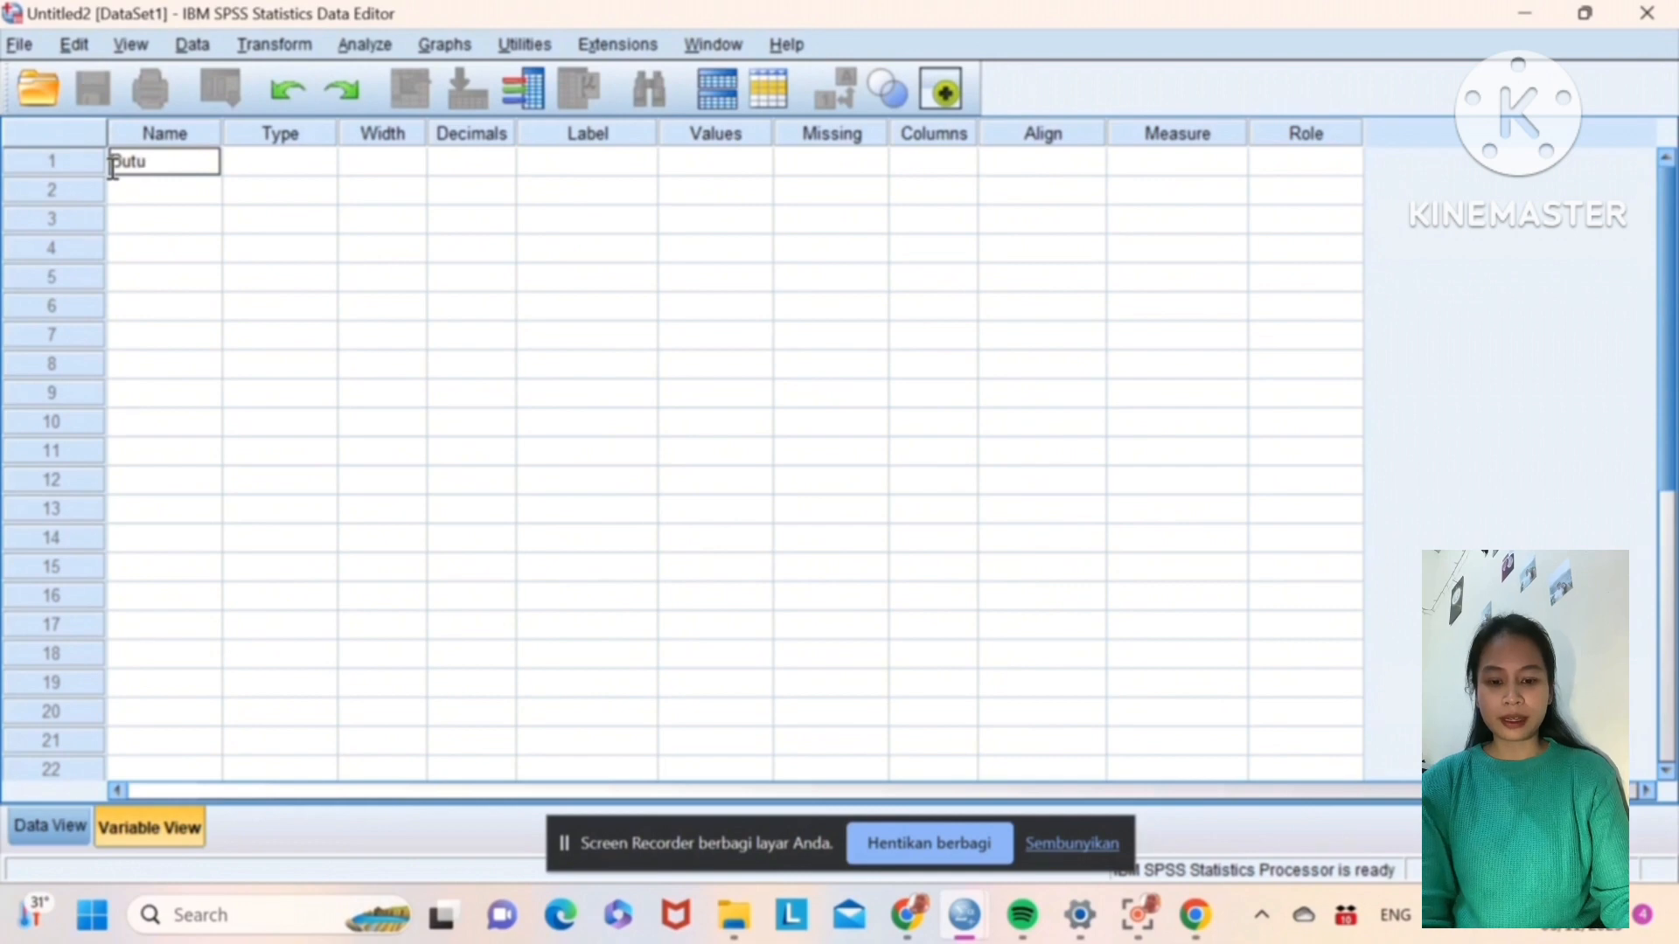
Step: Name the first four variables Butir1, Butir2, Butir3 and Butir4, one per row
{"action": "key", "text": "BackSpace"}
{"action": "type", "text": "ir1"}
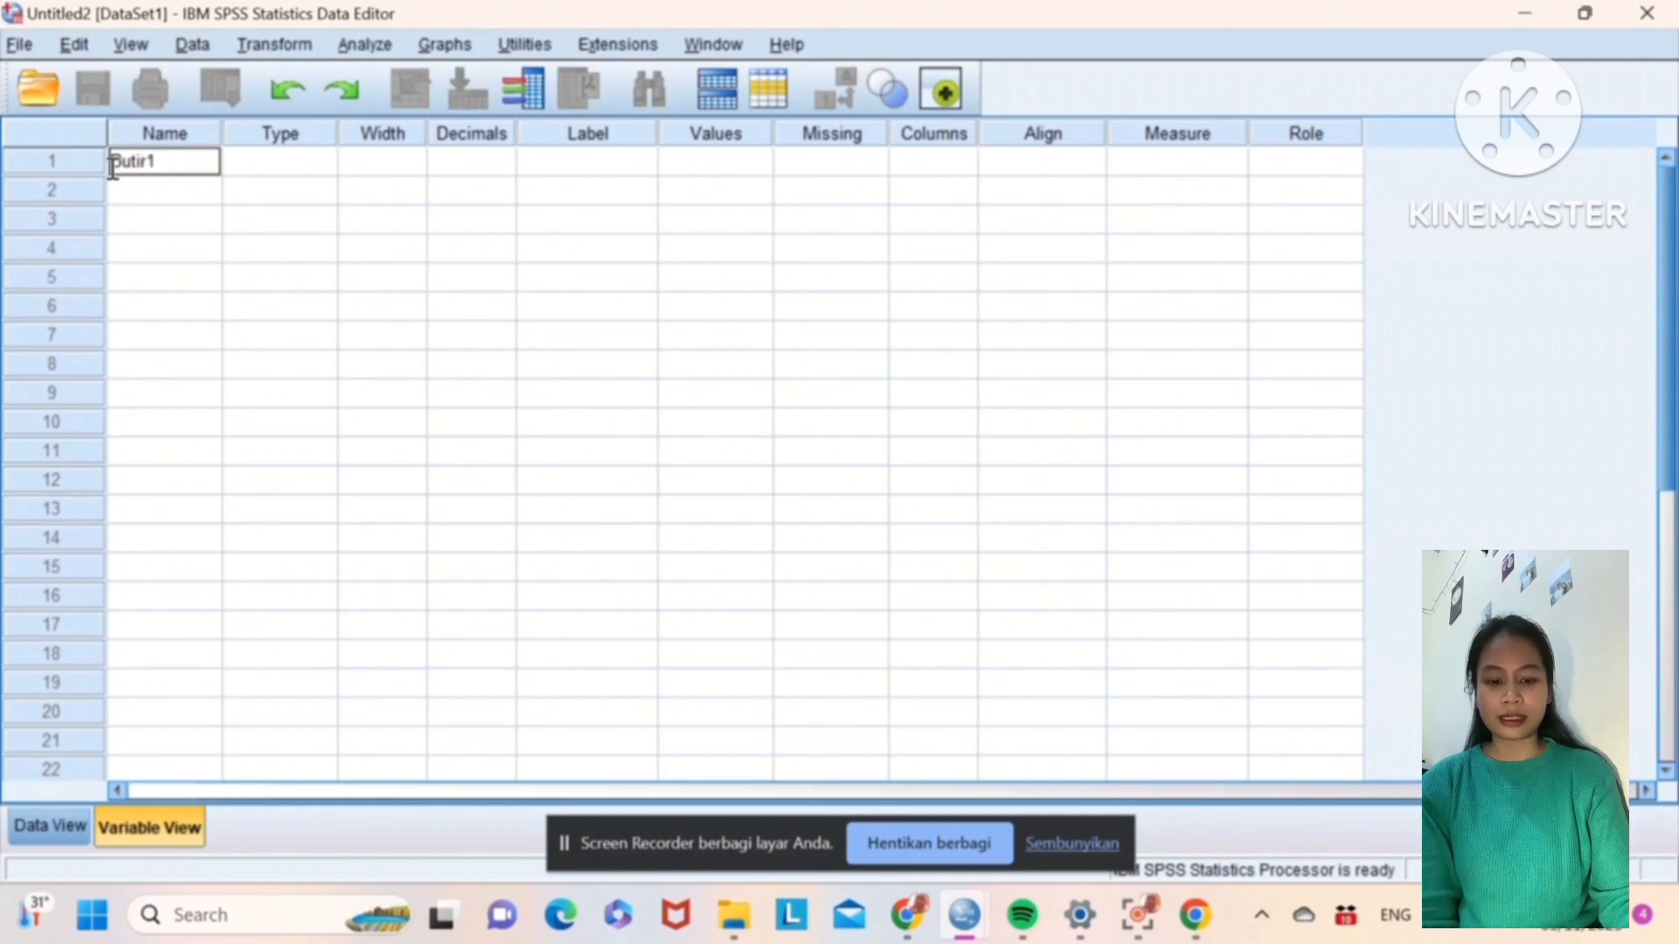
{"action": "key", "text": "Return"}
{"action": "type", "text": "Buti"}
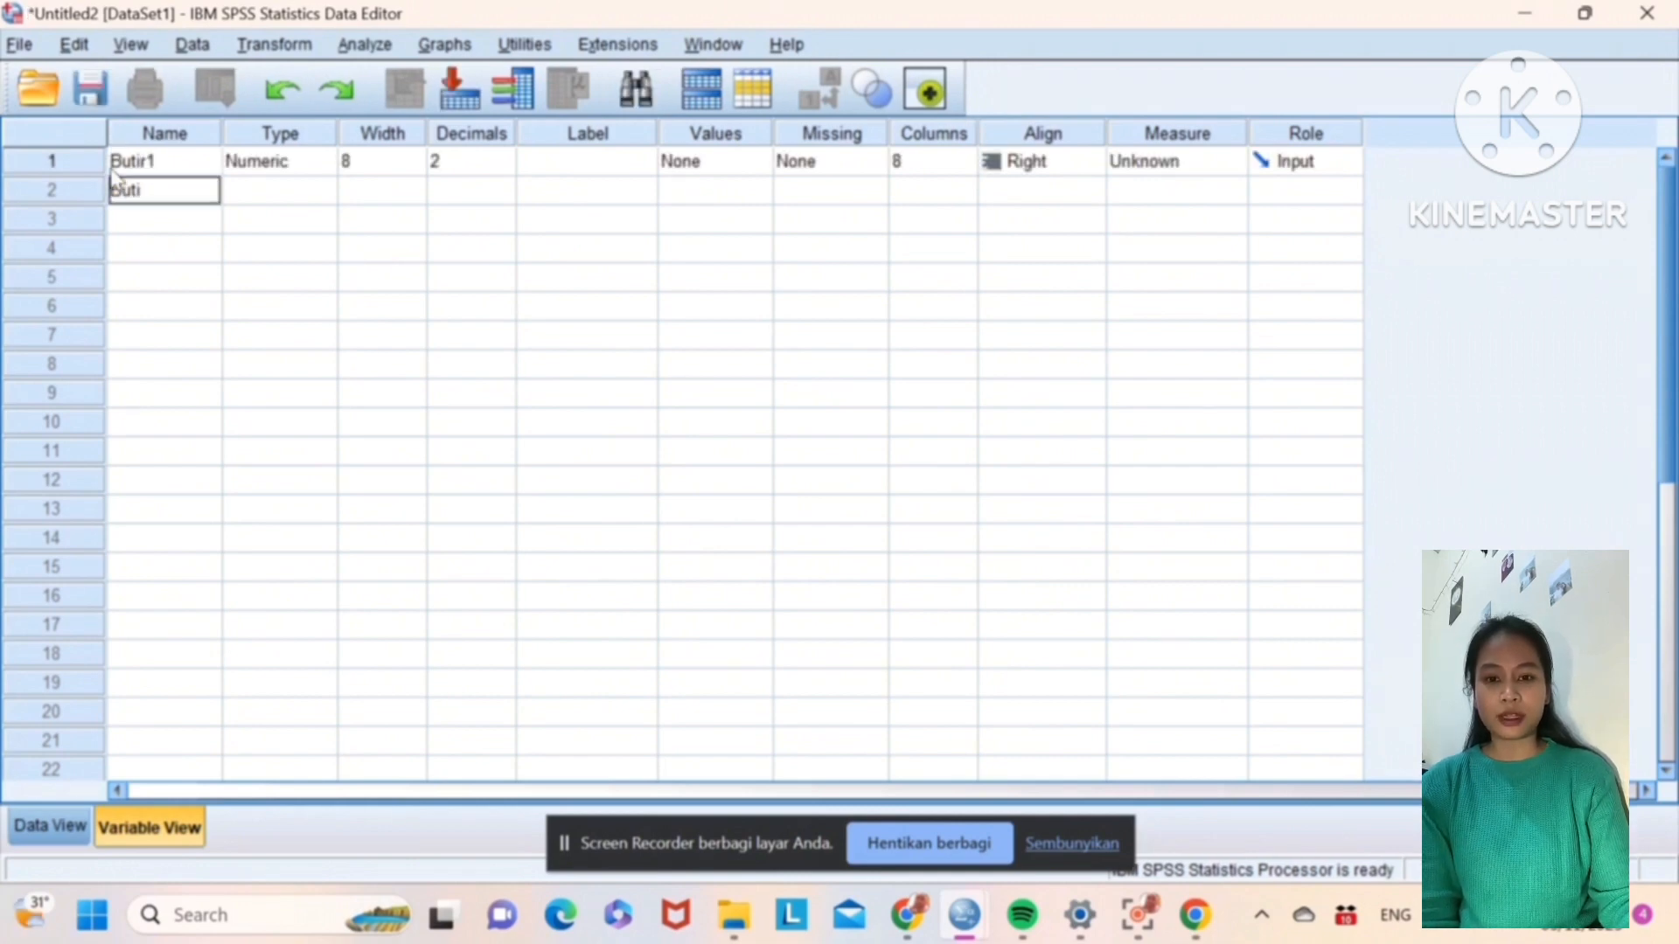
{"action": "type", "text": "r2"}
{"action": "key", "text": "Return"}
{"action": "type", "text": "But"}
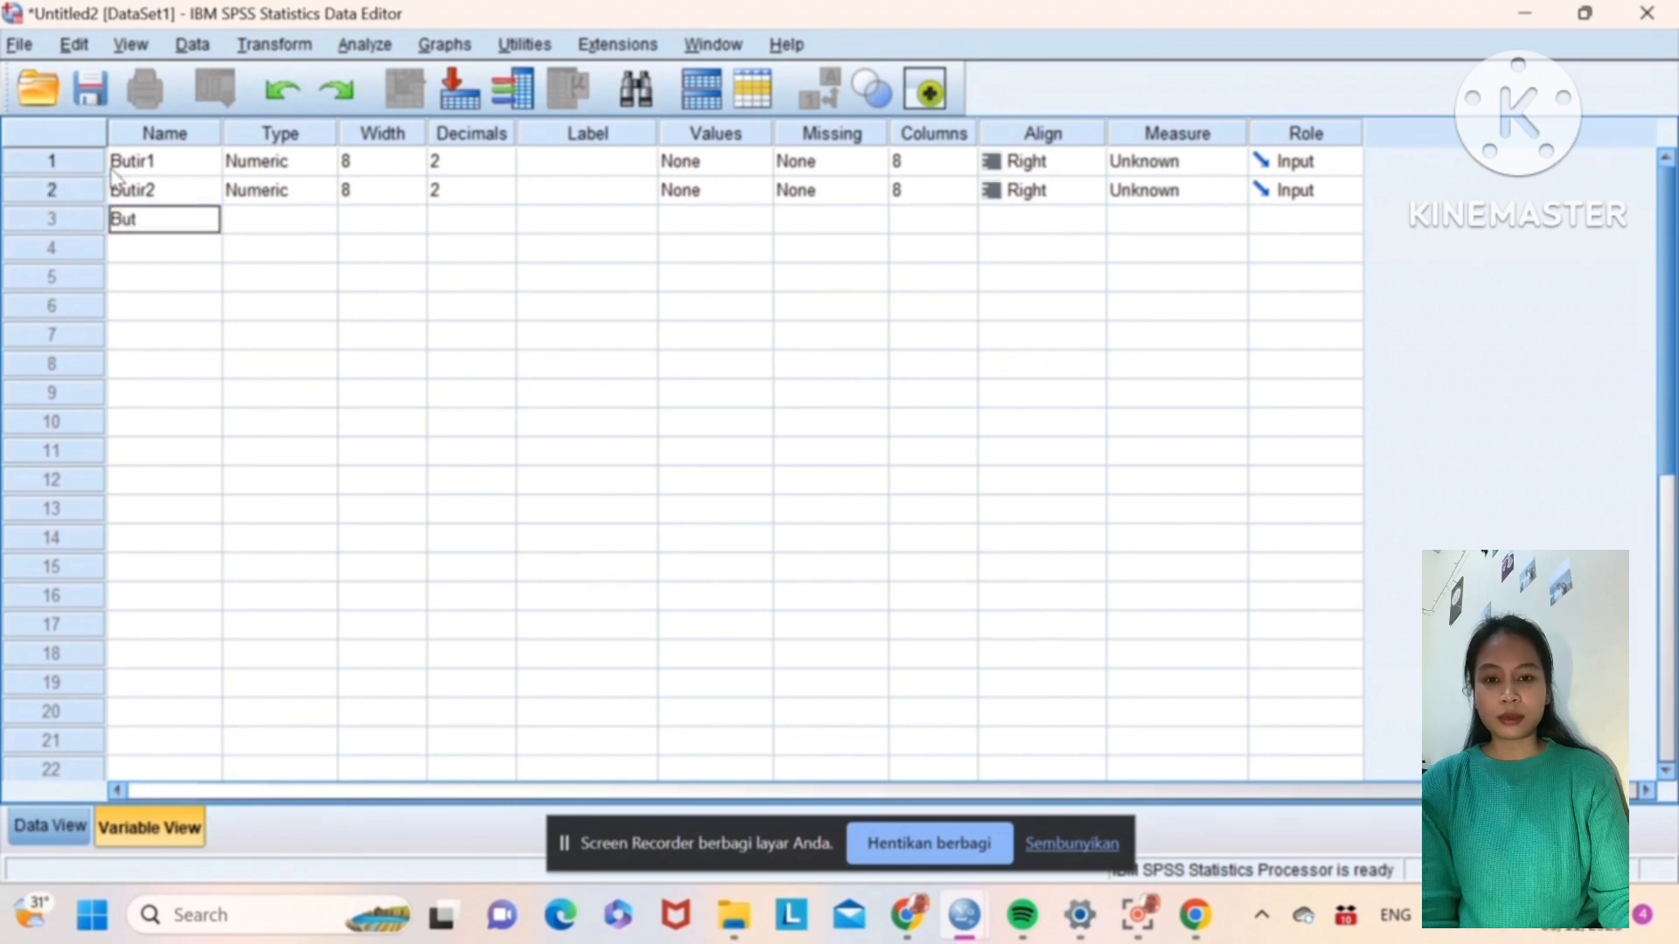
{"action": "type", "text": "ir3"}
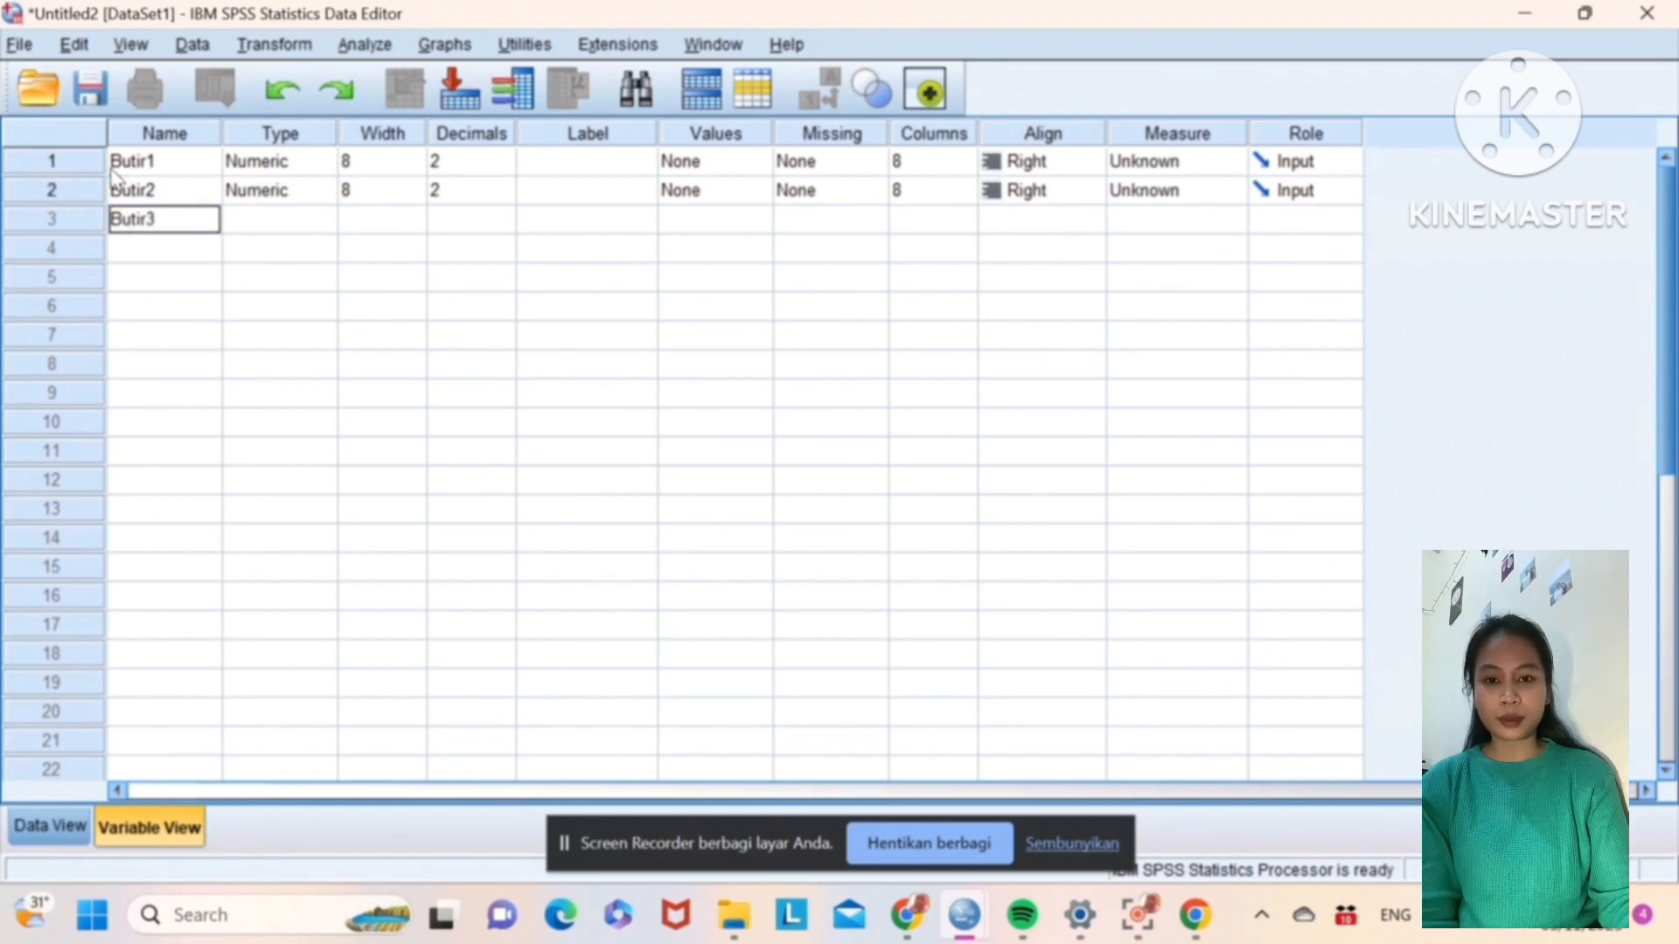
{"action": "key", "text": "Return"}
{"action": "type", "text": "Butir4"}
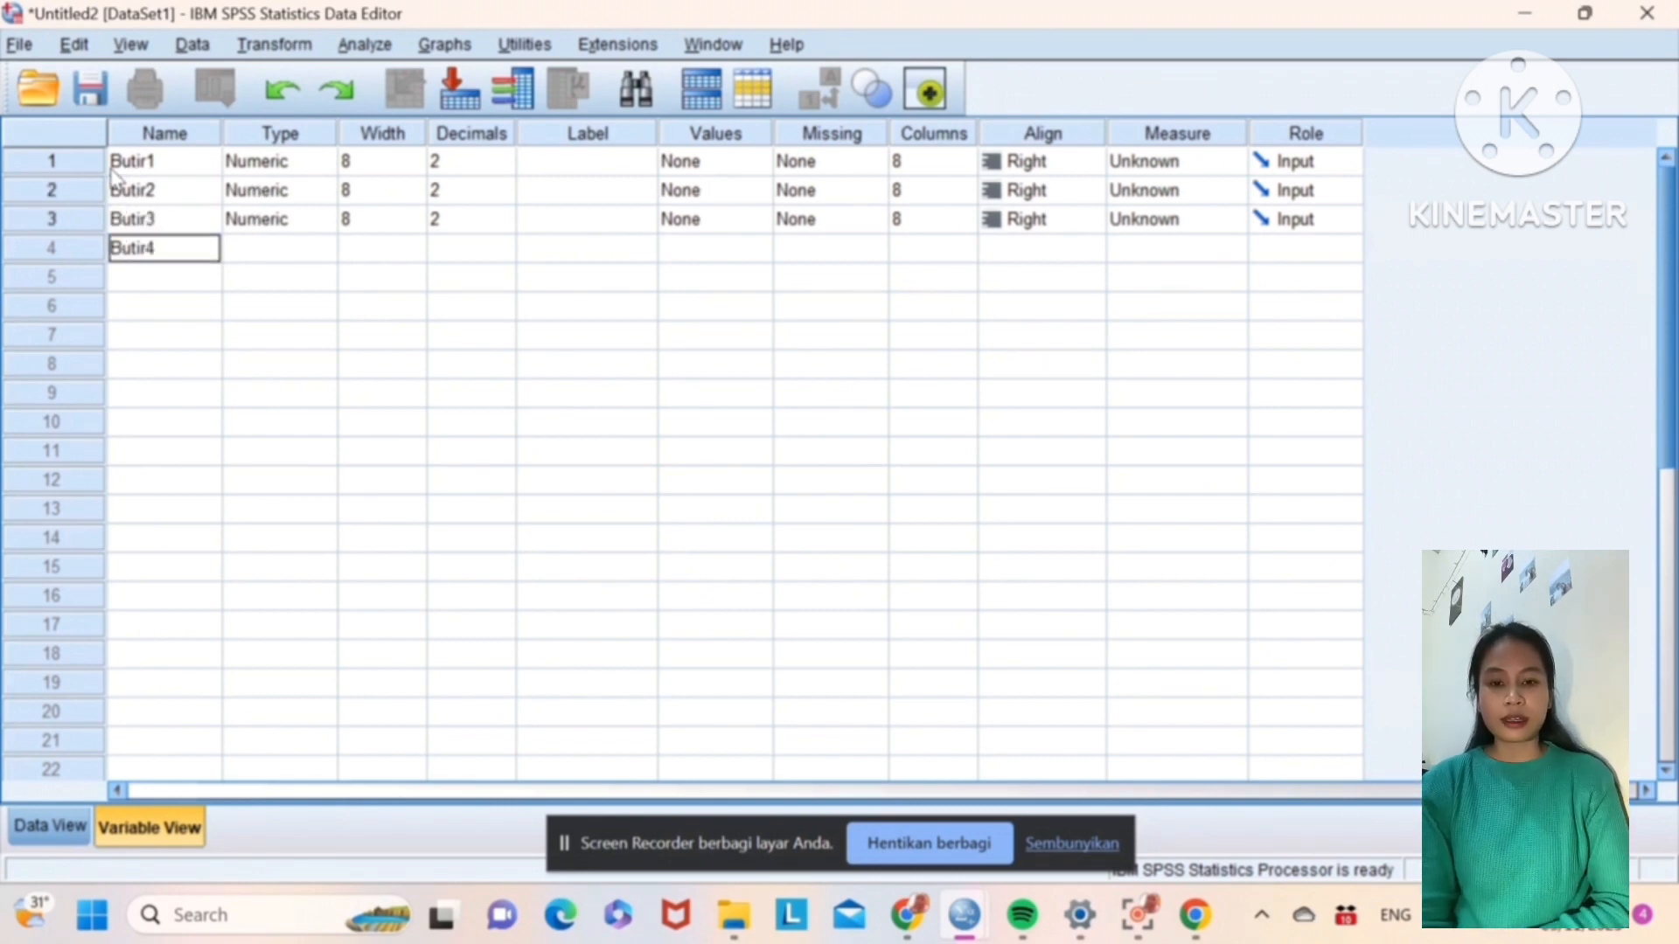
{"action": "key", "text": "Return"}
{"action": "type", "text": "buti"}
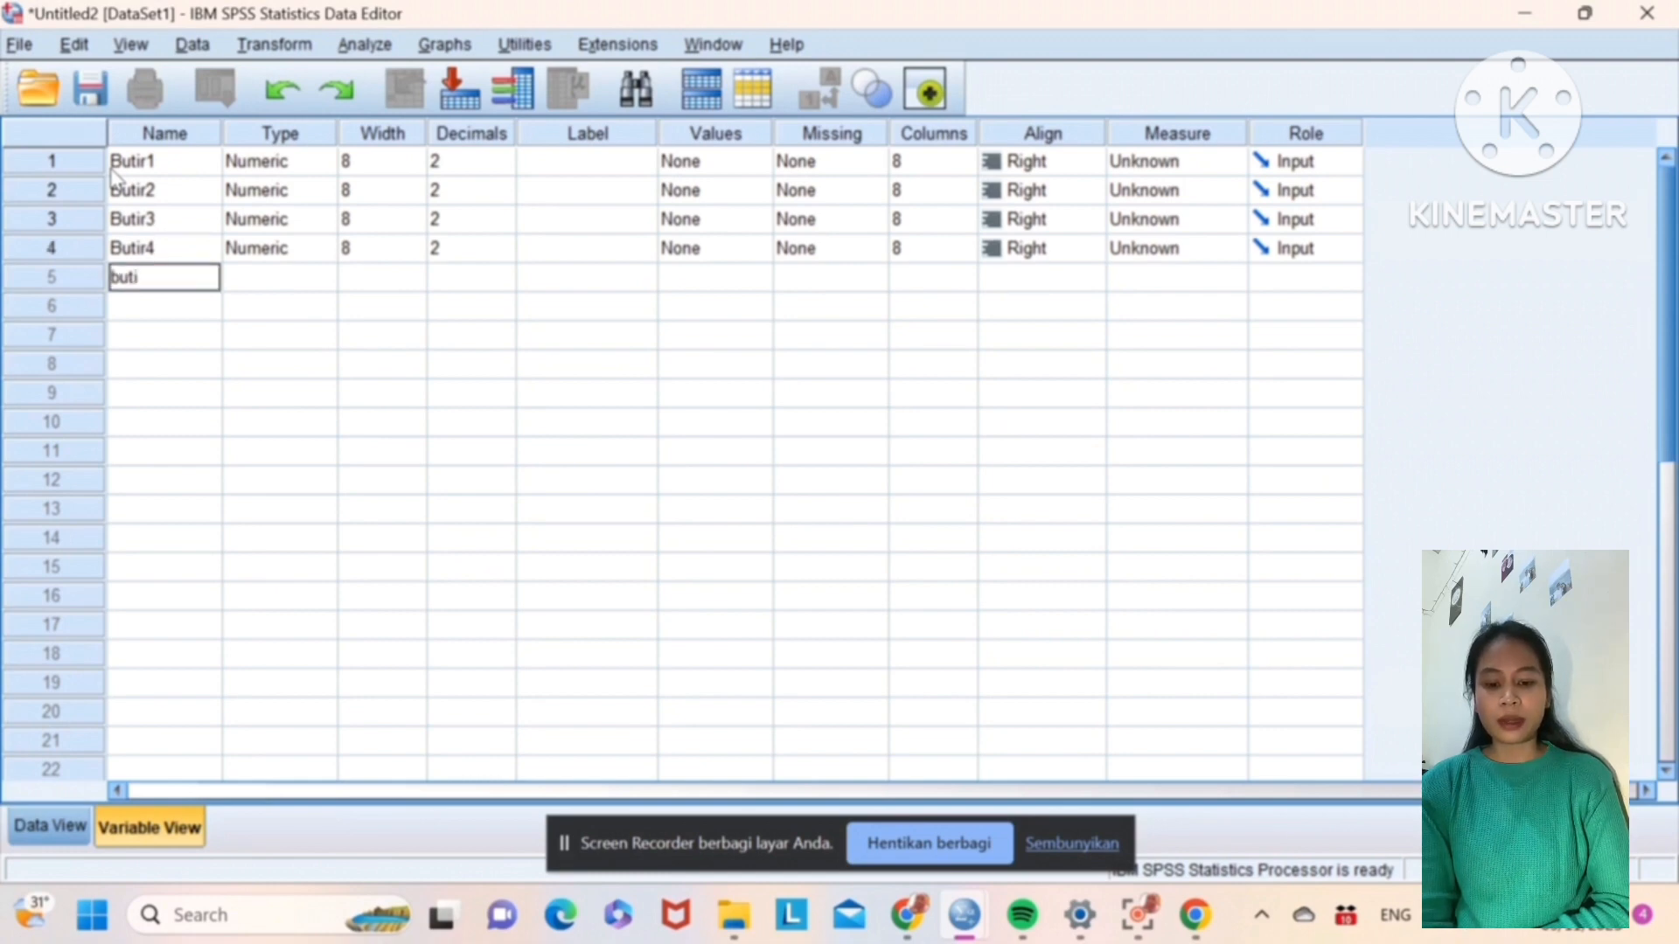
{"action": "key", "text": "BackSpace"}
{"action": "key", "text": "BackSpace"}
{"action": "key", "text": "BackSpace"}
{"action": "key", "text": "BackSpace"}
{"action": "key", "text": "BackSpace"}
{"action": "key", "text": "BackSpace"}
{"action": "type", "text": "buti"}
{"action": "key", "text": "BackSpace"}
{"action": "key", "text": "BackSpace"}
{"action": "key", "text": "BackSpace"}
{"action": "key", "text": "BackSpace"}
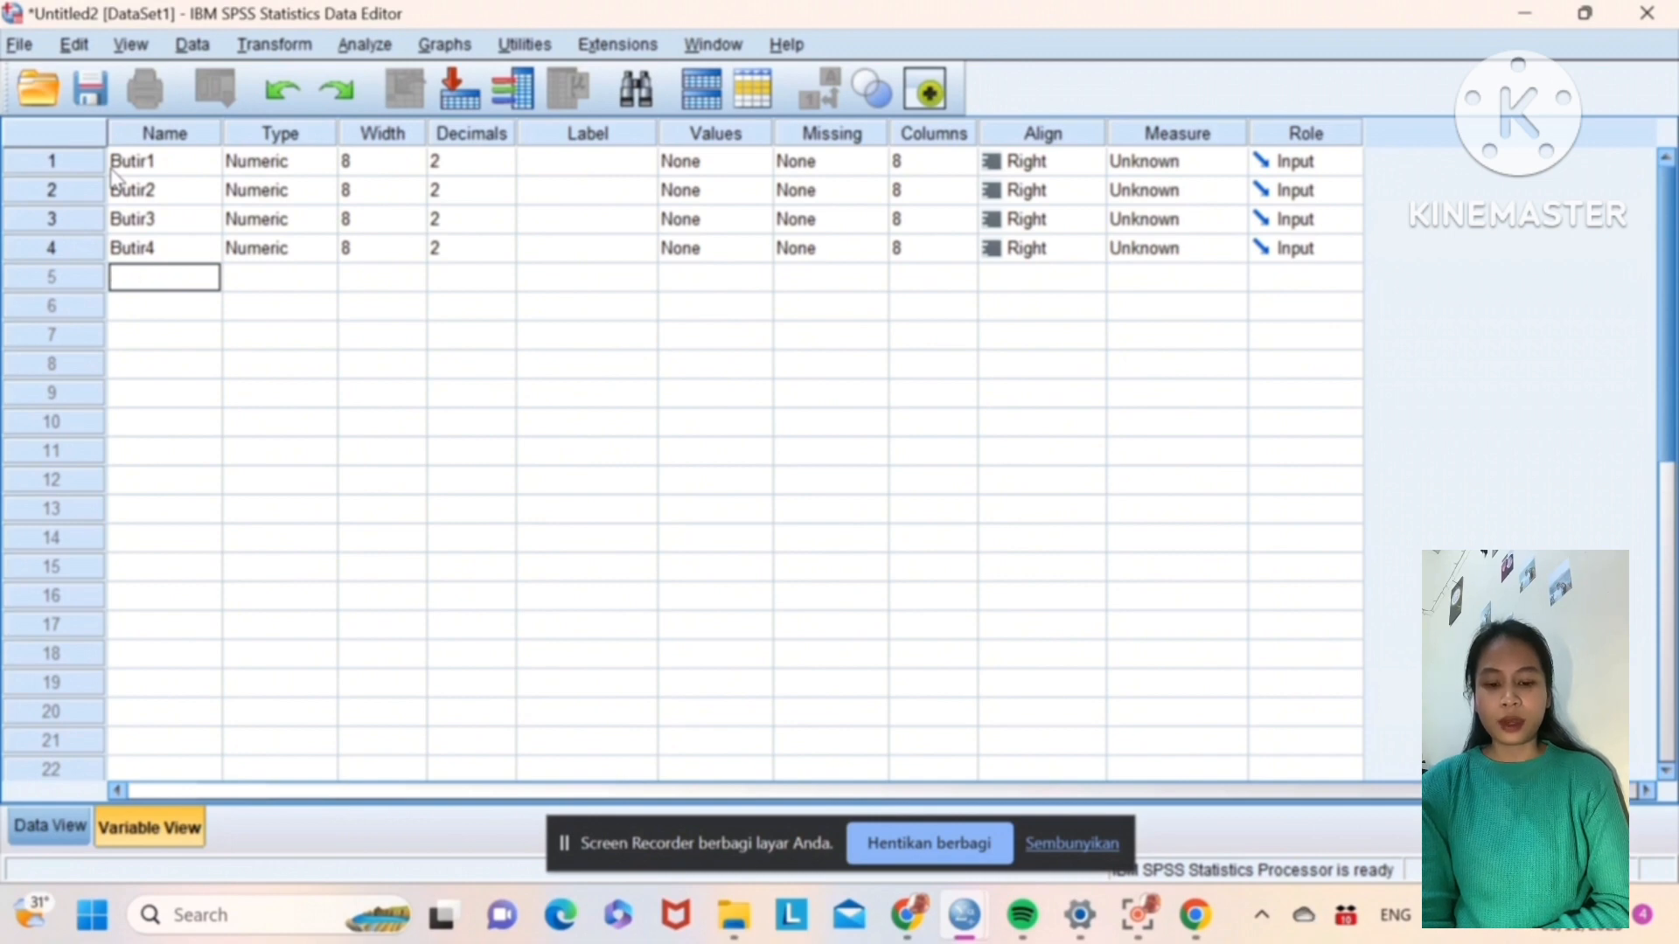
{"action": "type", "text": "b"}
{"action": "key", "text": "BackSpace"}
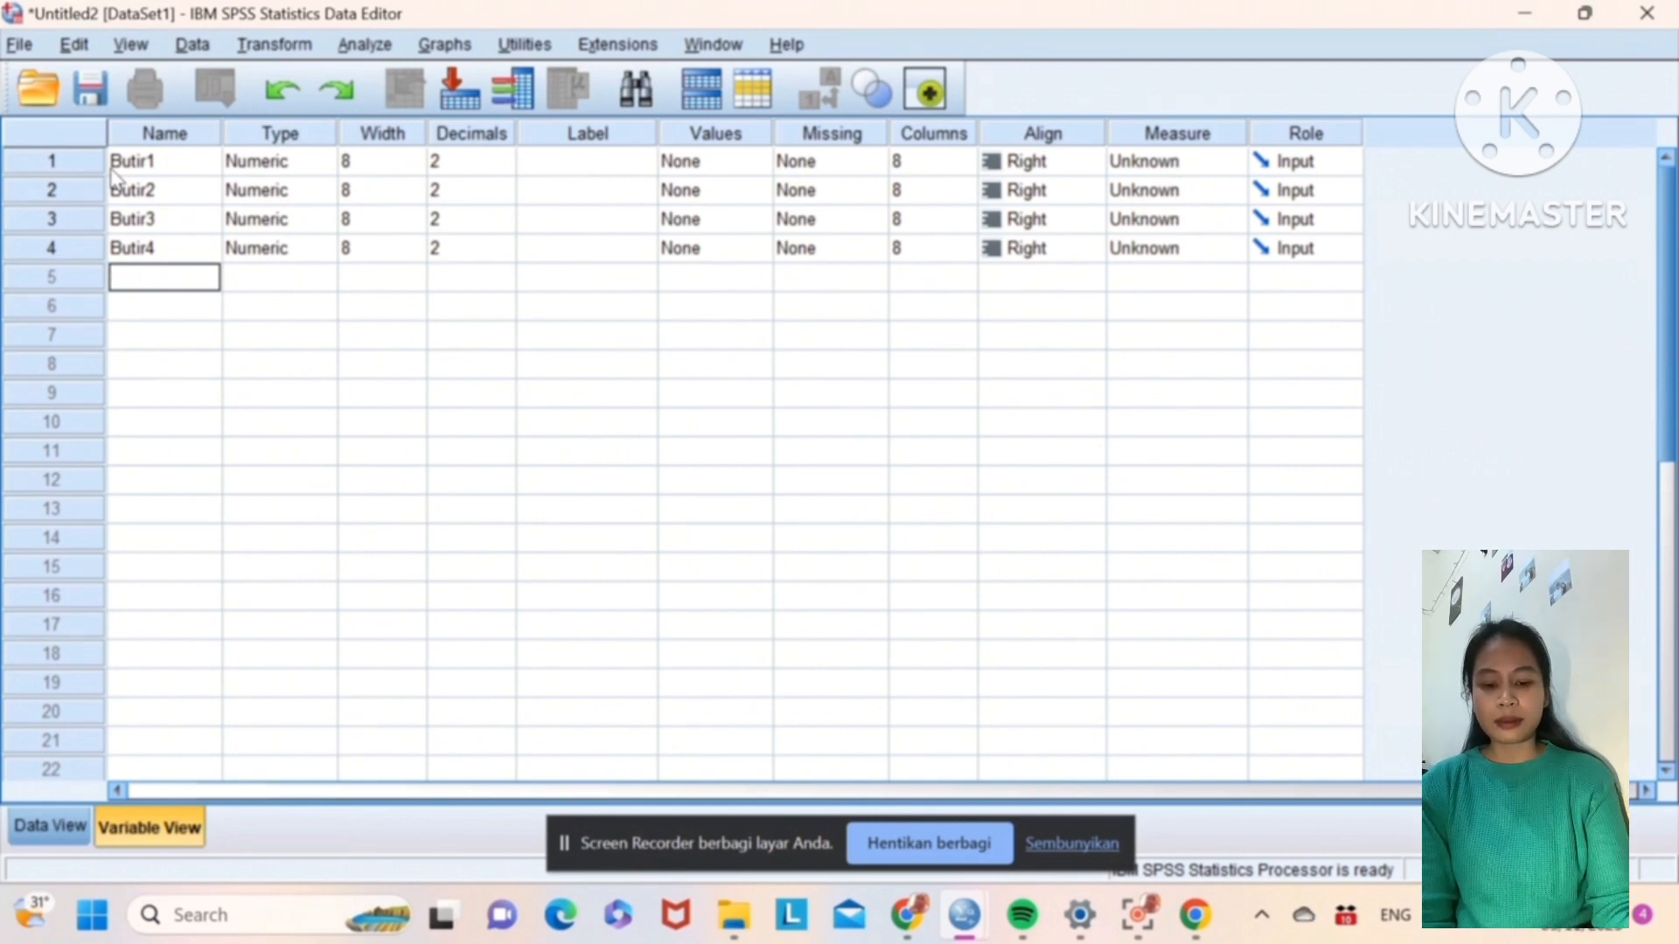
Step: Add variables Butir5 and Butir6 in rows 5 and 6, with a capital B
{"action": "key", "text": "Caps_Lock"}
{"action": "type", "text": "But"}
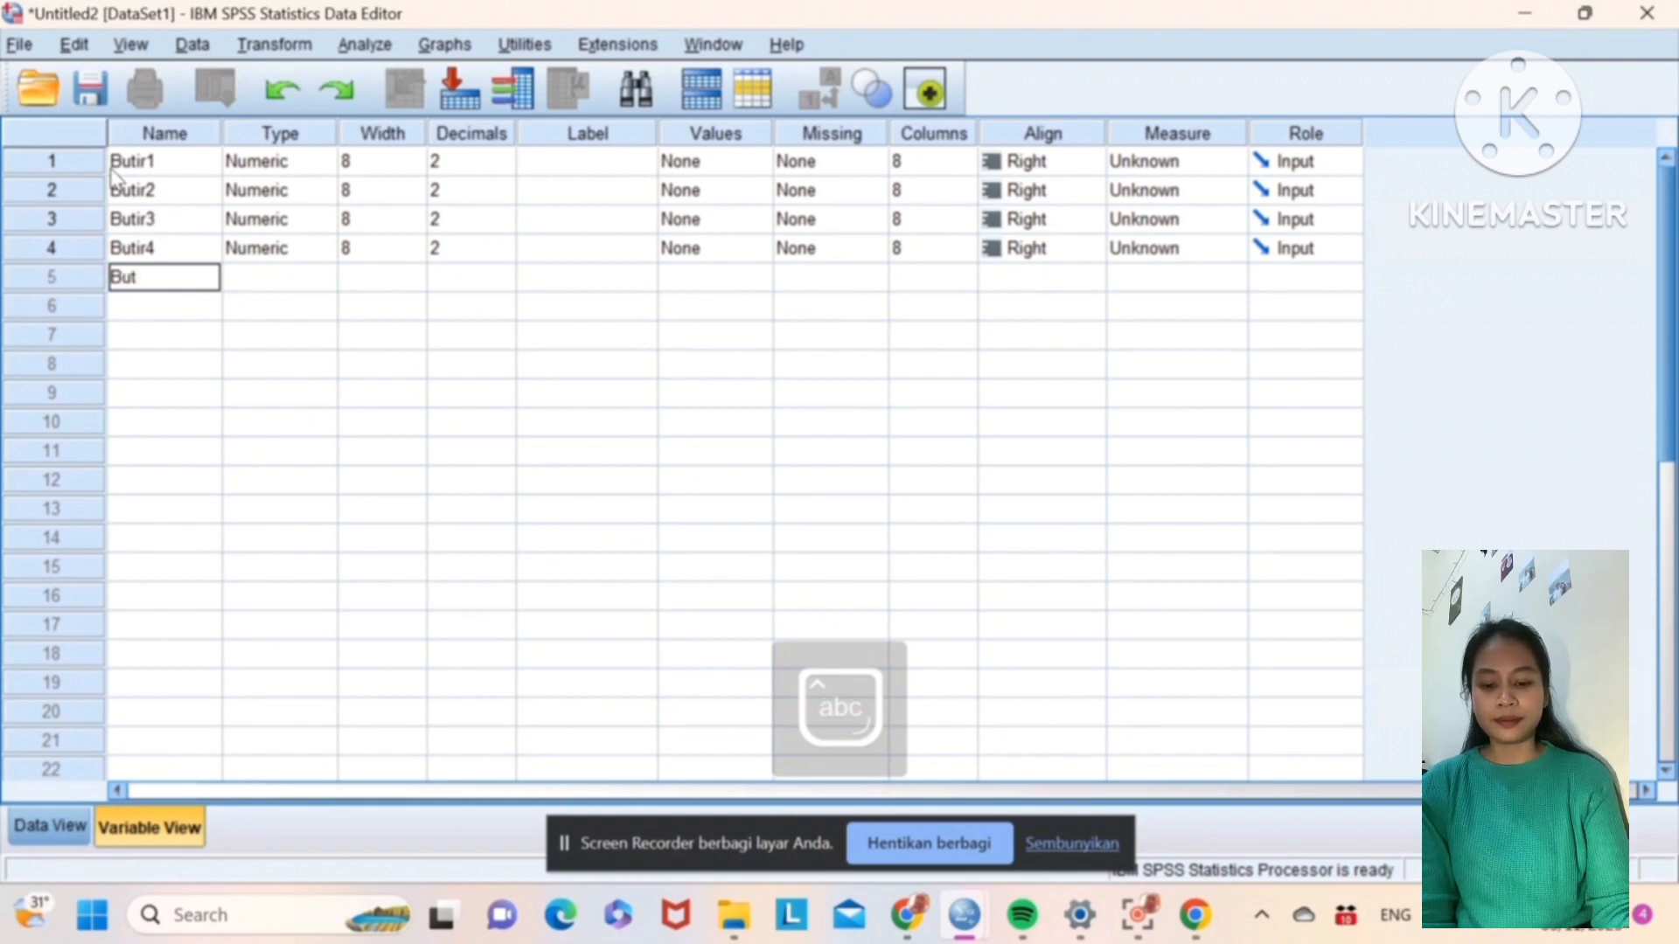
{"action": "type", "text": "ir5"}
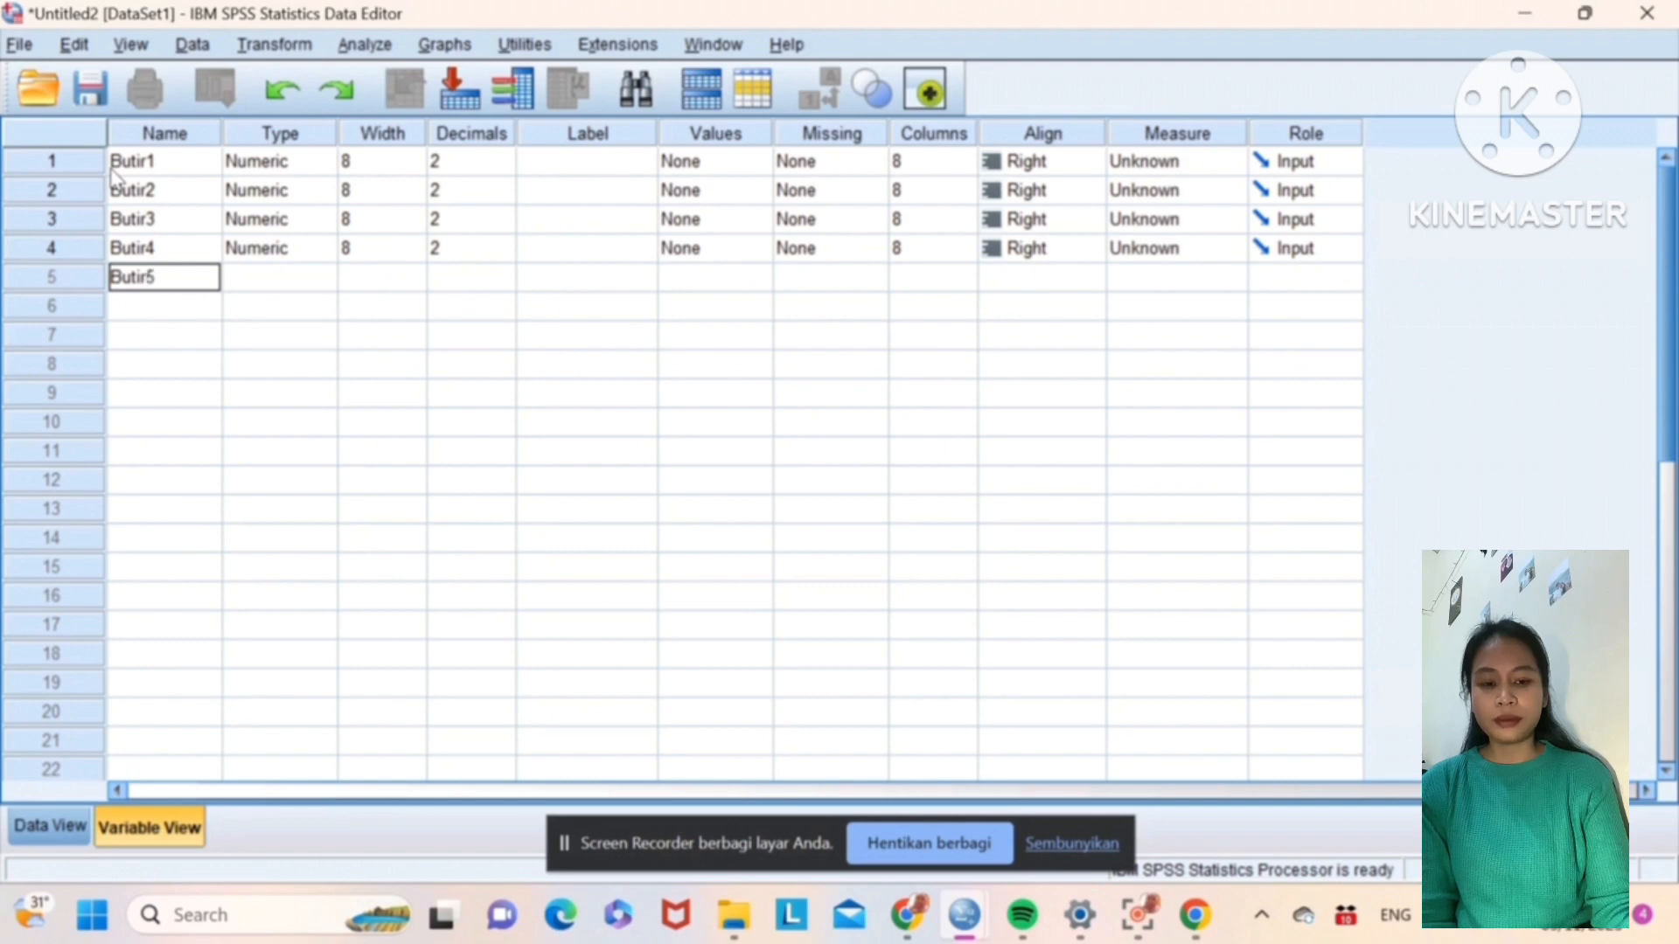
{"action": "key", "text": "Return"}
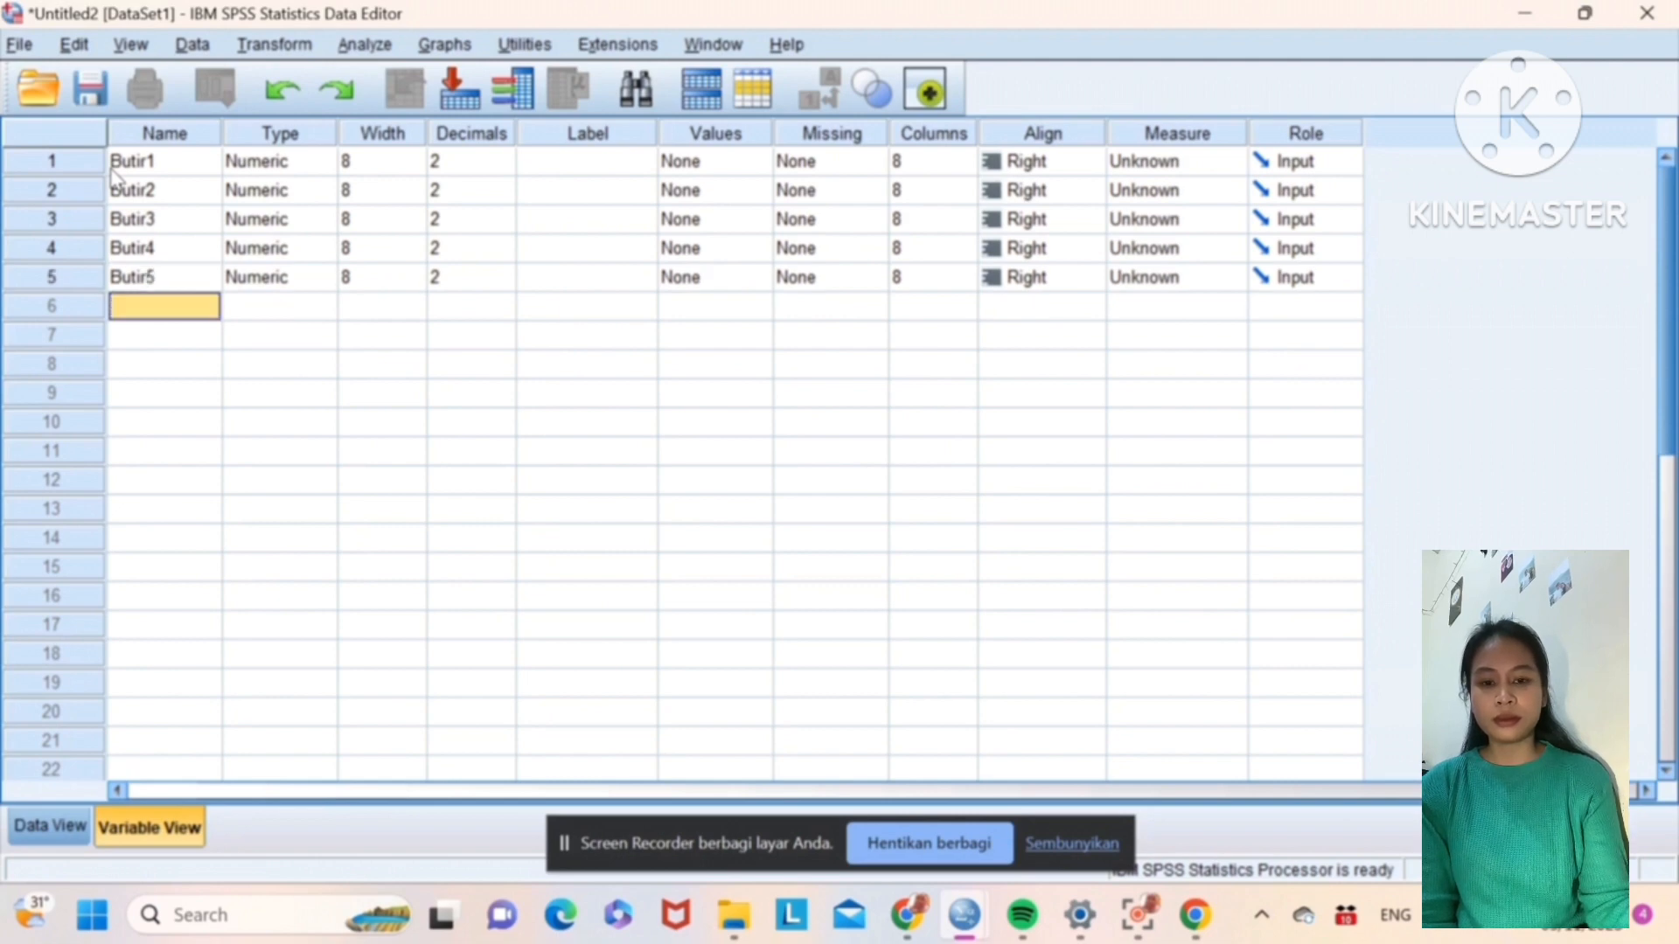
{"action": "type", "text": "b"}
{"action": "key", "text": "BackSpace"}
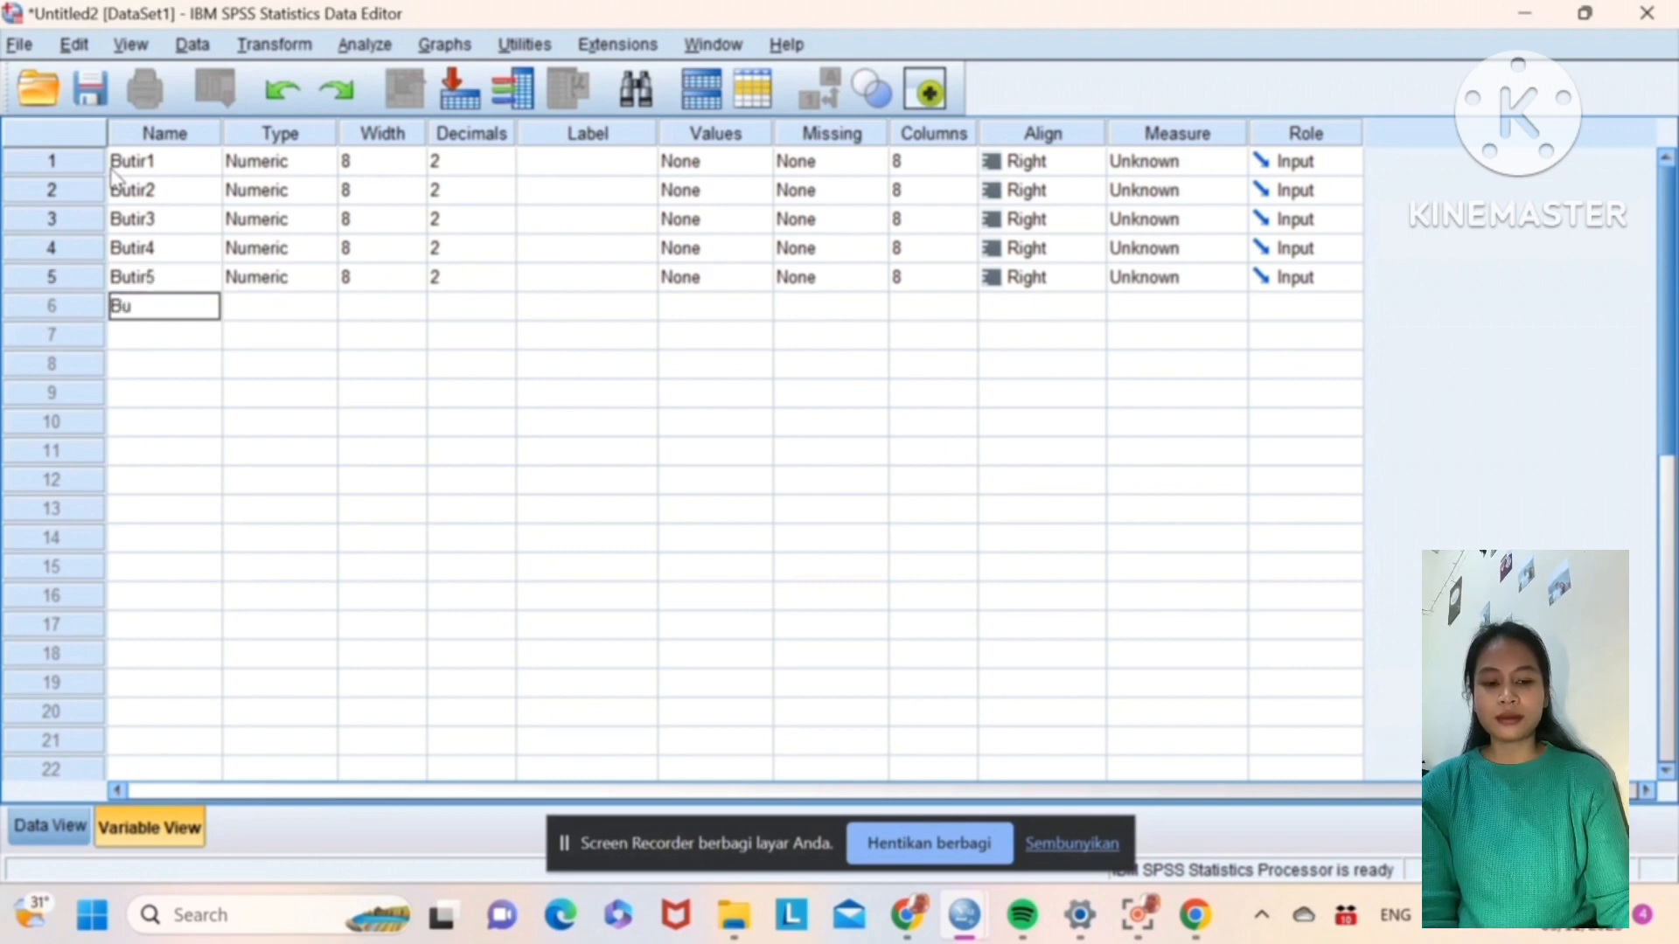
{"action": "type", "text": "Butir6"}
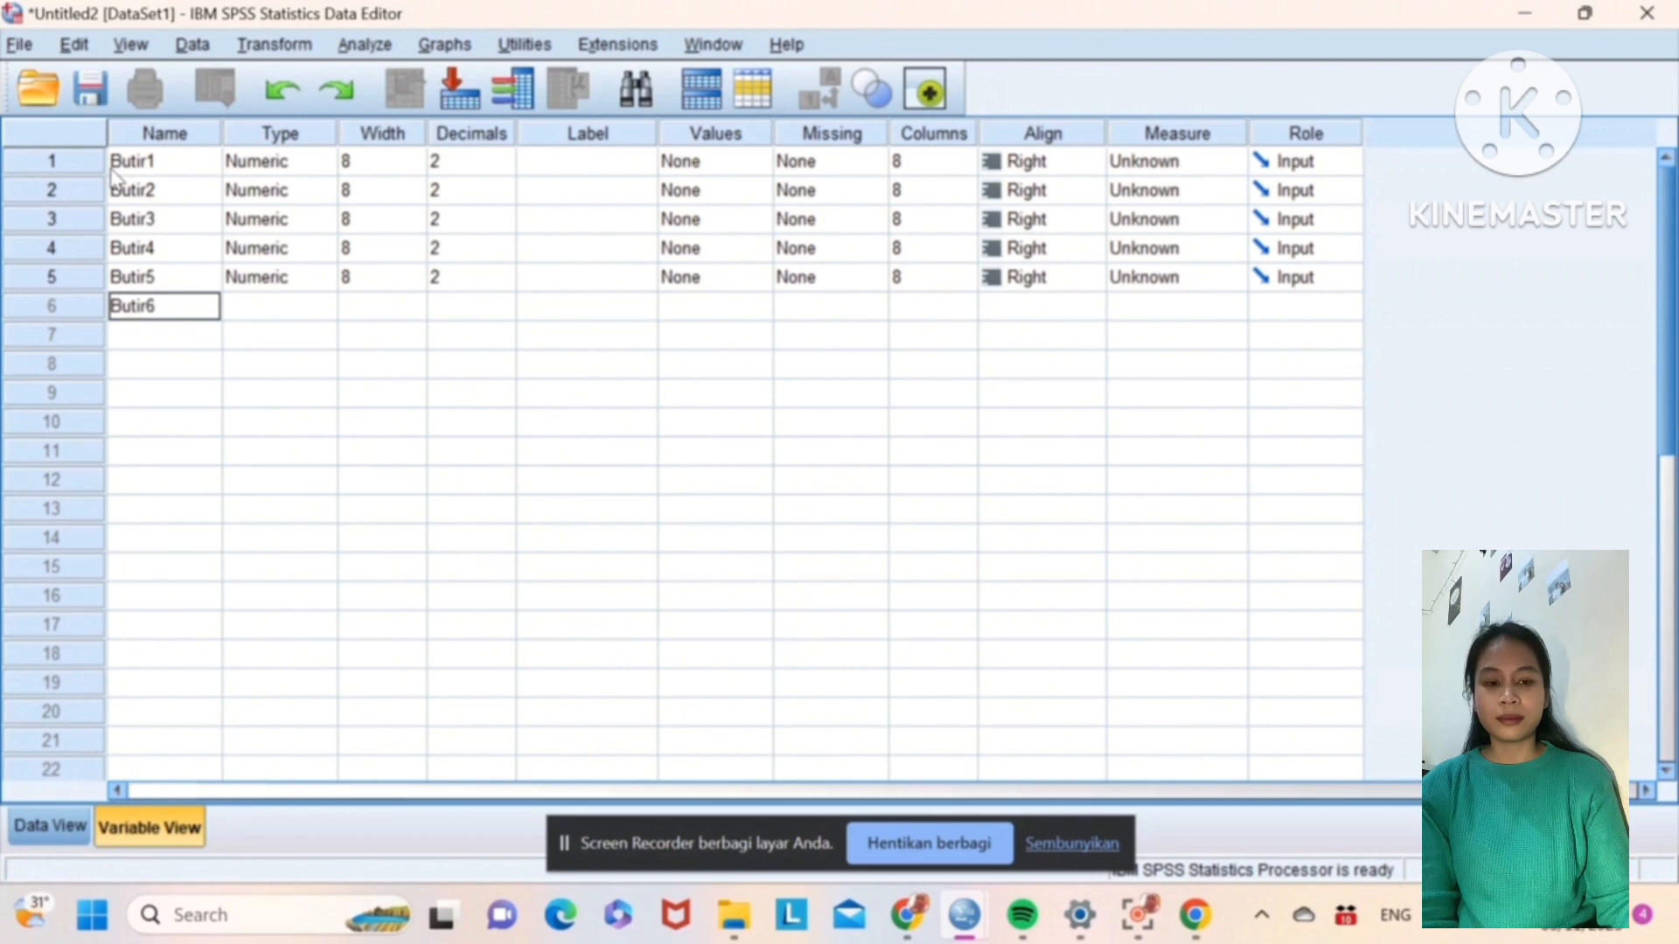
{"action": "key", "text": "Return"}
Step: Add variables Butir7 and Butir8 in rows 7 and 8 of the variable list
{"action": "type", "text": "Buti"}
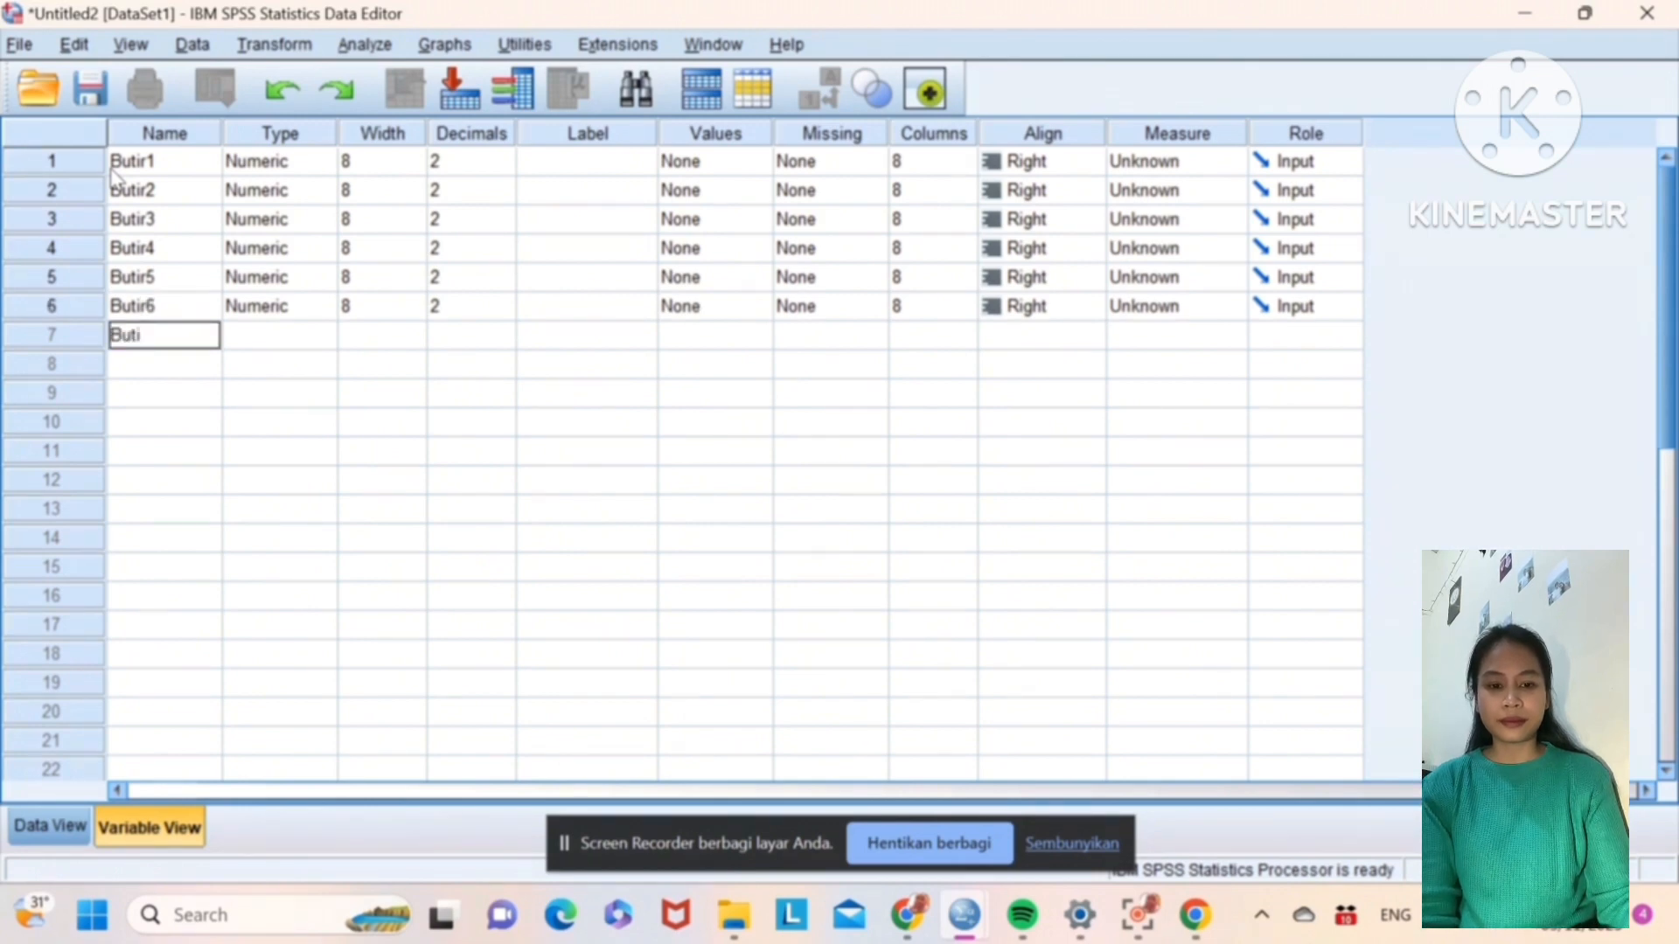
{"action": "type", "text": "r7"}
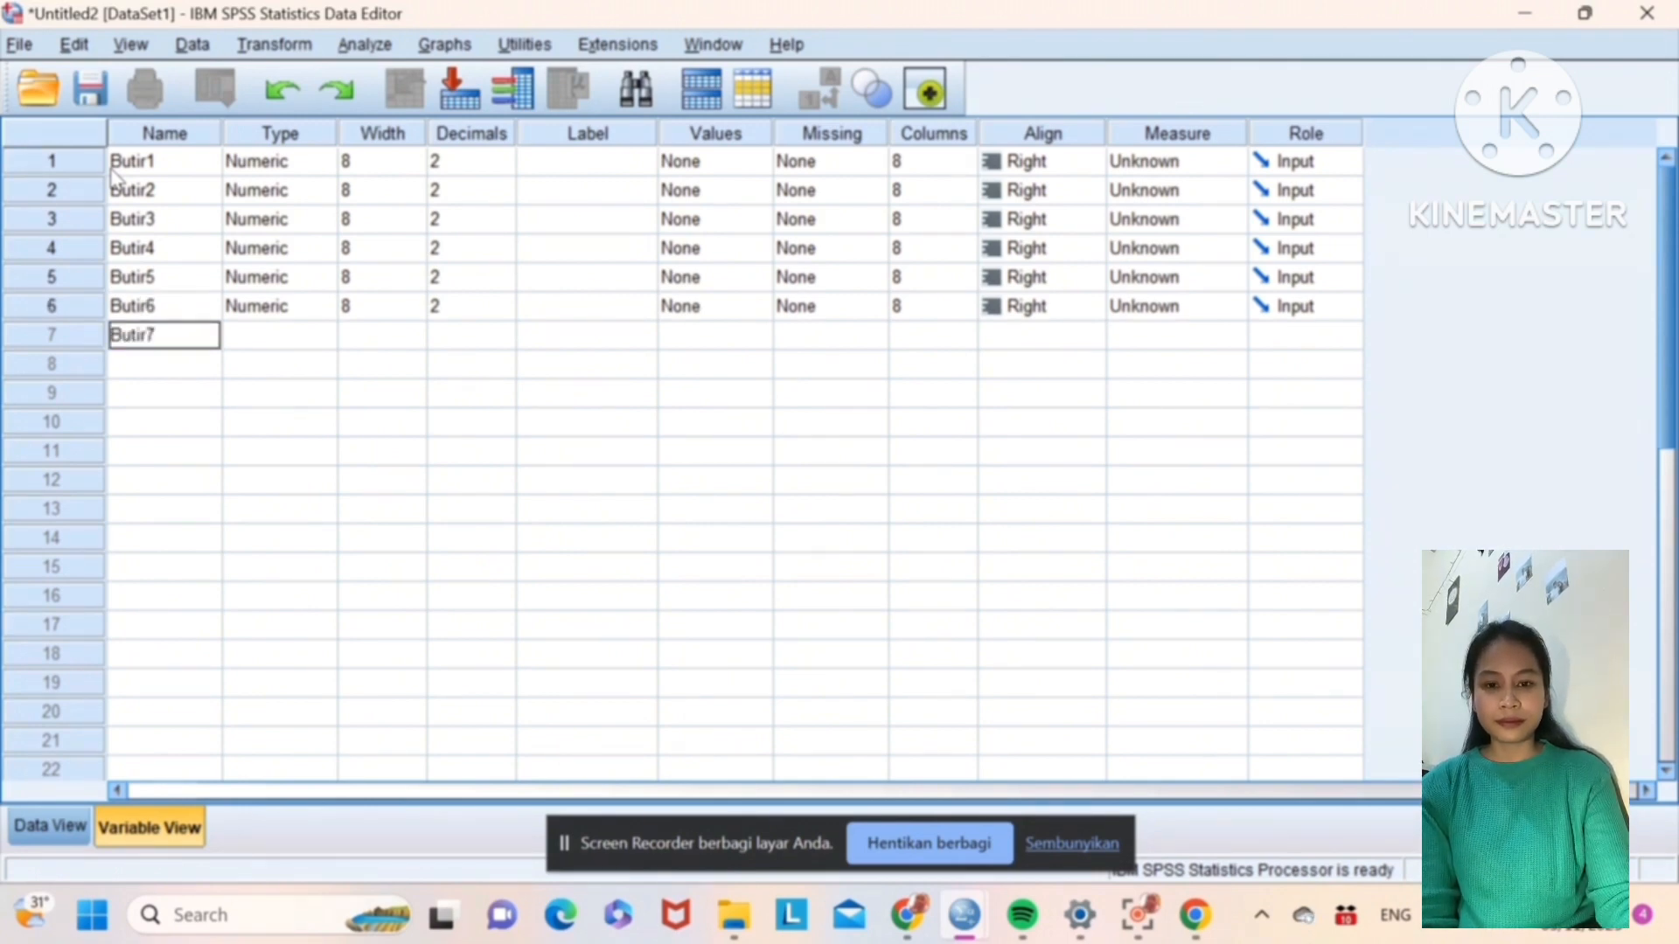
{"action": "key", "text": "Return"}
{"action": "type", "text": "But"}
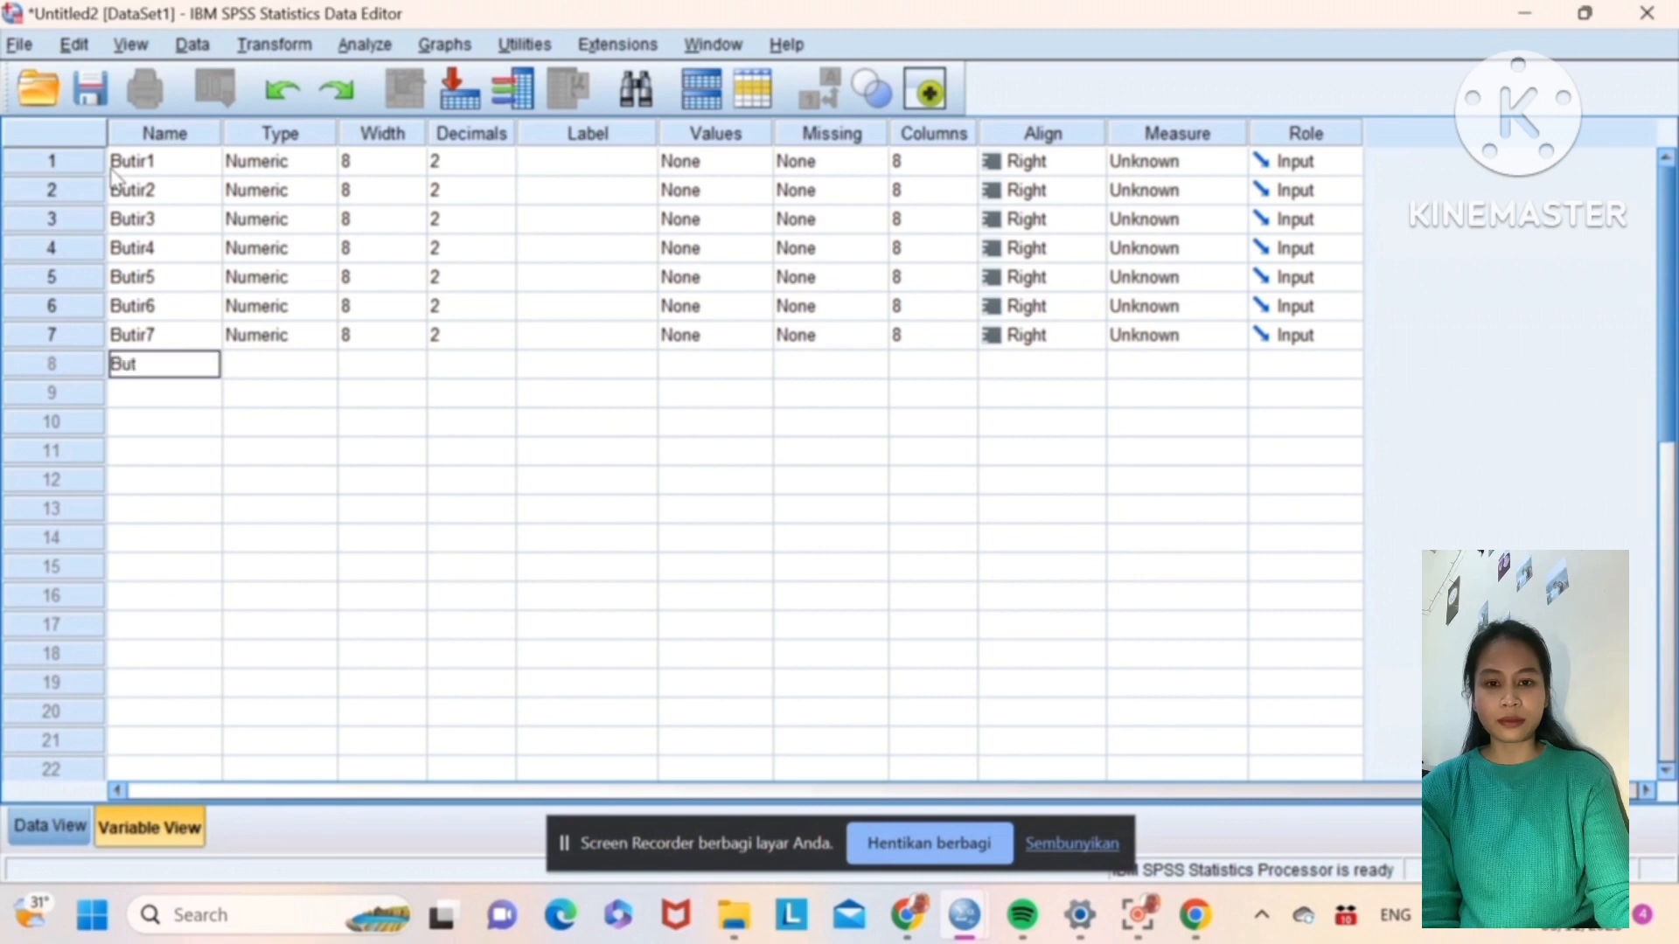
{"action": "type", "text": "ir"}
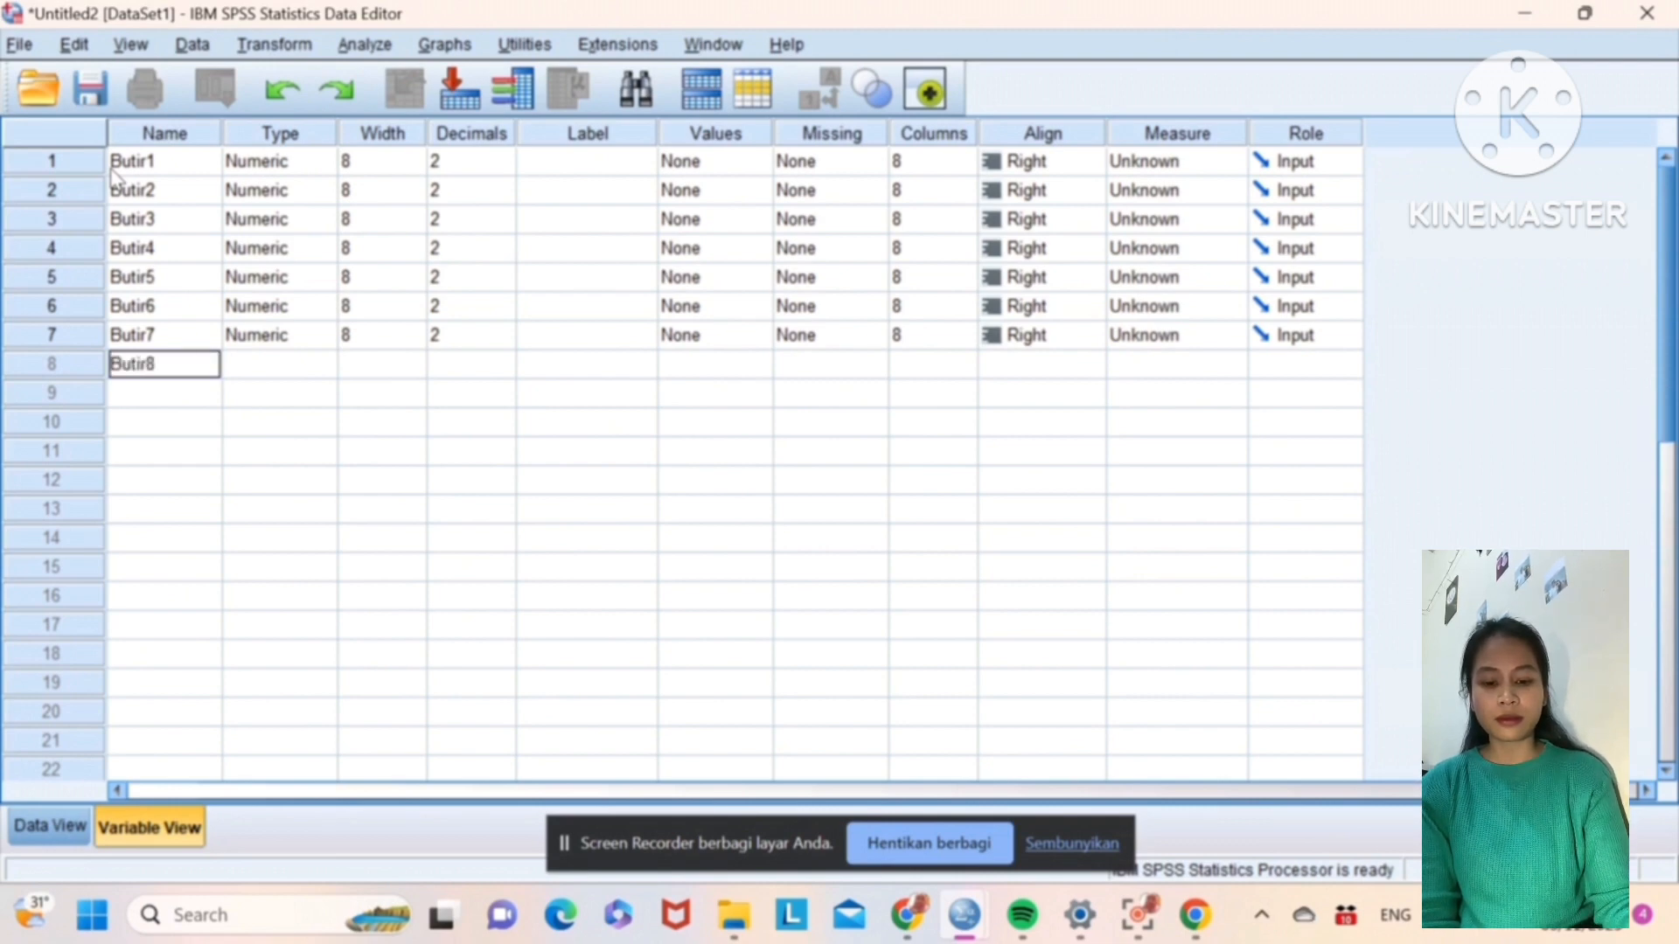
{"action": "type", "text": "8"}
{"action": "key", "text": "Return"}
Step: Add variables Butir9, Butir10 and Skor in rows 9 to 11 of the variable list
{"action": "type", "text": "Bu"}
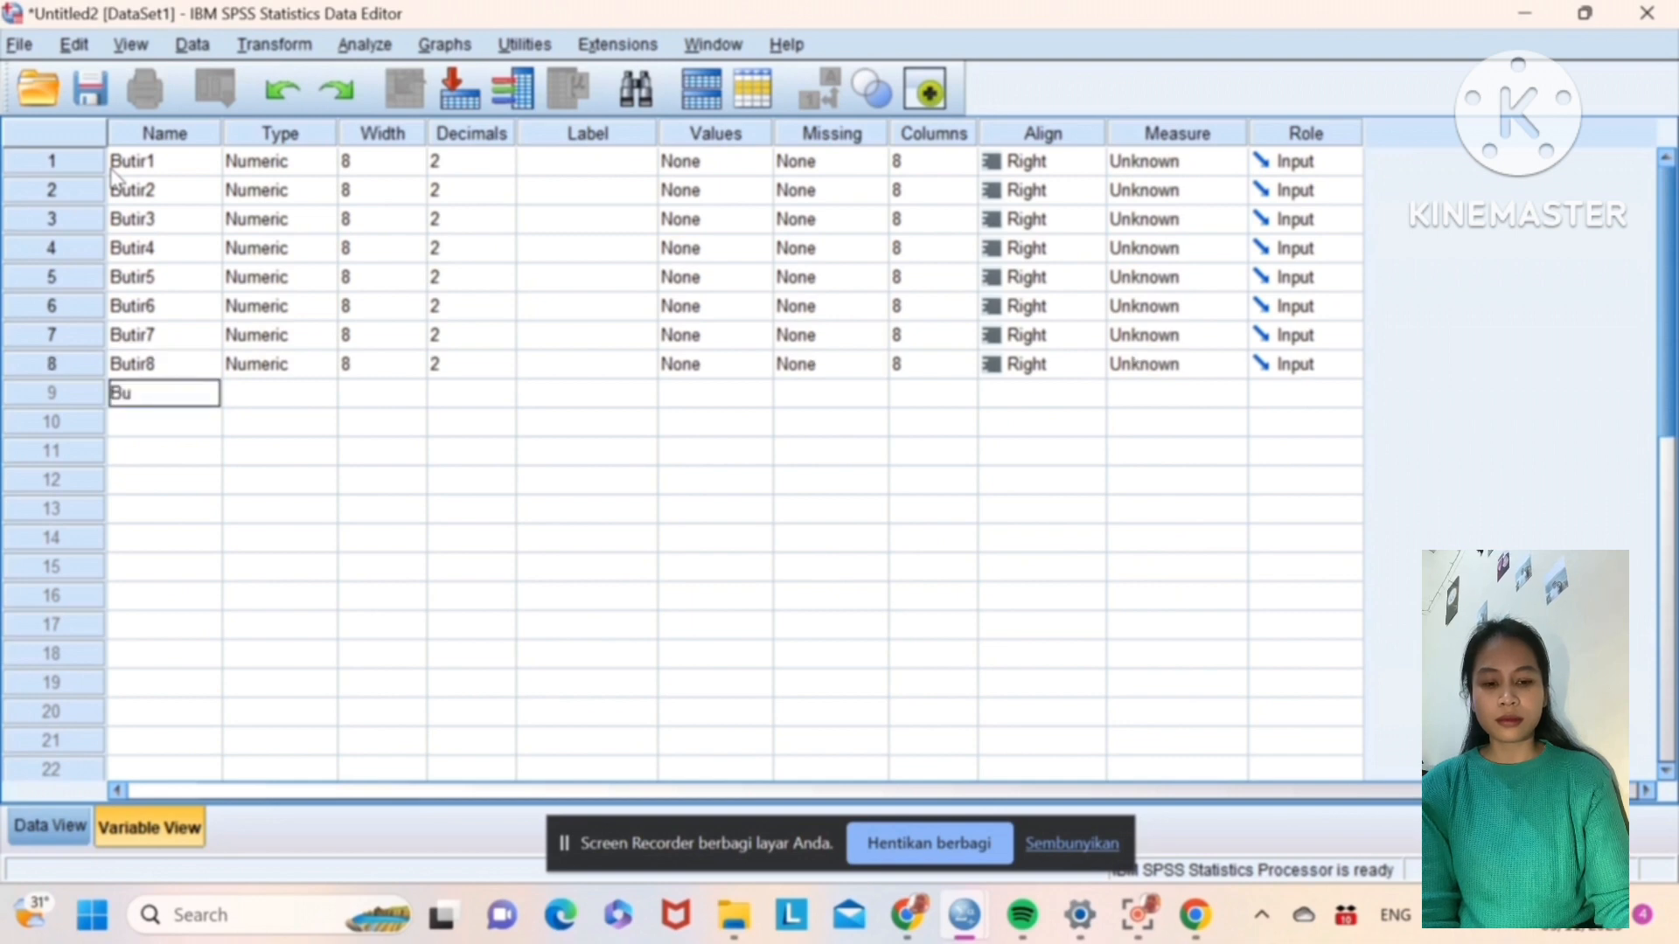
{"action": "type", "text": "tir9"}
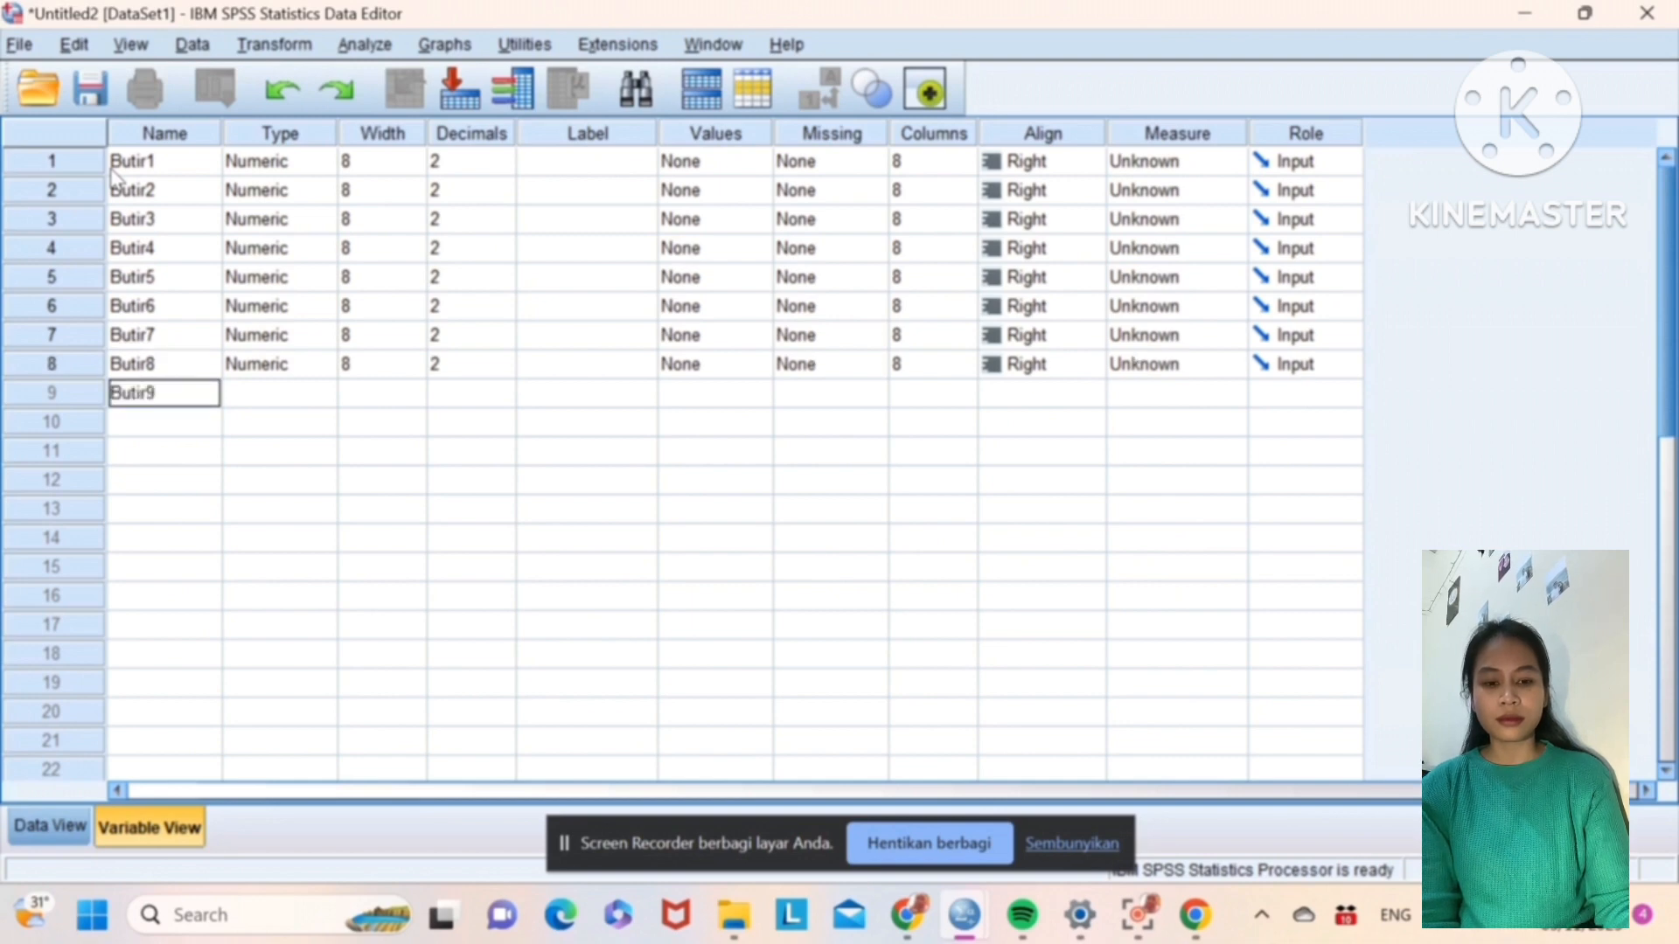
{"action": "key", "text": "Return"}
{"action": "type", "text": "Butir10"}
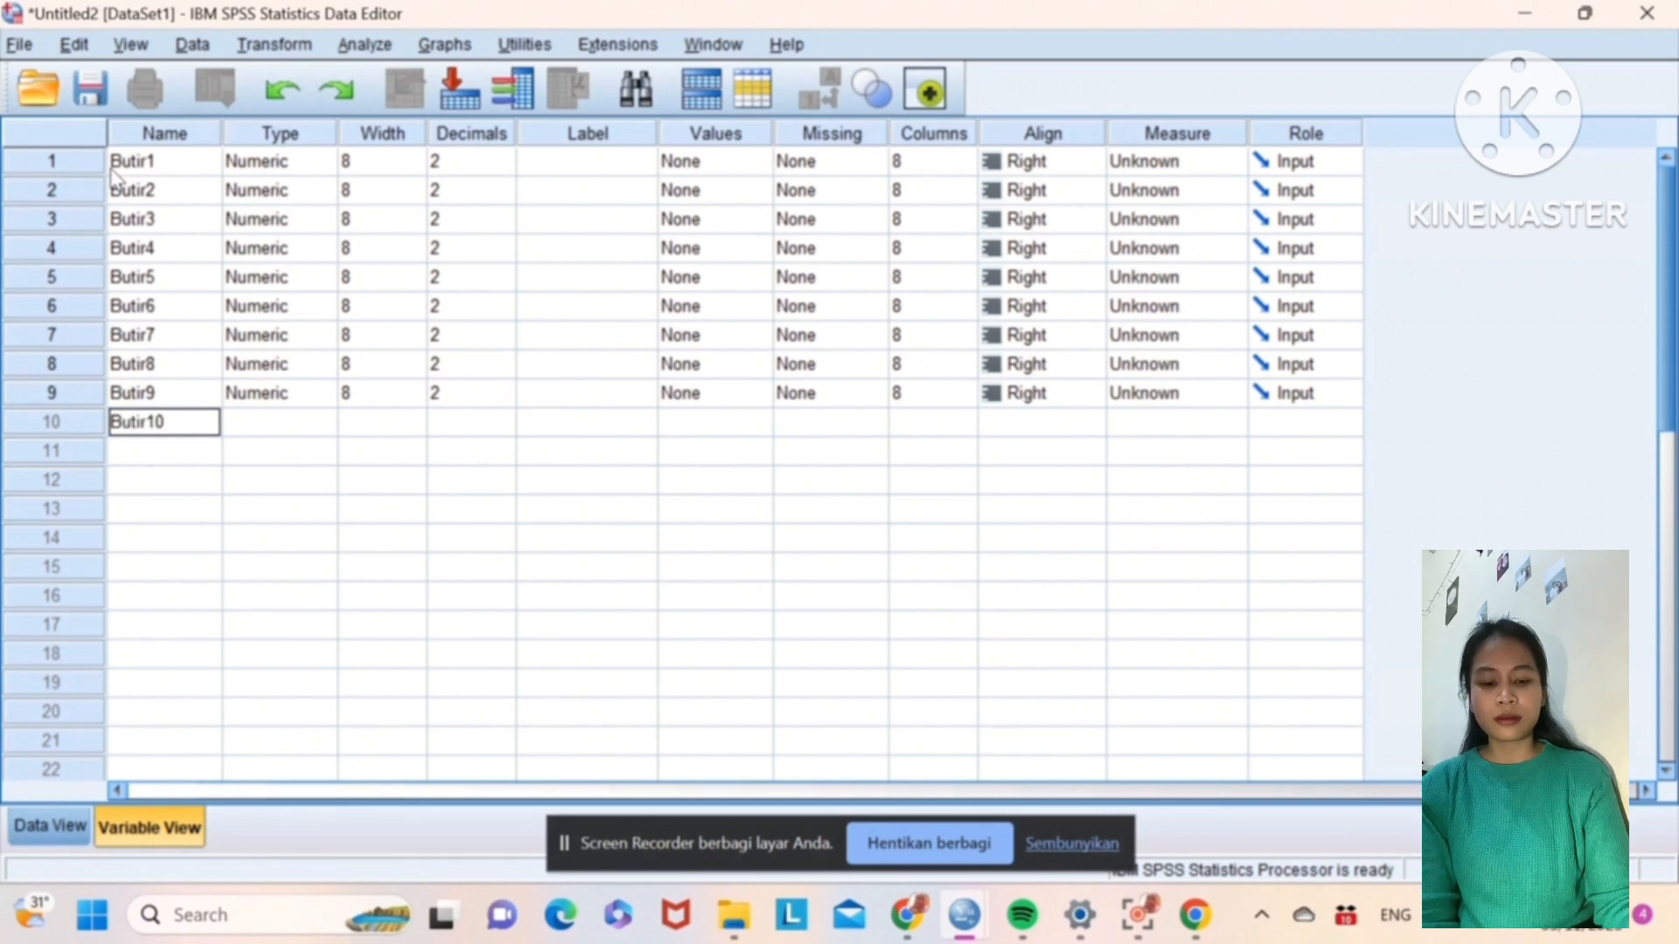
{"action": "key", "text": "Return"}
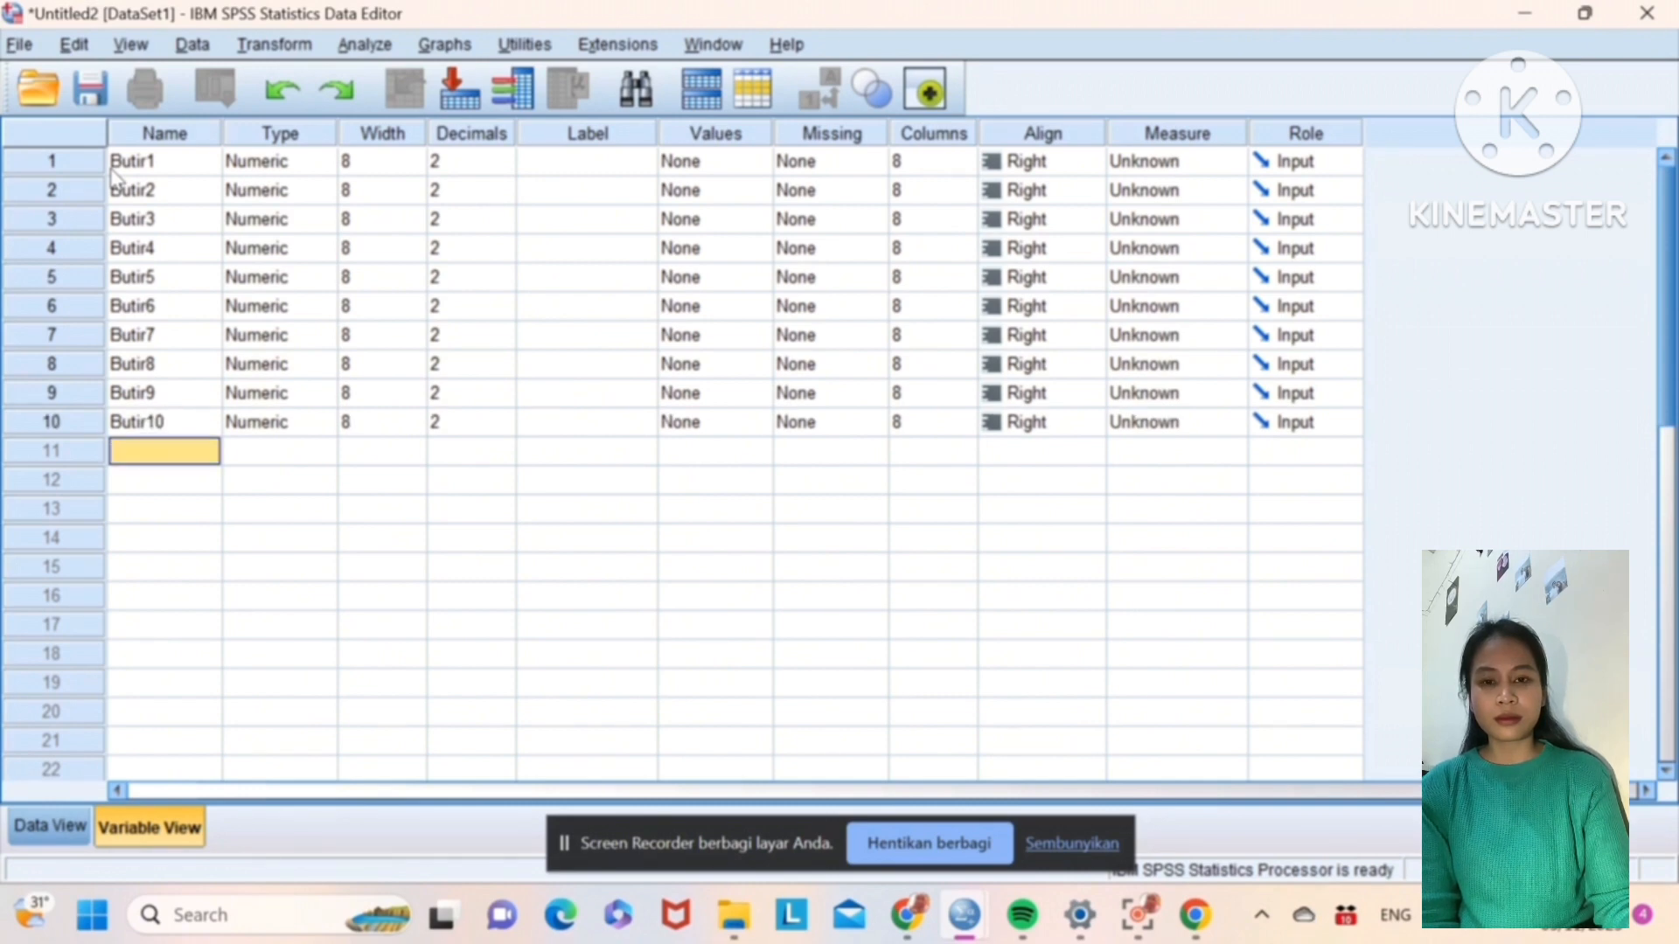
{"action": "type", "text": "Skor"}
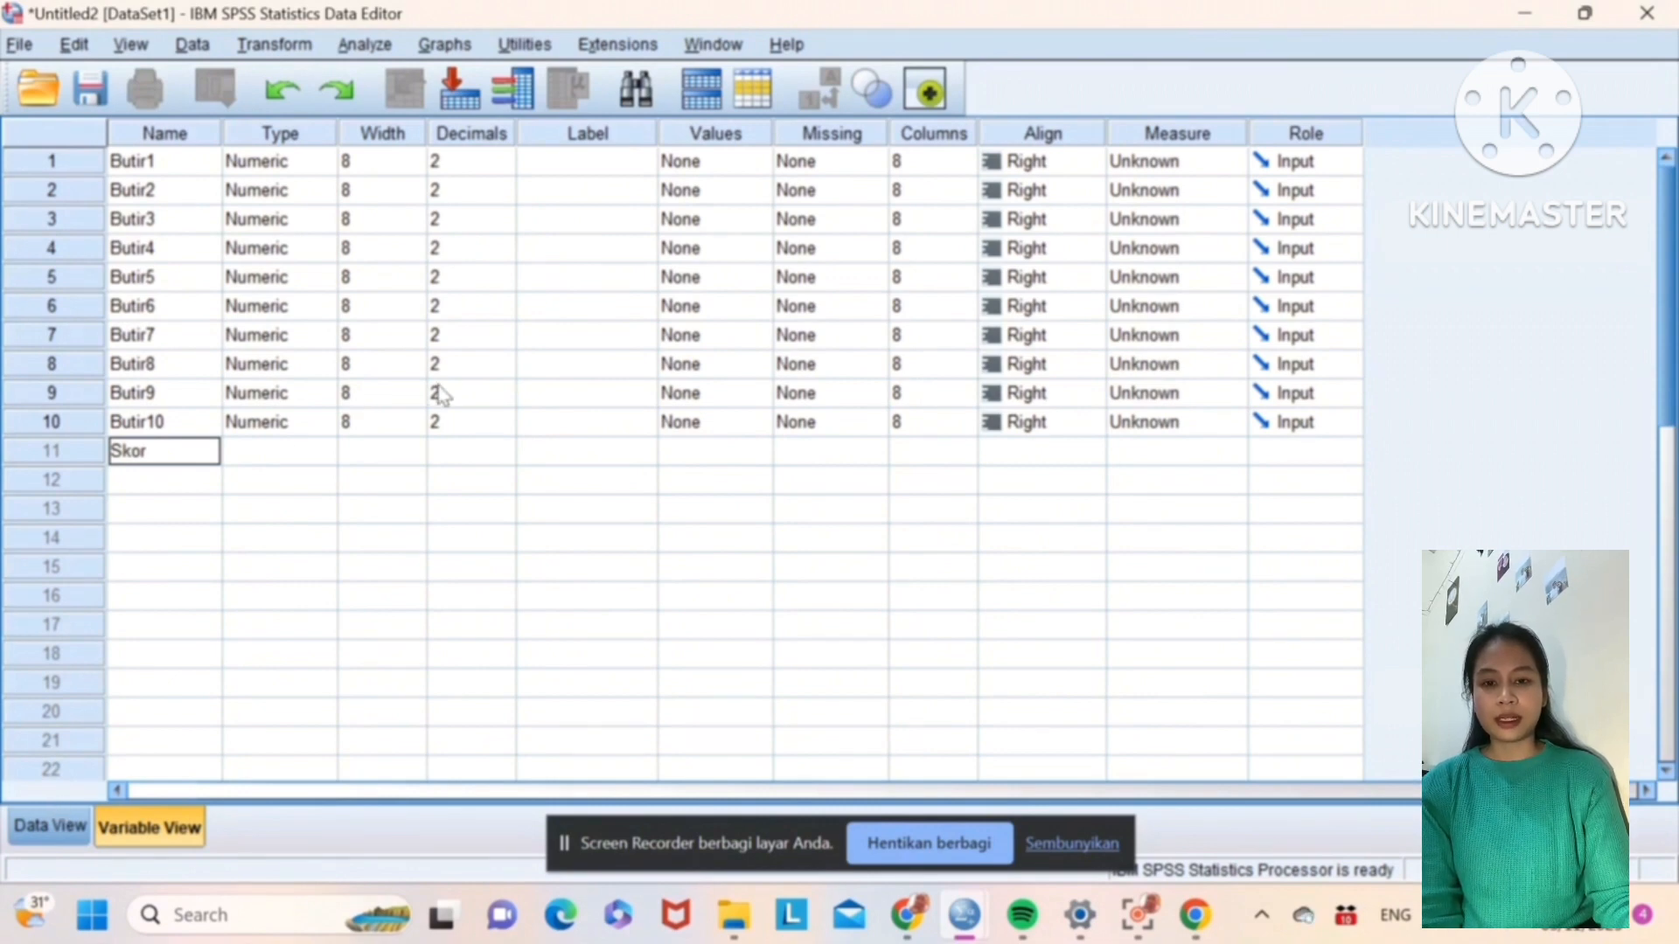
Step: Set the decimals of variables Butir1 through Butir5 to 0
{"action": "left_click", "coordinate": [477, 157]}
{"action": "type", "text": "0"}
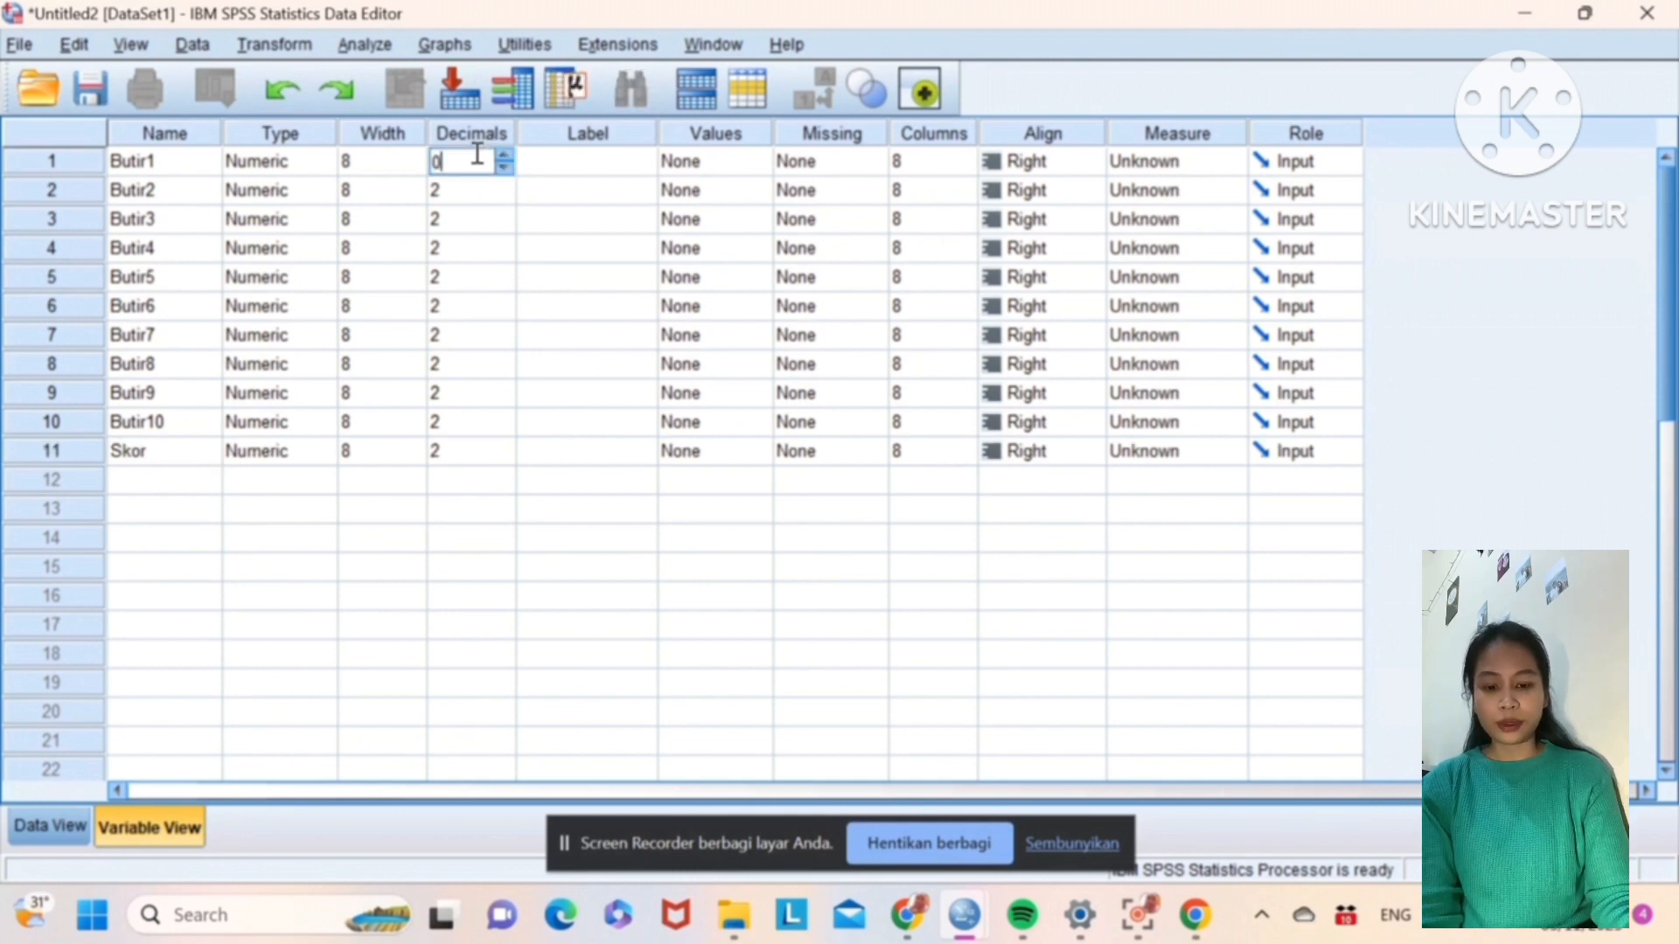
{"action": "left_click", "coordinate": [465, 192]}
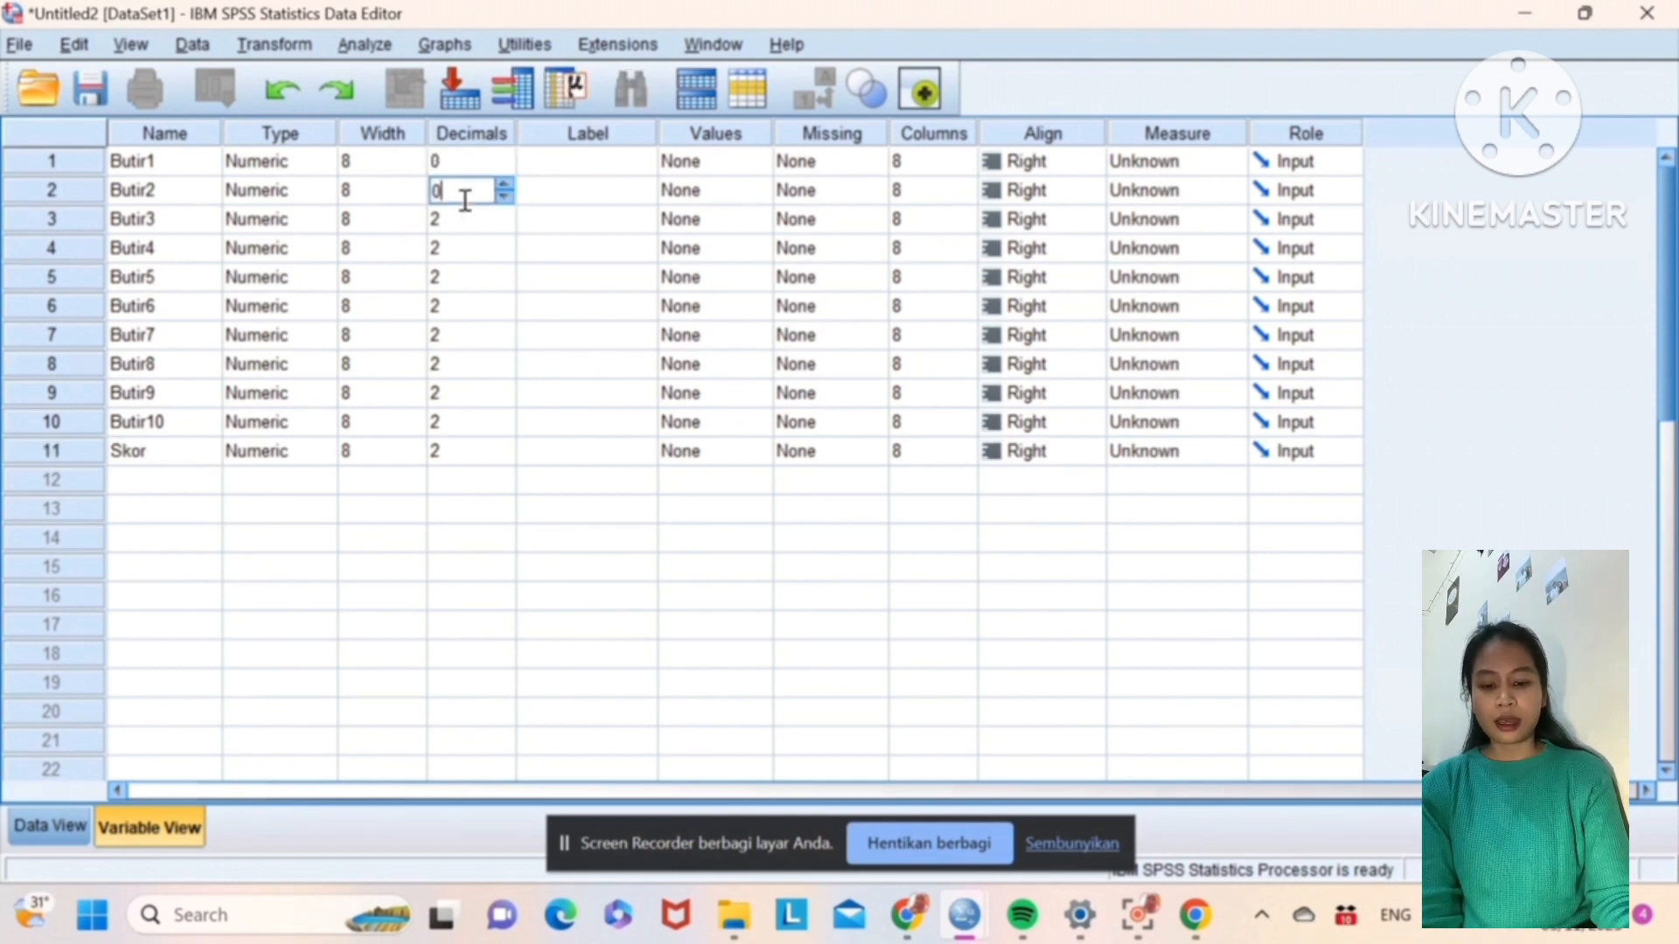
{"action": "left_click", "coordinate": [464, 220]}
{"action": "type", "text": "0"}
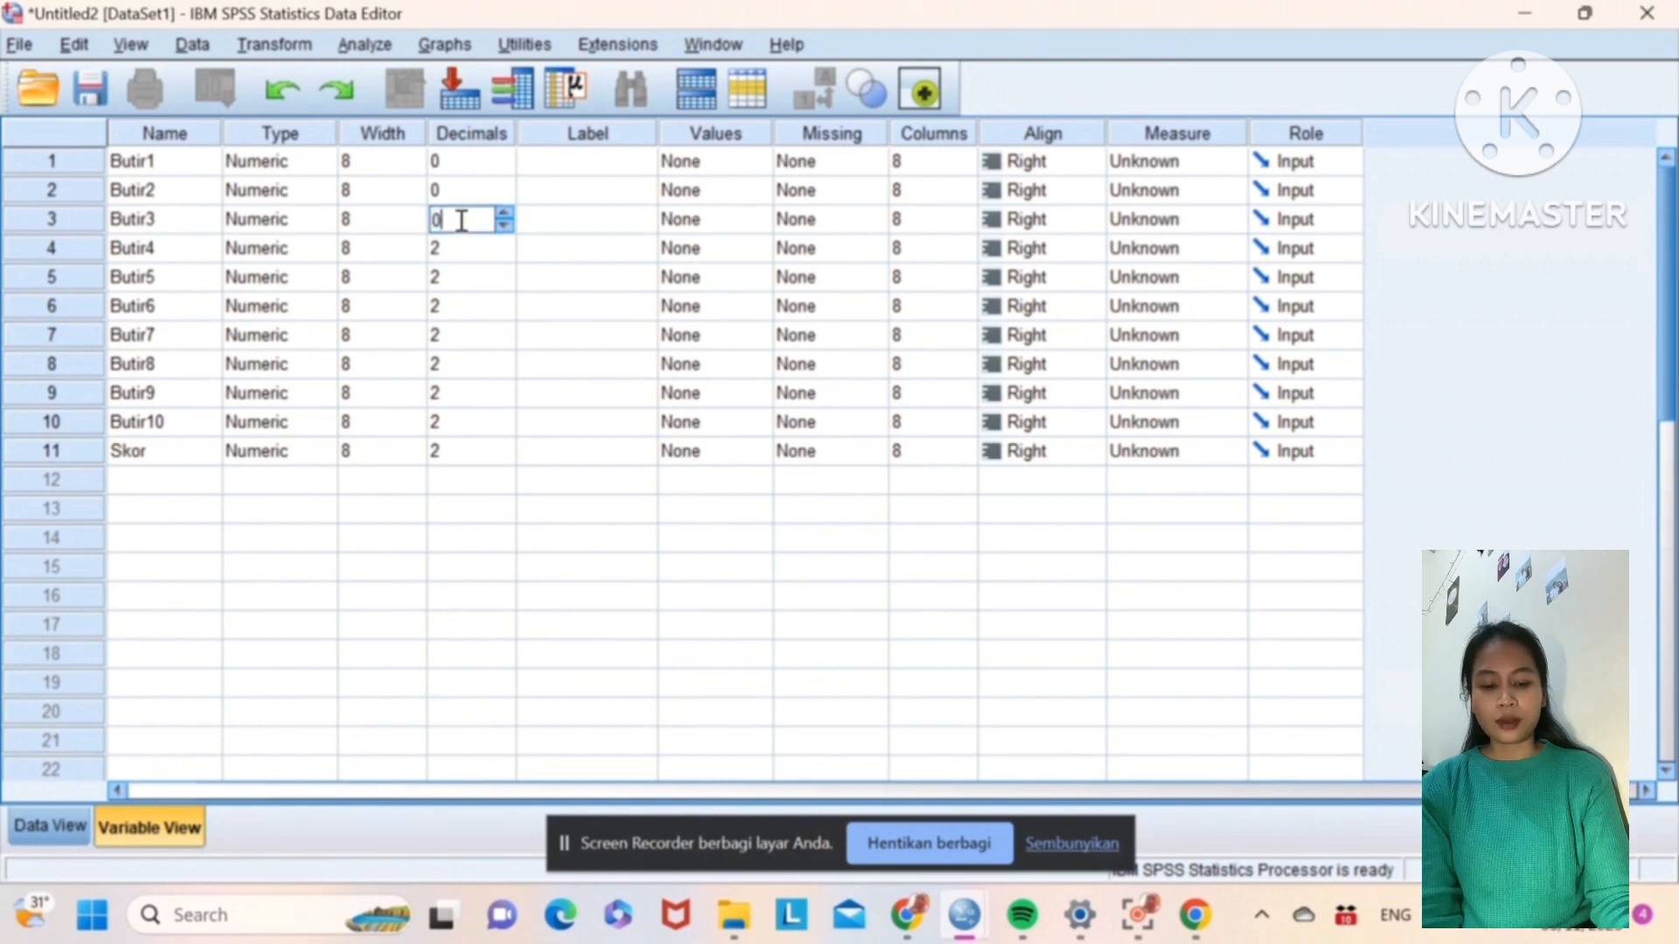
{"action": "left_click", "coordinate": [462, 250]}
{"action": "type", "text": "0"}
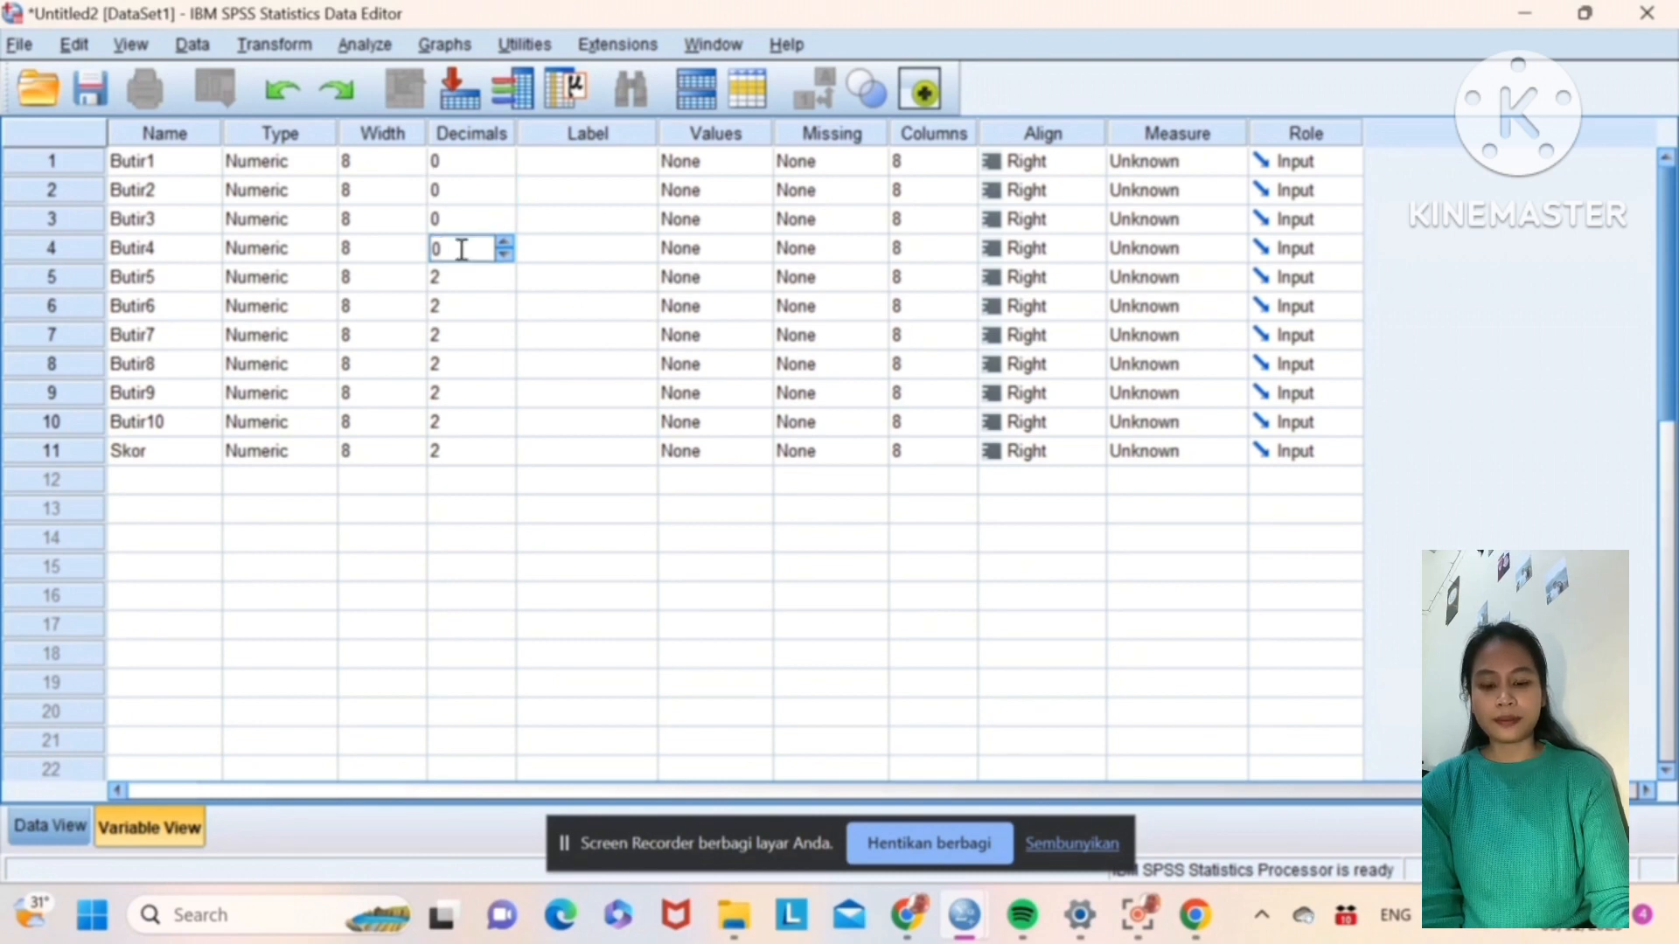
{"action": "left_click", "coordinate": [461, 276]}
{"action": "type", "text": "0"}
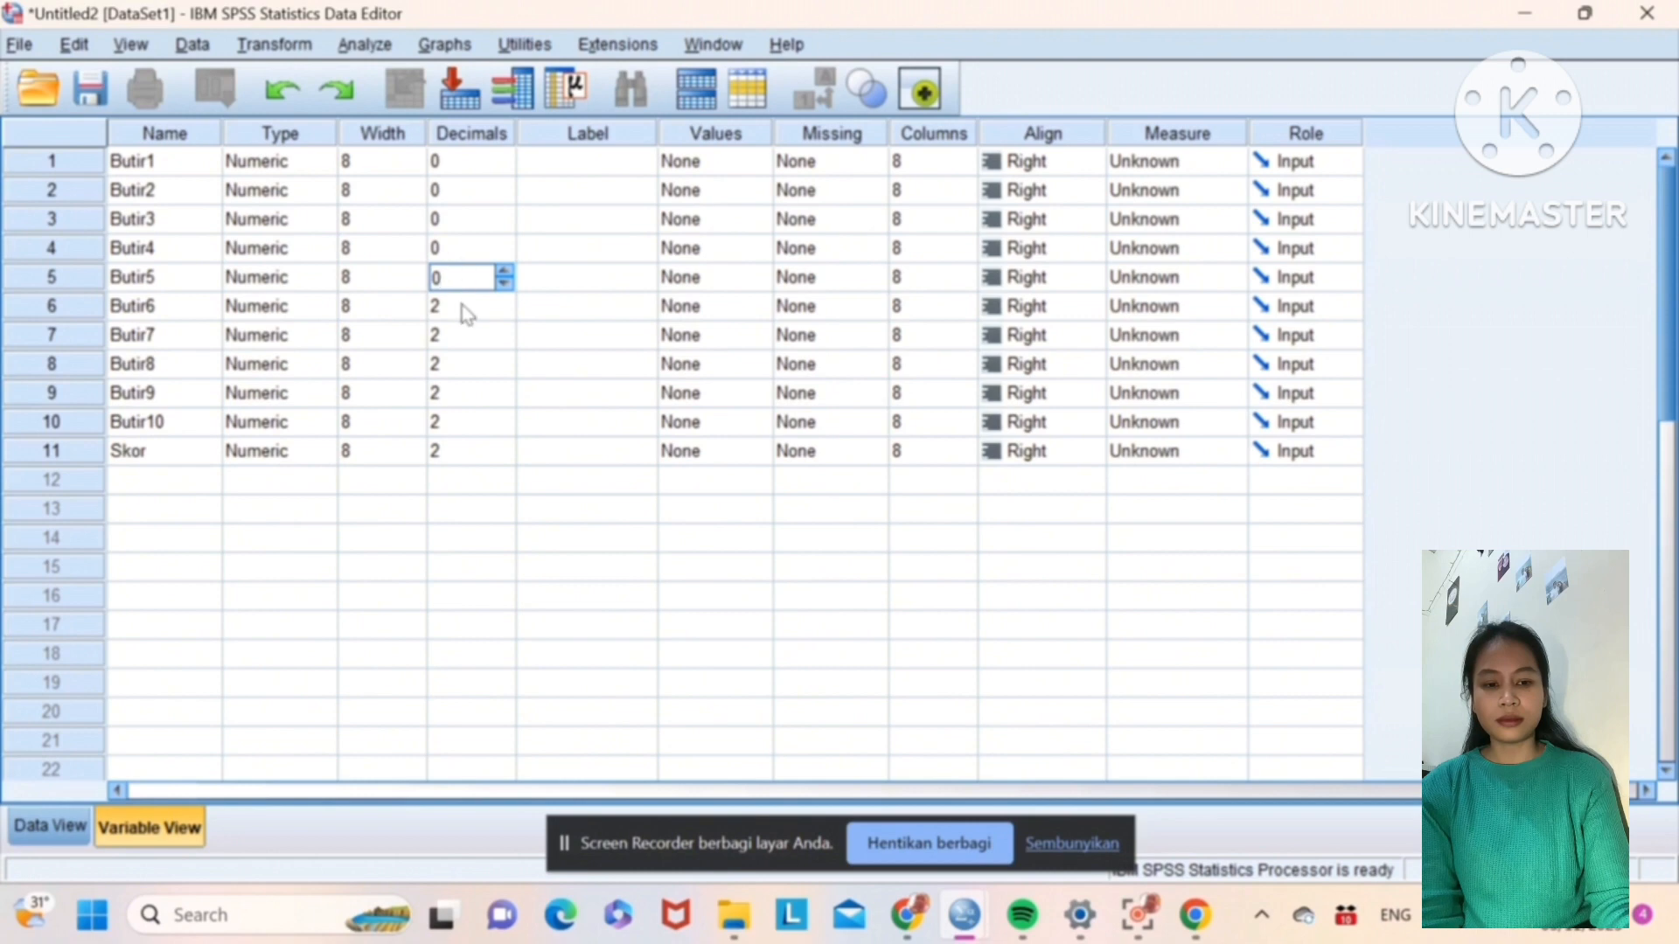
Step: Set the decimals of variables Butir6 through Butir10 and Skor to 0
{"action": "left_click", "coordinate": [463, 308]}
{"action": "type", "text": "0"}
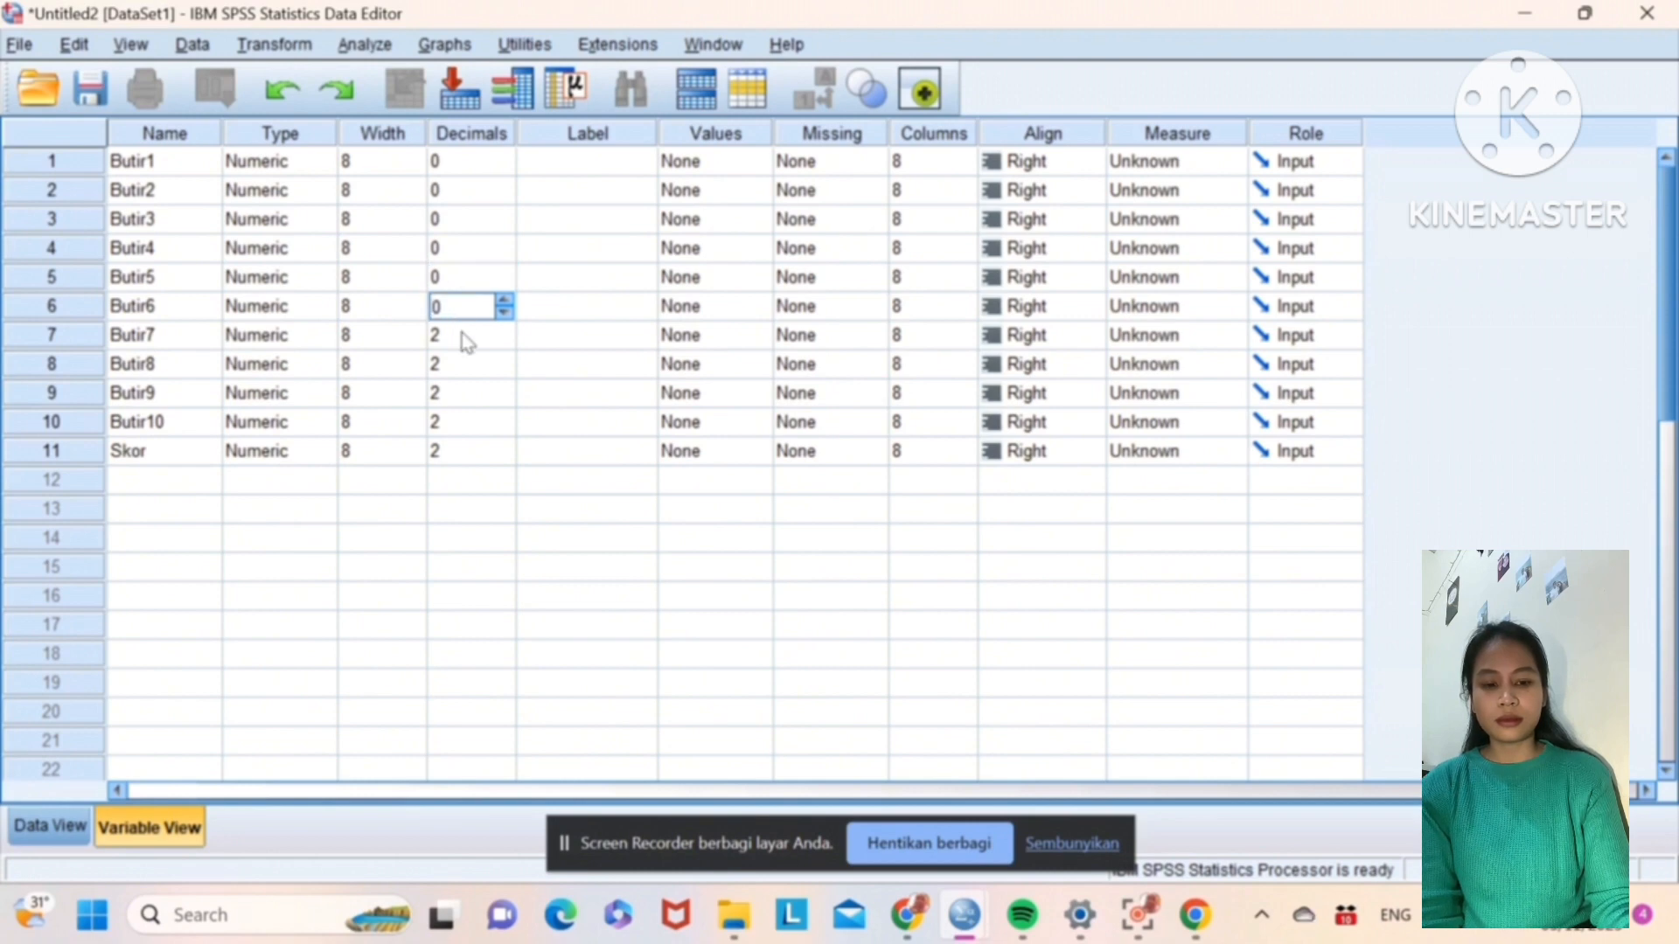
{"action": "left_click", "coordinate": [463, 336]}
{"action": "type", "text": "0"}
{"action": "left_click", "coordinate": [462, 362]}
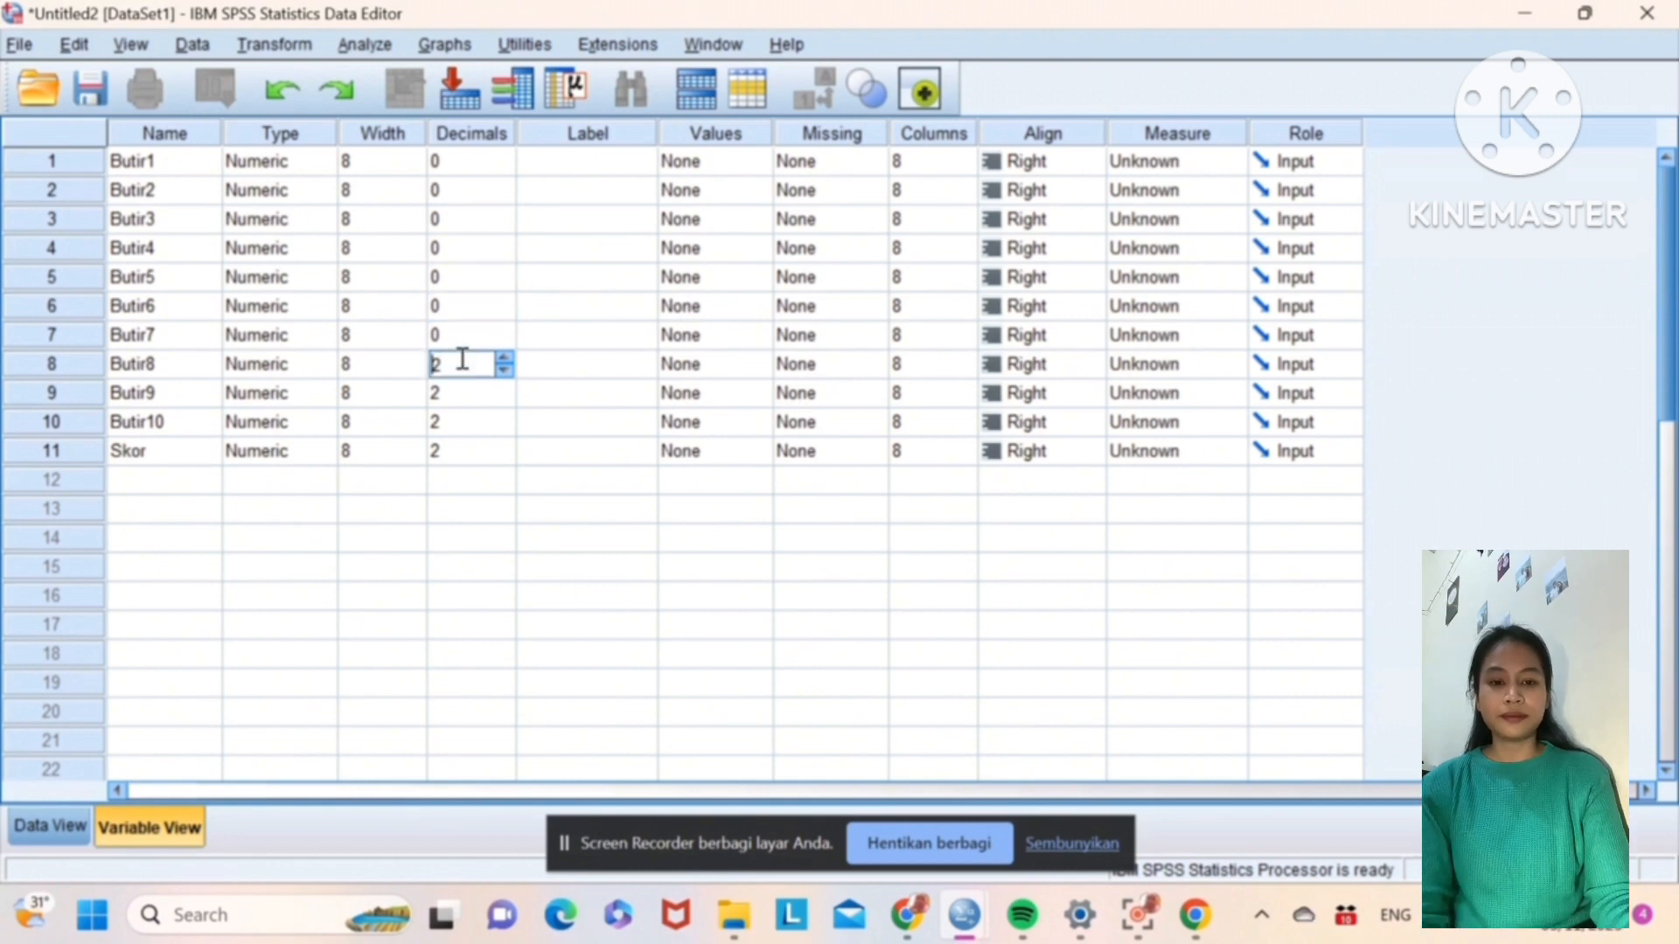
{"action": "type", "text": "0"}
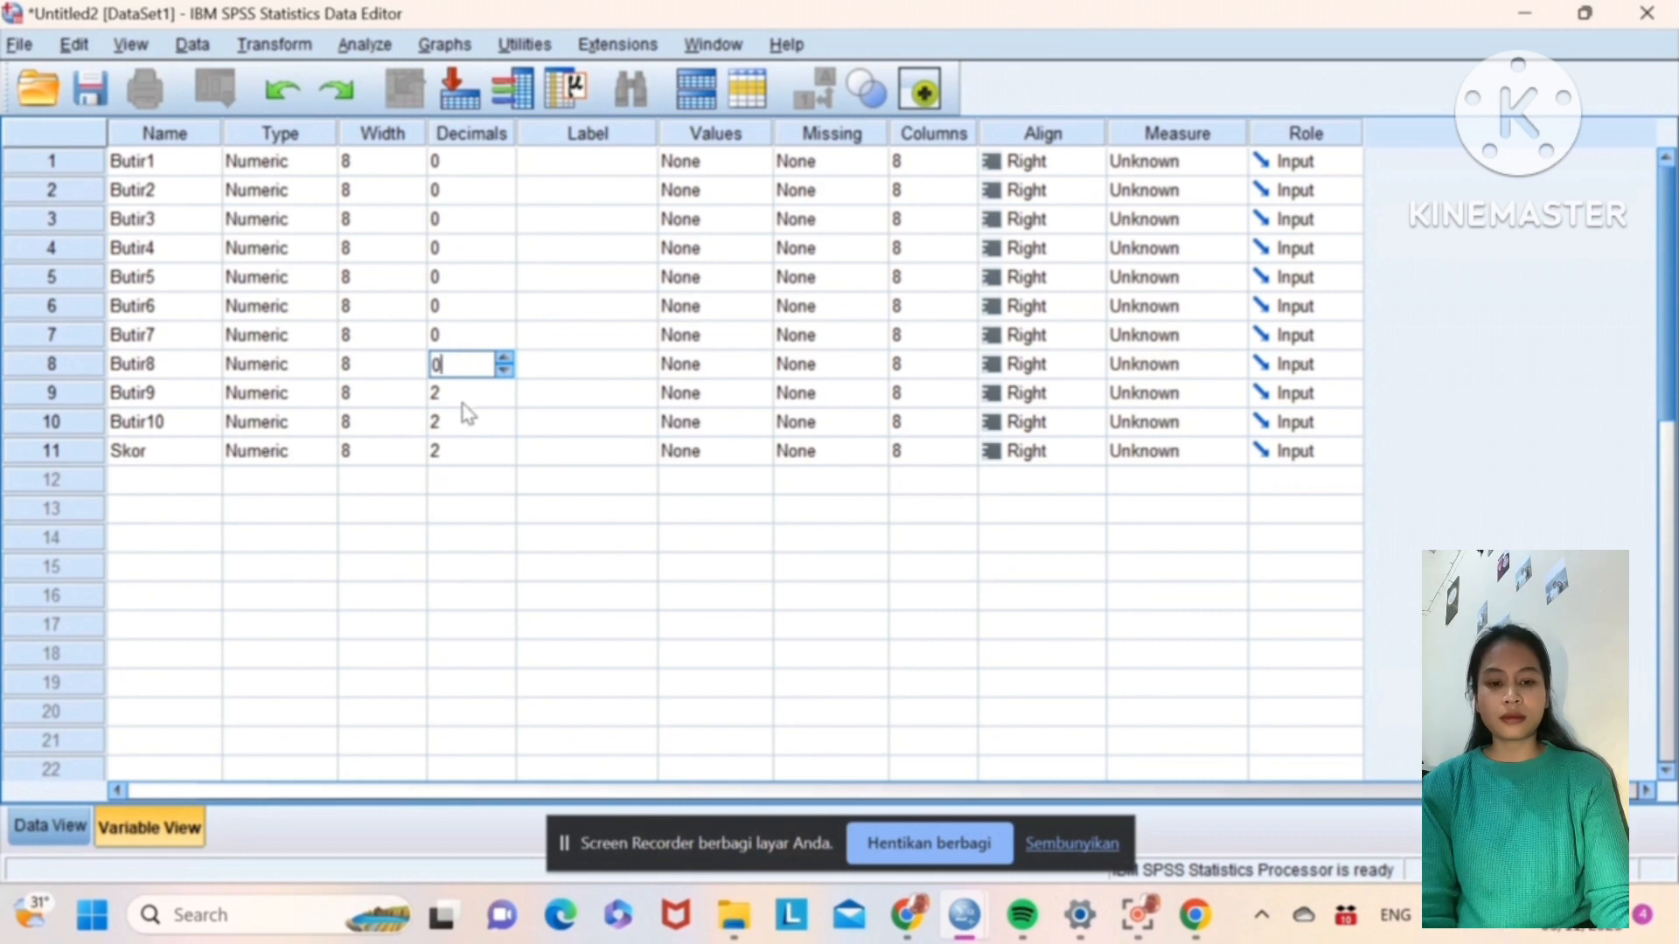
{"action": "left_click", "coordinate": [464, 401]}
{"action": "type", "text": "0"}
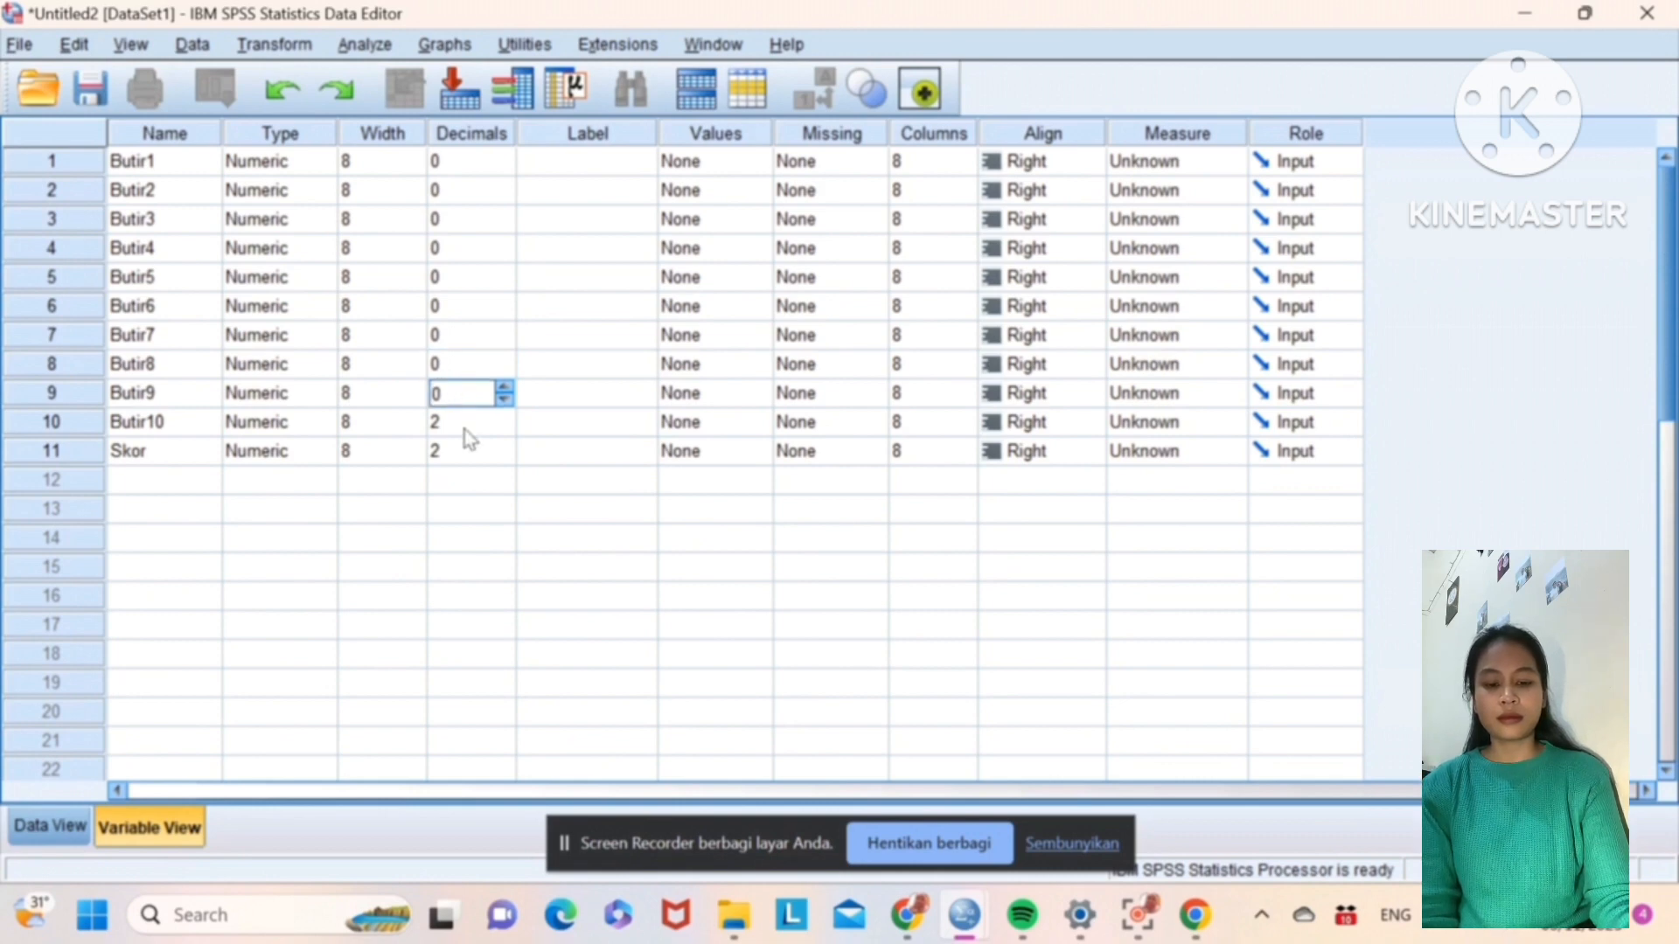
{"action": "left_click", "coordinate": [464, 427]}
{"action": "type", "text": "0"}
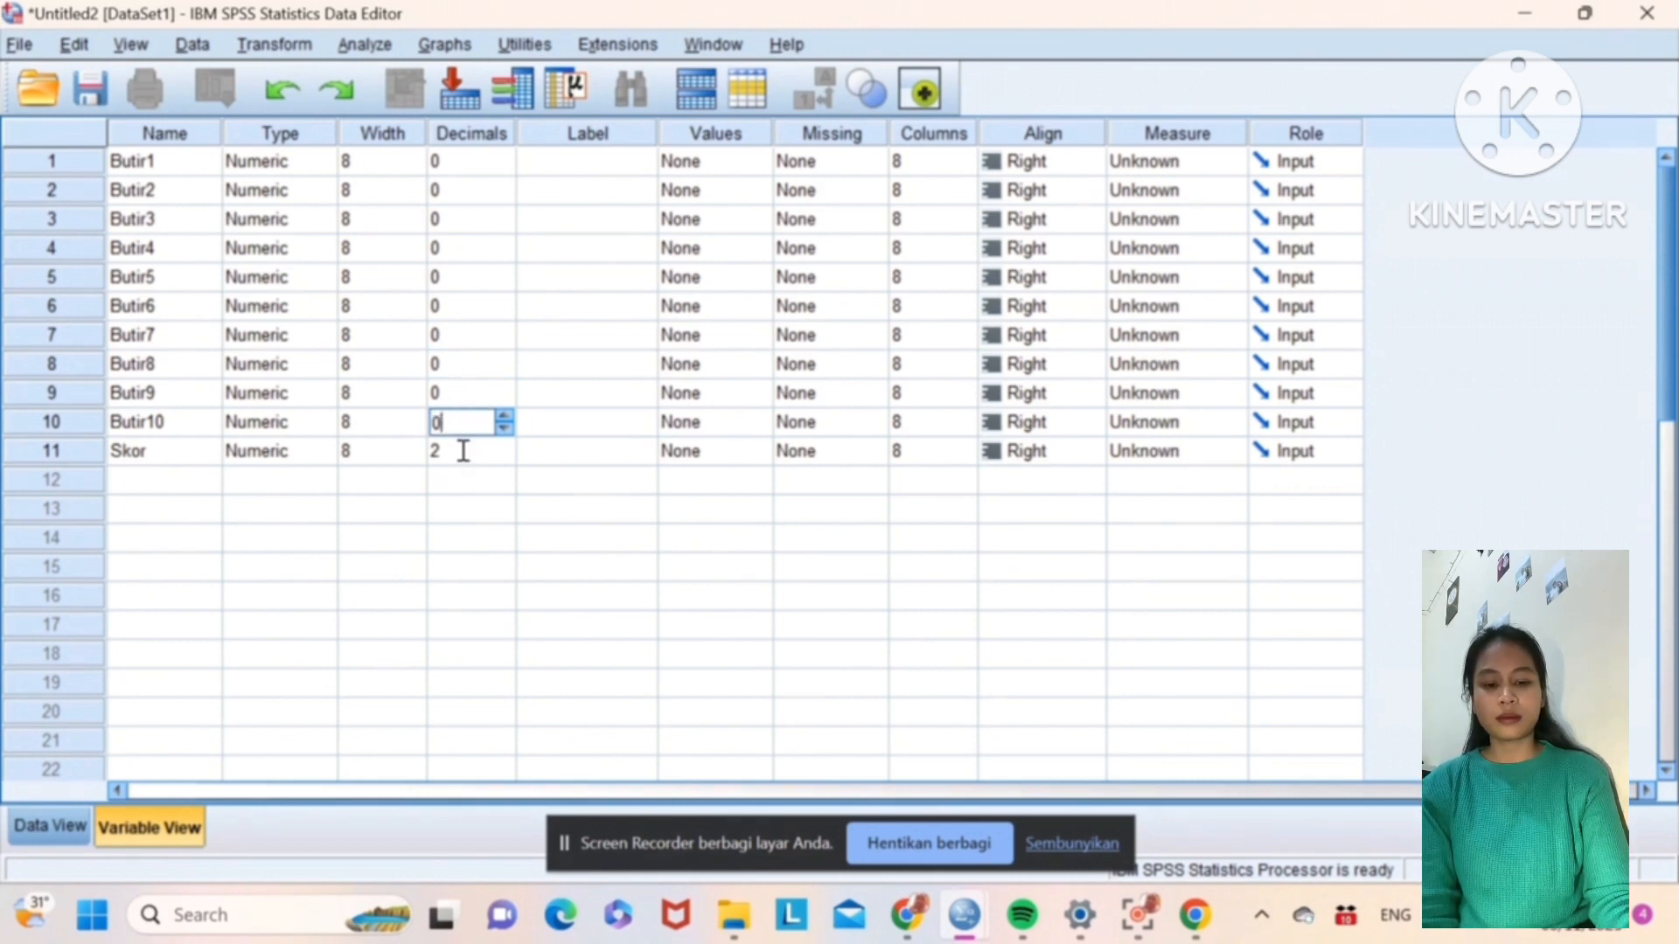
{"action": "left_click", "coordinate": [463, 451]}
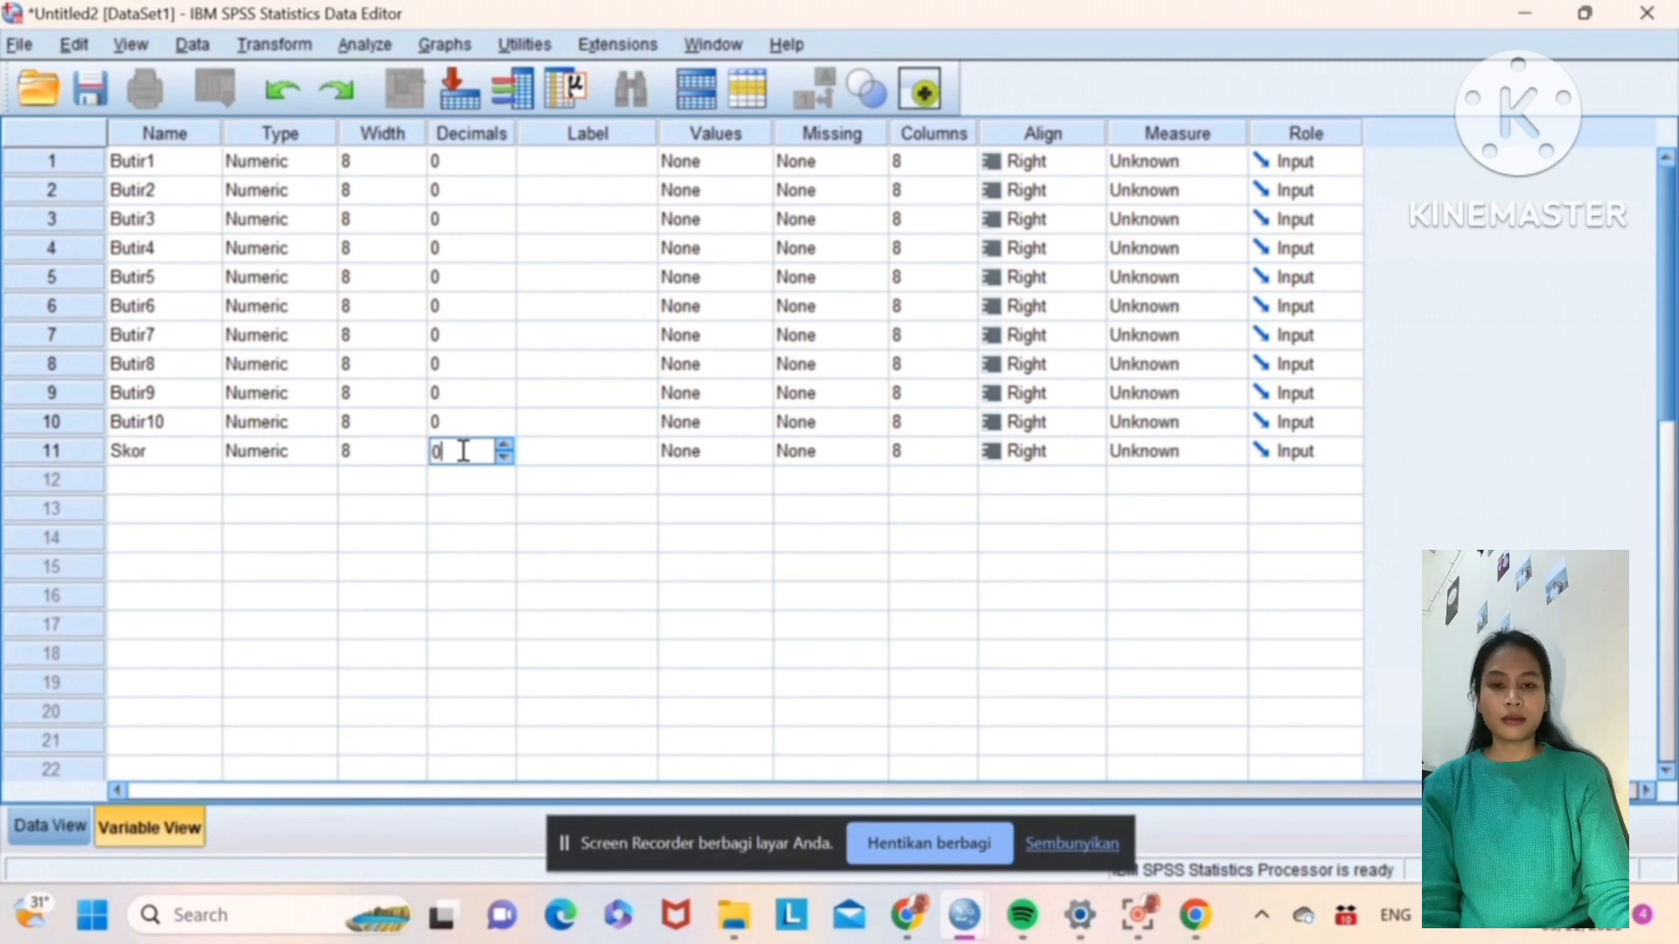
Step: In the data grid, fill Butir1 rows 1 to 5 with 4, 2, 8, 2 and 10
{"action": "left_click", "coordinate": [52, 828]}
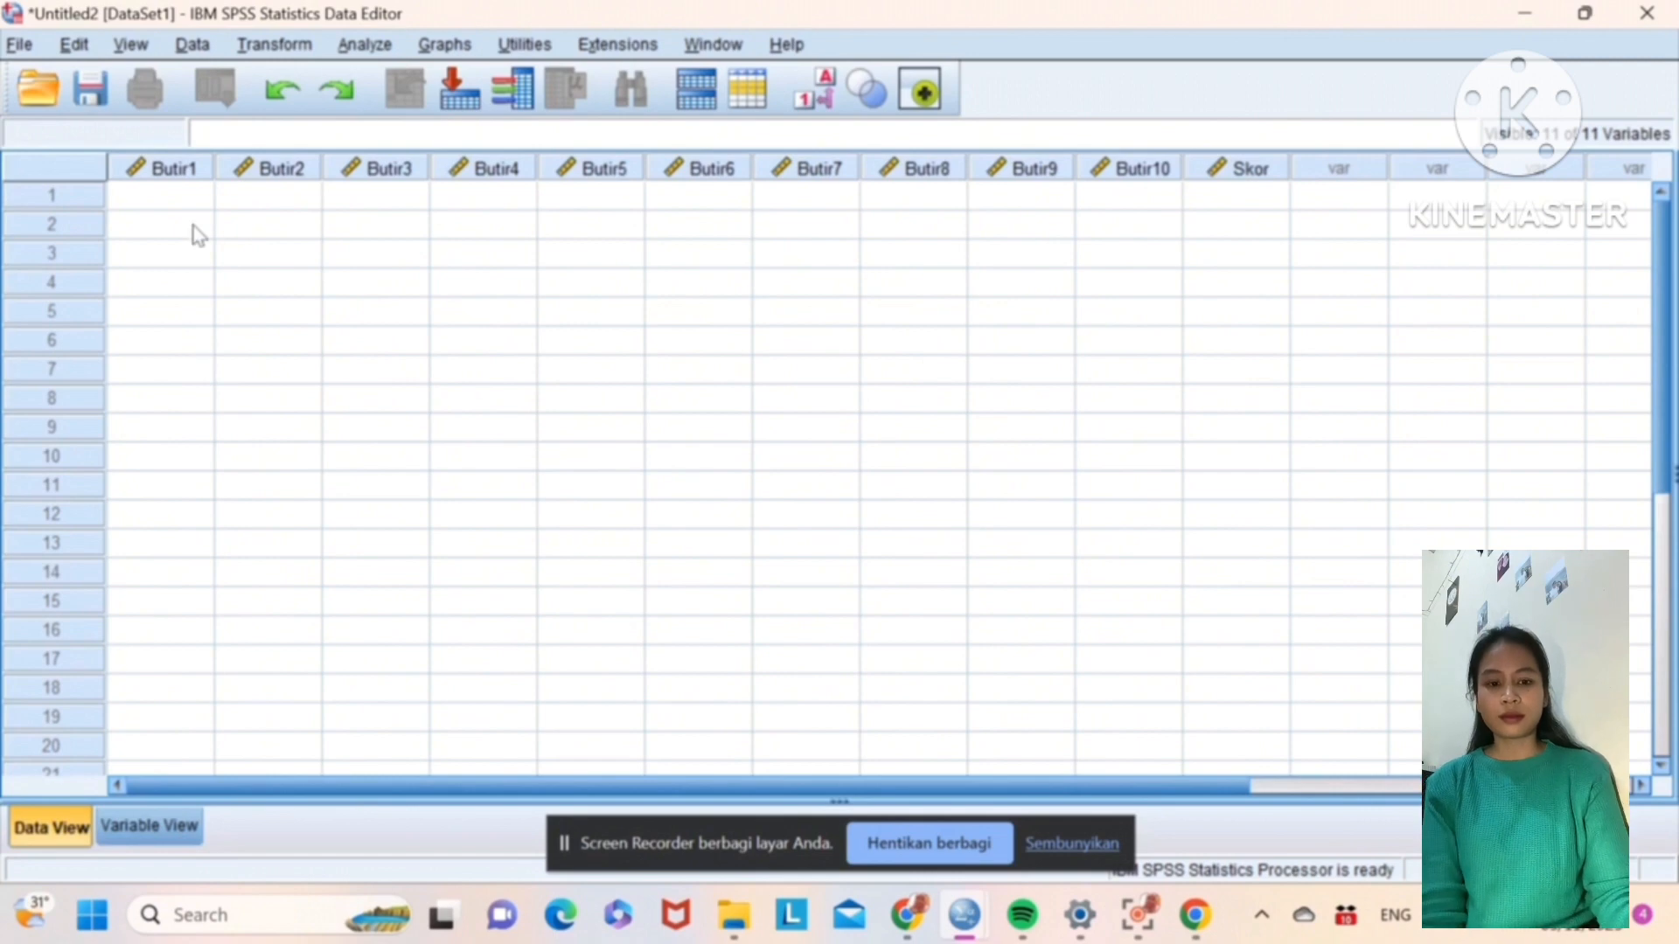
{"action": "left_click", "coordinate": [169, 210]}
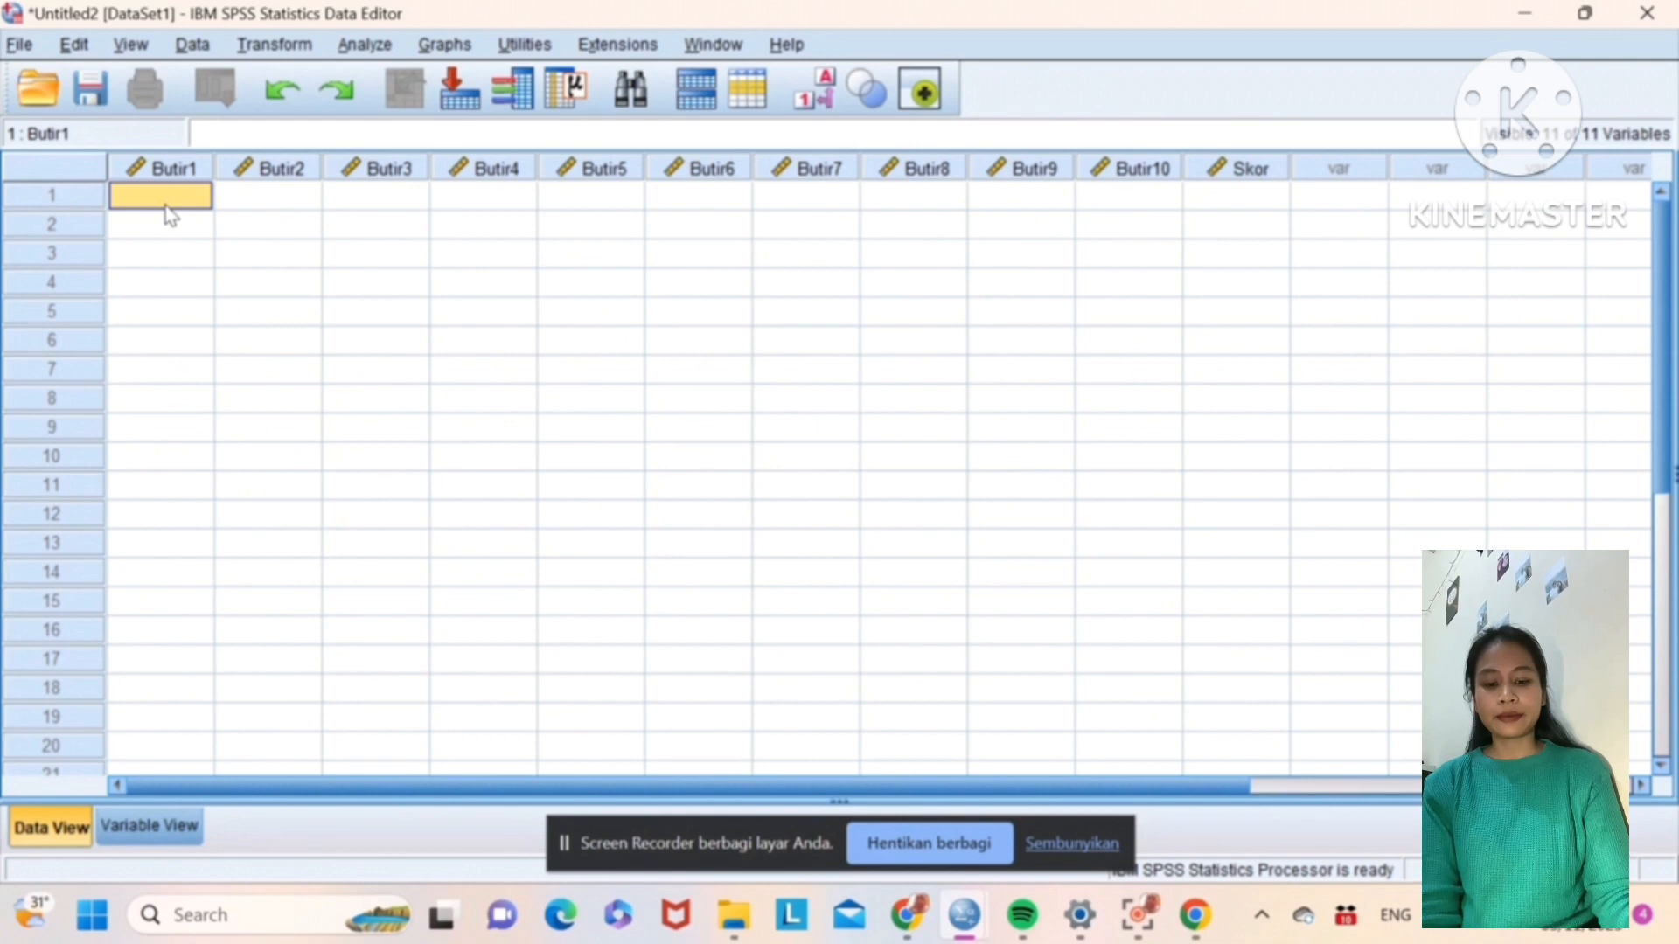
{"action": "type", "text": "4"}
{"action": "key", "text": "Return"}
{"action": "type", "text": "2"}
{"action": "key", "text": "Return"}
{"action": "type", "text": "8"}
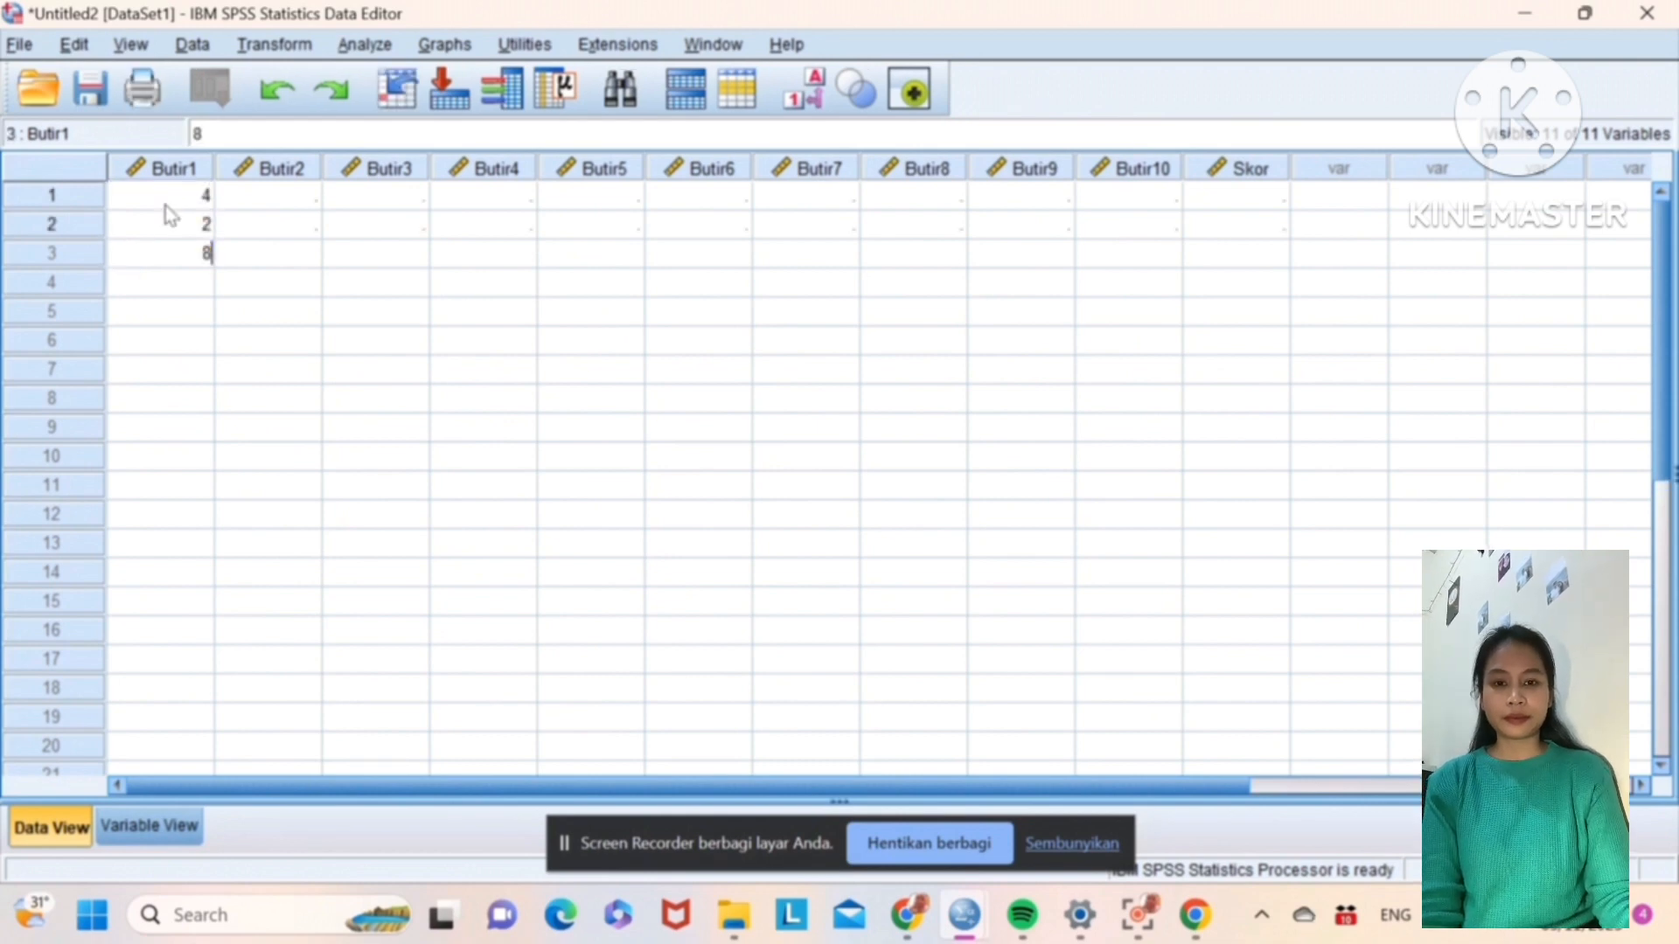
{"action": "key", "text": "Return"}
{"action": "type", "text": "2"}
{"action": "key", "text": "Return"}
{"action": "type", "text": "10"}
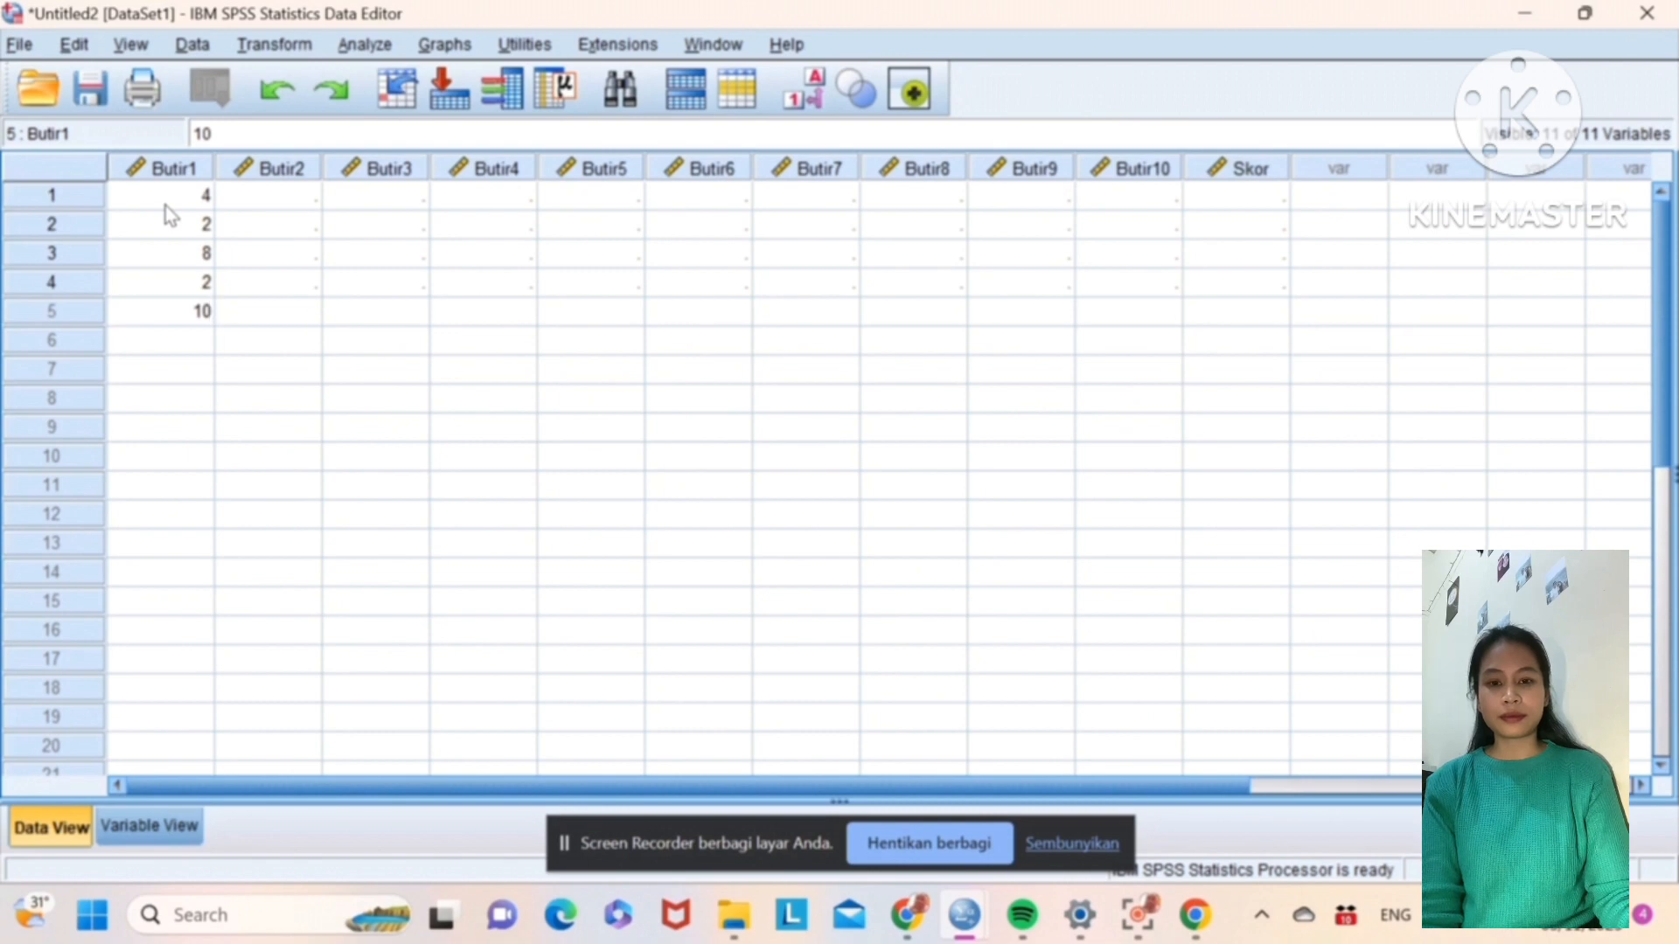
{"action": "key", "text": "Return"}
Step: Fill Butir1 rows 6 to 10 with 4, 8, 4, 8 and 6
{"action": "type", "text": "4"}
{"action": "key", "text": "Return"}
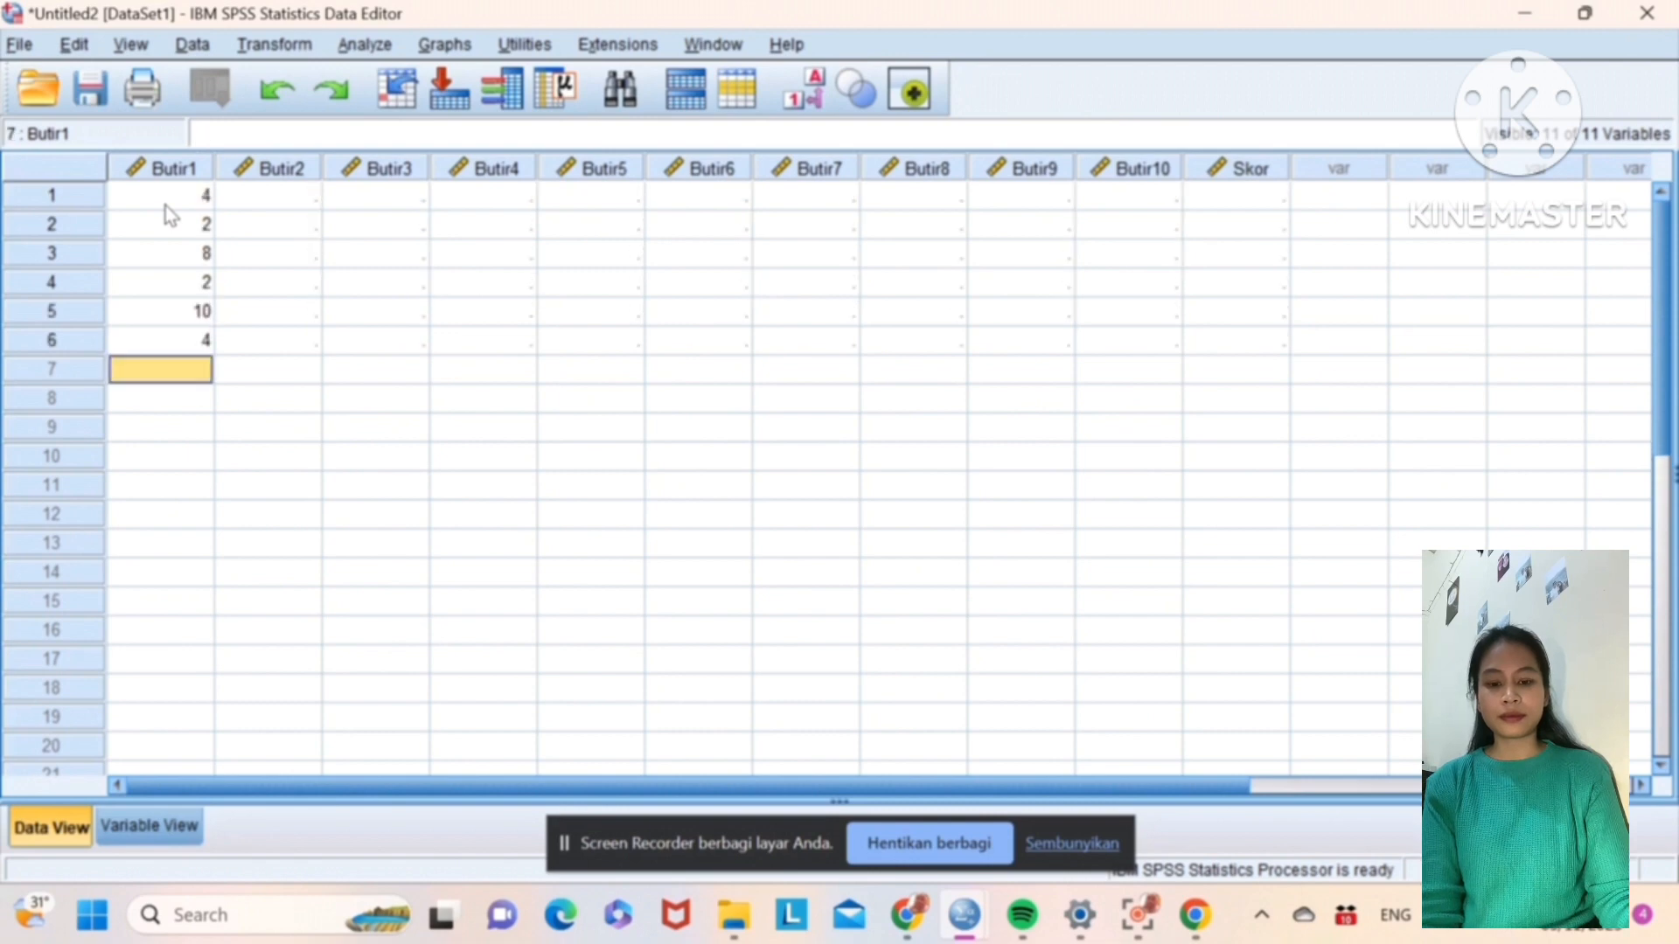
{"action": "type", "text": "8"}
{"action": "key", "text": "Return"}
{"action": "type", "text": "4"}
{"action": "key", "text": "Return"}
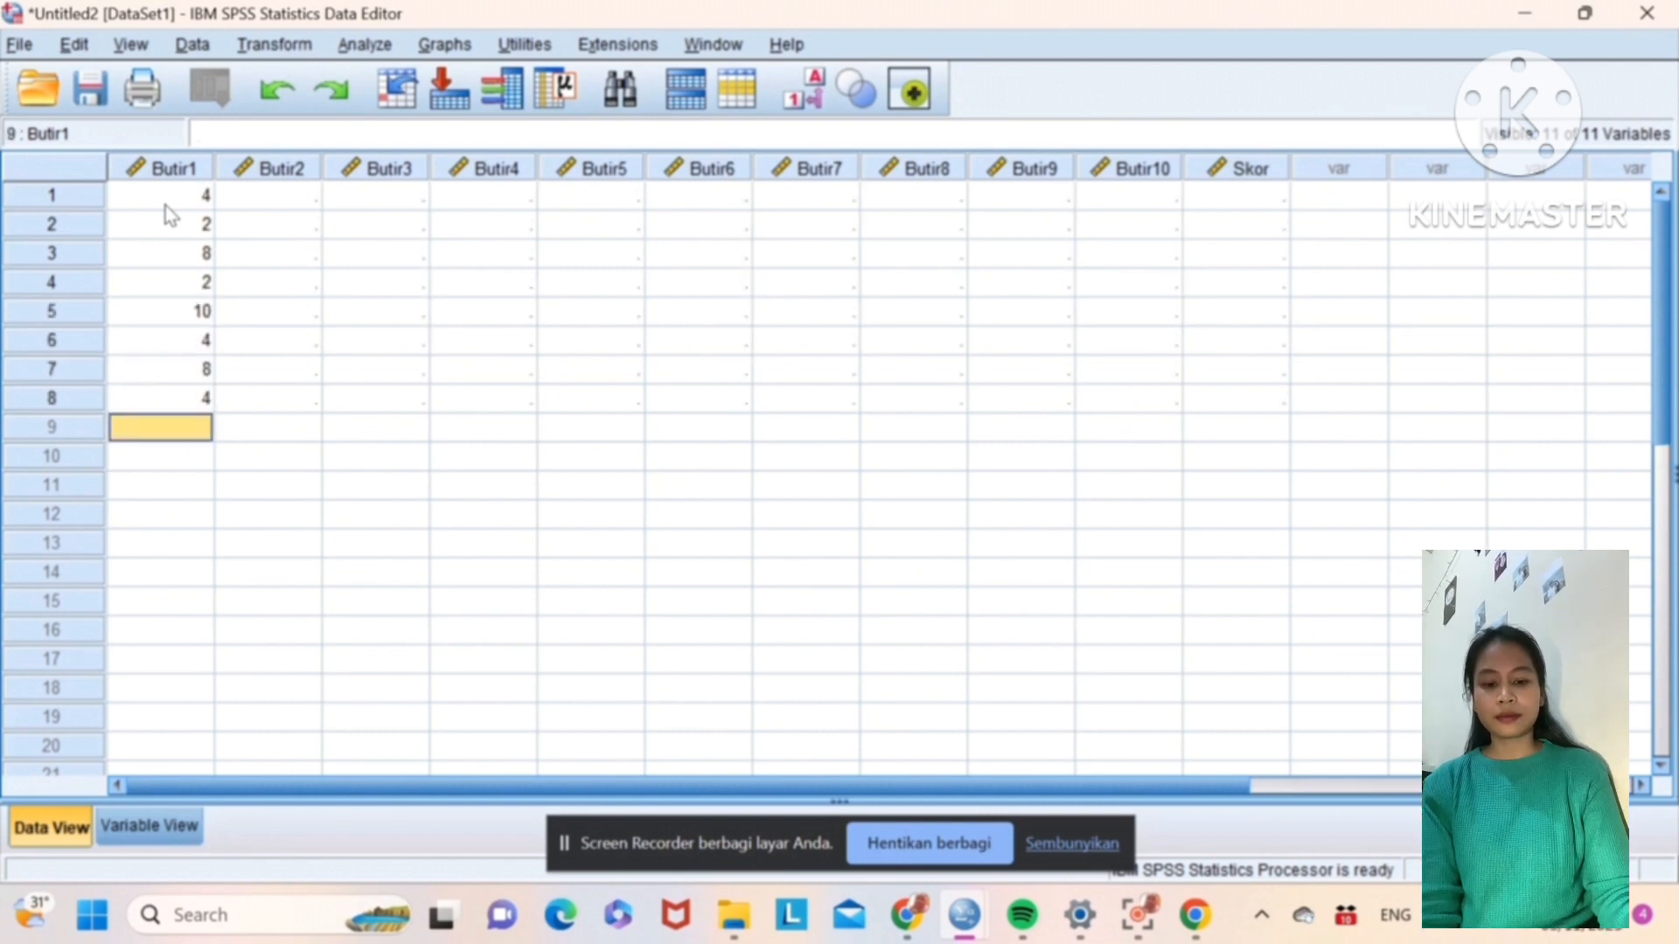
{"action": "type", "text": "8"}
{"action": "key", "text": "Return"}
{"action": "type", "text": "6"}
{"action": "key", "text": "Return"}
Step: Fill Butir1 rows 11 to 14 with 2, 4, 6 and 4
{"action": "type", "text": "2"}
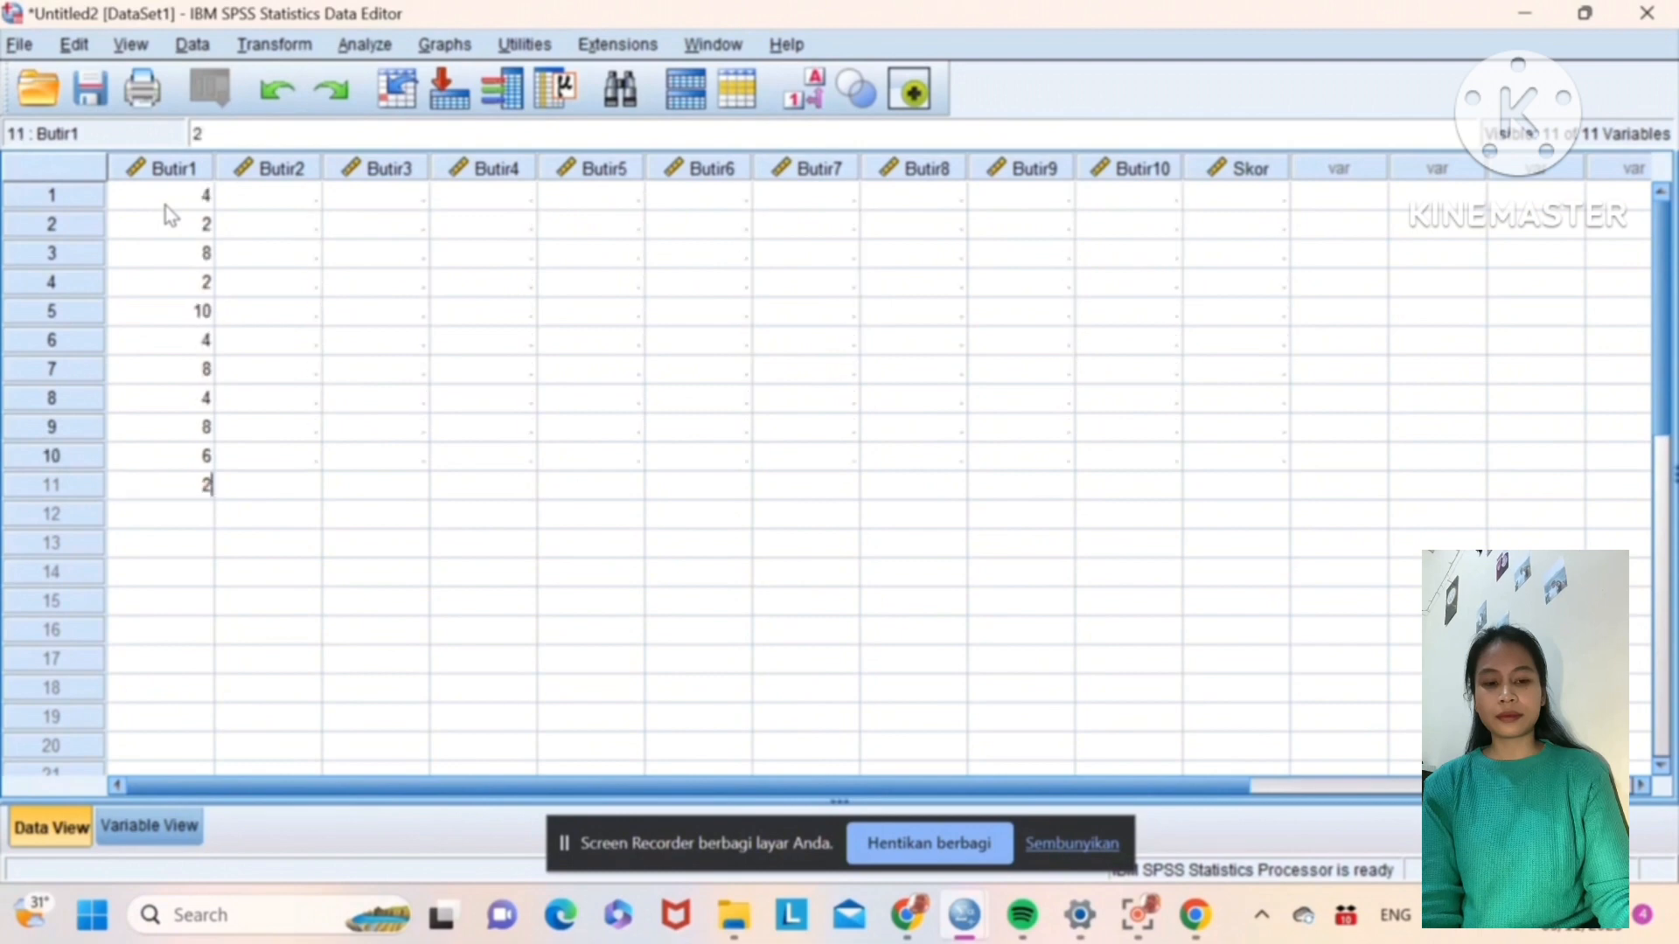
{"action": "key", "text": "Return"}
{"action": "type", "text": "4"}
{"action": "key", "text": "Return"}
{"action": "type", "text": "6"}
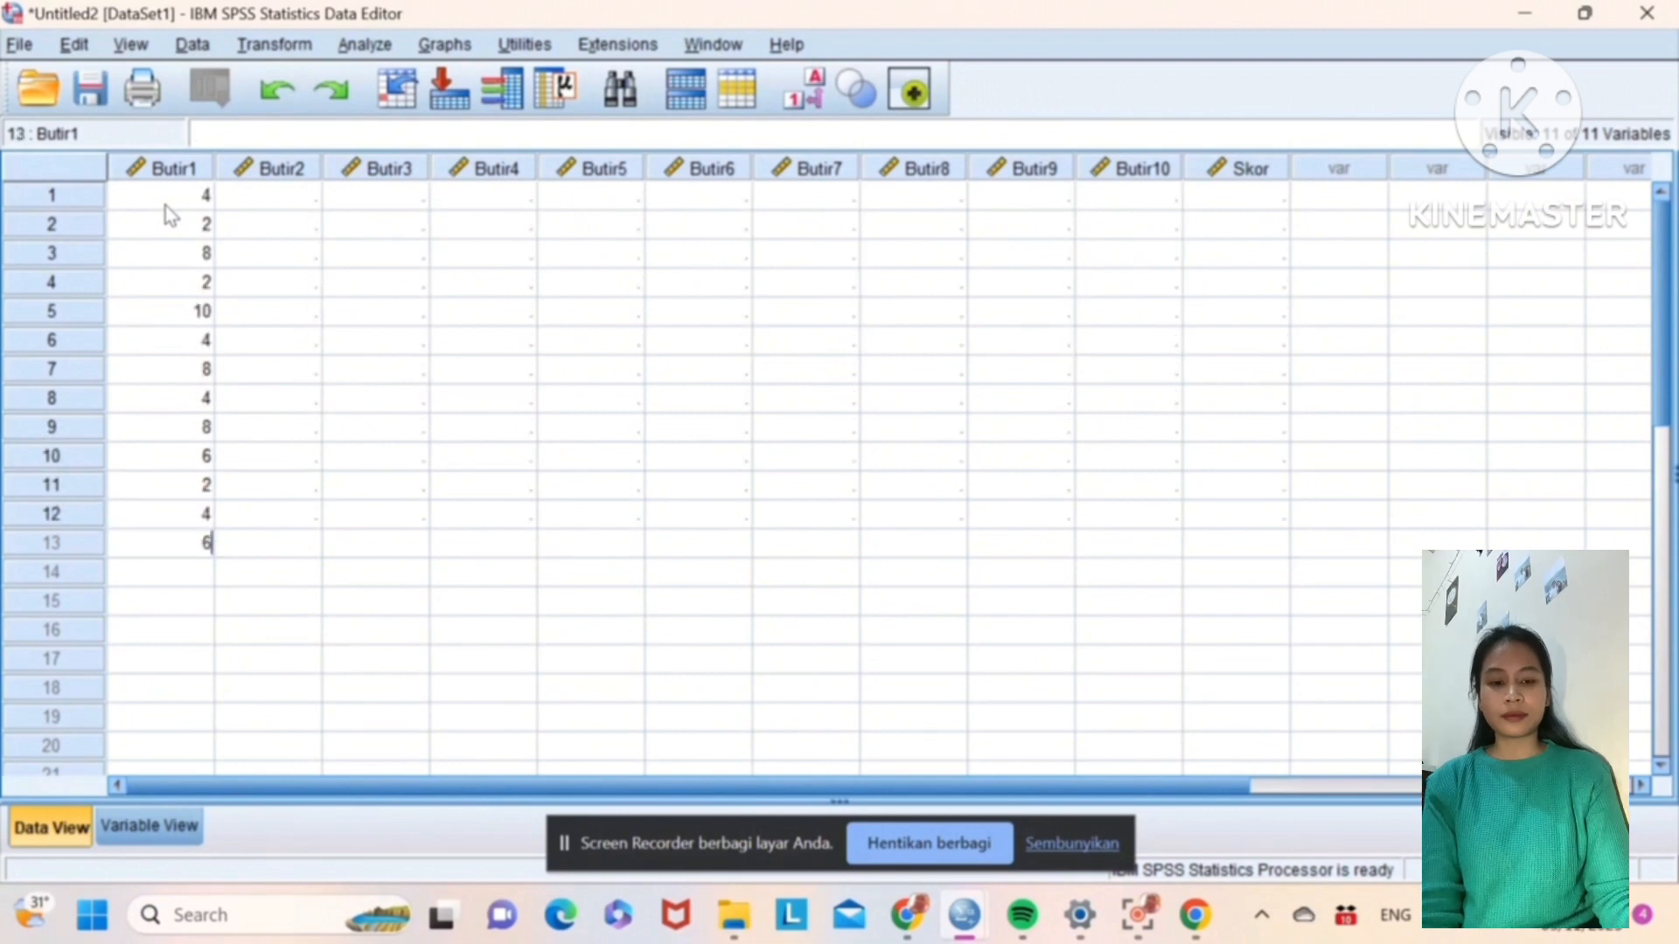
{"action": "key", "text": "Return"}
{"action": "type", "text": "4"}
{"action": "key", "text": "Tab"}
Step: Fill Butir2 rows 1 to 3 with 4, 2 and 10
{"action": "key", "text": "Up"}
{"action": "key", "text": "Up"}
{"action": "key", "text": "Up"}
{"action": "key", "text": "Up"}
{"action": "key", "text": "Up"}
{"action": "key", "text": "Up"}
{"action": "key", "text": "Up"}
{"action": "key", "text": "Up"}
{"action": "key", "text": "Up"}
{"action": "key", "text": "Up"}
{"action": "key", "text": "Up"}
{"action": "key", "text": "Up"}
{"action": "key", "text": "Up"}
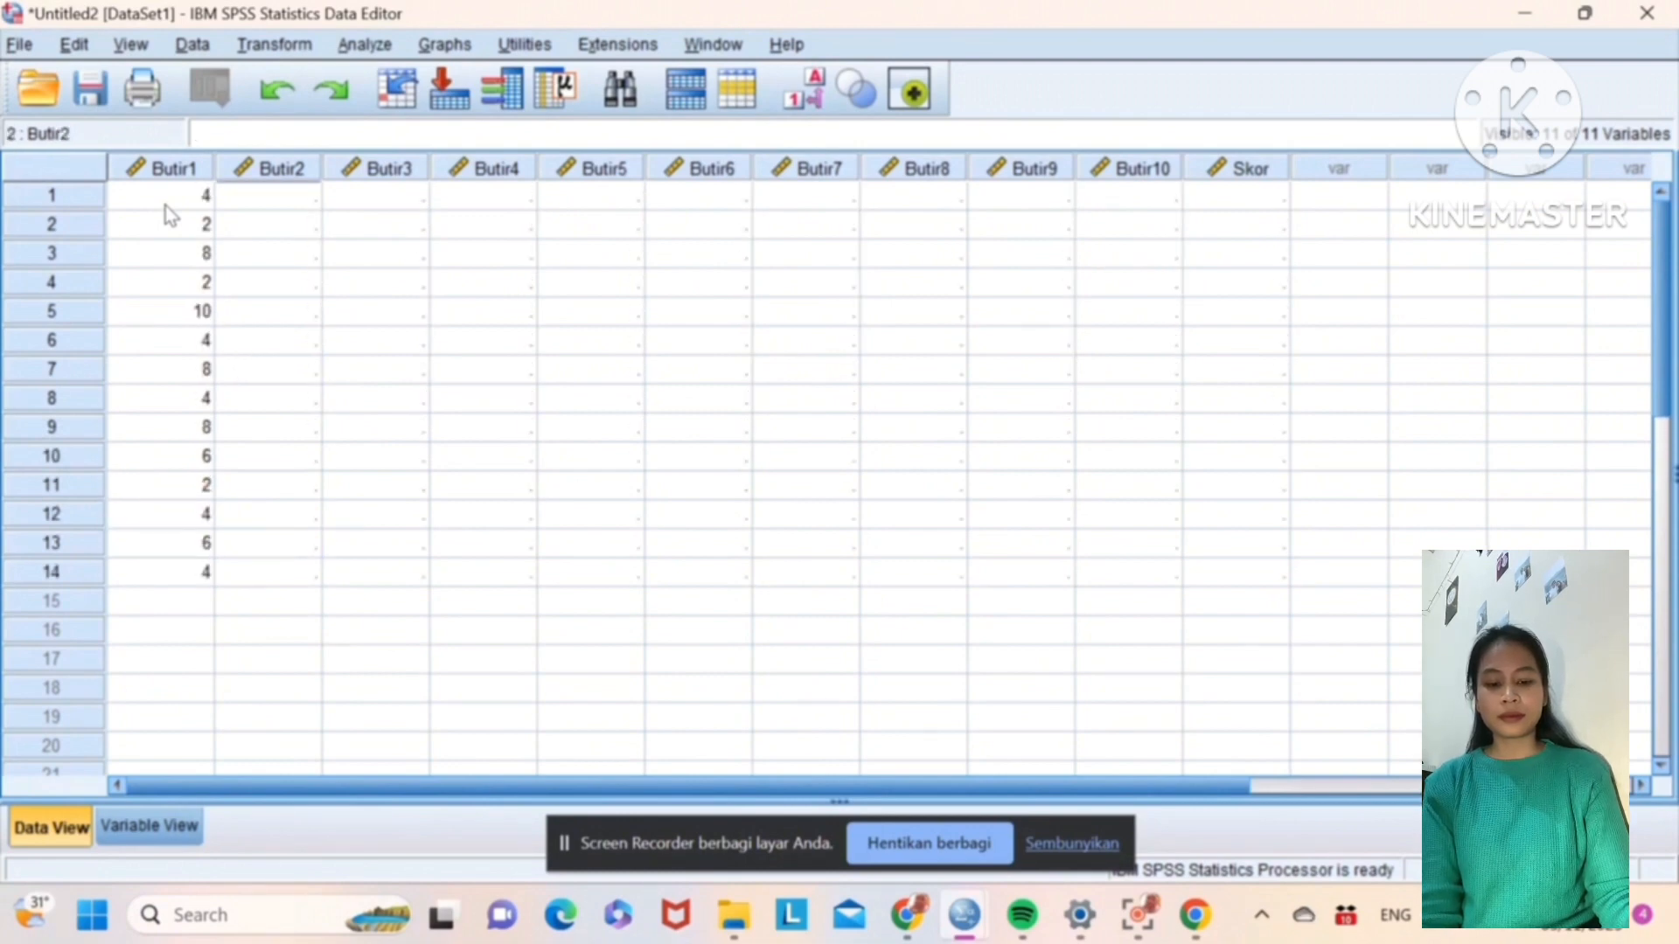
{"action": "type", "text": "4"}
{"action": "key", "text": "Return"}
{"action": "type", "text": "4"}
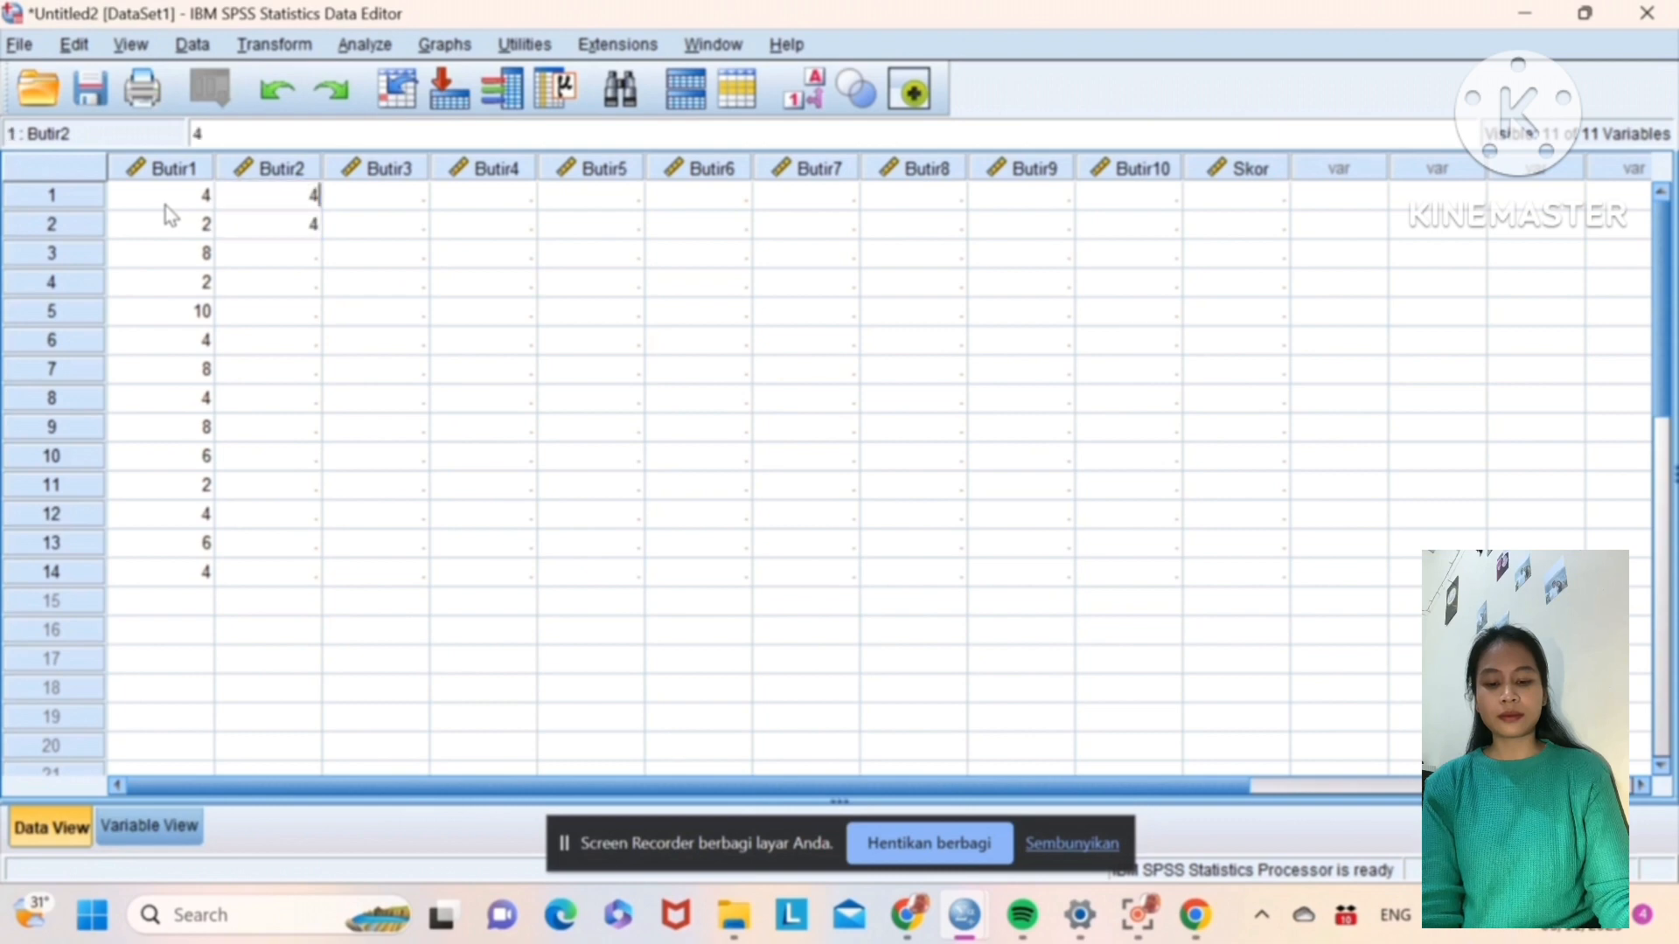
{"action": "key", "text": "BackSpace"}
{"action": "type", "text": "2"}
{"action": "key", "text": "Return"}
{"action": "type", "text": "10"}
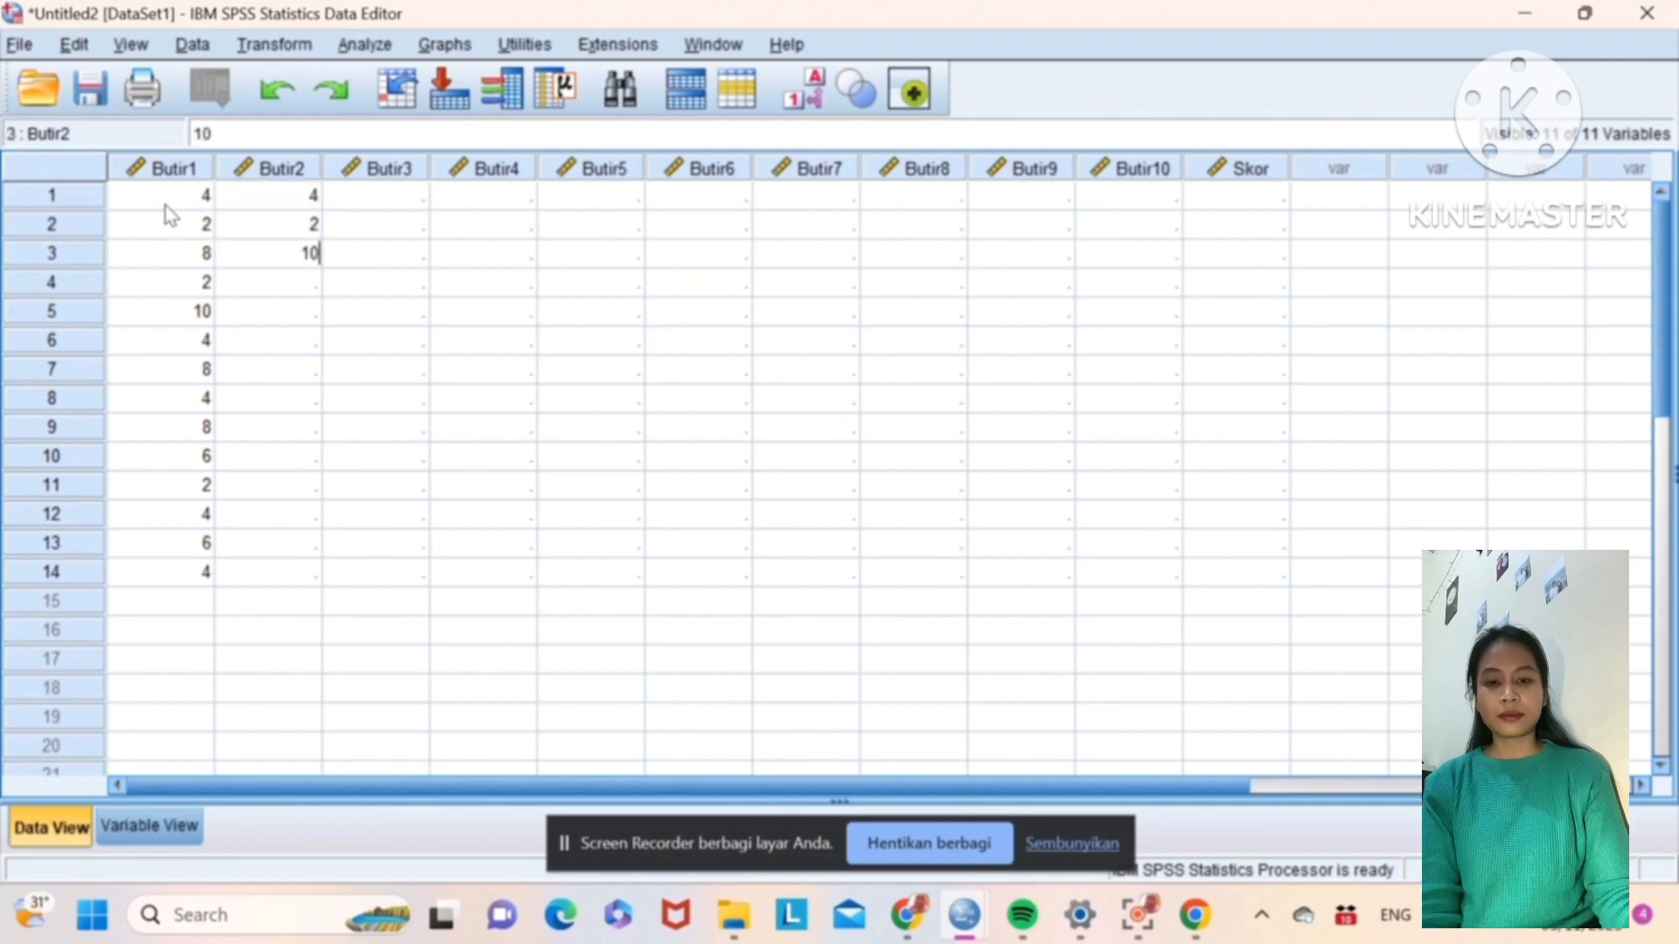
{"action": "key", "text": "Return"}
Step: Fill Butir2 rows 4 to 8 with 2, 8, 4, 8 and 4
{"action": "type", "text": "2"}
{"action": "key", "text": "Return"}
{"action": "type", "text": "8"}
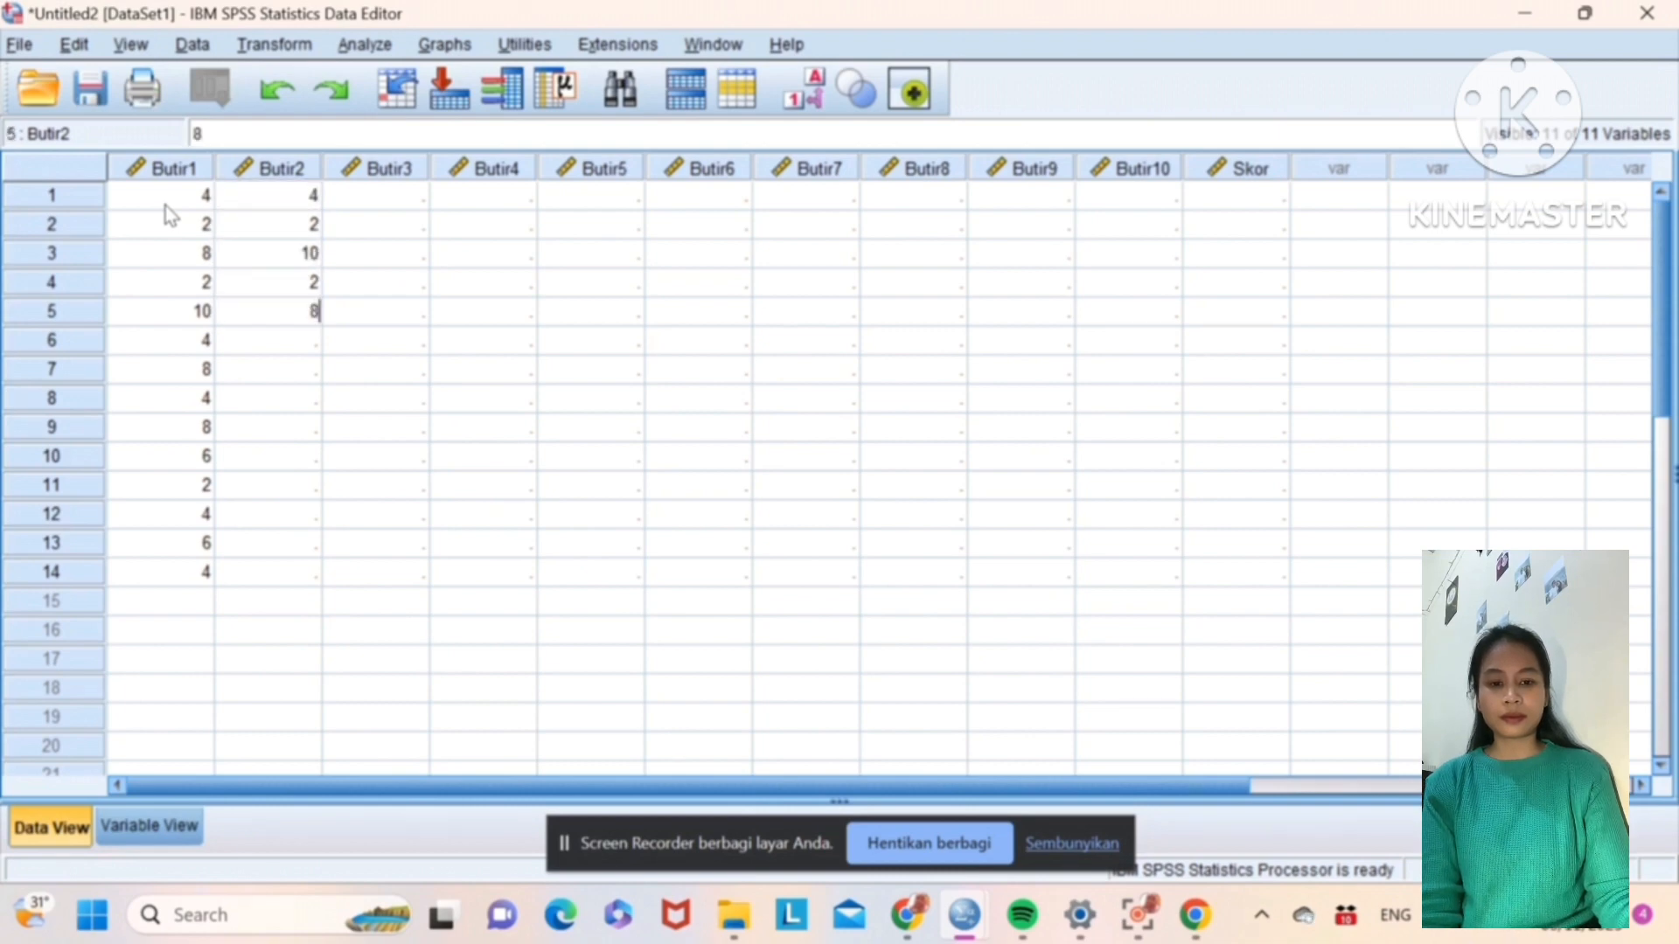
{"action": "key", "text": "Return"}
{"action": "type", "text": "4"}
{"action": "key", "text": "Return"}
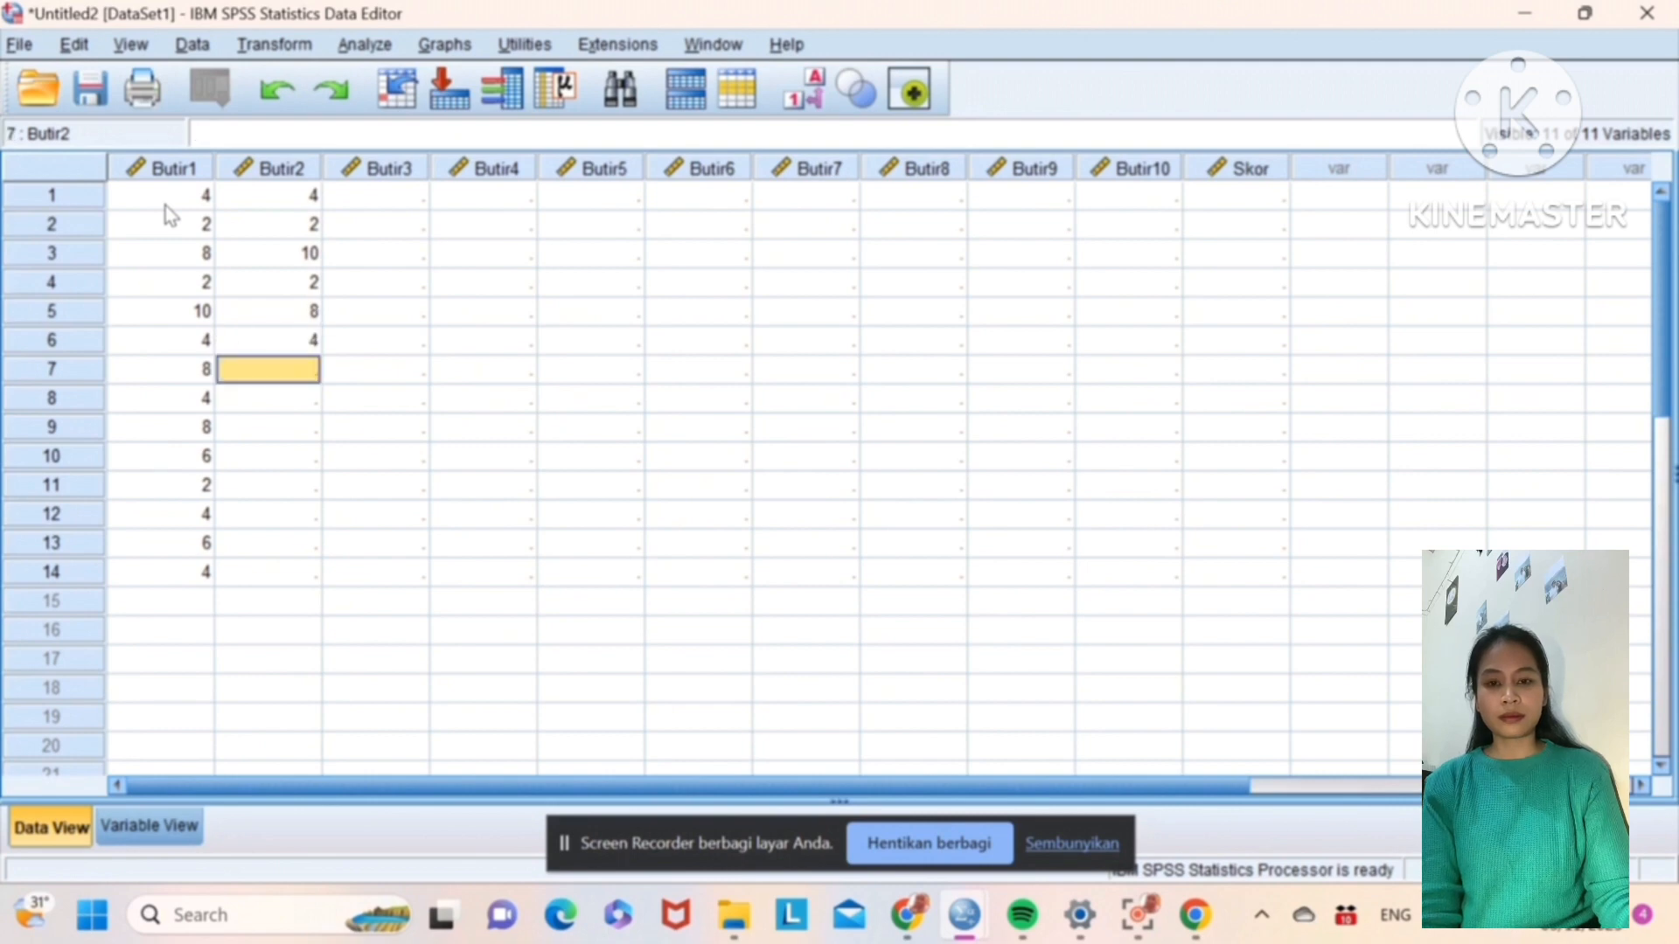
{"action": "type", "text": "8"}
{"action": "key", "text": "Return"}
{"action": "type", "text": "4"}
{"action": "key", "text": "Return"}
Step: Fill Butir2 rows 9 to 14 with 10, 4, 2, 2, 4 and 4
{"action": "type", "text": "10"}
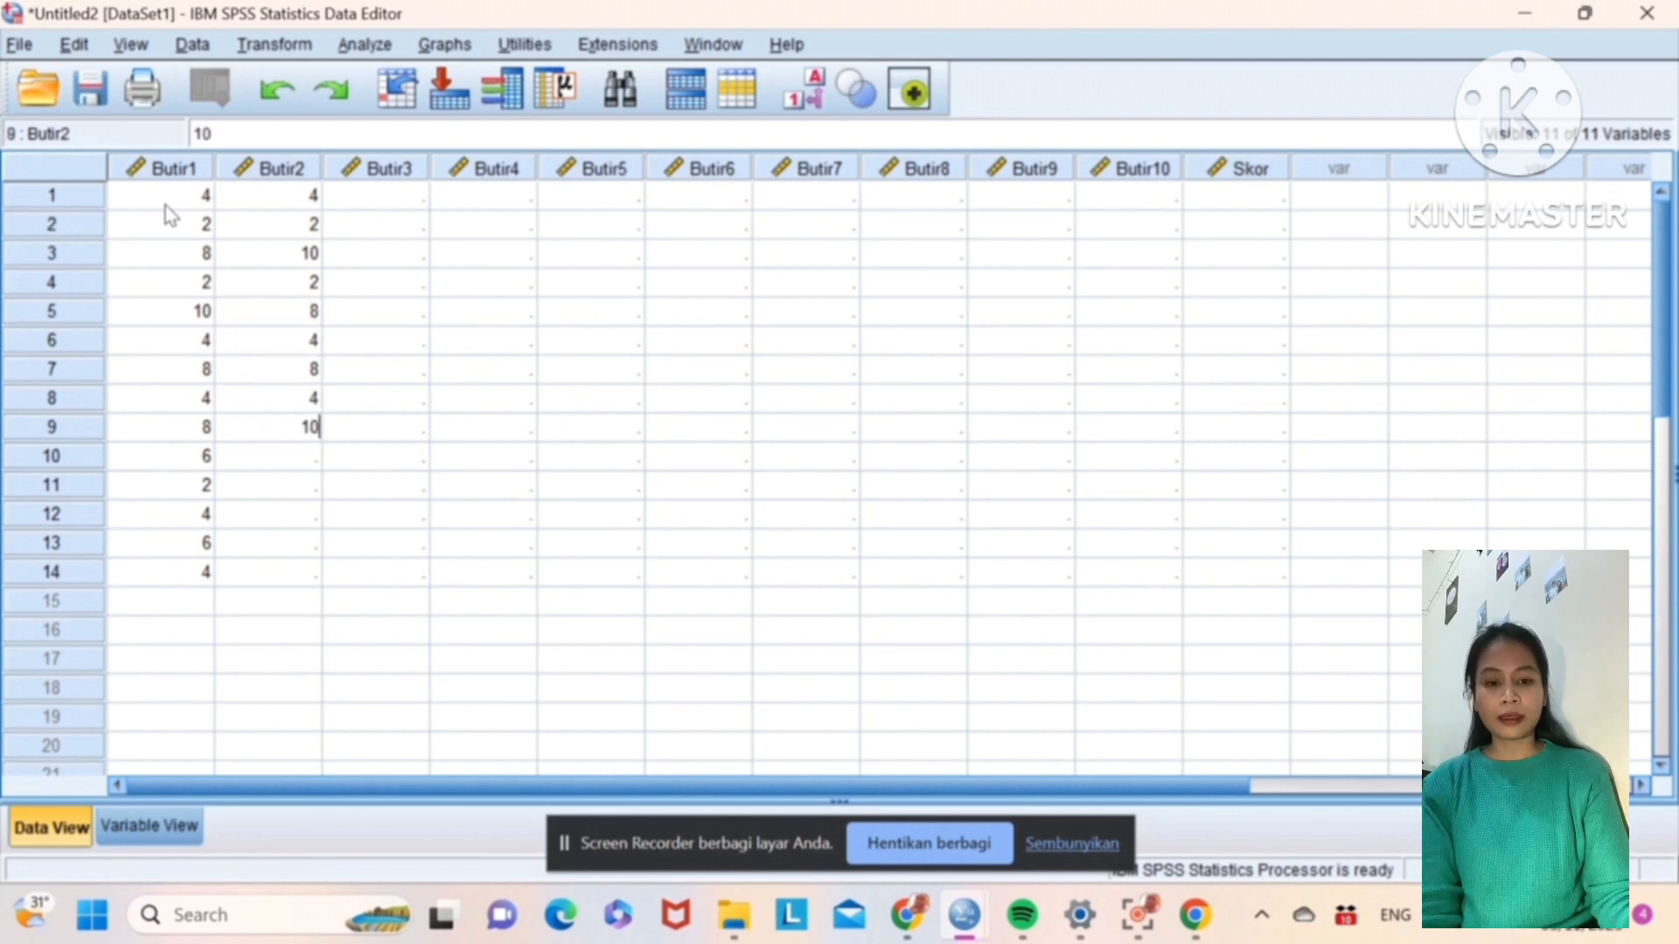
{"action": "key", "text": "Return"}
{"action": "type", "text": "4"}
{"action": "key", "text": "Return"}
{"action": "type", "text": "2"}
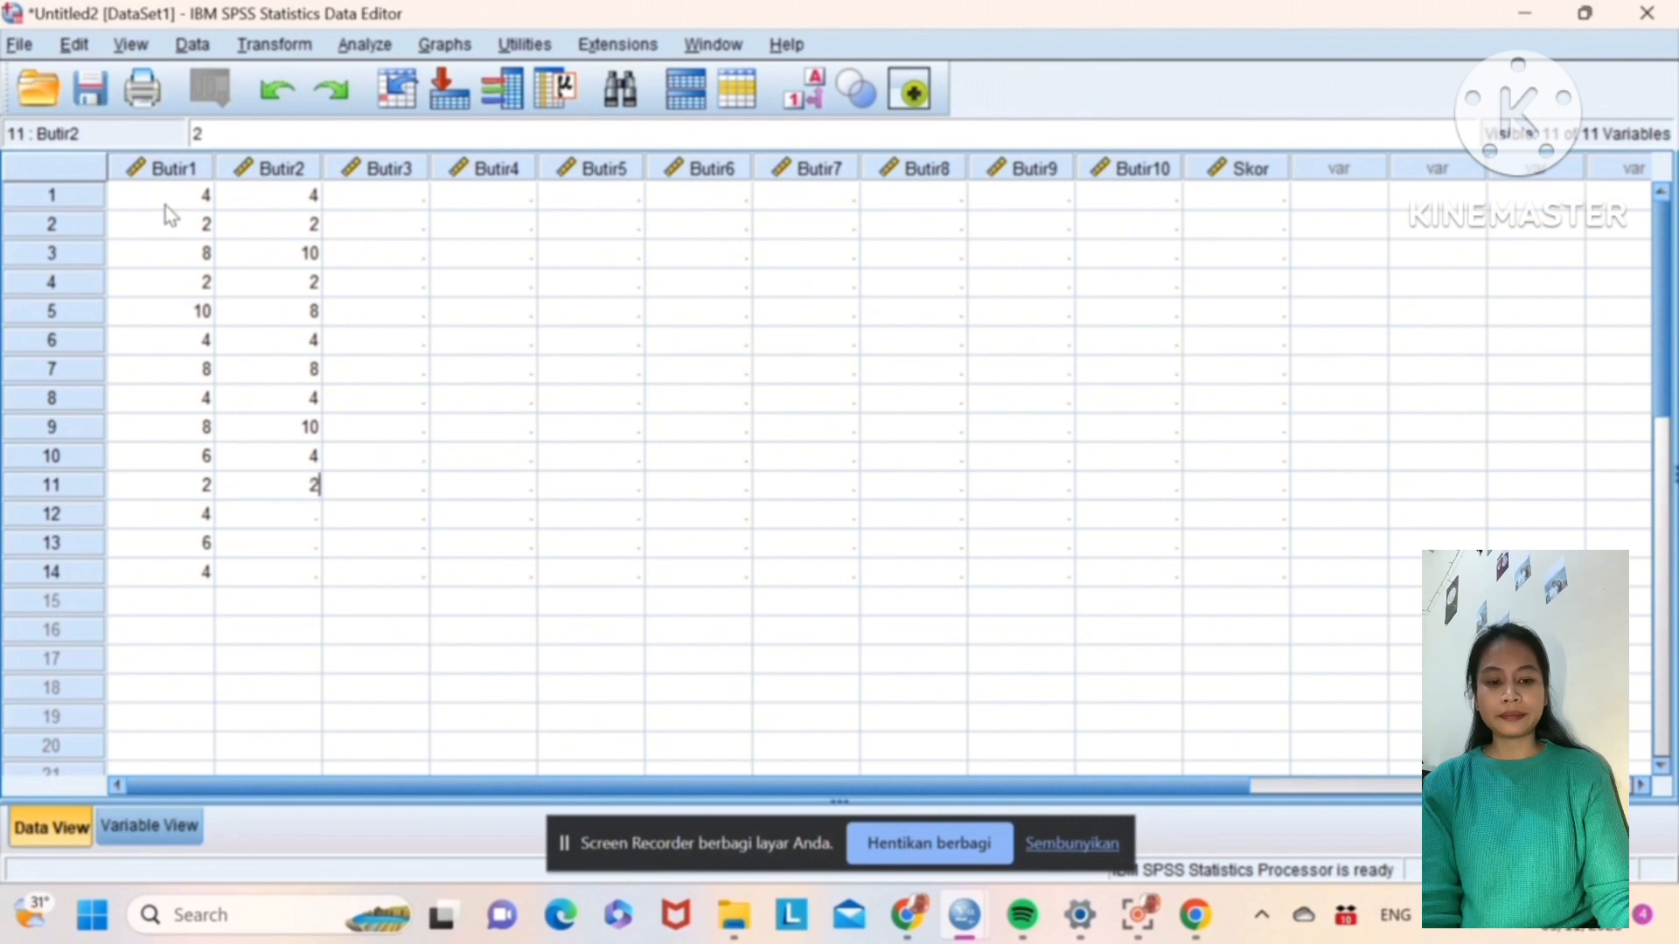
{"action": "key", "text": "Return"}
{"action": "type", "text": "2"}
{"action": "key", "text": "Return"}
{"action": "type", "text": "4"}
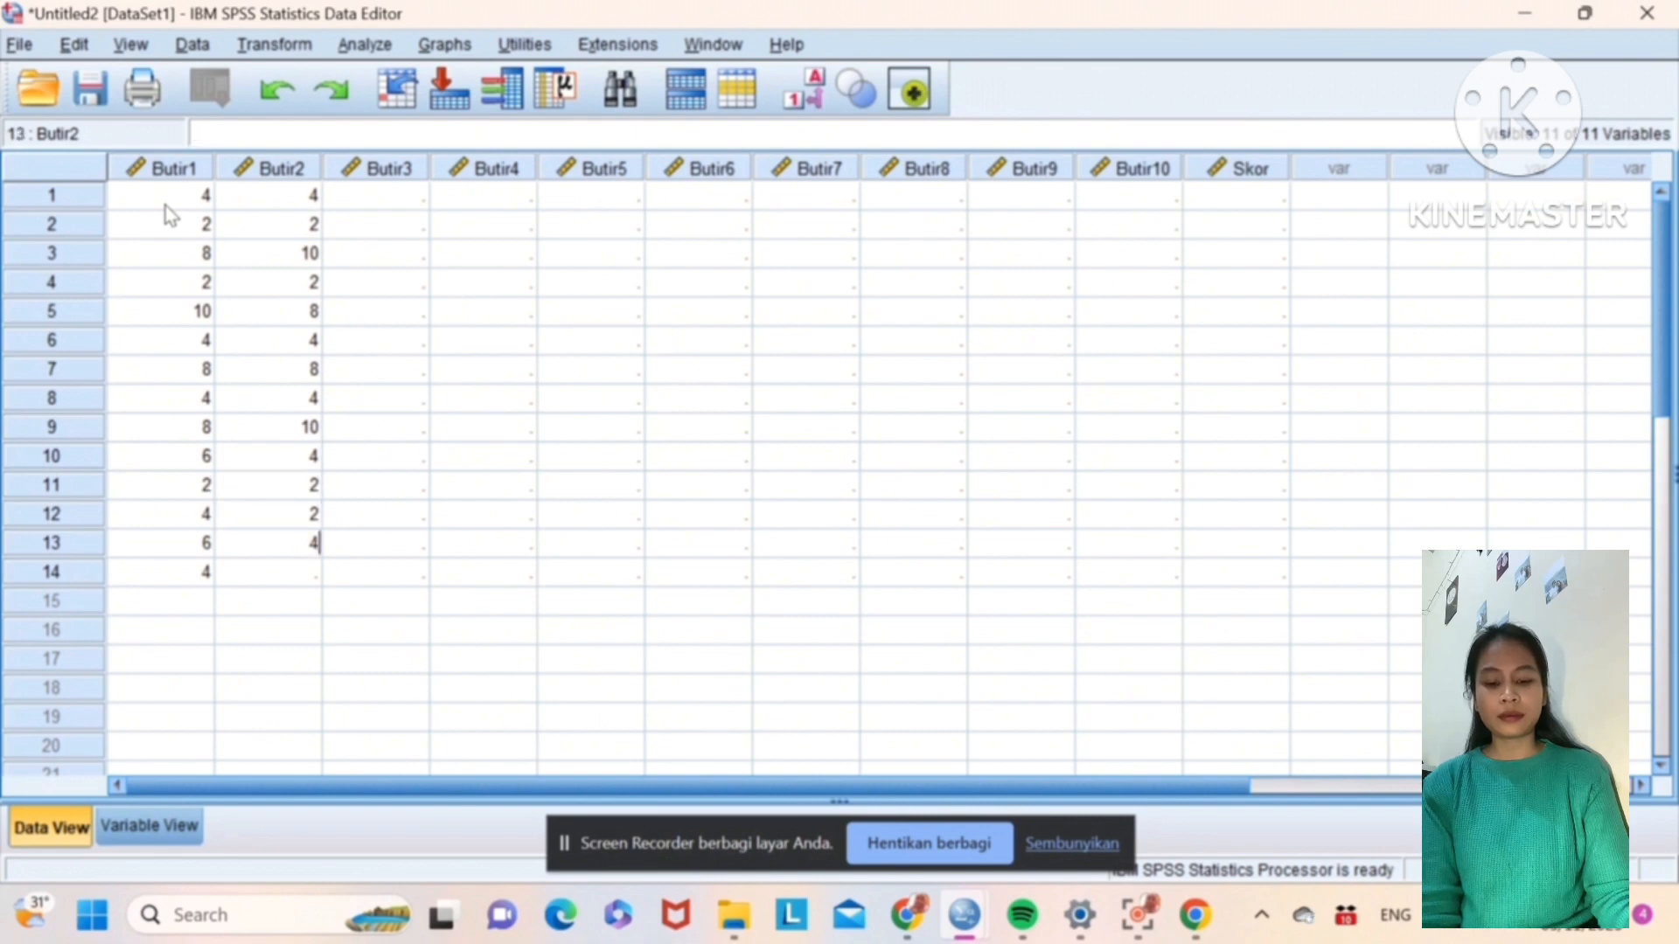
{"action": "key", "text": "Return"}
{"action": "type", "text": "4"}
Step: Fill Butir3 rows 1 to 5 with 6, 10, 8, 2 and 0
{"action": "left_click", "coordinate": [394, 207]}
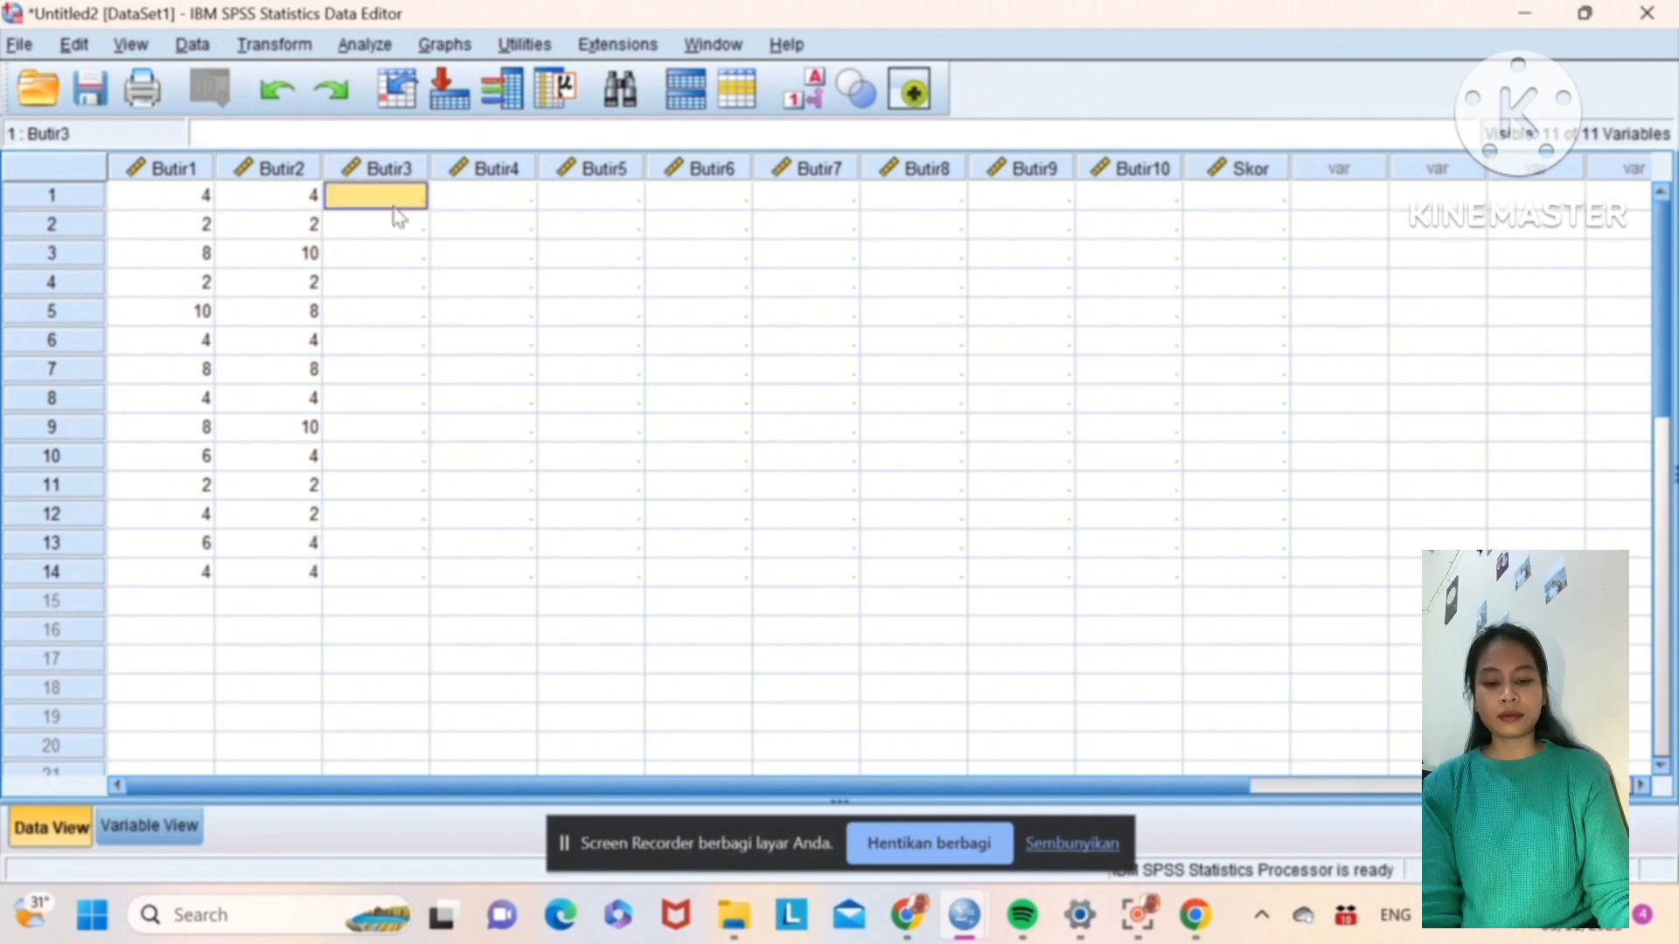
{"action": "type", "text": "6"}
{"action": "key", "text": "Return"}
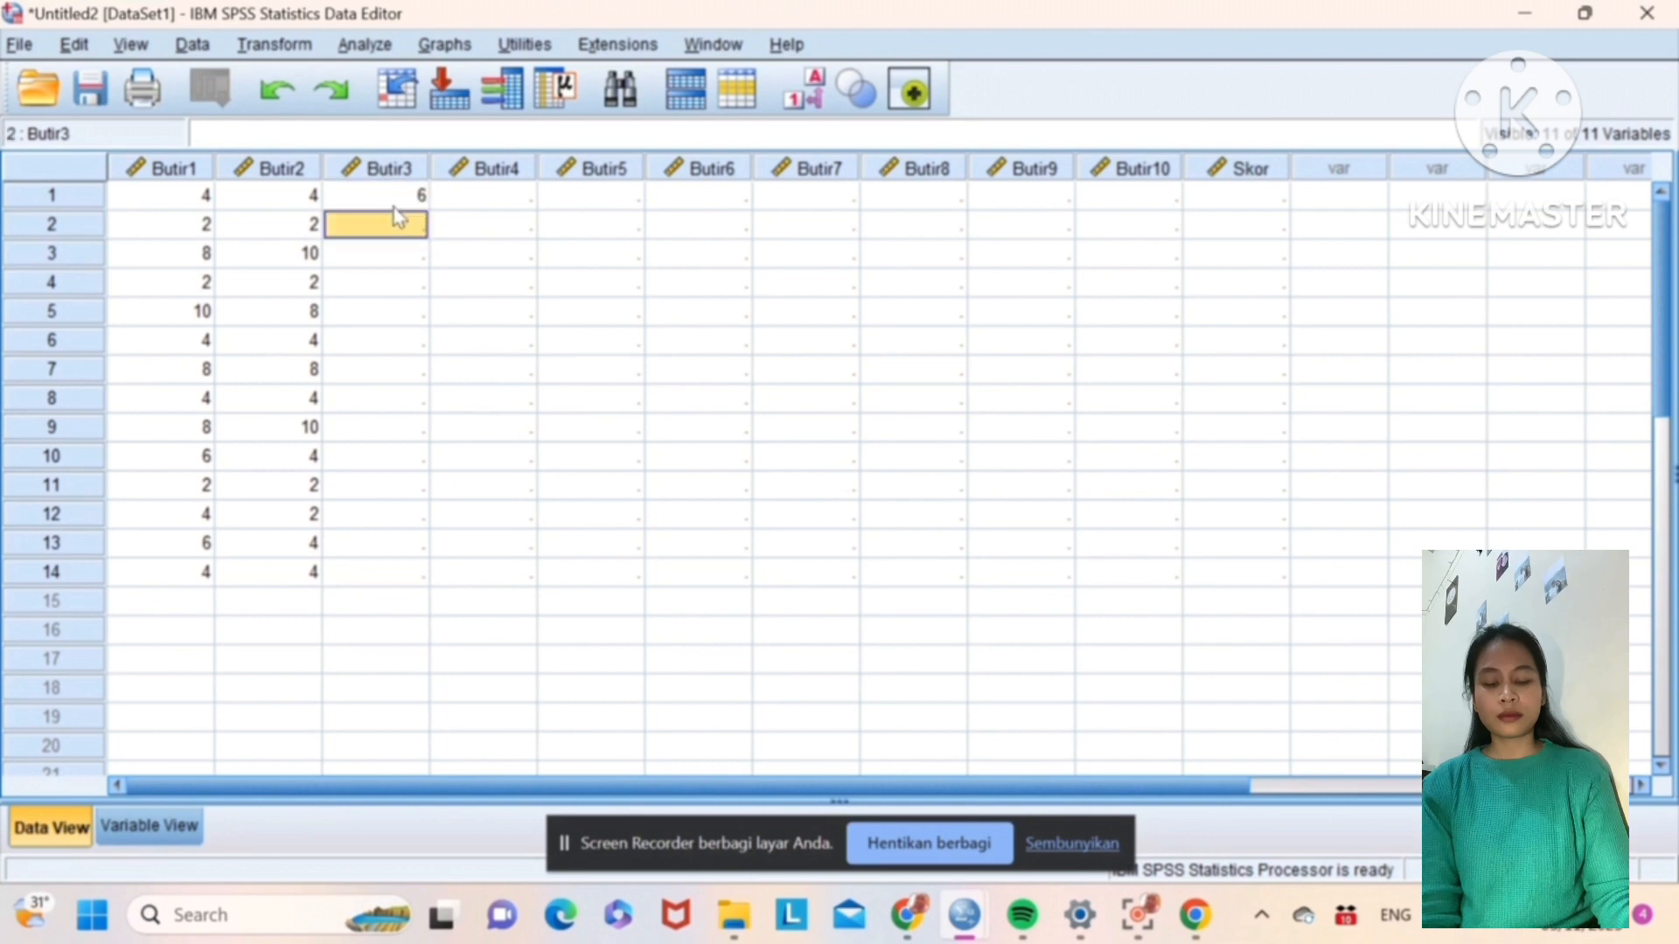
{"action": "type", "text": "10"}
{"action": "key", "text": "Return"}
{"action": "type", "text": "8"}
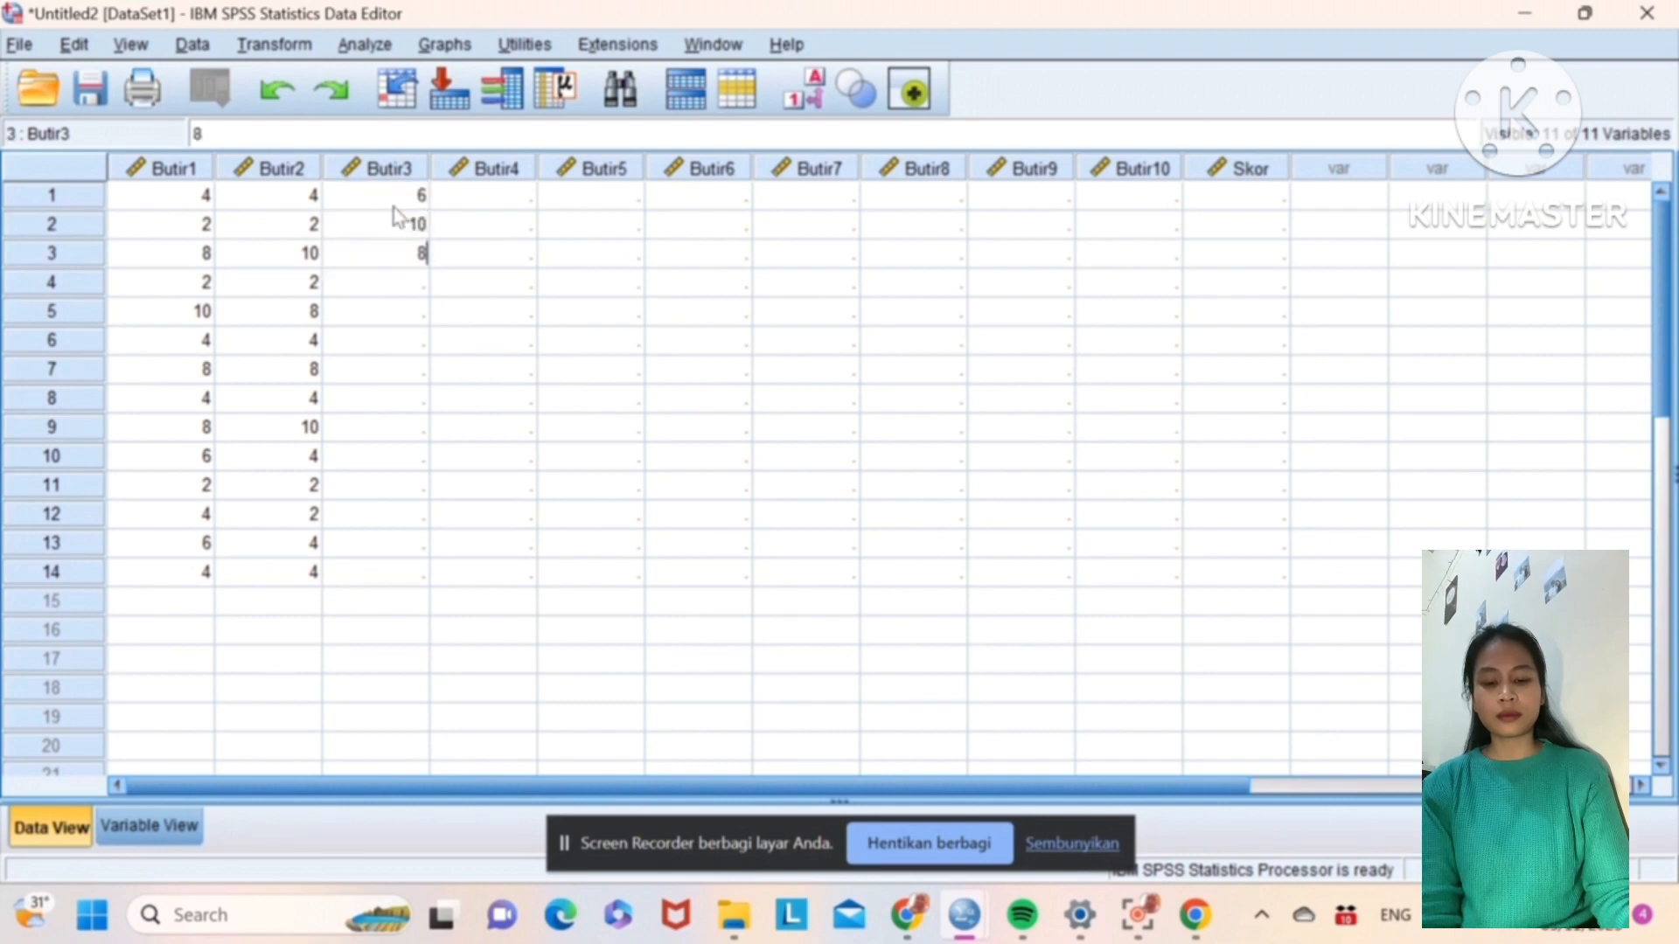
{"action": "key", "text": "Return"}
{"action": "type", "text": "2"}
{"action": "key", "text": "Return"}
{"action": "type", "text": "0"}
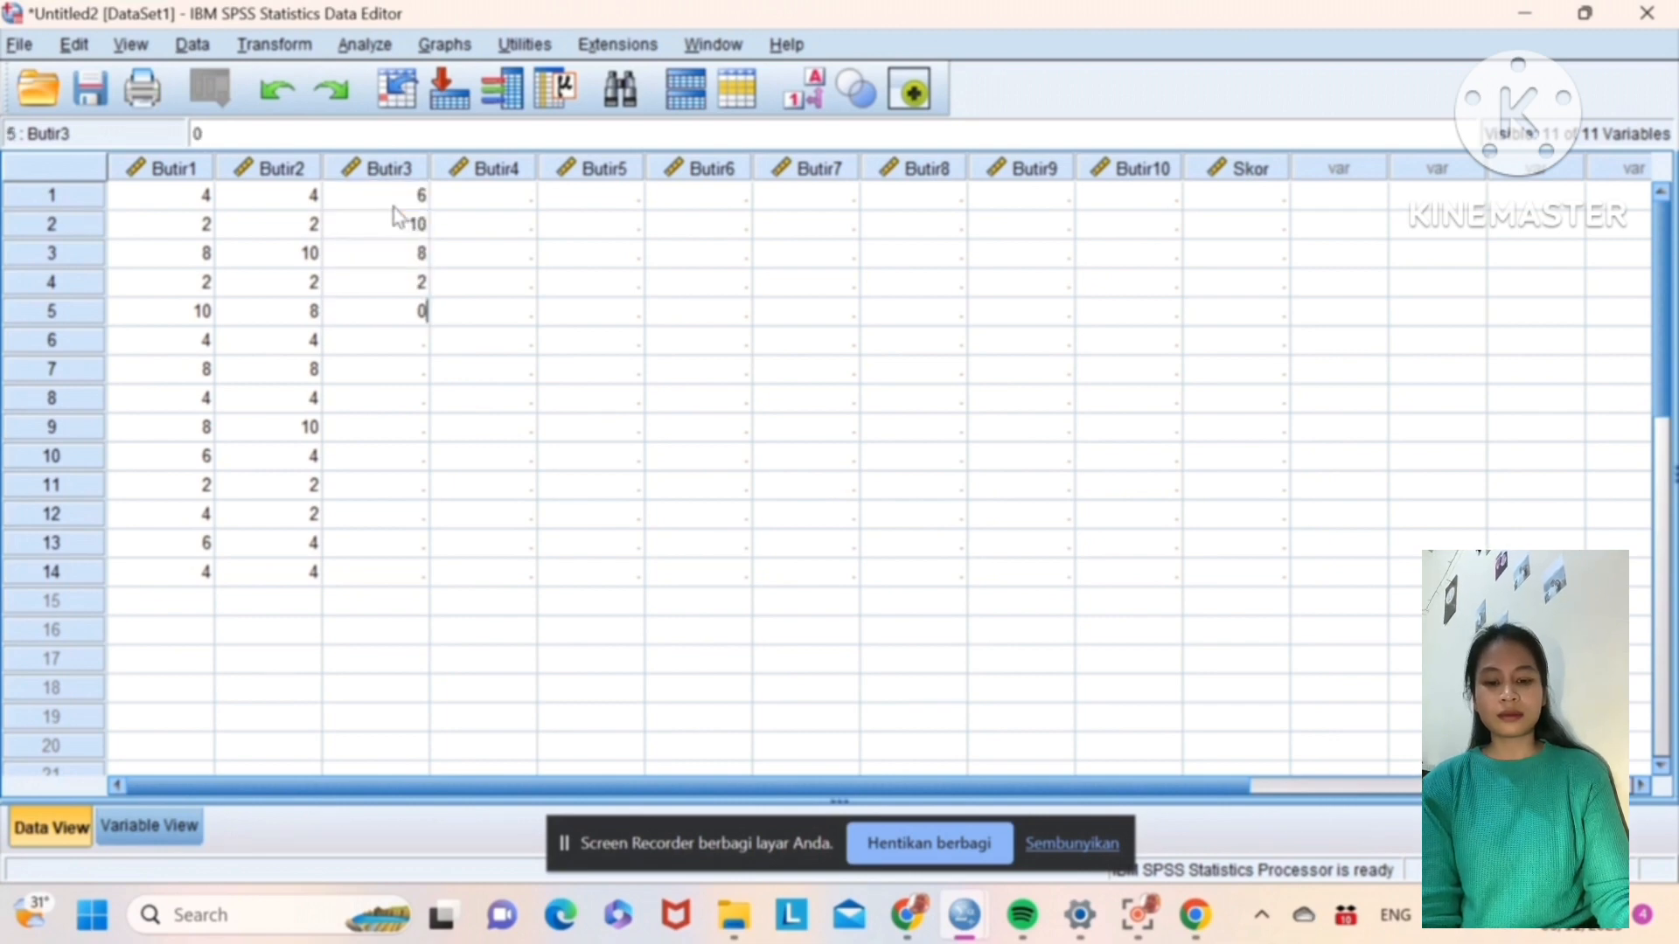
{"action": "key", "text": "Return"}
Step: Fill Butir3 rows 6 to 10 with 0, 10, 4, 8 and 4
{"action": "type", "text": "0"}
{"action": "key", "text": "Return"}
{"action": "type", "text": "10"}
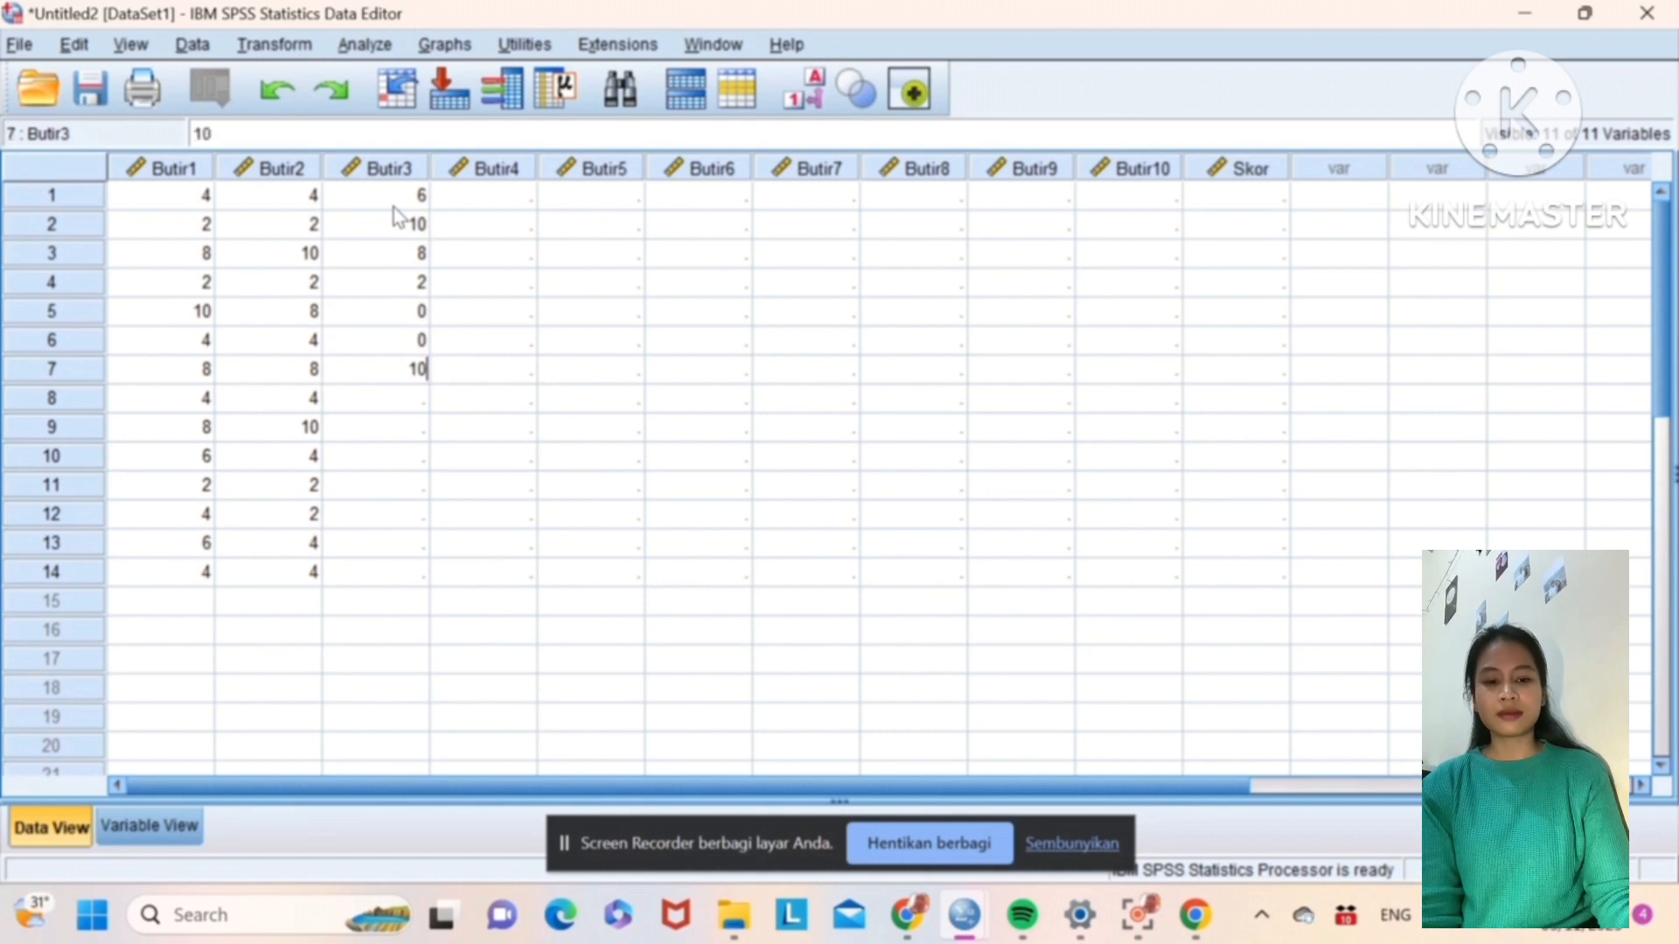
{"action": "key", "text": "Return"}
{"action": "type", "text": "4"}
{"action": "key", "text": "Return"}
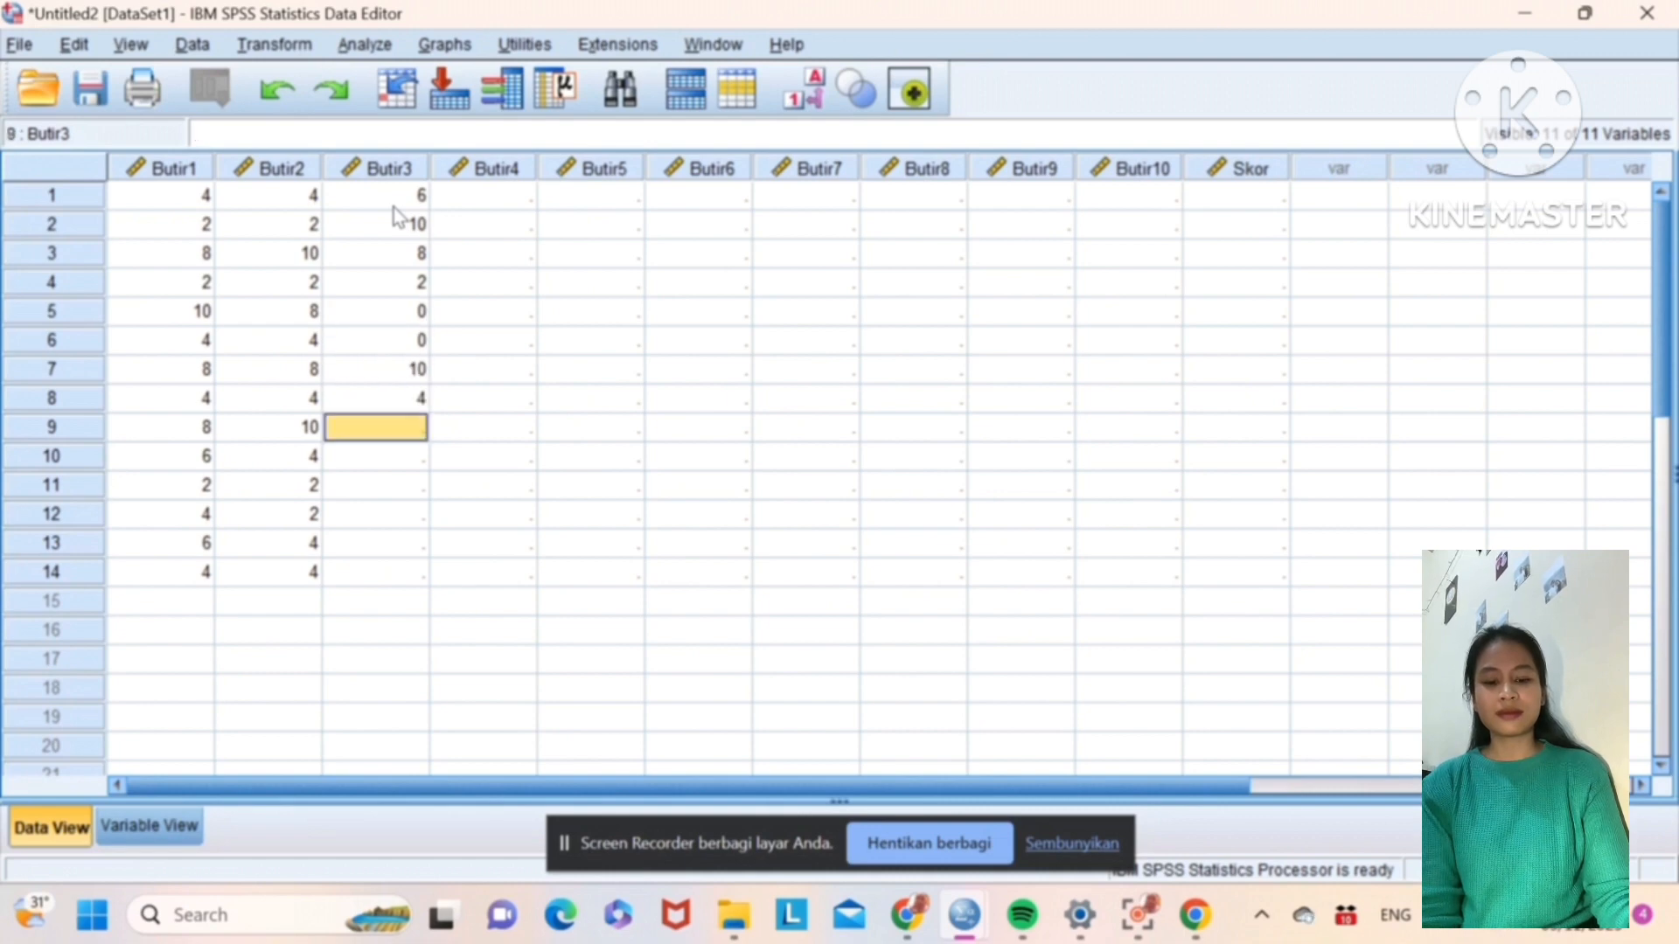
{"action": "type", "text": "8"}
{"action": "key", "text": "Return"}
{"action": "type", "text": "4"}
{"action": "key", "text": "Return"}
Step: Fill Butir3 rows 11 to 14 with 0, 10, 4 and 6
{"action": "type", "text": "0"}
{"action": "key", "text": "Return"}
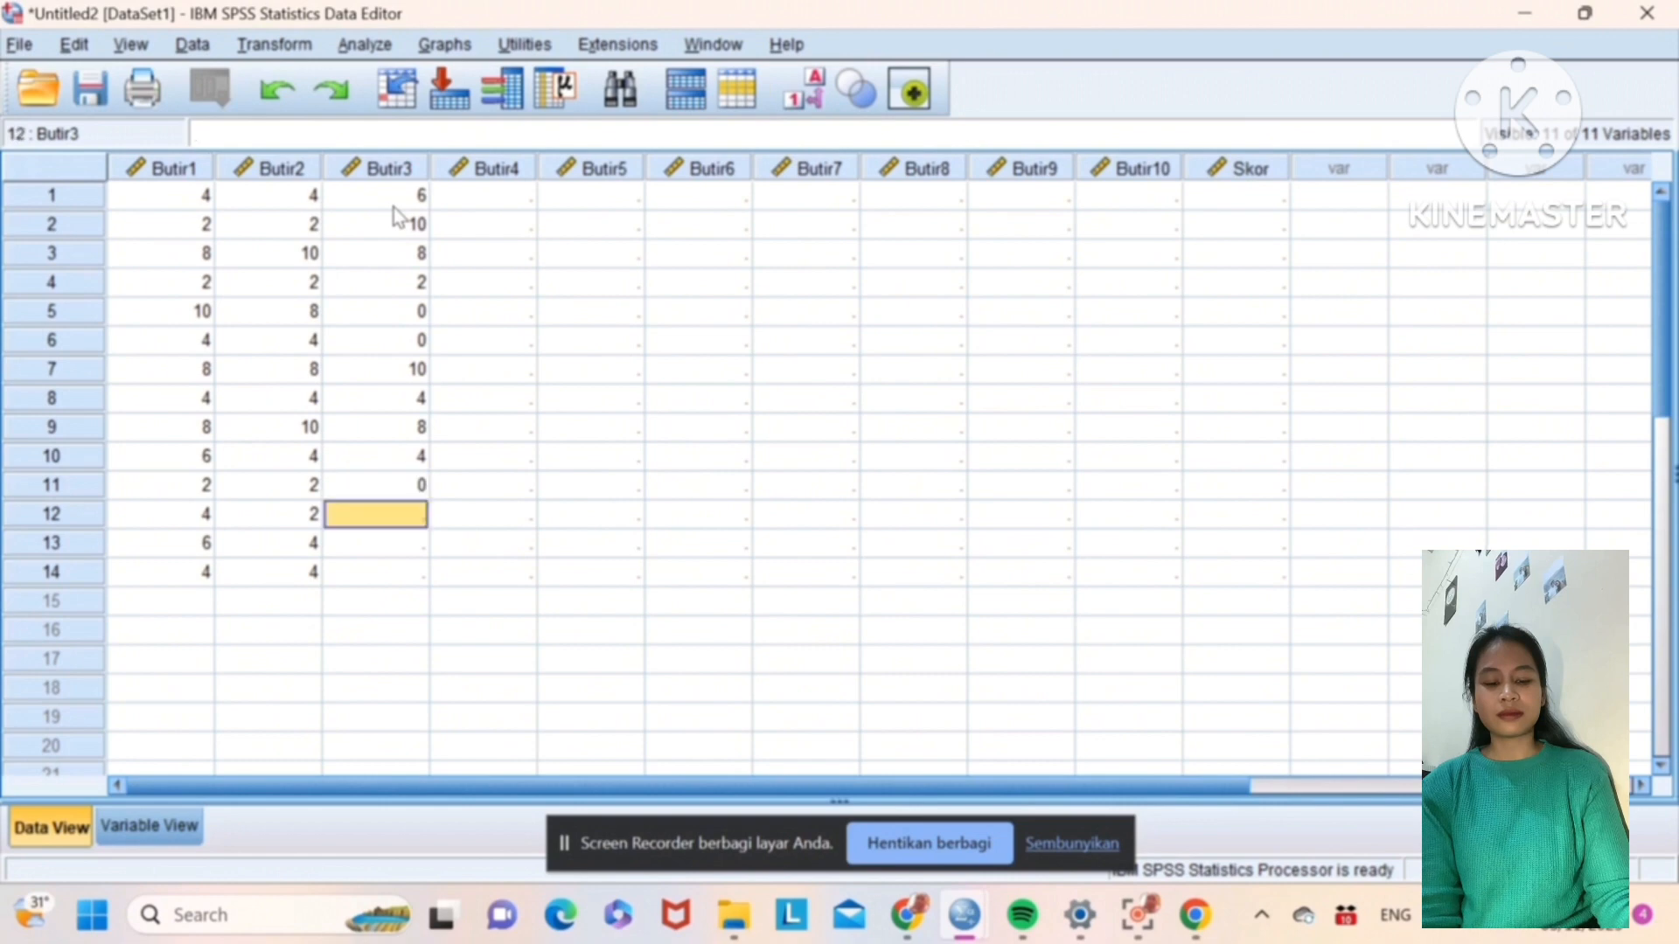
{"action": "type", "text": "10"}
{"action": "key", "text": "Return"}
{"action": "type", "text": "4"}
{"action": "key", "text": "Return"}
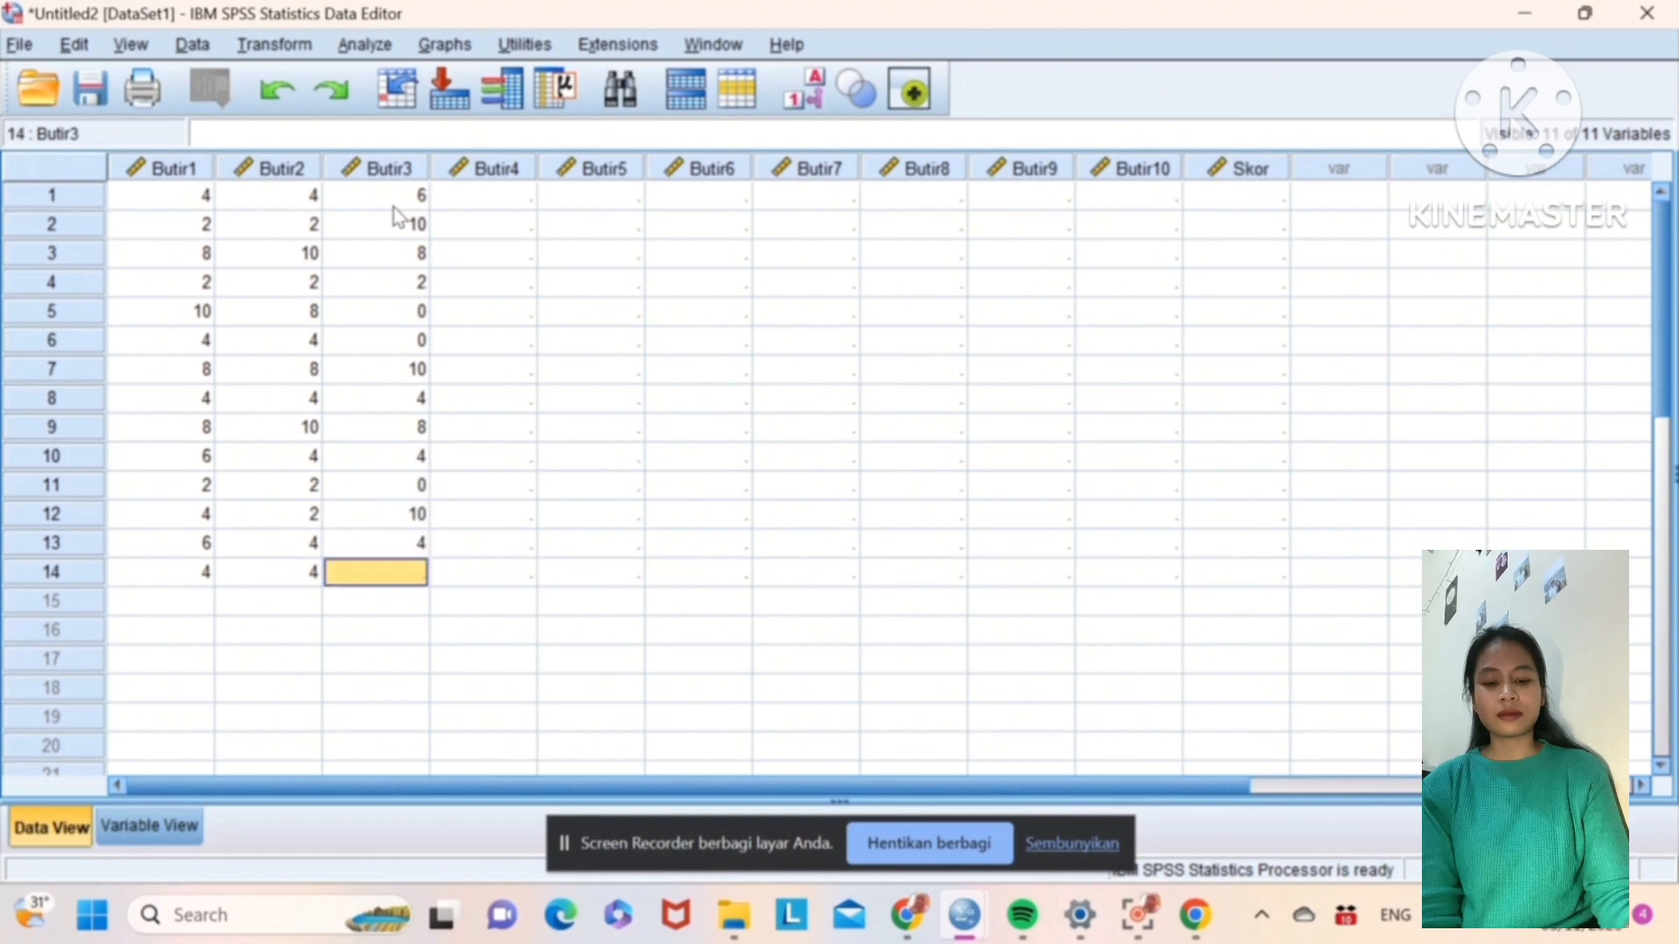
{"action": "type", "text": "6"}
Step: Fill Butir4 rows 1 to 5 with 4, 4, 6, 6 and 6
{"action": "left_click", "coordinate": [477, 199]}
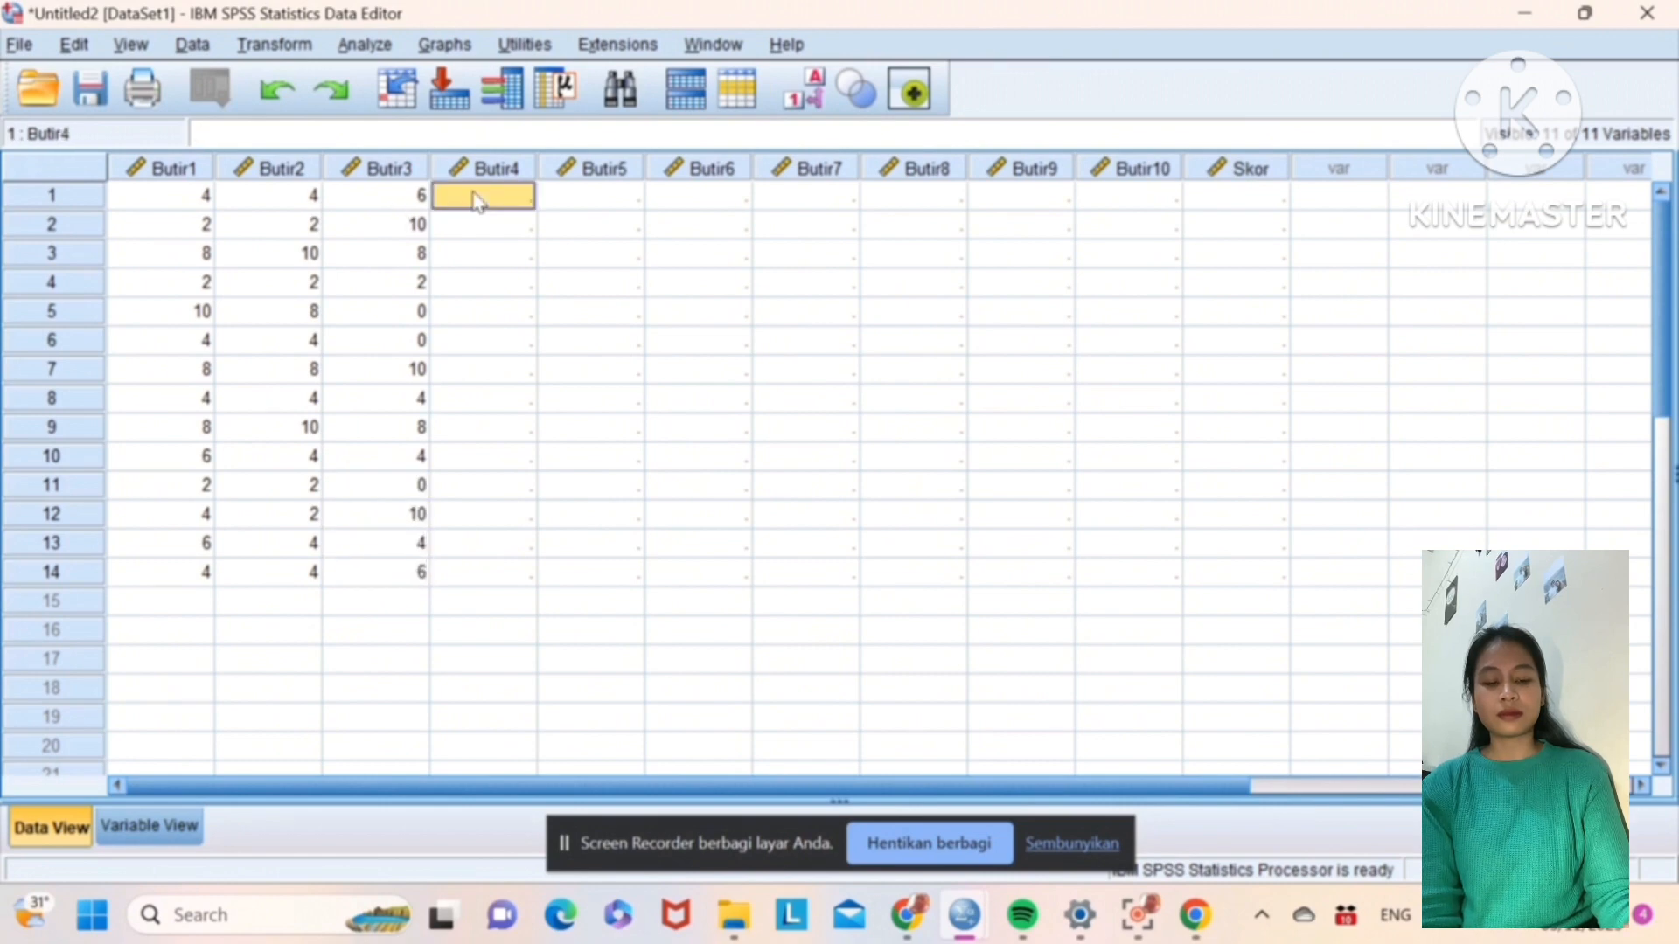
{"action": "type", "text": "4"}
{"action": "key", "text": "Return"}
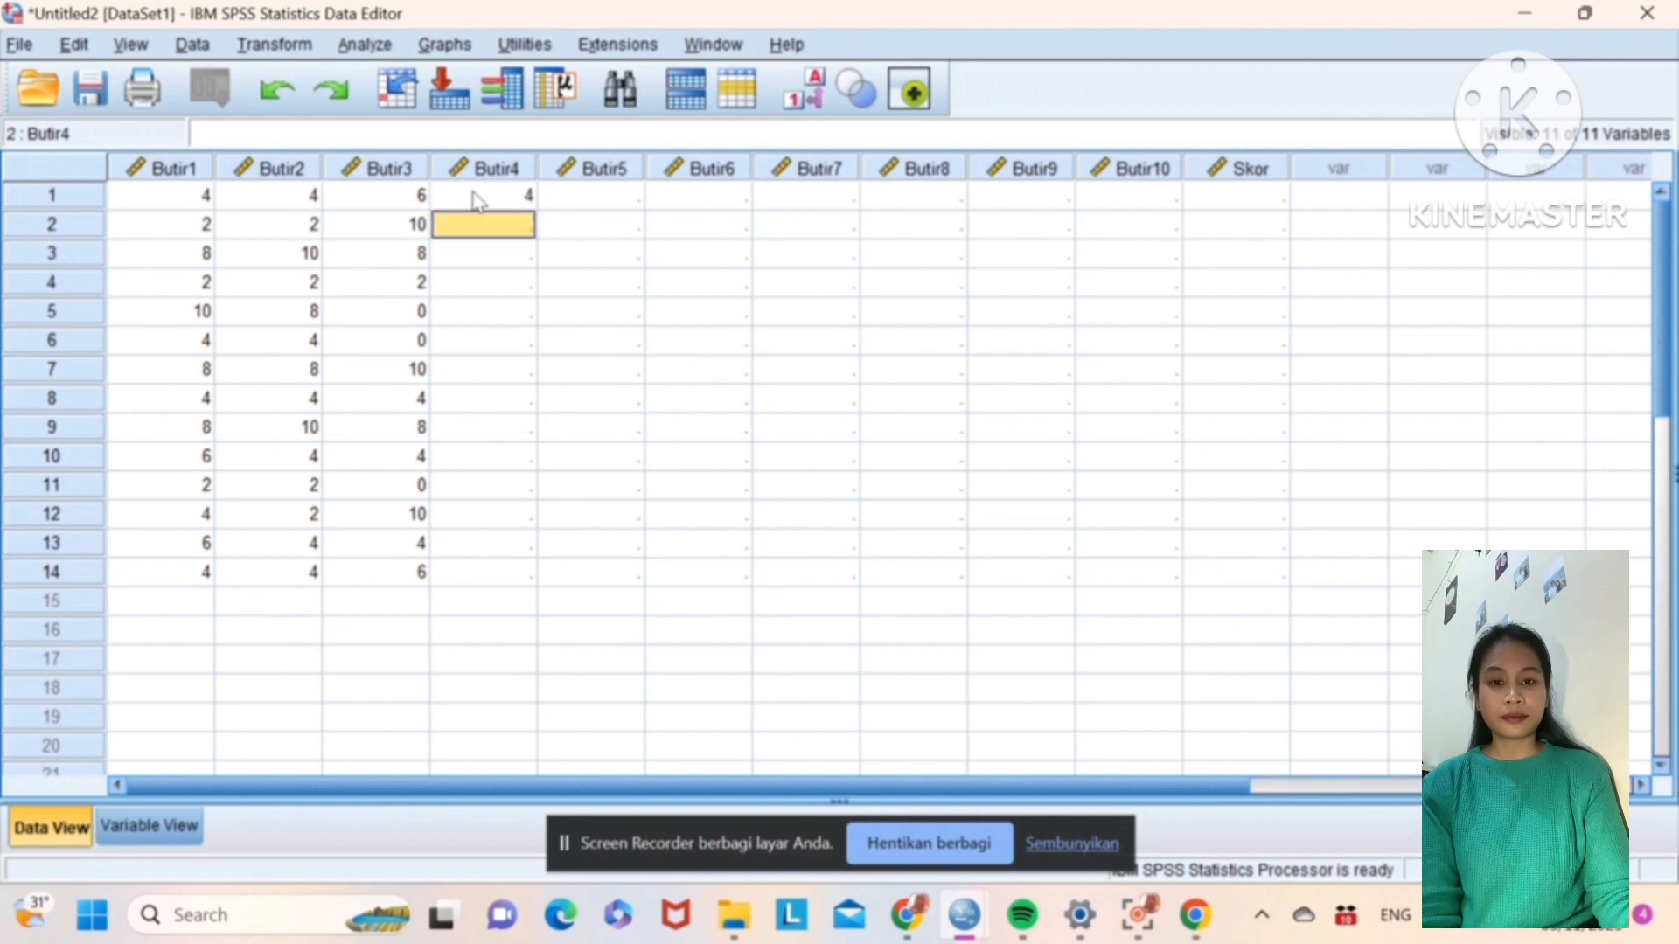
{"action": "type", "text": "4"}
{"action": "key", "text": "Return"}
{"action": "type", "text": "6"}
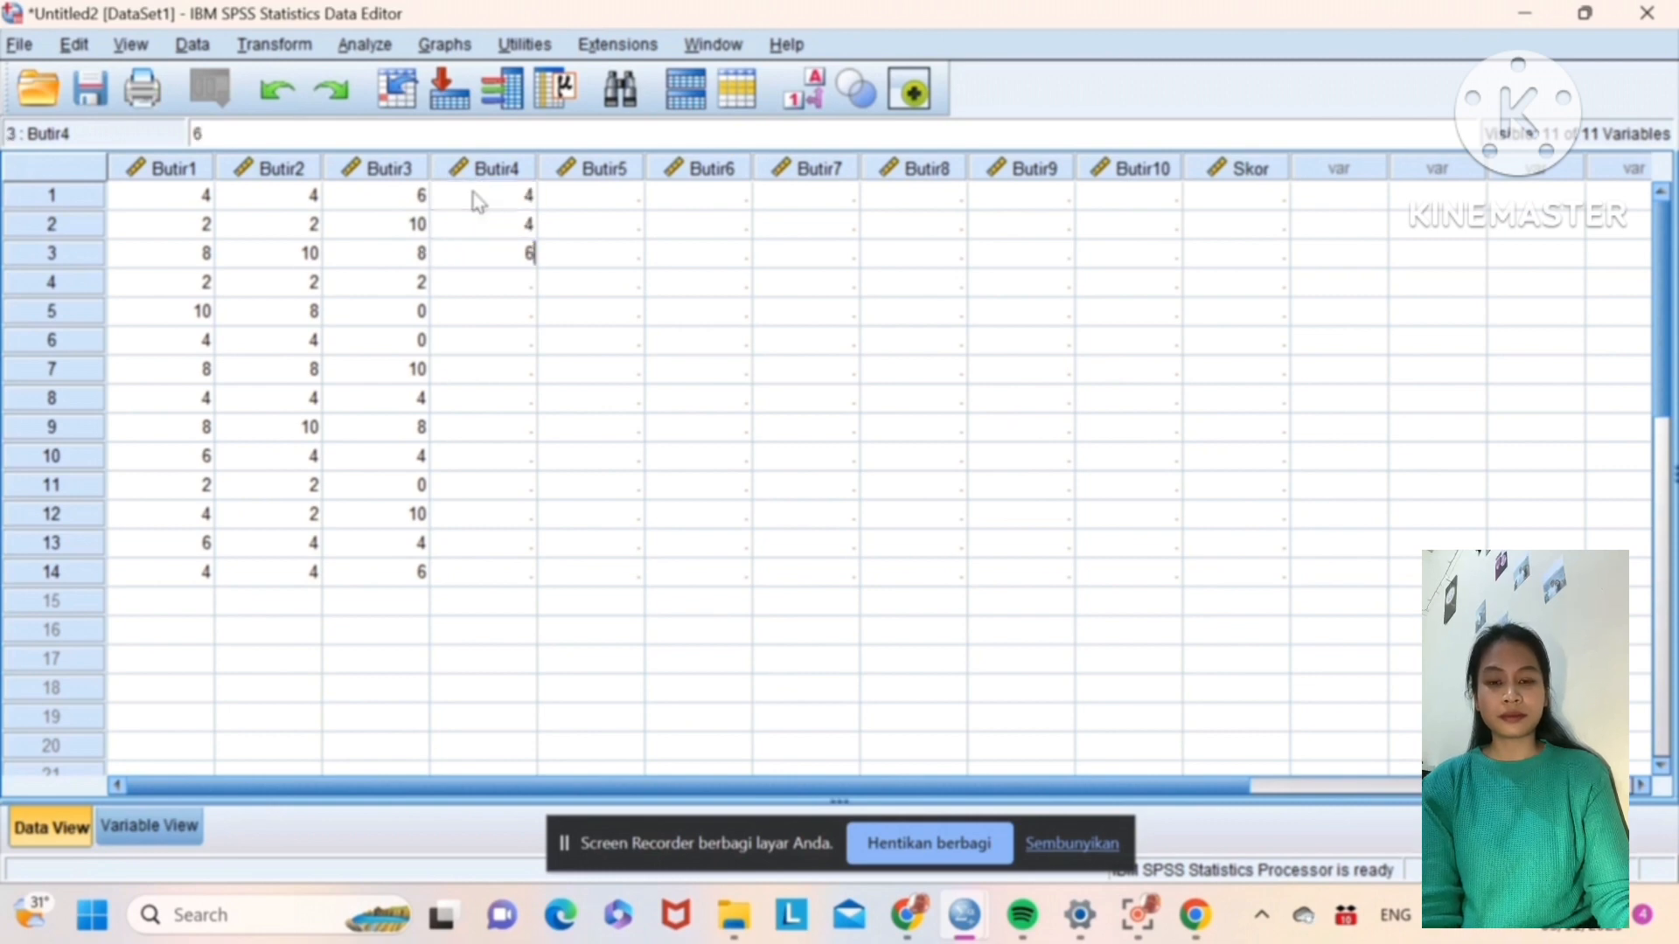
{"action": "key", "text": "Return"}
{"action": "type", "text": "6"}
{"action": "key", "text": "Return"}
{"action": "type", "text": "6"}
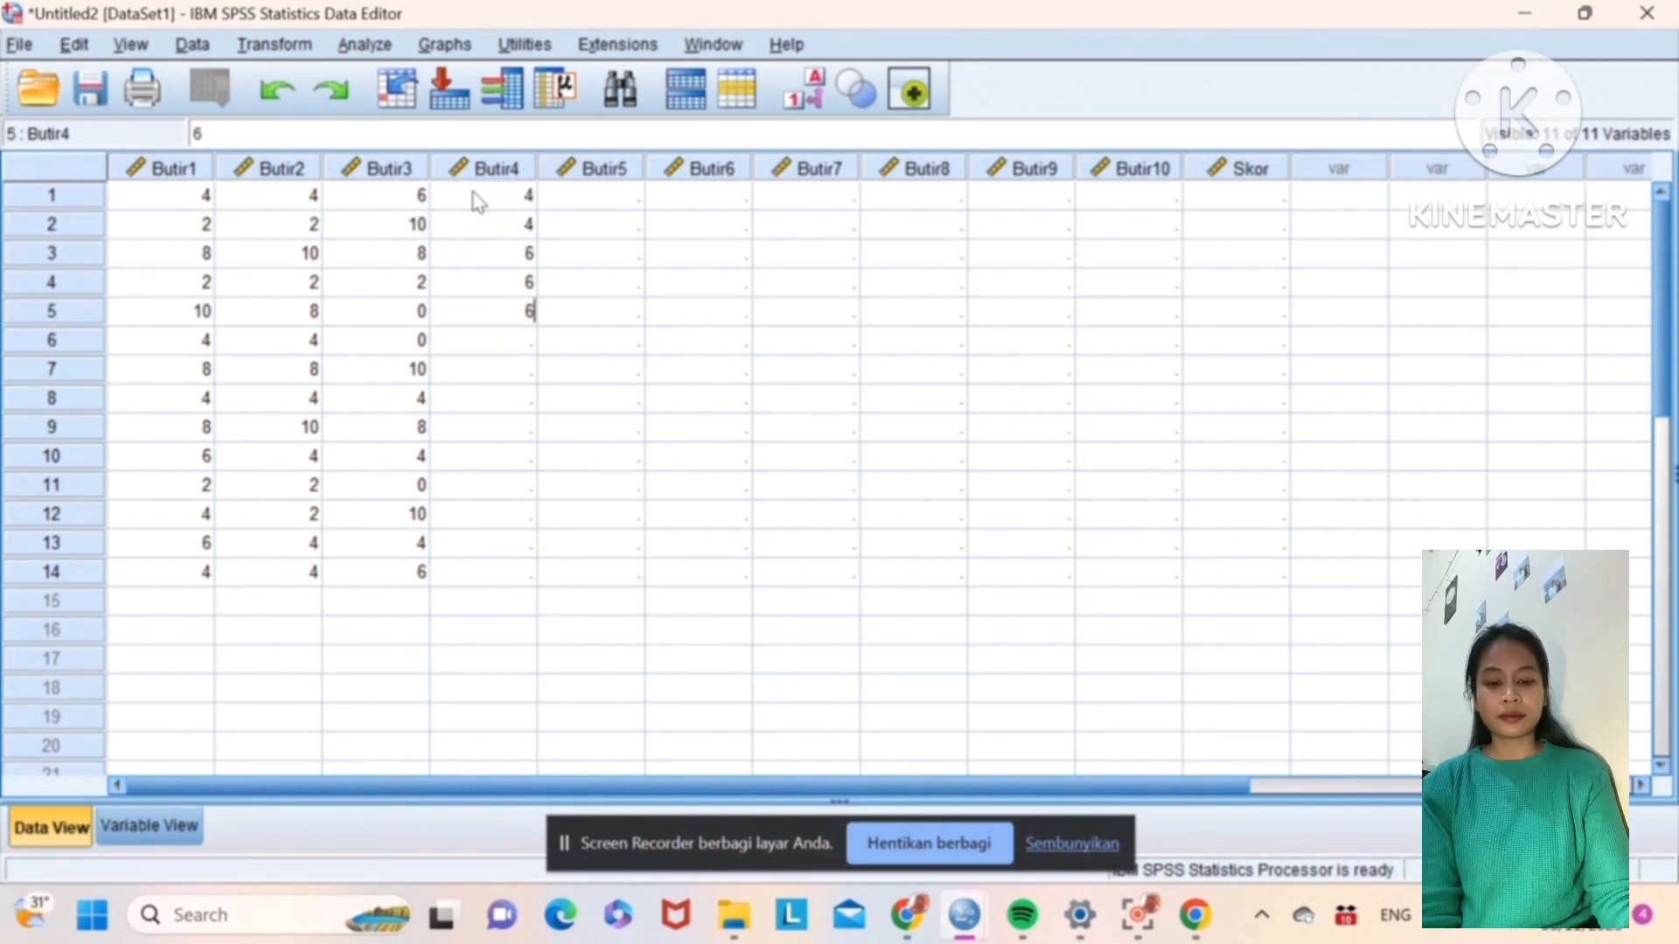
{"action": "key", "text": "Return"}
Step: Fill Butir4 rows 6 to 10 with 4, 8, 2, 8 and 6
{"action": "type", "text": "4"}
{"action": "key", "text": "Return"}
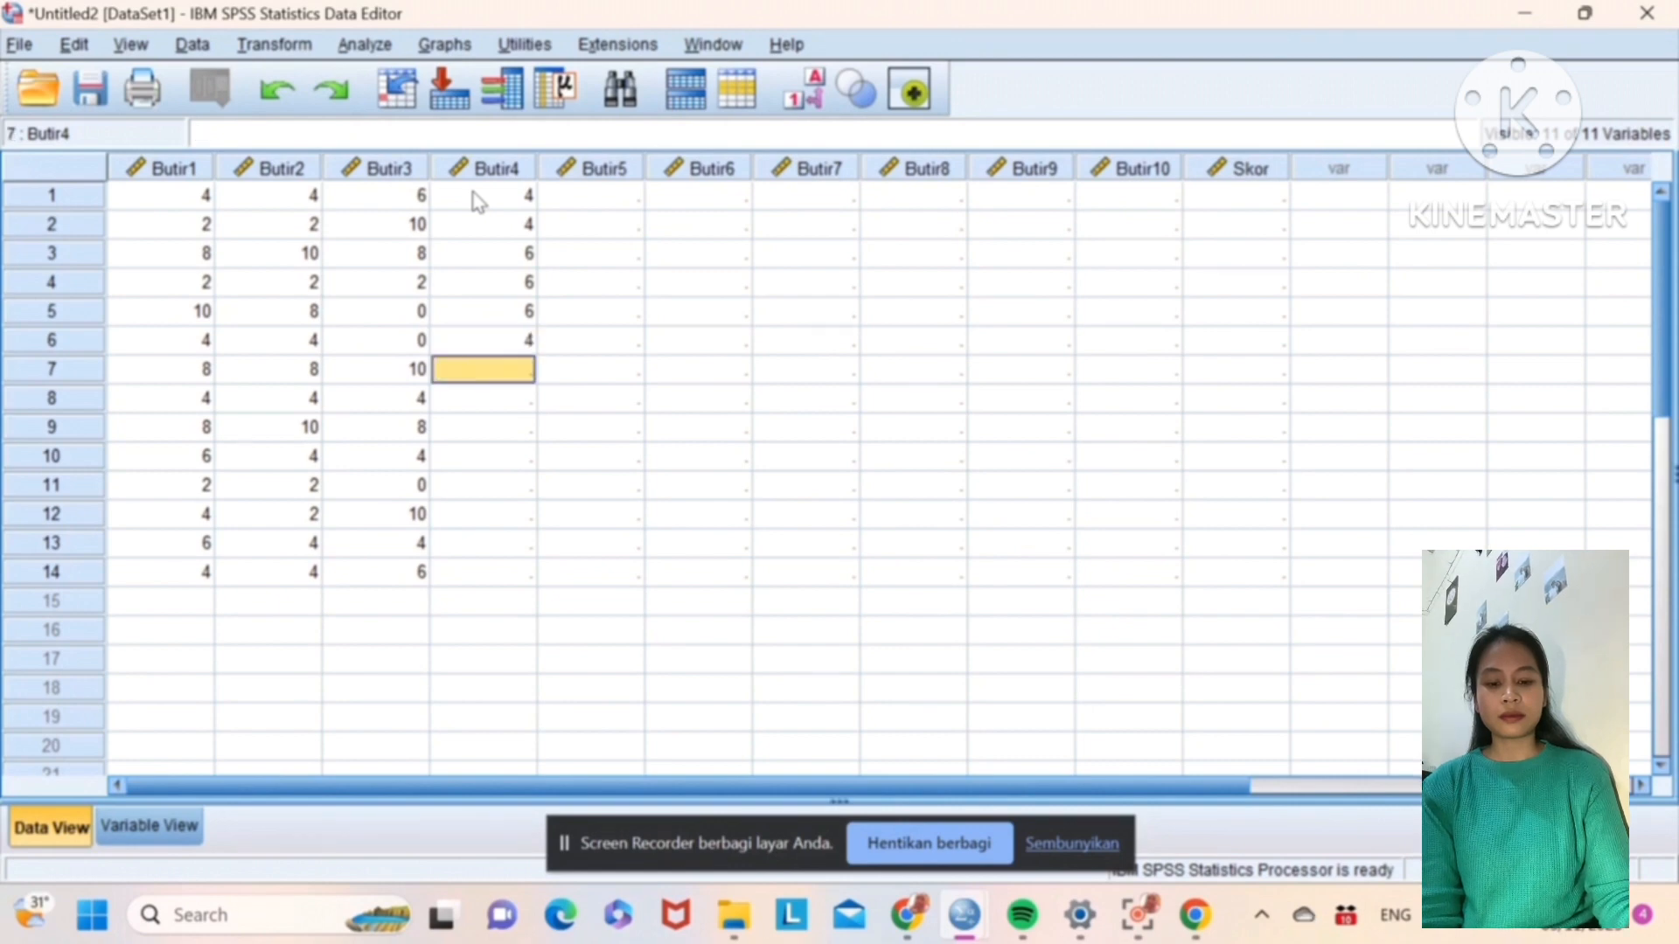
{"action": "type", "text": "8"}
{"action": "key", "text": "Return"}
{"action": "type", "text": "2"}
{"action": "key", "text": "Return"}
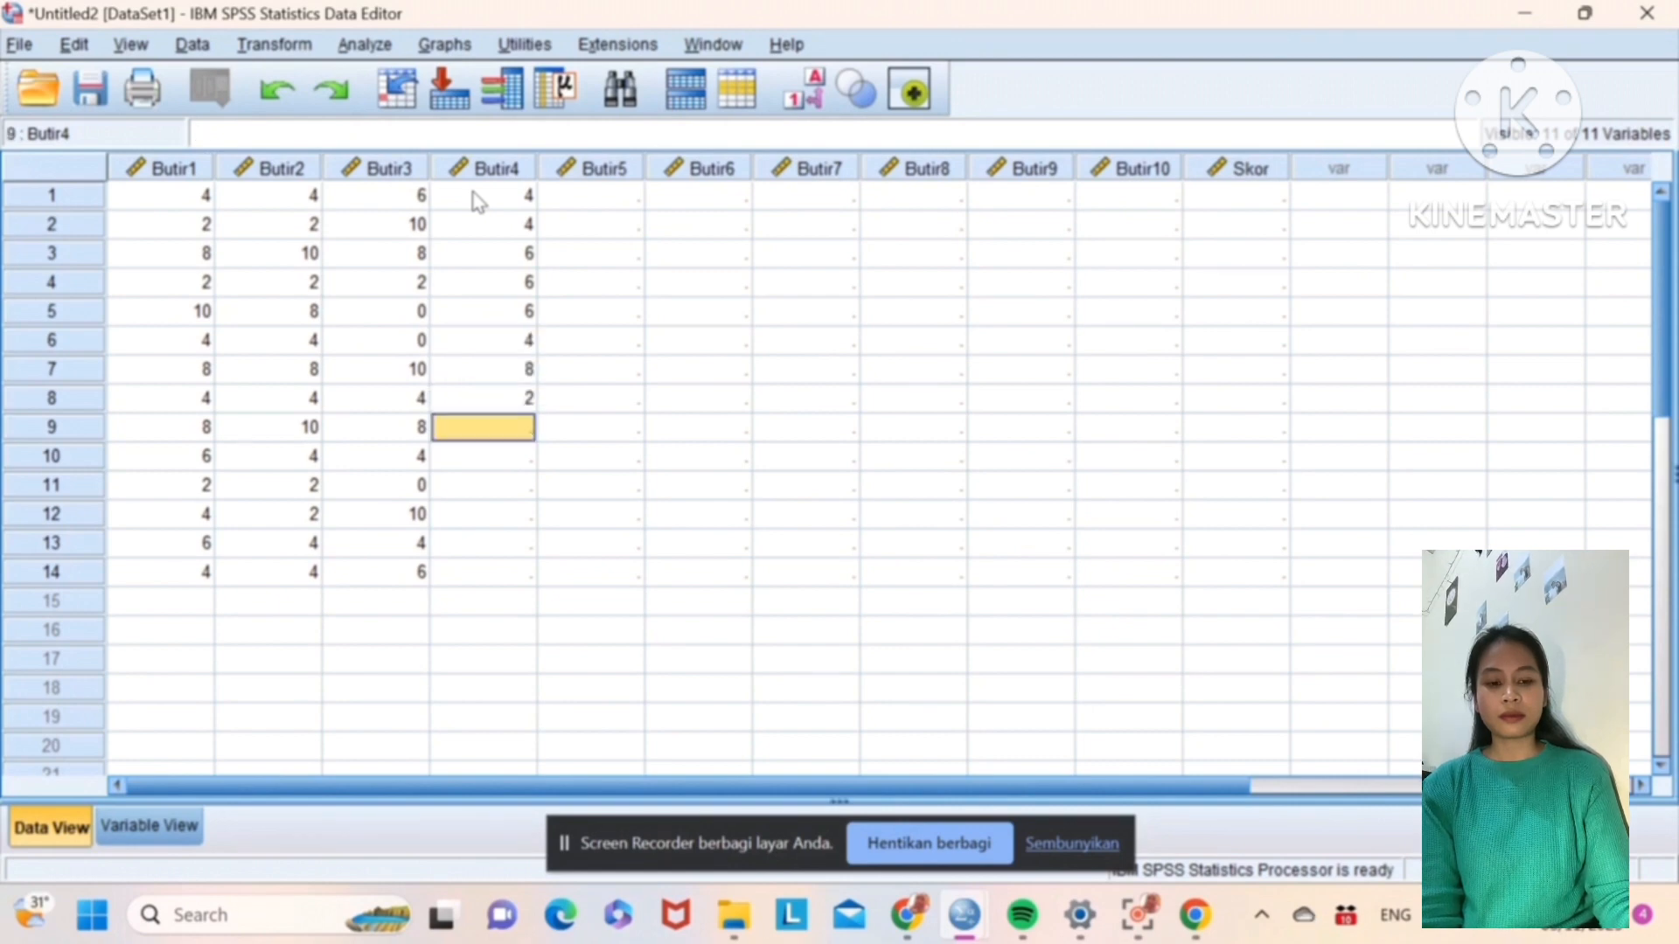
{"action": "type", "text": "8"}
{"action": "key", "text": "Return"}
{"action": "type", "text": "6"}
{"action": "key", "text": "Return"}
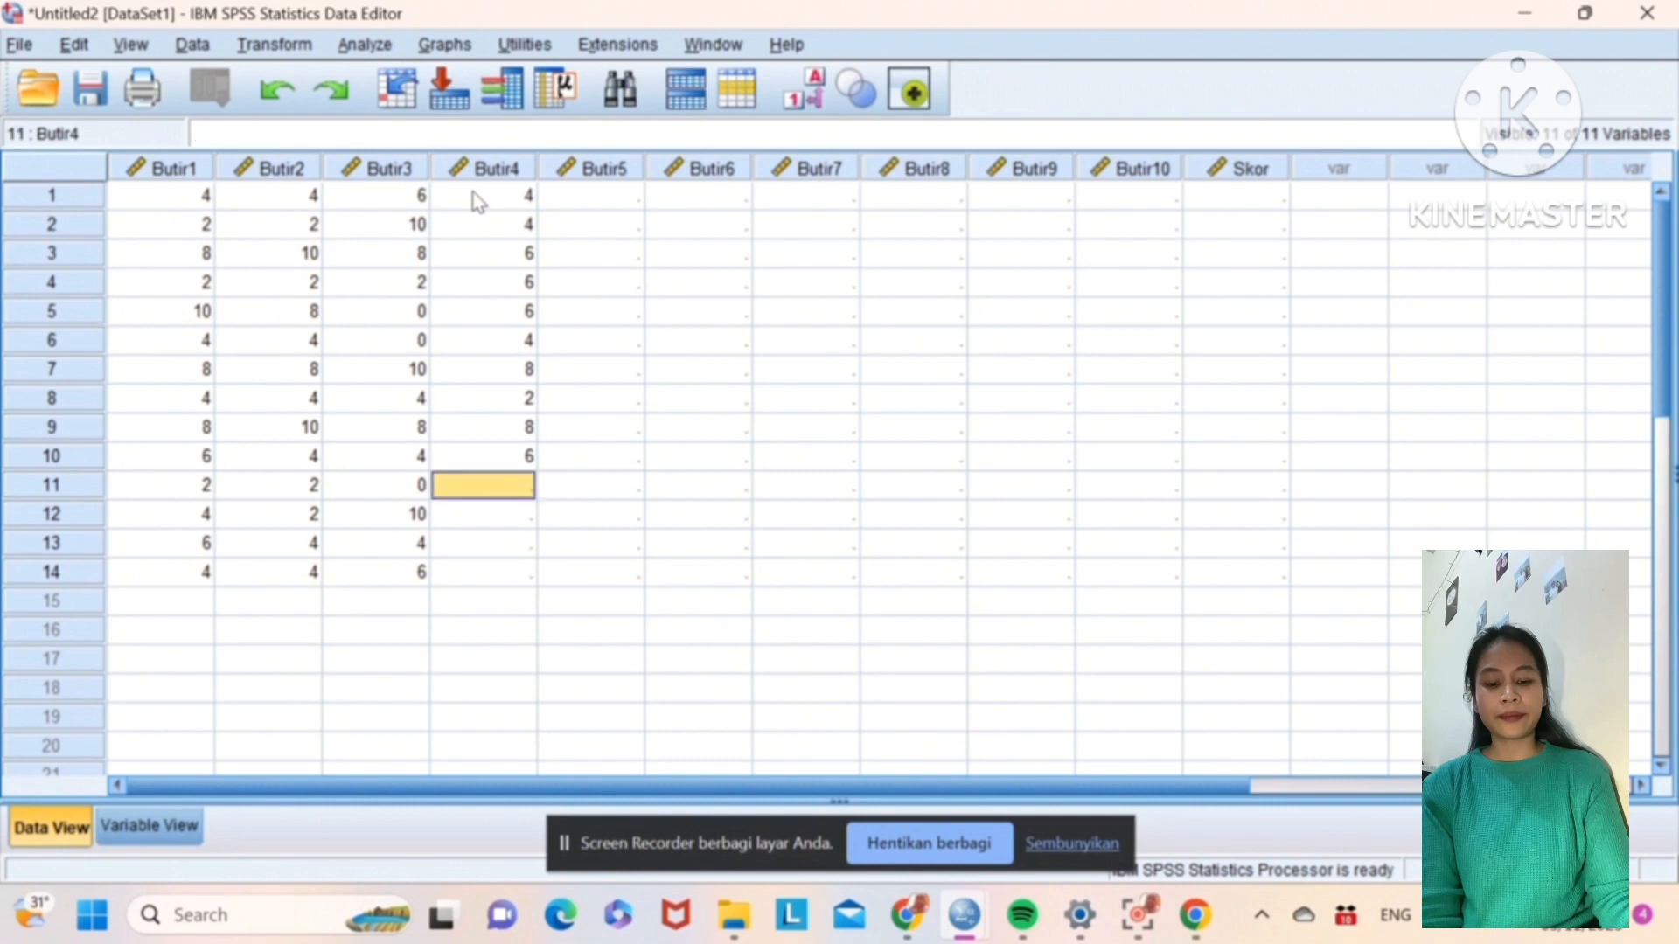
Step: Fill Butir4 rows 11 to 14 with 2, 2, 8 and 6
{"action": "type", "text": "2"}
{"action": "key", "text": "Return"}
{"action": "type", "text": "2"}
{"action": "key", "text": "Return"}
{"action": "type", "text": "8"}
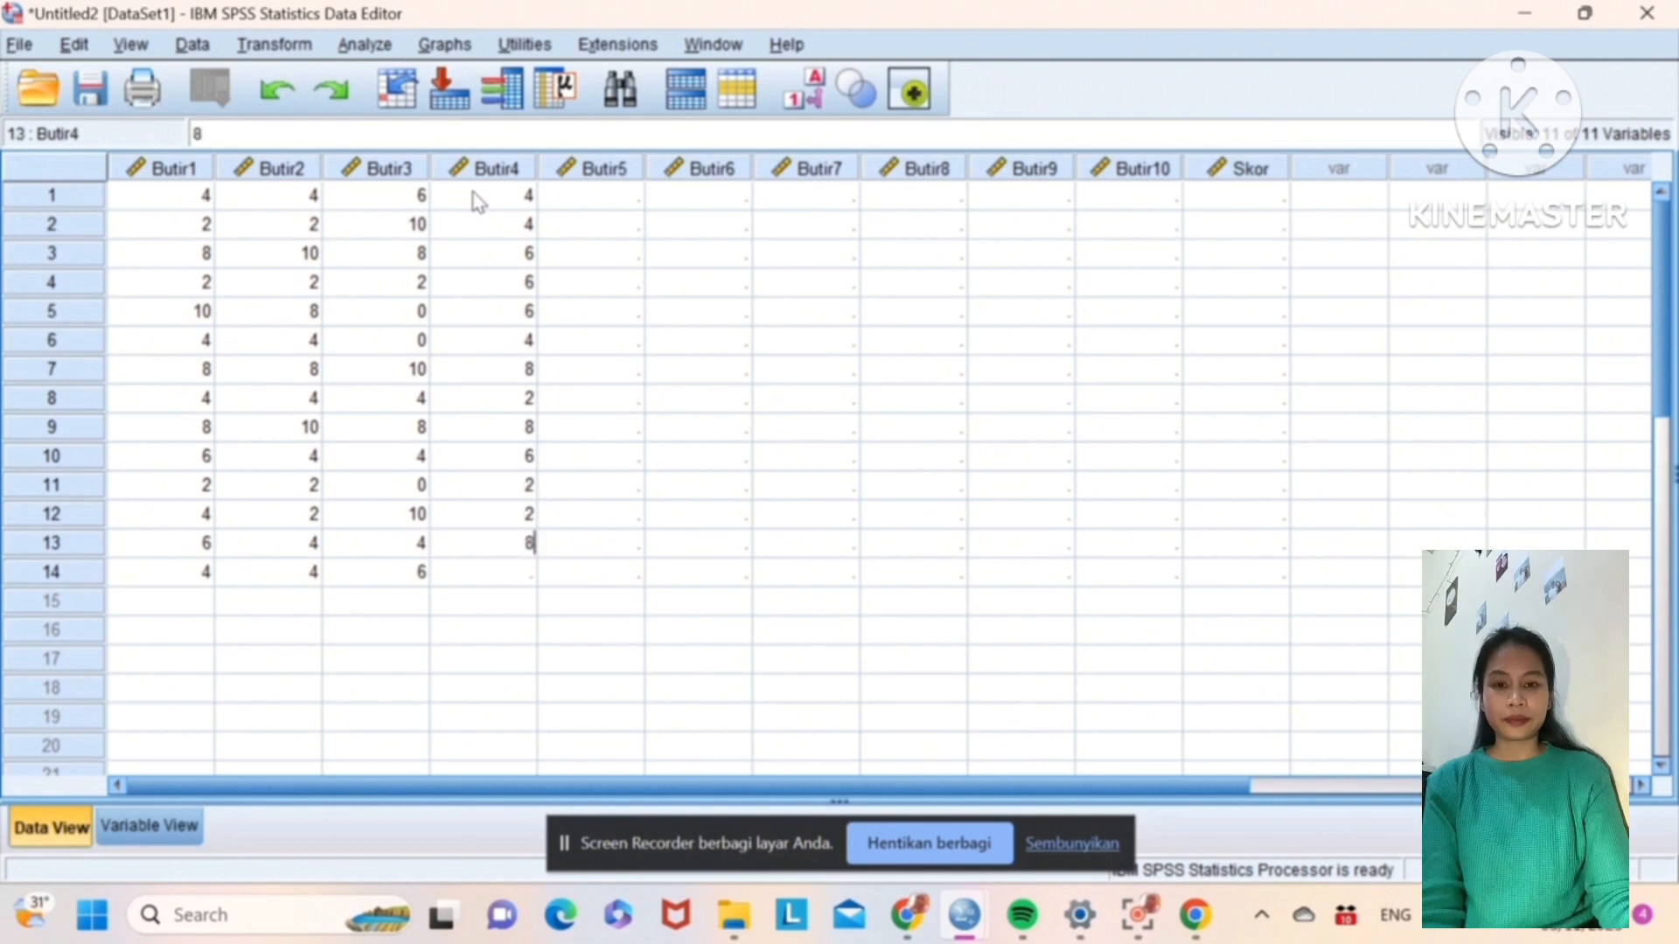
{"action": "key", "text": "Return"}
{"action": "type", "text": "6"}
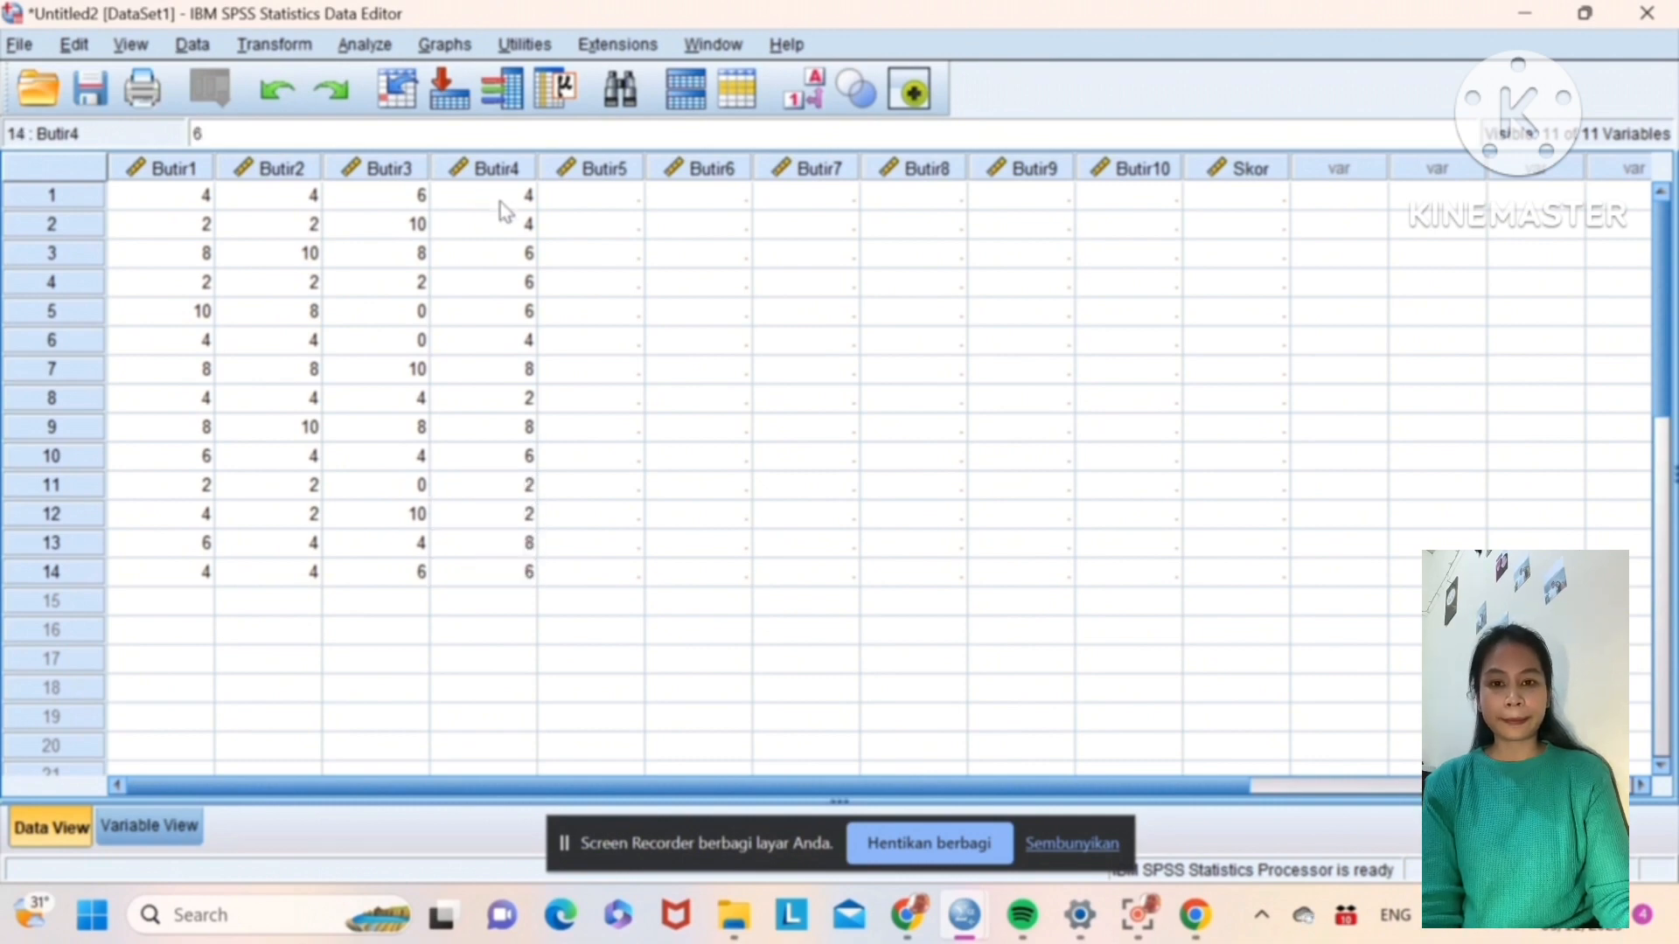
Step: Fill Butir5 rows 1 to 5 with 4, 2, 6, 2 and 8
{"action": "left_click", "coordinate": [596, 206]}
{"action": "type", "text": "4"}
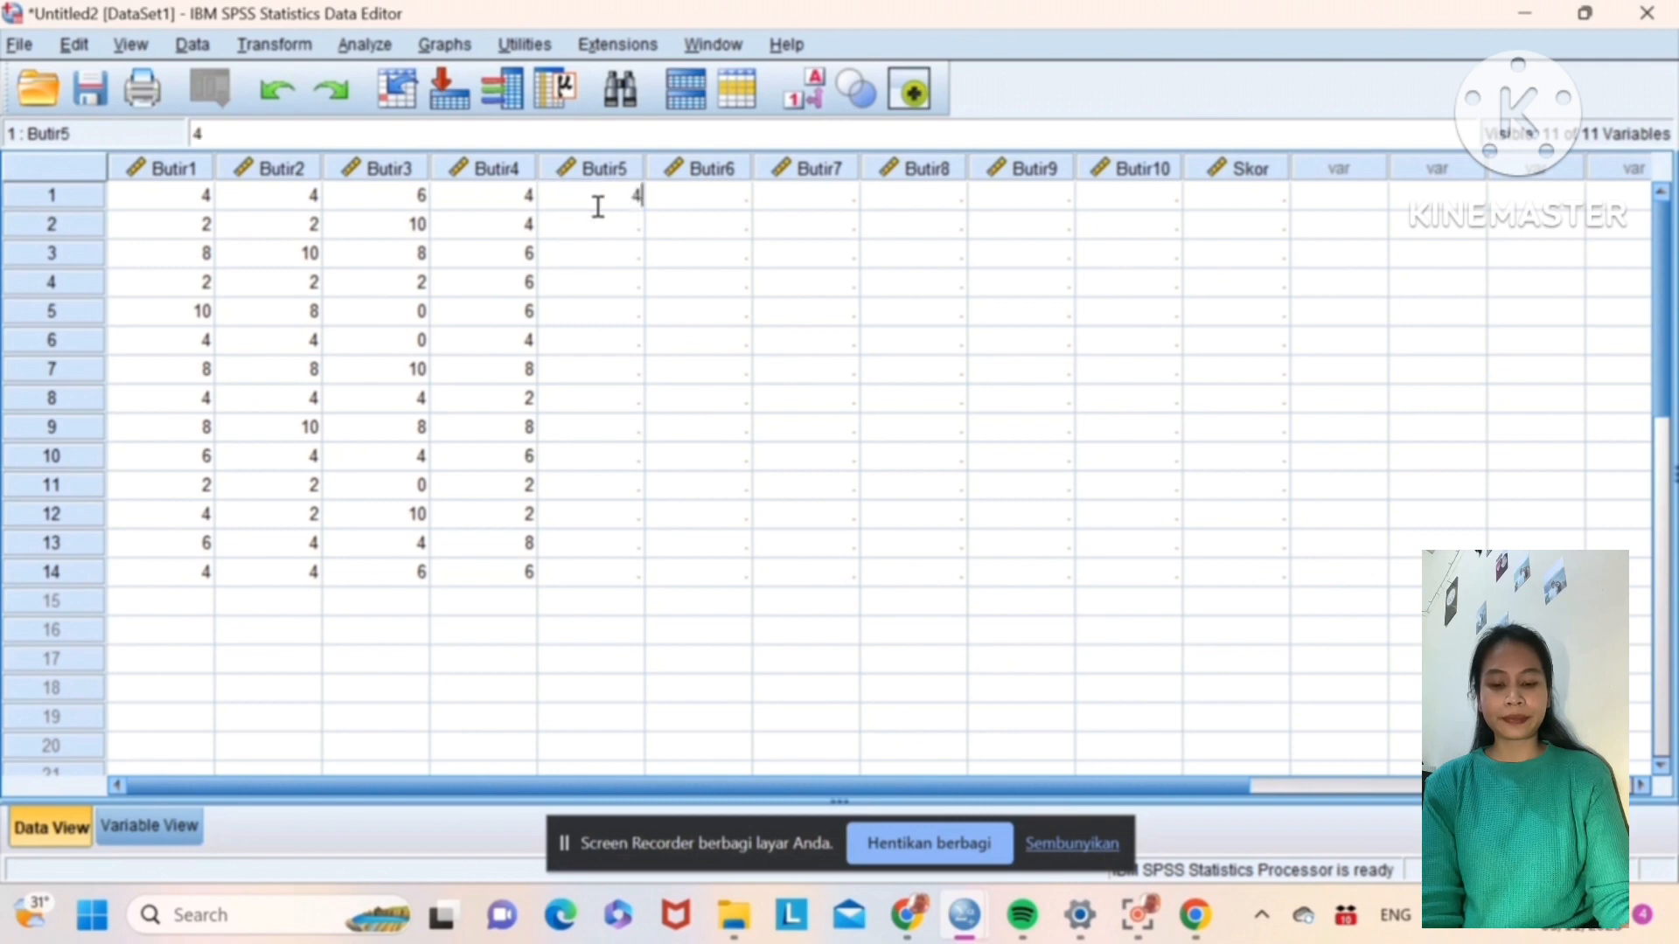
{"action": "key", "text": "Return"}
{"action": "type", "text": "2"}
{"action": "key", "text": "Return"}
{"action": "type", "text": "6"}
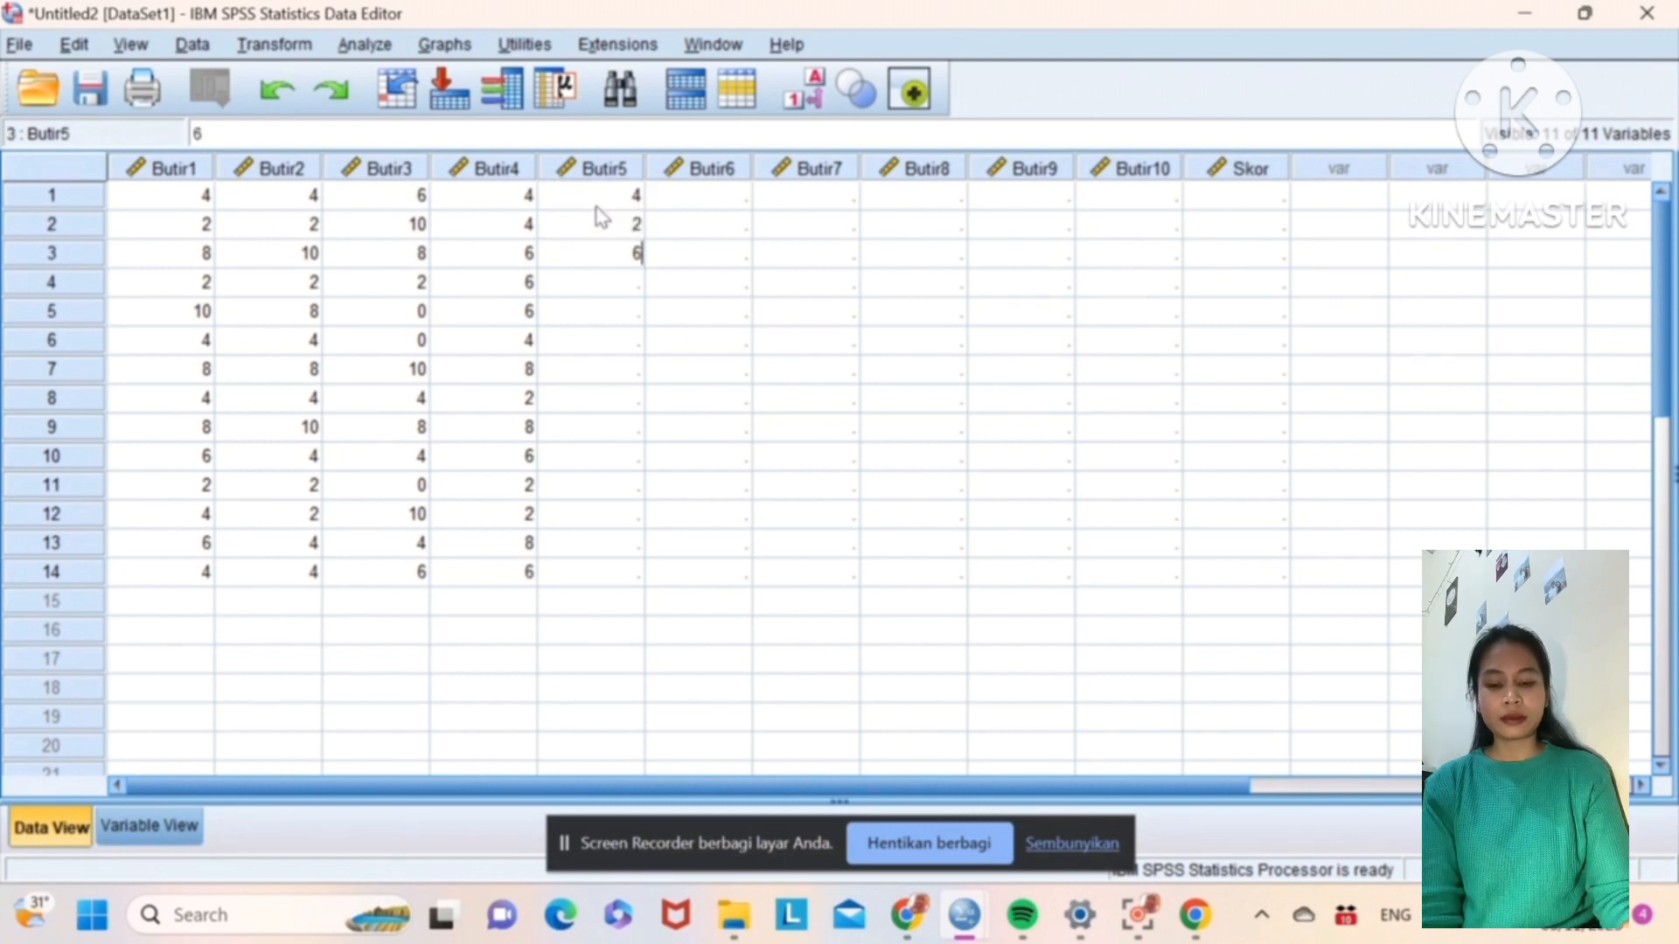
{"action": "key", "text": "Return"}
{"action": "type", "text": "2"}
{"action": "key", "text": "Return"}
{"action": "type", "text": "8"}
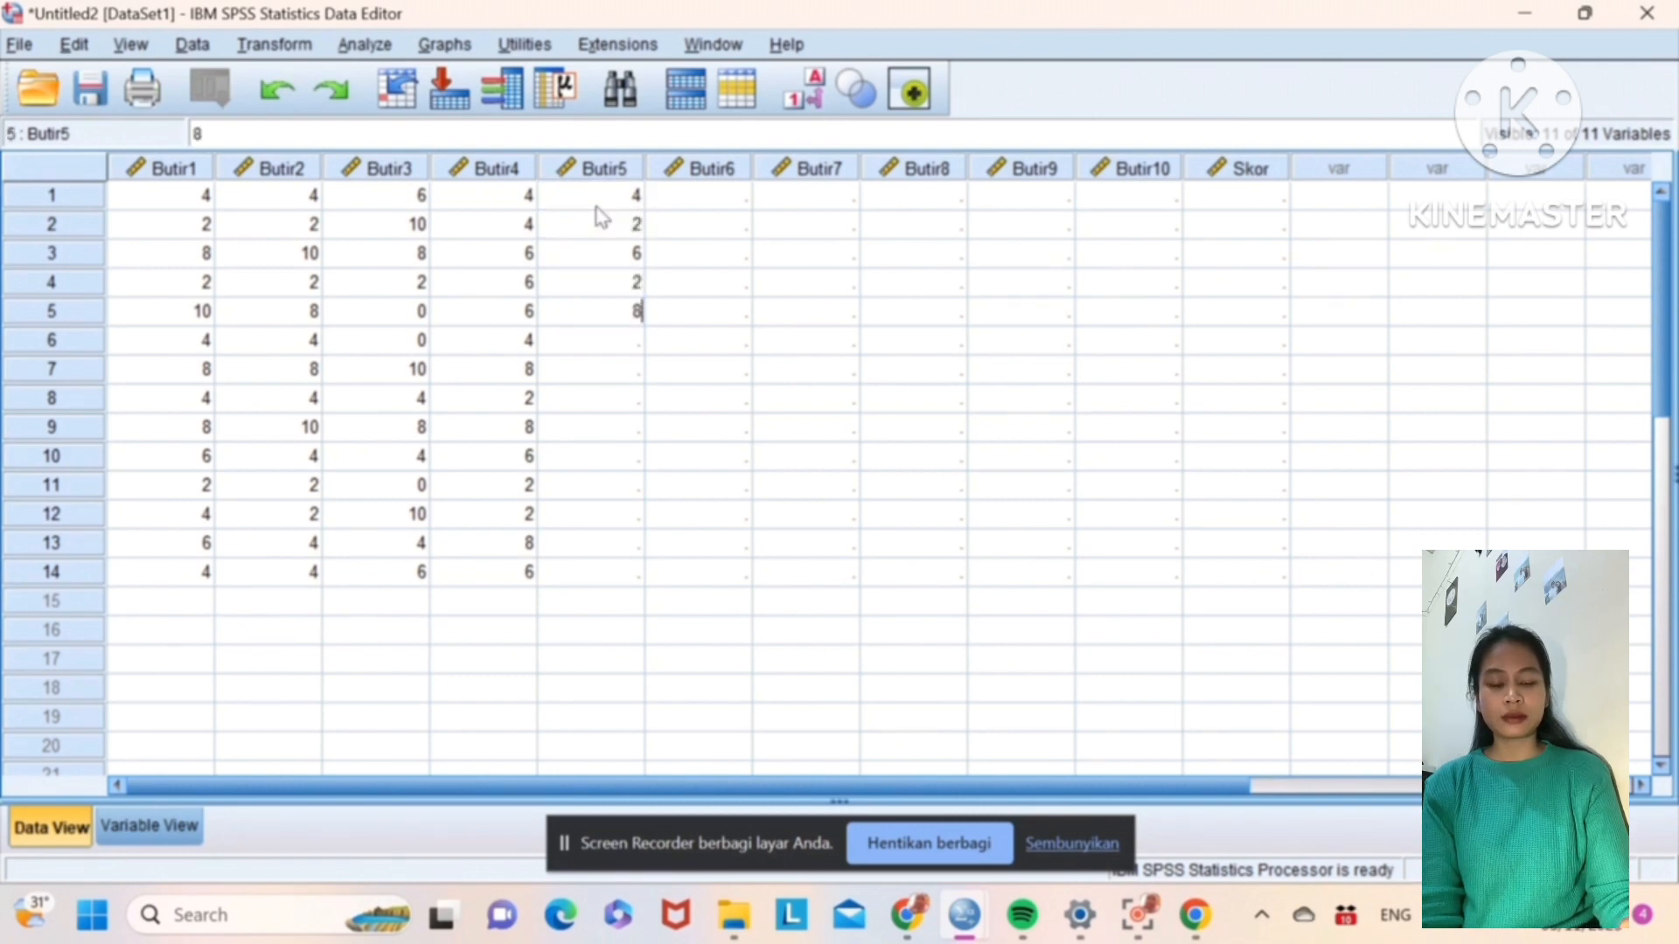
{"action": "key", "text": "Return"}
Step: Fill Butir5 rows 6 to 10 with 4, 10, 2, 10 and 2
{"action": "type", "text": "4"}
{"action": "key", "text": "Return"}
{"action": "type", "text": "1"}
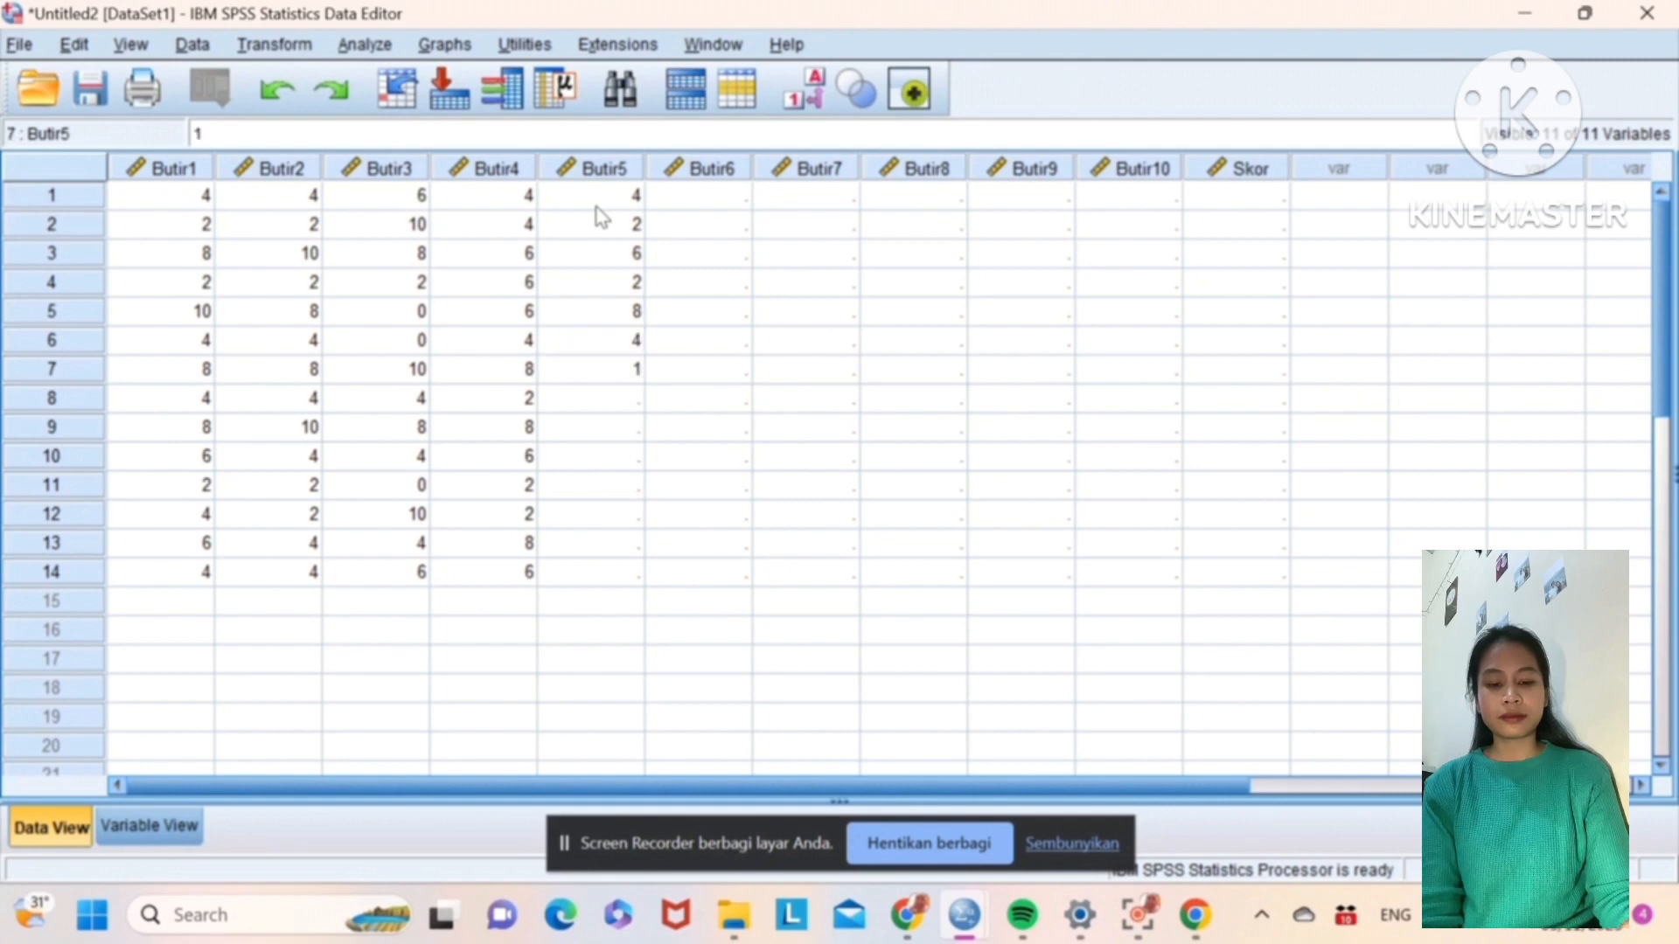
{"action": "type", "text": "0"}
{"action": "key", "text": "Return"}
{"action": "type", "text": "2"}
{"action": "key", "text": "Return"}
{"action": "type", "text": "10"}
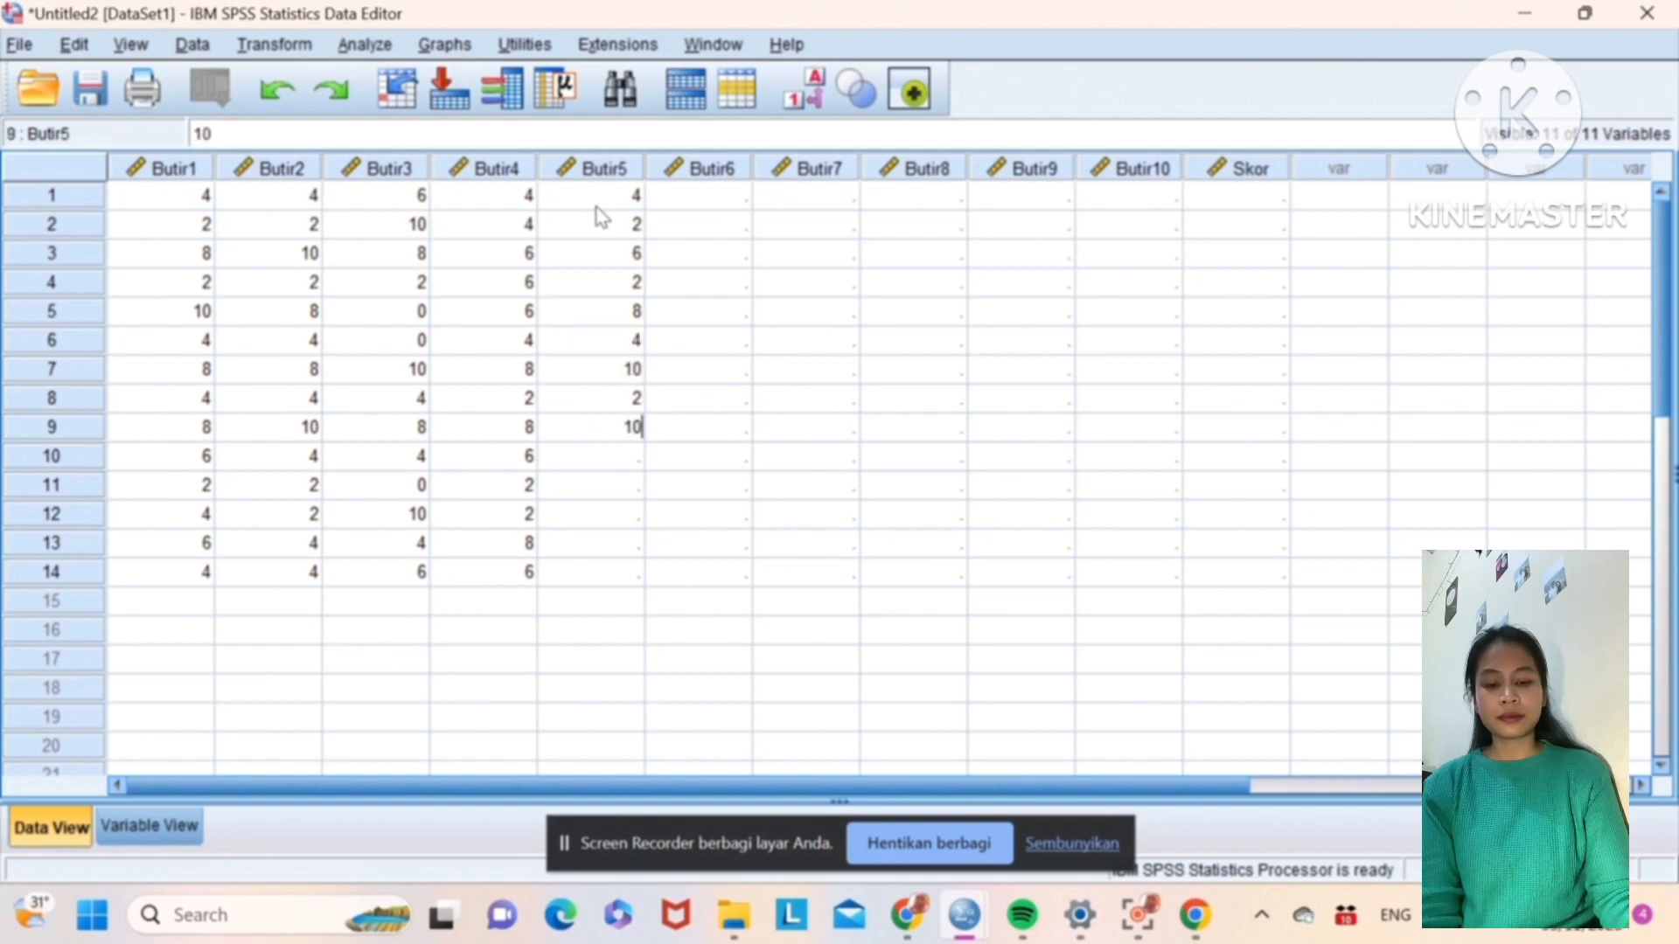
{"action": "key", "text": "Return"}
{"action": "type", "text": "2"}
{"action": "key", "text": "Return"}
Step: Fill Butir5 rows 11 to 14 with 2, 2, 10 and 4
{"action": "type", "text": "2"}
{"action": "key", "text": "Return"}
{"action": "type", "text": "2"}
{"action": "key", "text": "Return"}
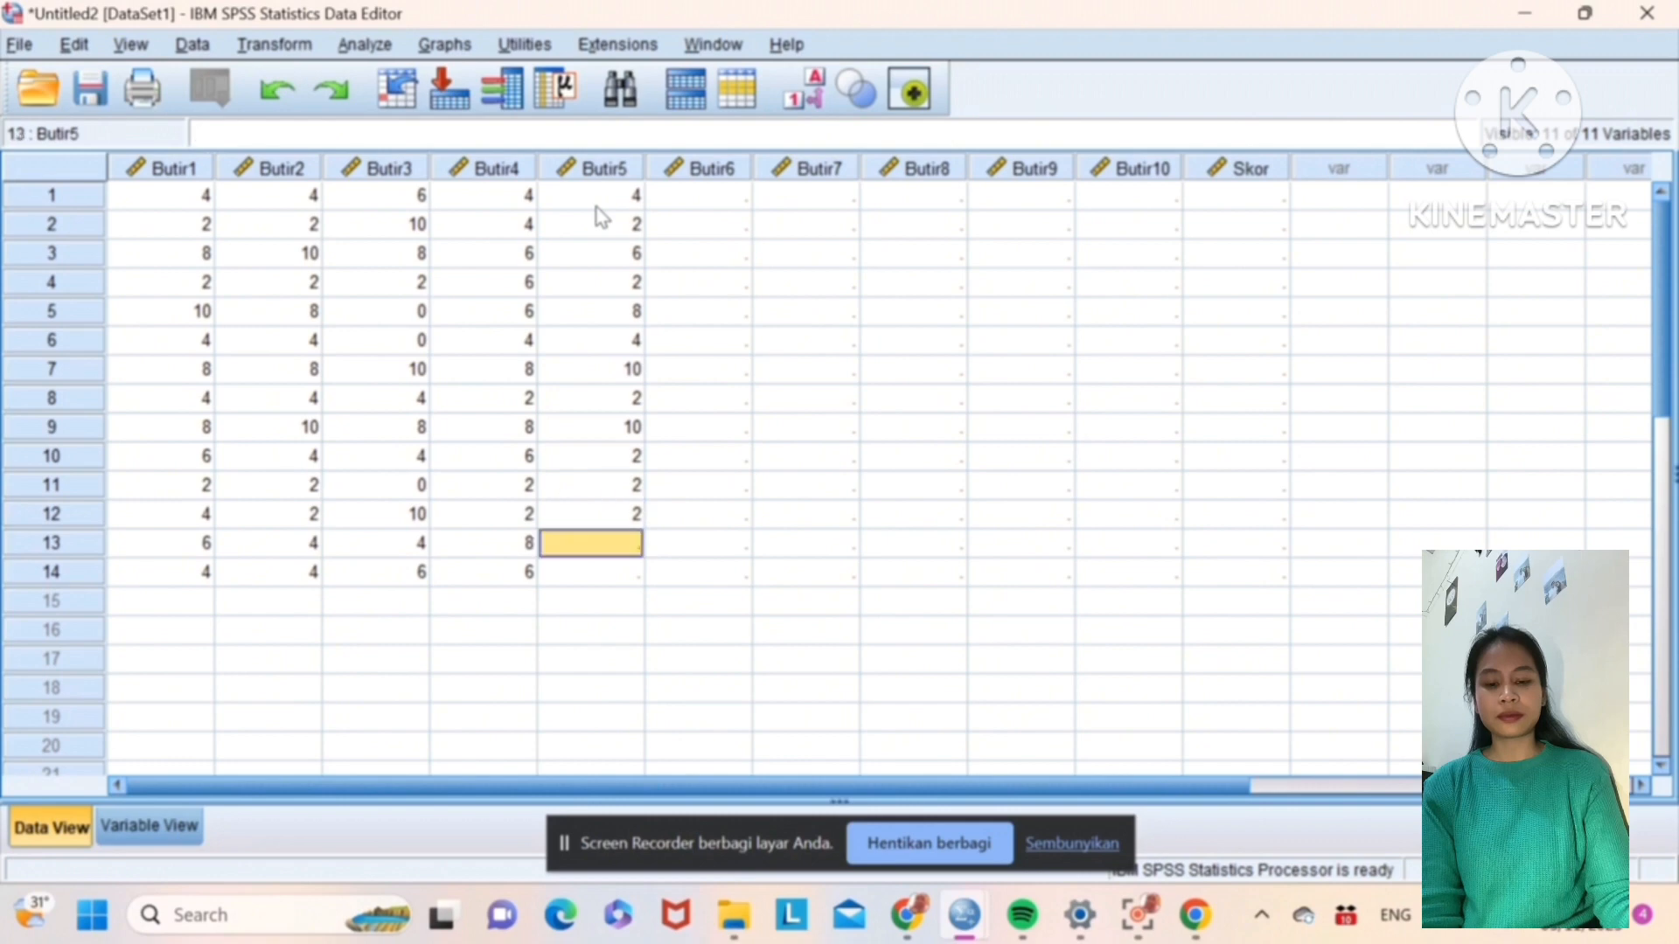
{"action": "type", "text": "10"}
{"action": "key", "text": "Return"}
{"action": "type", "text": "4"}
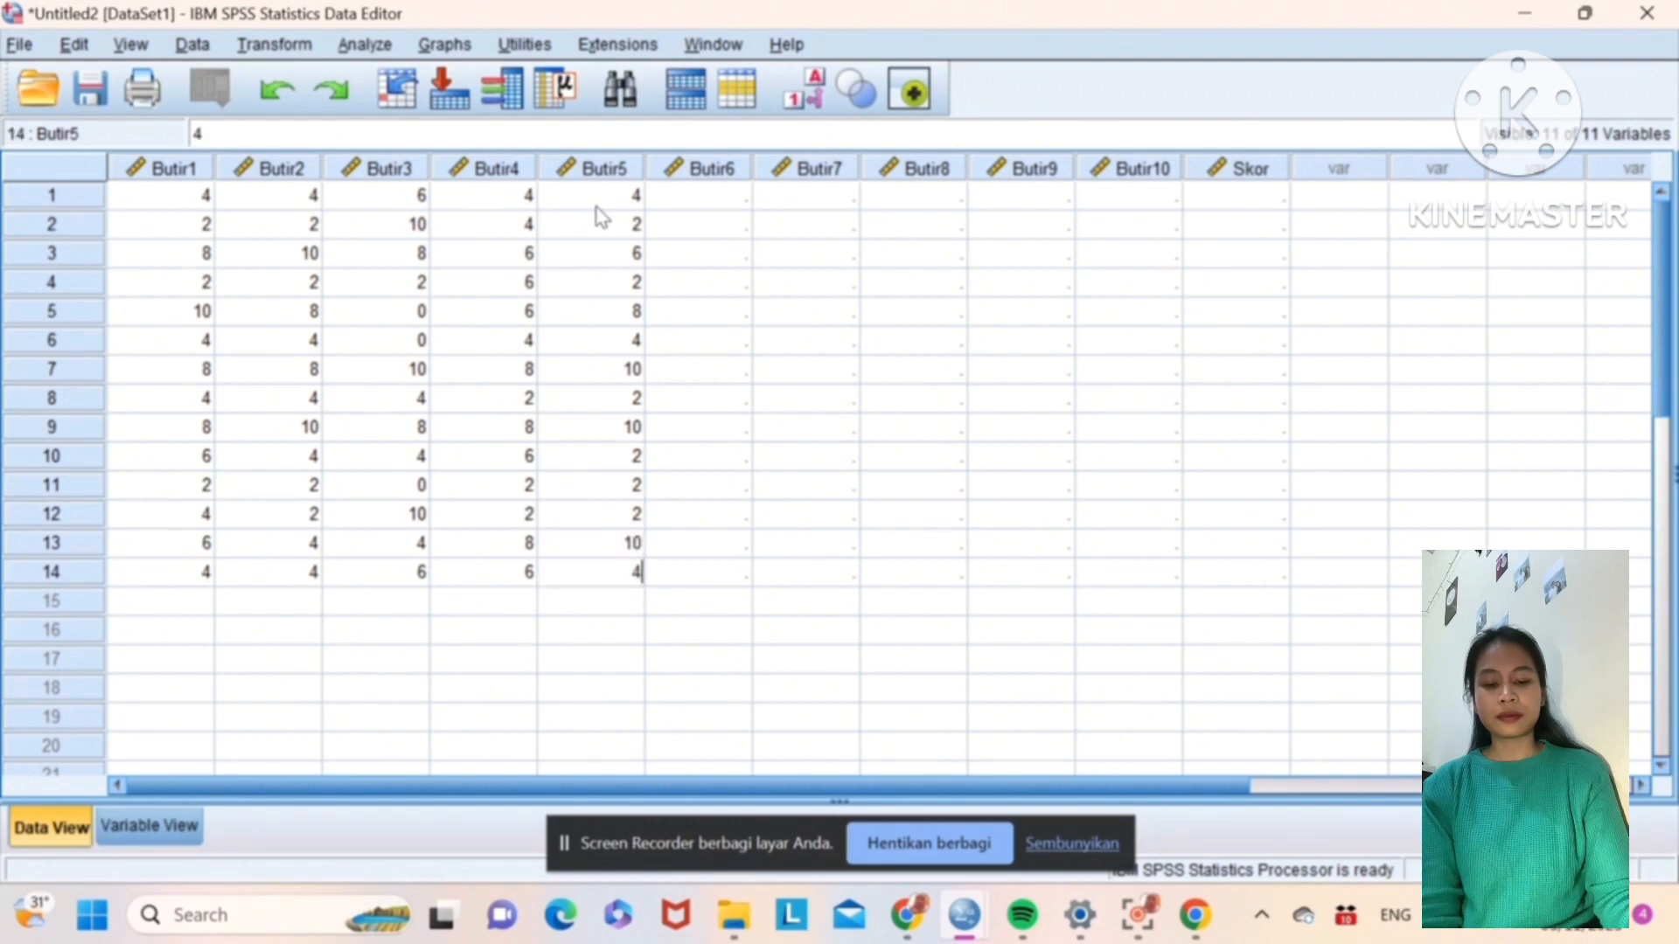
Step: Fill Butir6 rows 1 to 5 with 6, 2, 8, 2 and 10
{"action": "left_click", "coordinate": [731, 212]}
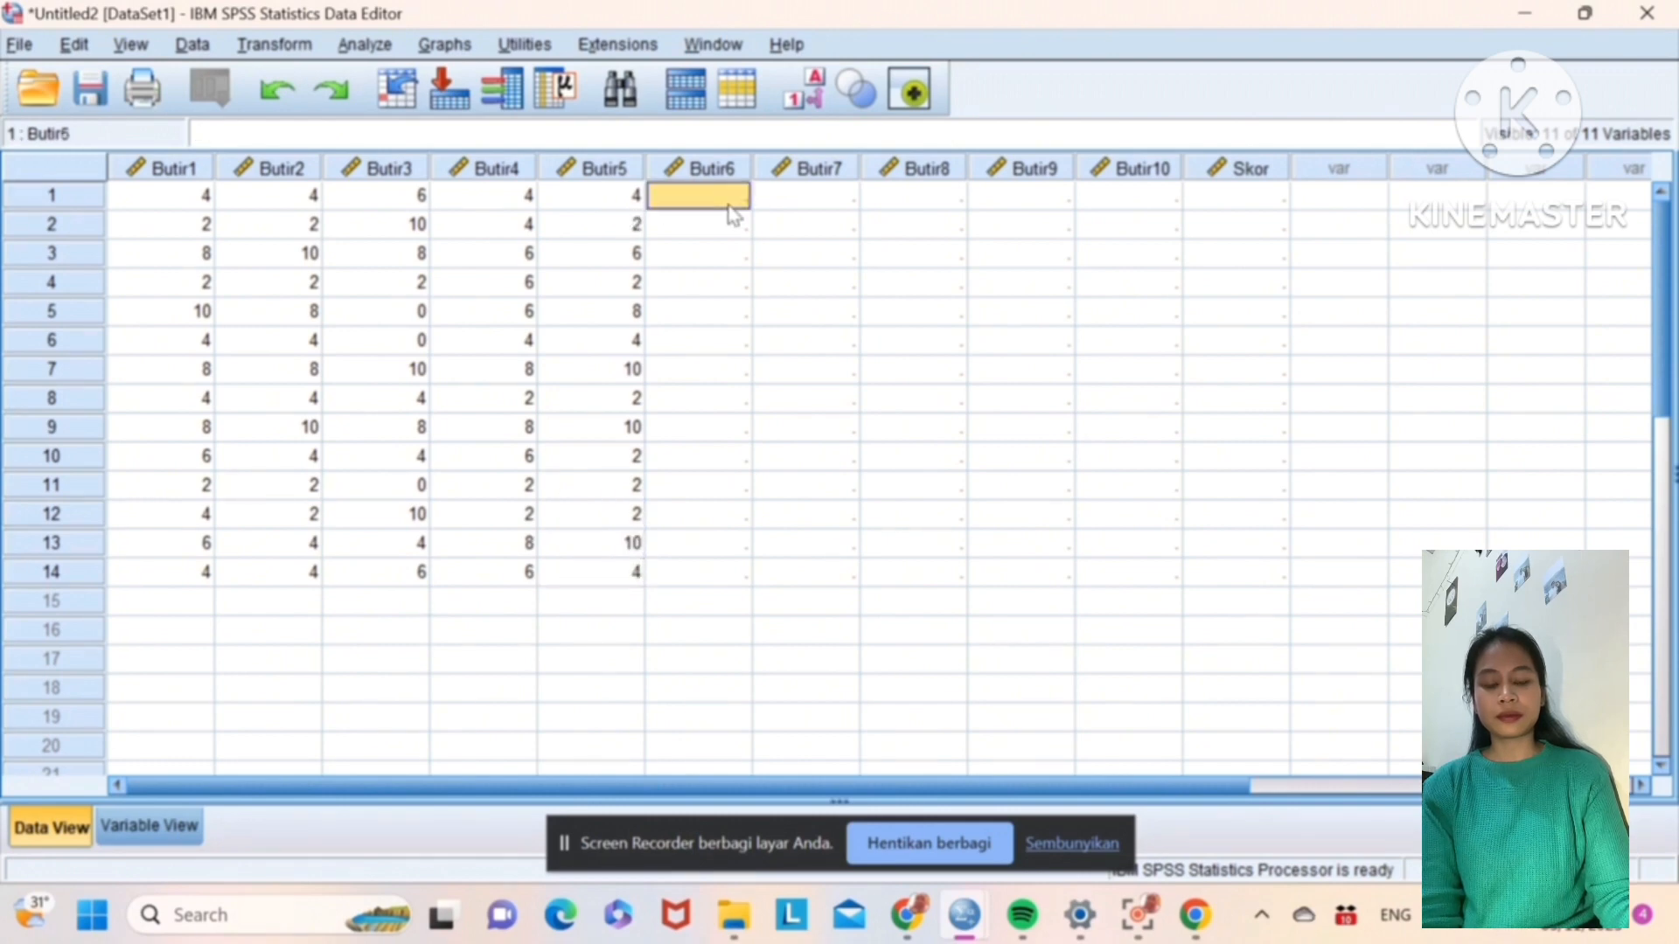
{"action": "type", "text": "6"}
{"action": "key", "text": "Return"}
{"action": "type", "text": "2"}
{"action": "key", "text": "Return"}
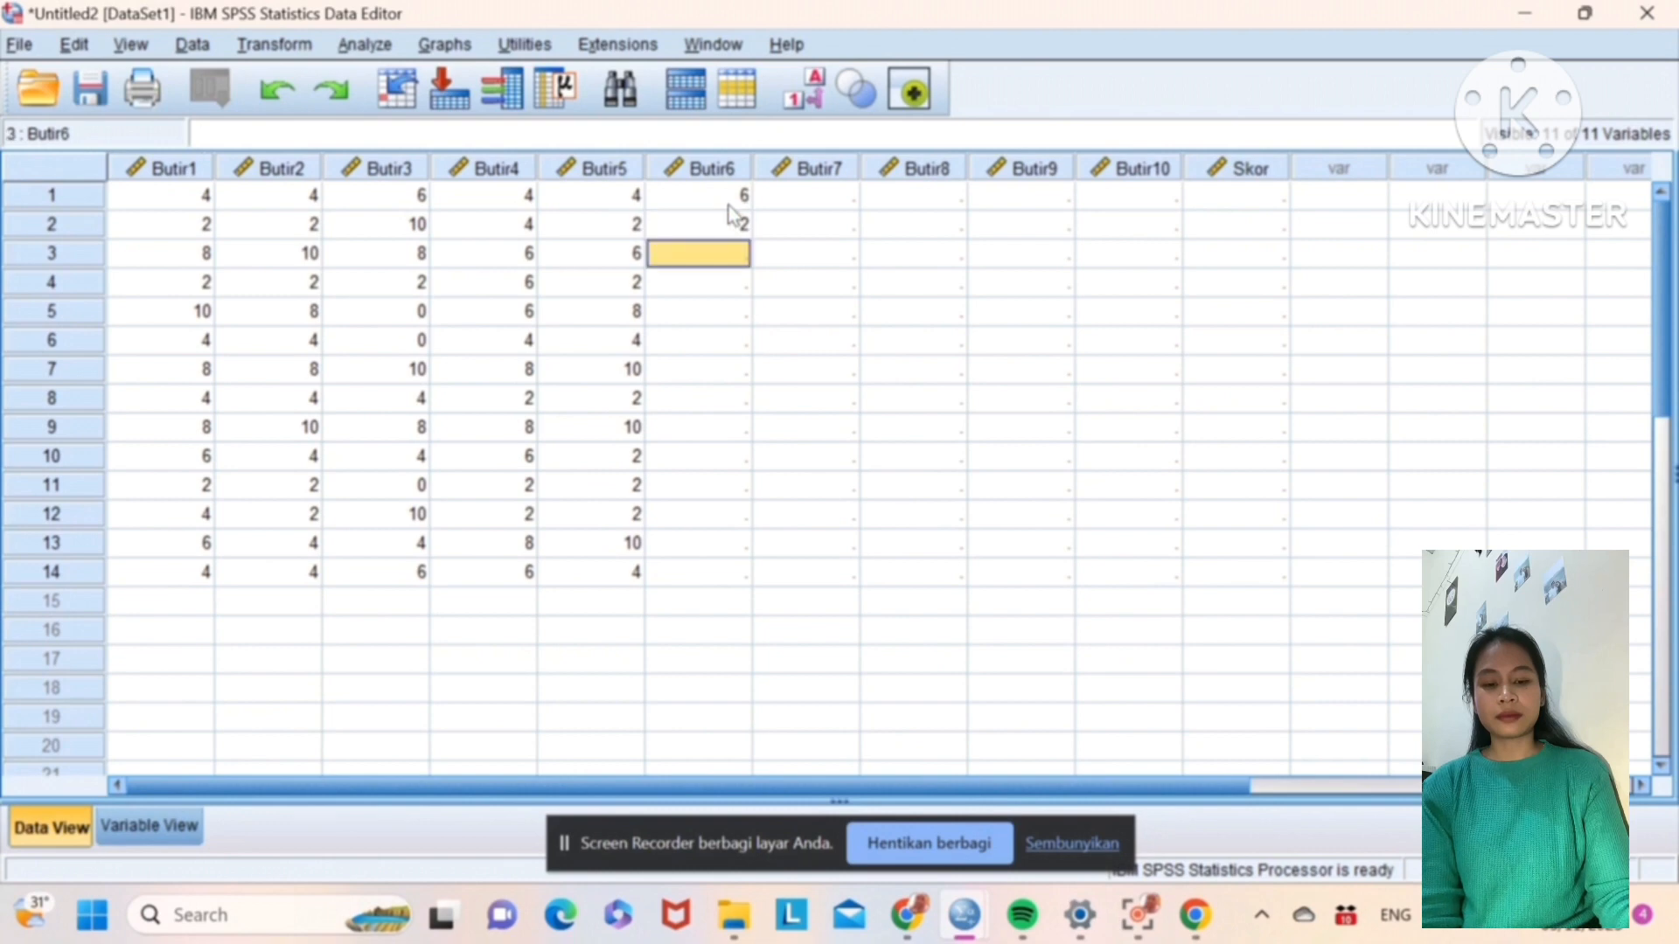
{"action": "type", "text": "8"}
{"action": "key", "text": "Return"}
{"action": "type", "text": "2"}
{"action": "key", "text": "Return"}
{"action": "type", "text": "1"}
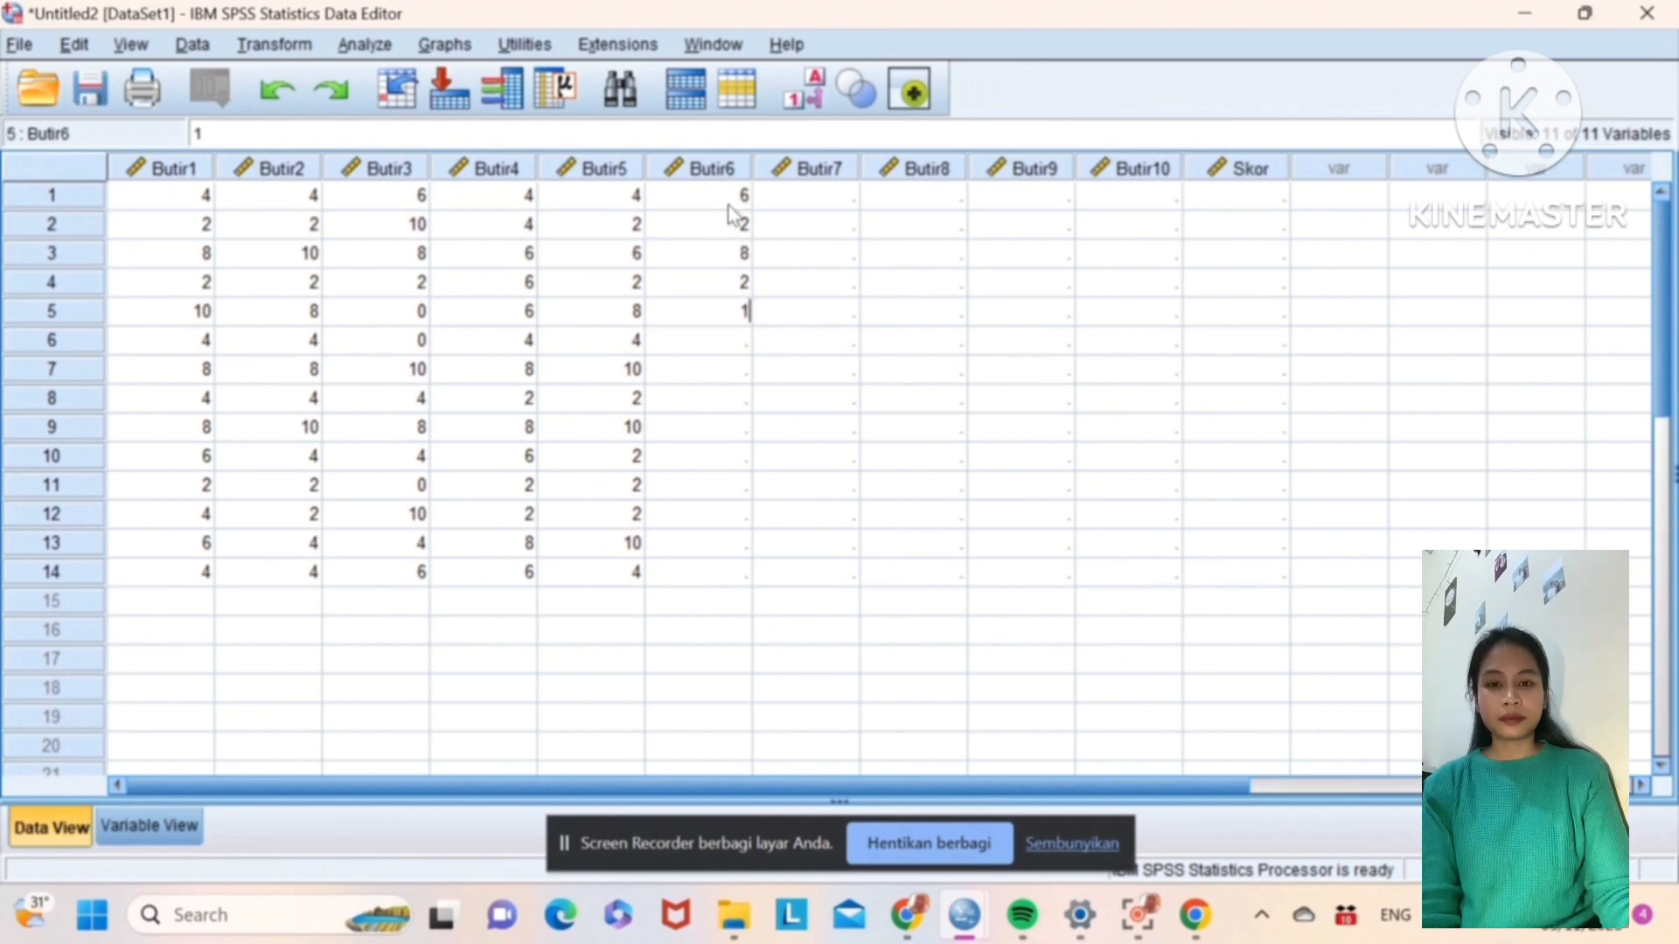
{"action": "type", "text": "0"}
{"action": "key", "text": "Return"}
Step: Fill Butir6 rows 6 to 10 with 4, 8, 2, 10 and 6
{"action": "type", "text": "4"}
{"action": "key", "text": "Return"}
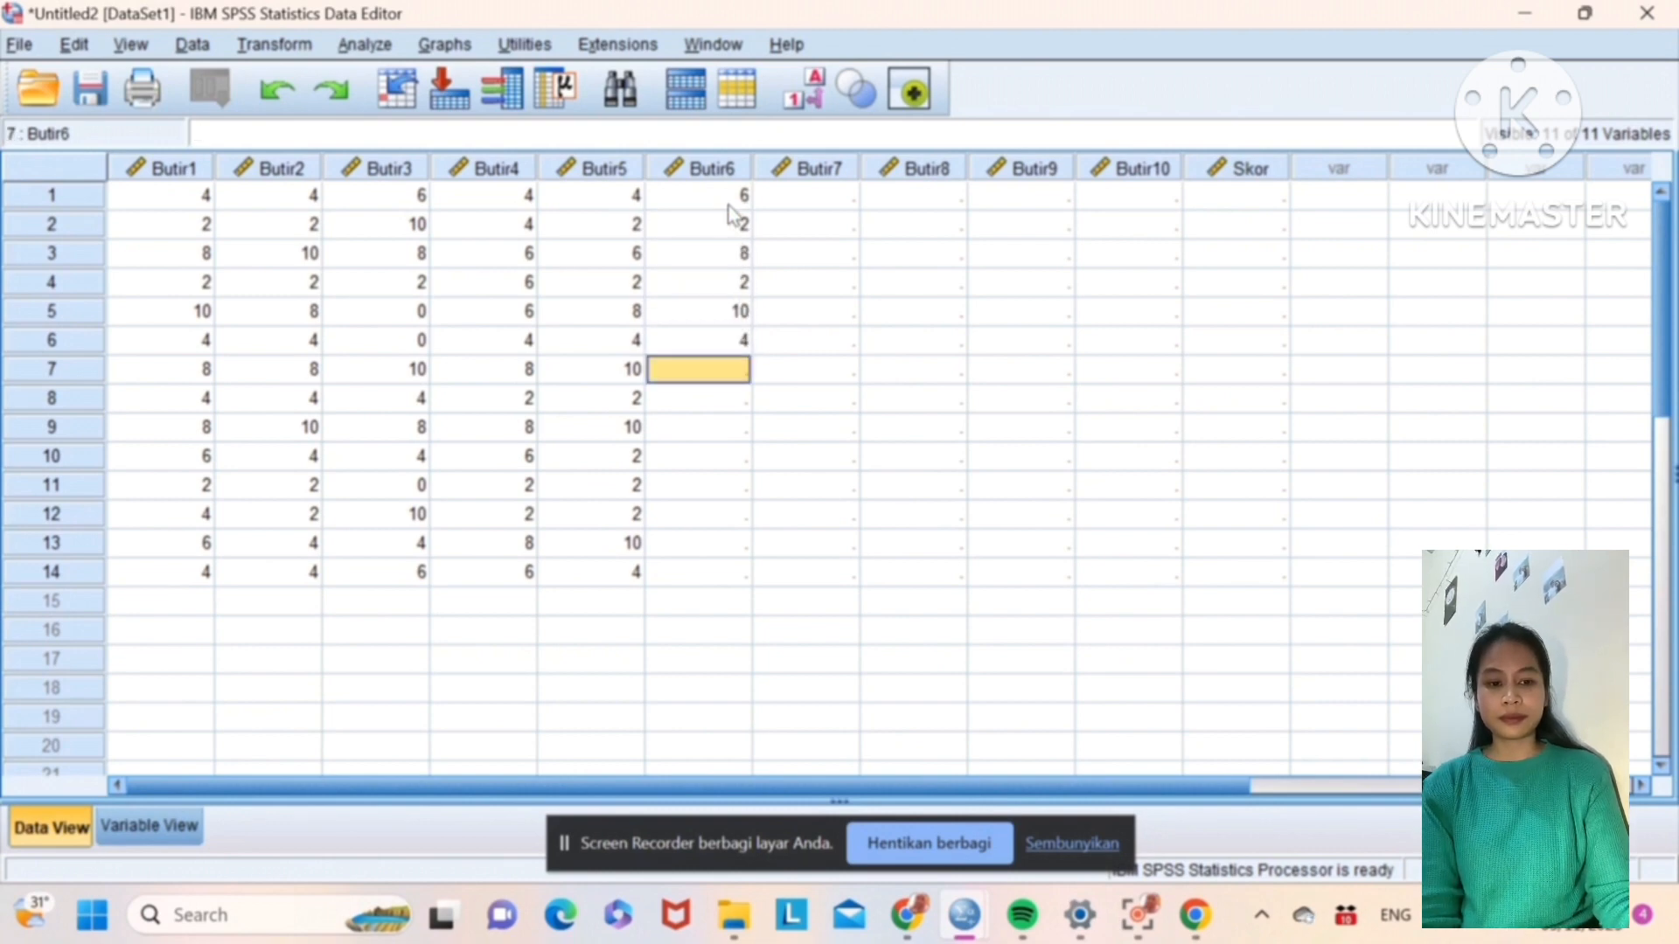
{"action": "type", "text": "8"}
{"action": "key", "text": "Return"}
{"action": "type", "text": "2"}
{"action": "key", "text": "Return"}
{"action": "type", "text": "1"}
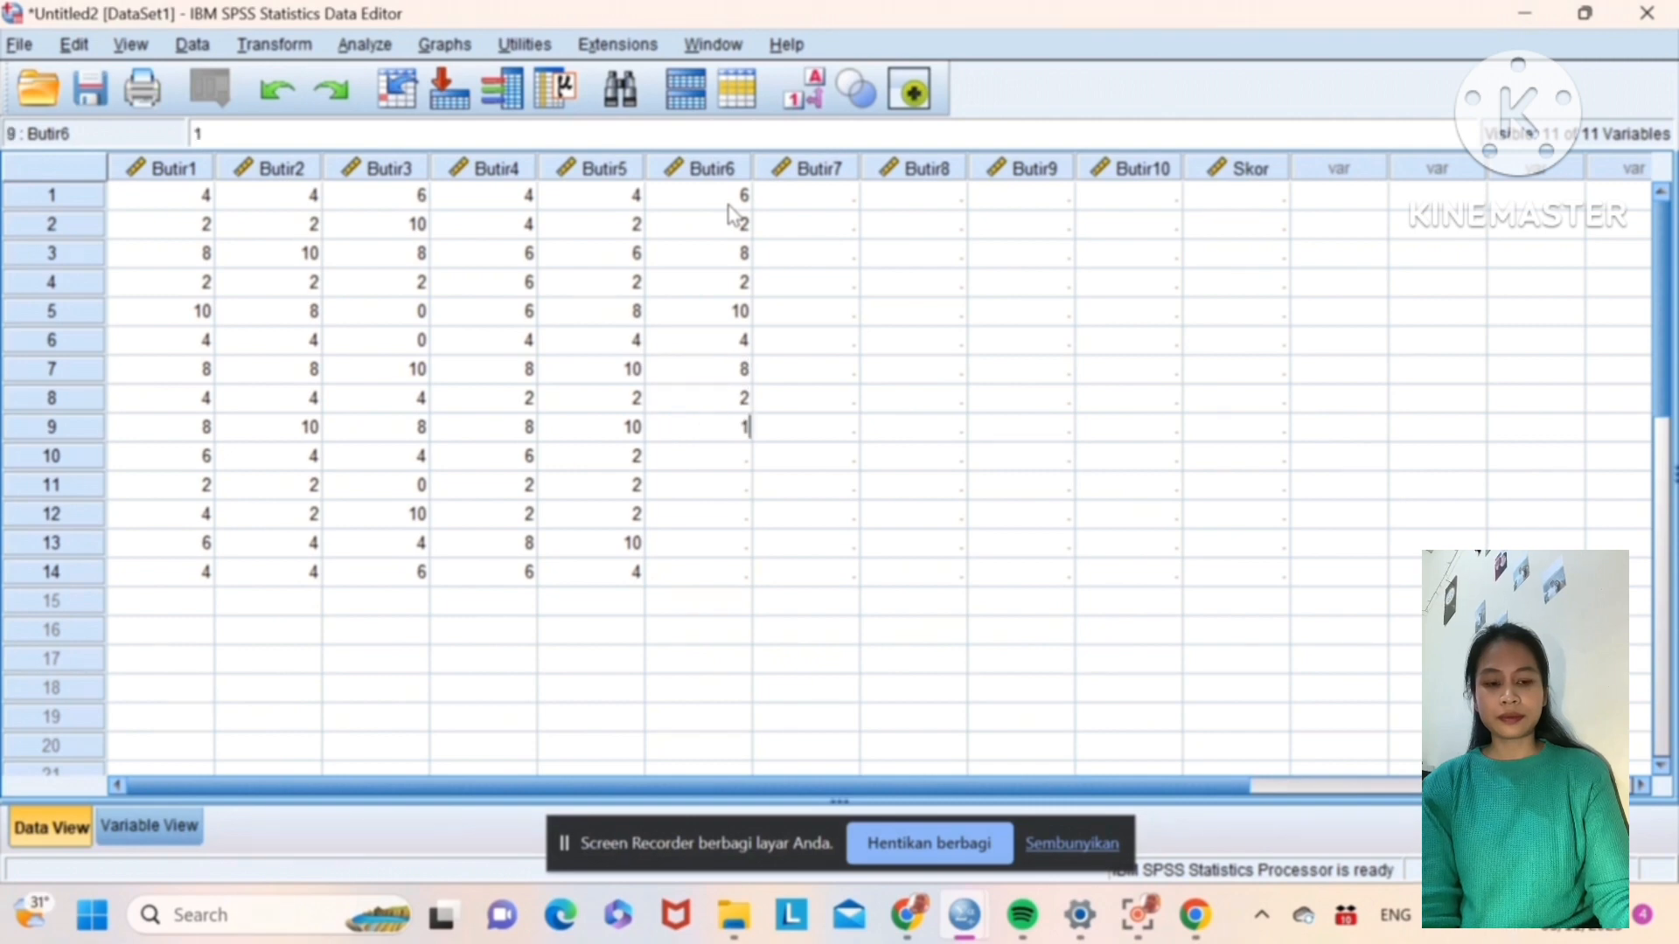
{"action": "type", "text": "0"}
{"action": "key", "text": "Return"}
{"action": "type", "text": "6"}
{"action": "key", "text": "Return"}
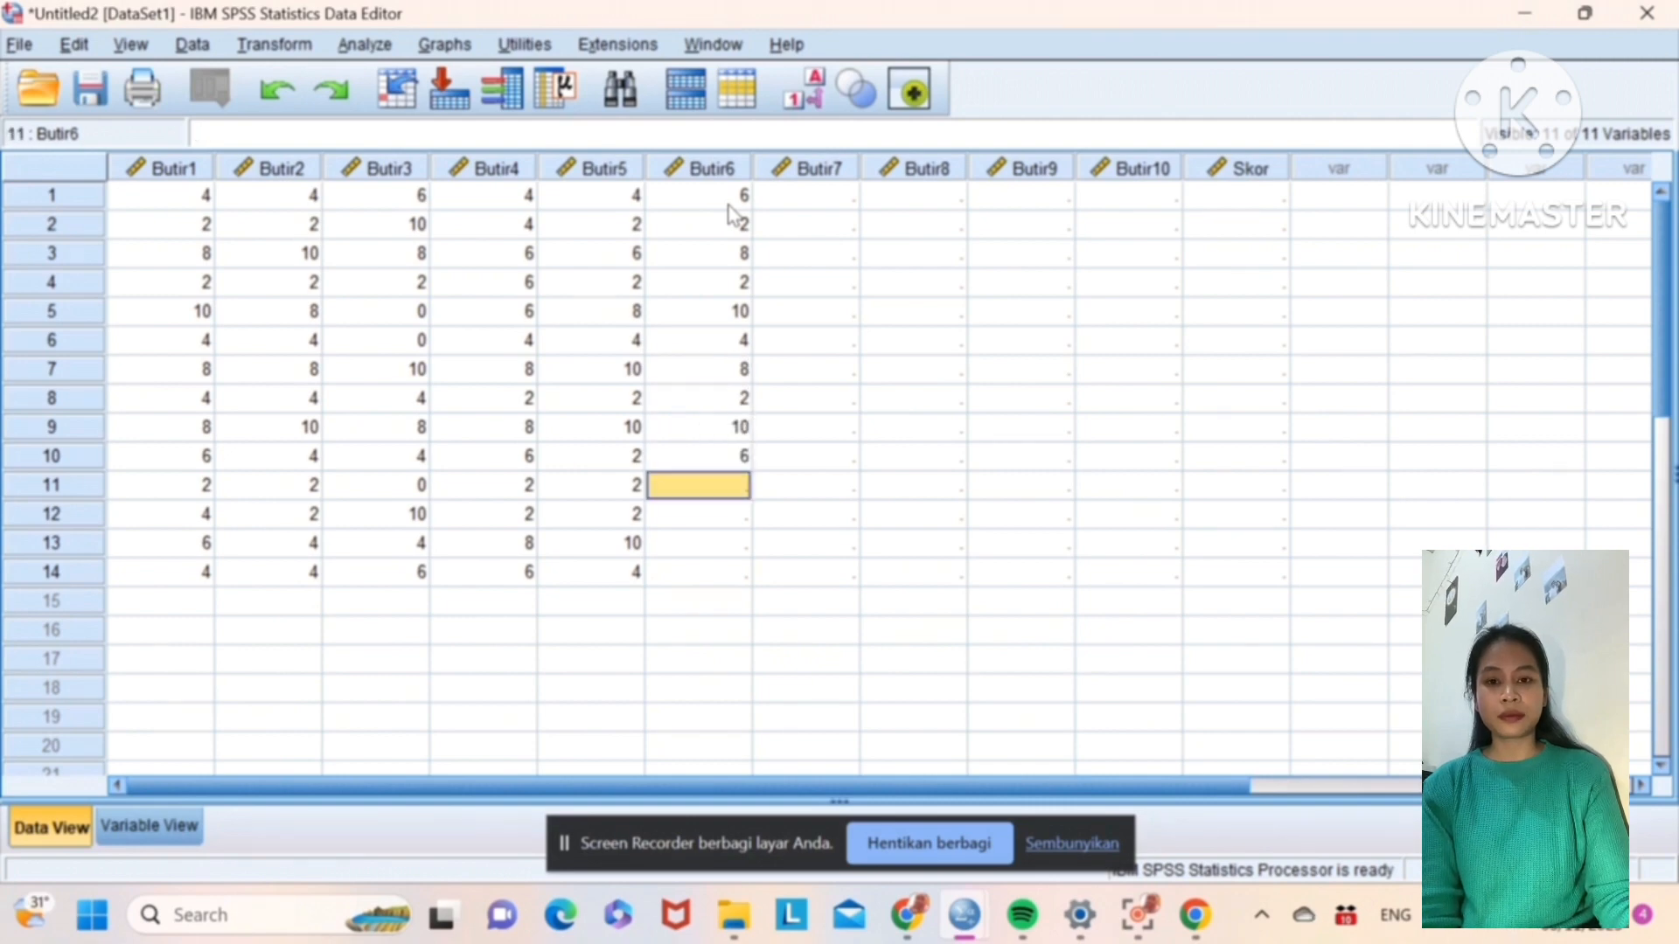
Step: Fill Butir6 rows 11 to 14 with 8, 2, 10 and 2
{"action": "type", "text": "8"}
{"action": "key", "text": "Return"}
{"action": "type", "text": "2"}
{"action": "key", "text": "Return"}
{"action": "type", "text": "1"}
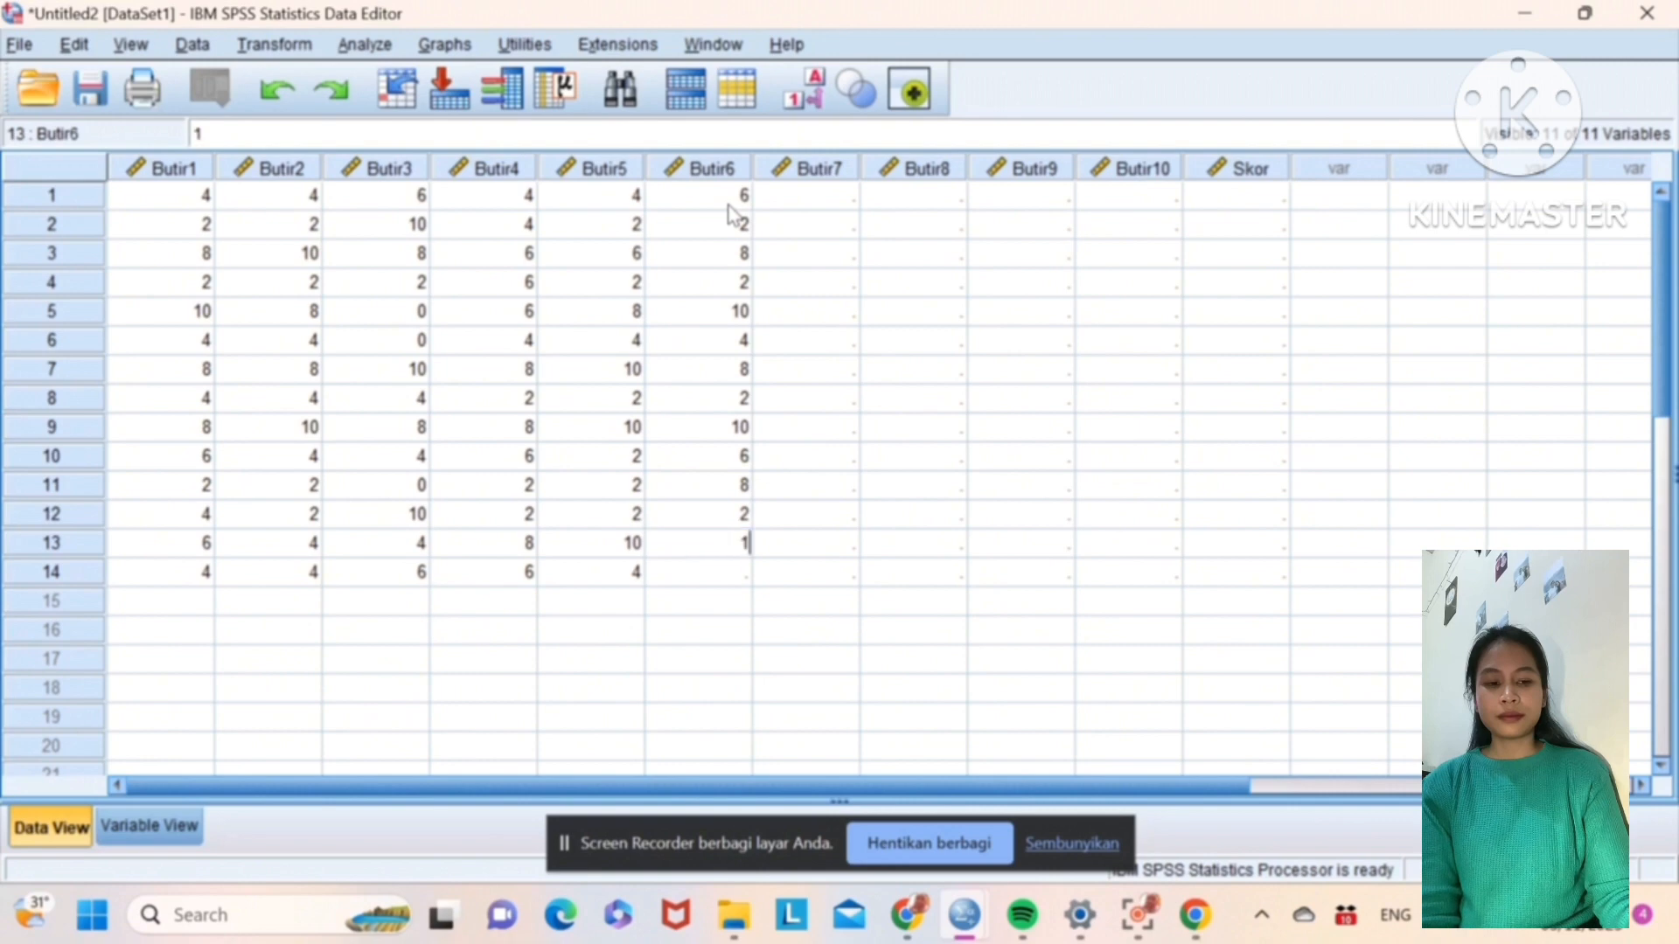
{"action": "type", "text": "0"}
{"action": "key", "text": "Return"}
{"action": "type", "text": "2"}
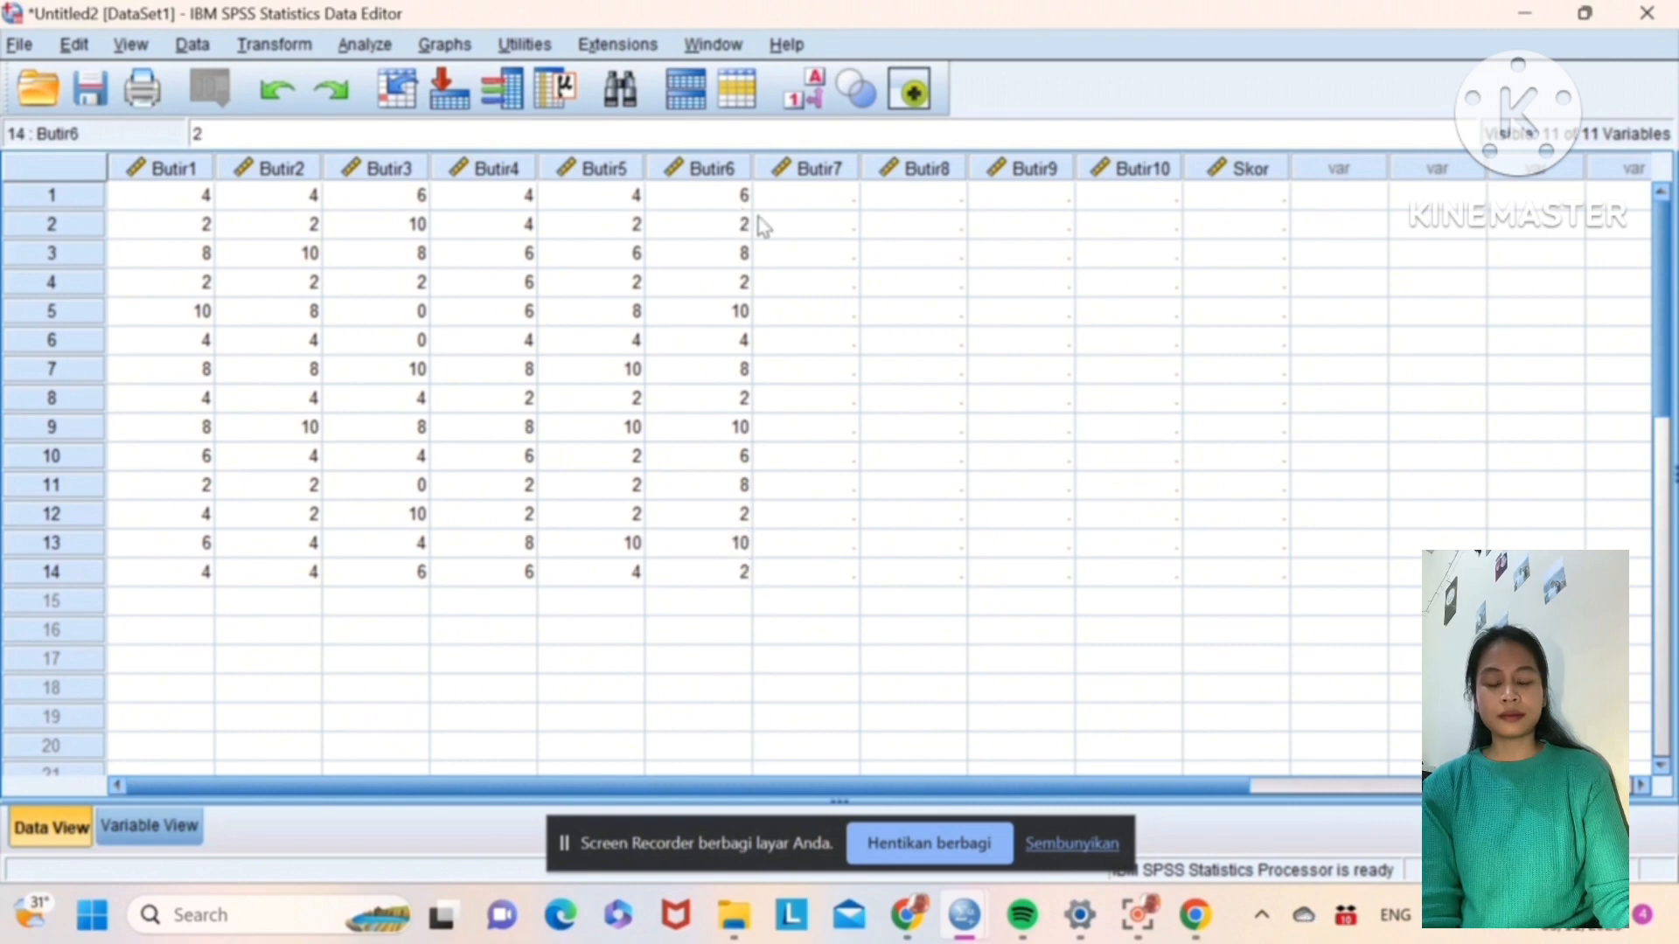
Step: Fill Butir7 rows 1 to 5 with 10, 8, 6, 10 and 0
{"action": "left_click", "coordinate": [829, 200]}
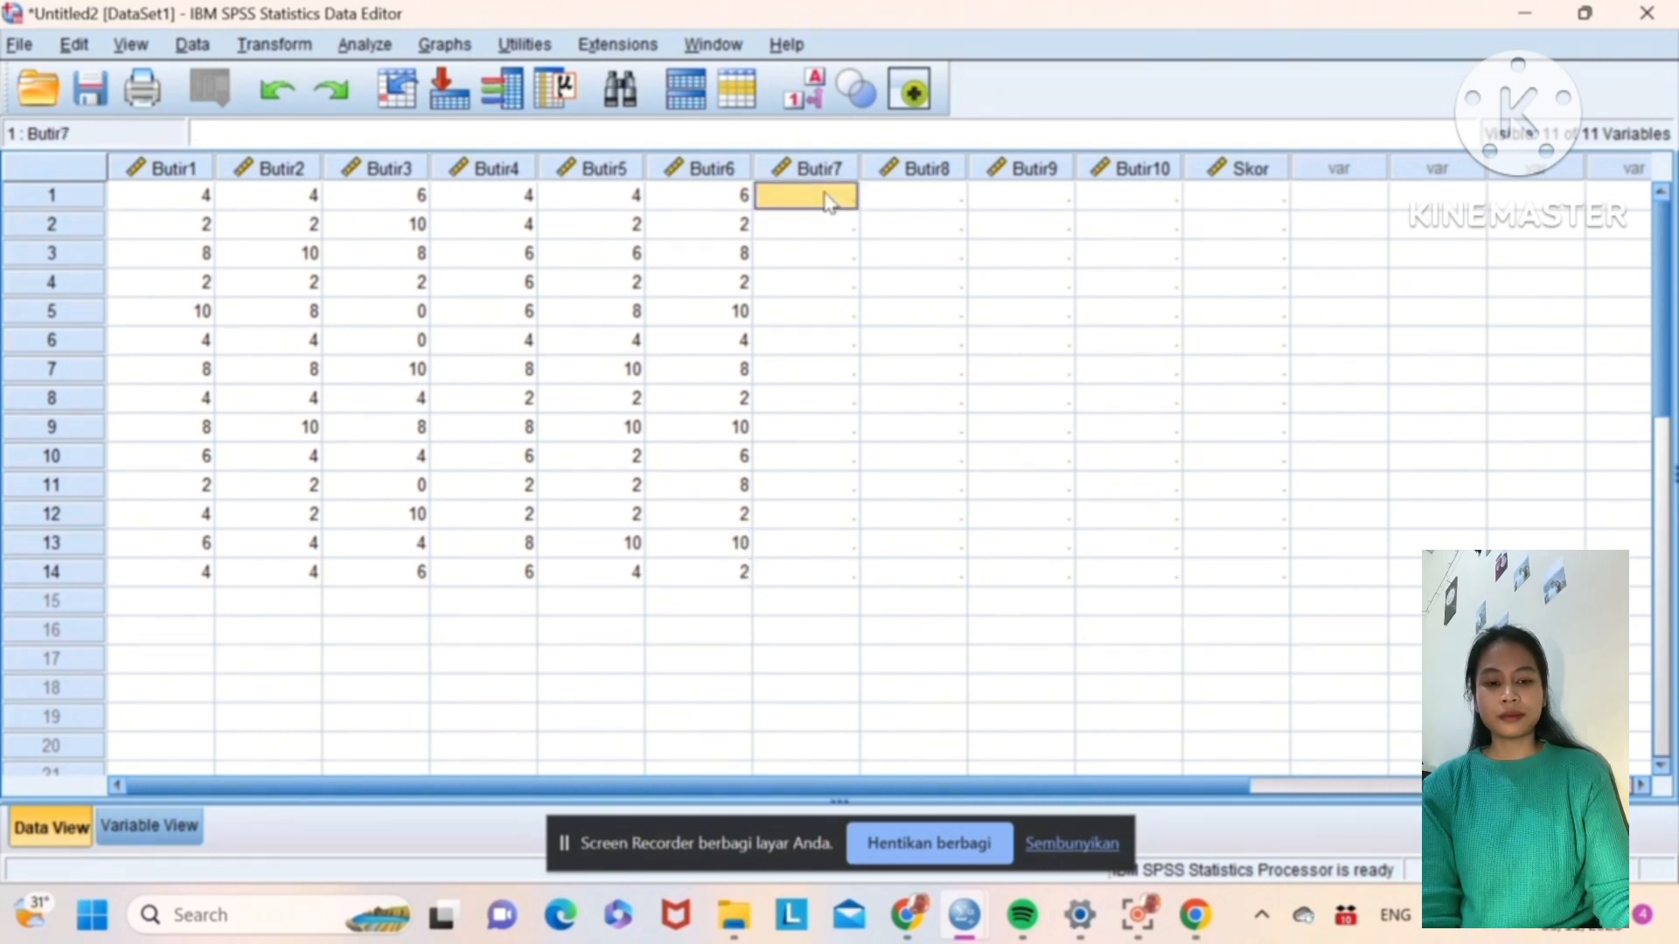
{"action": "type", "text": "10"}
{"action": "key", "text": "Return"}
{"action": "type", "text": "8"}
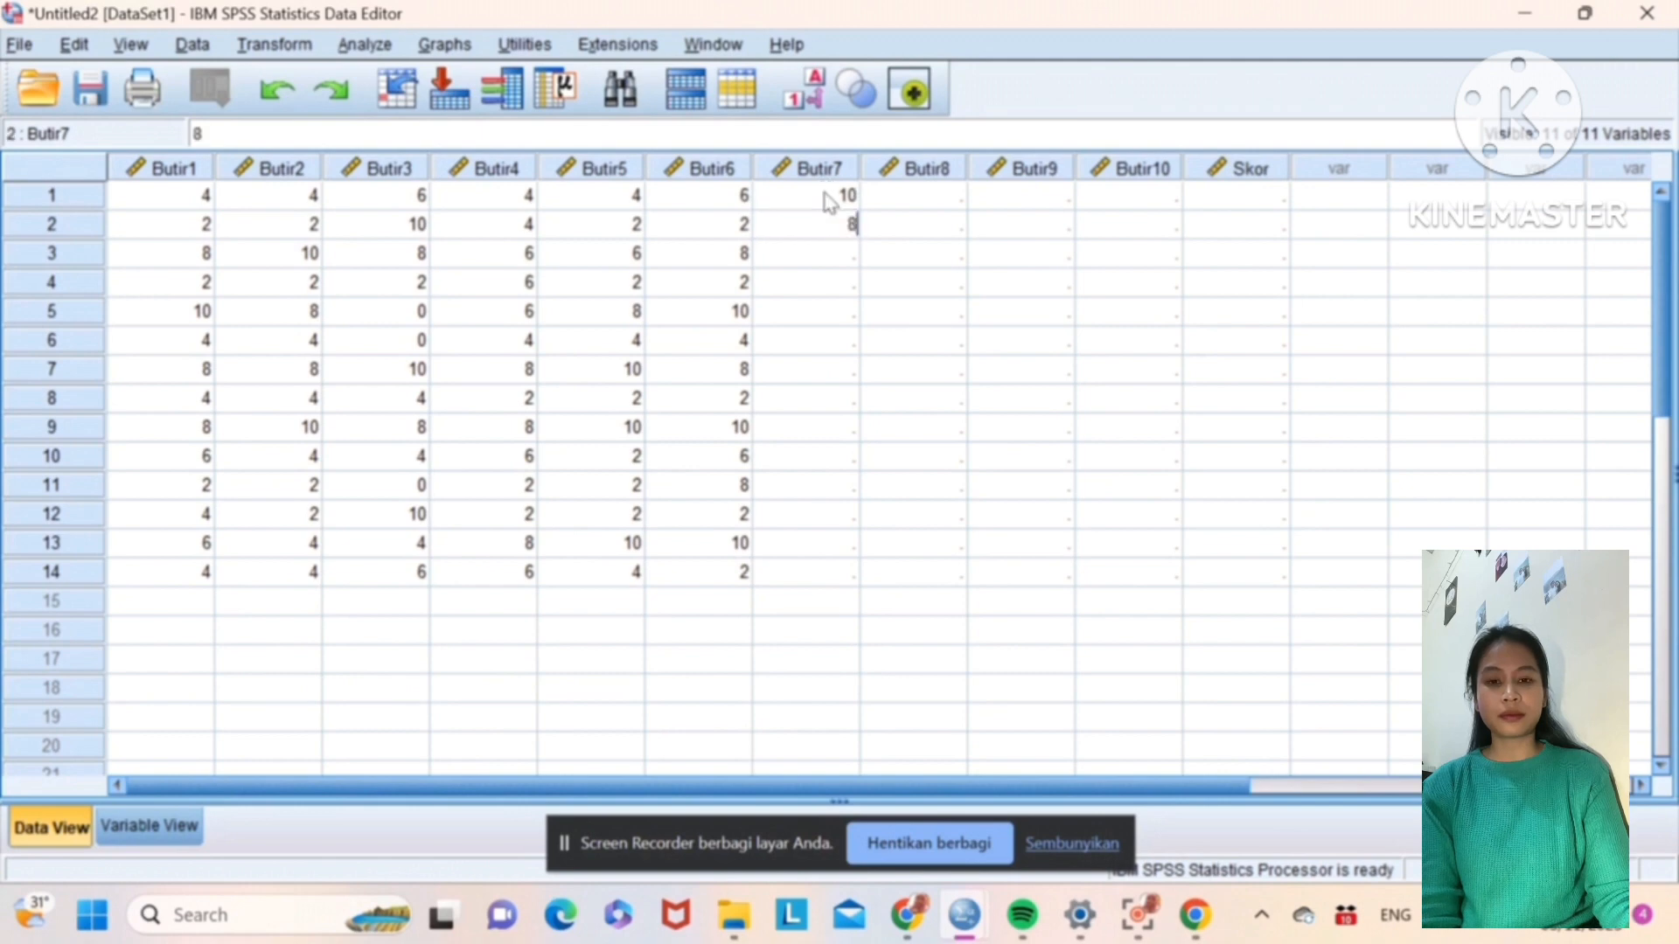
{"action": "key", "text": "Return"}
{"action": "type", "text": "10"}
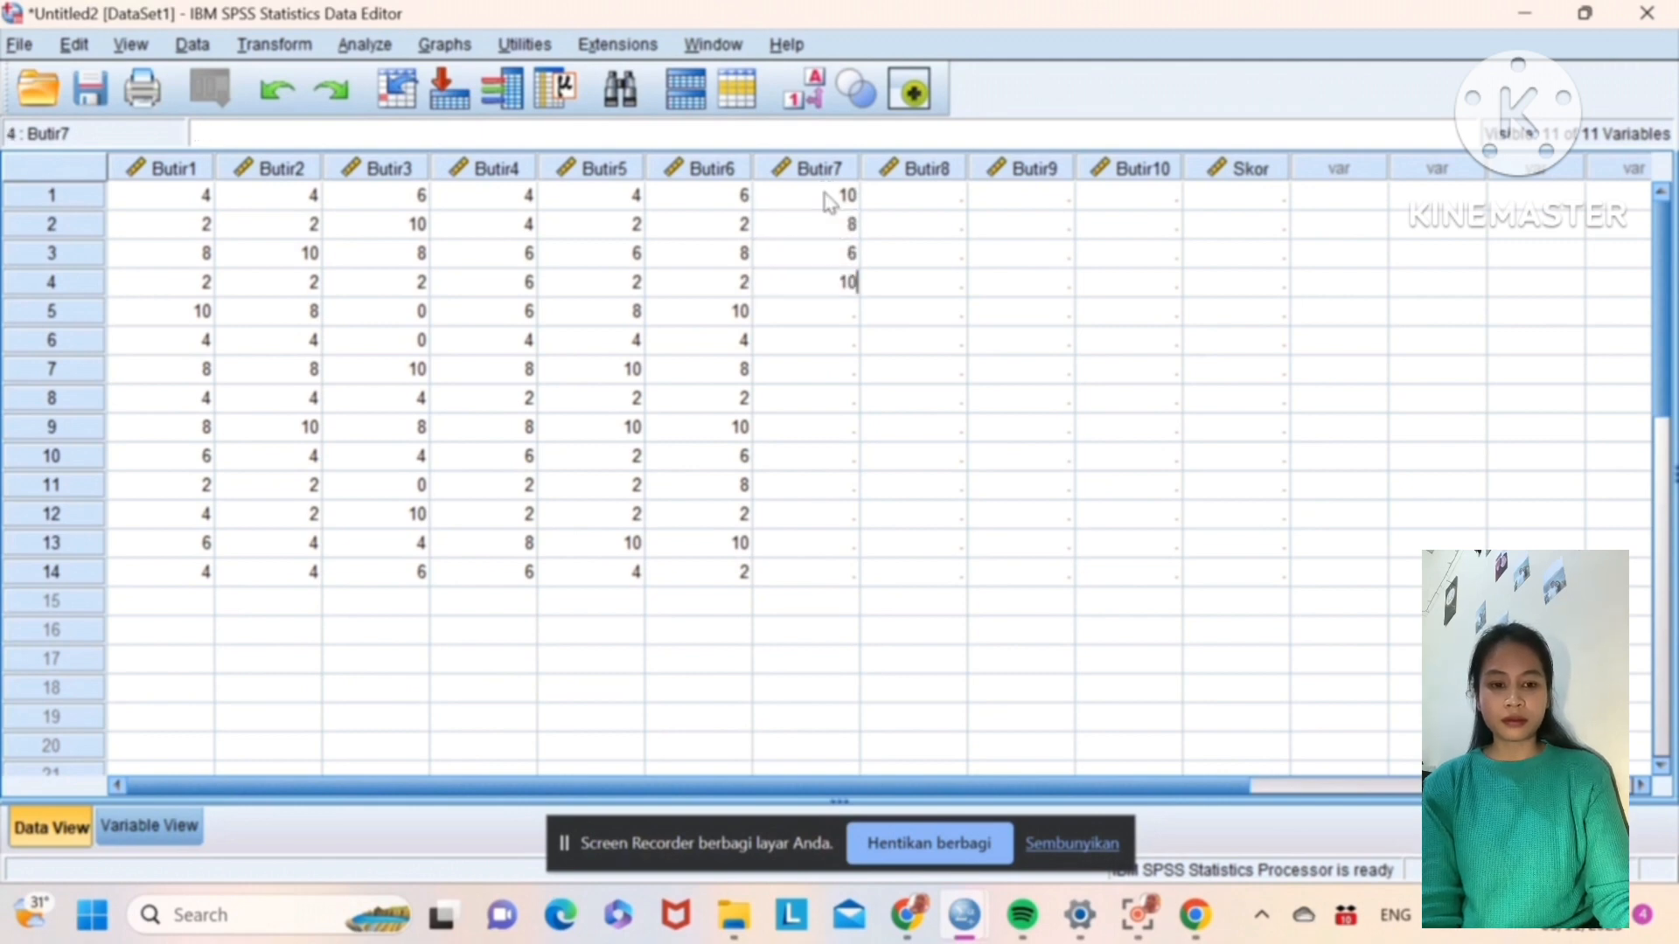
{"action": "key", "text": "Return"}
{"action": "type", "text": "0"}
{"action": "key", "text": "Return"}
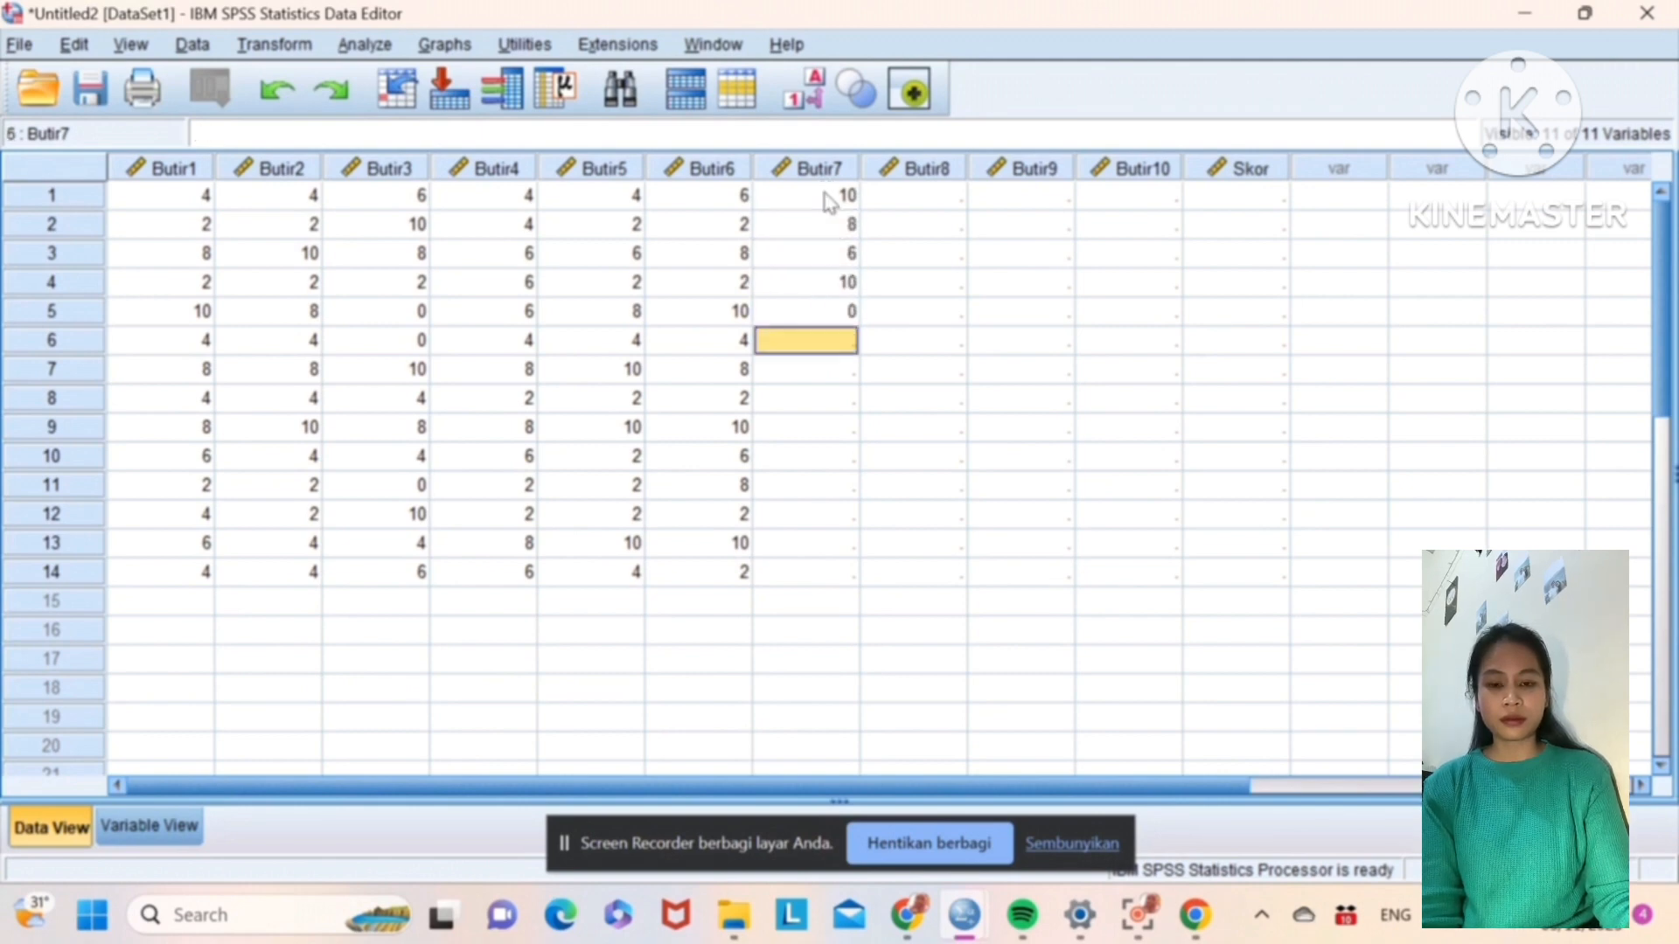
Step: Fill Butir7 rows 6 to 10 with 6, 10, 2, 8 and 4
{"action": "type", "text": "6"}
{"action": "key", "text": "Return"}
{"action": "type", "text": "10"}
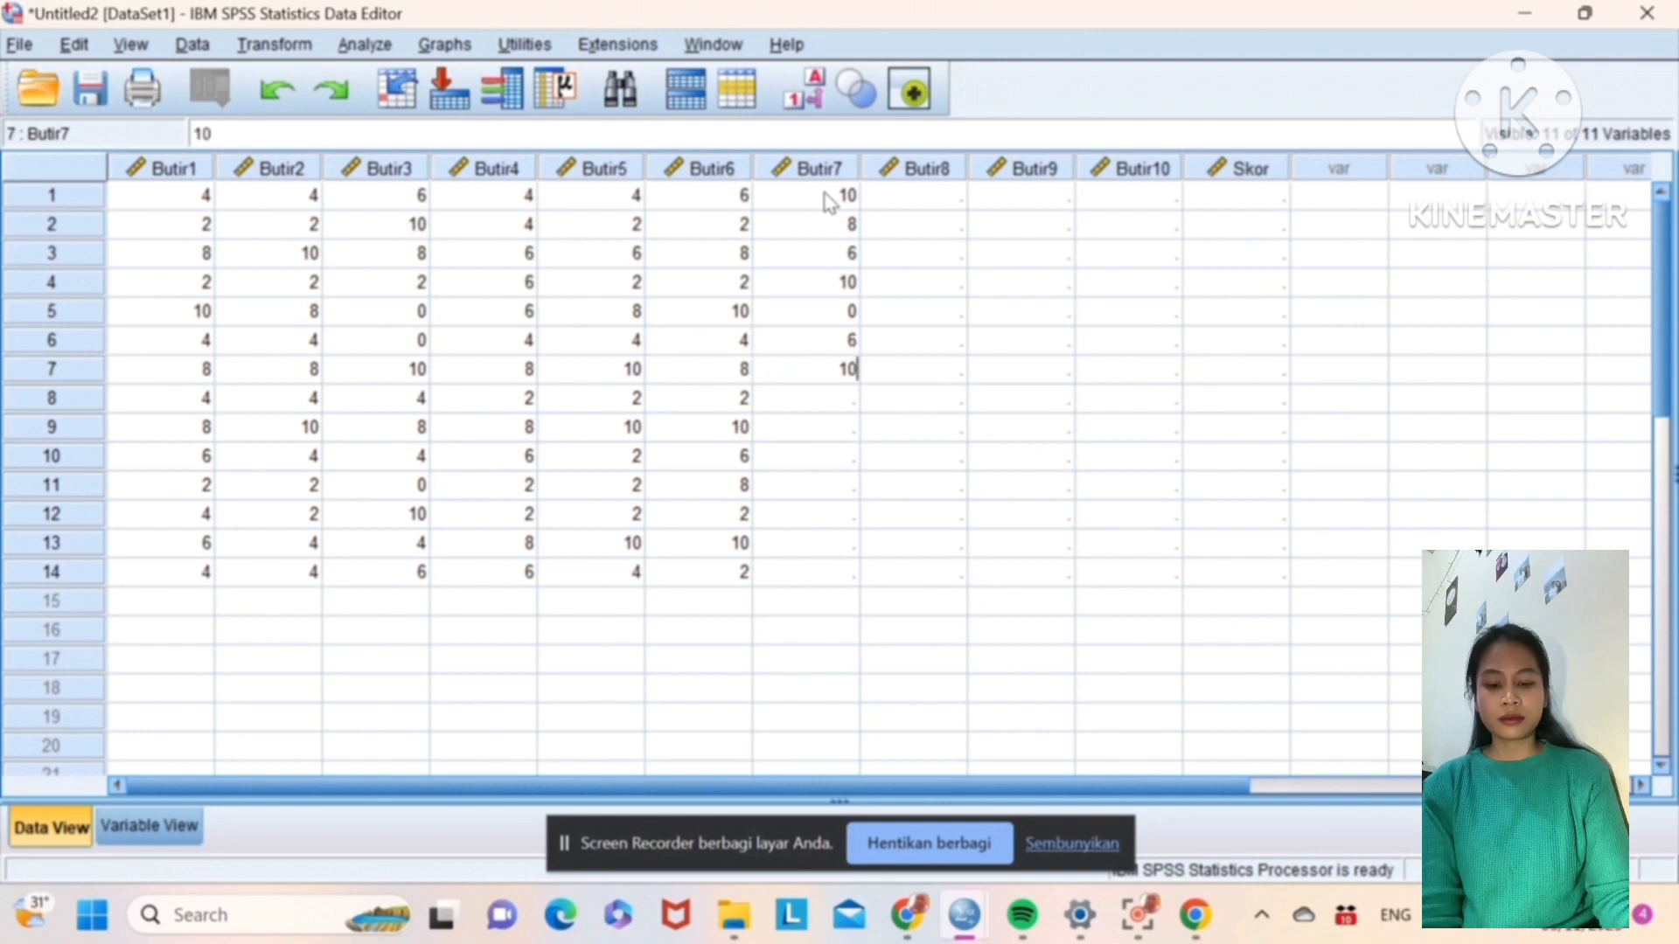
{"action": "key", "text": "Return"}
{"action": "type", "text": "2"}
{"action": "key", "text": "Return"}
{"action": "type", "text": "8"}
{"action": "key", "text": "Return"}
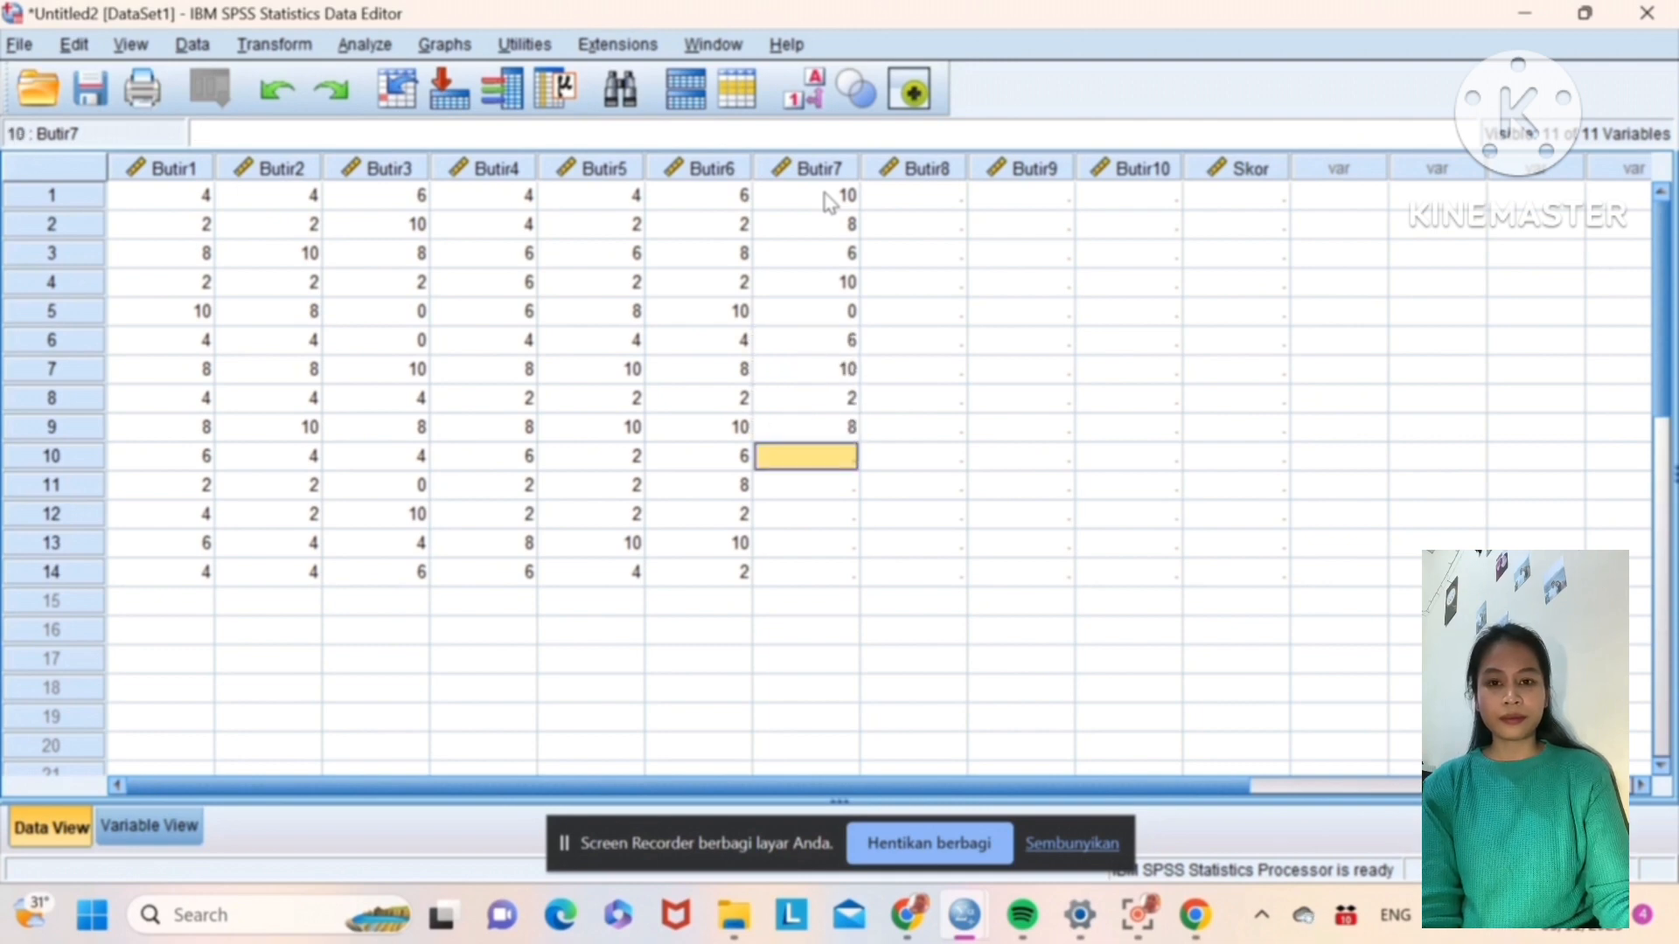
{"action": "type", "text": "4"}
{"action": "key", "text": "Return"}
Step: Fill Butir7 rows 11 to 14 with 4, 2, 10 and 8
{"action": "type", "text": "4"}
{"action": "key", "text": "Return"}
{"action": "type", "text": "2"}
{"action": "key", "text": "Return"}
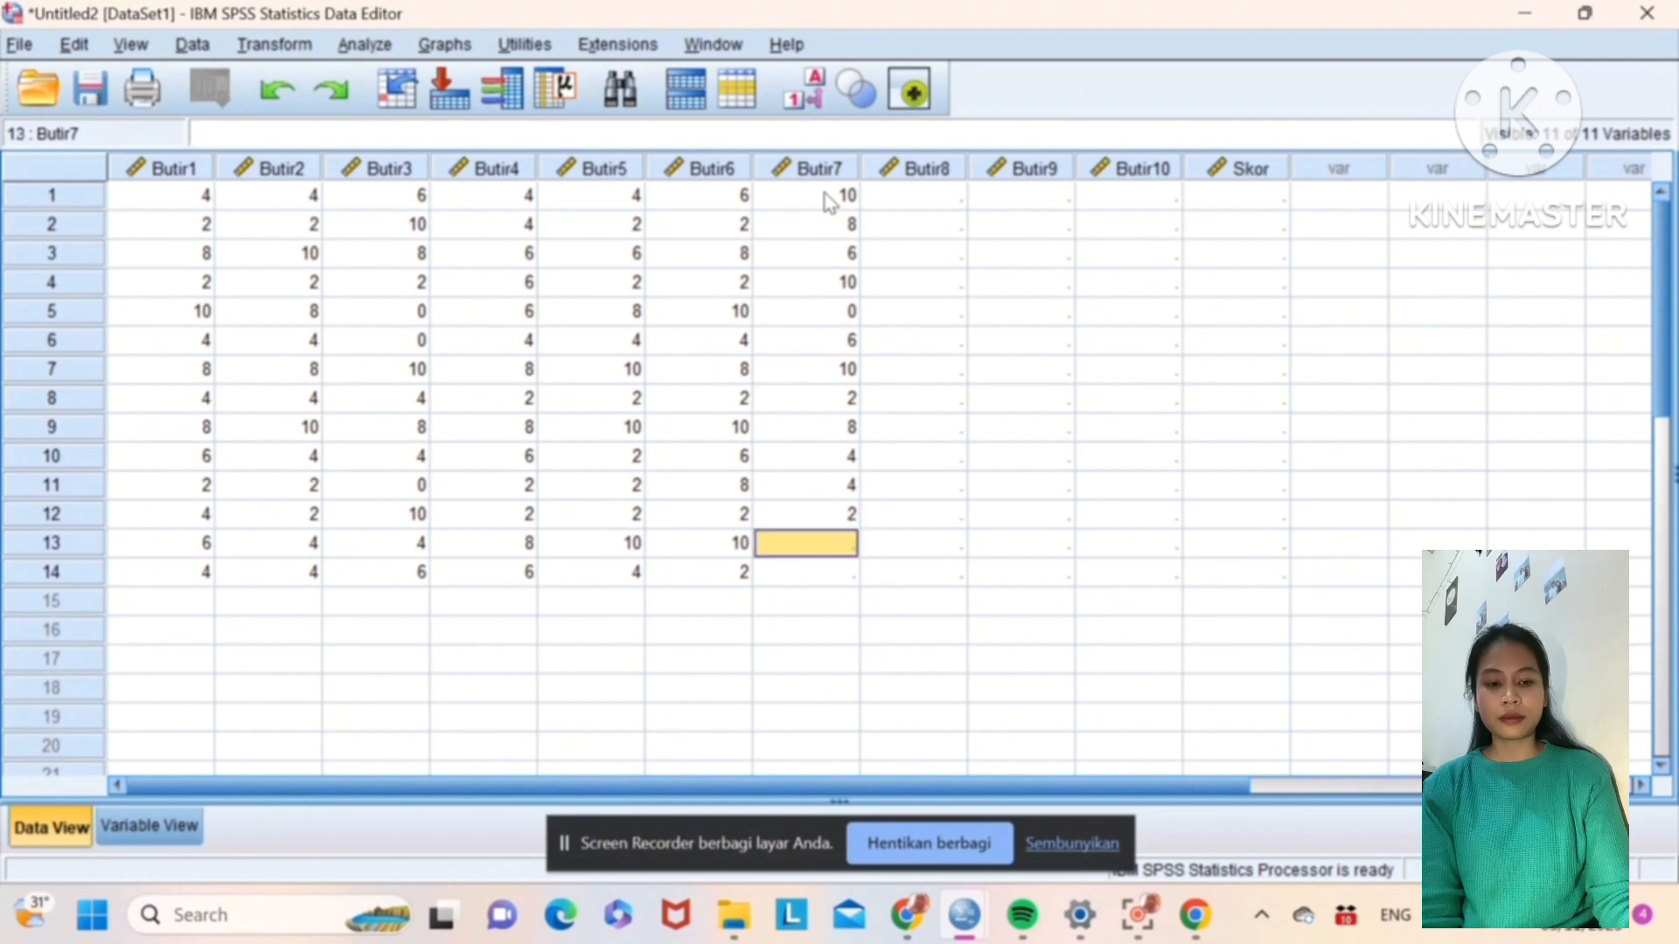
{"action": "type", "text": "10"}
{"action": "key", "text": "Return"}
{"action": "type", "text": "8"}
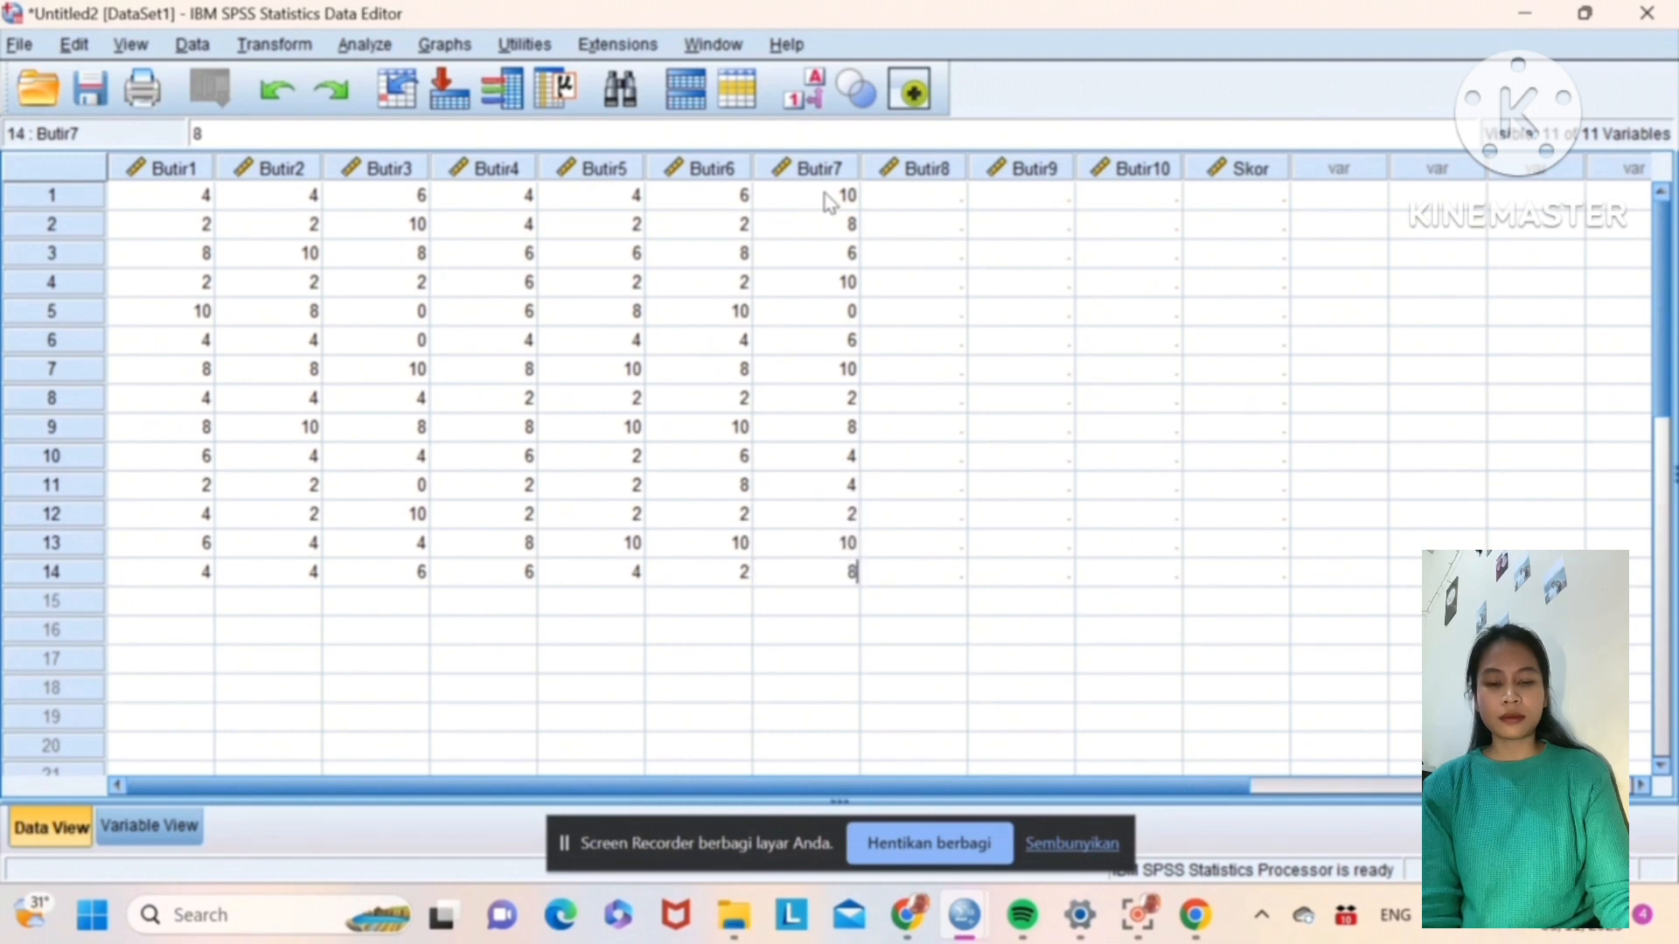
Step: Fill Butir8 rows 1 to 5 with 10, 8, 4, 10 and 10
{"action": "left_click", "coordinate": [921, 197]}
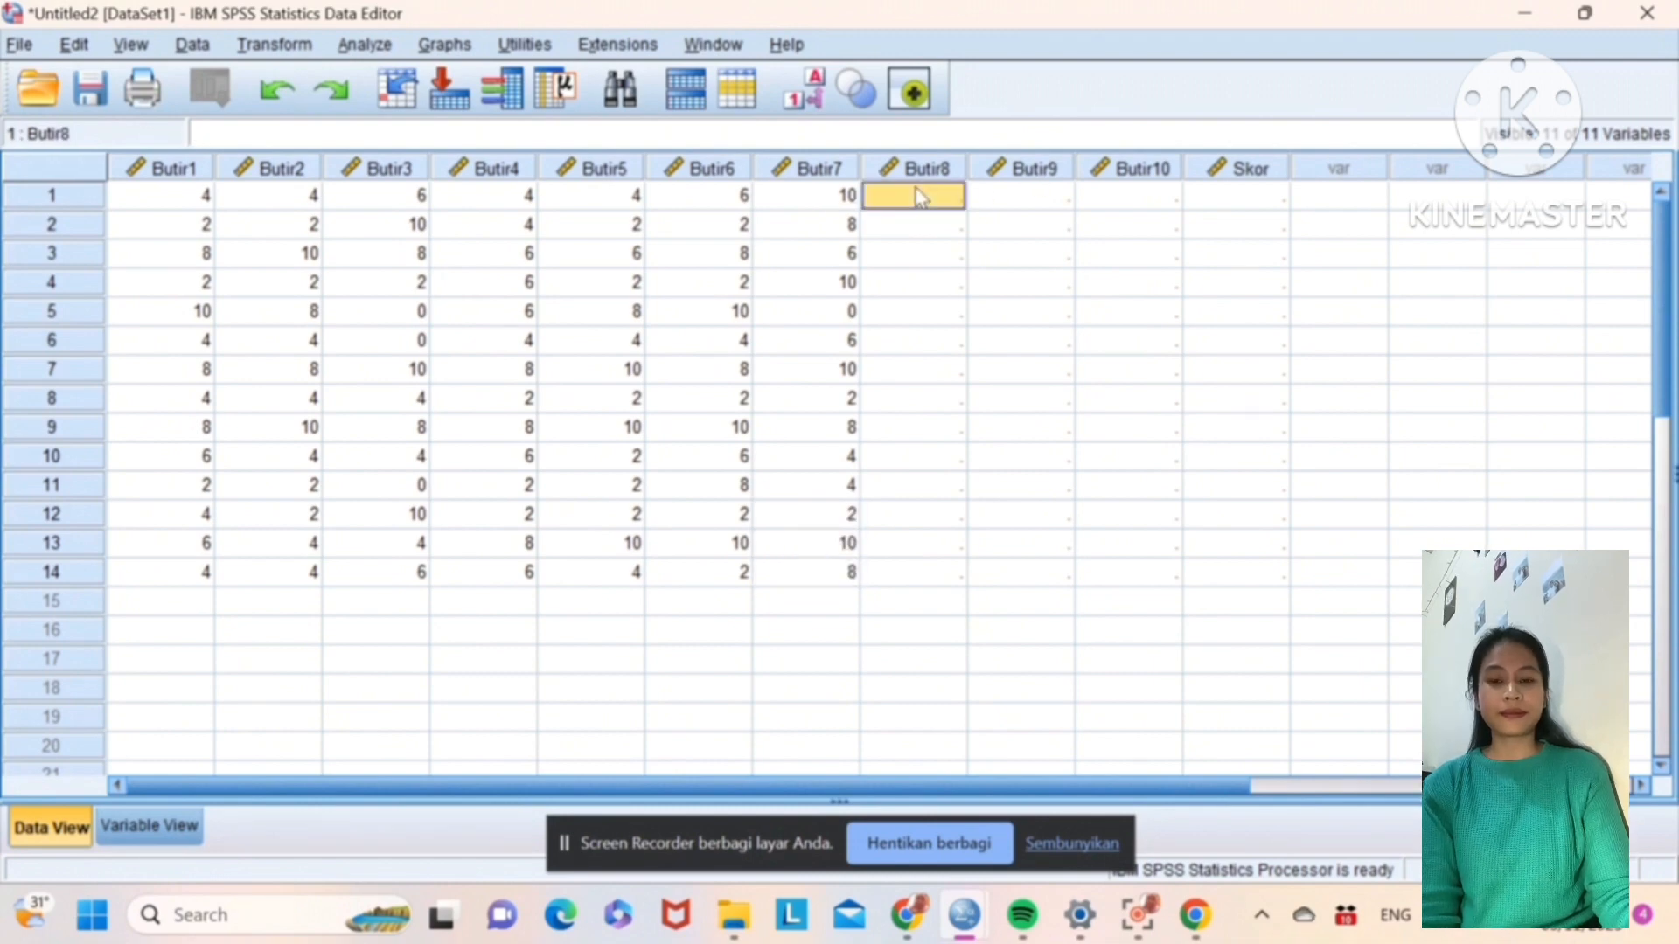
{"action": "type", "text": "10"}
{"action": "key", "text": "Return"}
{"action": "type", "text": "8"}
{"action": "key", "text": "Return"}
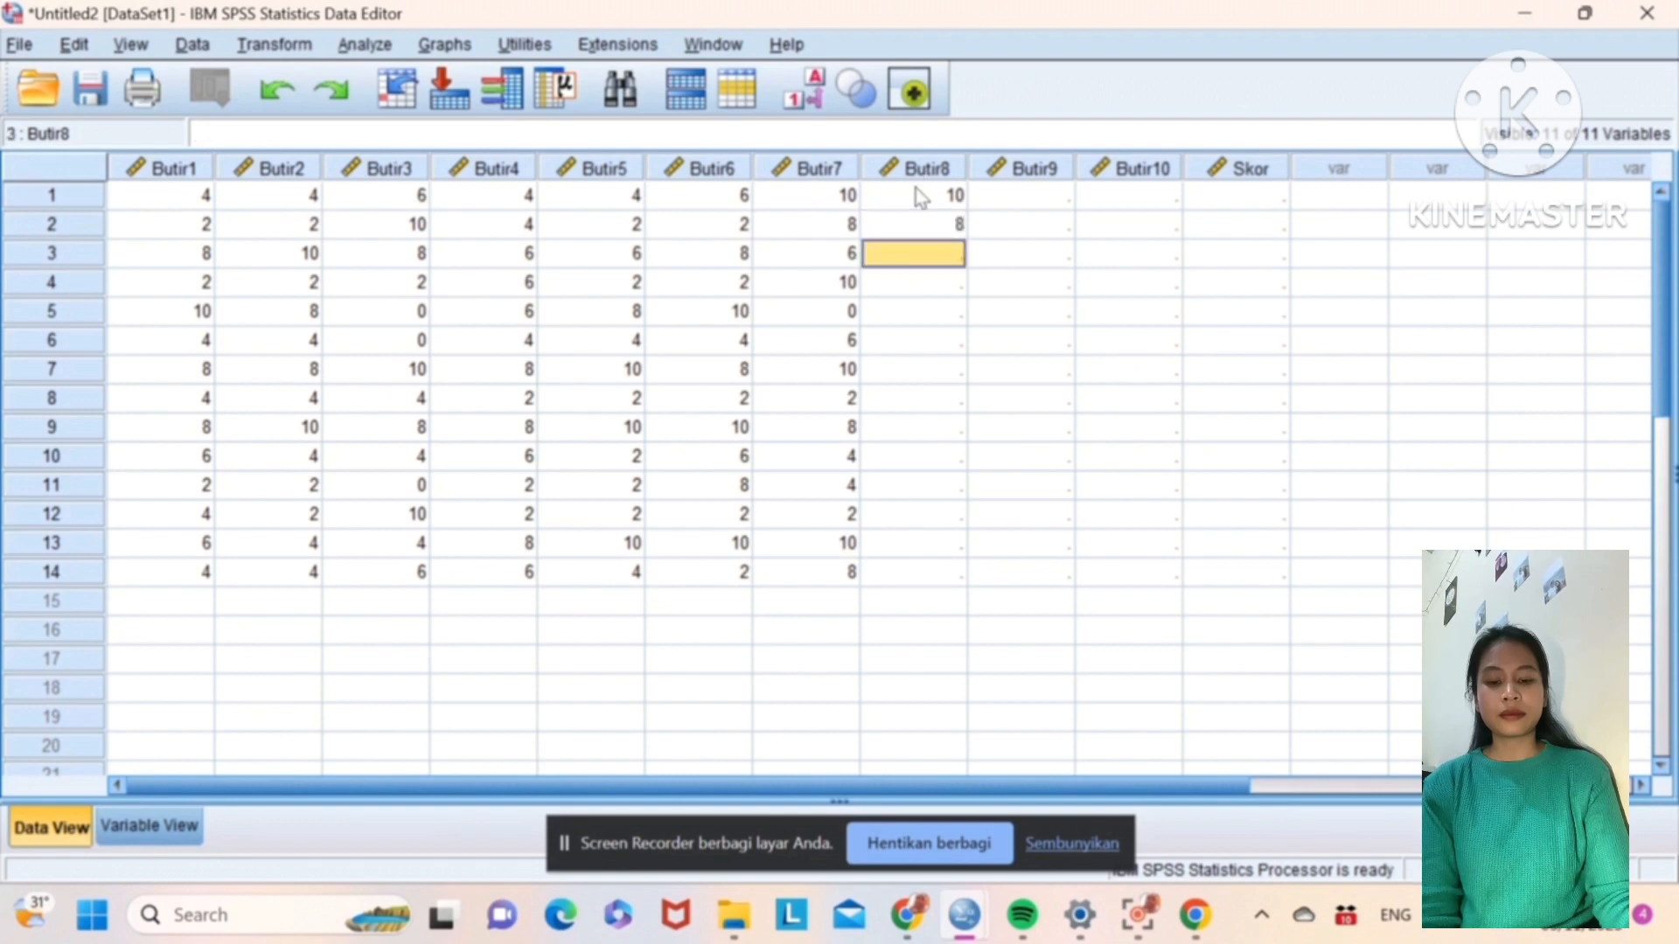
{"action": "type", "text": "4"}
{"action": "key", "text": "Return"}
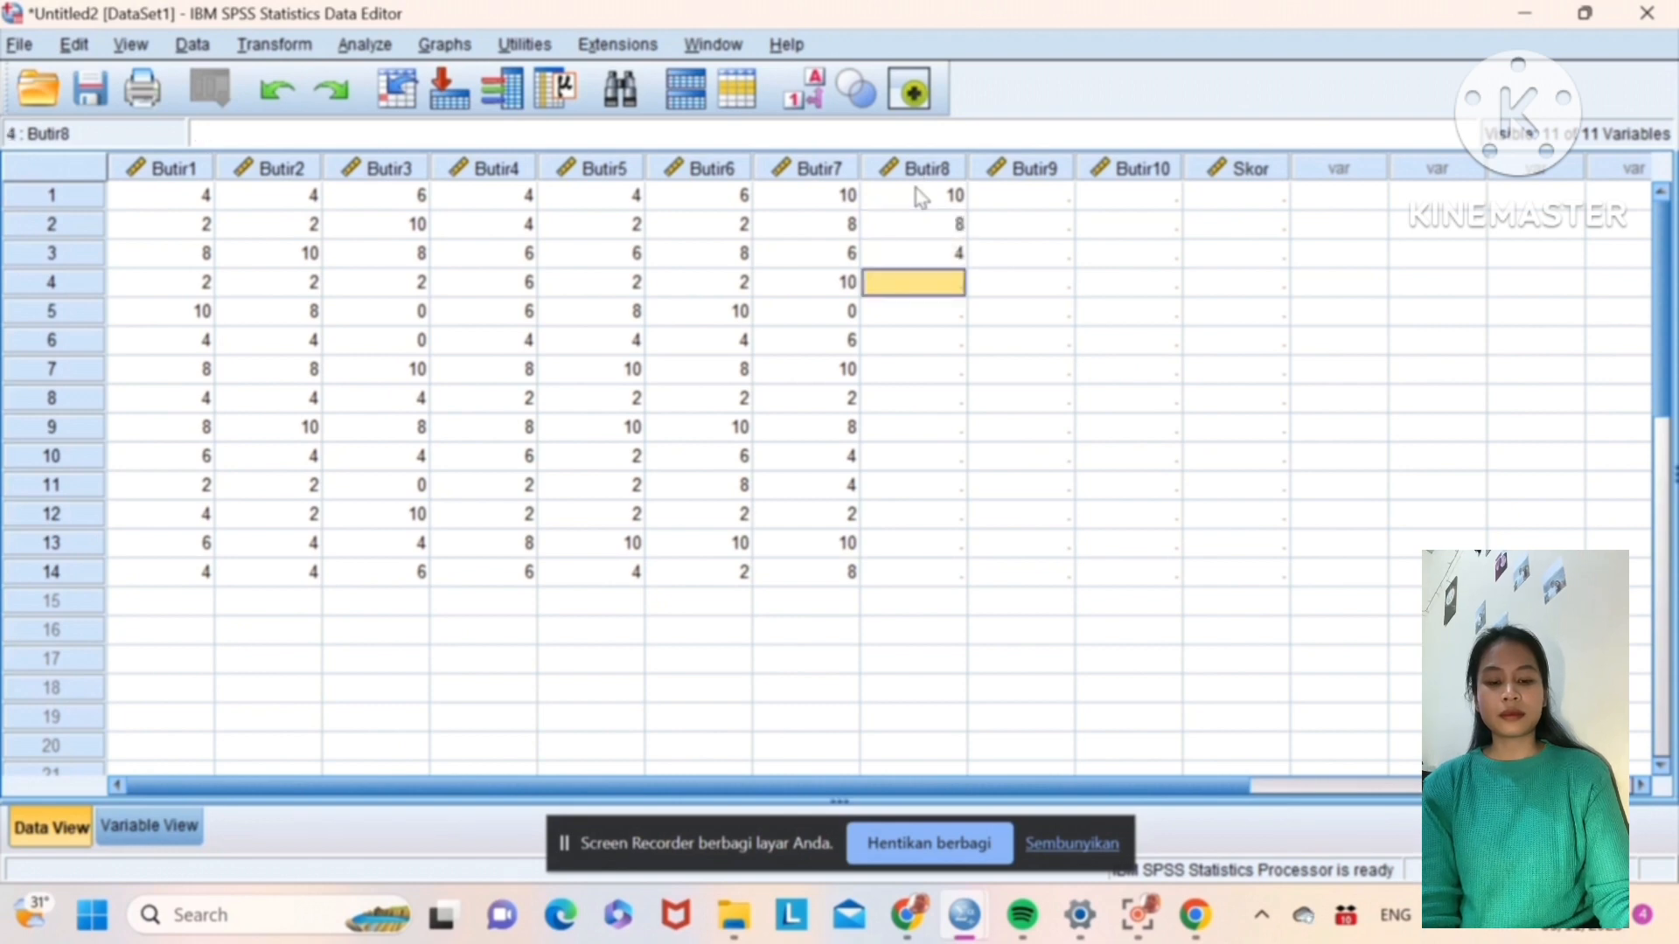
{"action": "type", "text": "10"}
{"action": "key", "text": "Return"}
{"action": "type", "text": "1"}
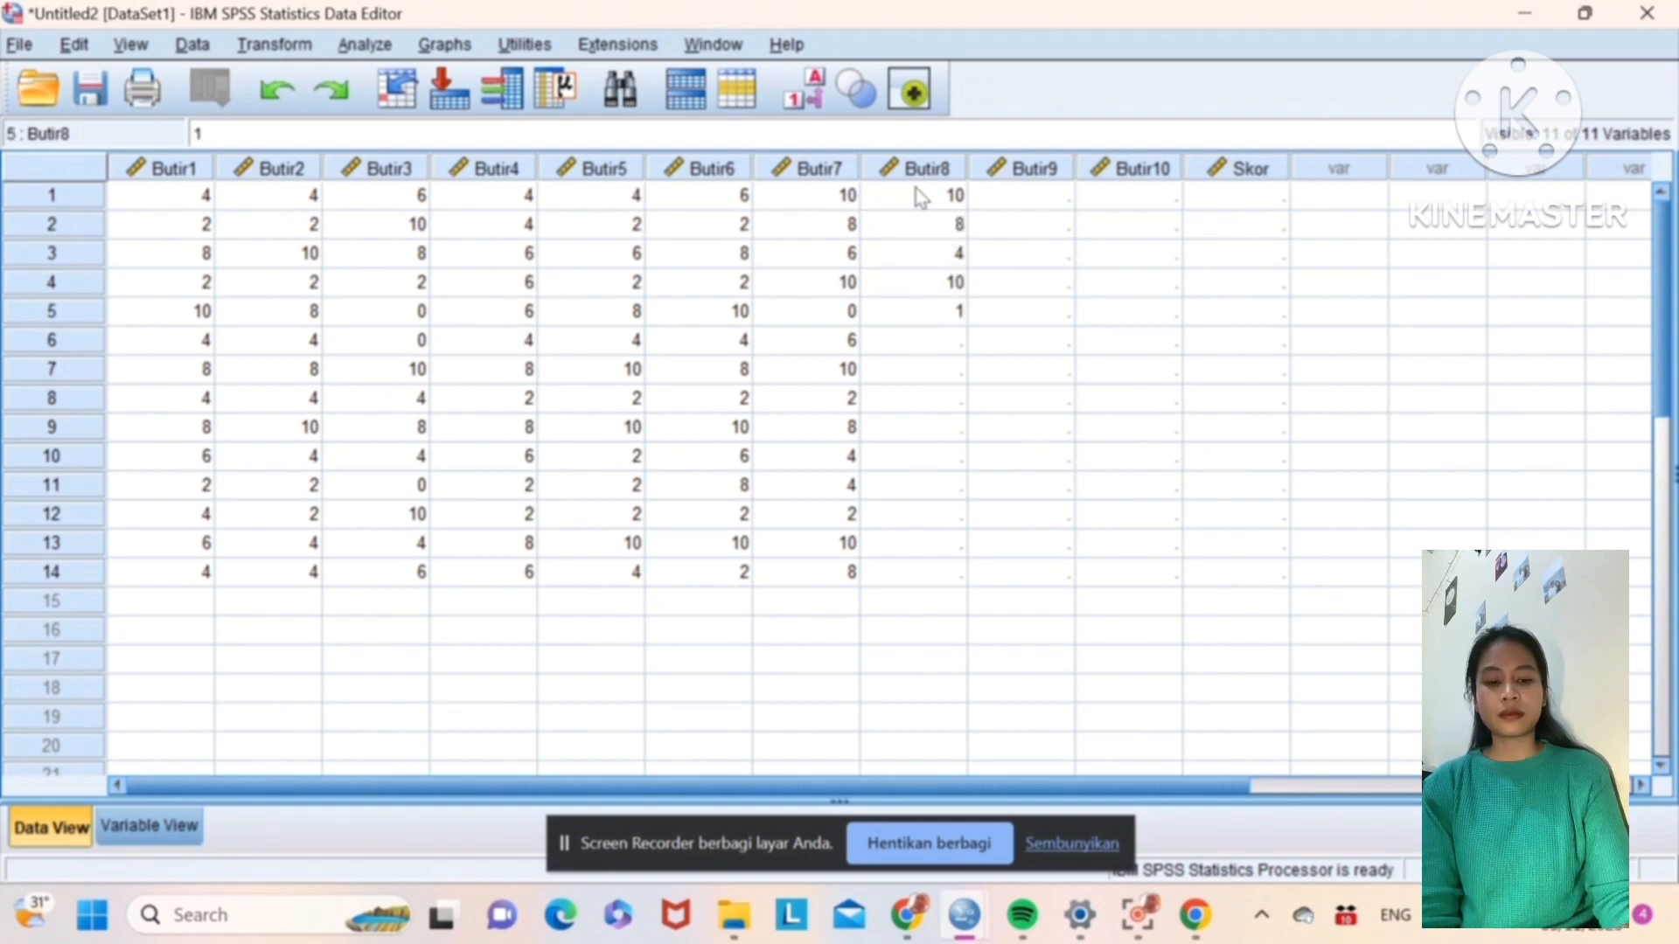
{"action": "type", "text": "0"}
{"action": "key", "text": "Return"}
Step: Fill Butir8 rows 6 to 10 with 4, 6, 2, 4 and 4
{"action": "type", "text": "4"}
{"action": "key", "text": "Return"}
{"action": "type", "text": "6"}
{"action": "key", "text": "Return"}
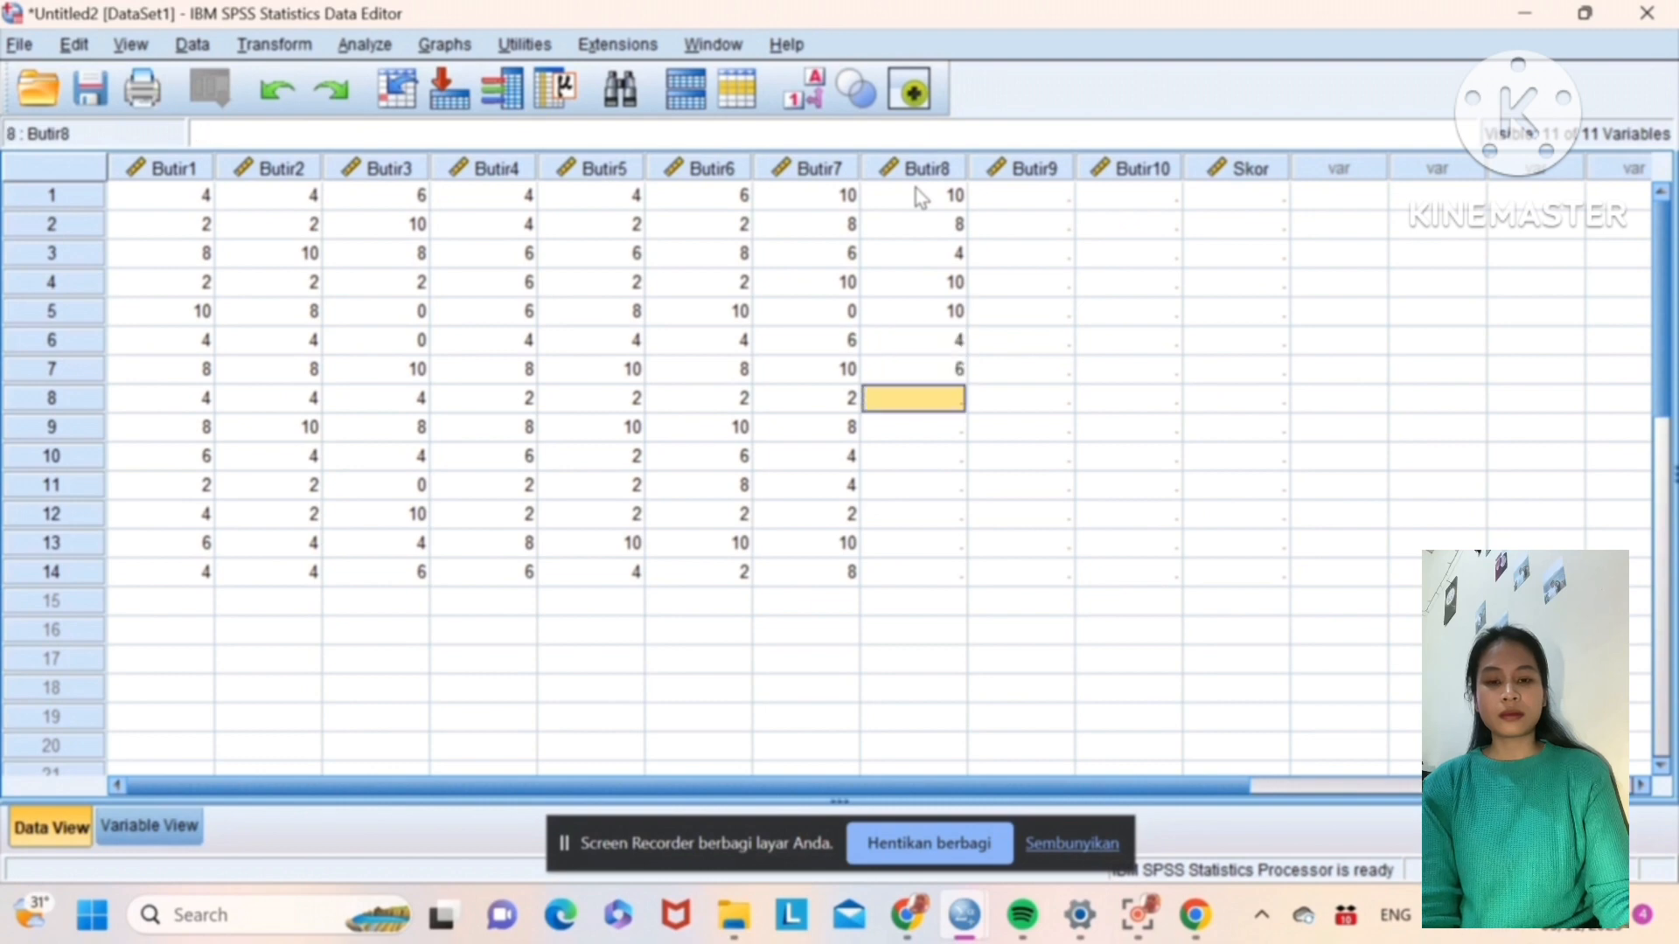
{"action": "type", "text": "2"}
{"action": "key", "text": "Return"}
{"action": "type", "text": "4"}
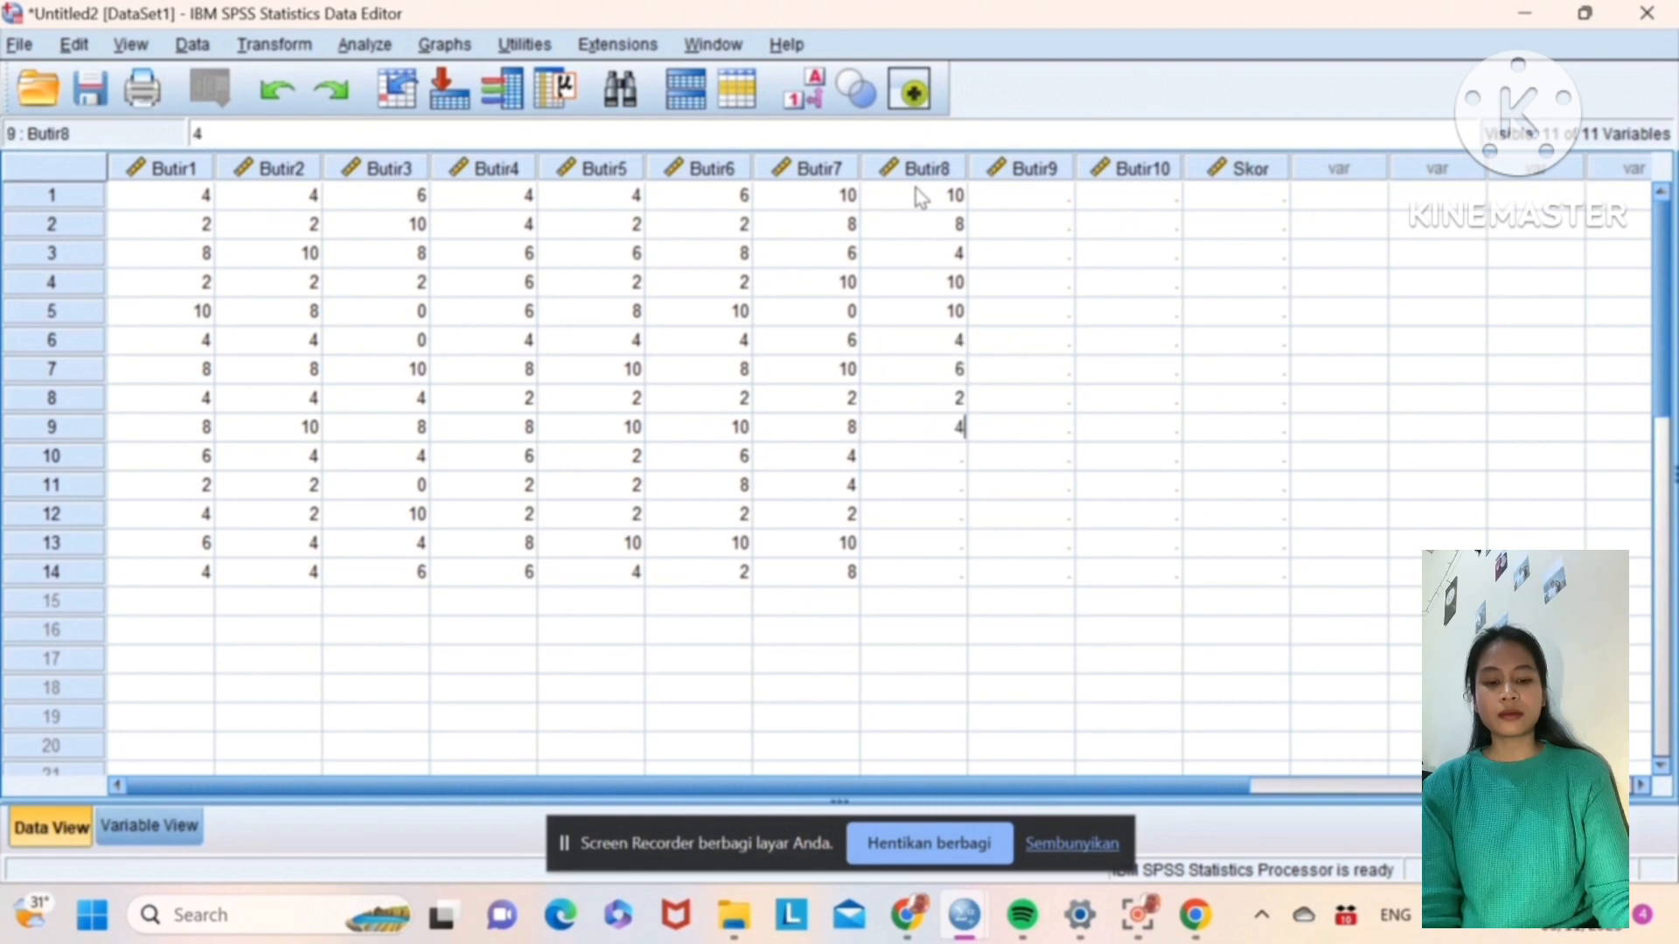
{"action": "key", "text": "Return"}
{"action": "type", "text": "4"}
{"action": "key", "text": "Return"}
Step: Fill Butir8 rows 11 to 14 with 2, 2, 4 and 6
{"action": "type", "text": "2"}
{"action": "key", "text": "Return"}
{"action": "type", "text": "2"}
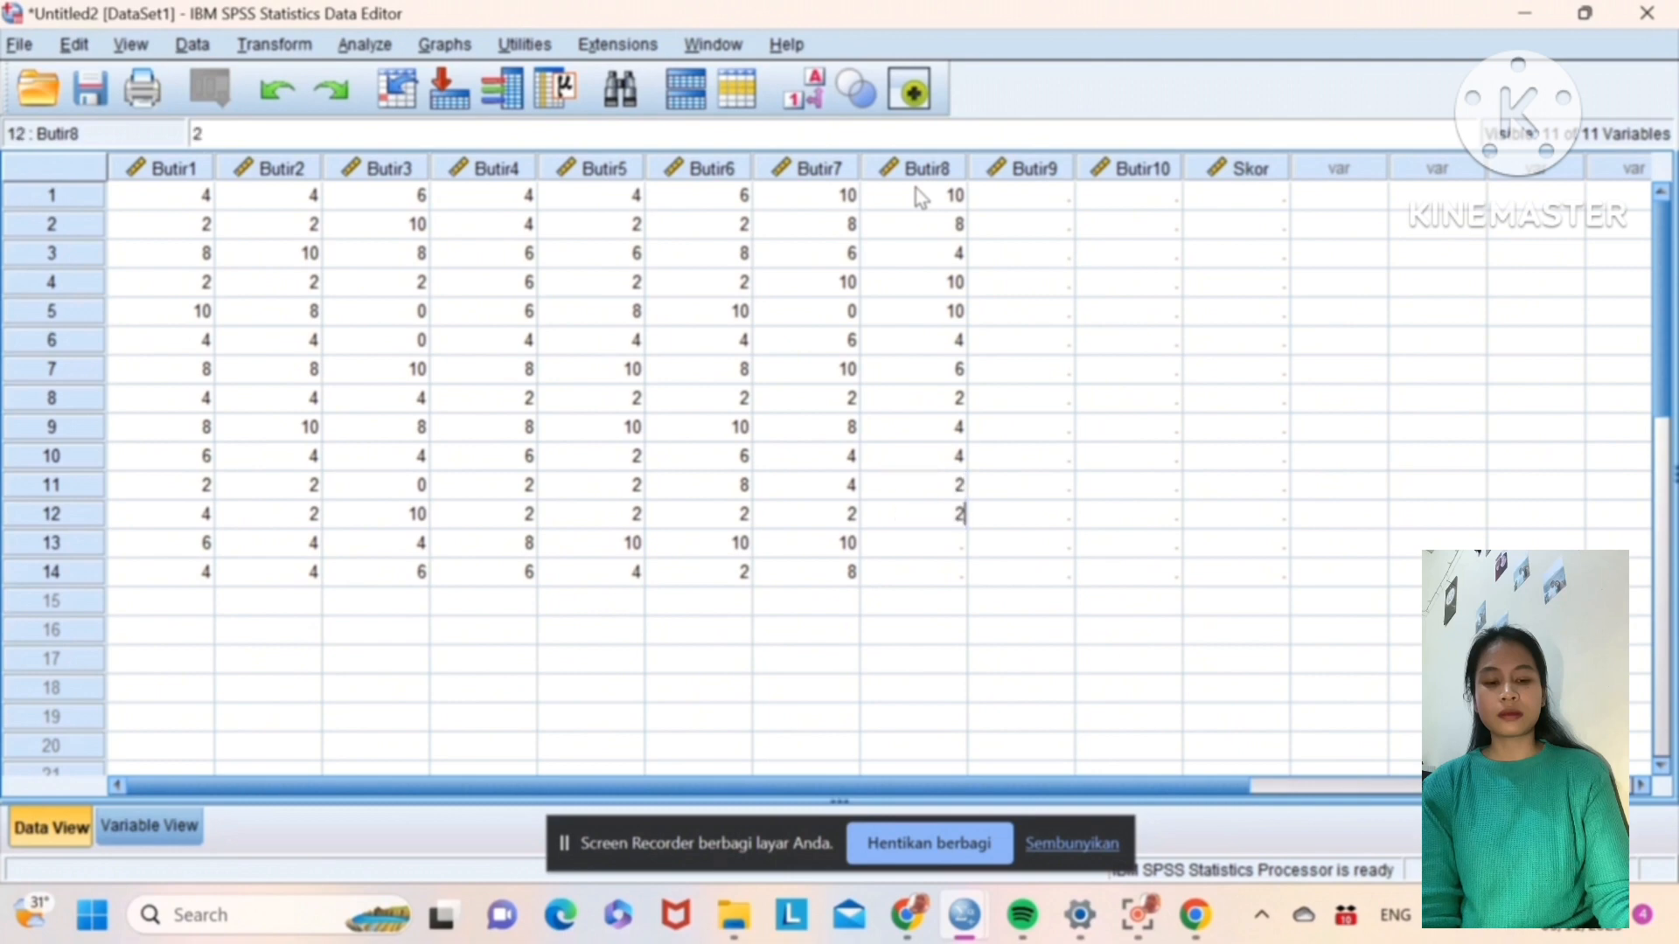
{"action": "key", "text": "Return"}
{"action": "type", "text": "4"}
{"action": "key", "text": "Return"}
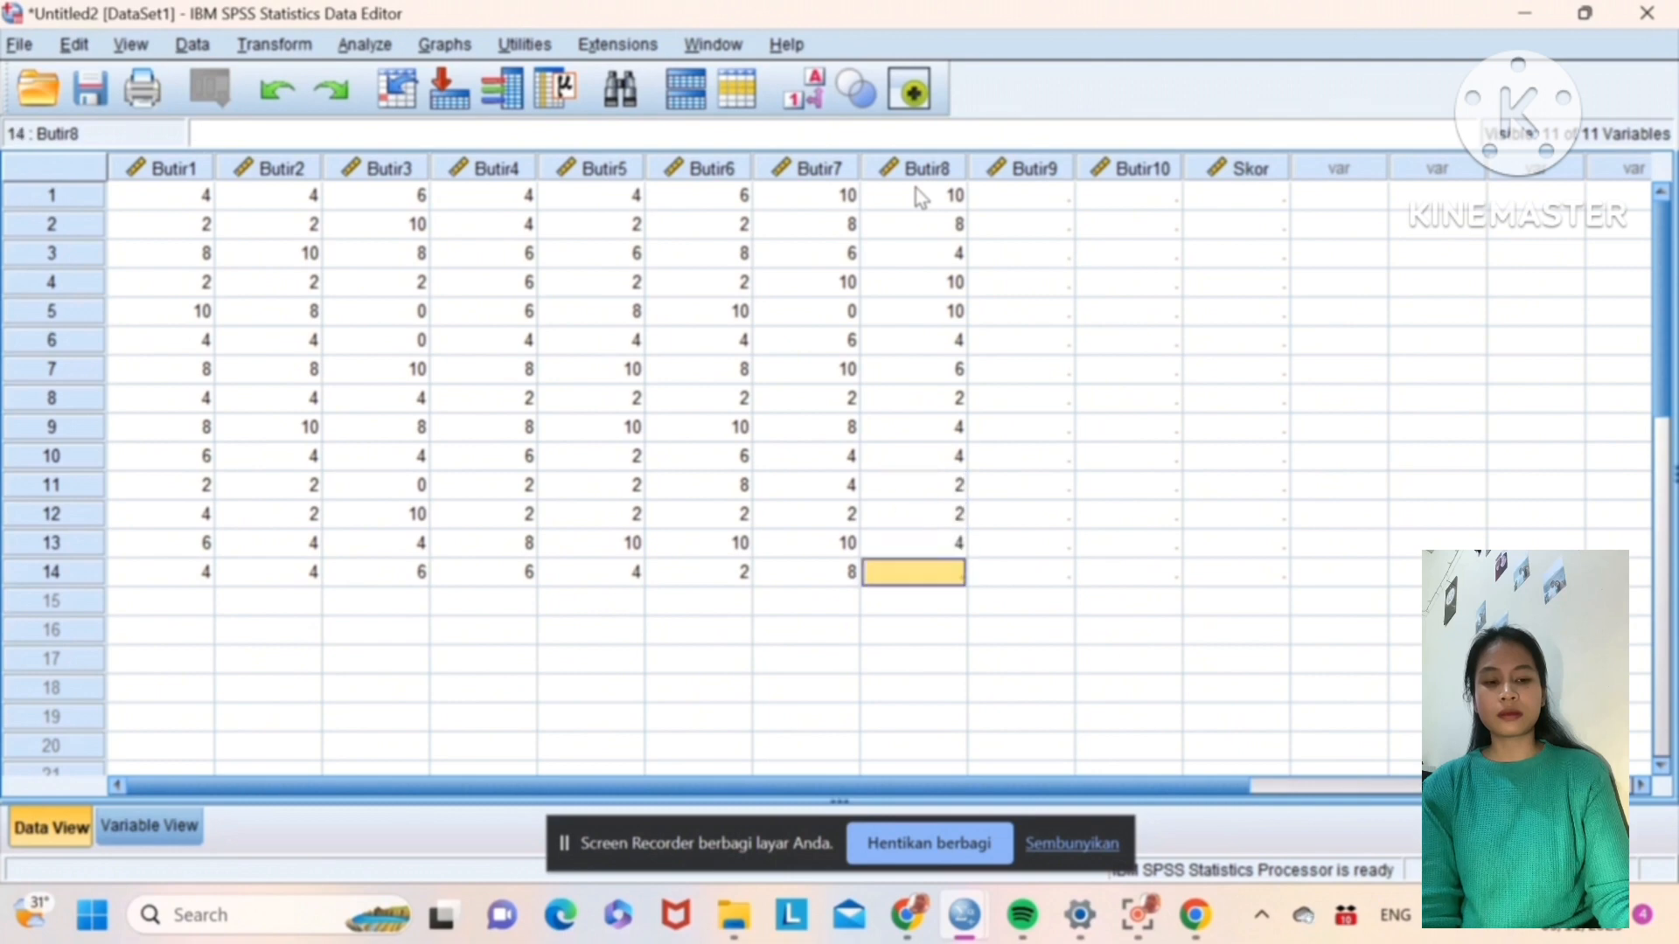
{"action": "type", "text": "6"}
Step: Fill Butir9 rows 1 to 4 with 6, 2, 6 and 4
{"action": "left_click", "coordinate": [1020, 208]}
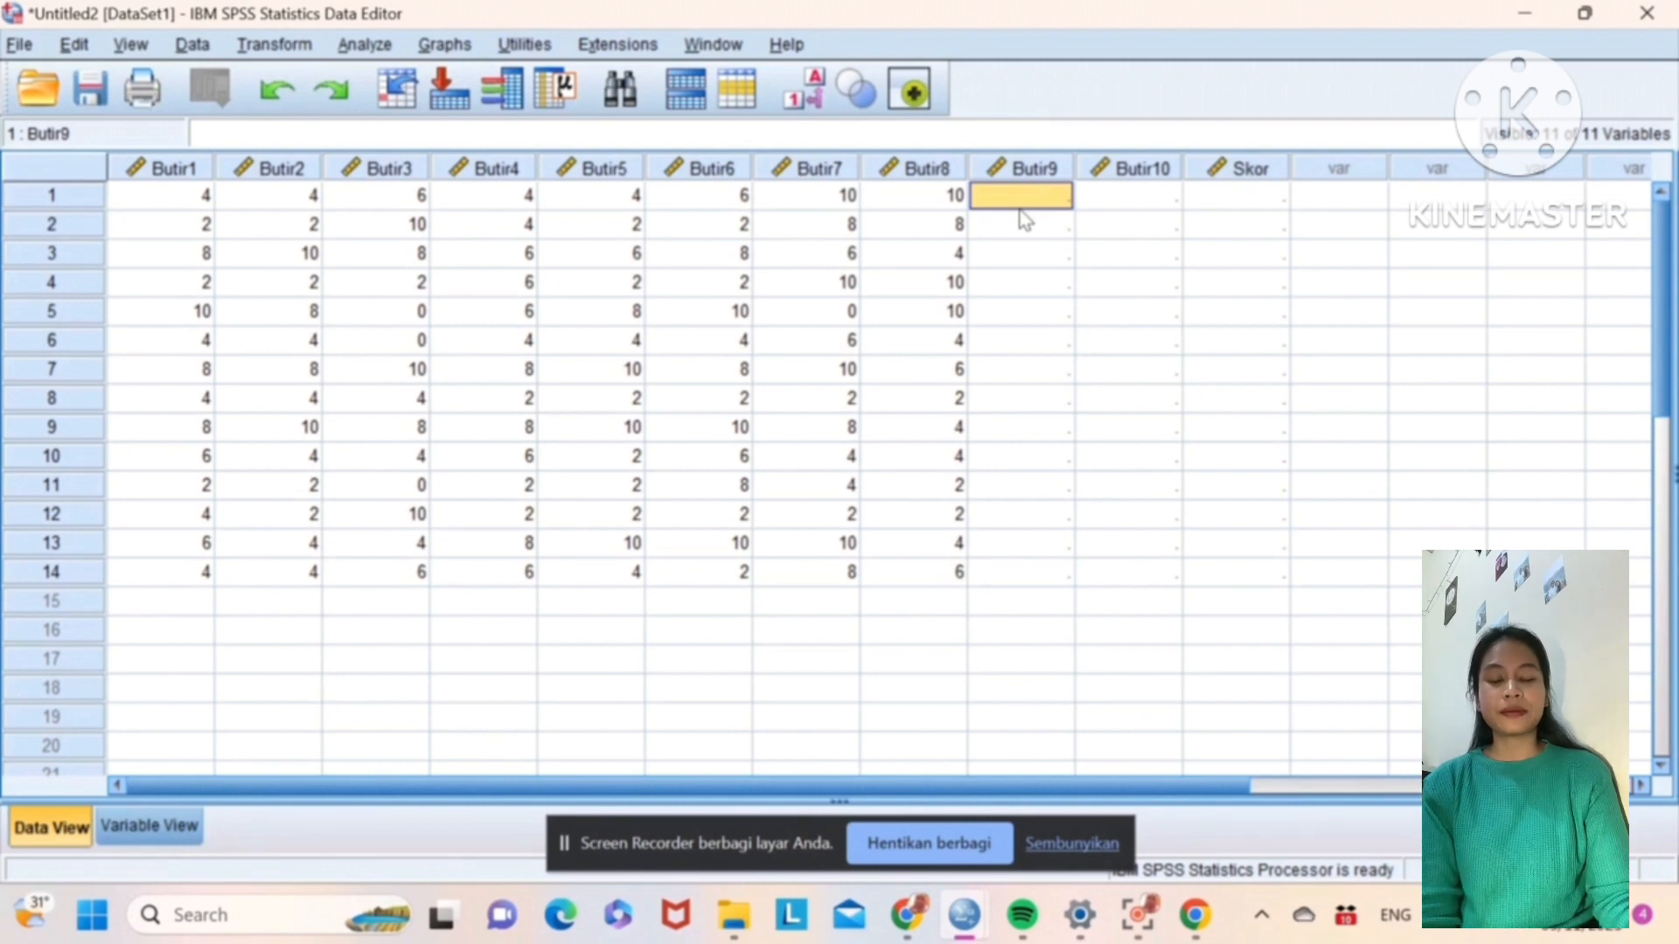
{"action": "type", "text": "6"}
{"action": "key", "text": "Return"}
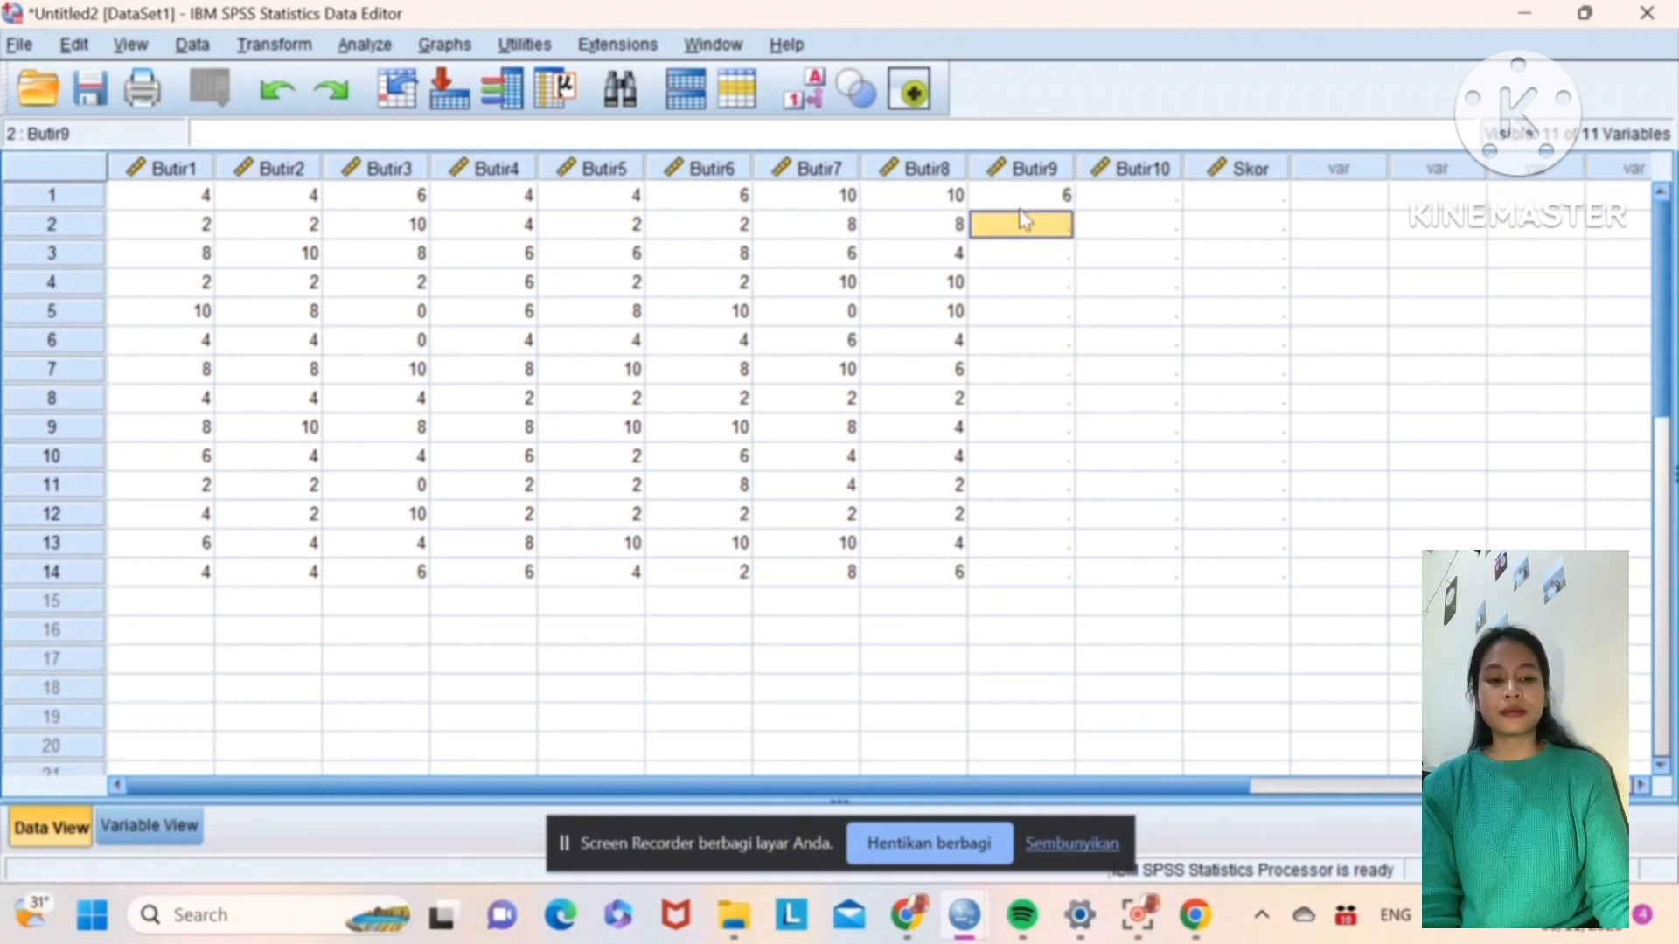
{"action": "type", "text": "2"}
{"action": "key", "text": "Return"}
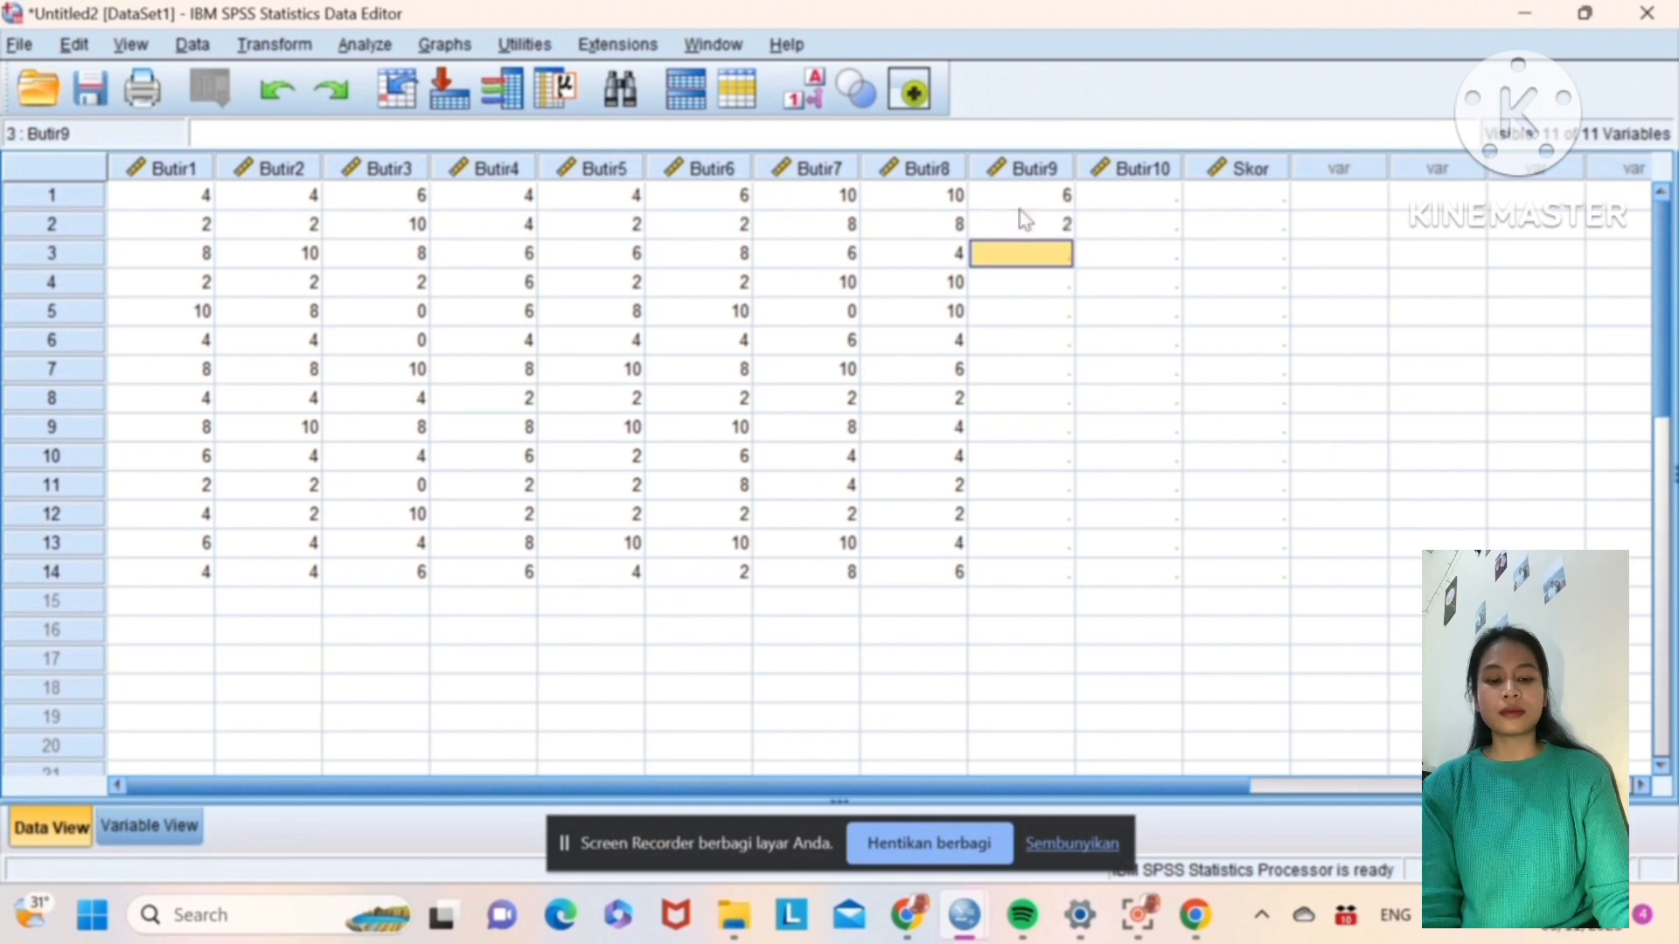
{"action": "type", "text": "6"}
{"action": "key", "text": "Return"}
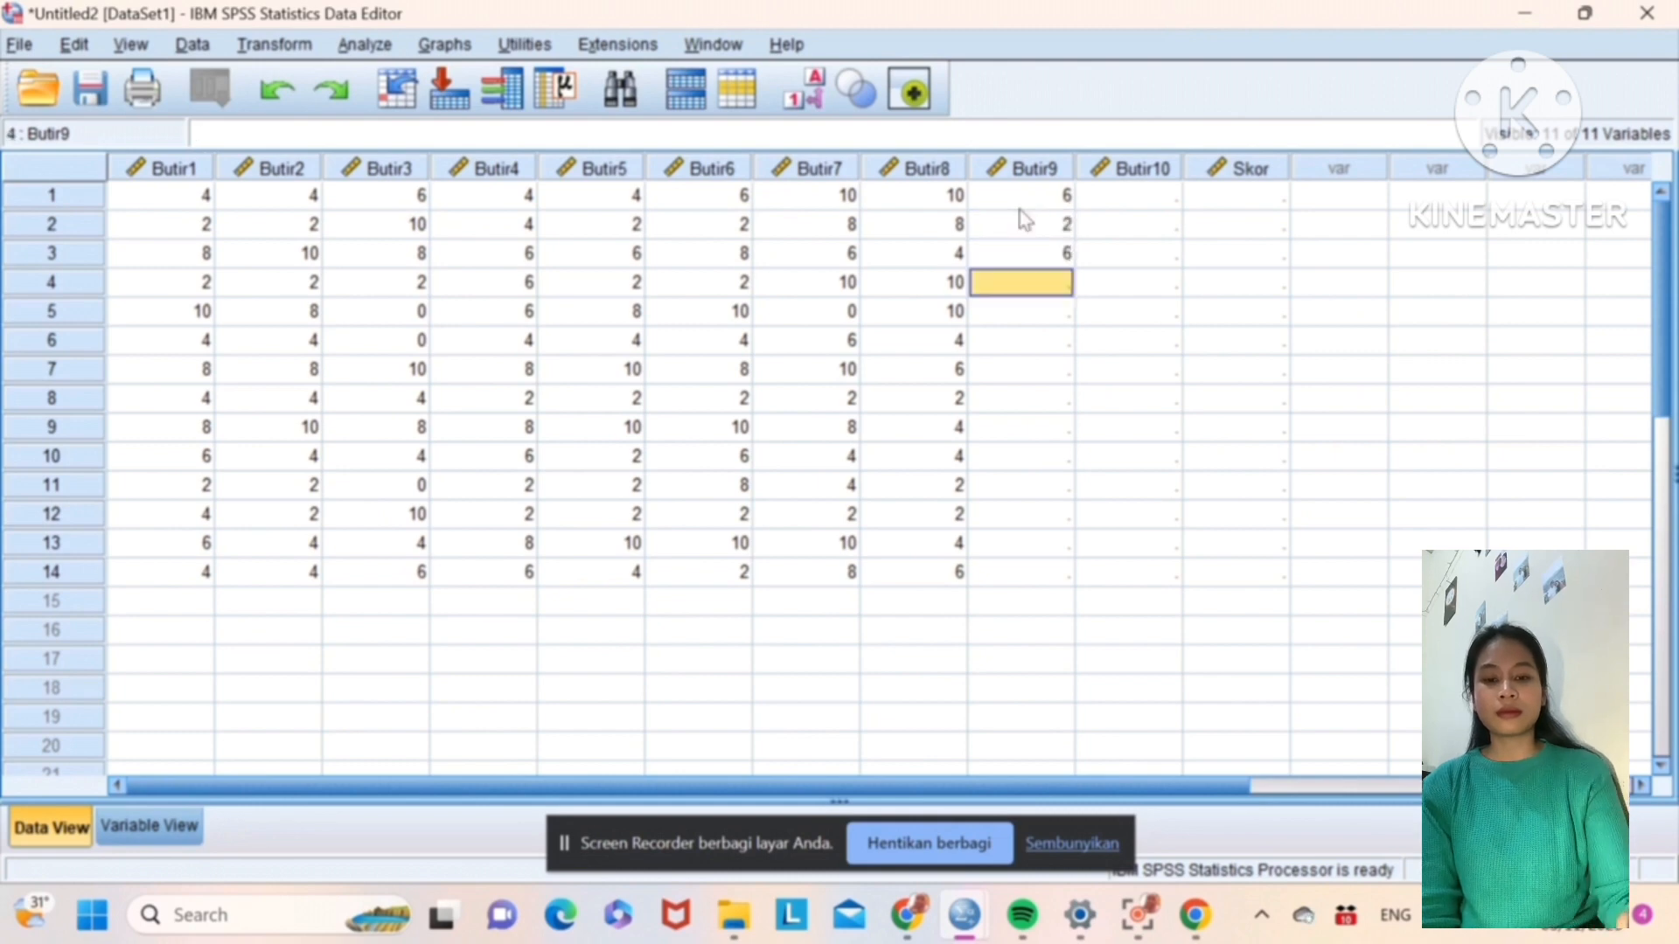
{"action": "type", "text": "4"}
{"action": "key", "text": "Return"}
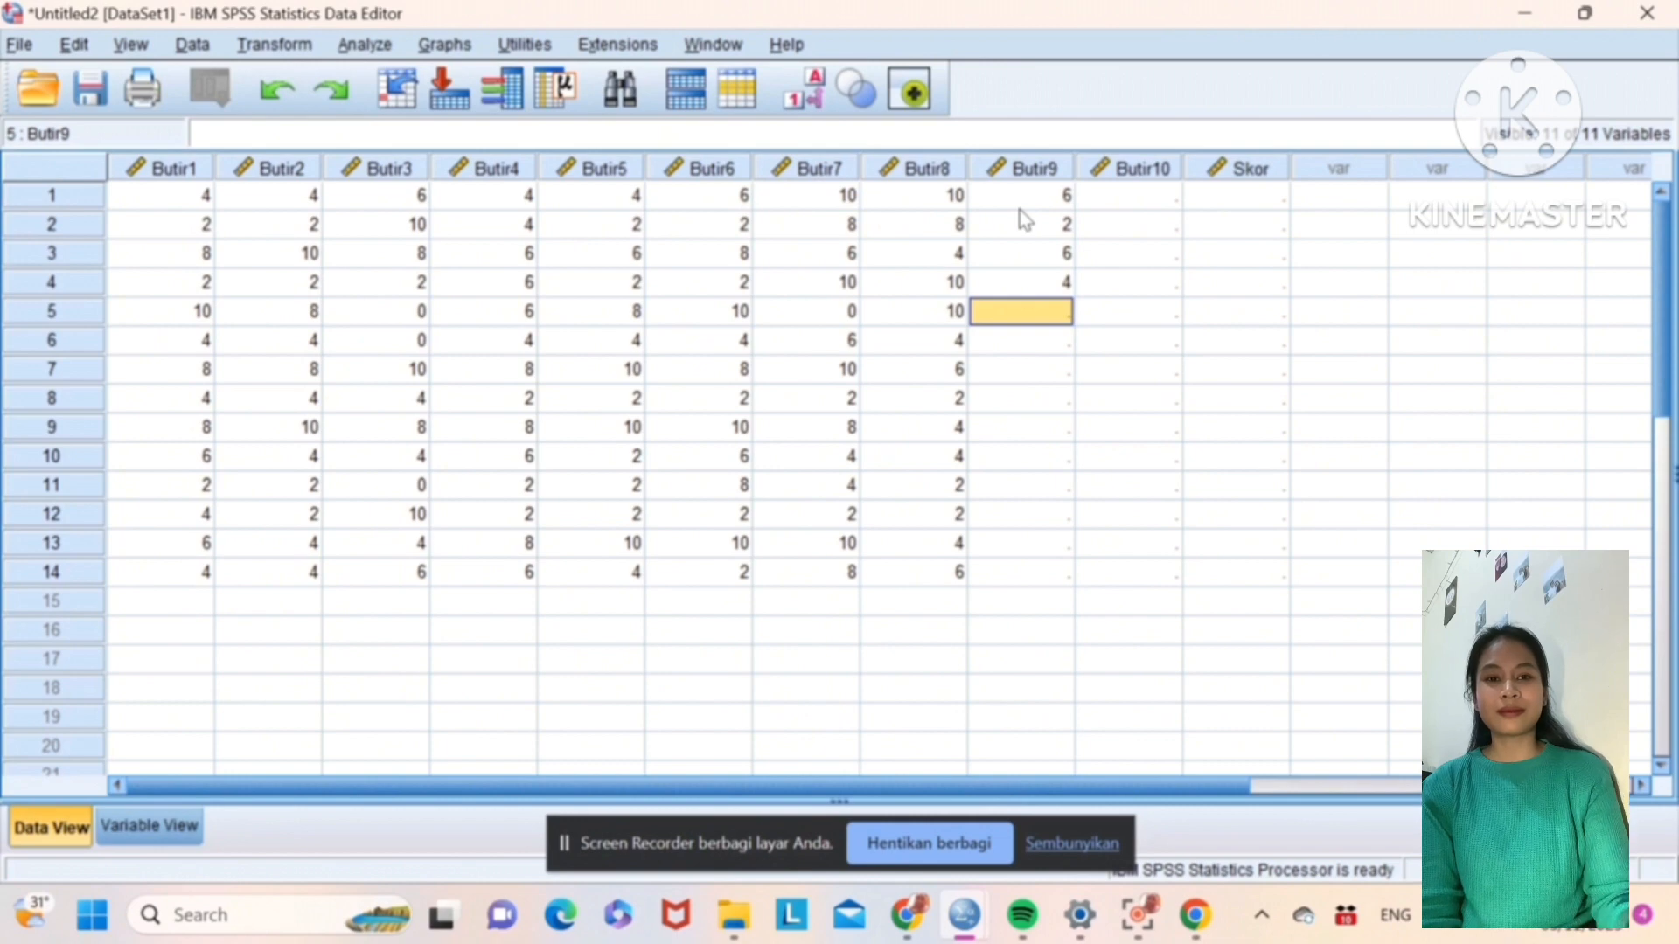
Step: Enter 2 in Butir9 row 5 and correct it to 4
{"action": "type", "text": "2"}
{"action": "key", "text": "Return"}
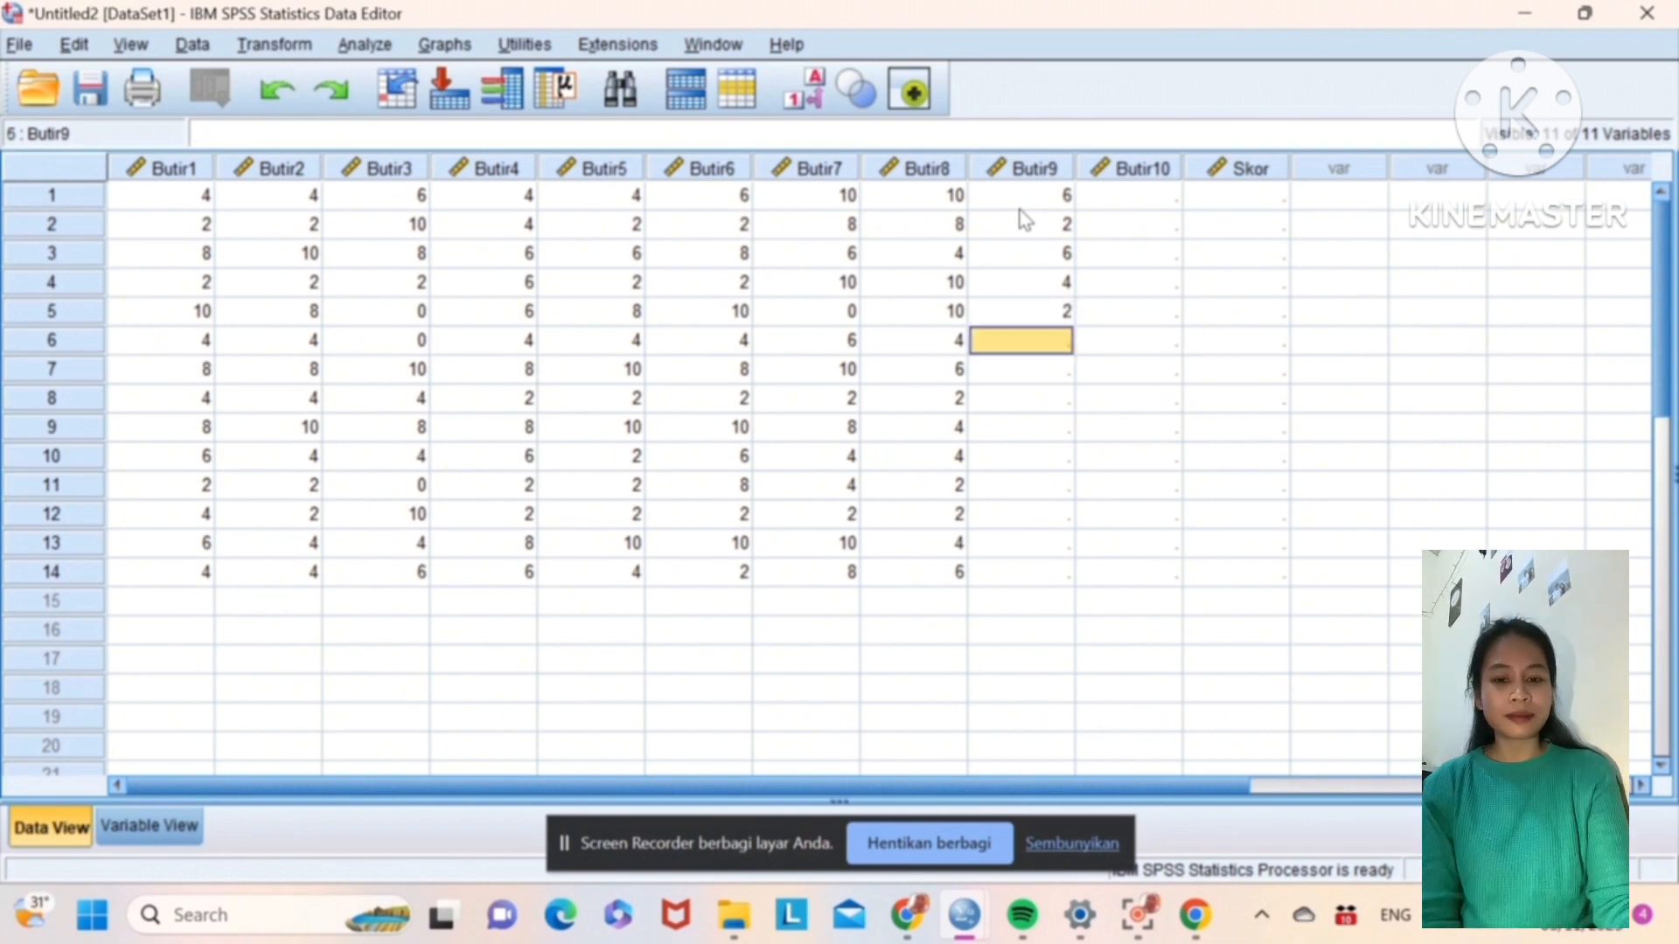
{"action": "key", "text": "Up"}
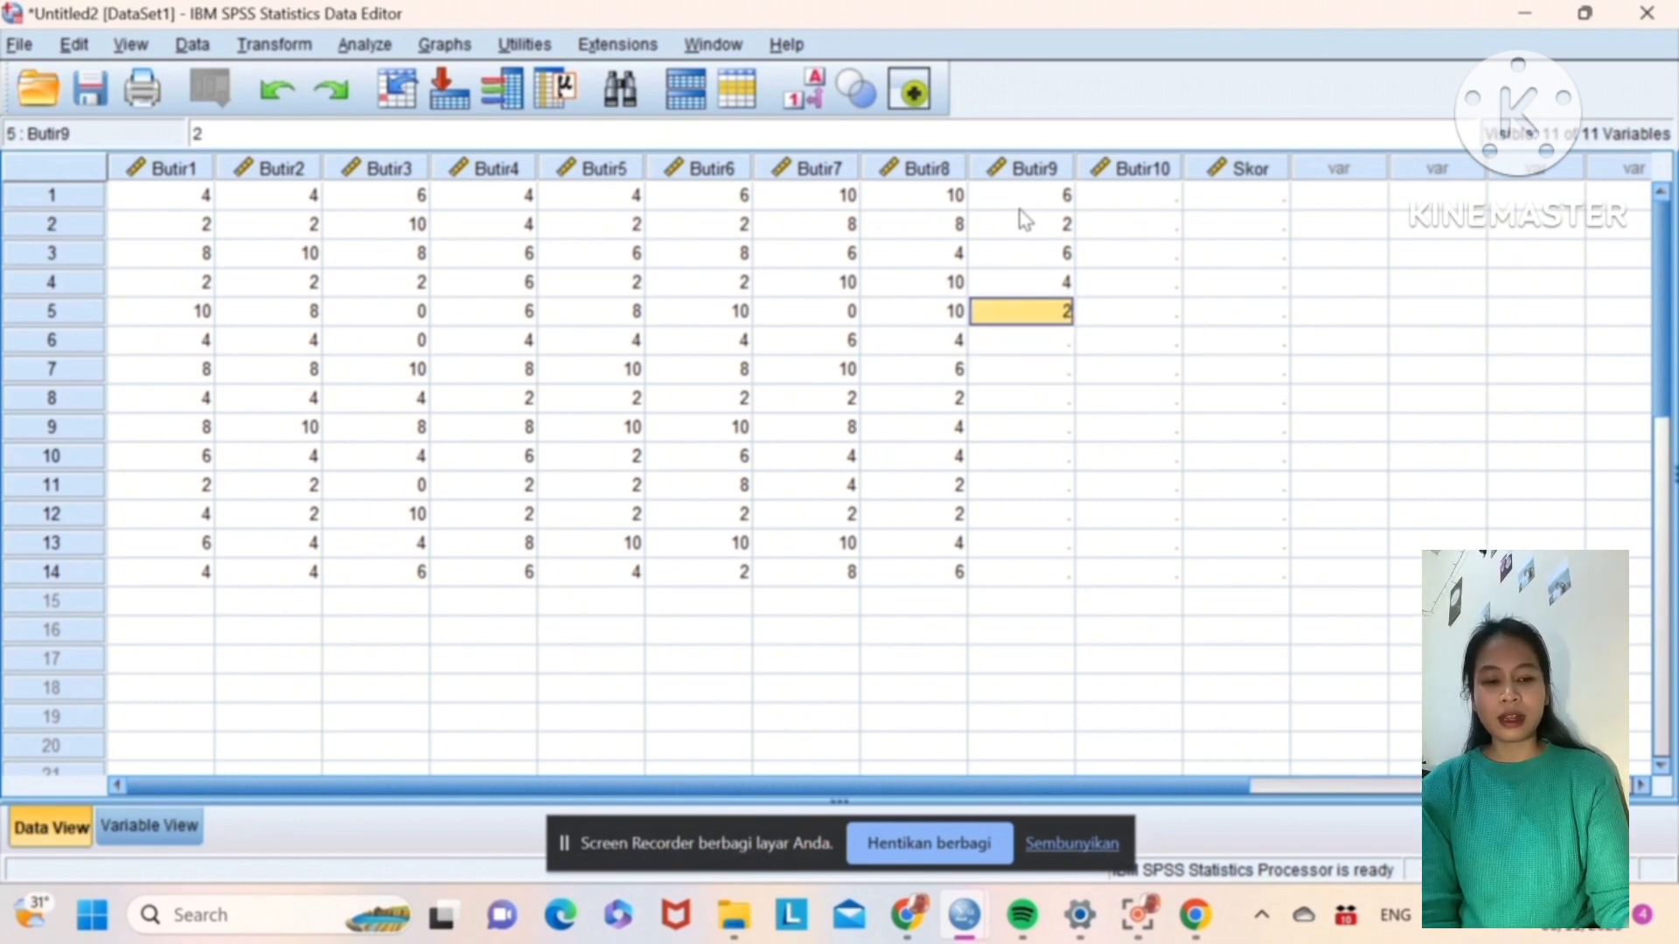
{"action": "type", "text": "4"}
{"action": "key", "text": "Return"}
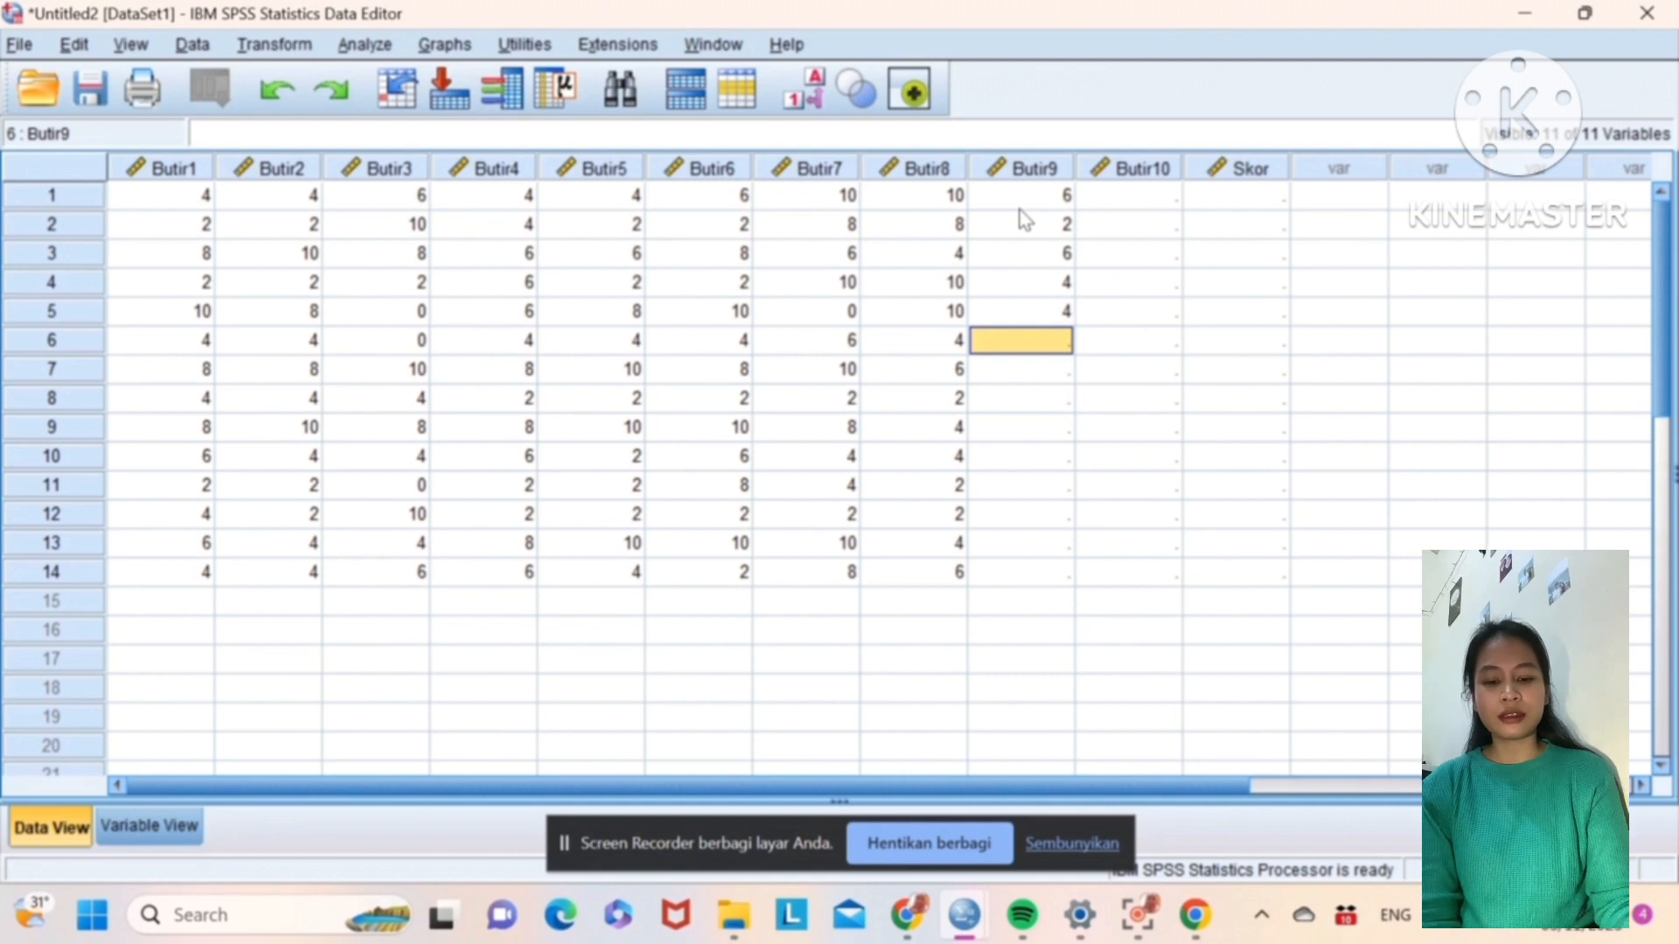
Step: Fill Butir9 rows 6 to 10 with 2, 4, 2, 6 and 4
{"action": "type", "text": "2"}
{"action": "key", "text": "Return"}
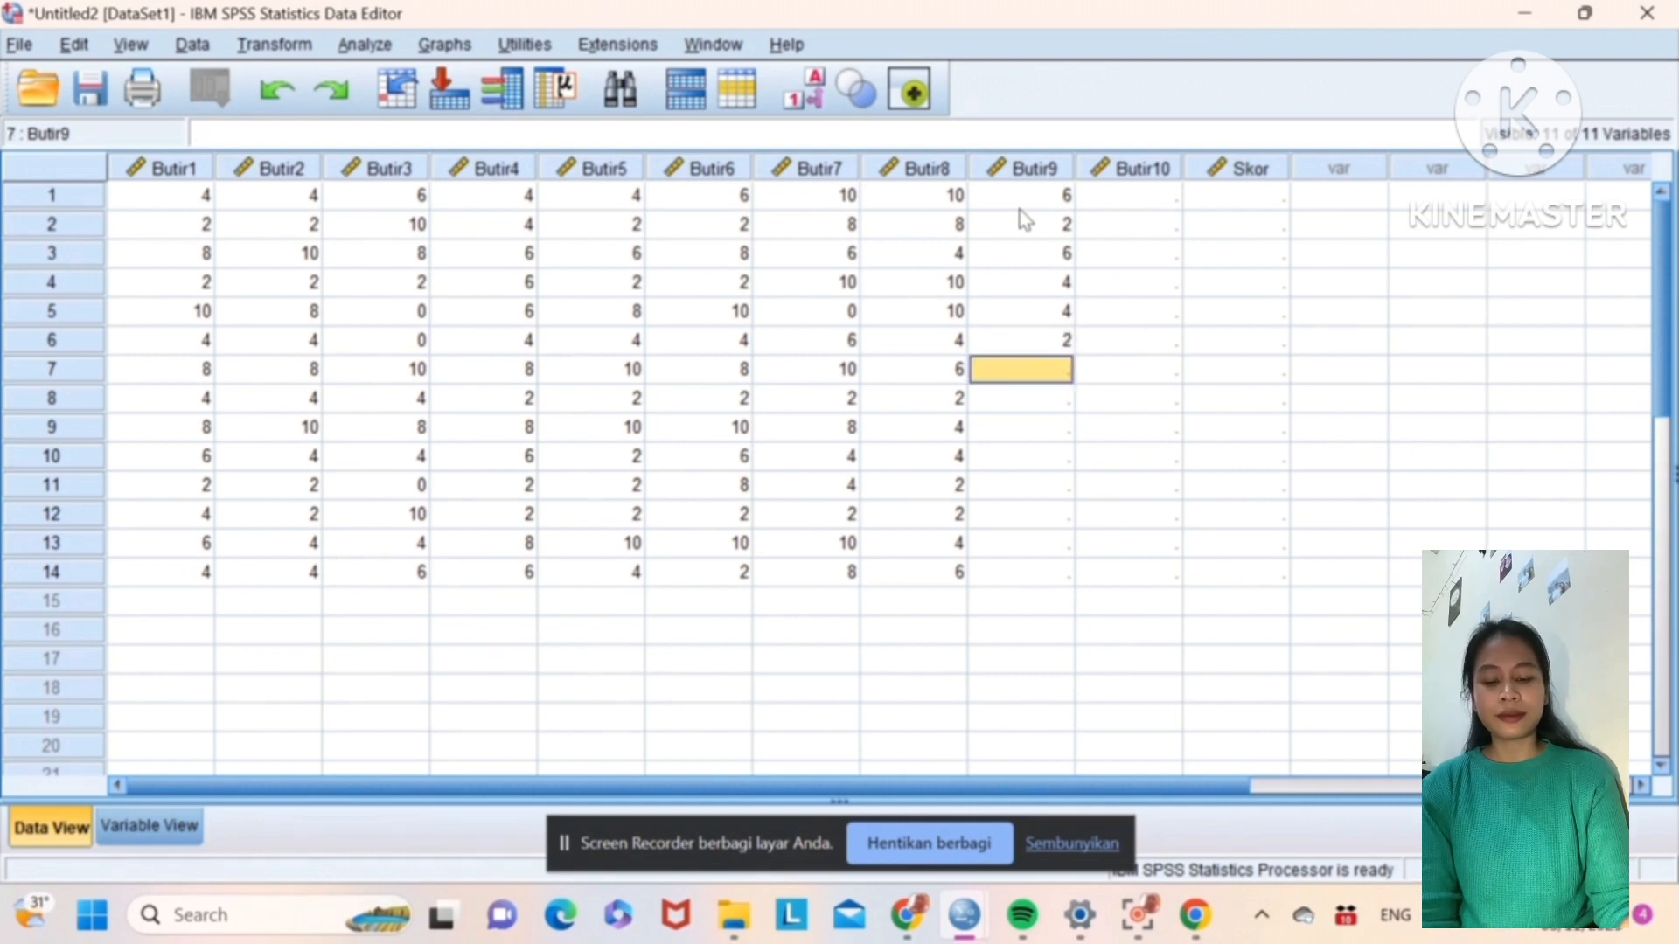
{"action": "type", "text": "4"}
{"action": "key", "text": "Return"}
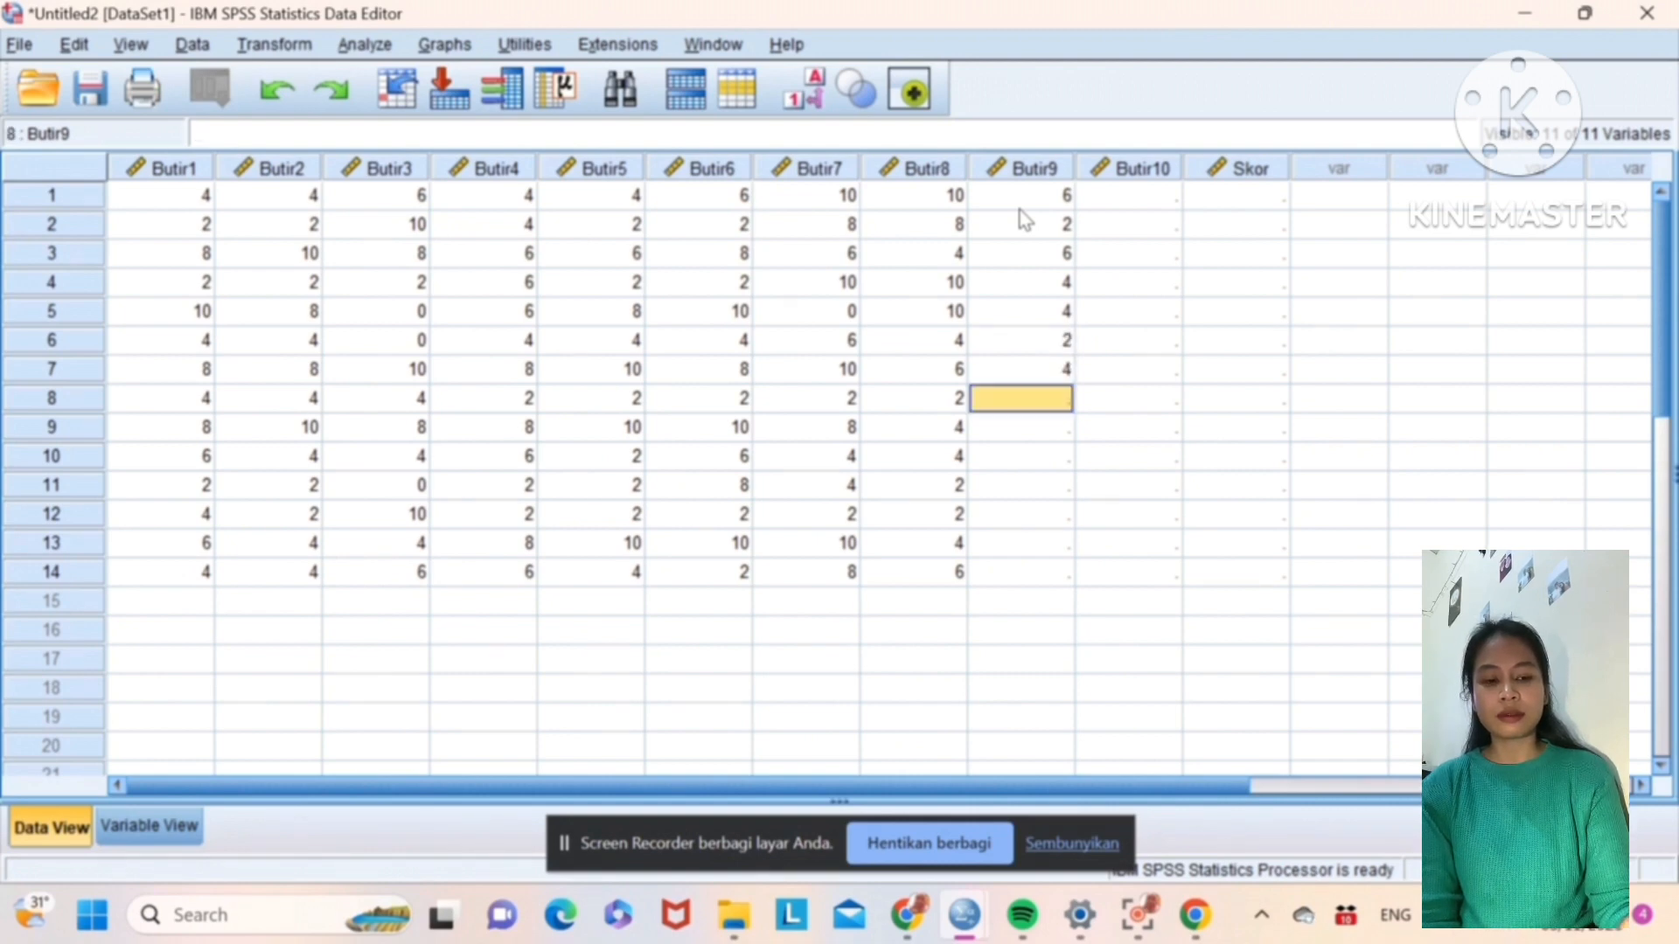
{"action": "type", "text": "2"}
{"action": "key", "text": "Return"}
{"action": "type", "text": "6"}
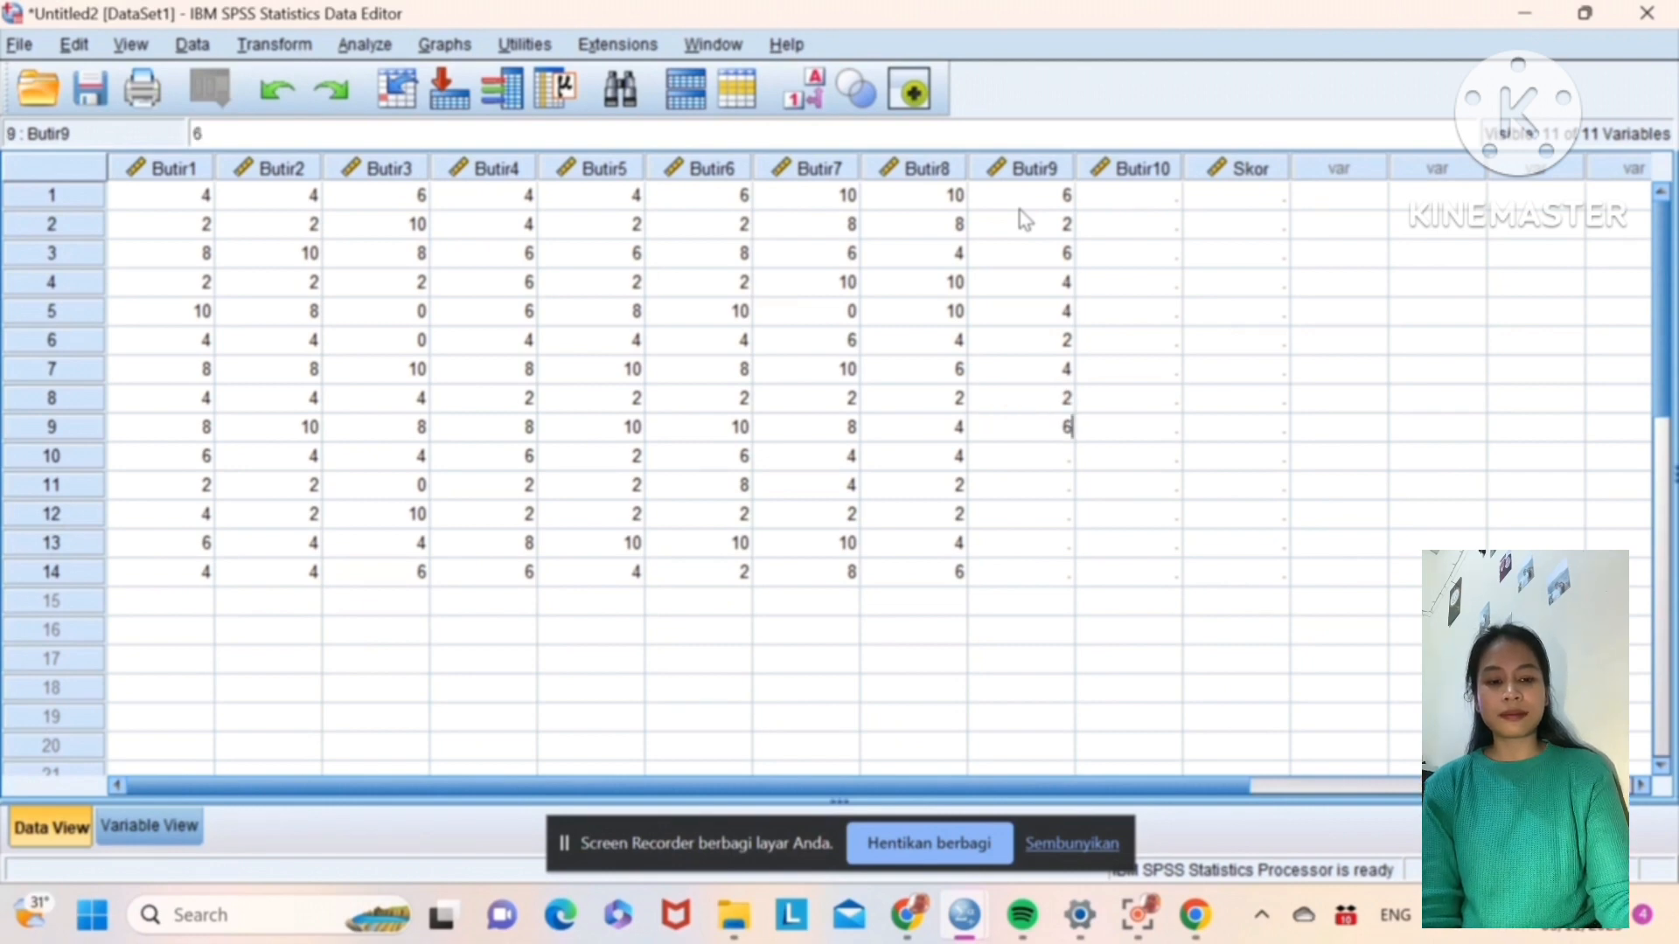
{"action": "key", "text": "Return"}
{"action": "type", "text": "4"}
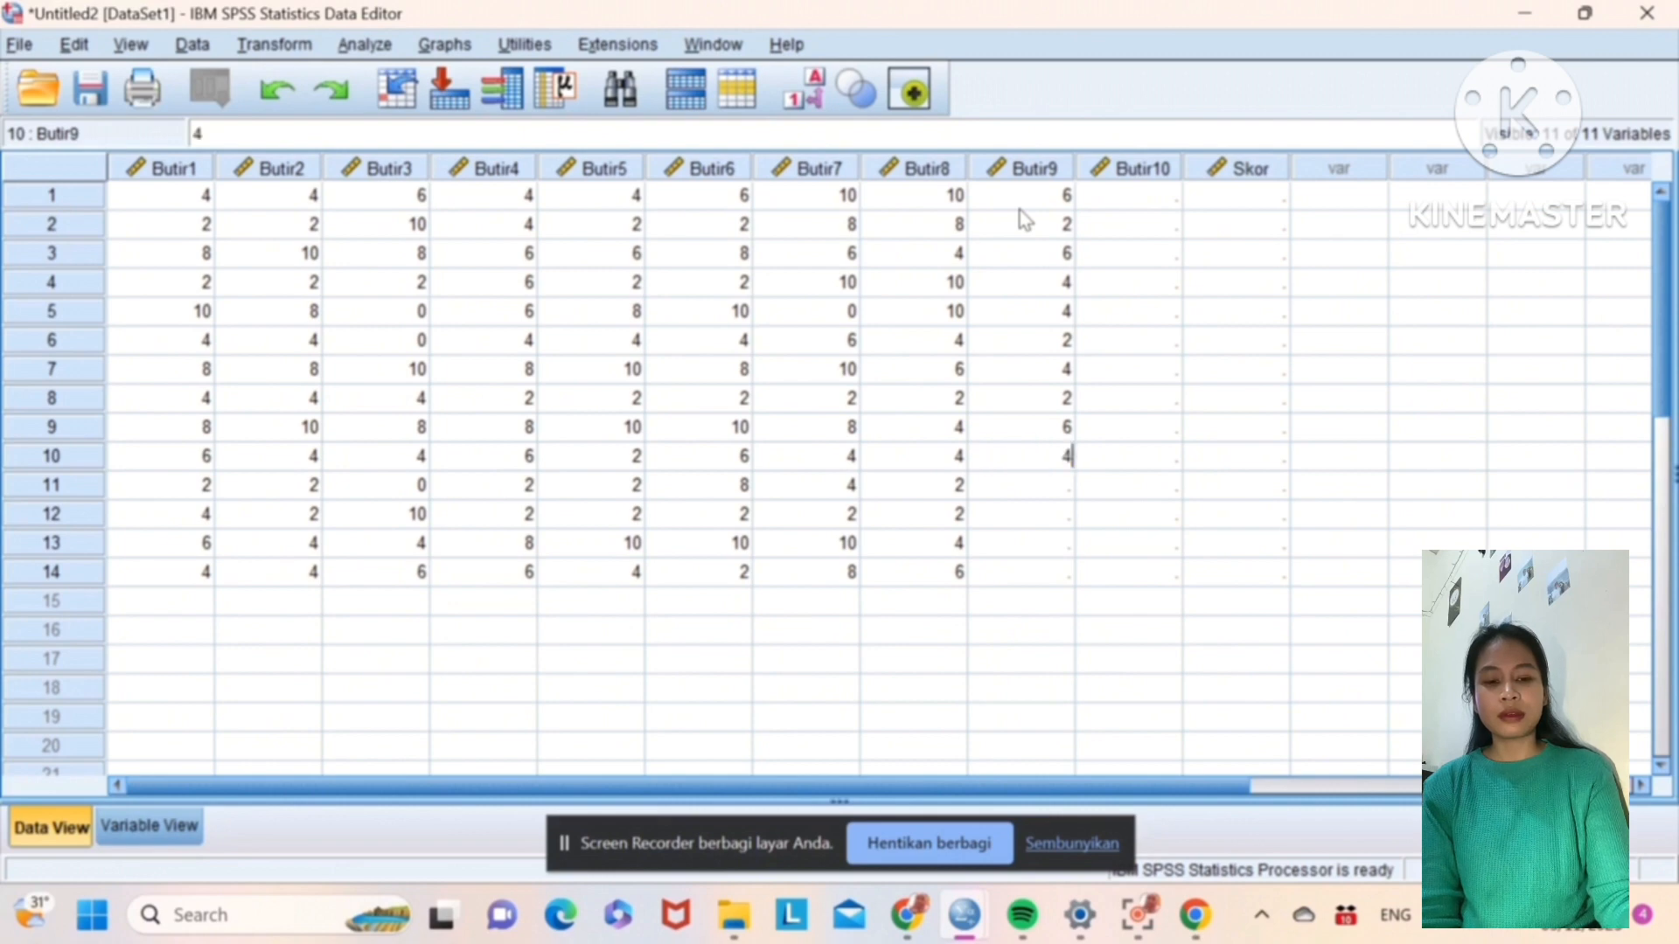
{"action": "key", "text": "Return"}
Step: Fill Butir9 rows 11 to 14 with 2, 2, 4 and 4
{"action": "type", "text": "2"}
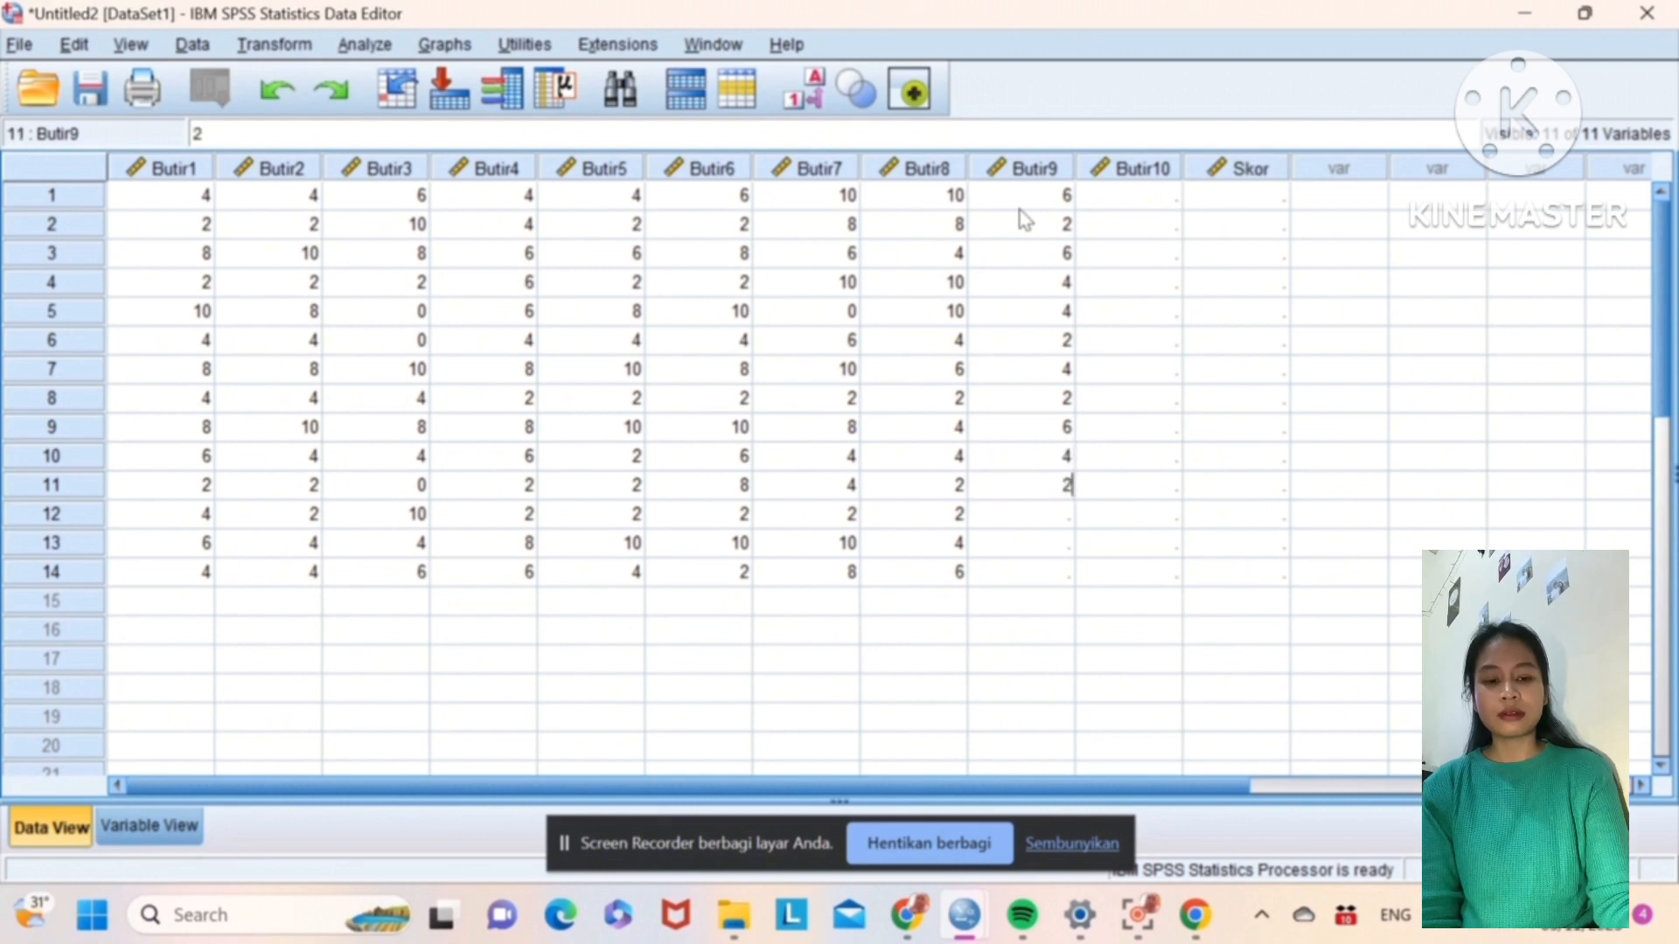
{"action": "key", "text": "Return"}
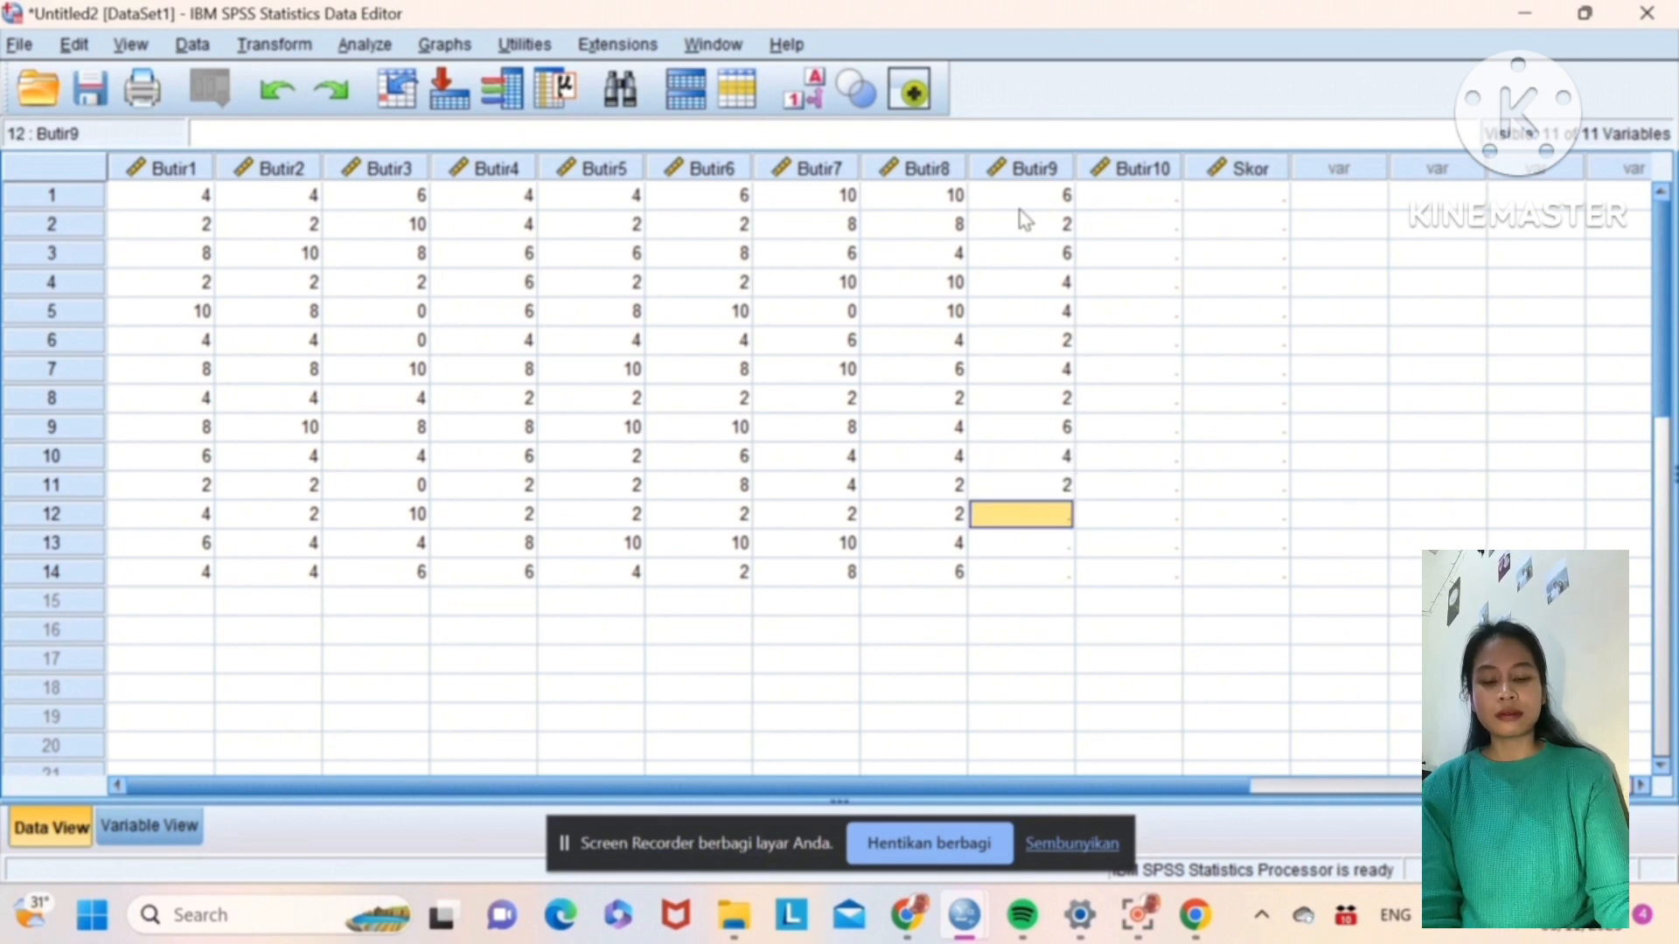
{"action": "type", "text": "2"}
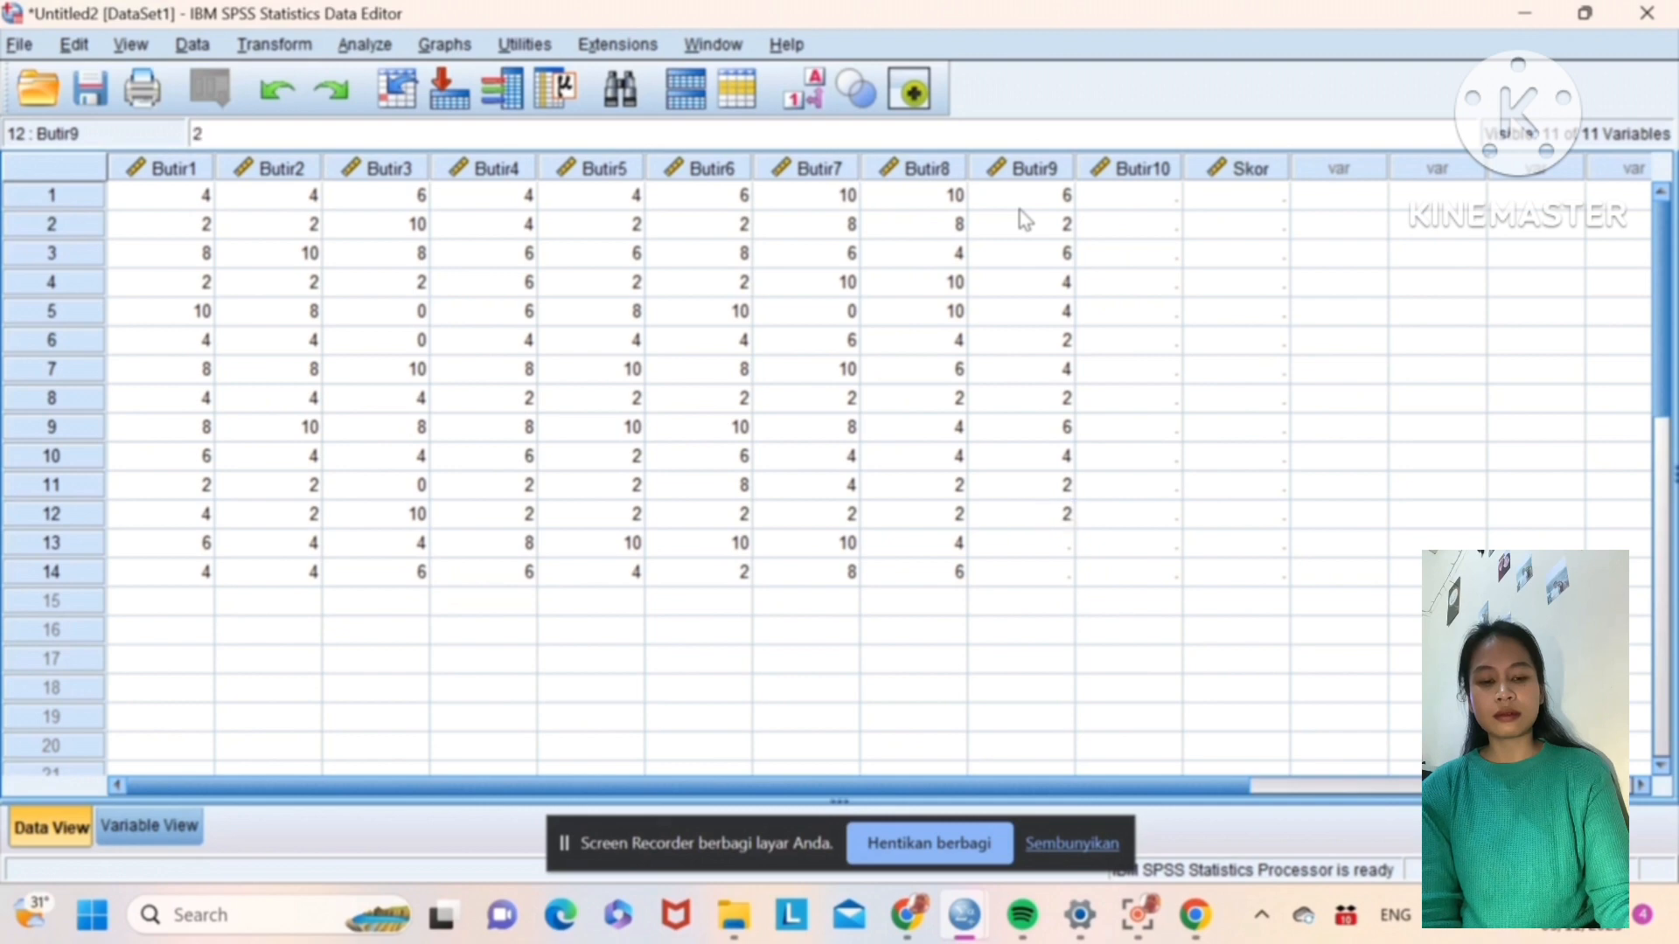
{"action": "key", "text": "Return"}
{"action": "type", "text": "4"}
{"action": "key", "text": "Return"}
{"action": "type", "text": "4"}
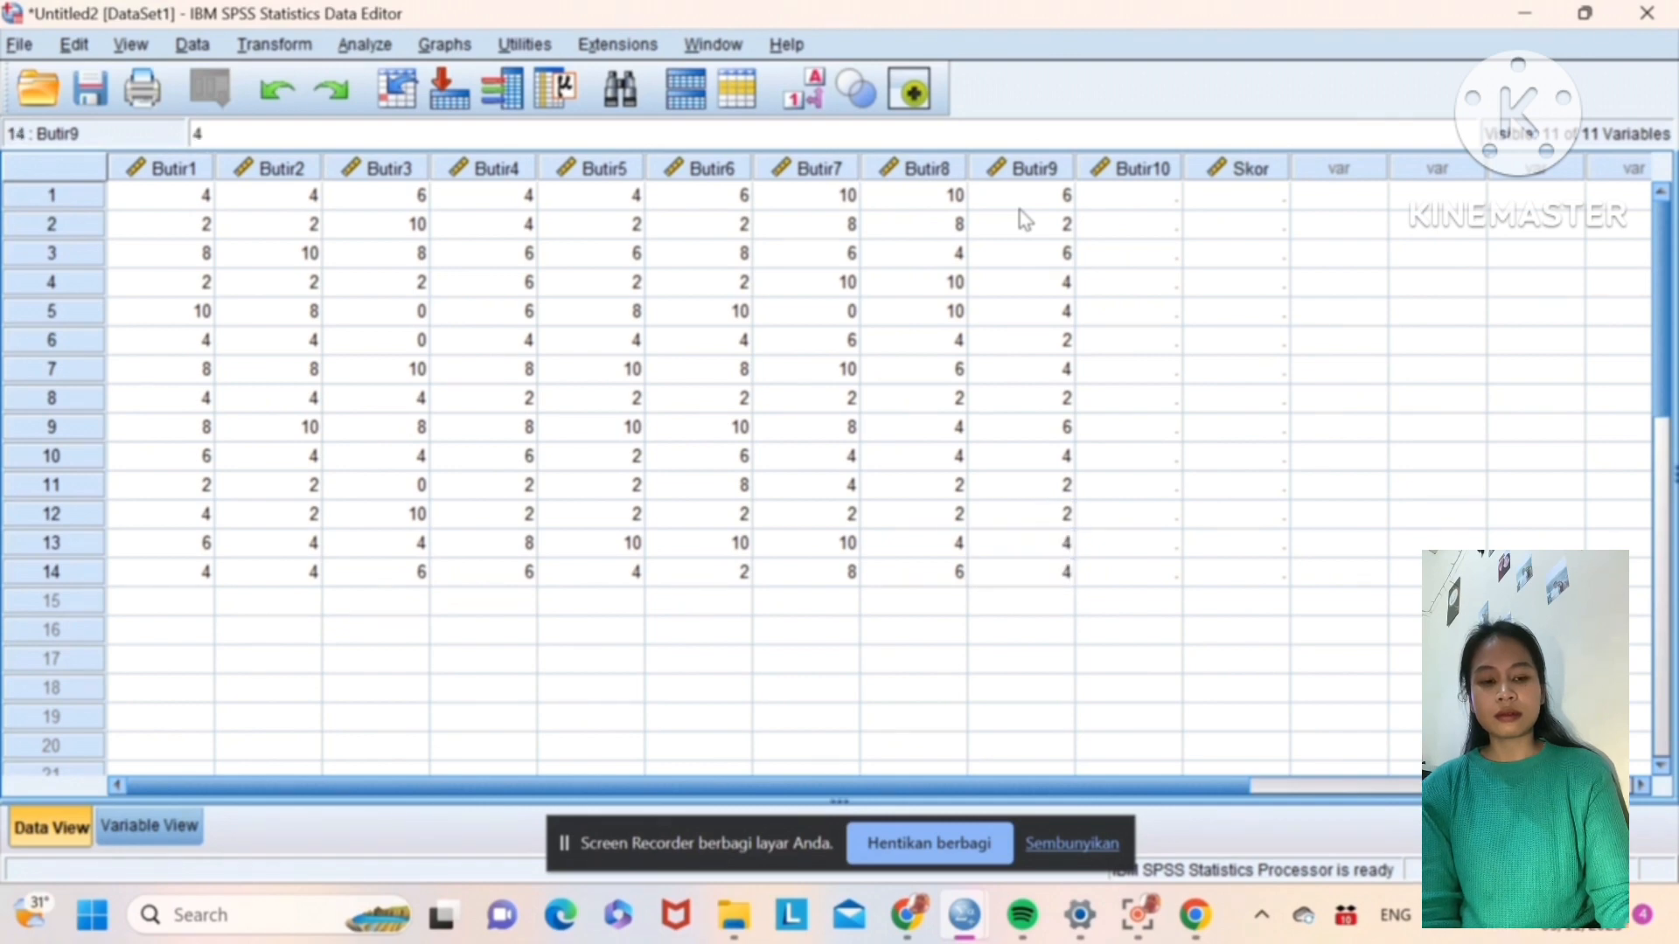
Step: Fill Butir10 rows 1 to 5 with 6, 8, 6, 6 and 0
{"action": "left_click", "coordinate": [1151, 206]}
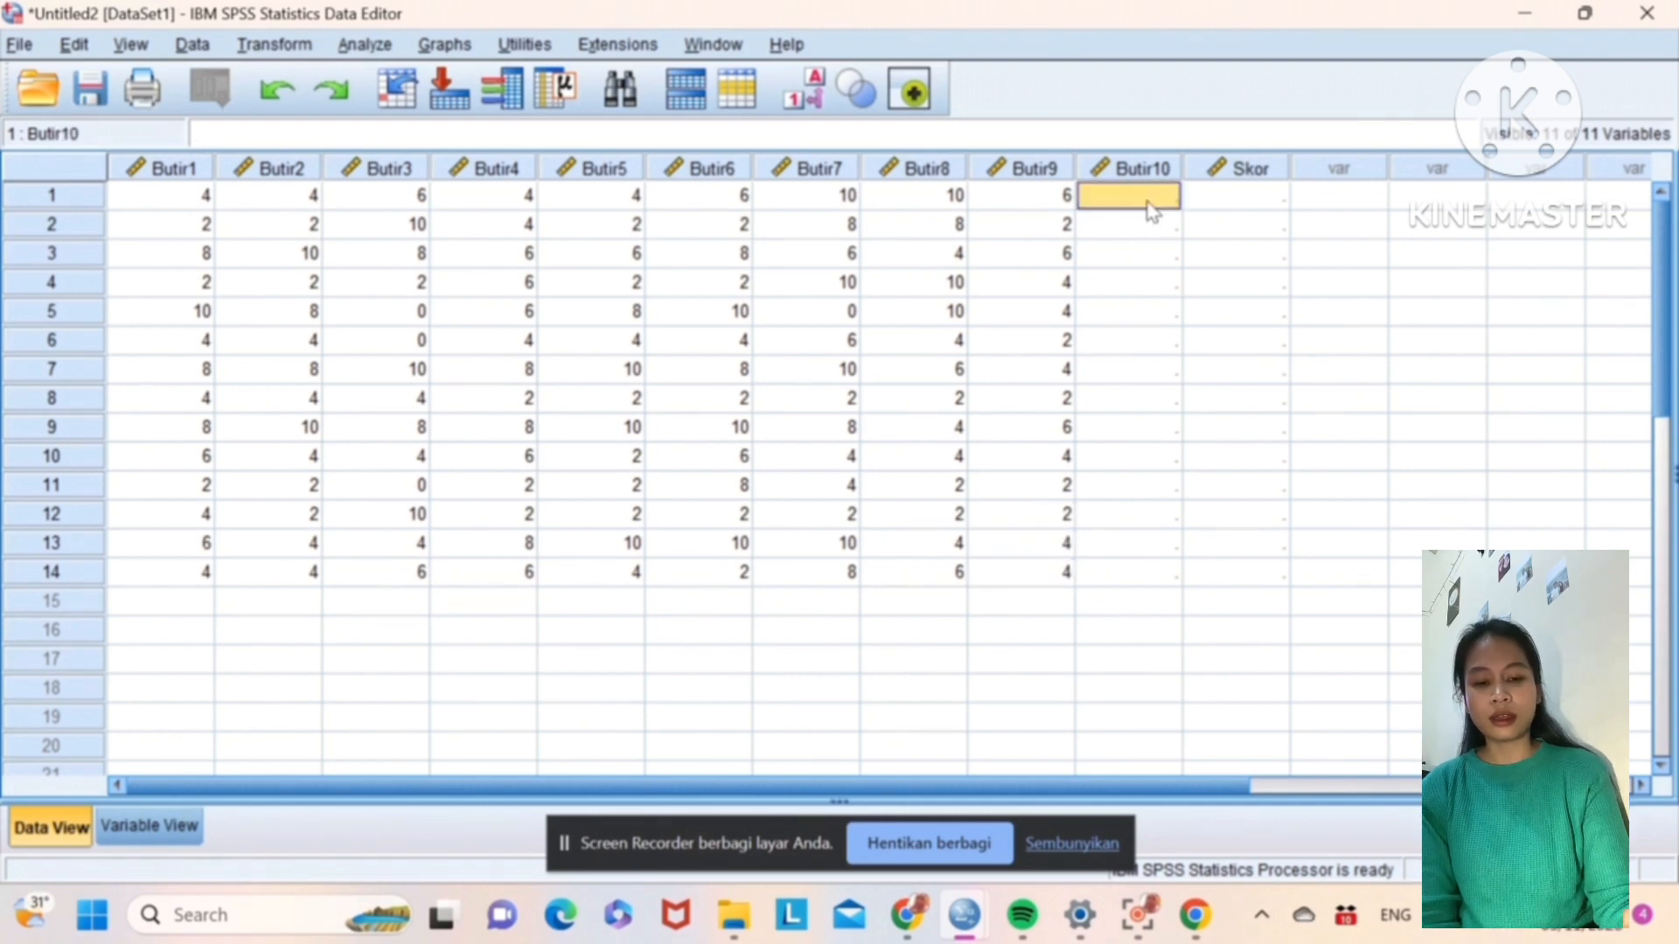
{"action": "type", "text": "6"}
{"action": "key", "text": "Return"}
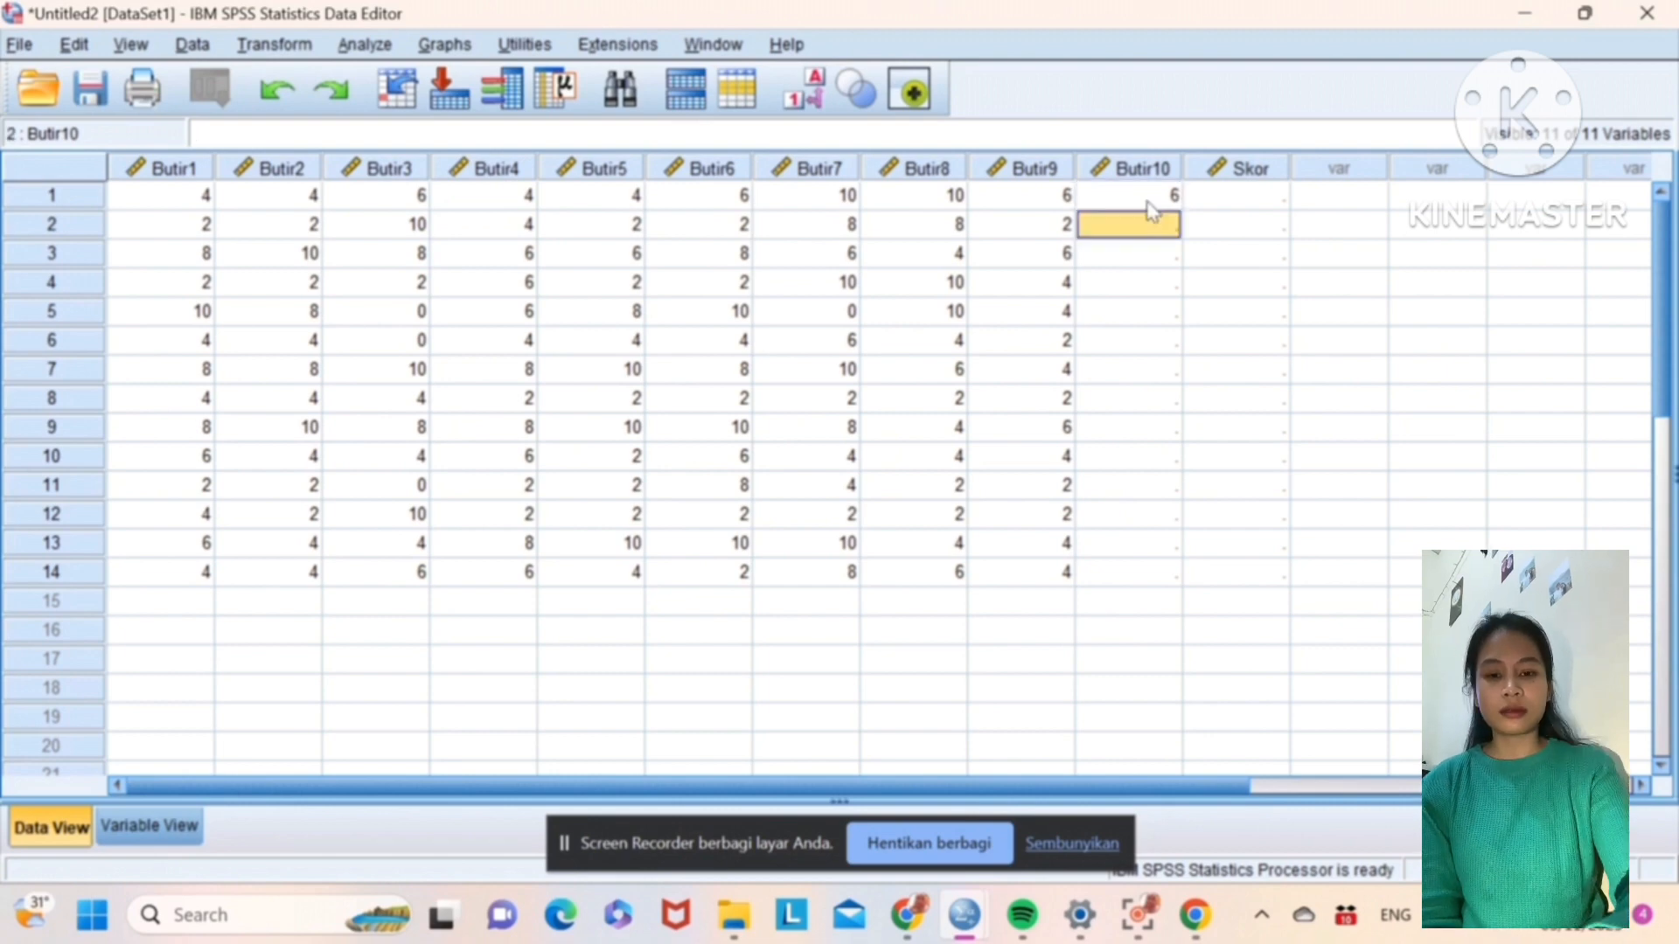
{"action": "type", "text": "8"}
{"action": "key", "text": "Return"}
{"action": "type", "text": "6"}
{"action": "key", "text": "Return"}
{"action": "type", "text": "6"}
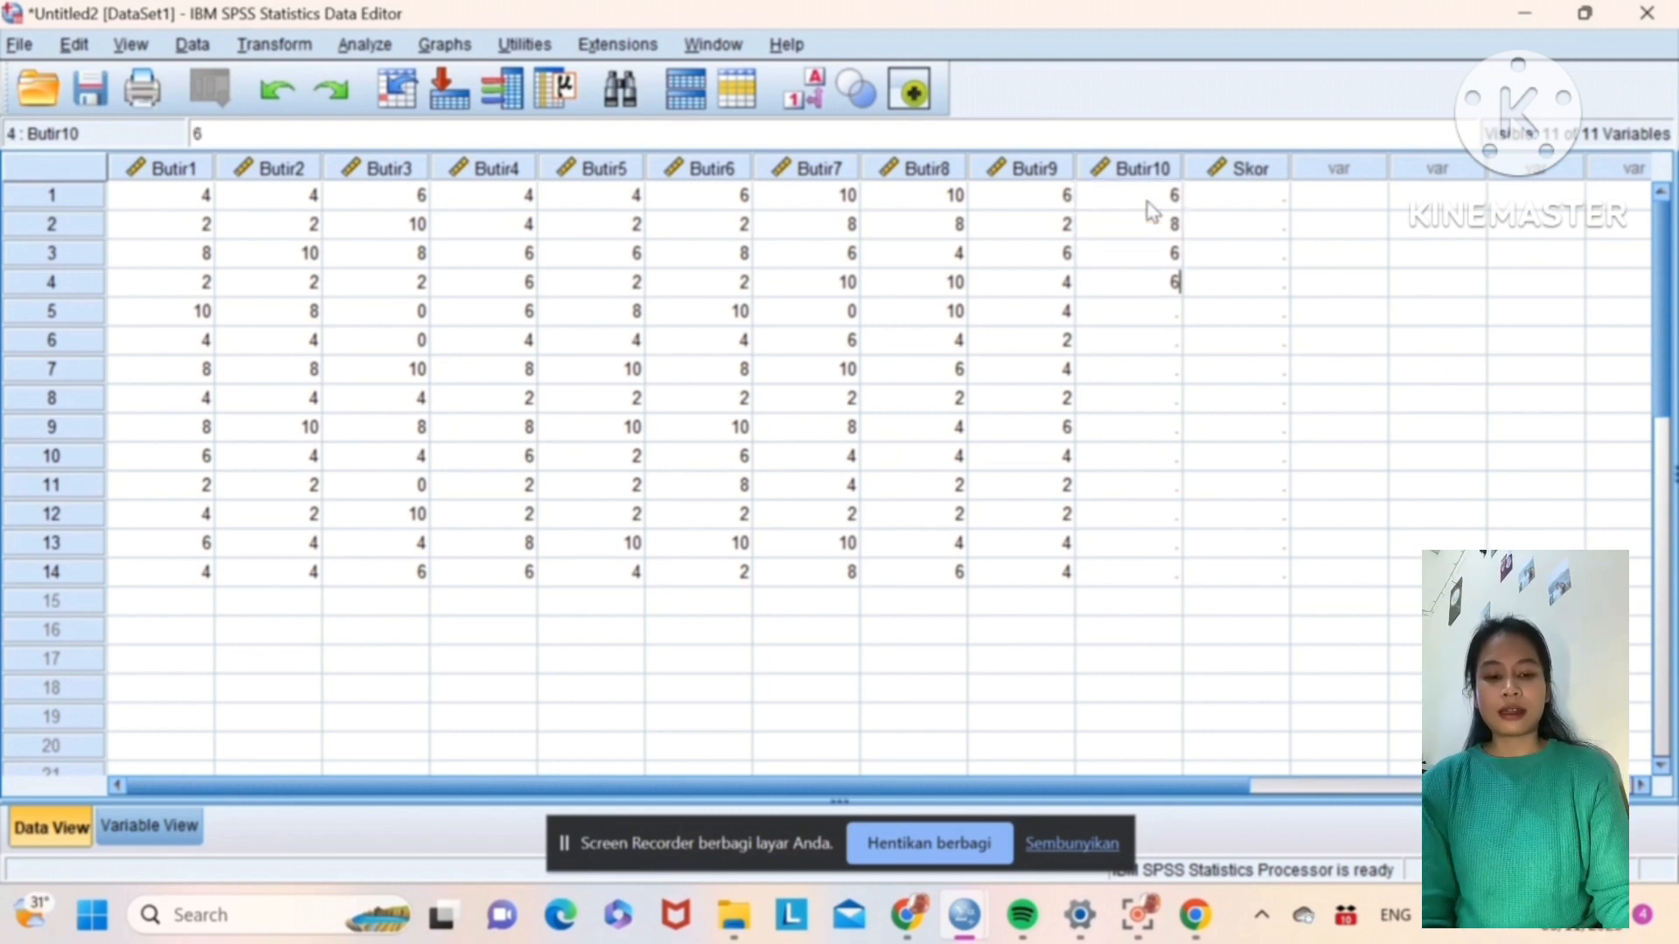
{"action": "key", "text": "Return"}
{"action": "type", "text": "0"}
{"action": "key", "text": "Return"}
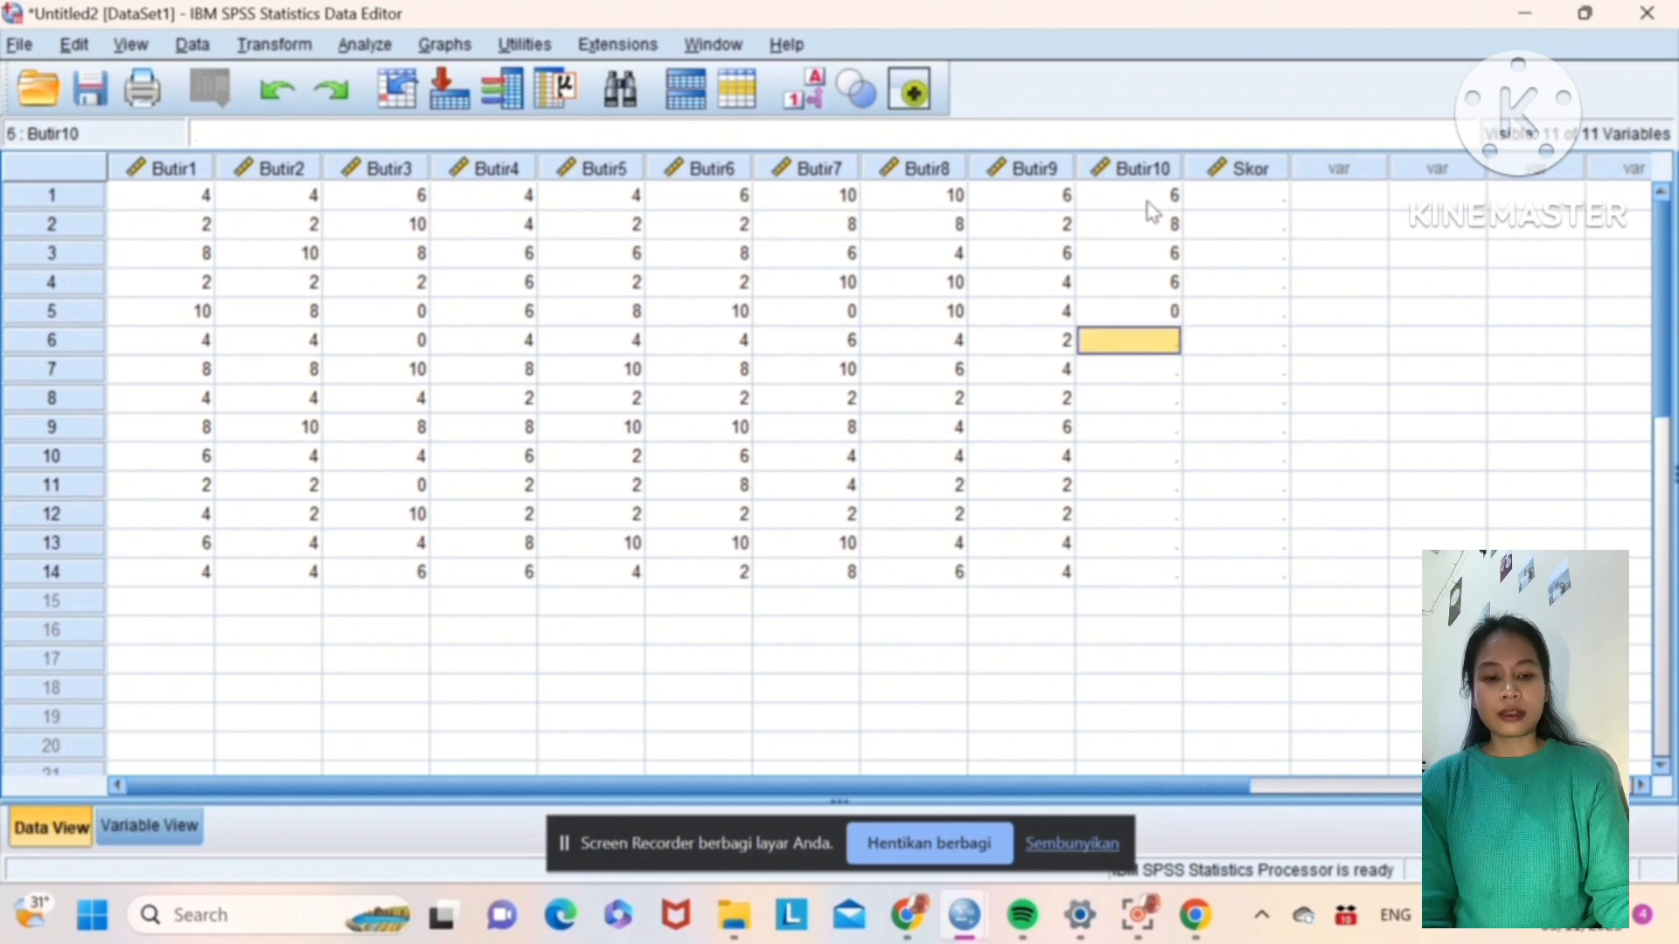
Step: Fill Butir10 rows 6 to 10 with 4, 6, 2, 6 and 8
{"action": "type", "text": "4"}
{"action": "key", "text": "Return"}
{"action": "type", "text": "6"}
{"action": "key", "text": "Return"}
{"action": "type", "text": "2"}
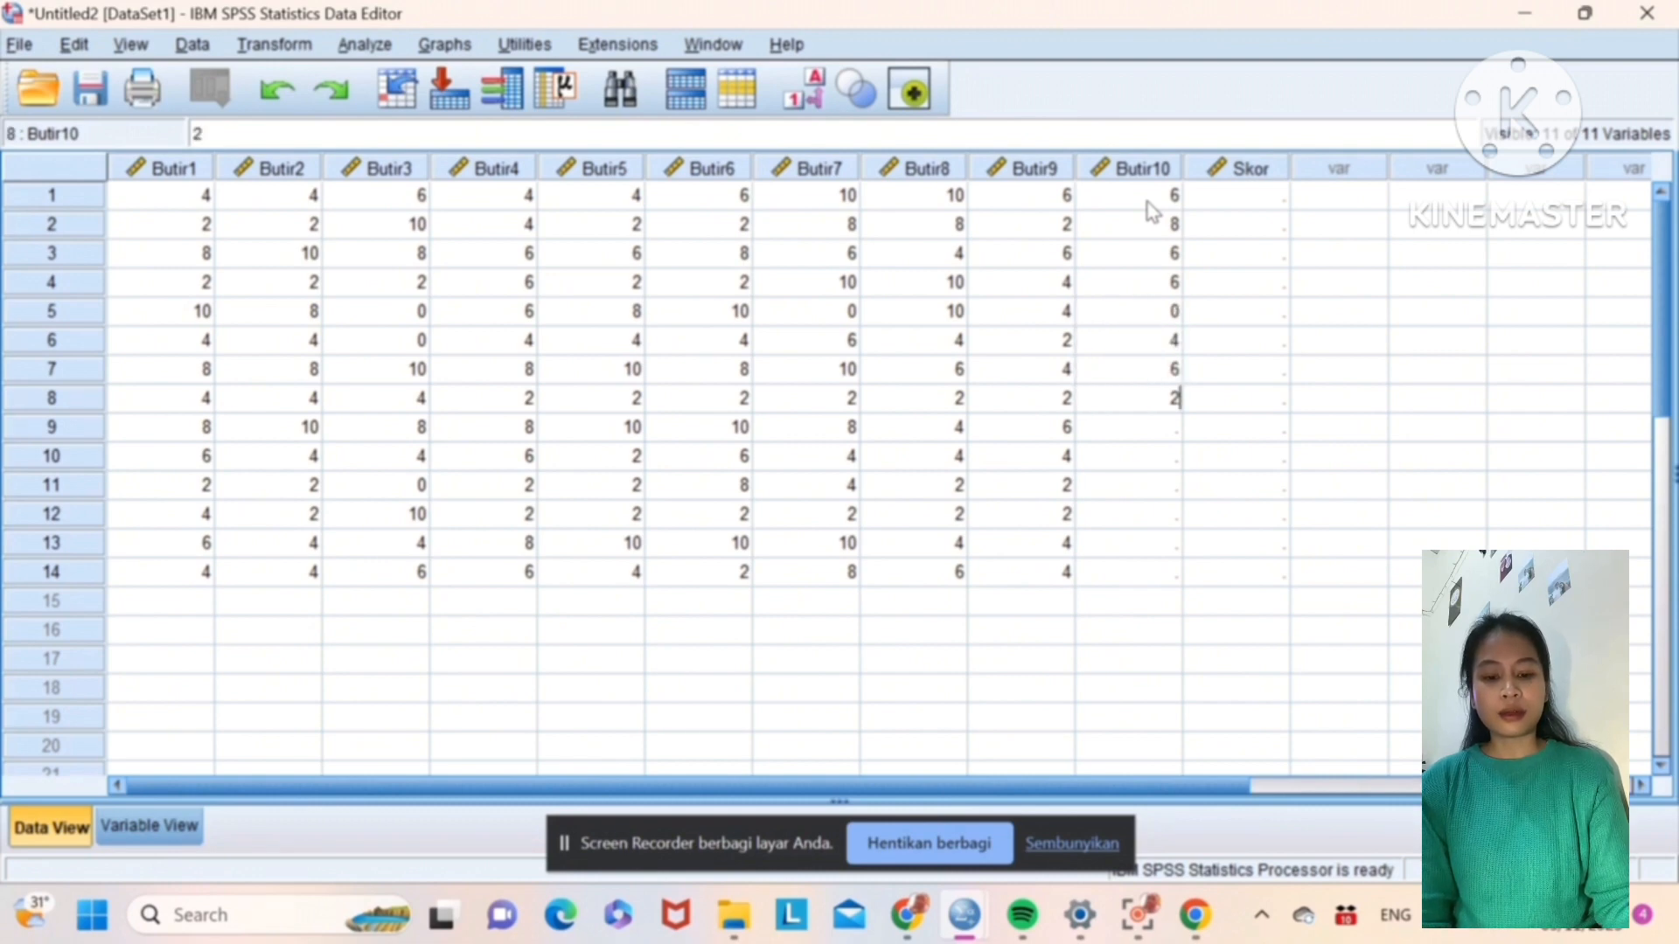
{"action": "key", "text": "Return"}
{"action": "type", "text": "6"}
{"action": "key", "text": "Return"}
{"action": "type", "text": "8"}
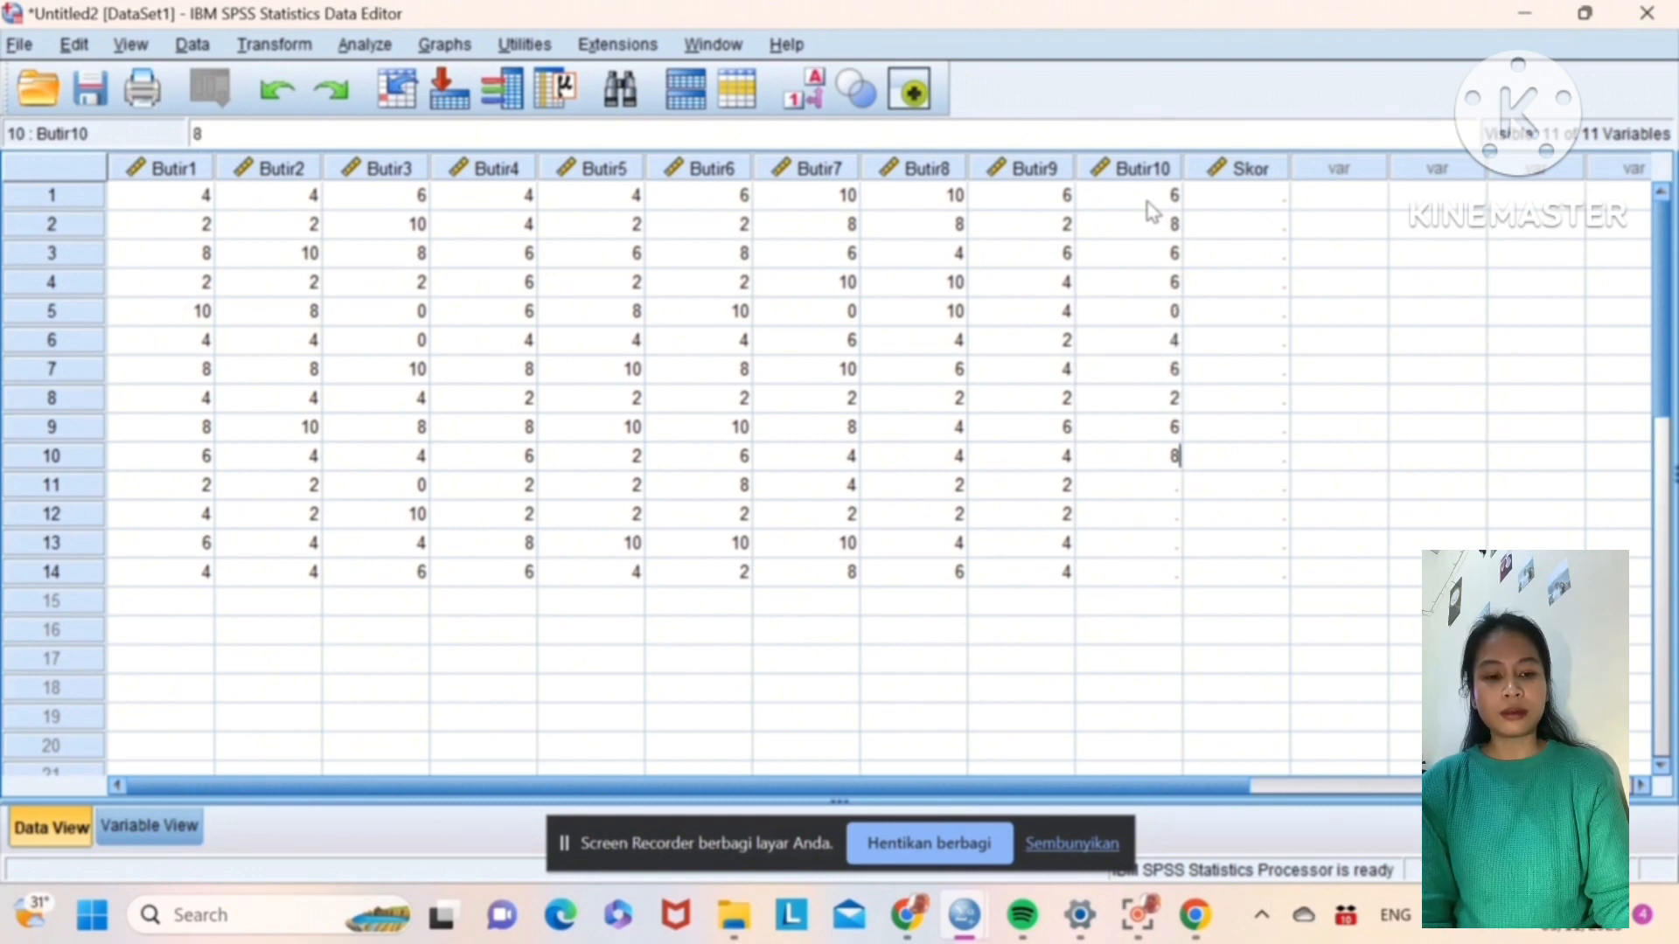
{"action": "key", "text": "Return"}
Step: Fill Butir10 rows 11 to 14 with 2, 6, 6 and 4
{"action": "type", "text": "2"}
{"action": "key", "text": "Return"}
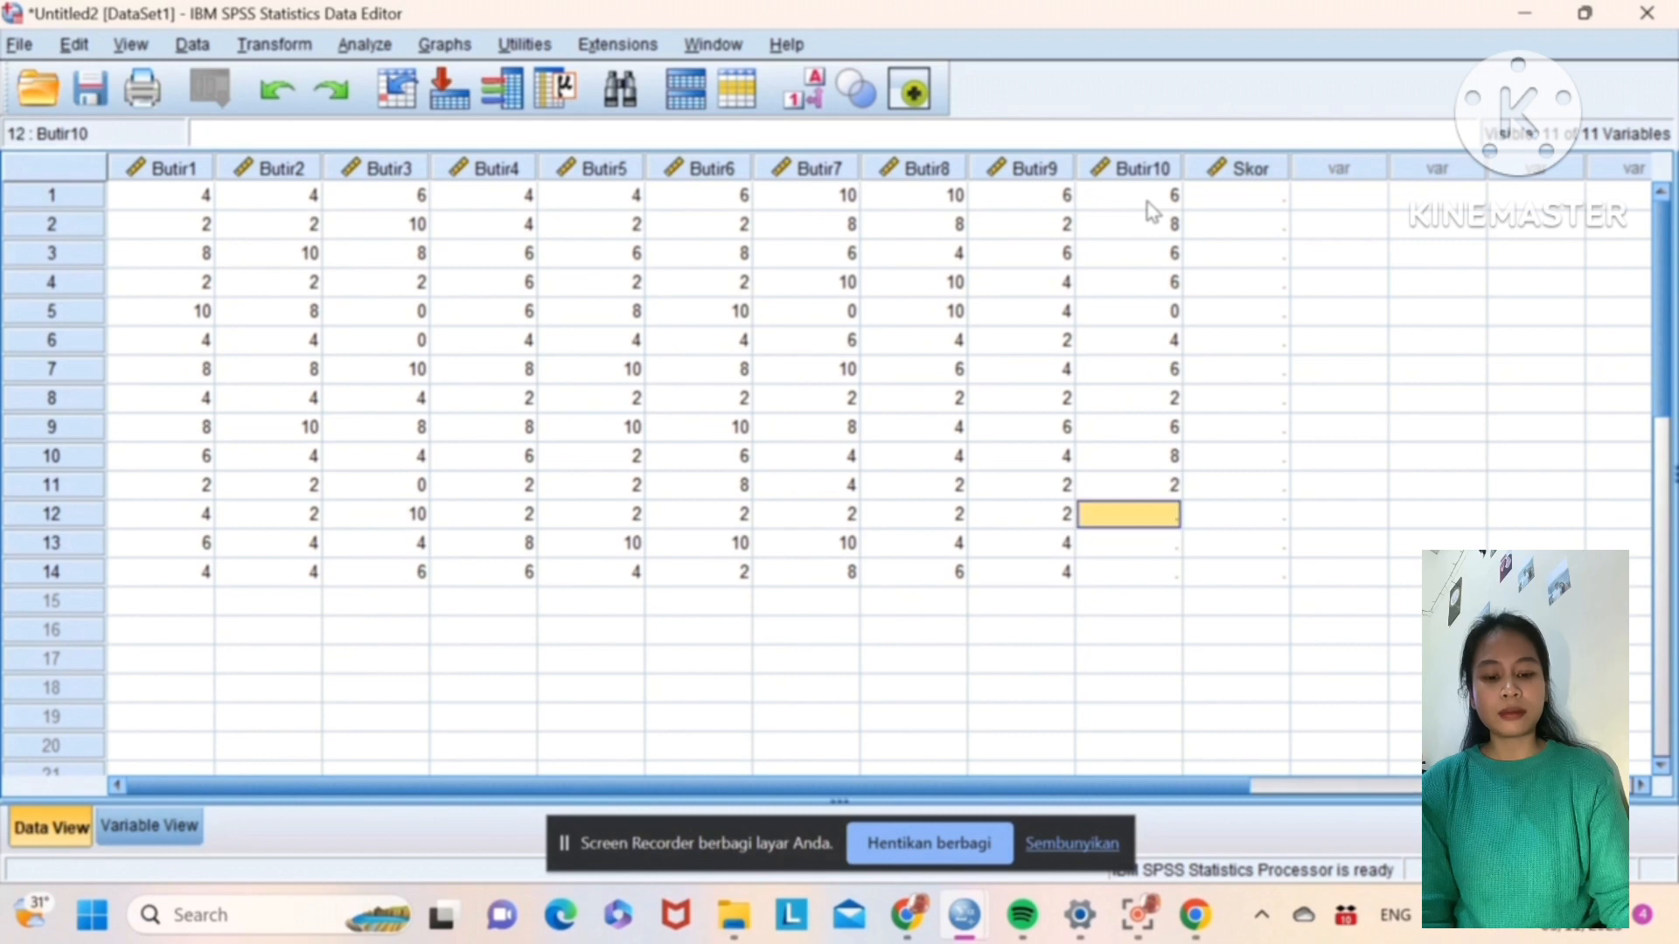
{"action": "type", "text": "6"}
{"action": "key", "text": "Return"}
{"action": "type", "text": "6"}
{"action": "key", "text": "Return"}
{"action": "type", "text": "4"}
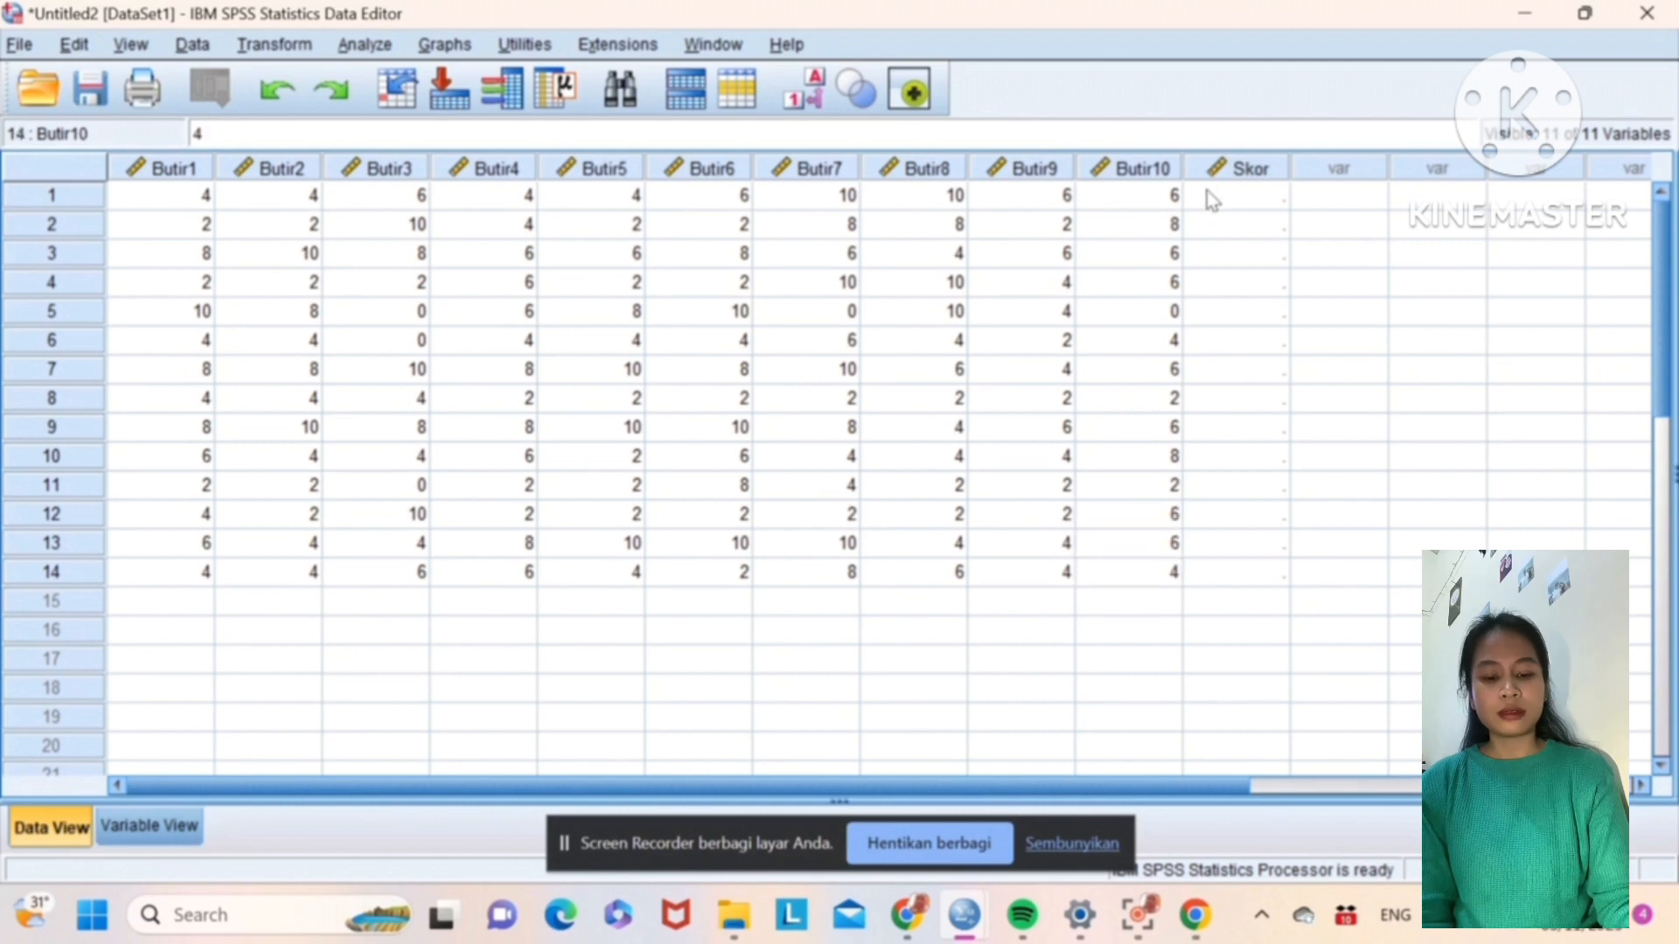
Step: Fill Skor rows 1 to 5 with 60, 48, 68, 46 and 56
{"action": "left_click", "coordinate": [1220, 209]}
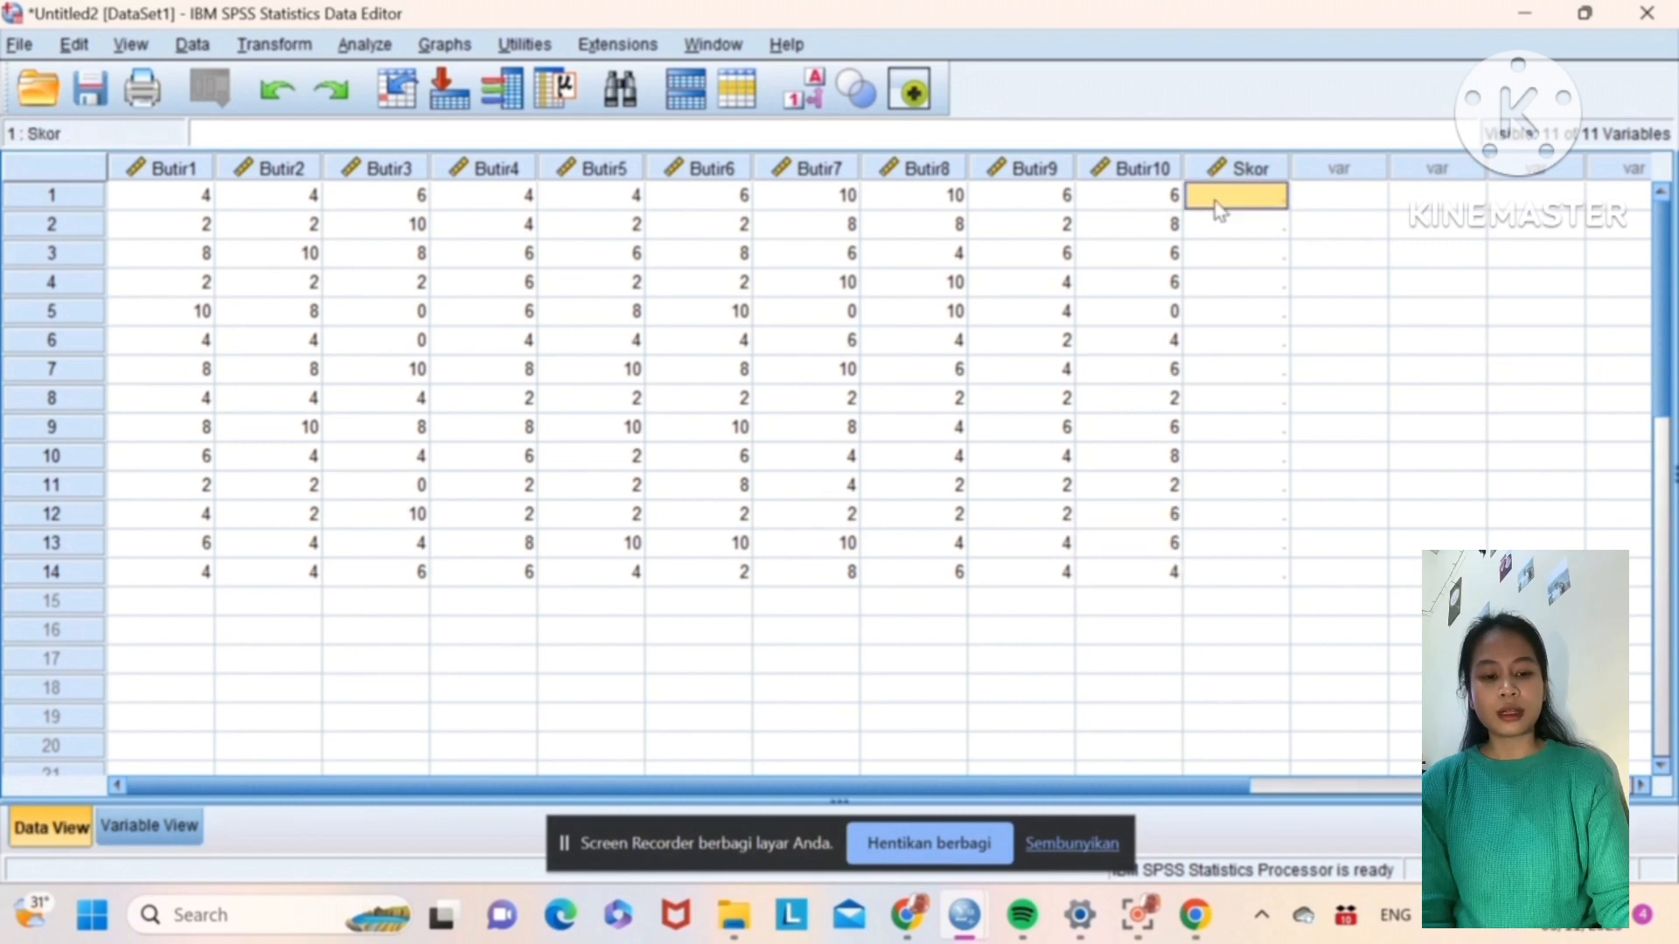
{"action": "type", "text": "60"}
{"action": "key", "text": "Return"}
{"action": "type", "text": "48"}
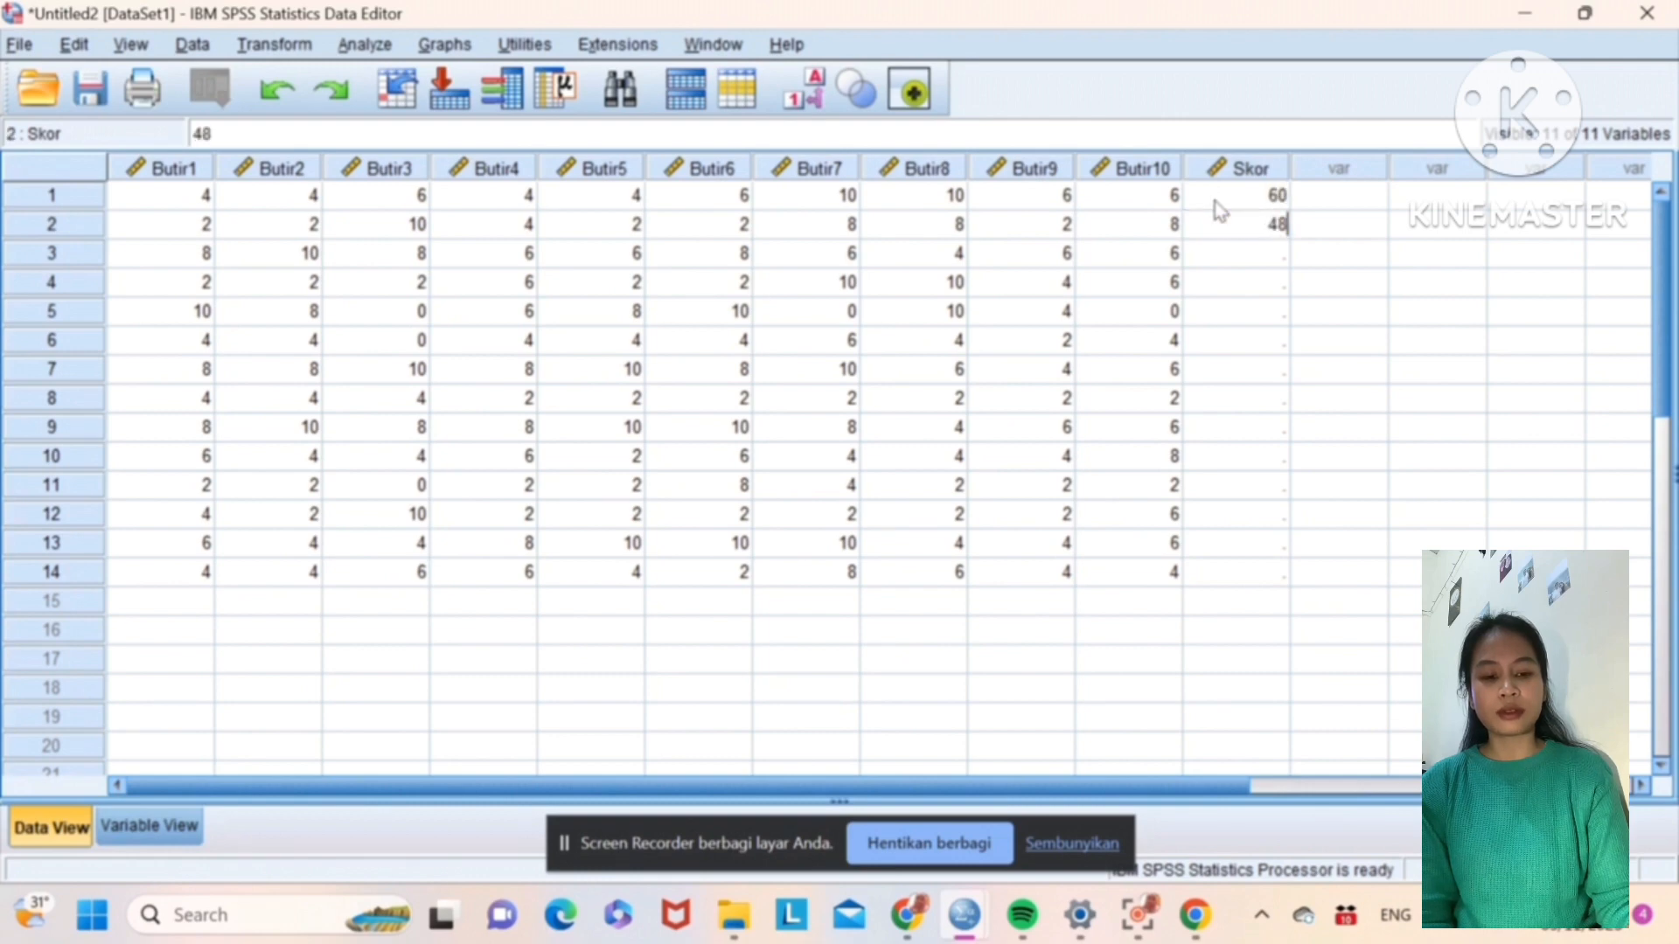
{"action": "key", "text": "Return"}
{"action": "type", "text": "68"}
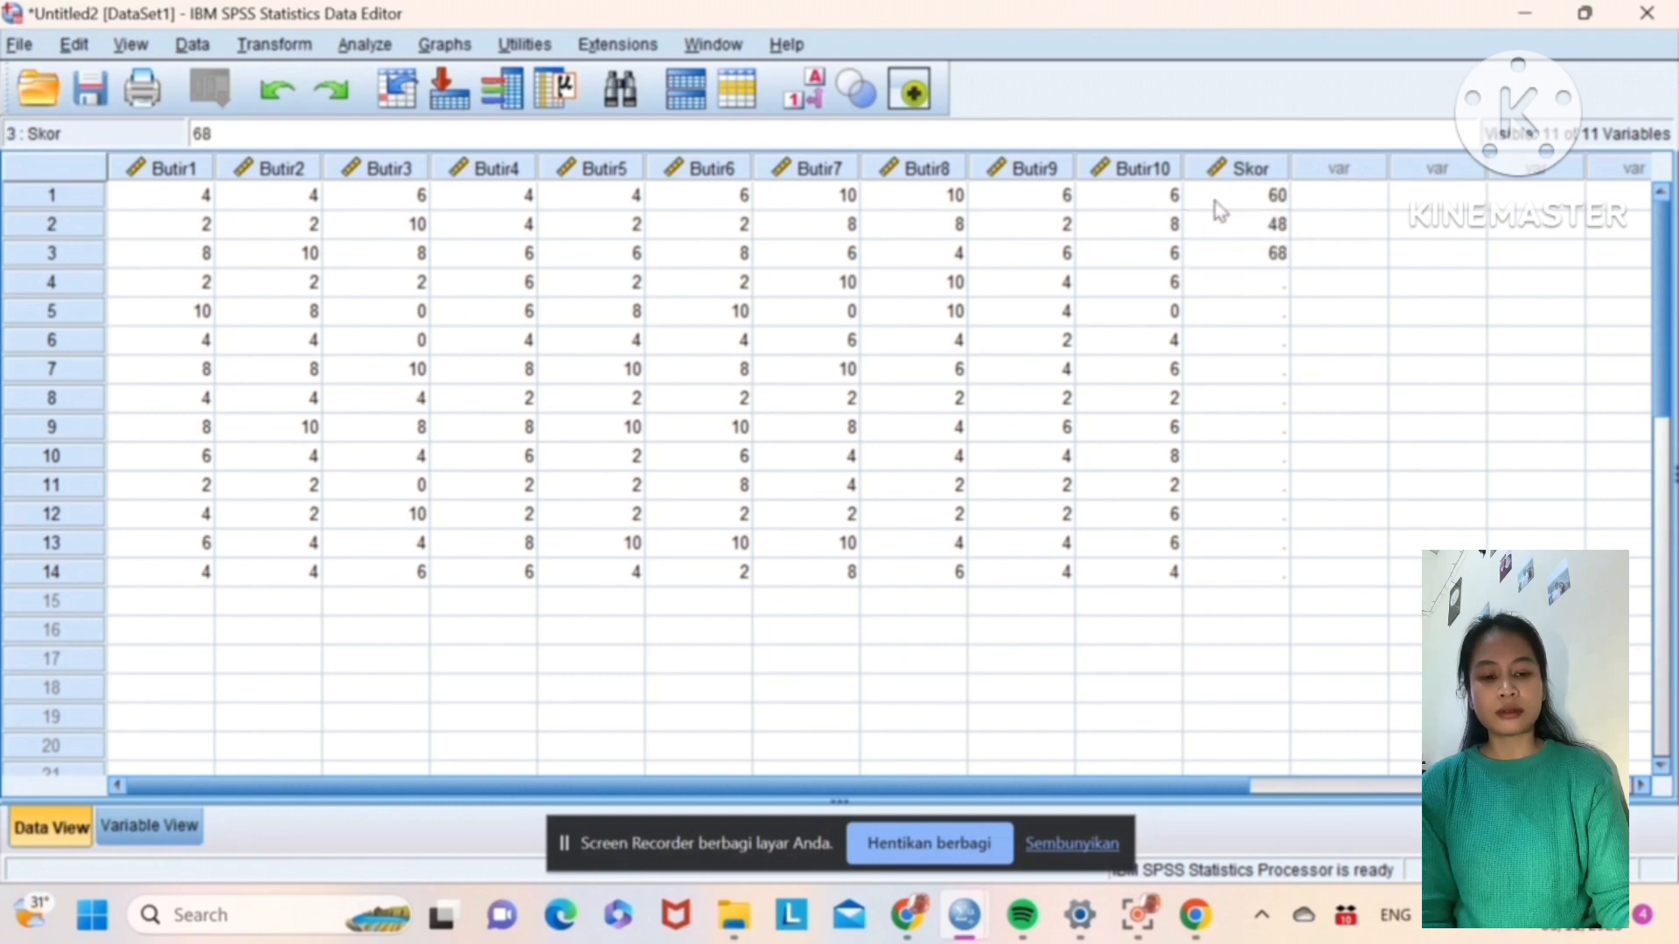
{"action": "key", "text": "Return"}
{"action": "type", "text": "46"}
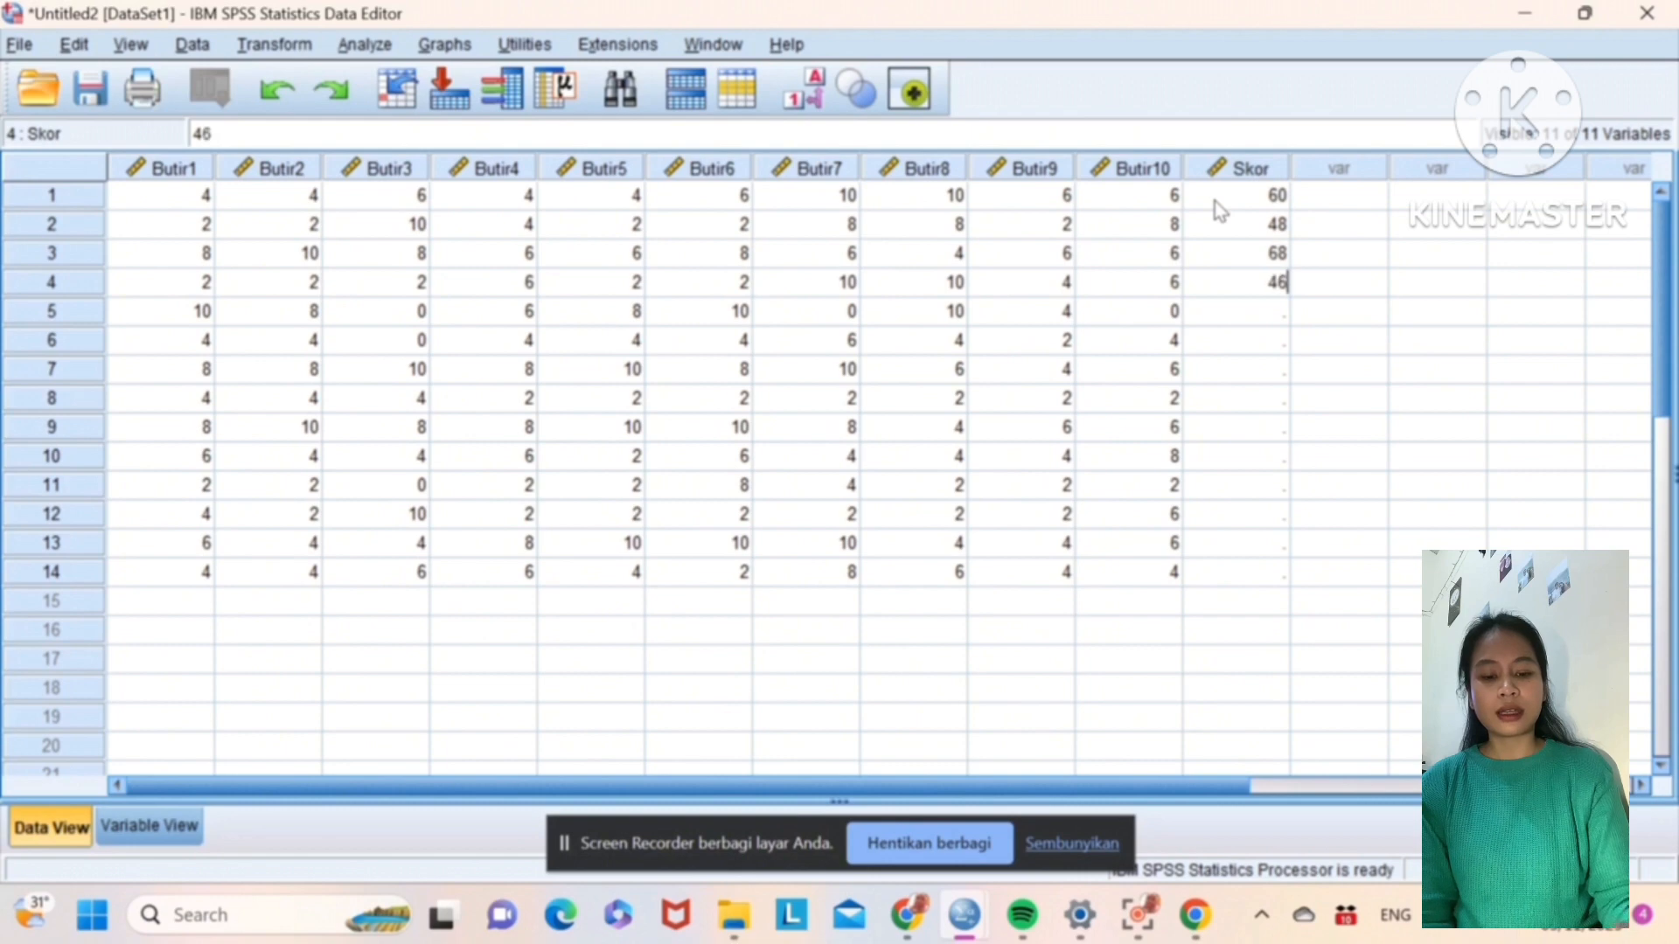
{"action": "key", "text": "Return"}
{"action": "type", "text": "56"}
{"action": "key", "text": "Return"}
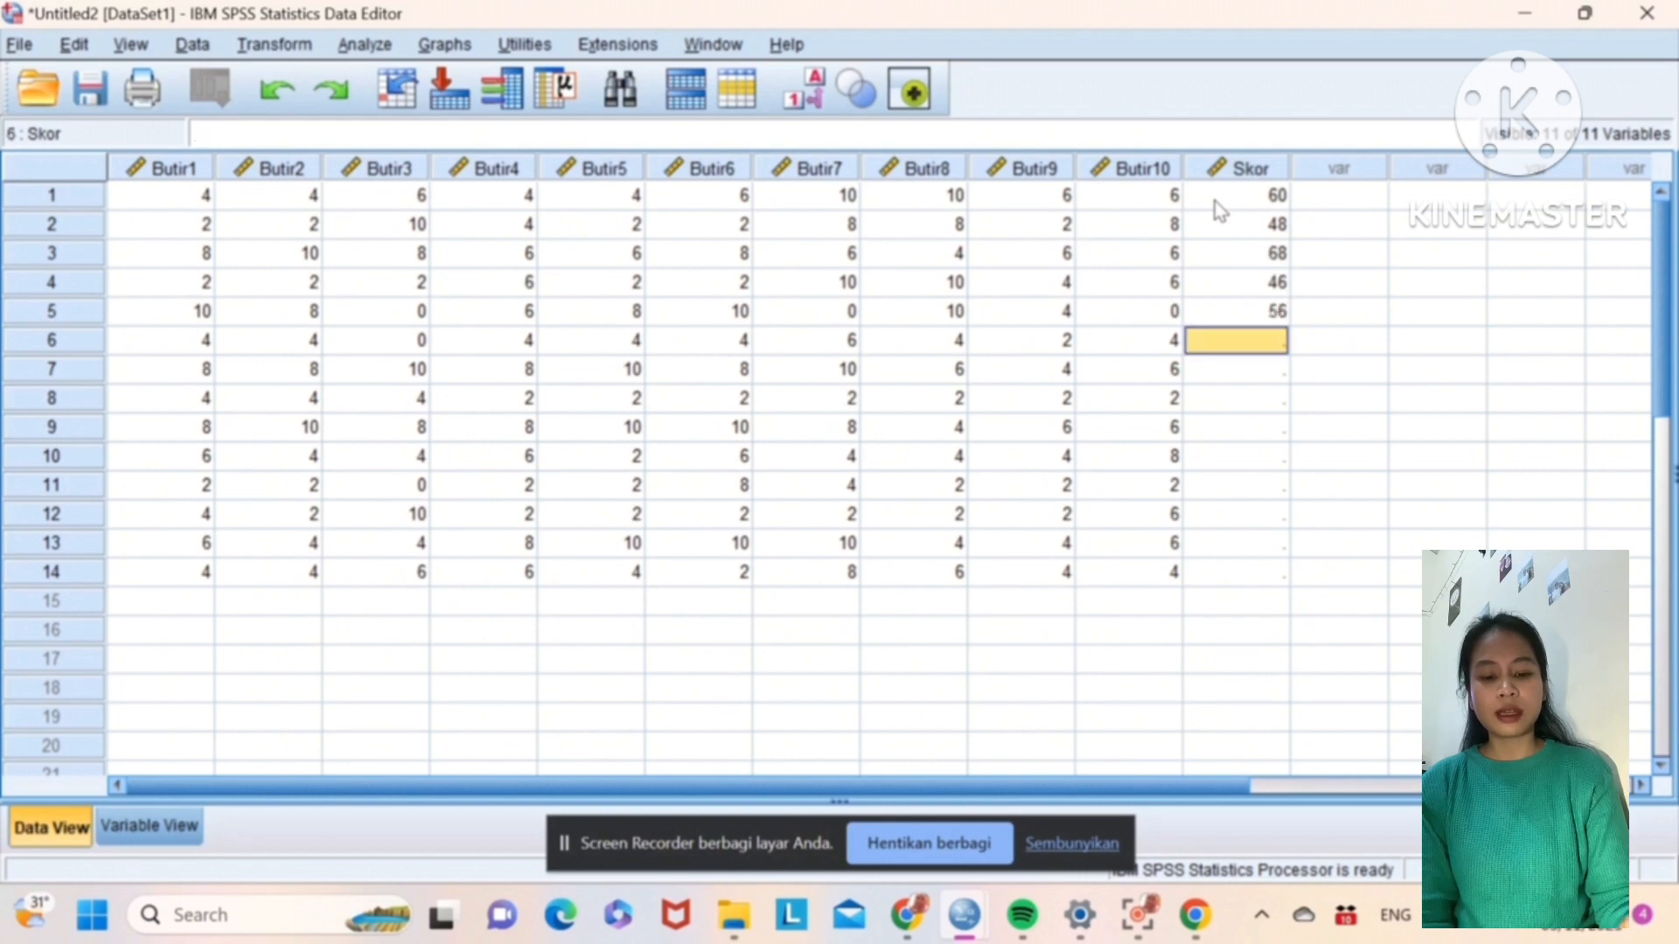
Step: Fill Skor rows 6 to 10 with 36, 78, 26, 78 and 48
{"action": "type", "text": "36"}
{"action": "key", "text": "Return"}
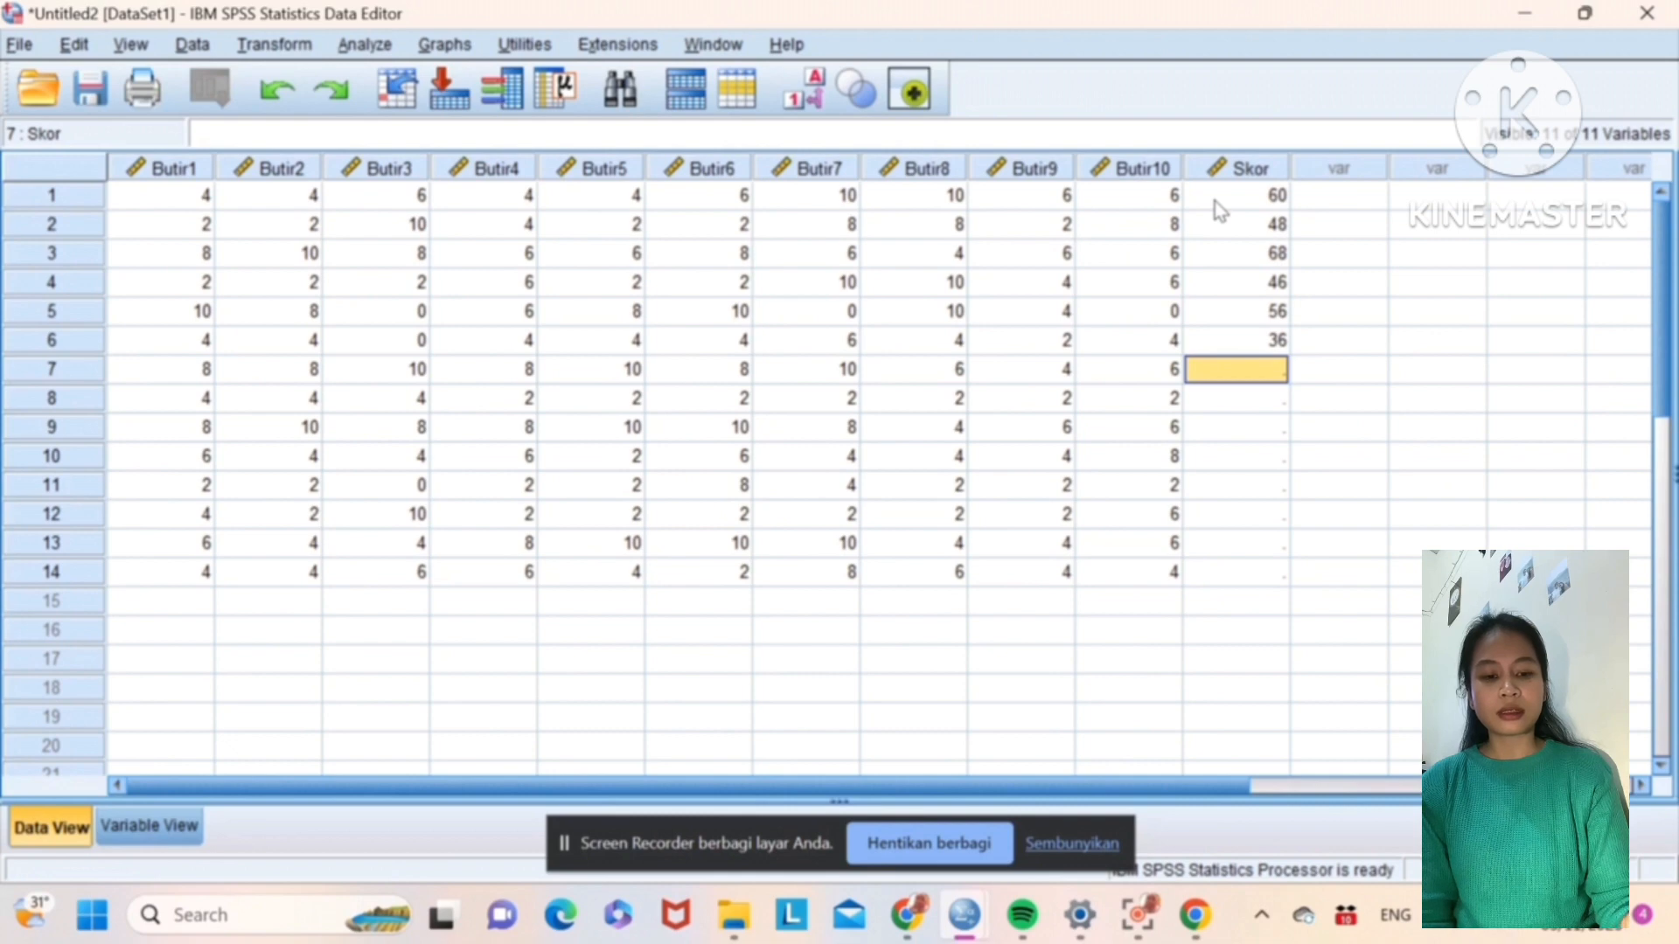
{"action": "type", "text": "78"}
{"action": "key", "text": "Return"}
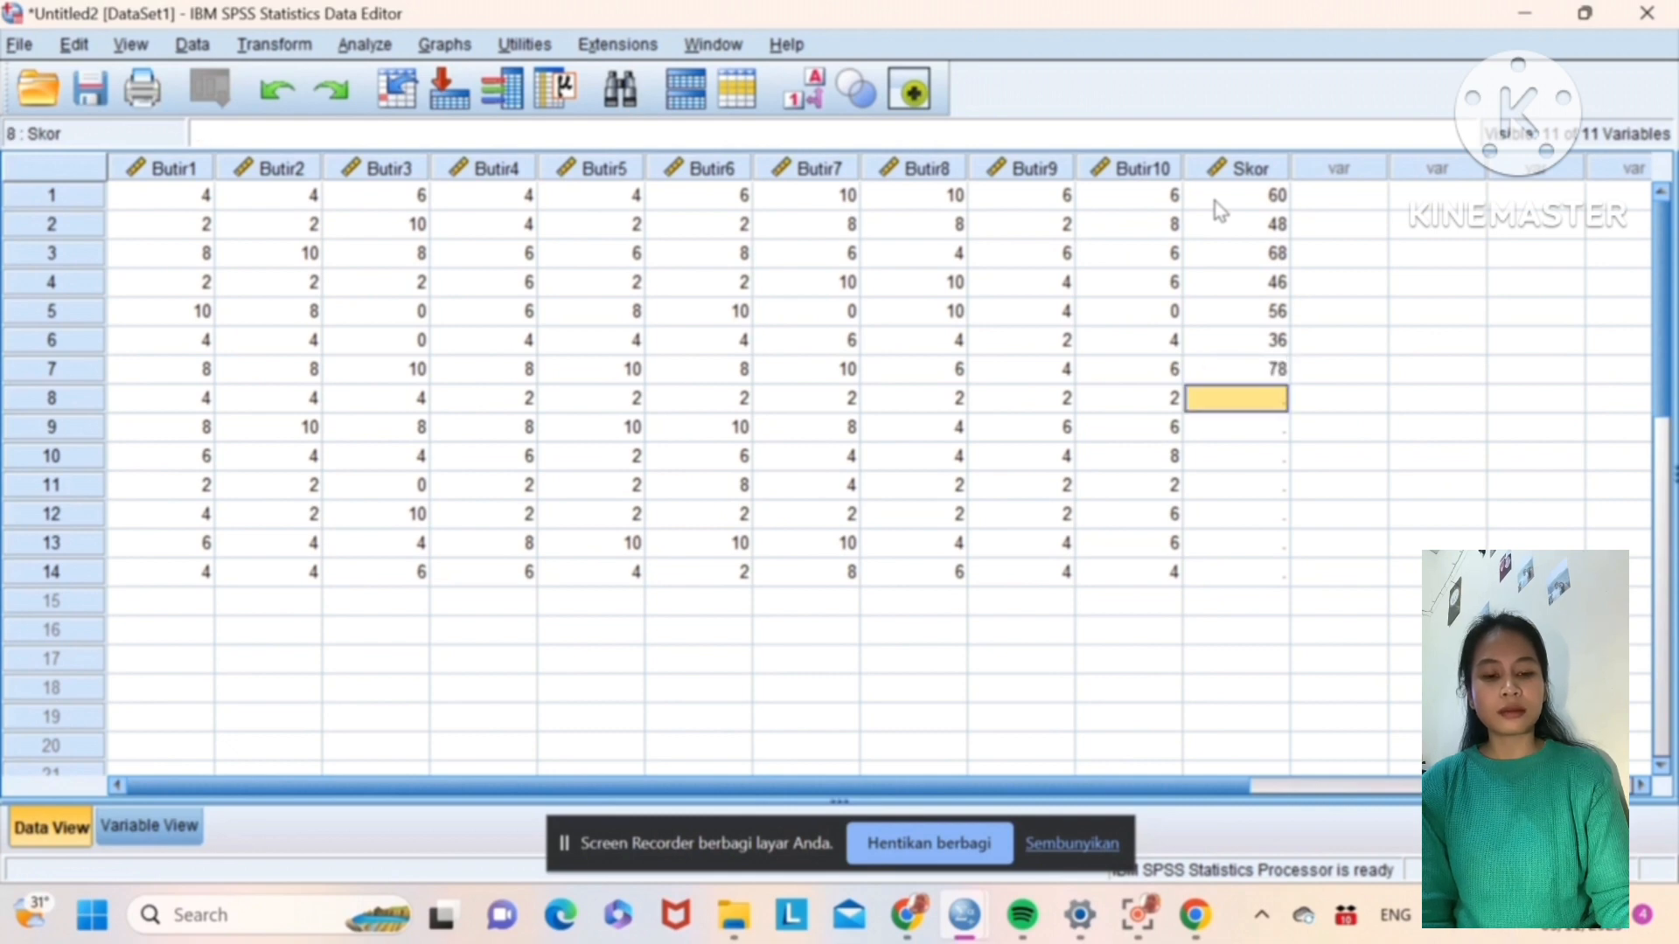
{"action": "type", "text": "26"}
{"action": "key", "text": "Return"}
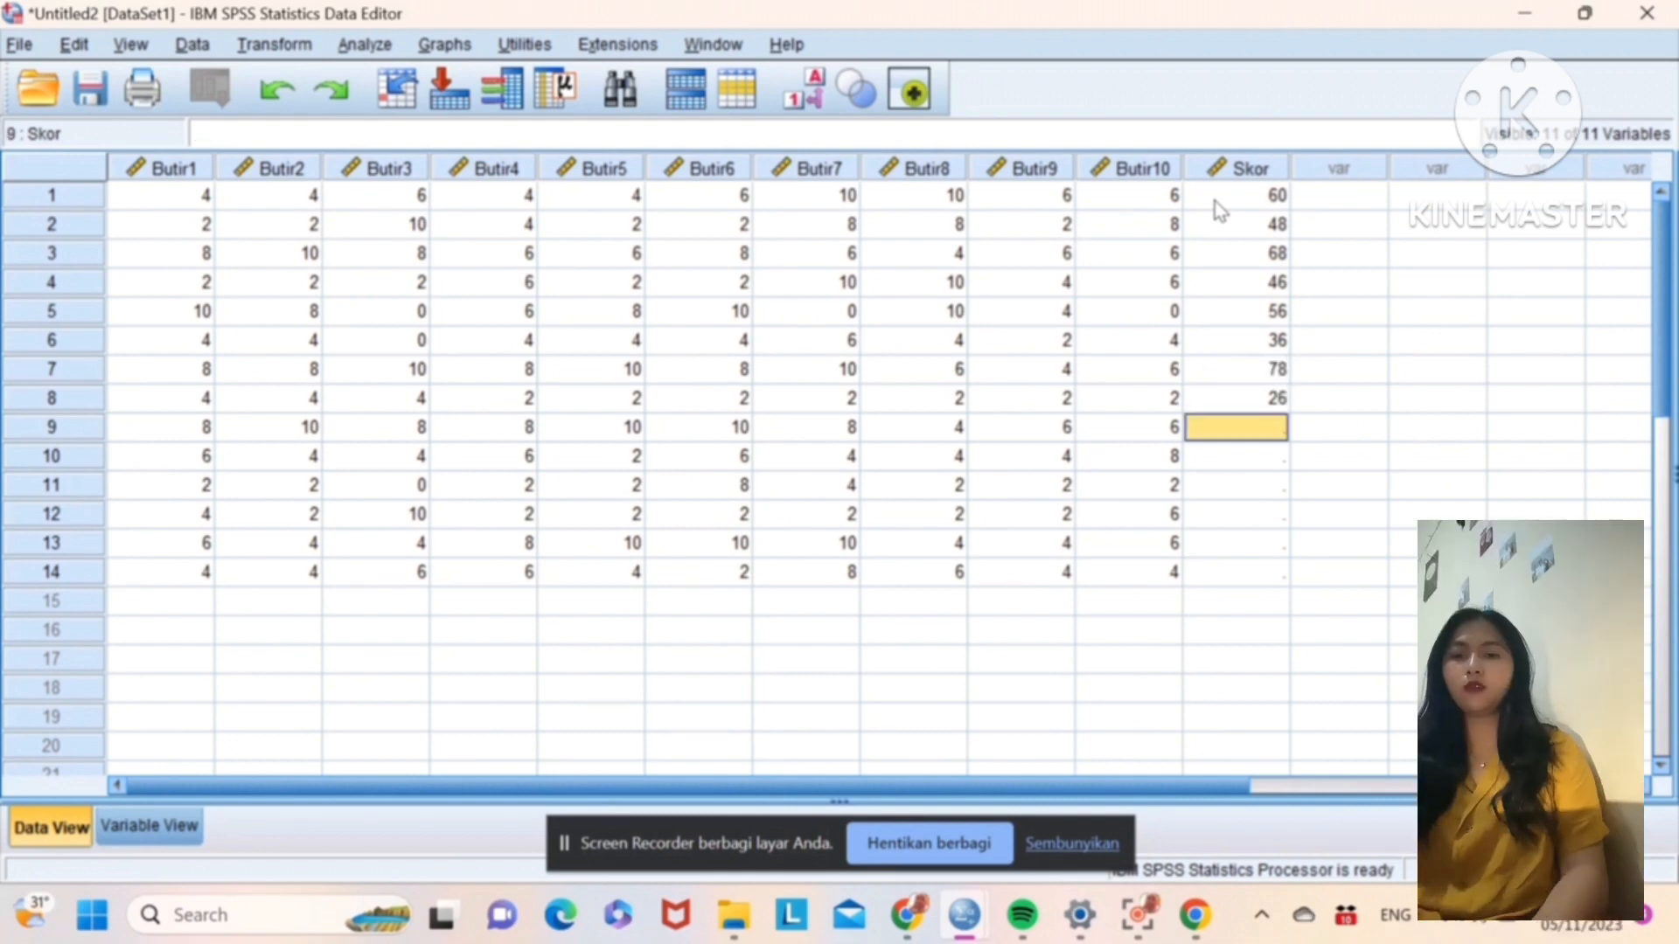
{"action": "type", "text": "78"}
{"action": "key", "text": "Return"}
{"action": "type", "text": "4"}
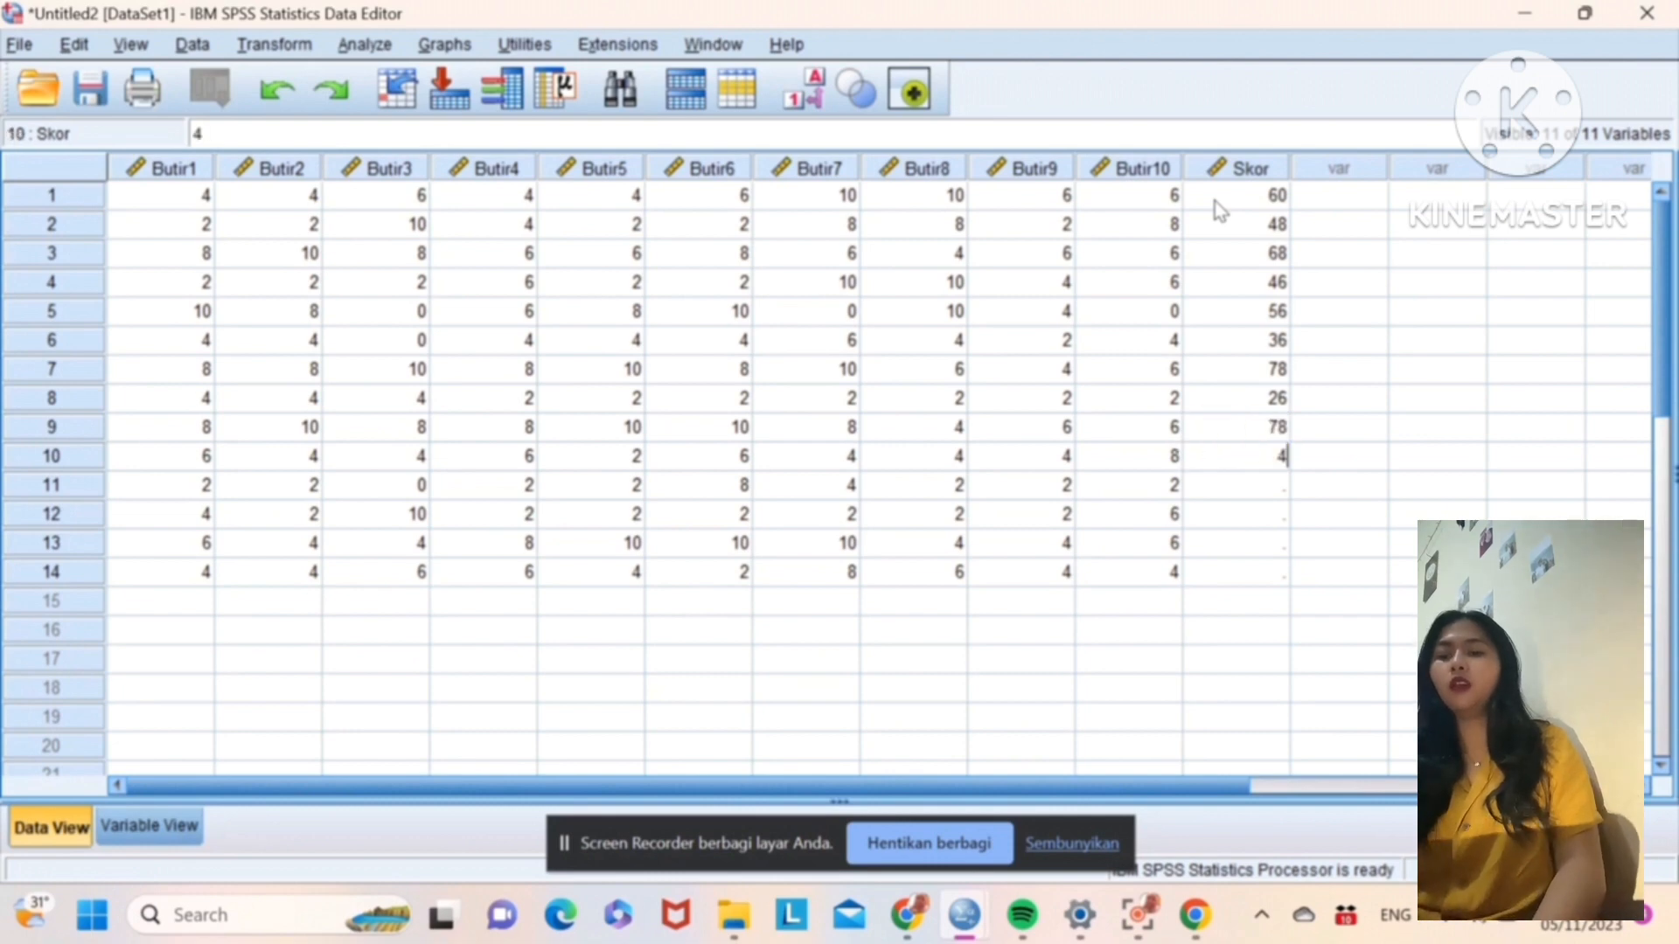
{"action": "type", "text": "8"}
{"action": "key", "text": "Return"}
Step: Fill Skor rows 11 to 14 with 26, 34, 66 and 48
{"action": "type", "text": "2"}
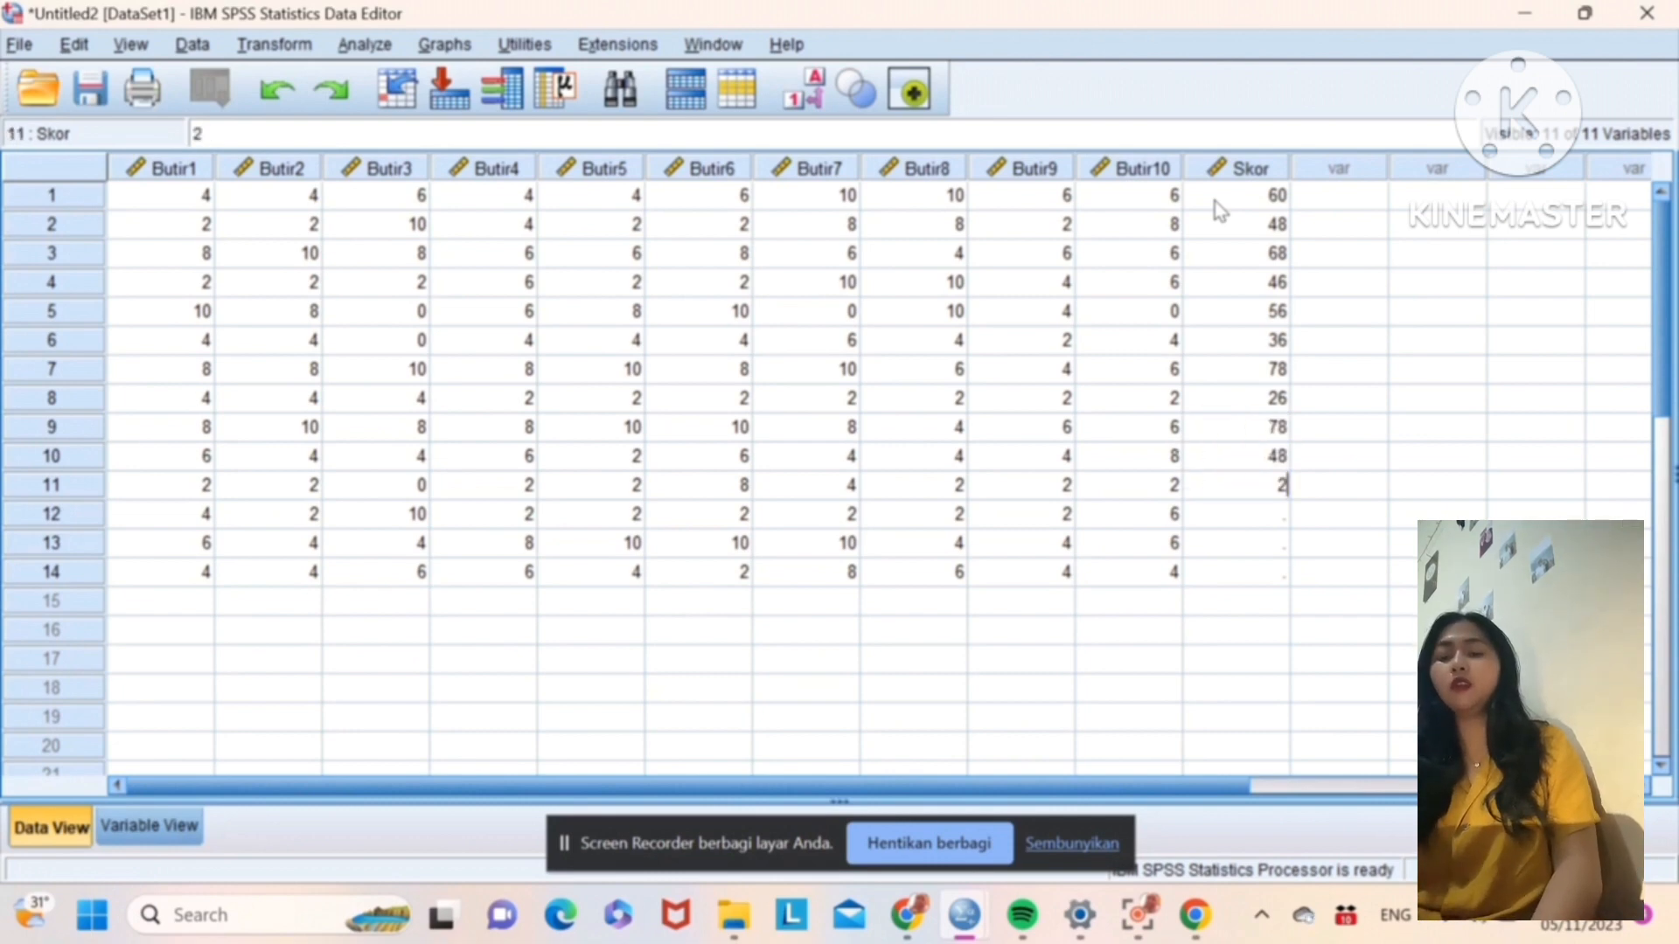
{"action": "type", "text": "6"}
{"action": "key", "text": "Return"}
{"action": "type", "text": "34"}
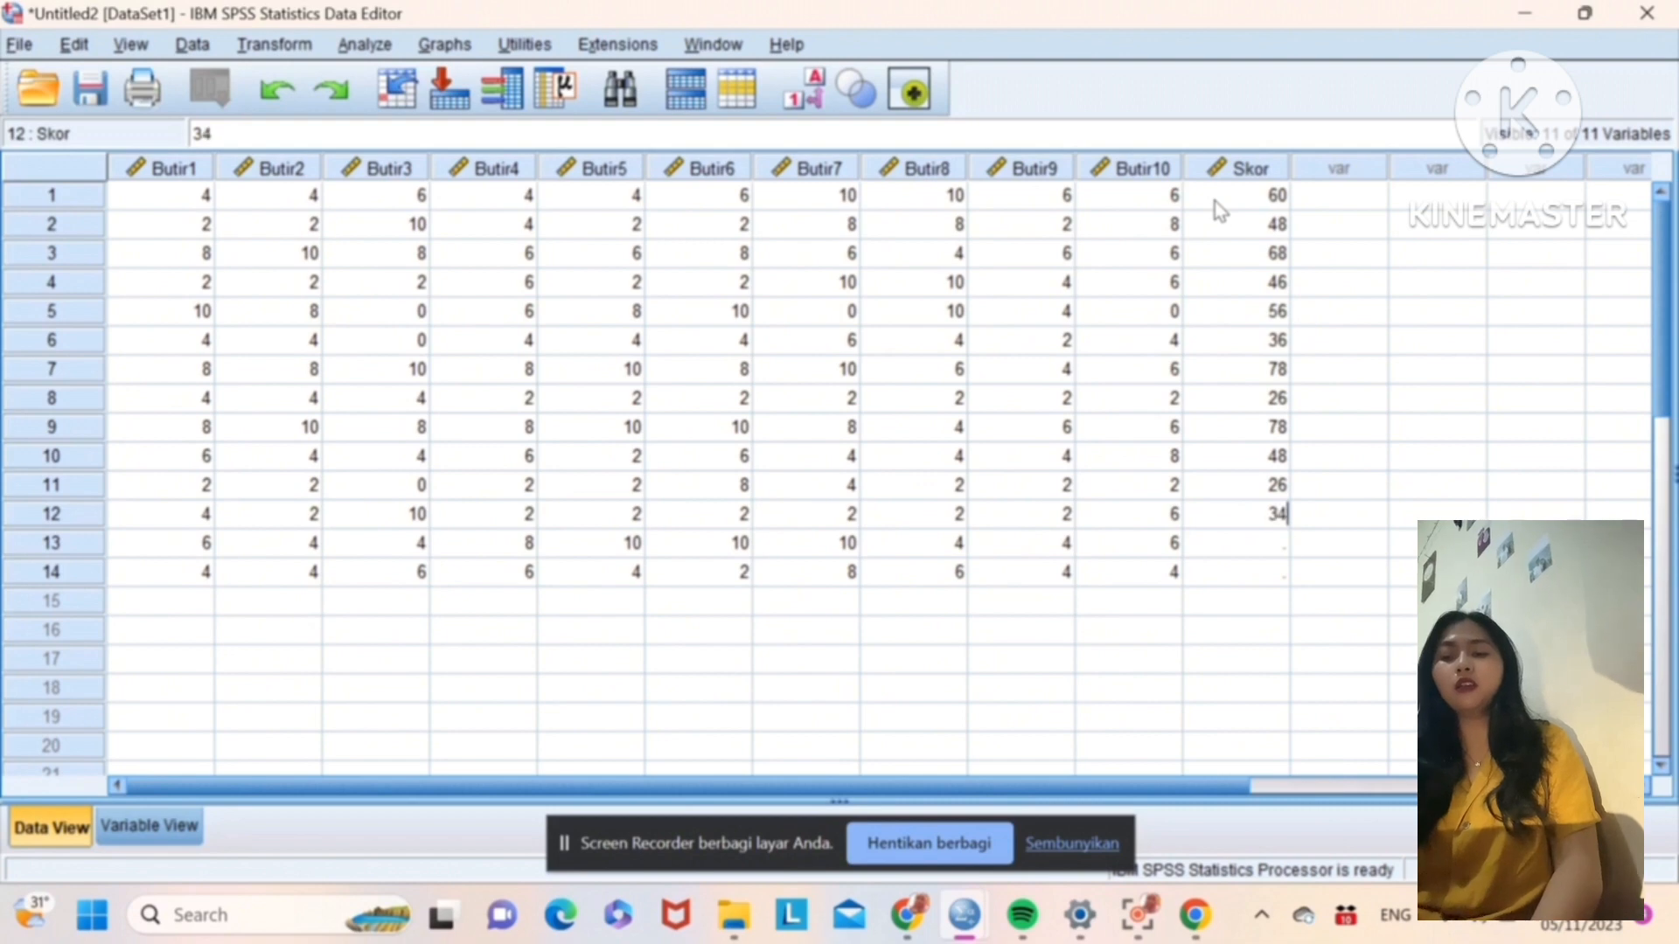
{"action": "key", "text": "Return"}
{"action": "type", "text": "66"}
{"action": "key", "text": "Return"}
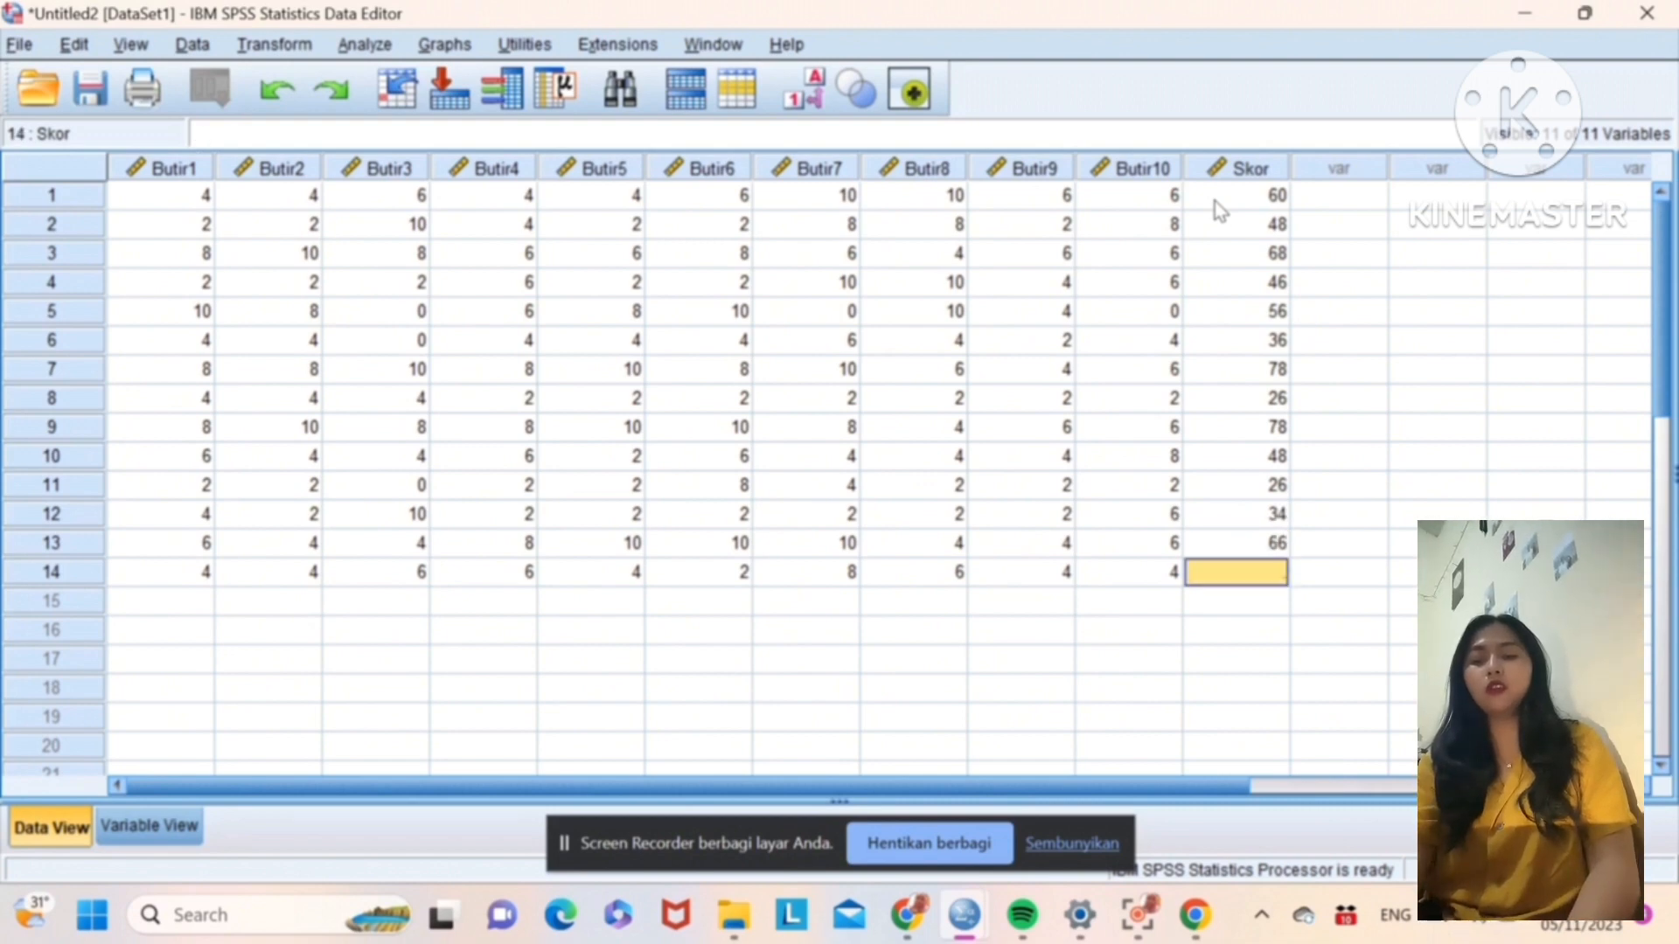
{"action": "type", "text": "48"}
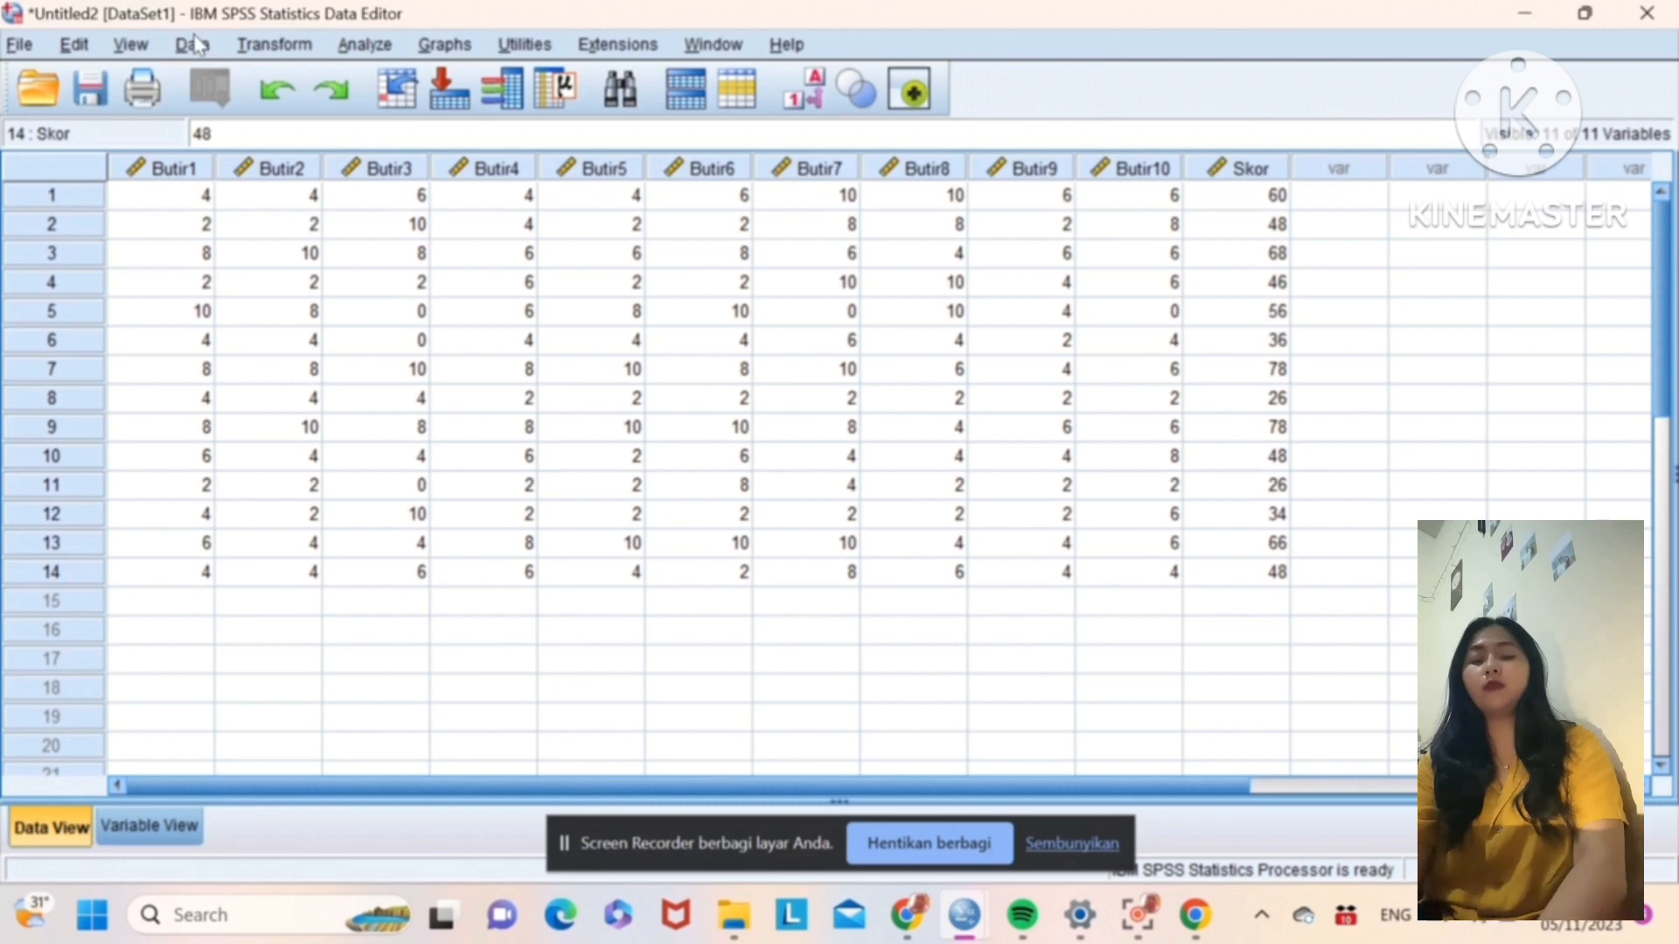
Step: Run a two-tailed Pearson bivariate correlation on Butir1 to Butir10 and Skor, and maximize the output window
{"action": "left_click", "coordinate": [389, 48]}
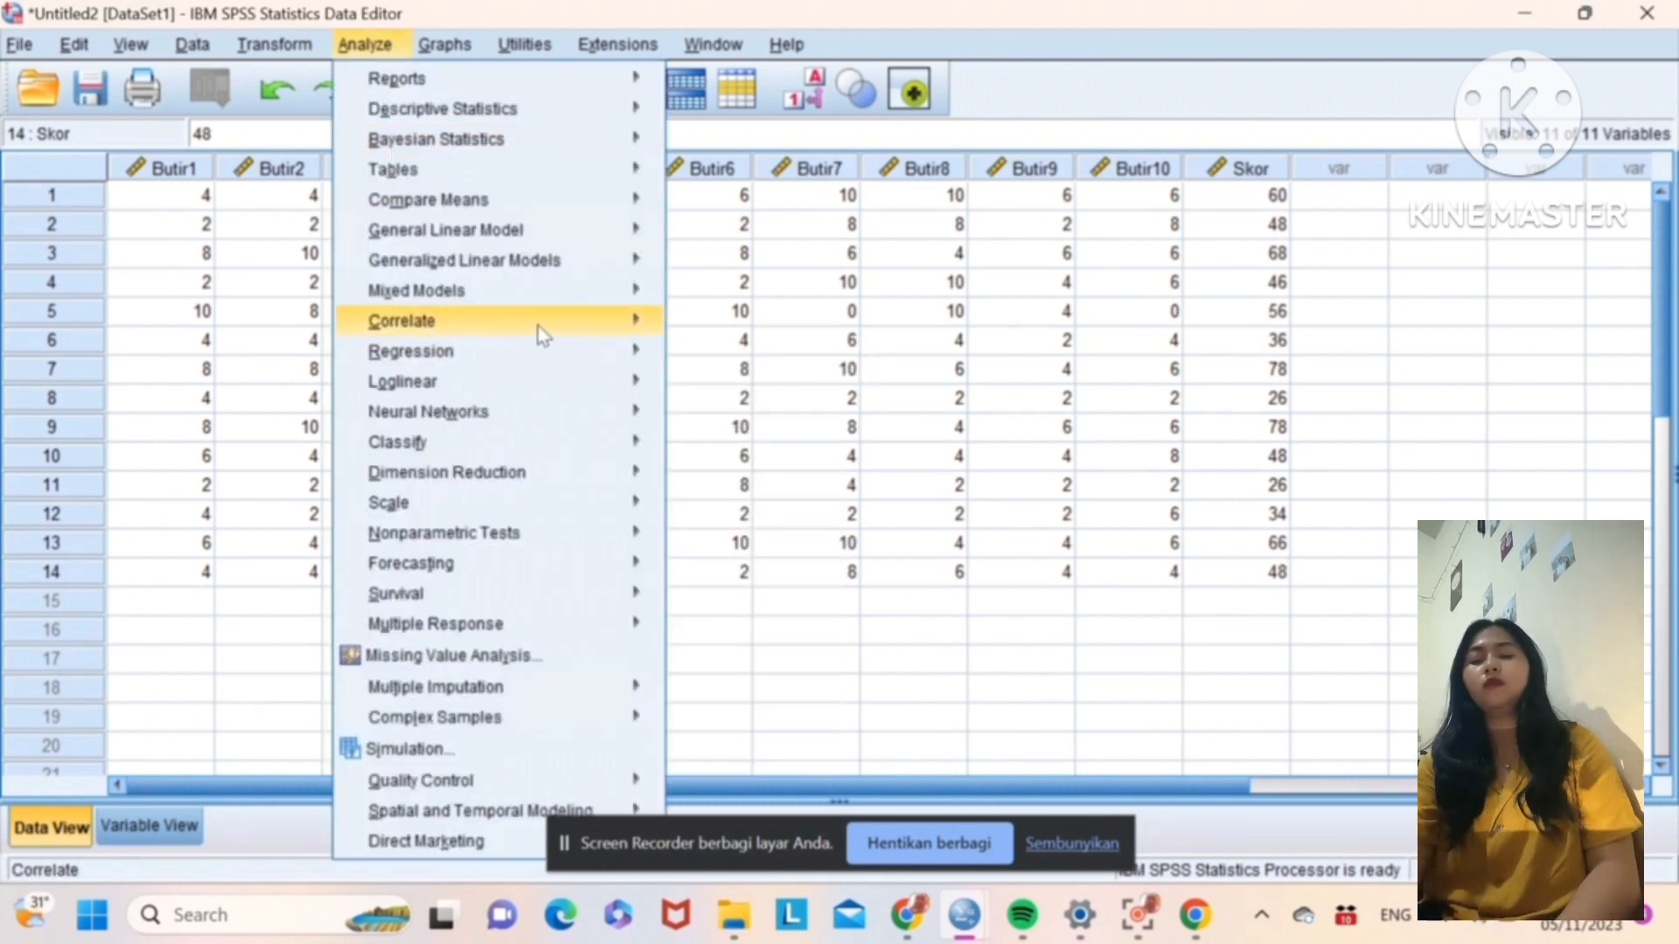
{"action": "mouse_move", "coordinate": [543, 329]}
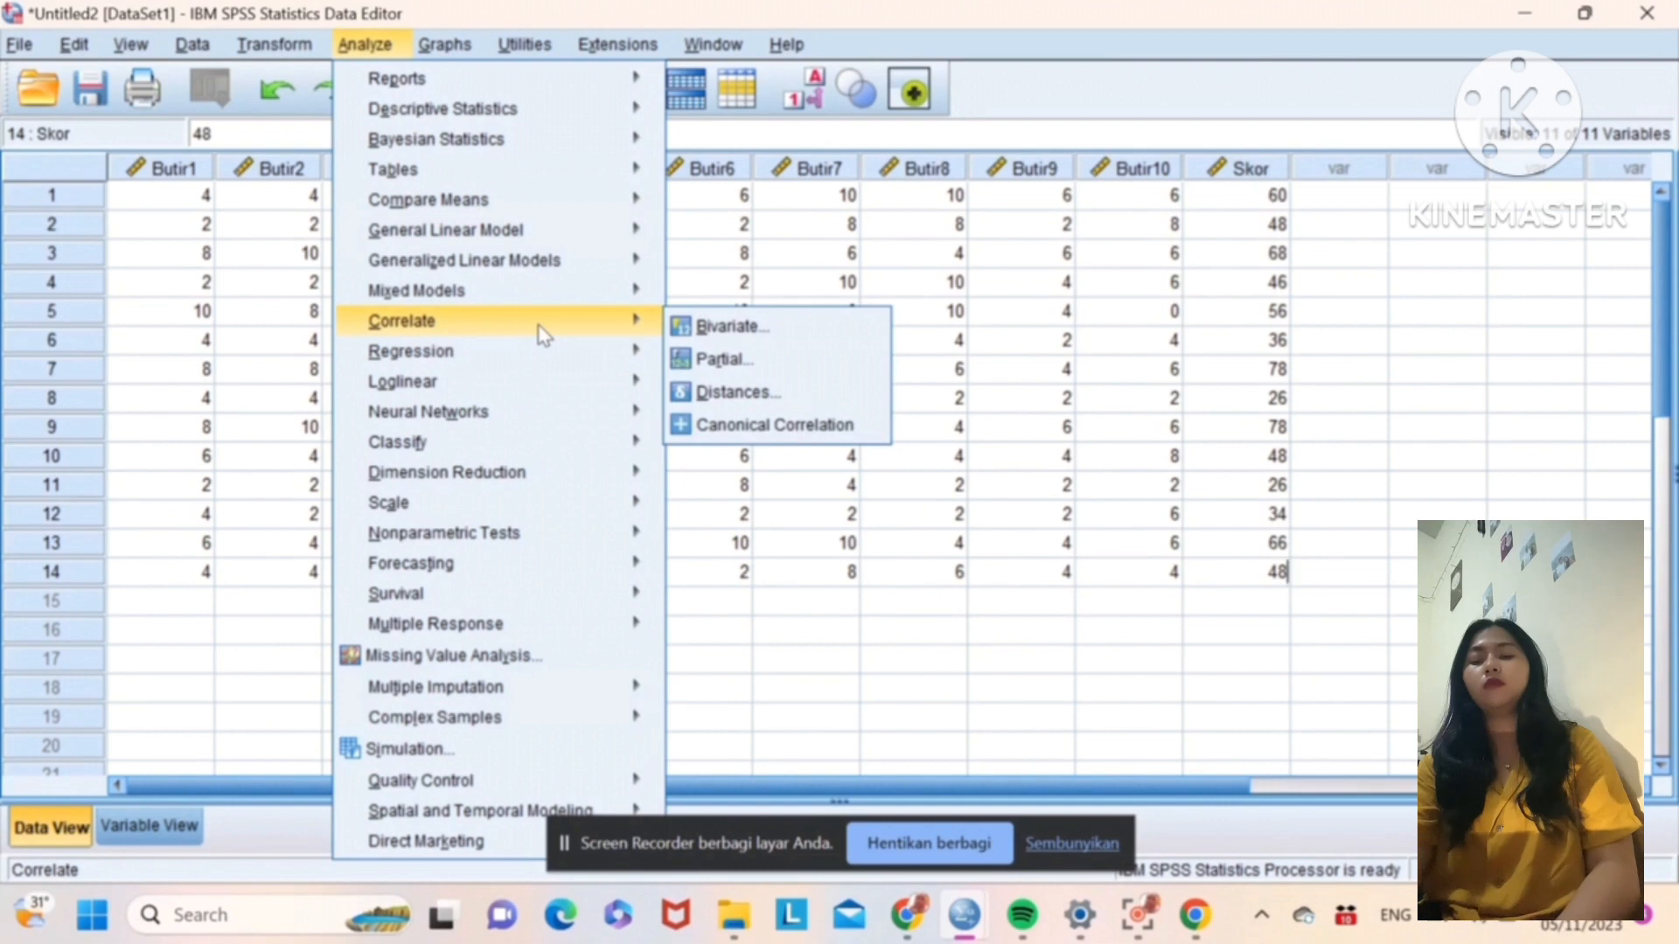
{"action": "left_click", "coordinate": [700, 327]}
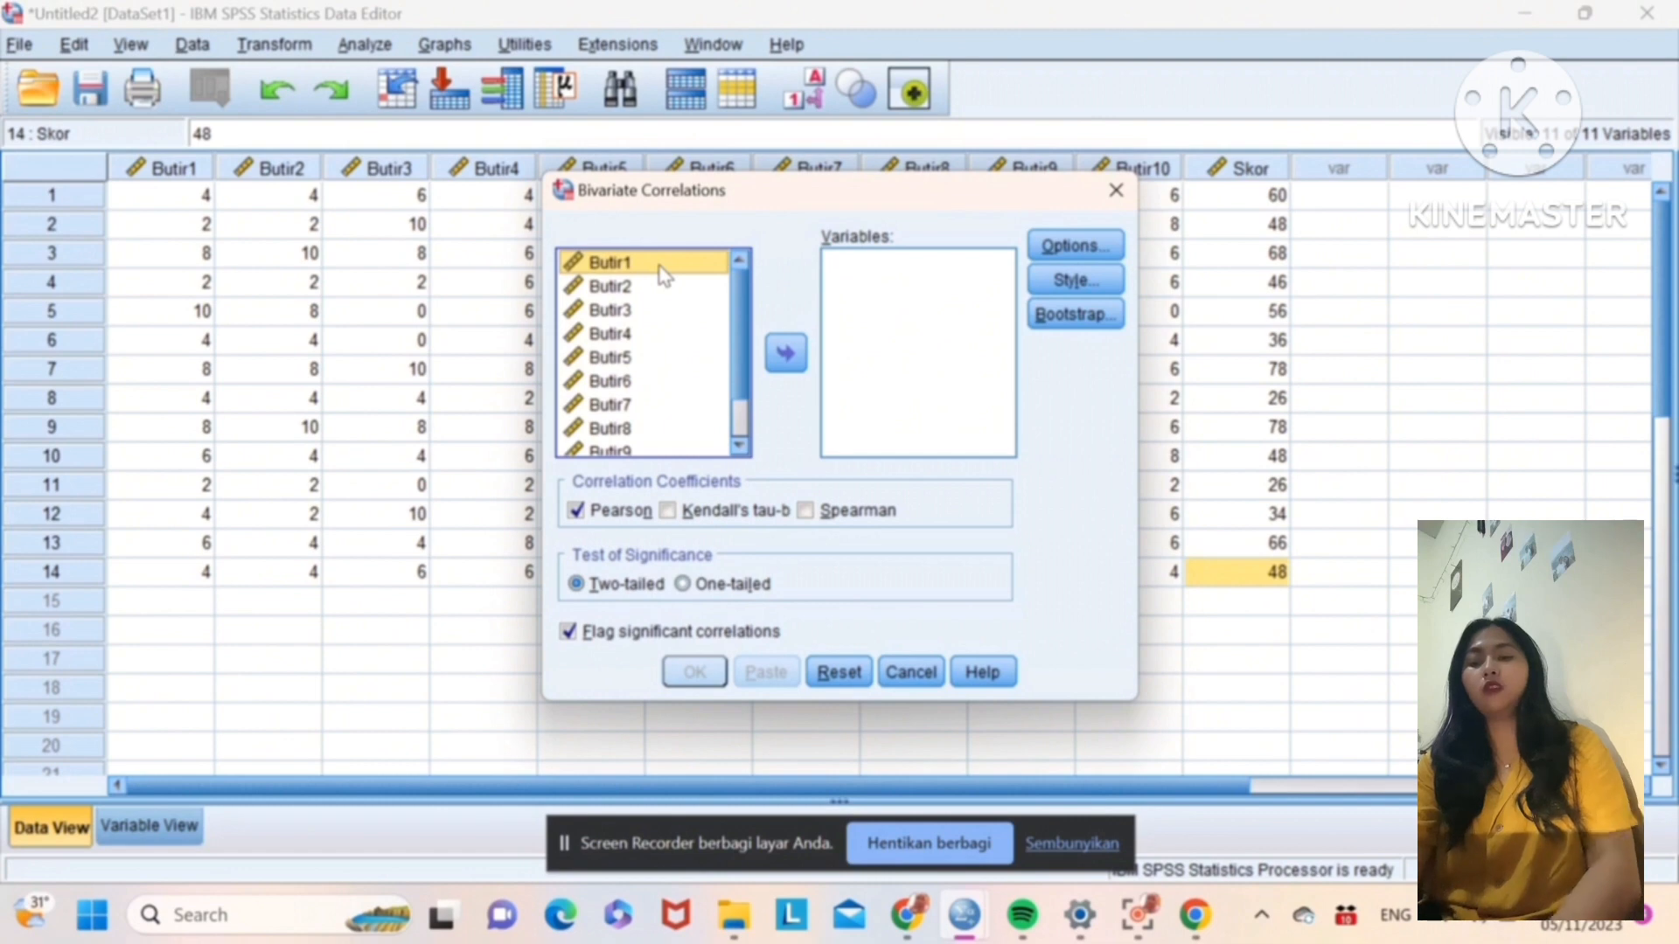
{"action": "key", "text": "ctrl+a"}
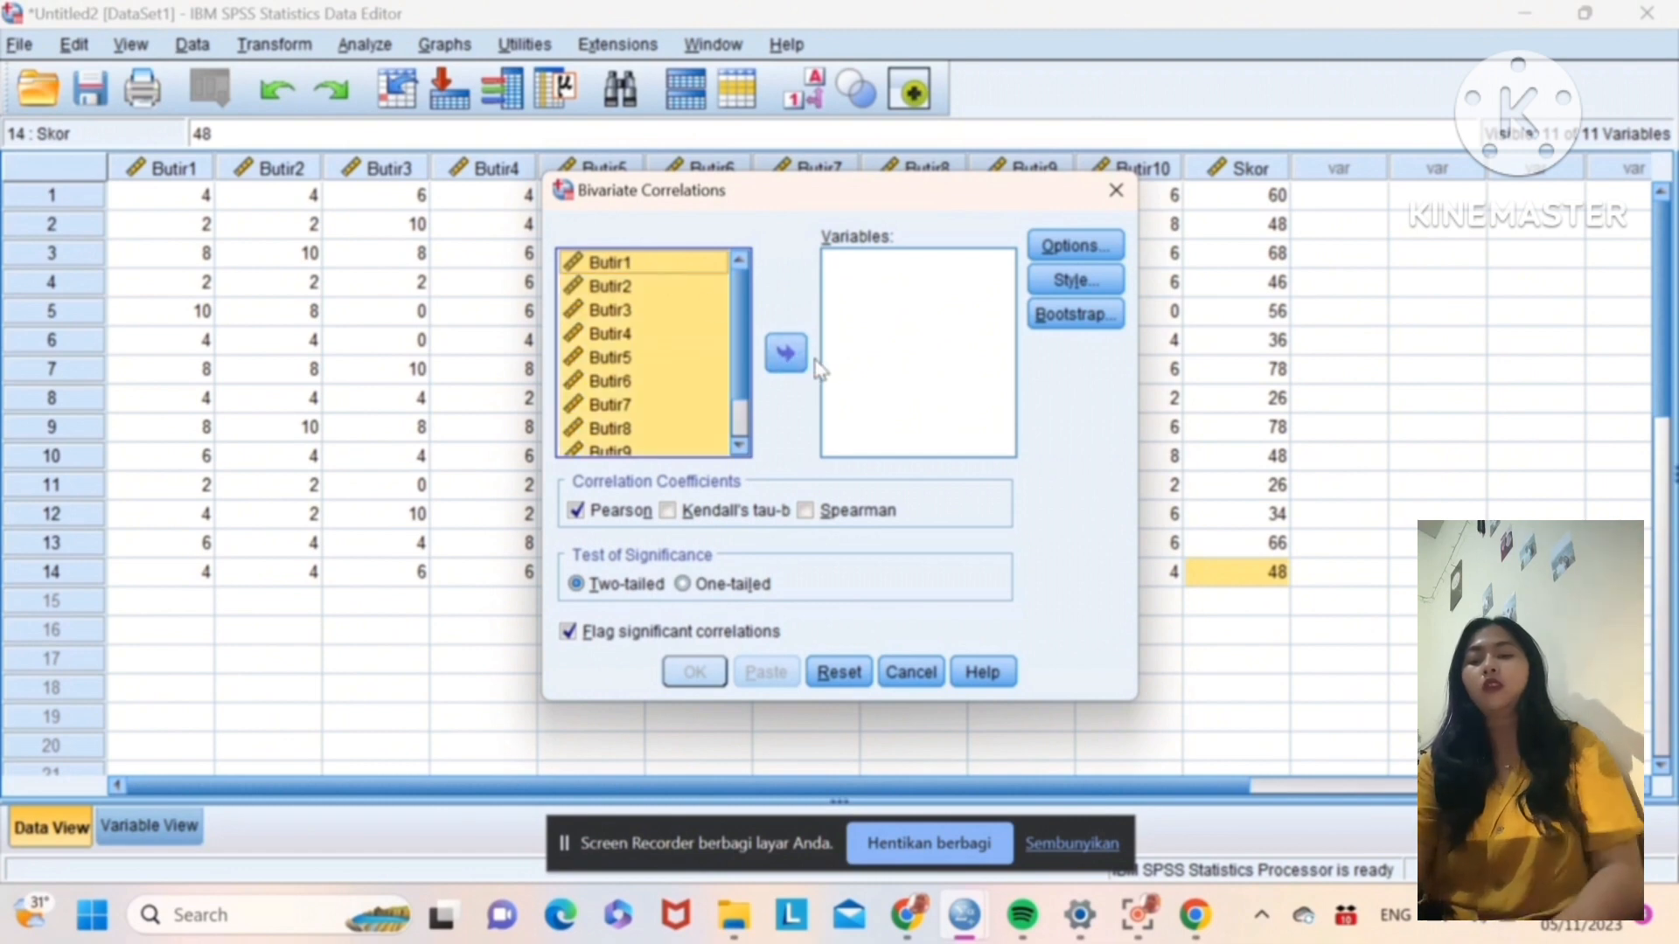
{"action": "left_click", "coordinate": [787, 359]}
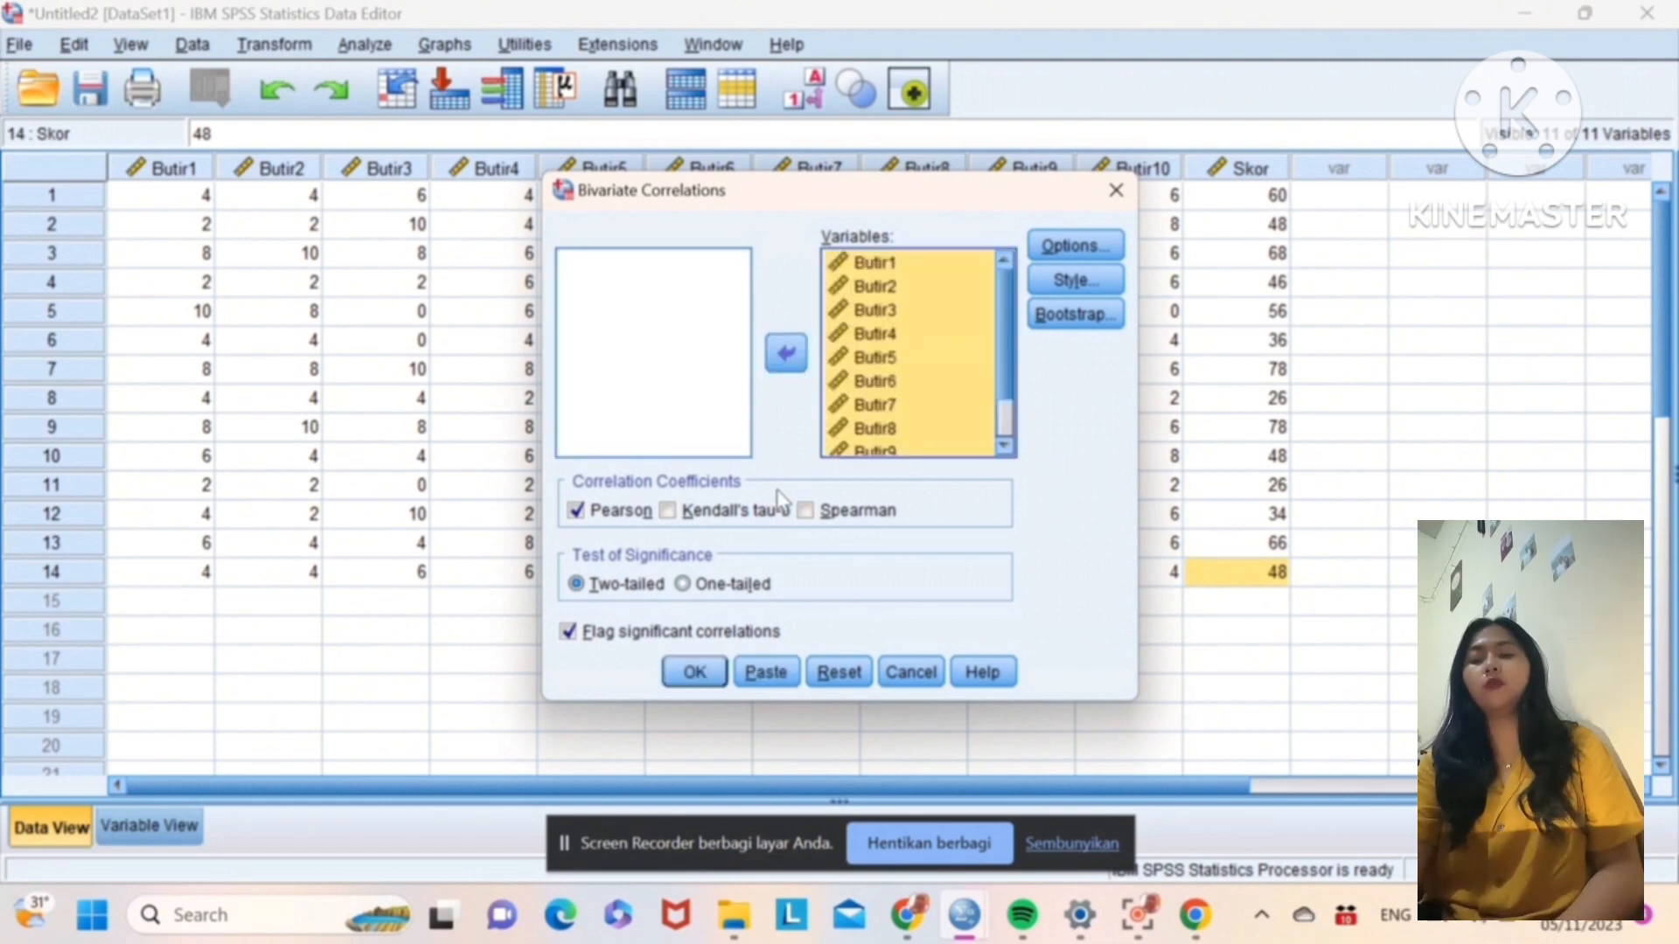
{"action": "left_click", "coordinate": [694, 676]}
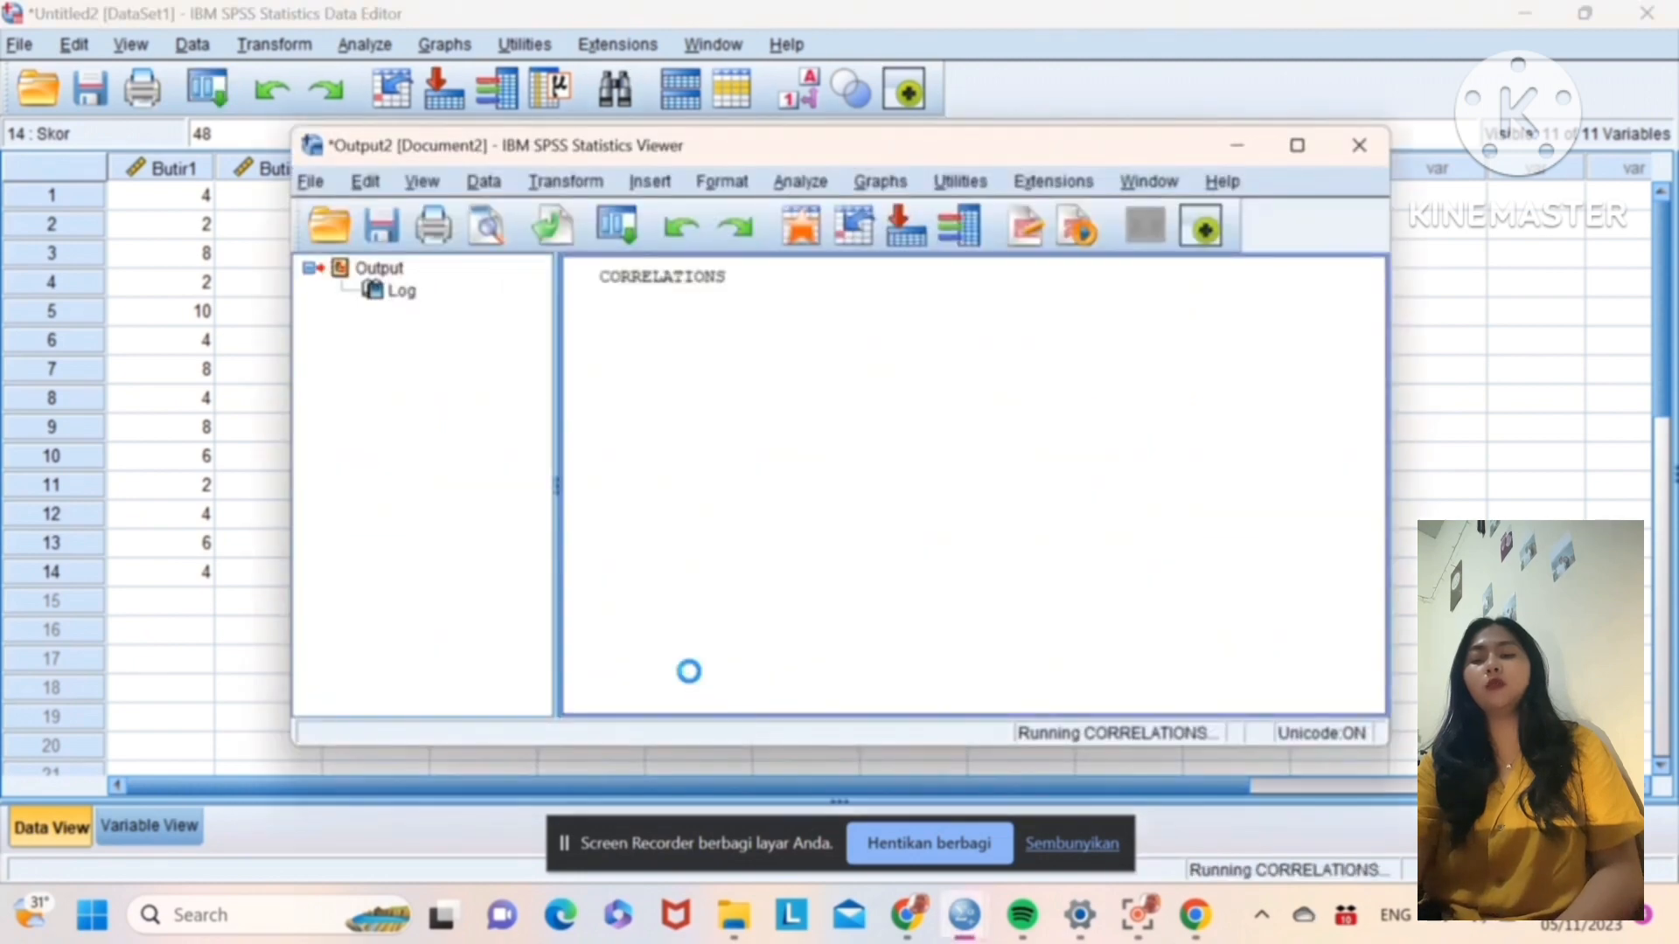
{"action": "left_click", "coordinate": [1295, 147]}
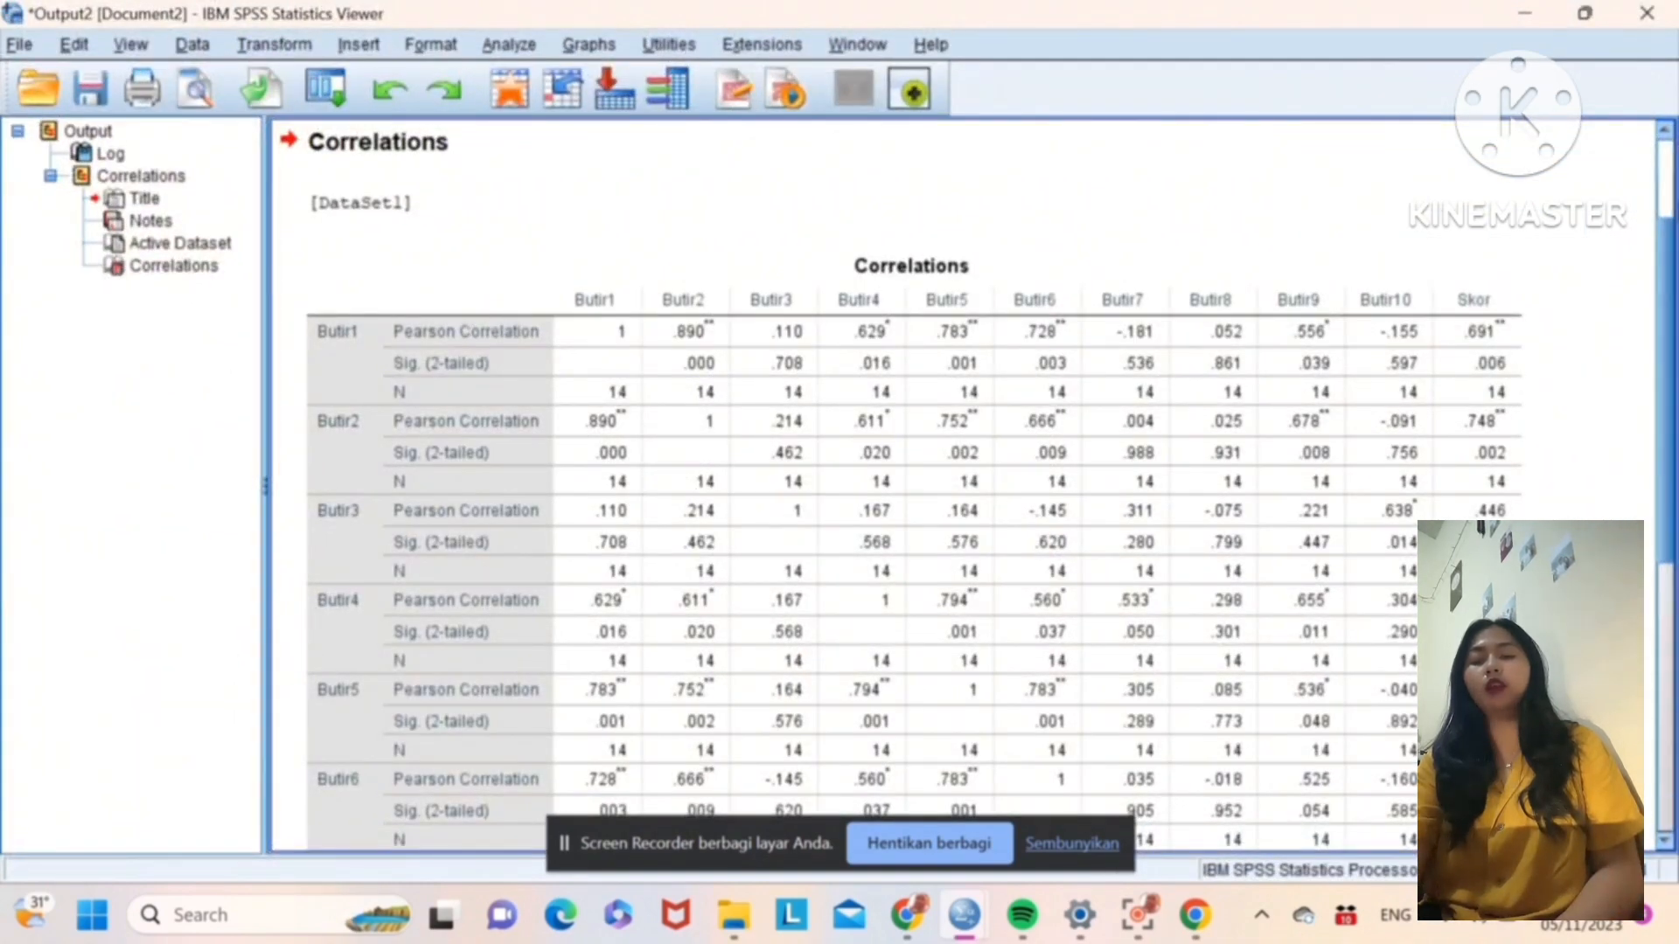
Step: Examine the Correlations table from Butir1 through Skor, including the significance notes beneath it
{"action": "scroll", "coordinate": [1671, 201], "scroll_direction": "up", "scroll_amount": 3}
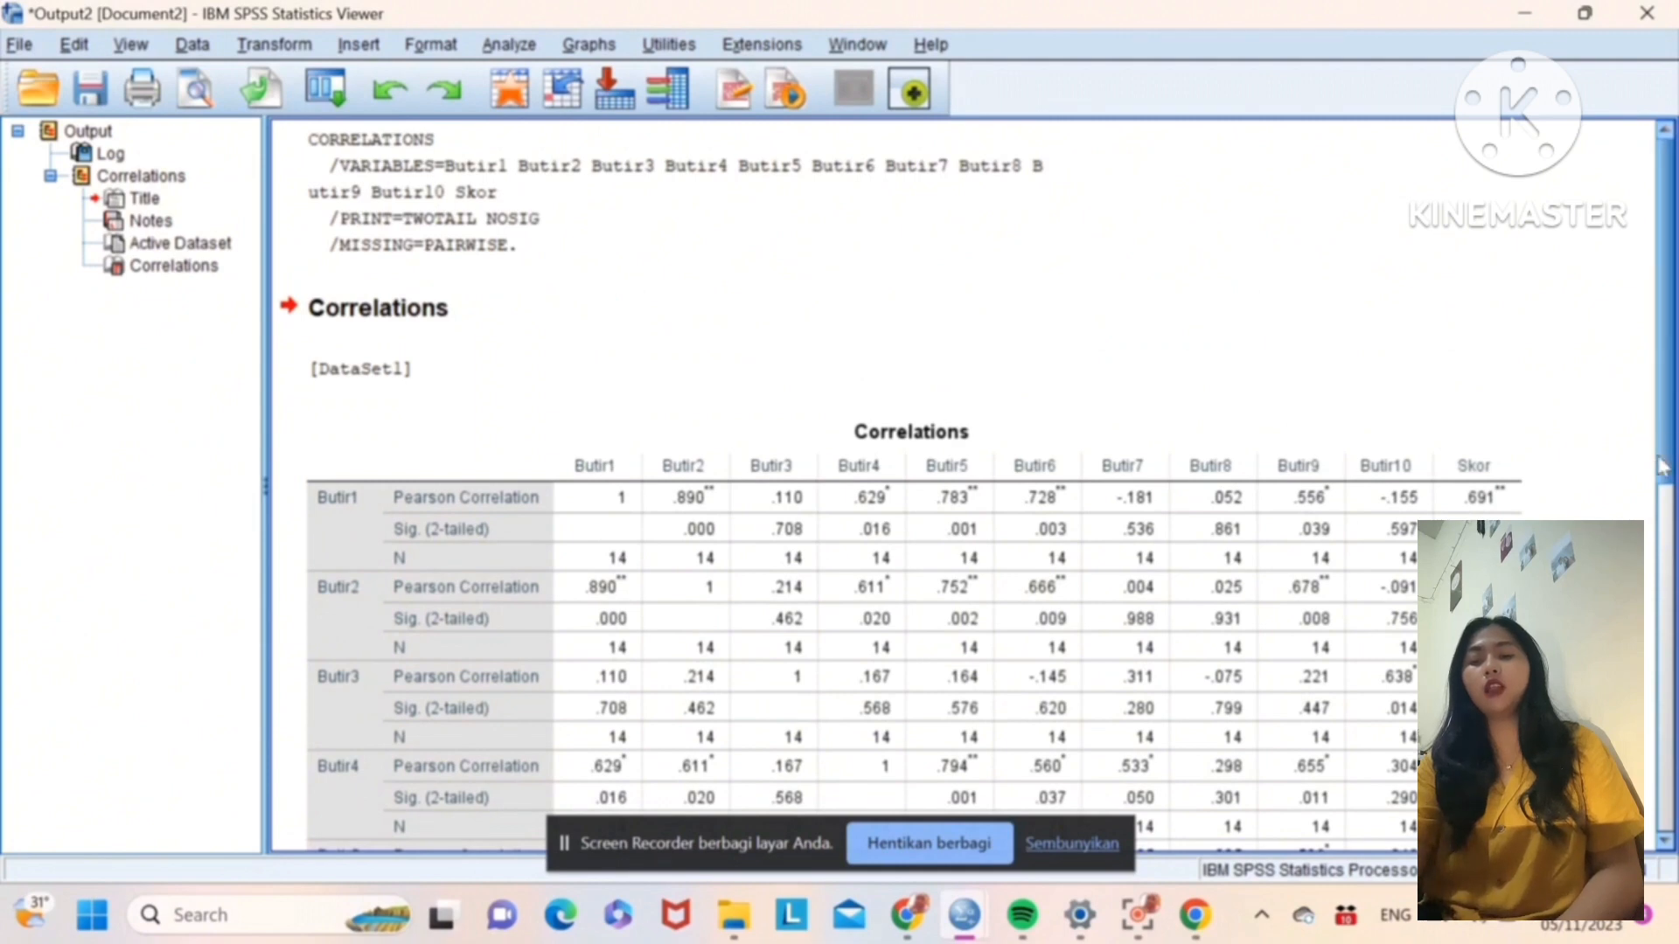
{"action": "left_click_drag", "start_coordinate": [1669, 551], "coordinate": [1669, 607]}
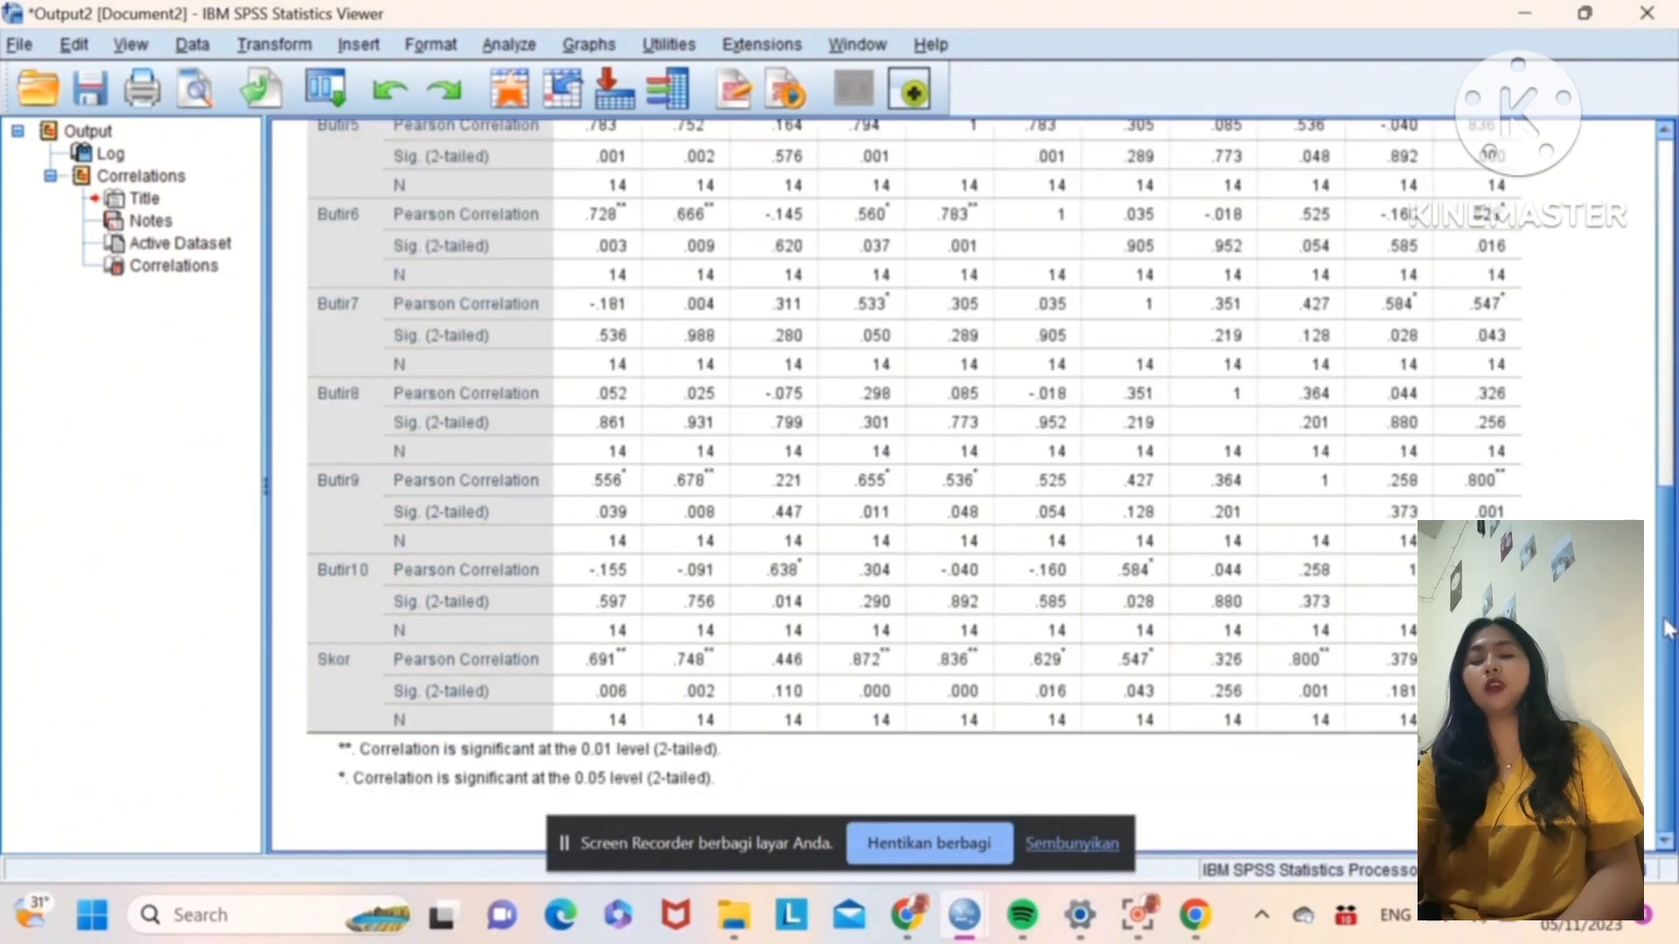
{"action": "scroll", "coordinate": [1667, 605], "scroll_direction": "up", "scroll_amount": 10}
{"action": "scroll", "coordinate": [1670, 262], "scroll_direction": "up", "scroll_amount": 3}
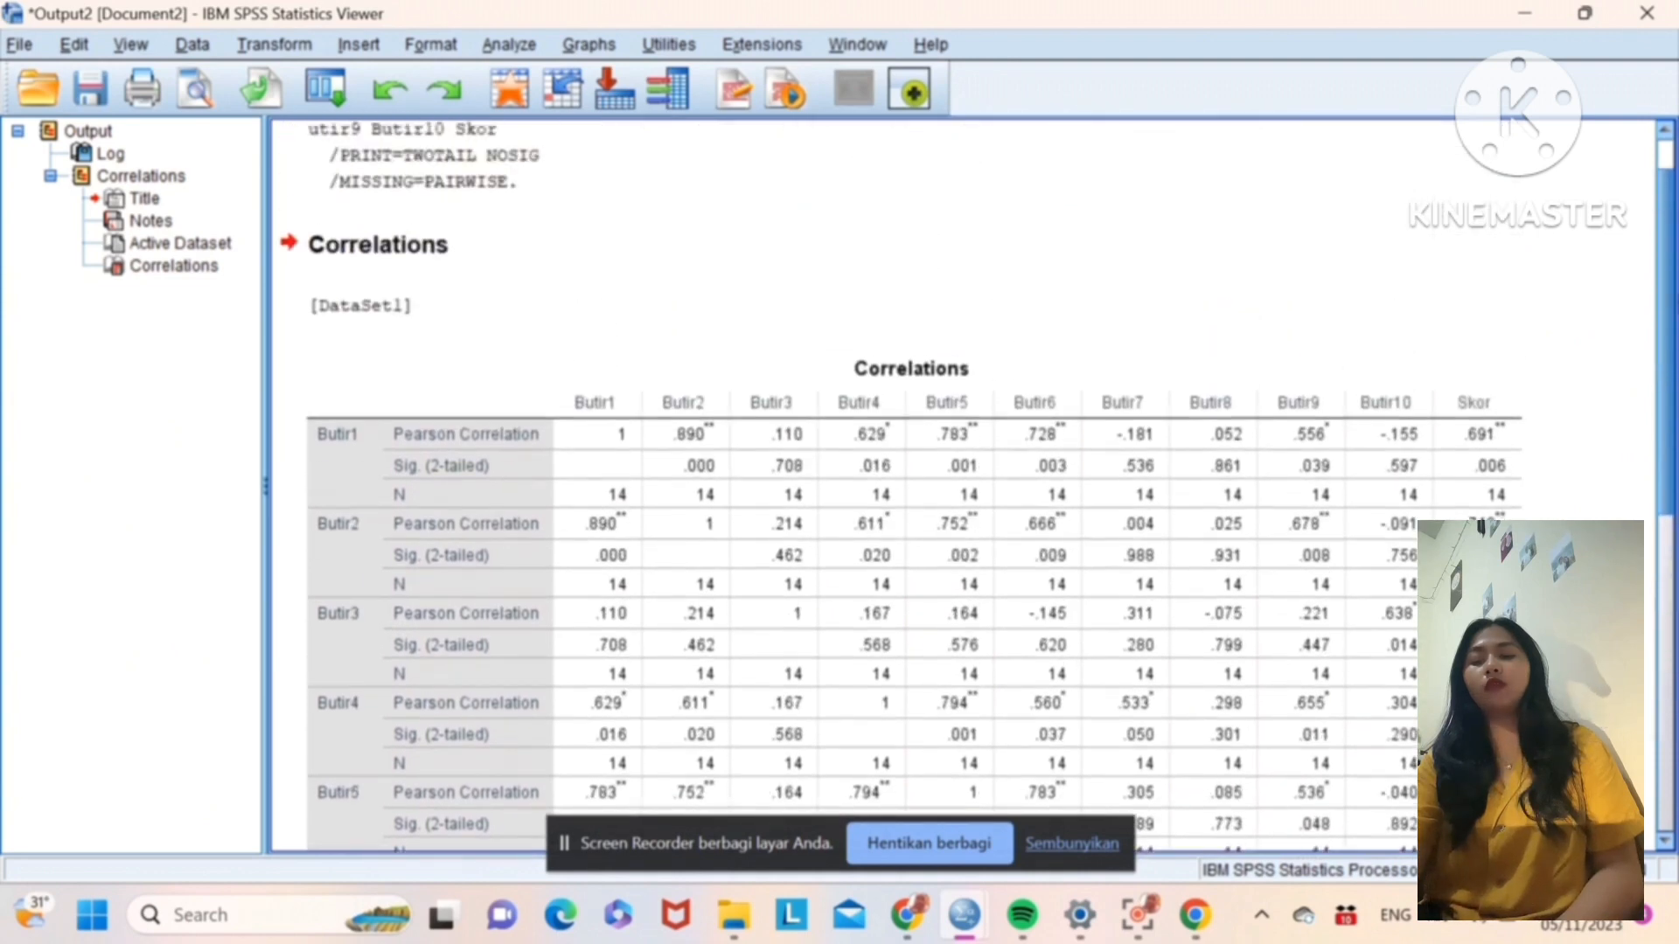
{"action": "left_click_drag", "start_coordinate": [1670, 255], "coordinate": [1648, 652]}
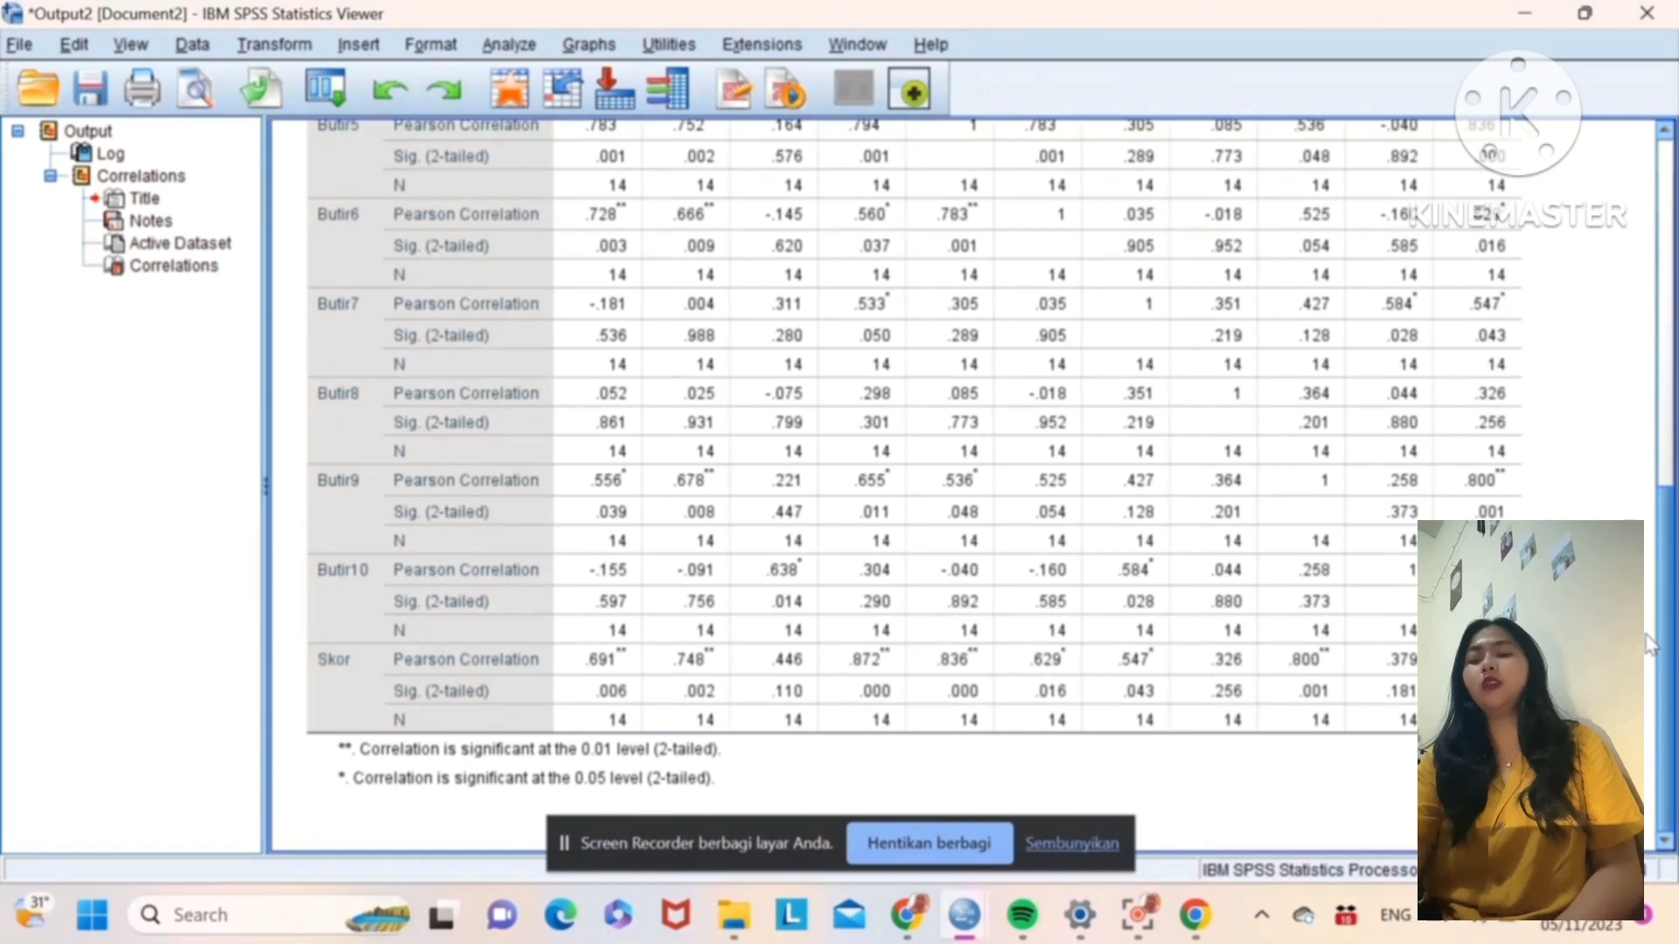
{"action": "scroll", "coordinate": [1648, 664], "scroll_direction": "up", "scroll_amount": 10}
{"action": "scroll", "coordinate": [988, 486], "scroll_direction": "up", "scroll_amount": 1}
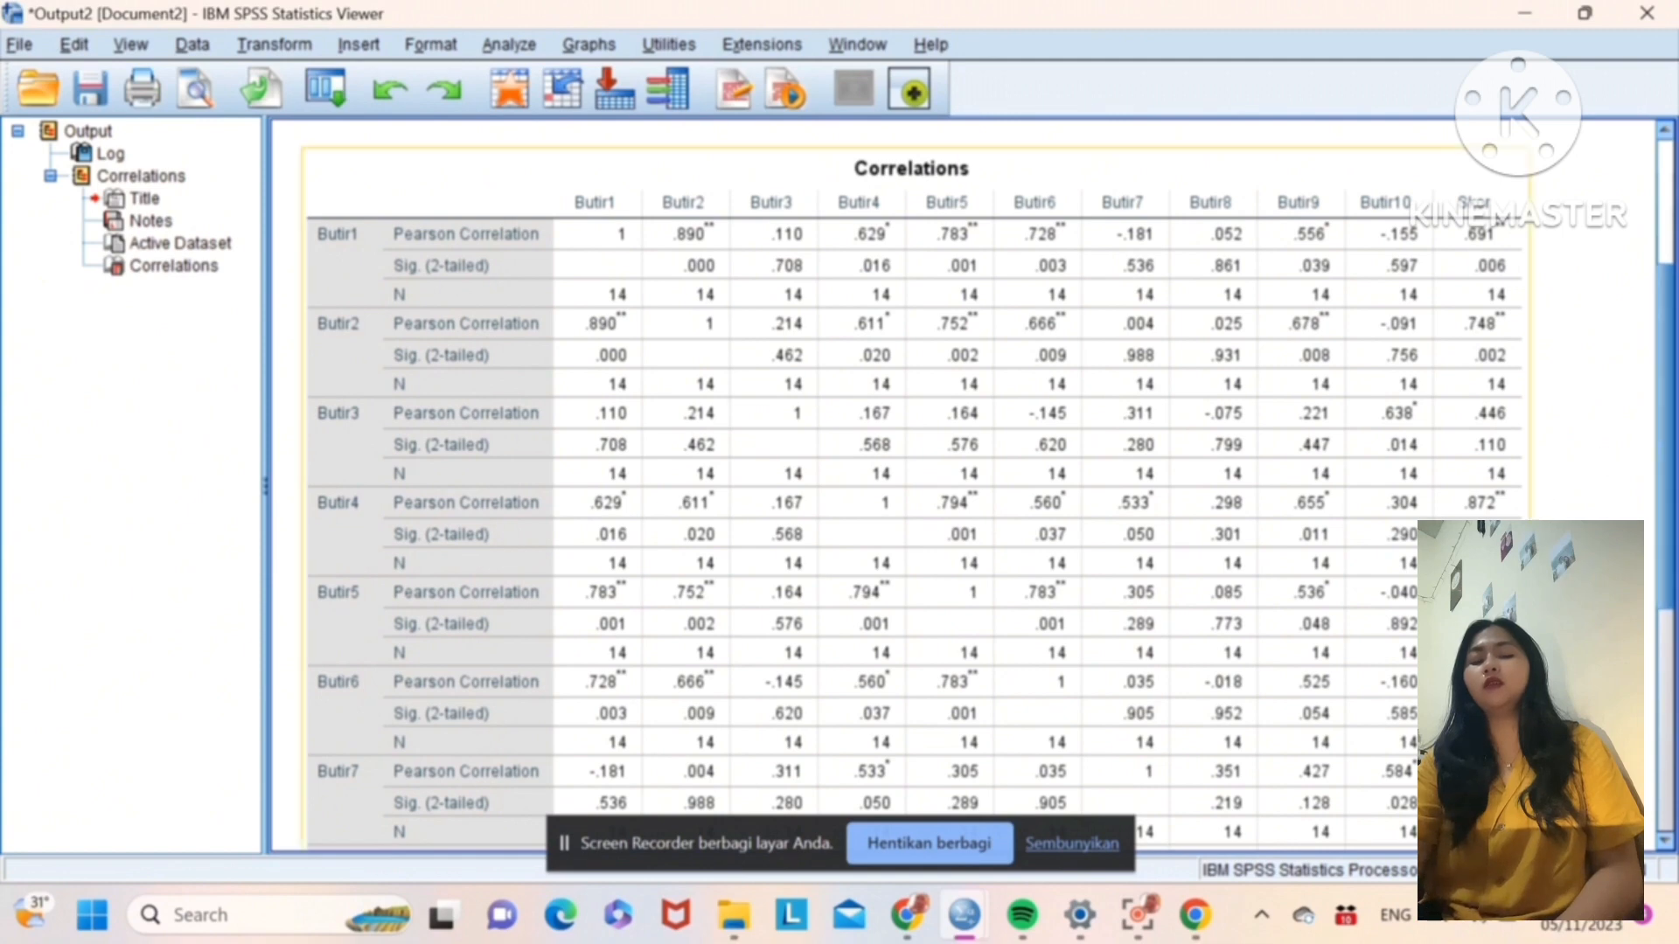
Step: Return to the dataset and set up a Reliability Analysis with Butir1 to Butir10 and Skor as items
{"action": "mouse_move", "coordinate": [962, 911]}
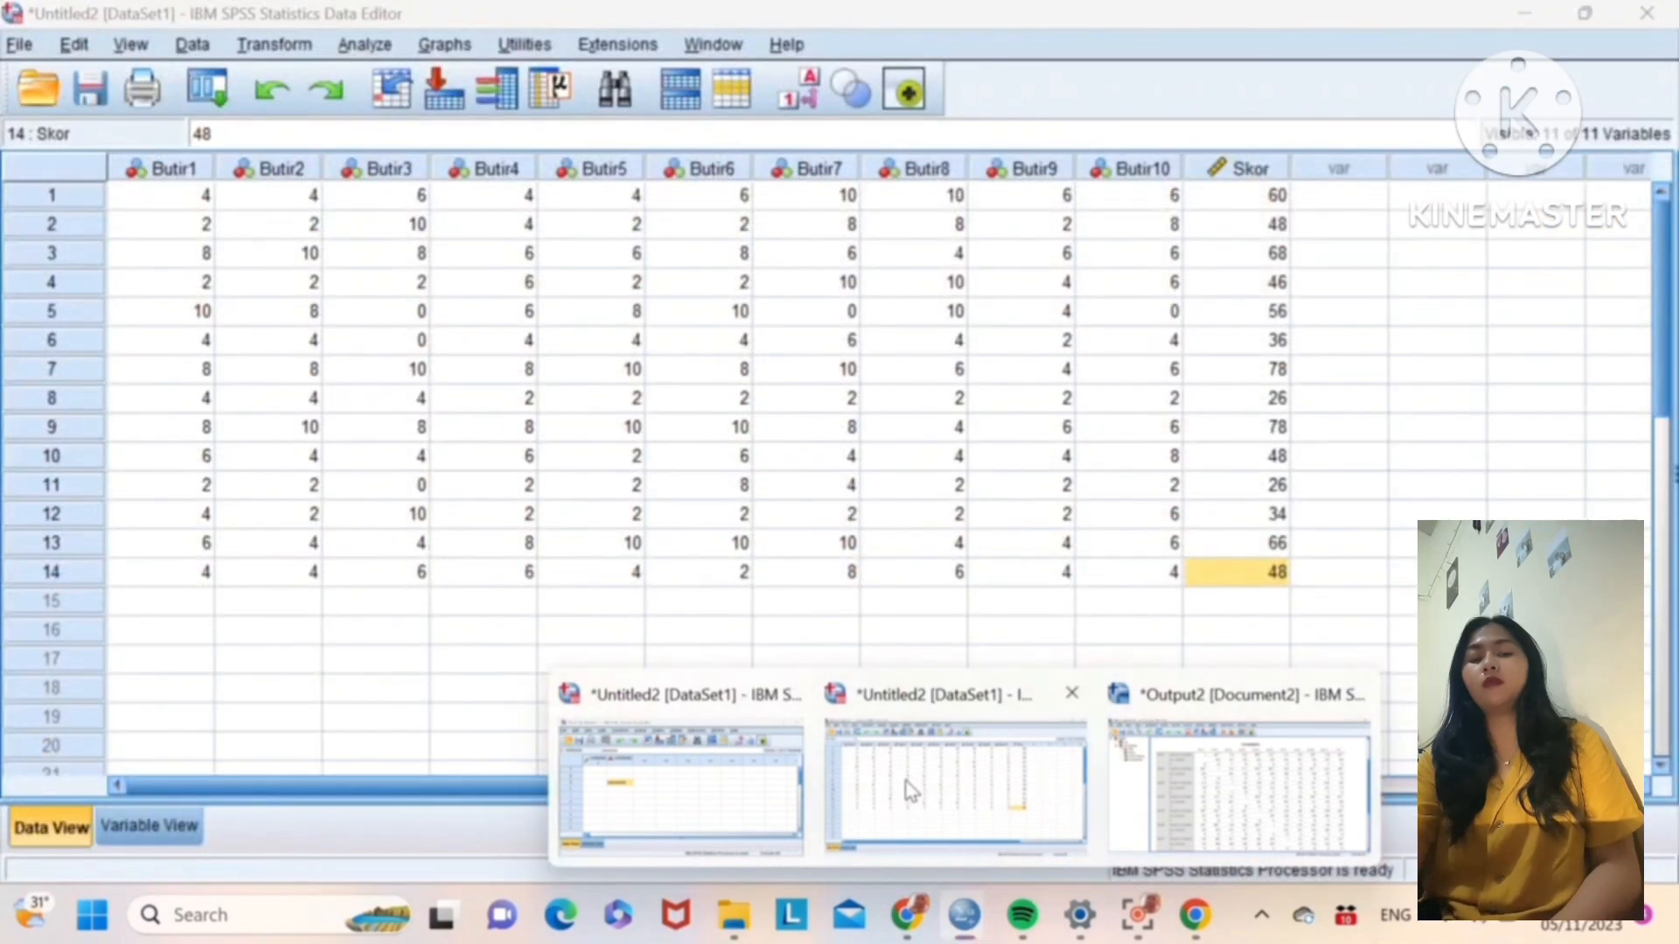
{"action": "left_click", "coordinate": [909, 791]}
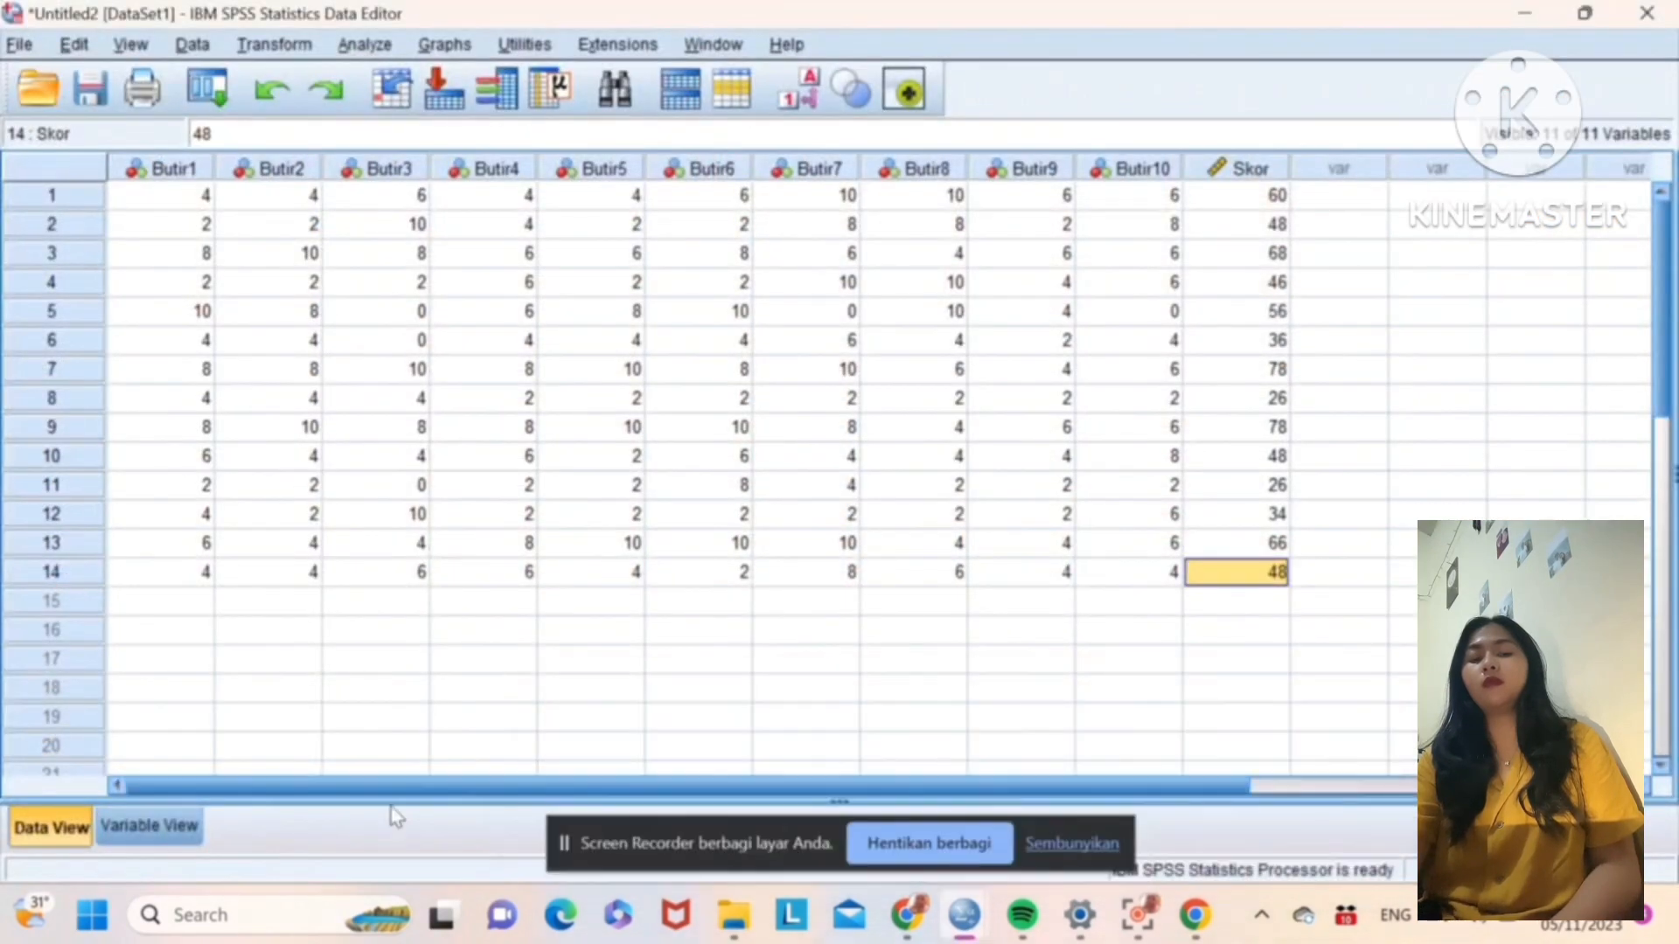
{"action": "left_click", "coordinate": [176, 825]}
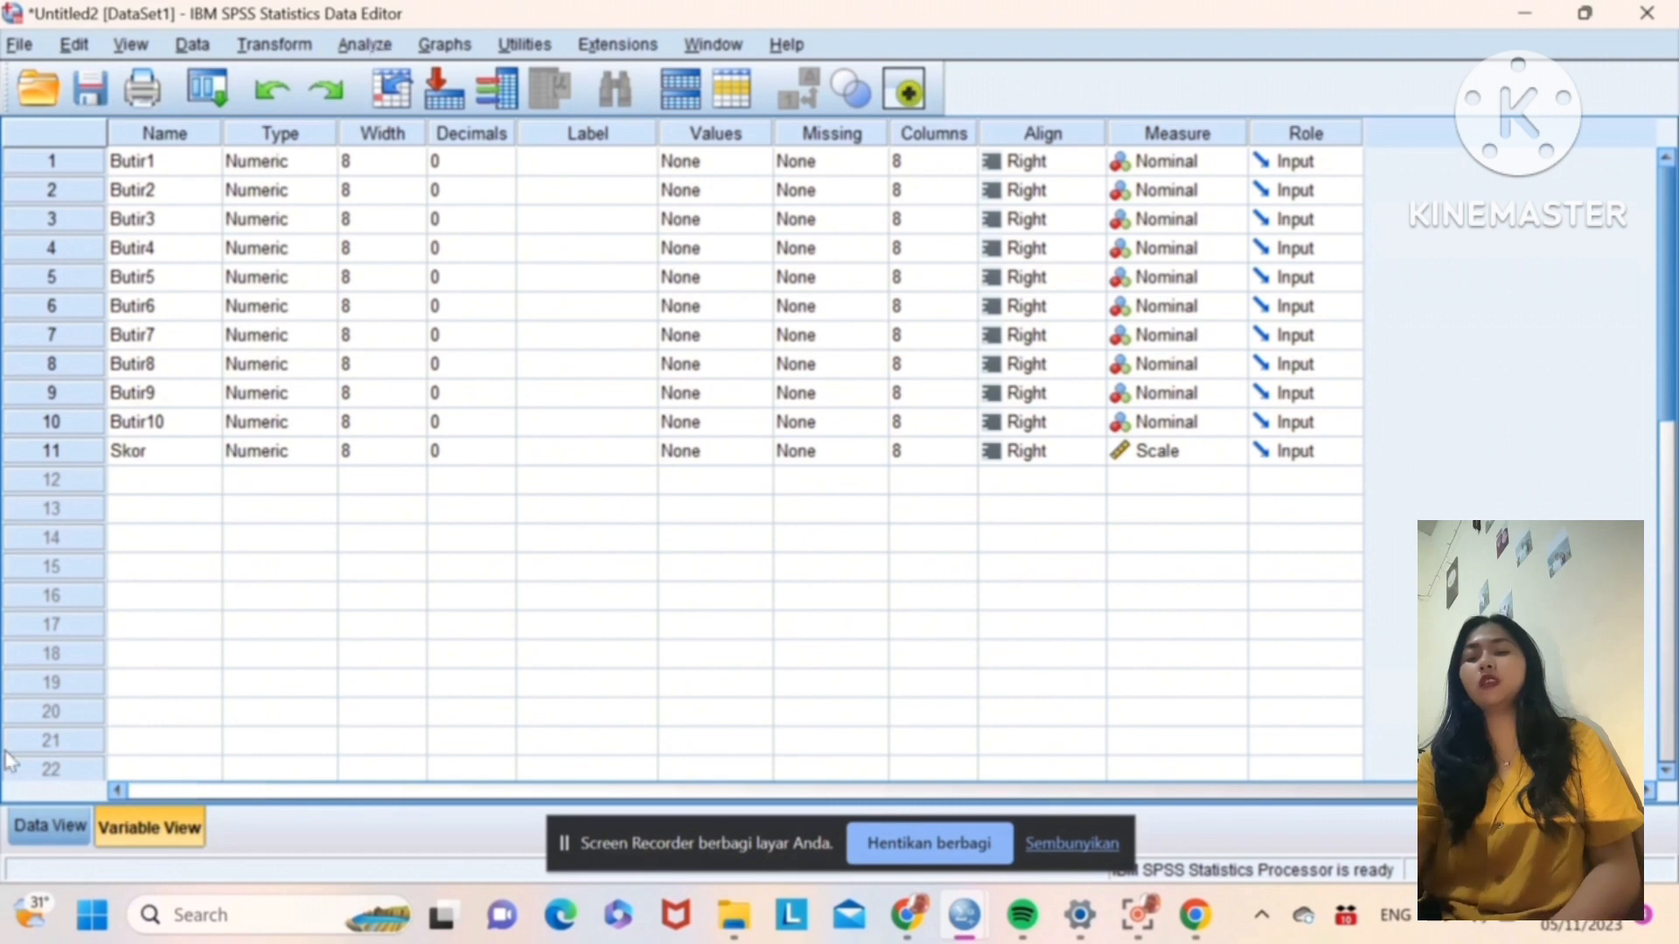
{"action": "left_click", "coordinate": [49, 826]}
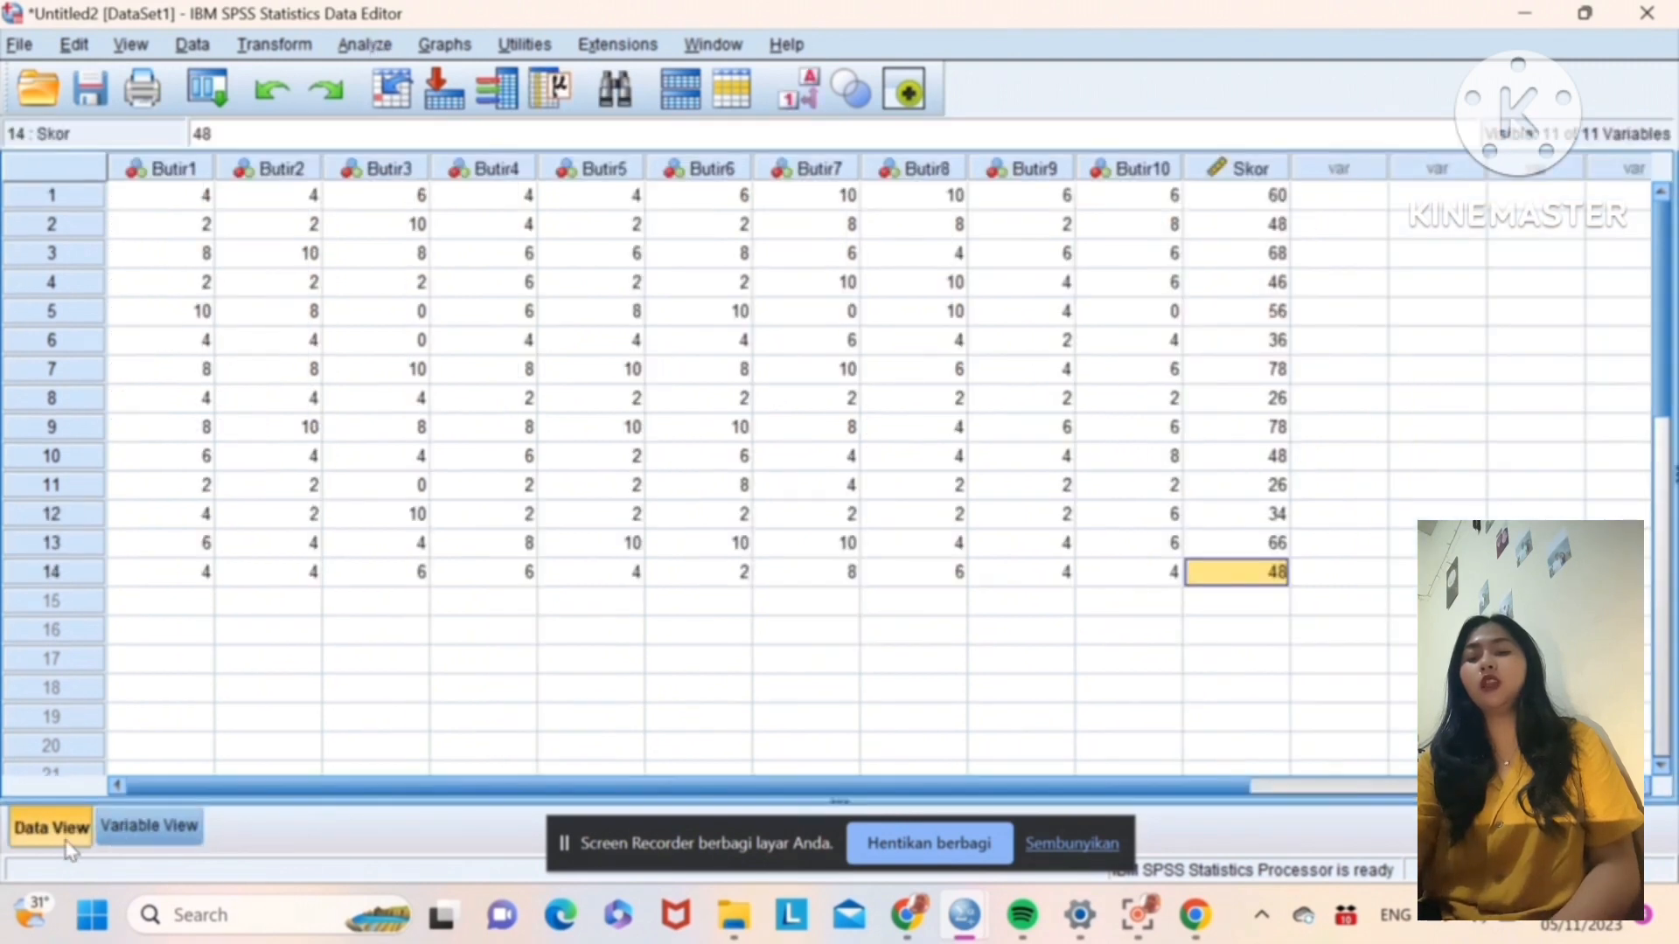
{"action": "left_click", "coordinate": [369, 47]}
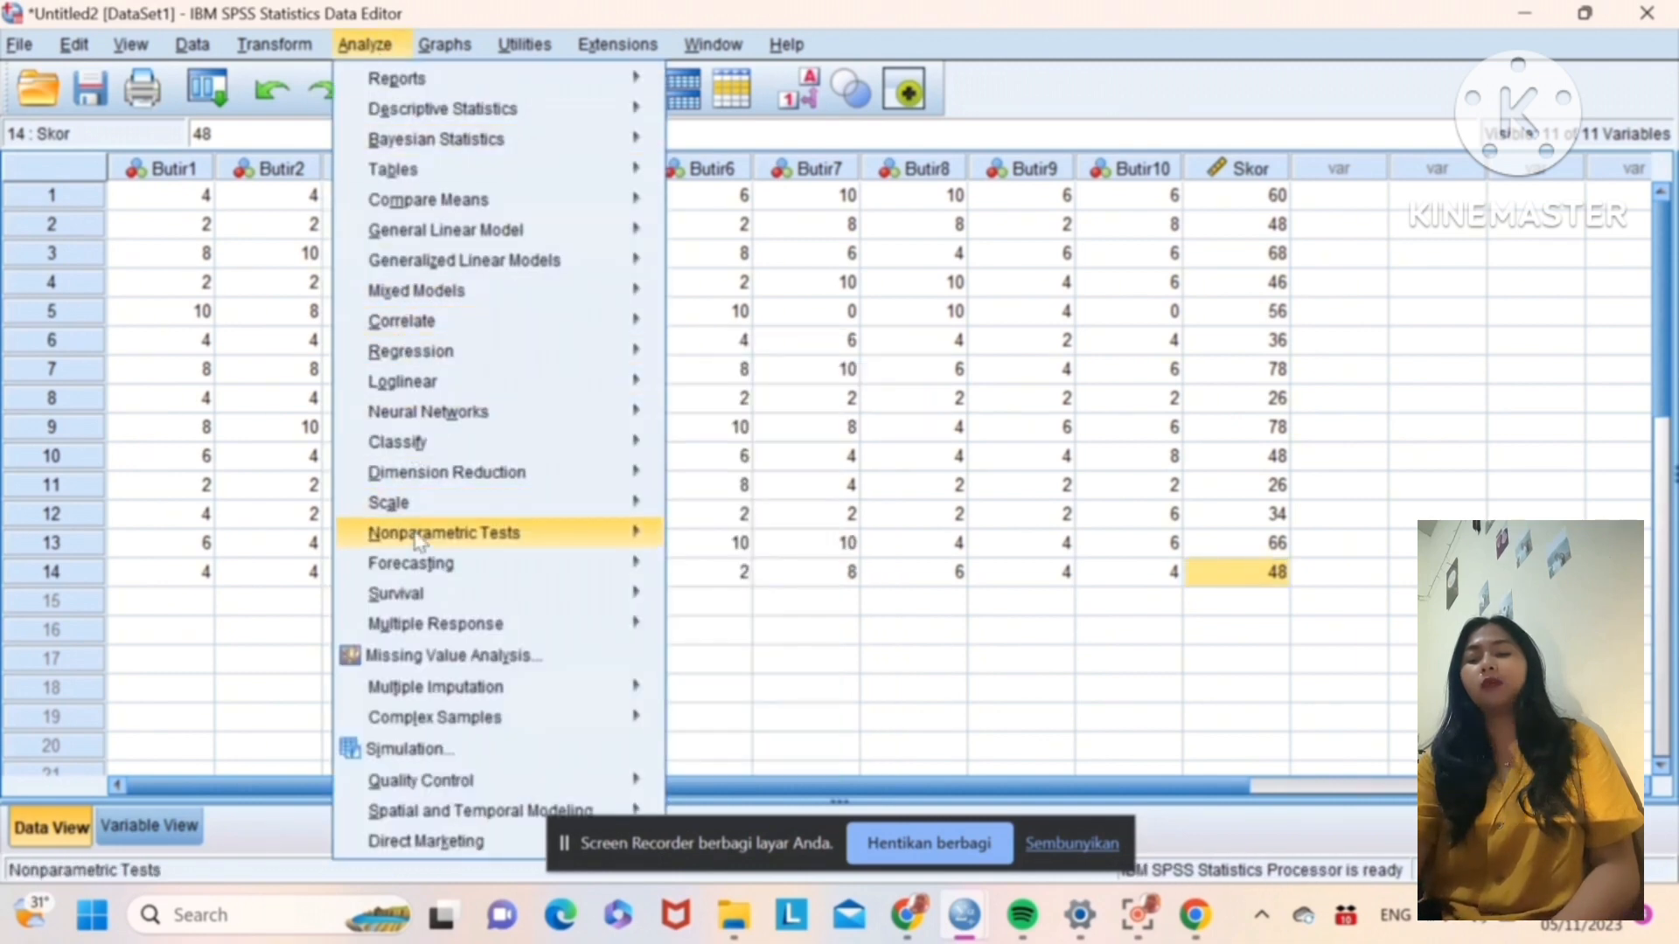
{"action": "mouse_move", "coordinate": [426, 514]}
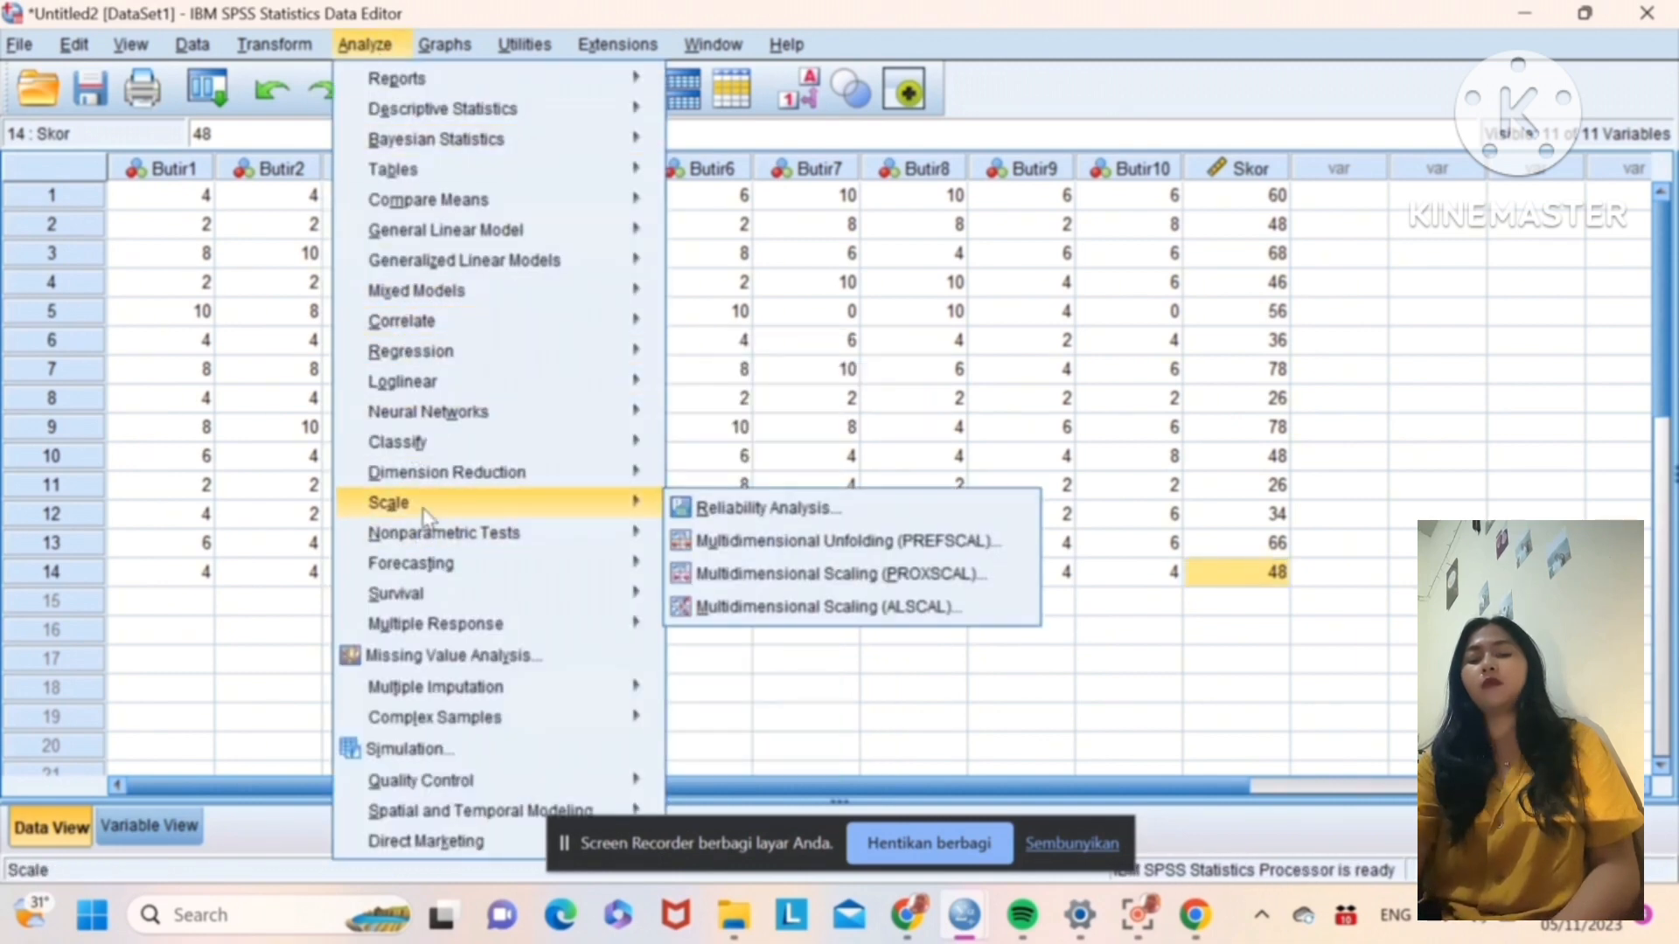
{"action": "left_click", "coordinate": [703, 511]}
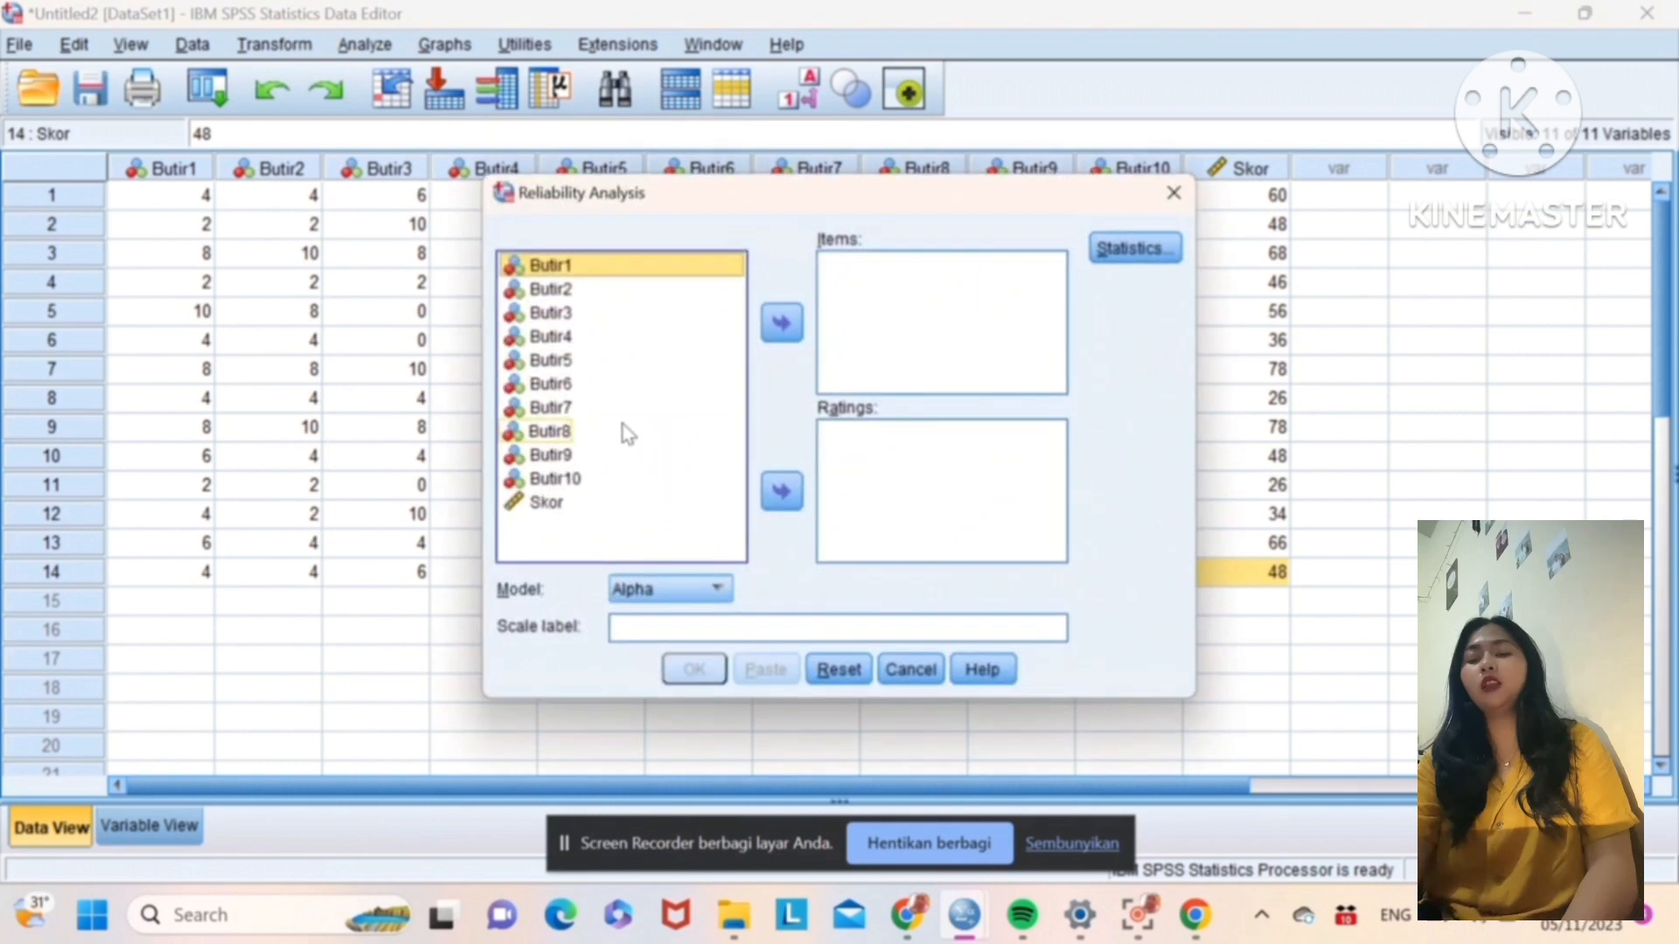
{"action": "left_click", "coordinate": [576, 365]}
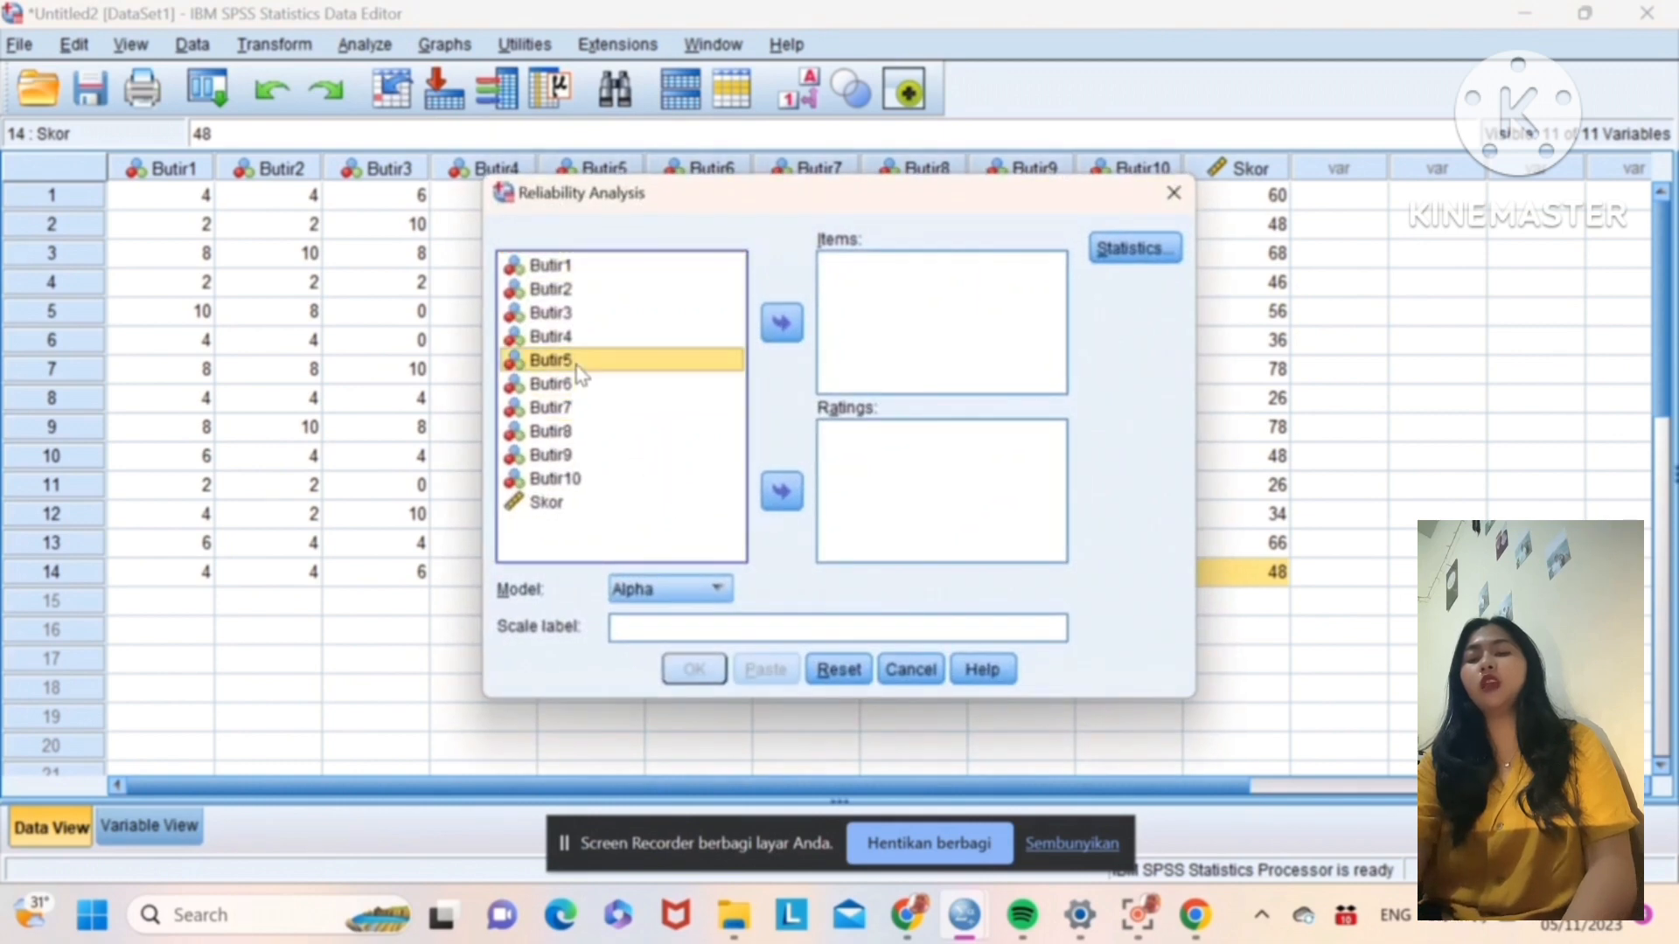
{"action": "key", "text": "ctrl+a"}
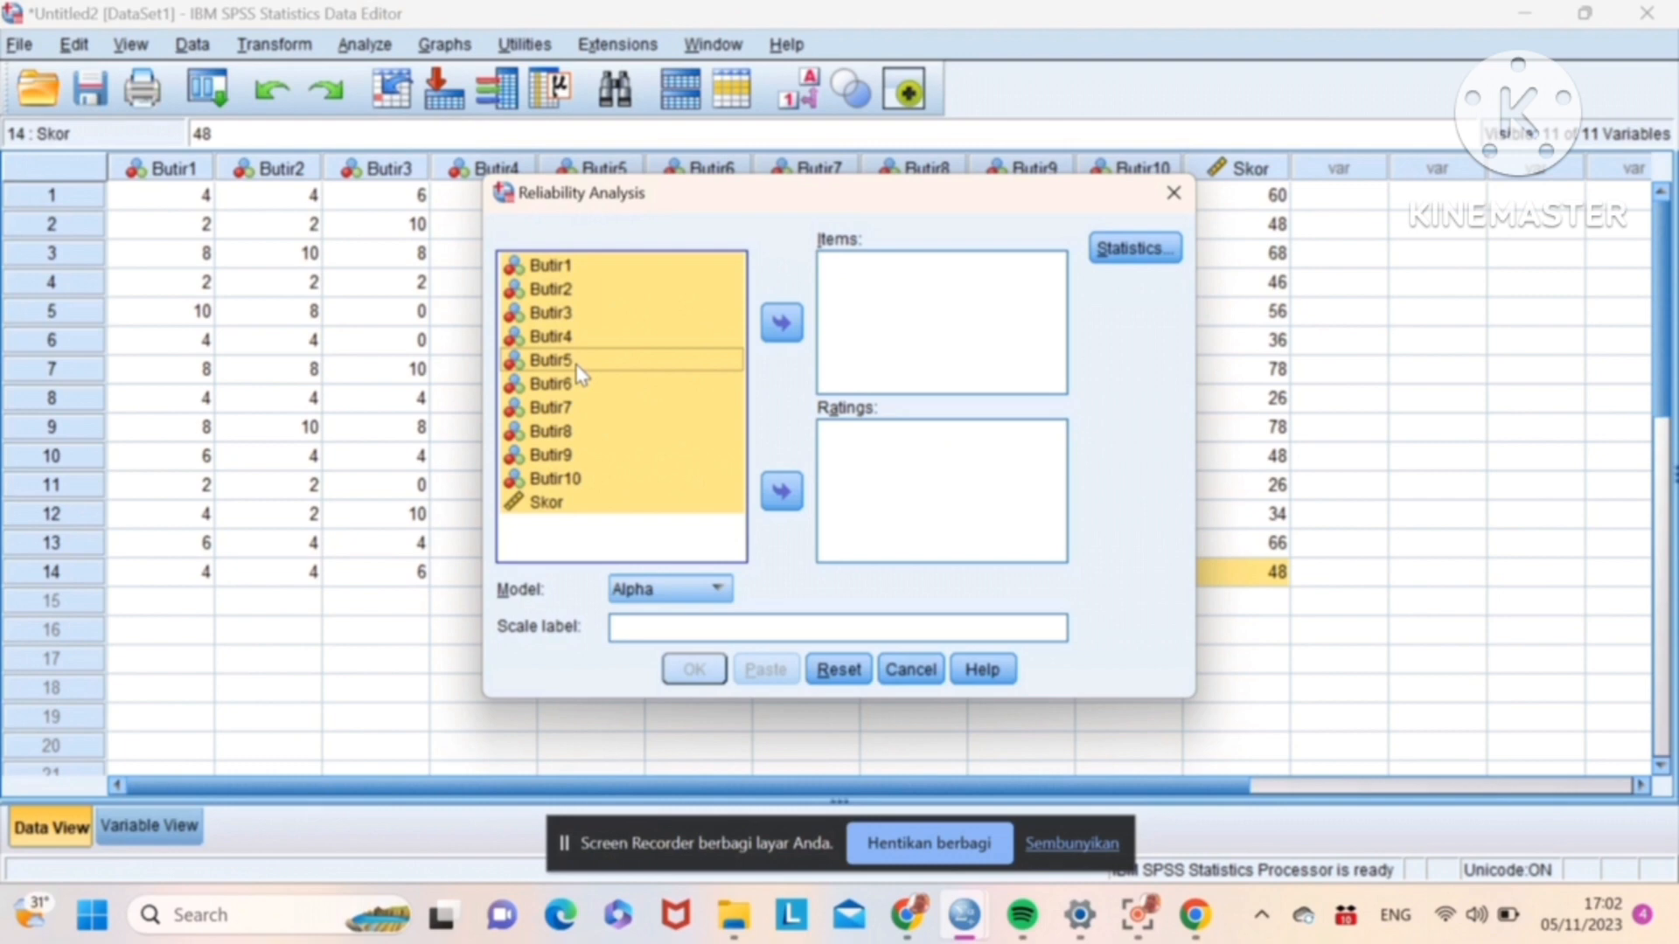
{"action": "left_click", "coordinate": [782, 323]}
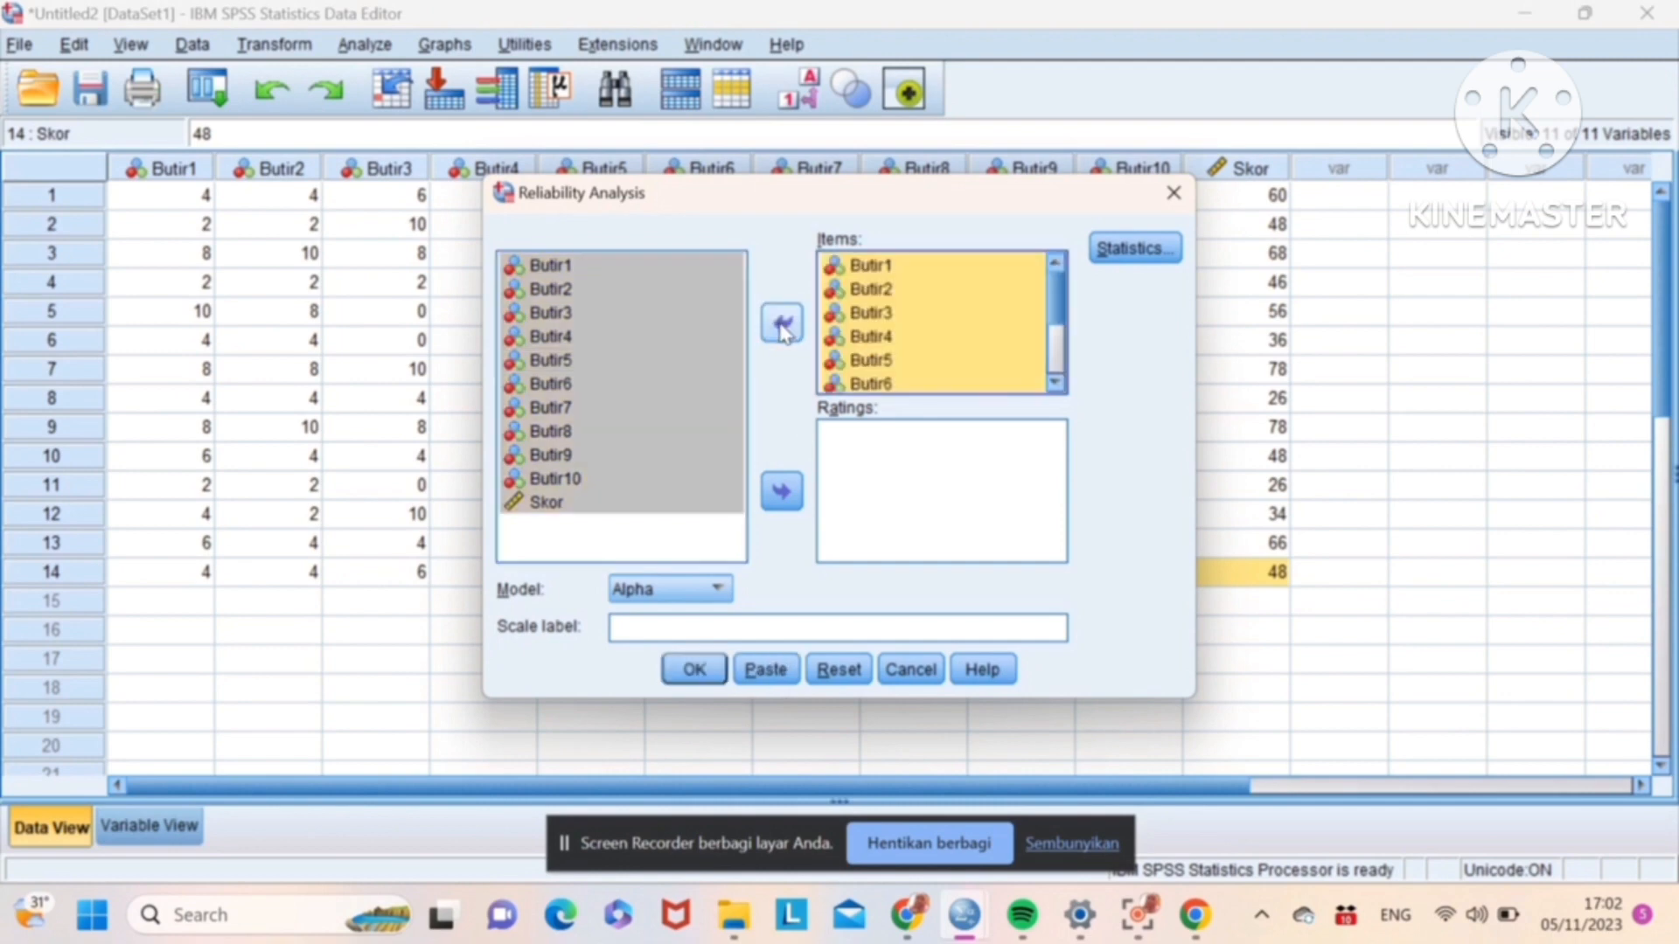
Step: Include the Scale if item deleted descriptives and run the reliability analysis with the Alpha model
{"action": "left_click", "coordinate": [1163, 254]}
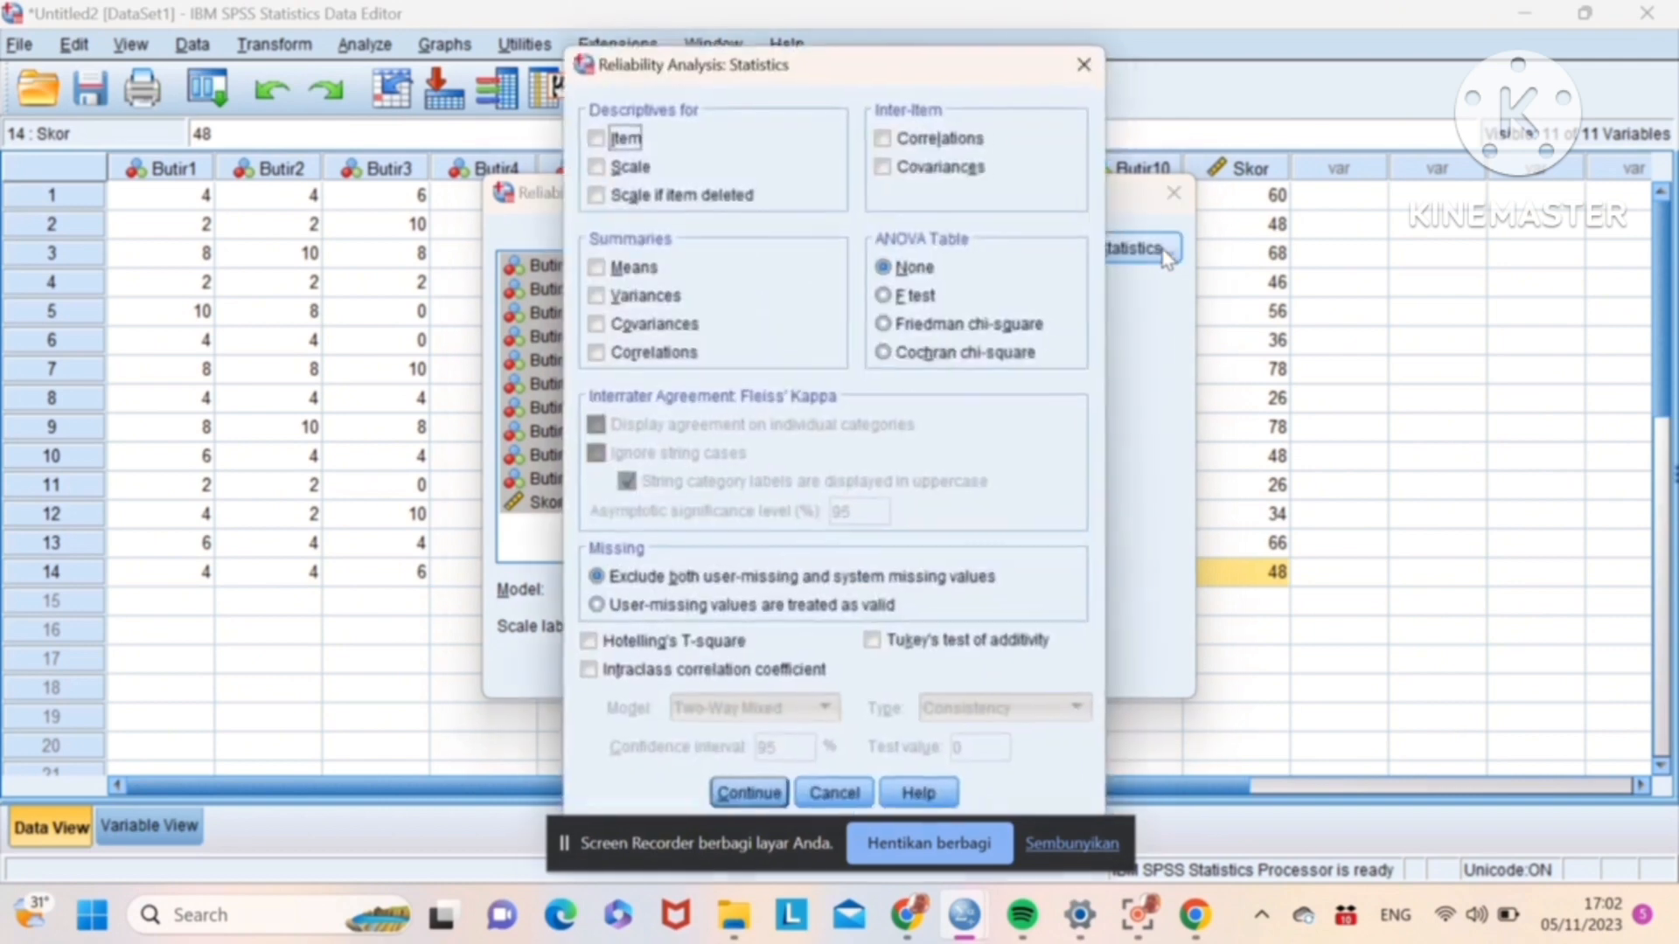
{"action": "left_click", "coordinate": [674, 195]}
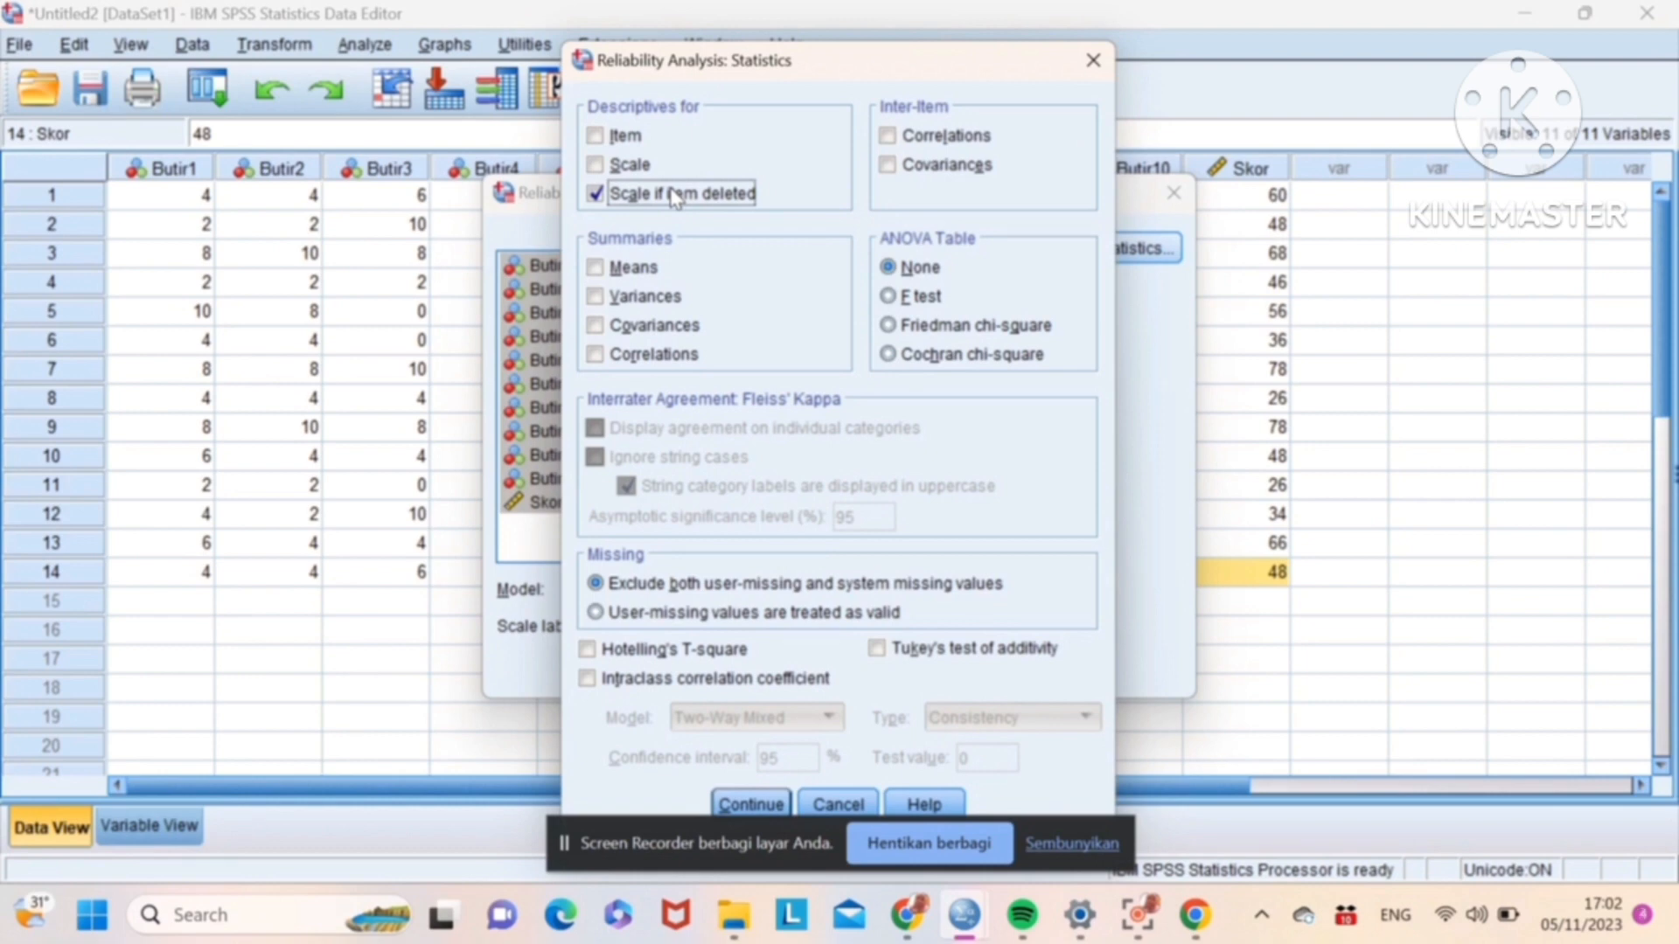
{"action": "left_click", "coordinate": [752, 805]}
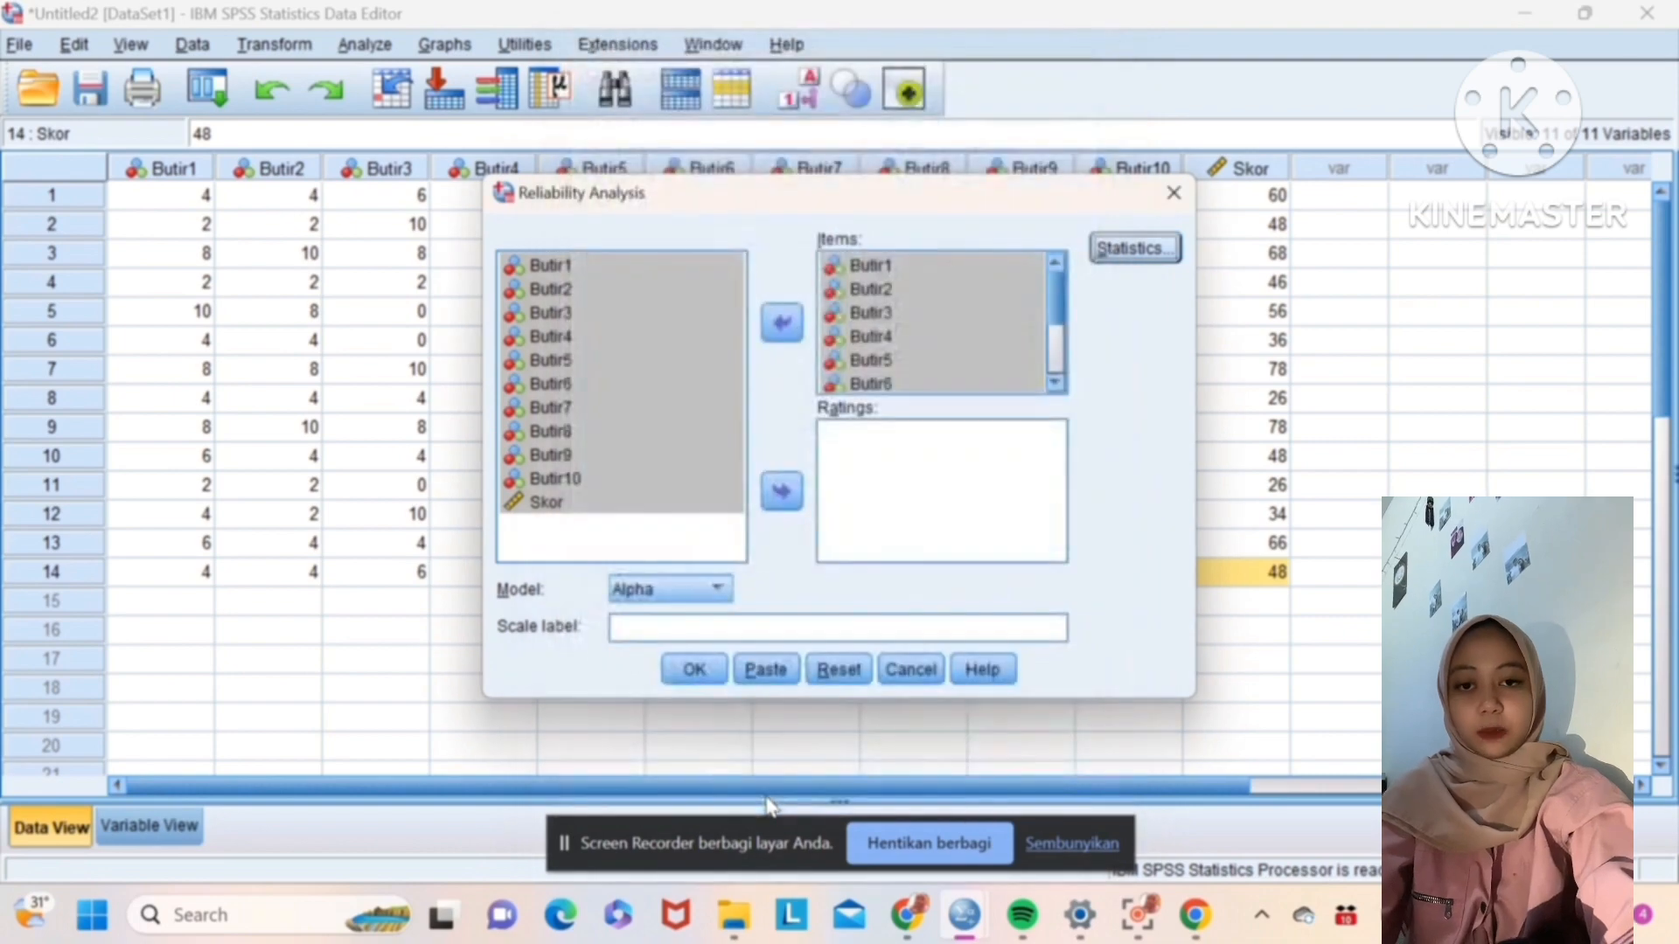
{"action": "left_click", "coordinate": [690, 673]}
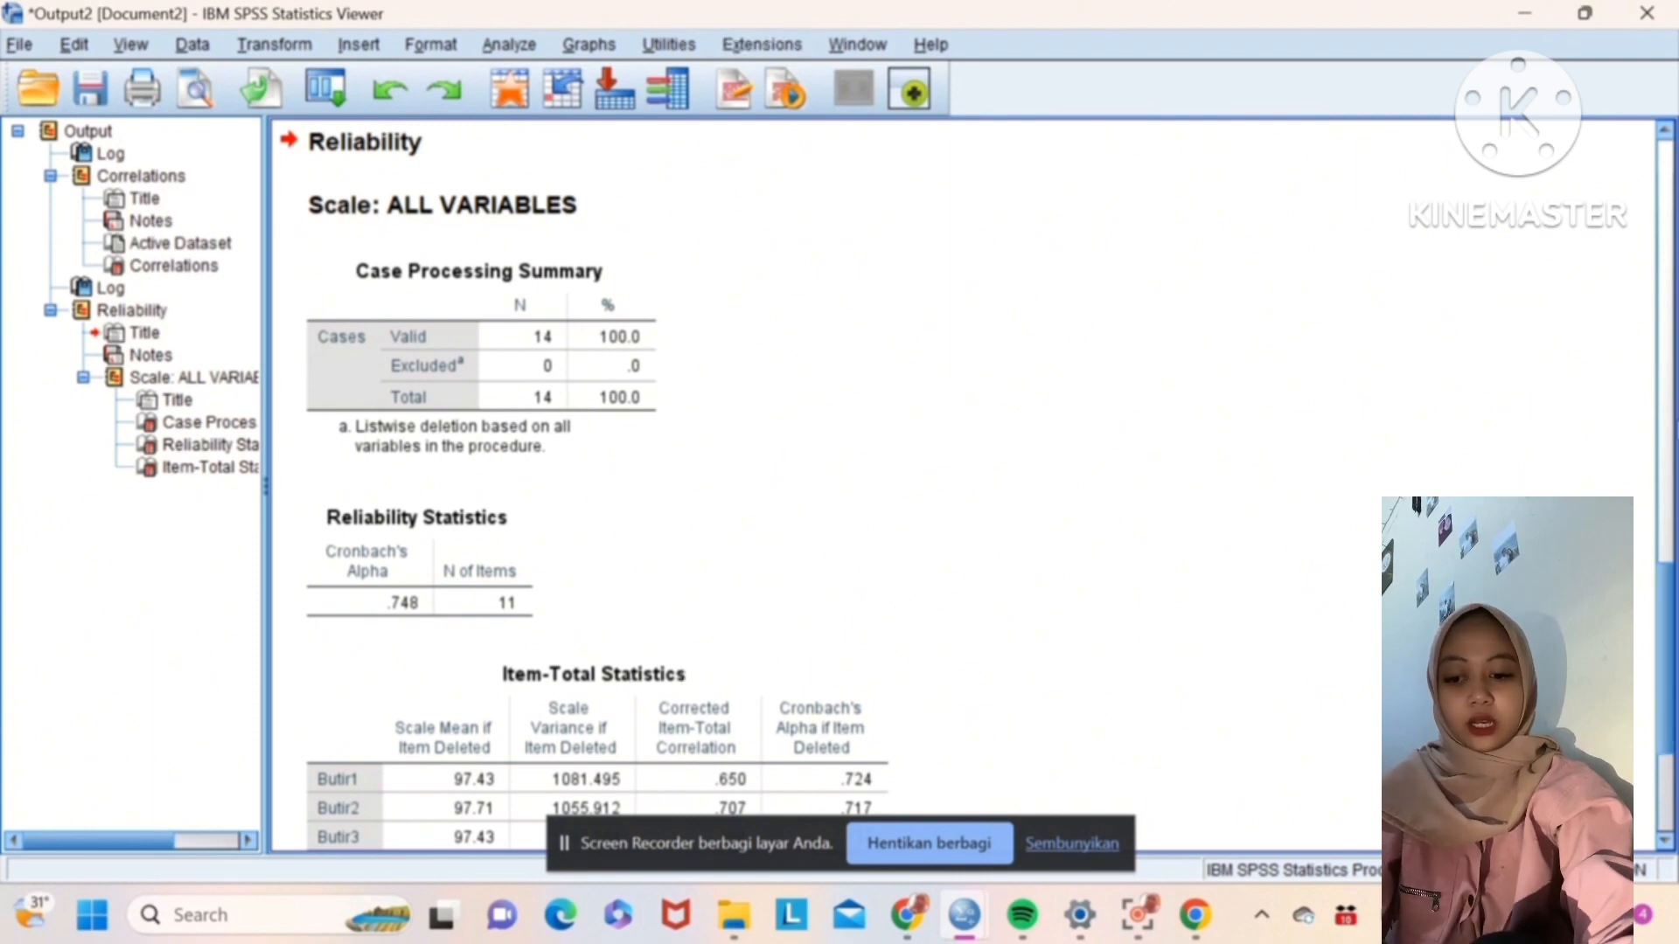
Step: Examine the Reliability Statistics and Item-Total Statistics tables in the output
{"action": "left_click", "coordinate": [1669, 455]}
{"action": "left_click_drag", "start_coordinate": [1670, 465], "coordinate": [1636, 746]}
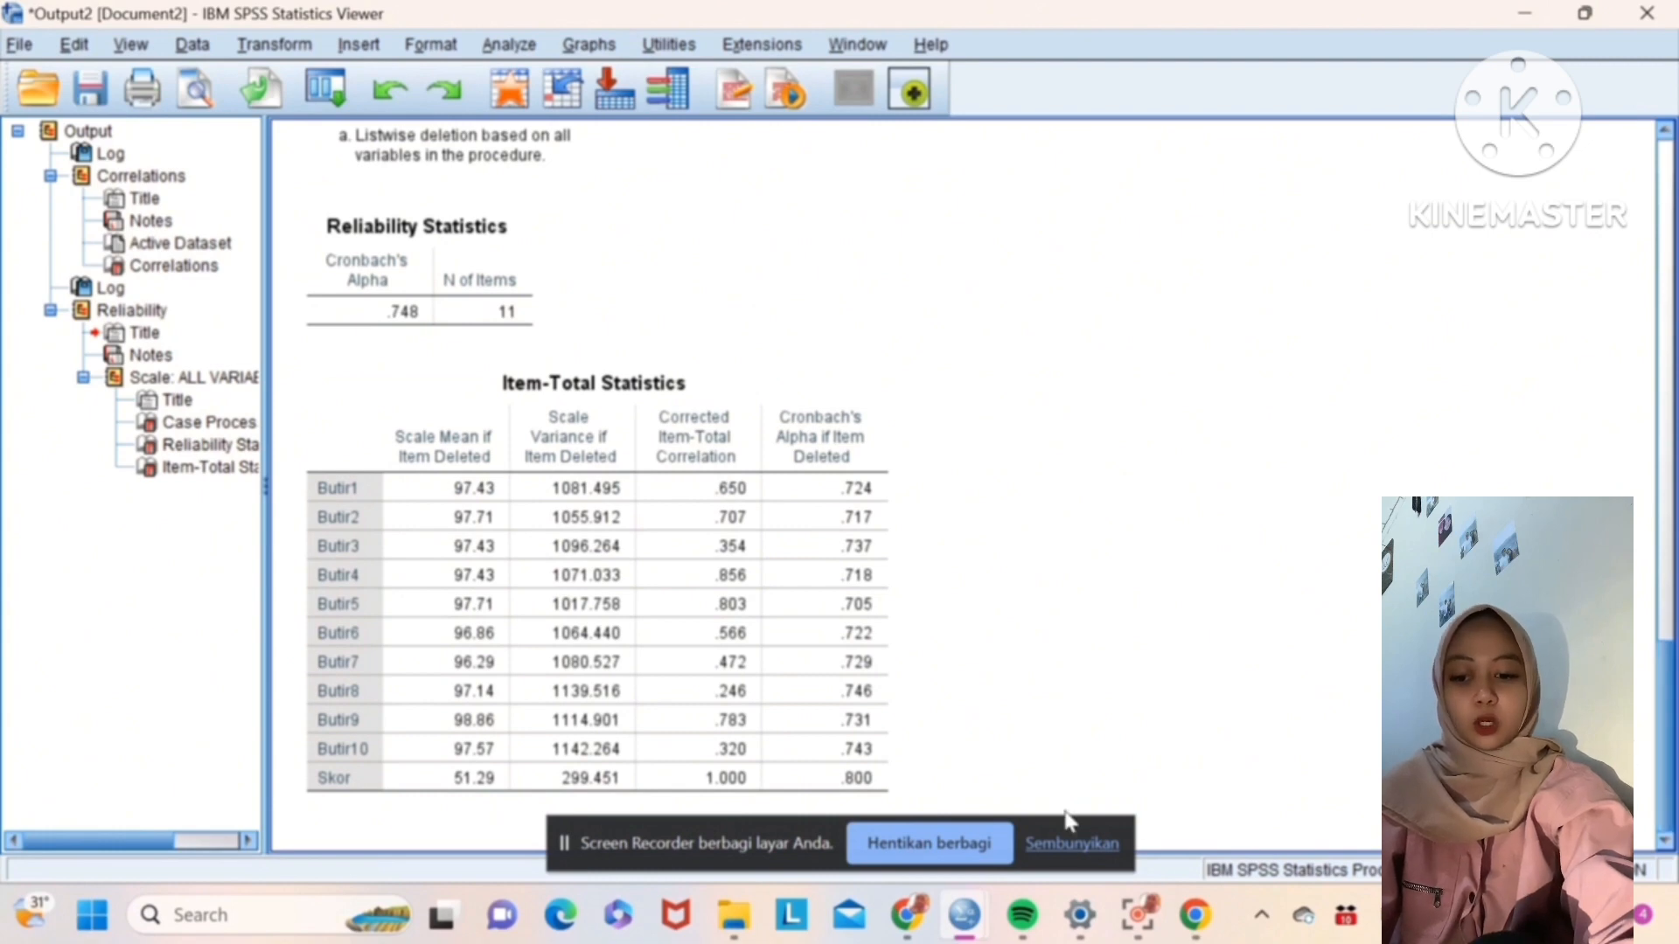
{"action": "left_click", "coordinate": [565, 848]}
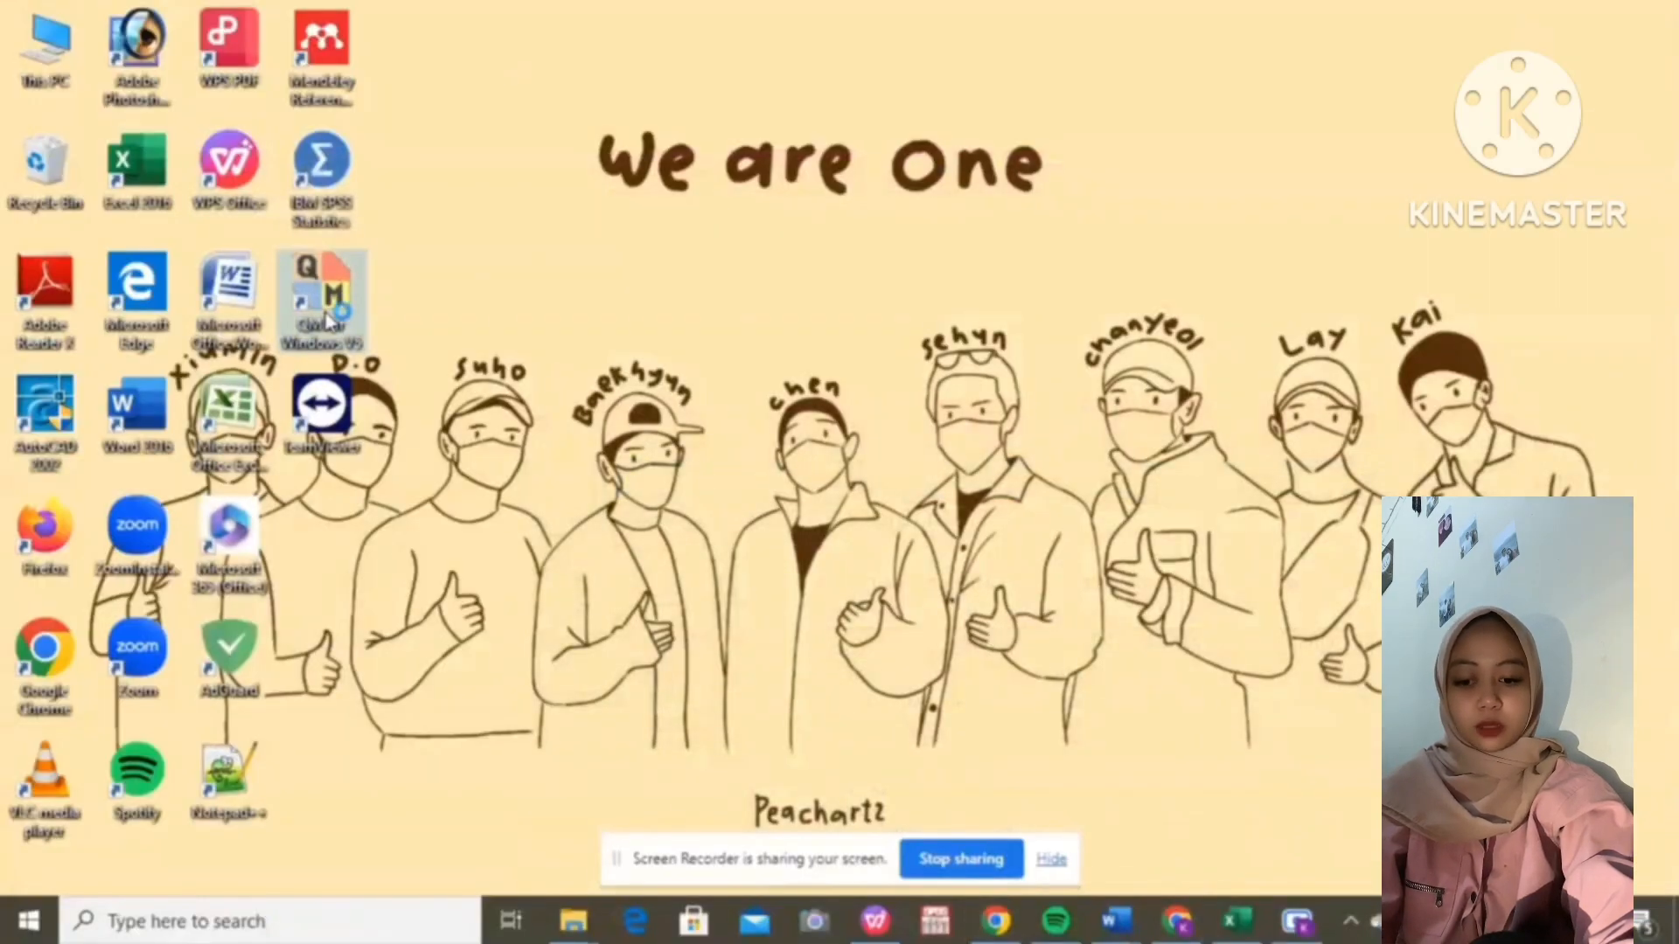
Step: Launch QM for Windows from the desktop and dismiss the Quick Start Instructions
{"action": "double_click", "coordinate": [324, 302]}
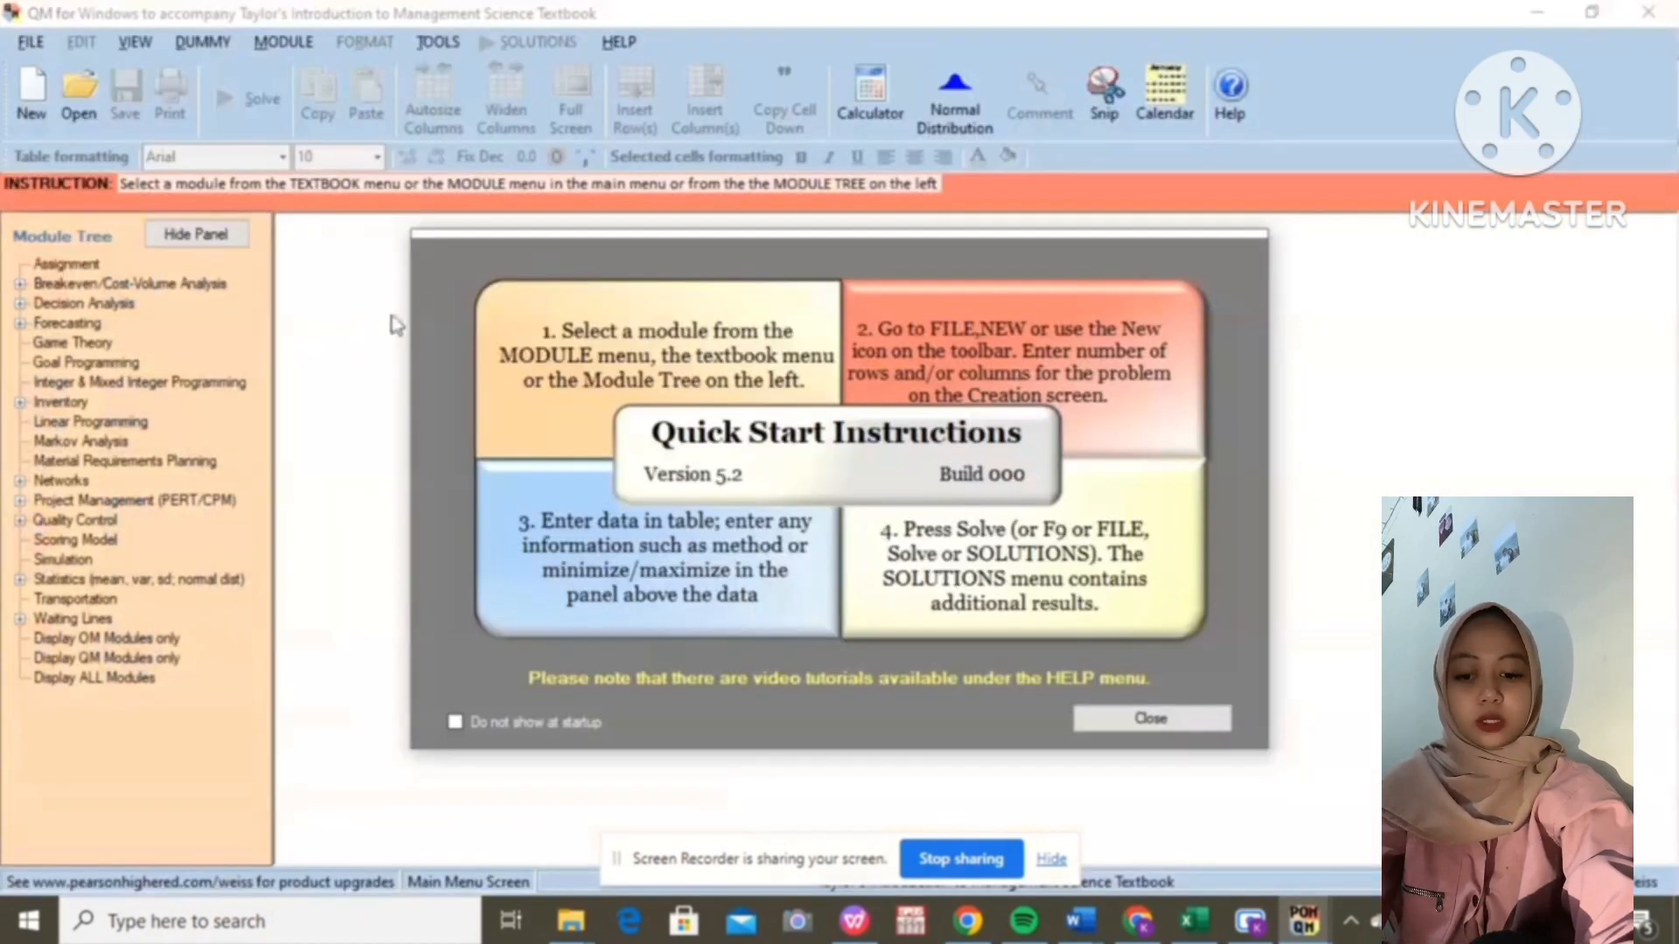
{"action": "left_click", "coordinate": [1153, 718]}
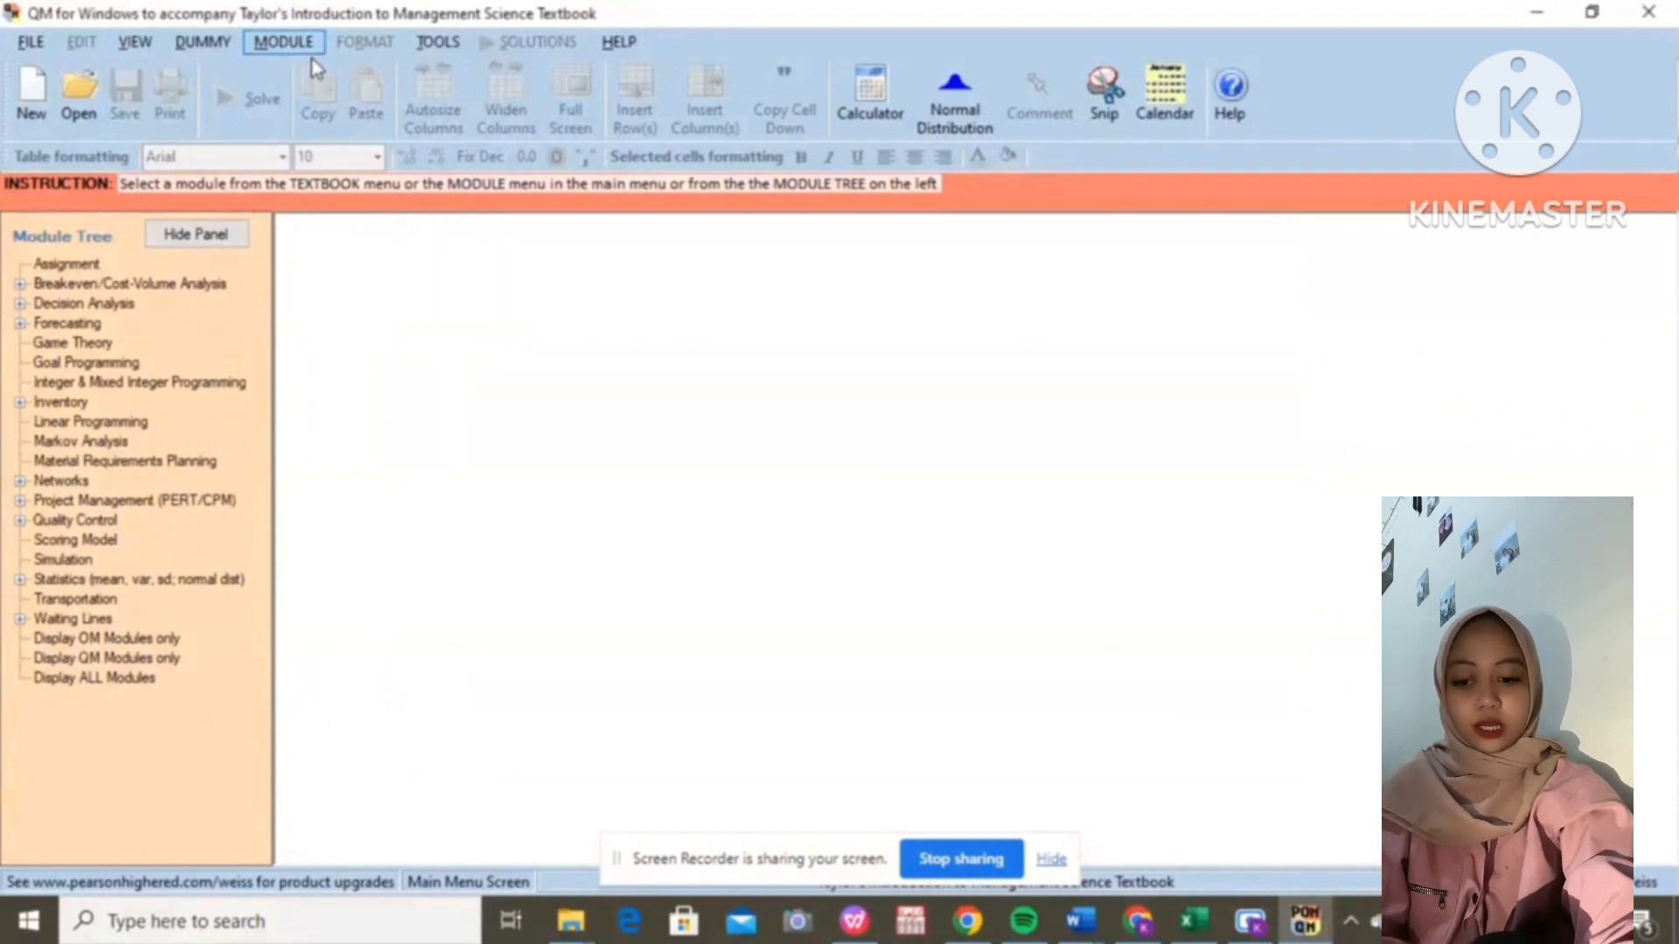
{"action": "left_click", "coordinate": [285, 43]}
{"action": "left_click", "coordinate": [285, 43]}
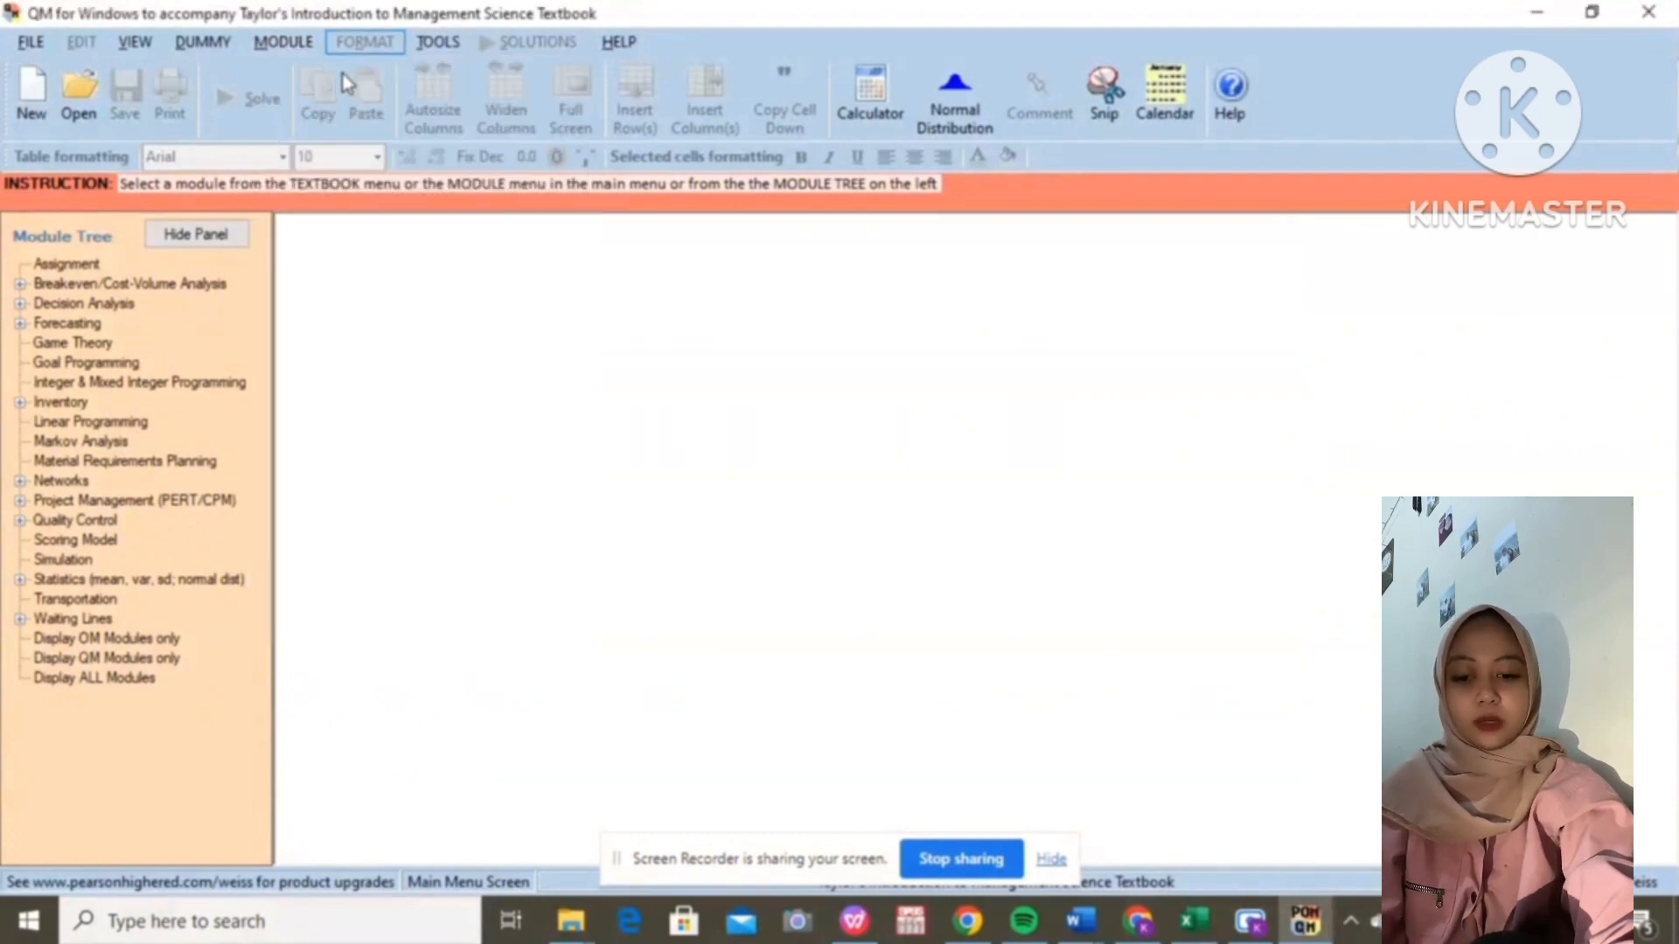
Step: Start a new Cost-Volume Analysis problem in the Breakeven/Cost-Volume Analysis module
{"action": "left_click", "coordinate": [292, 51]}
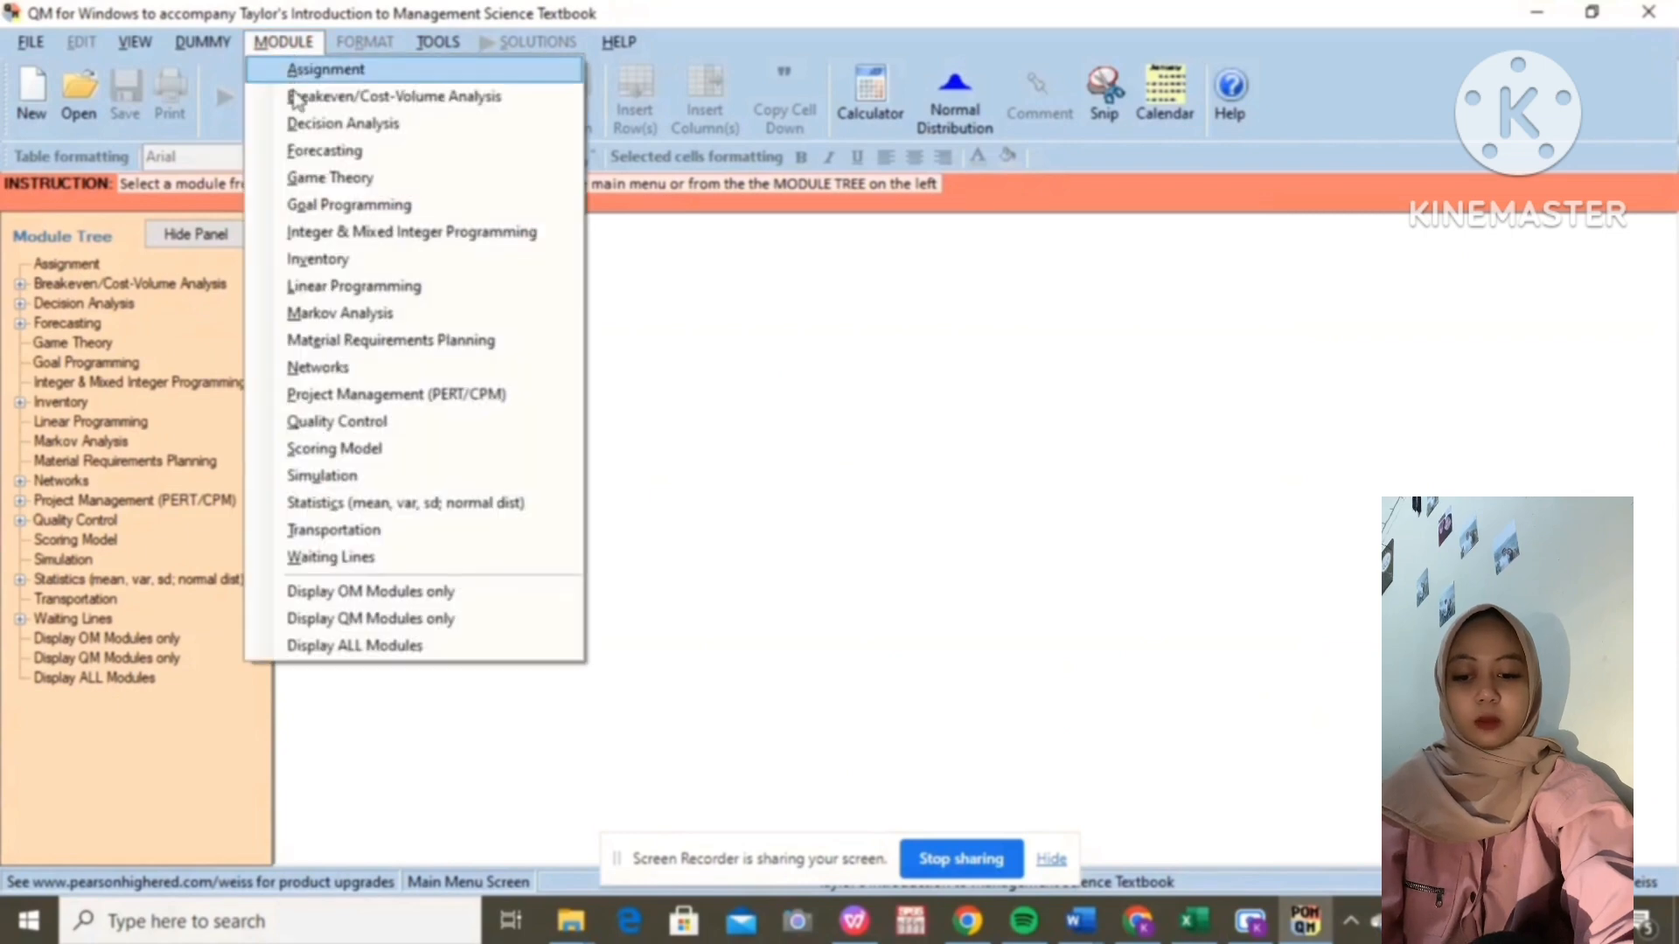
{"action": "left_click", "coordinate": [297, 96]}
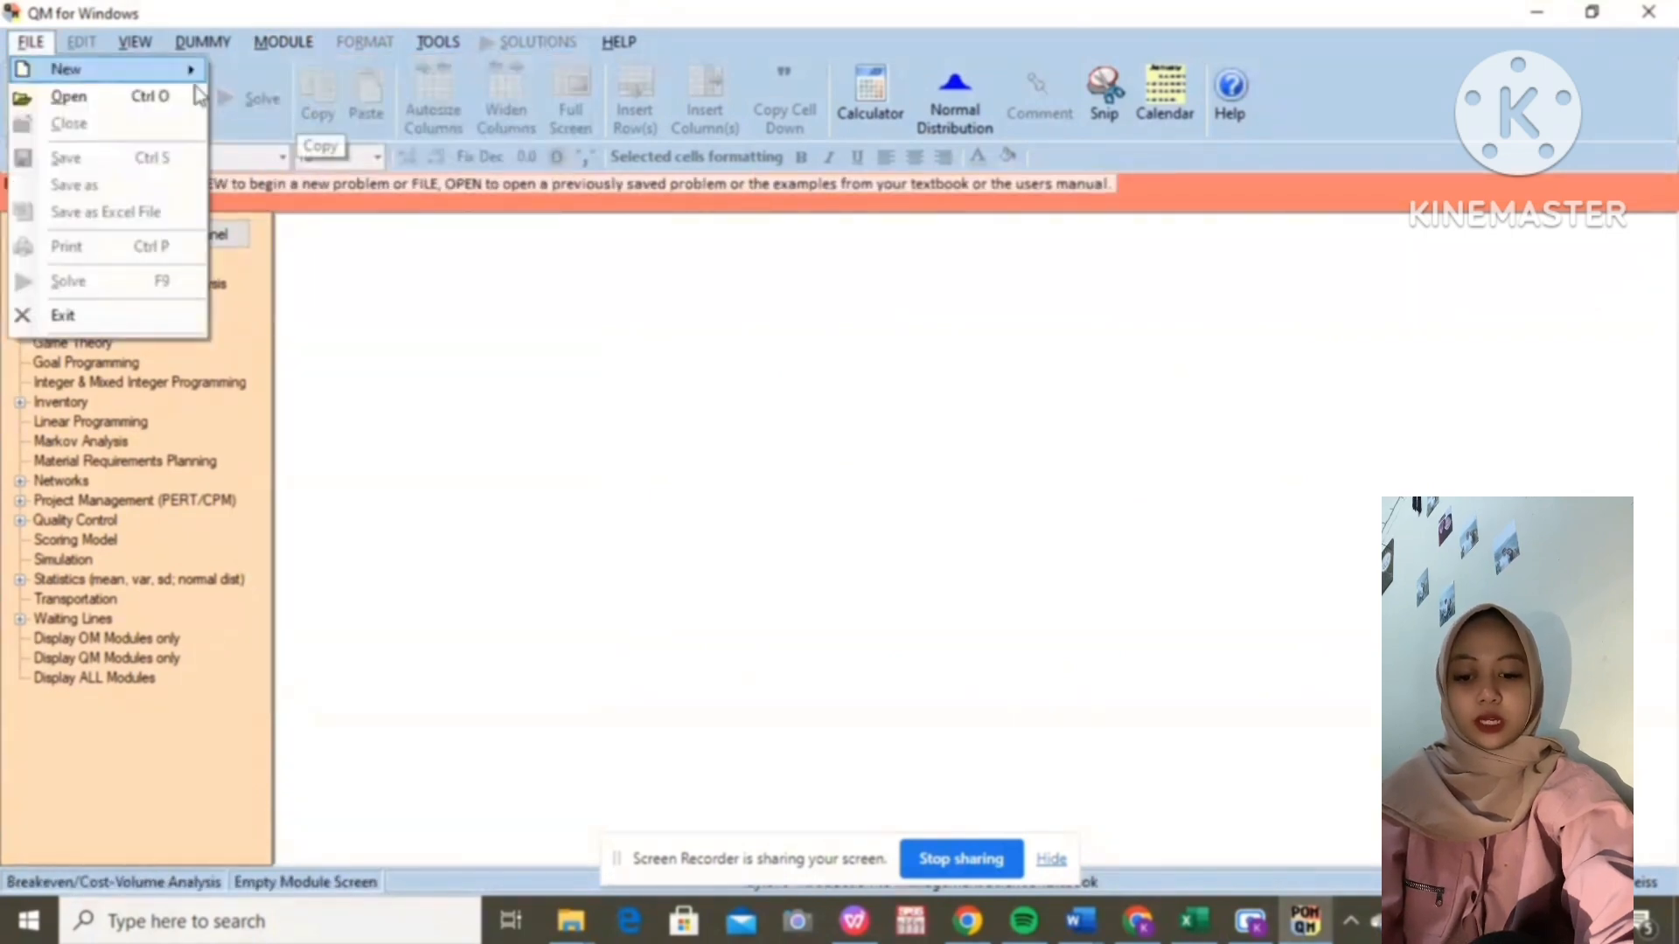
{"action": "mouse_move", "coordinate": [152, 73]}
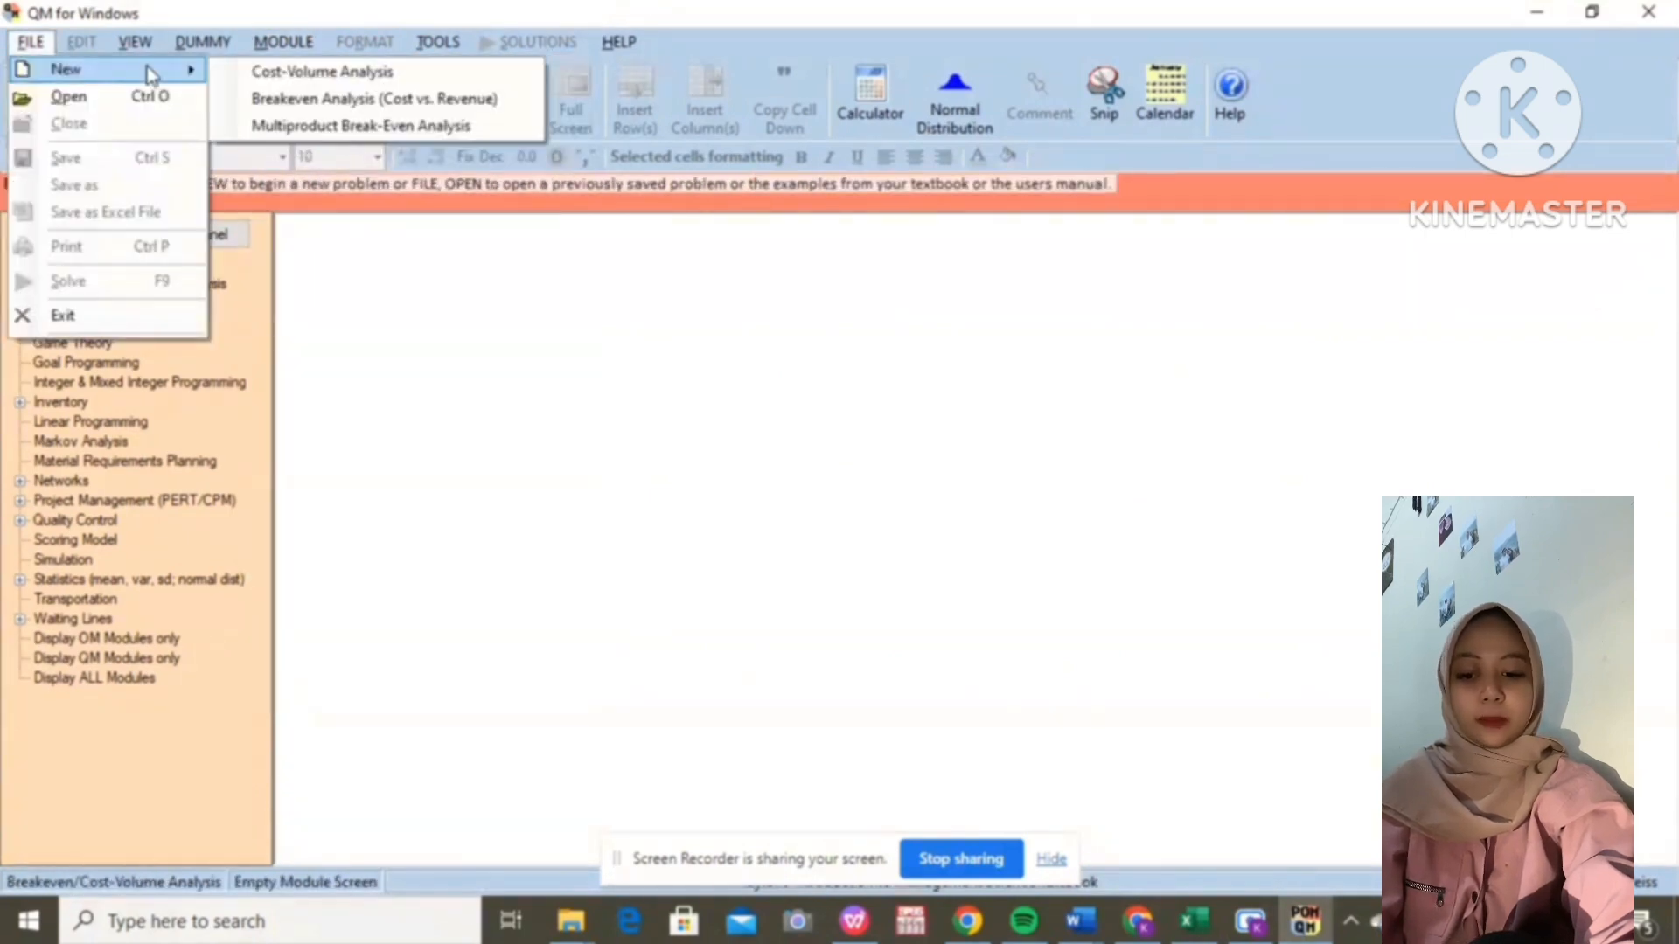
{"action": "left_click", "coordinate": [251, 72]}
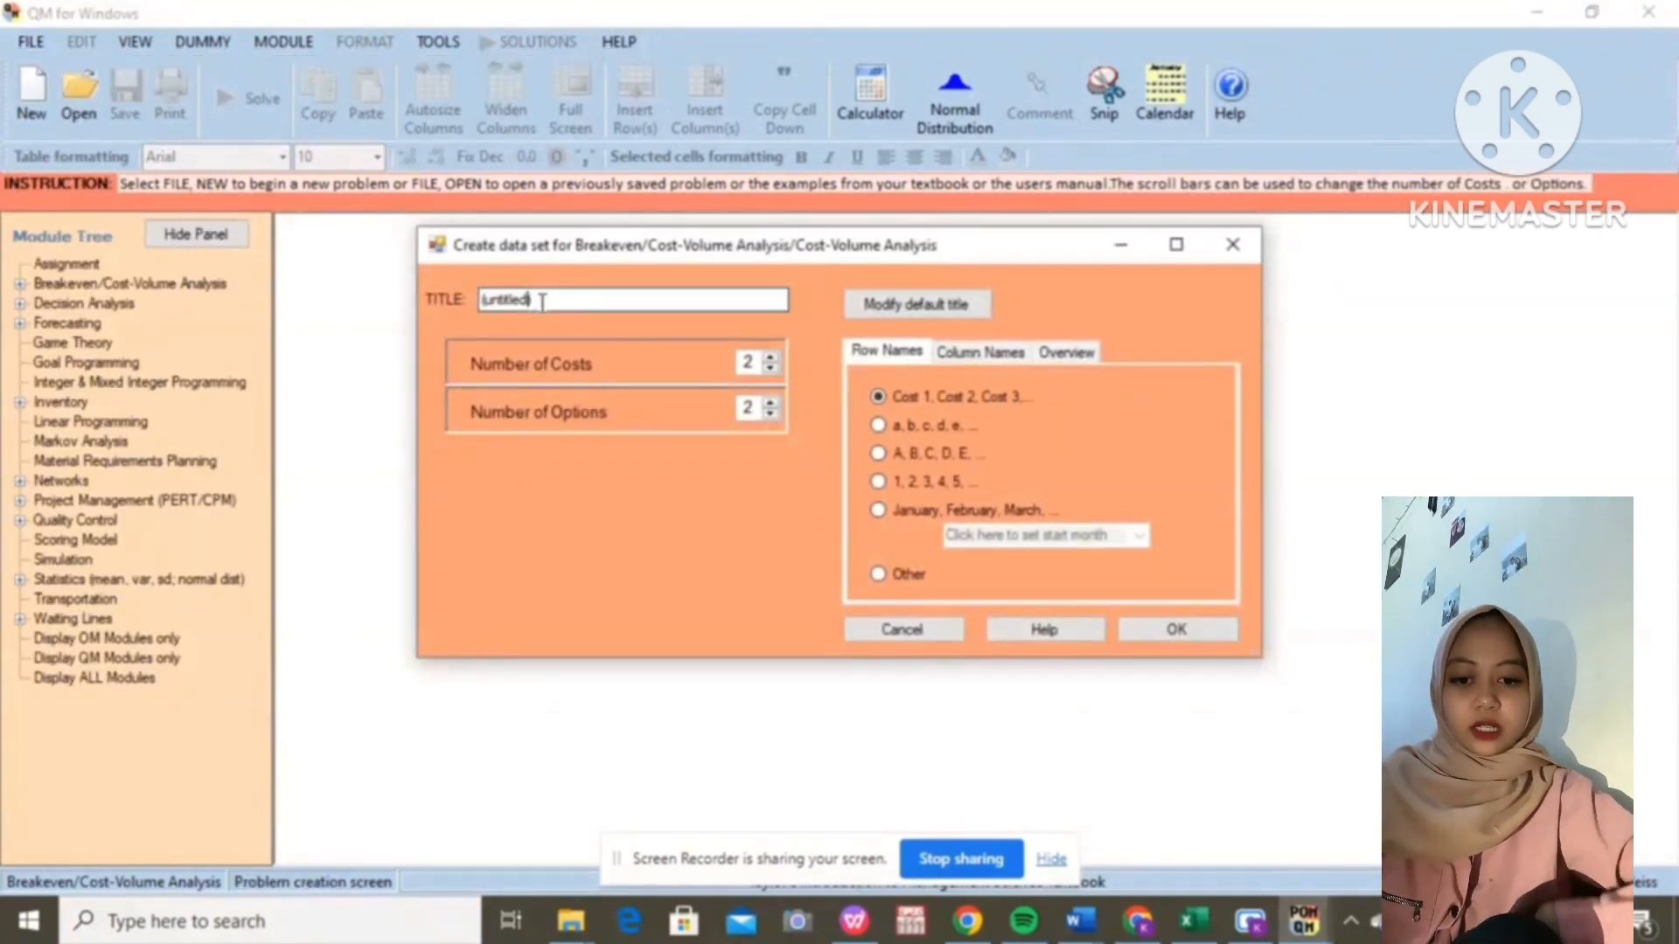
Step: Title the new data set PERUSAHAAN DINO
{"action": "left_click_drag", "start_coordinate": [529, 300], "coordinate": [318, 300]}
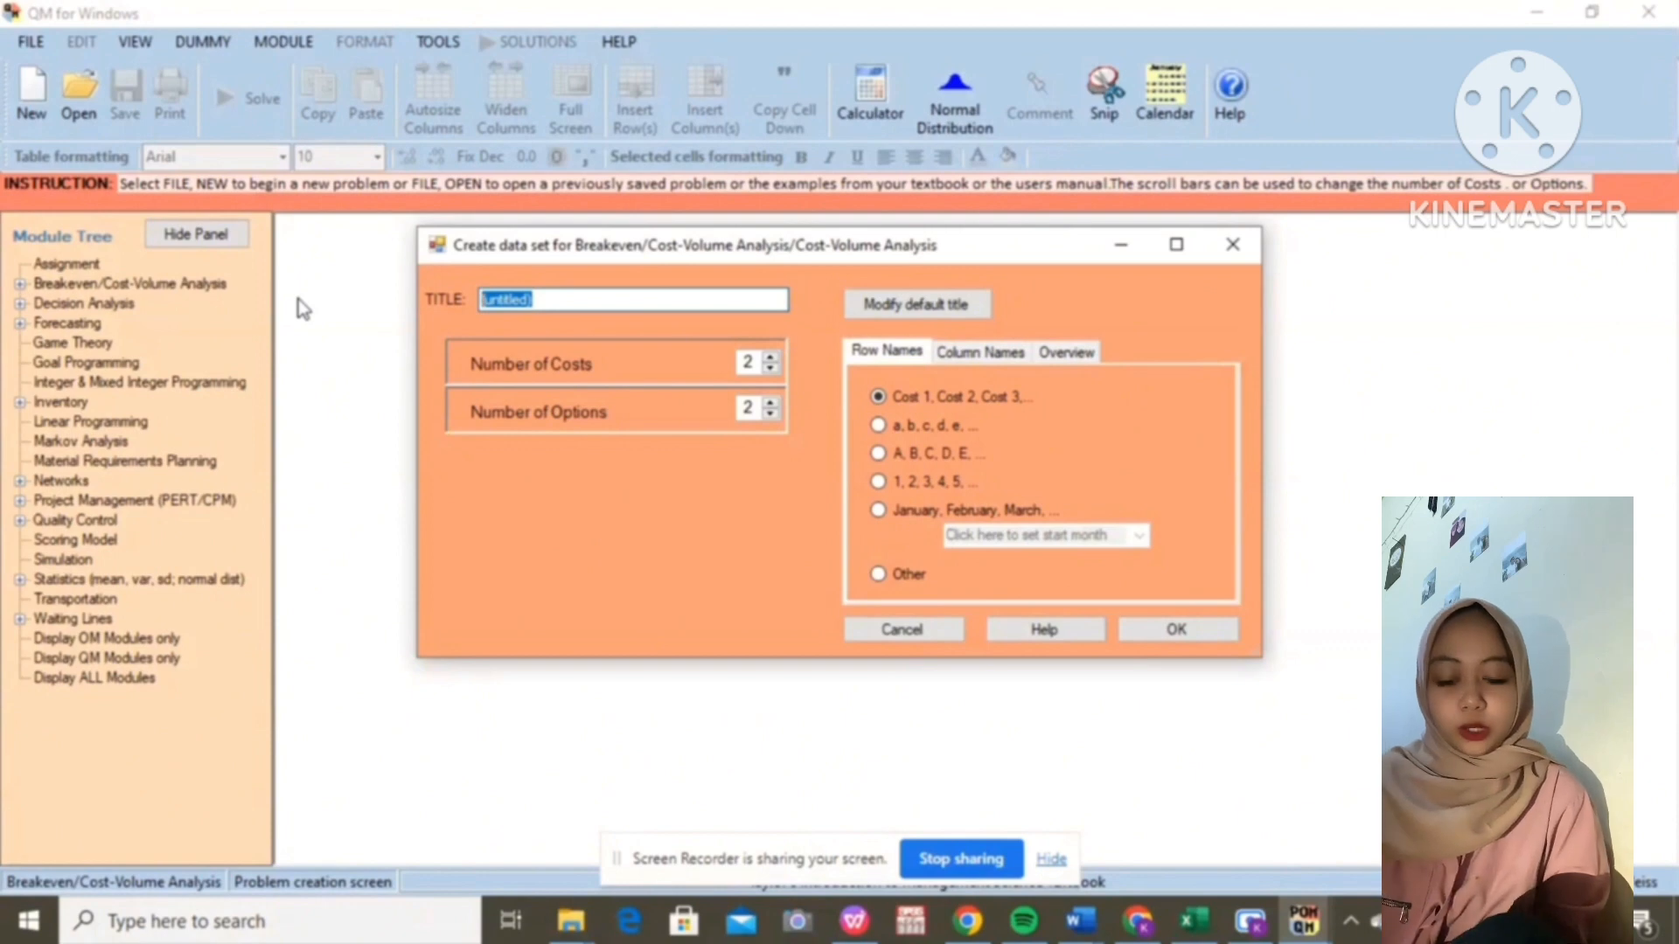
{"action": "type", "text": "pe"}
{"action": "key", "text": "BackSpace"}
{"action": "key", "text": "BackSpace"}
{"action": "type", "text": "P"}
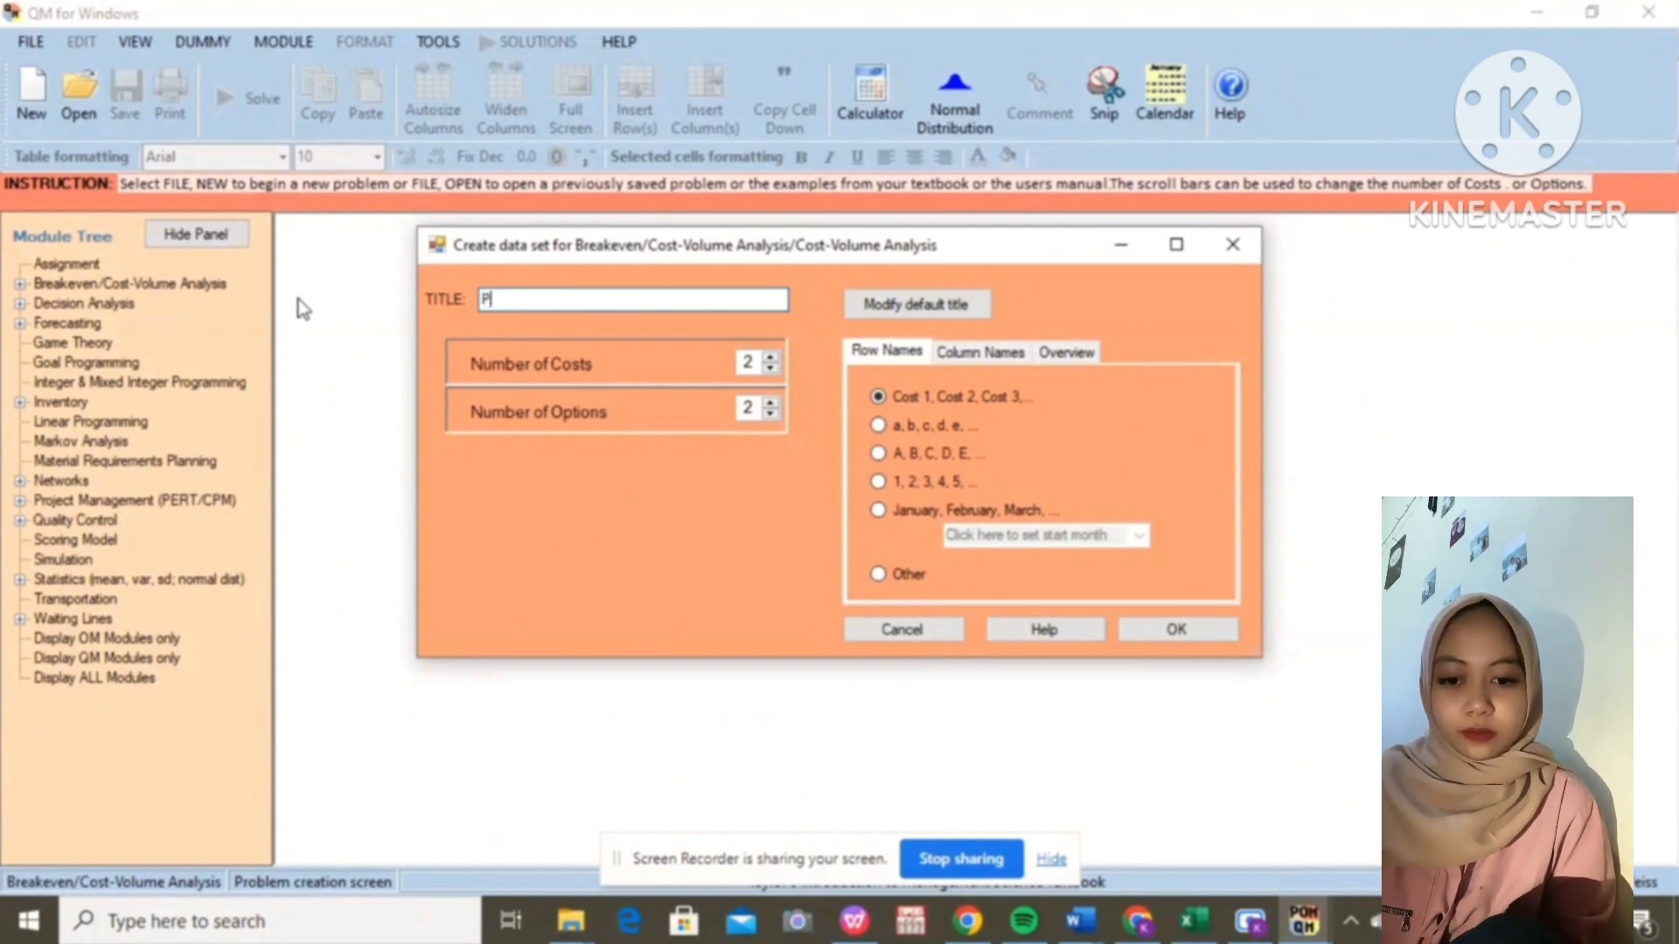
{"action": "type", "text": "ERUSAHAA"}
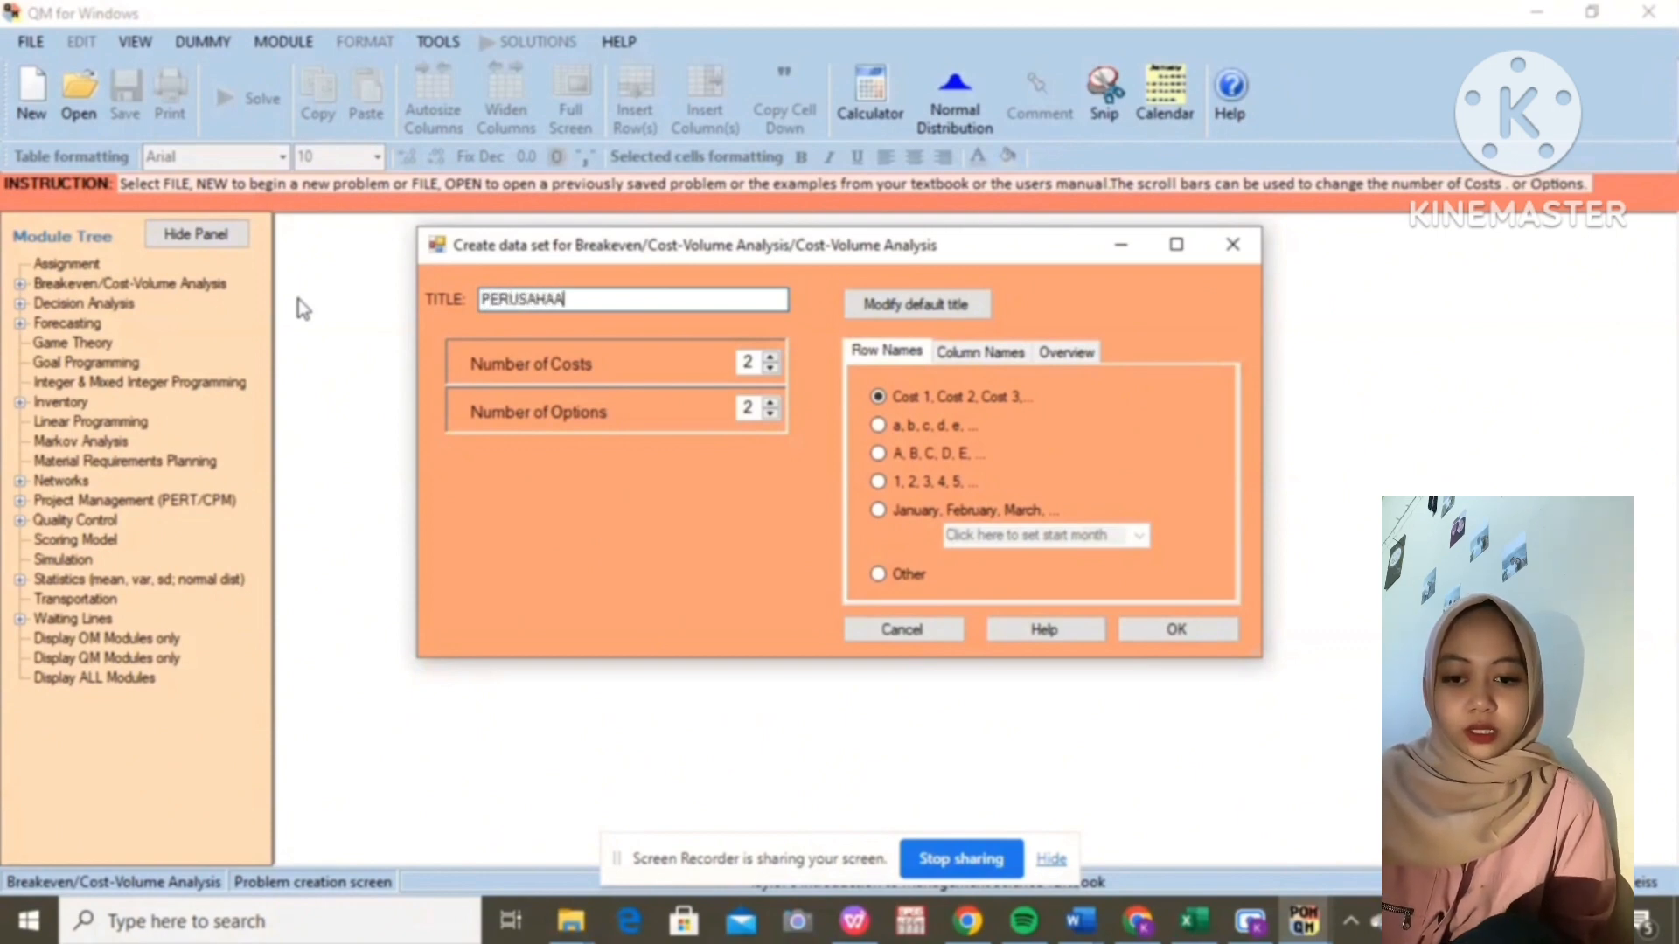
{"action": "type", "text": "N DINO"}
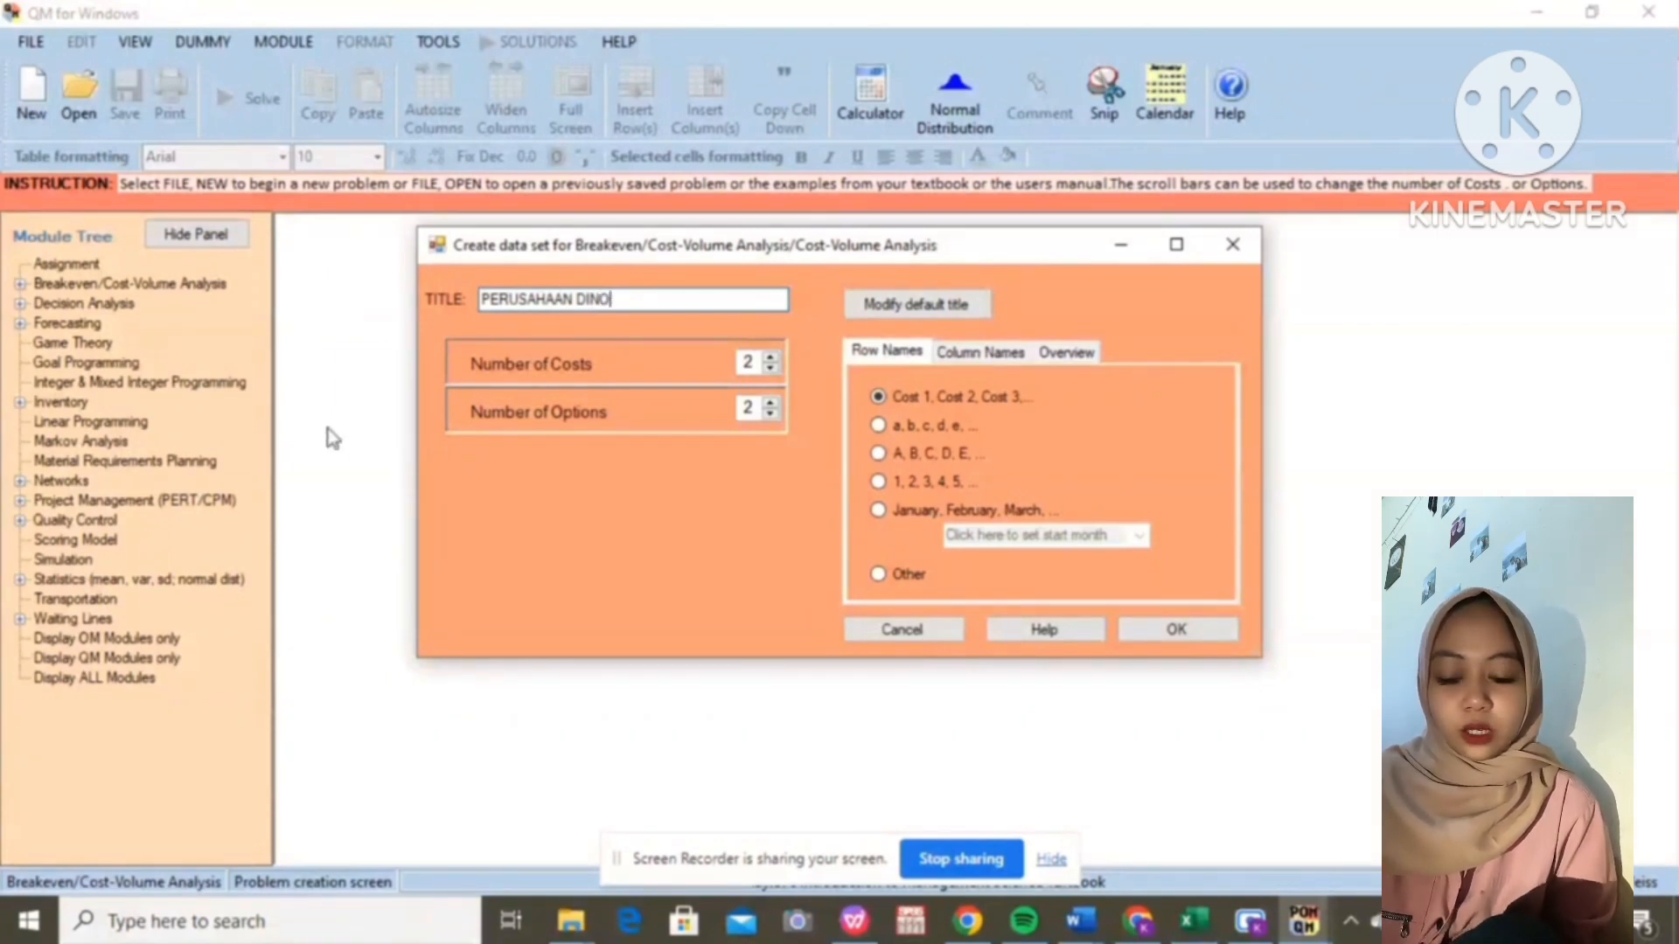
Step: Set the number of costs to 4 and the number of options to 3, and create the data set
{"action": "left_click", "coordinate": [770, 356]}
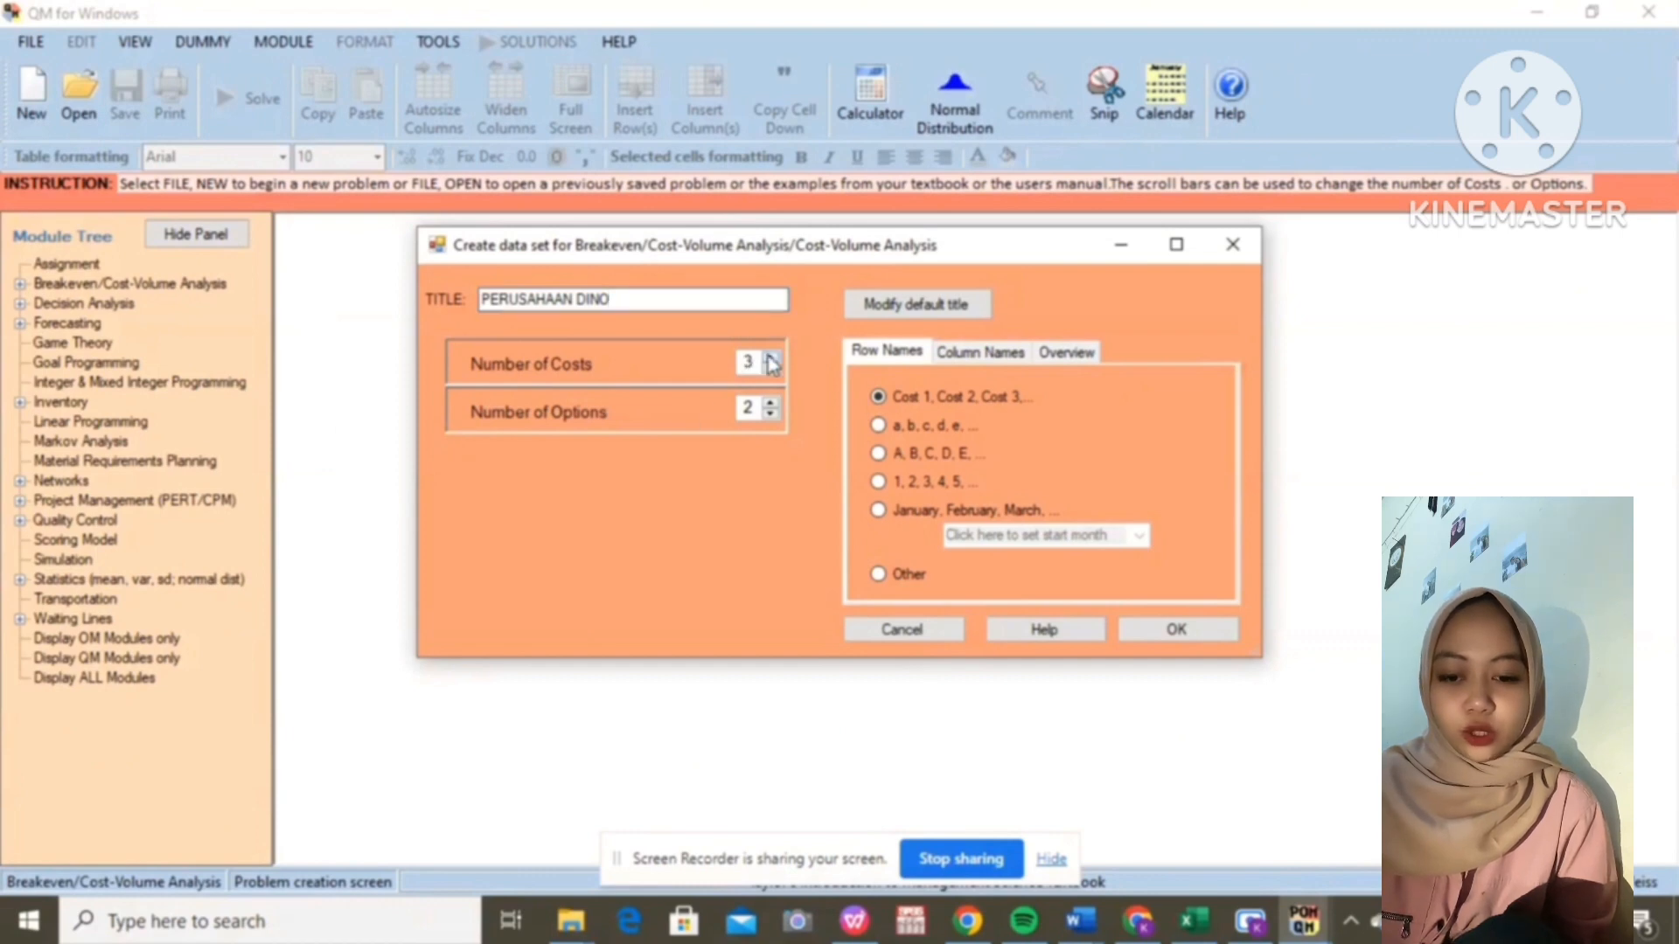
{"action": "left_click", "coordinate": [769, 357]}
{"action": "left_click", "coordinate": [770, 404]}
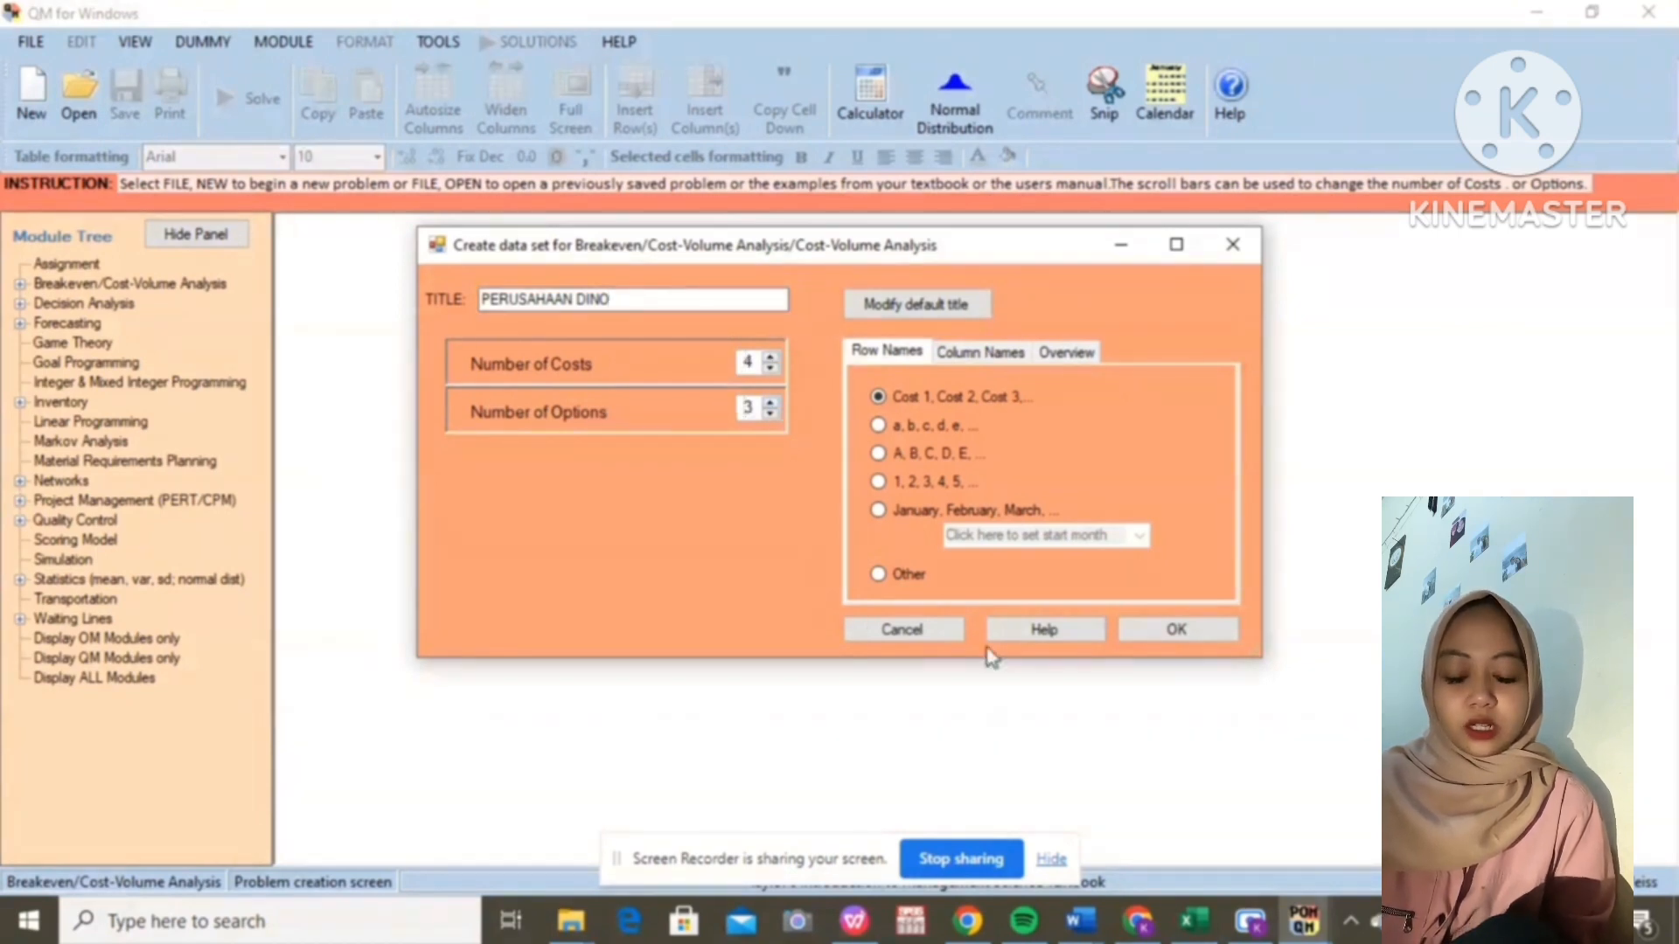
{"action": "left_click", "coordinate": [1176, 630]}
Step: Rename the first cost row as SEWA GEDUNG and the second as BIAYA GAJI
{"action": "left_click", "coordinate": [437, 472]}
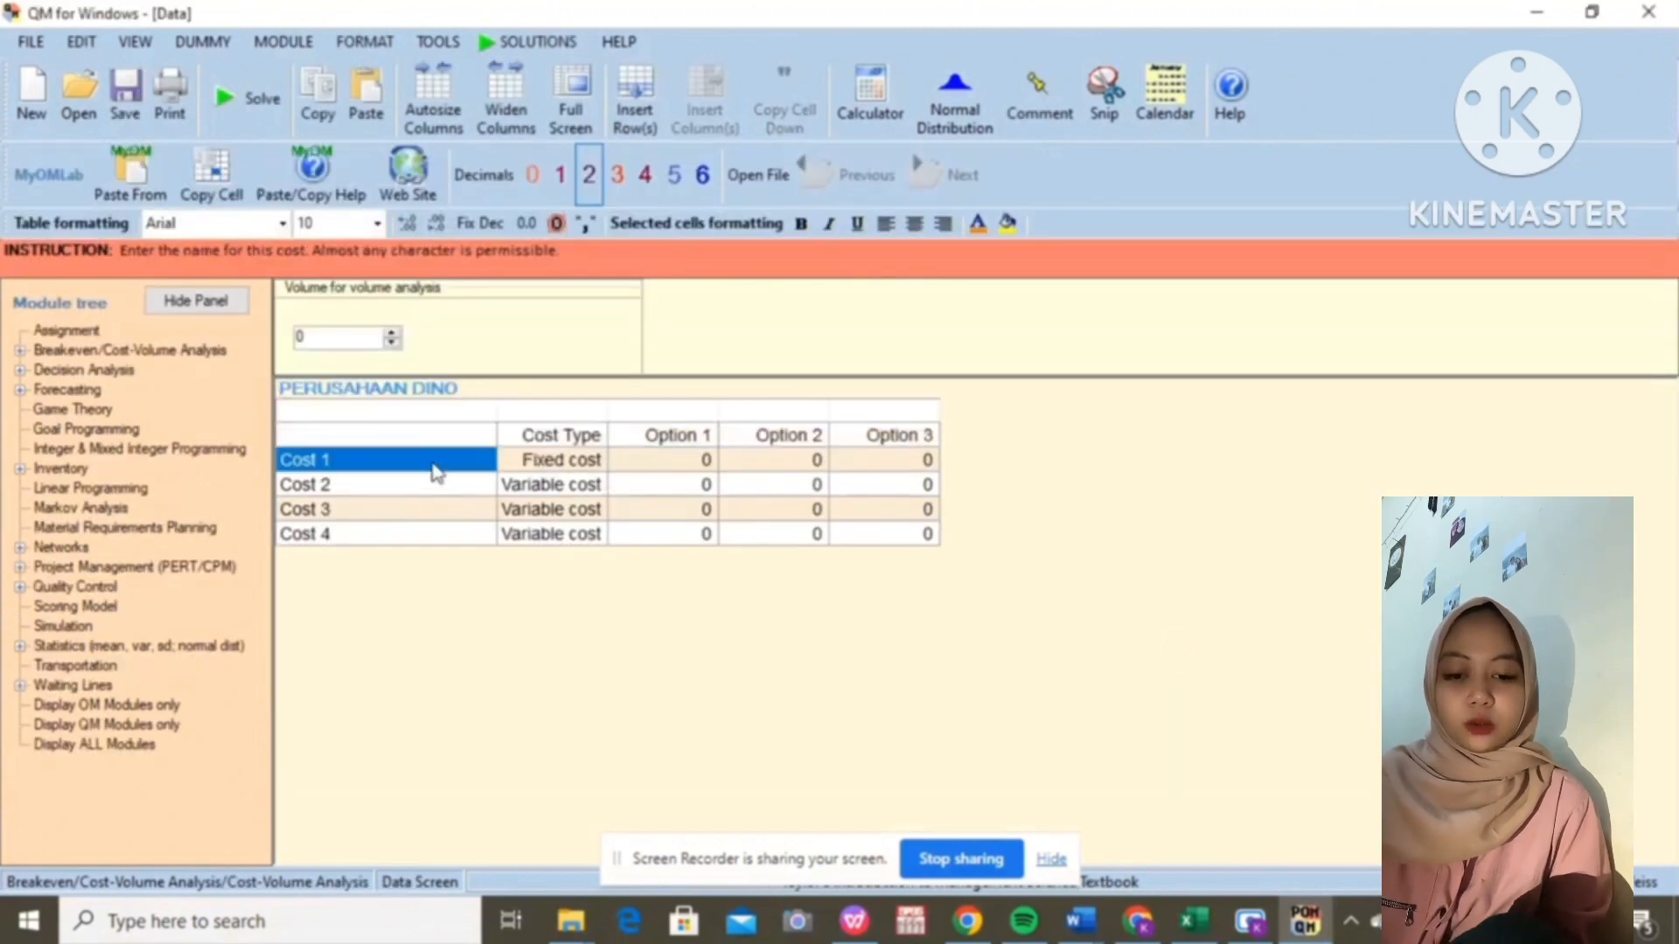
{"action": "type", "text": "SEW"}
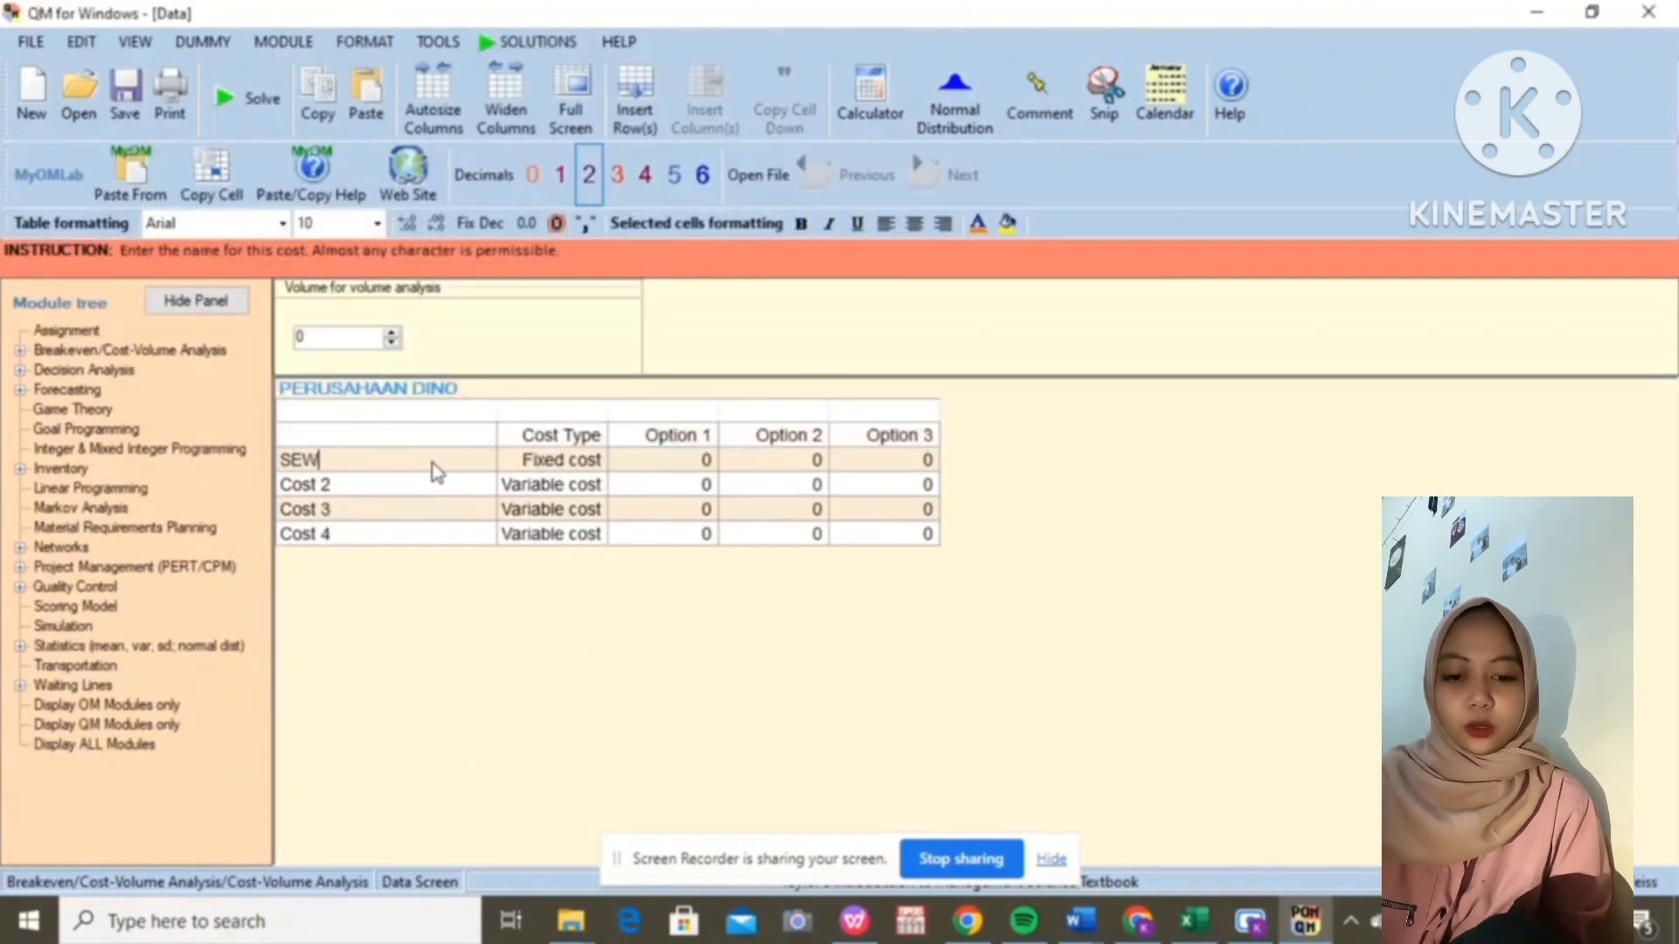
{"action": "type", "text": "A GEDUNG"}
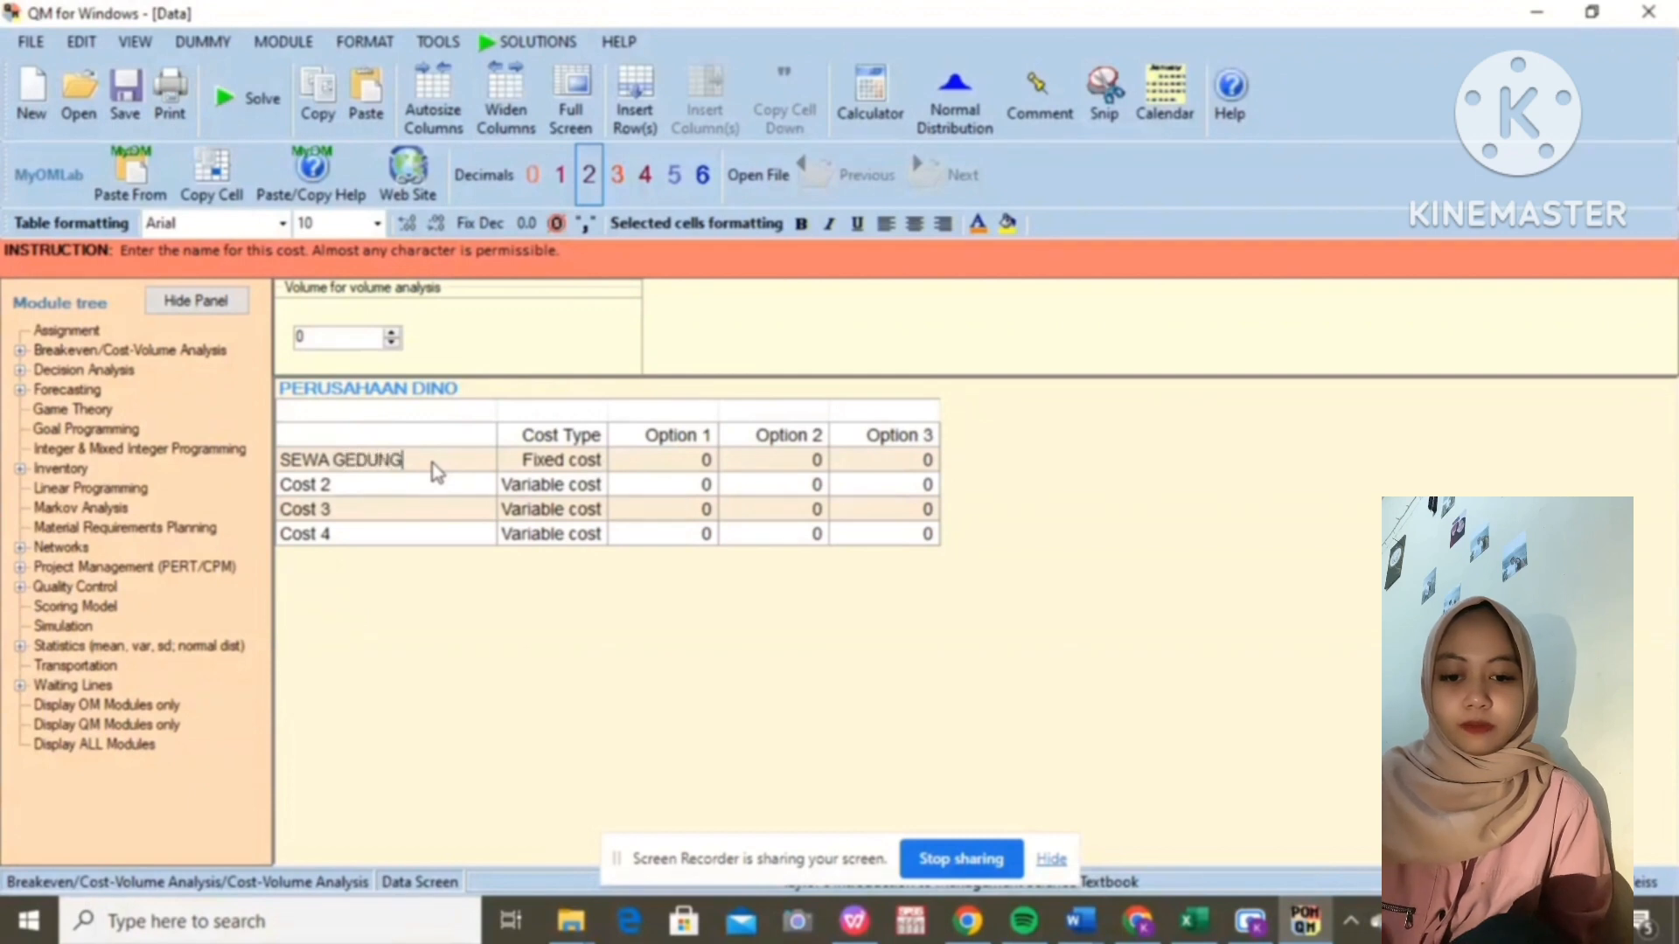
{"action": "left_click", "coordinate": [347, 486]}
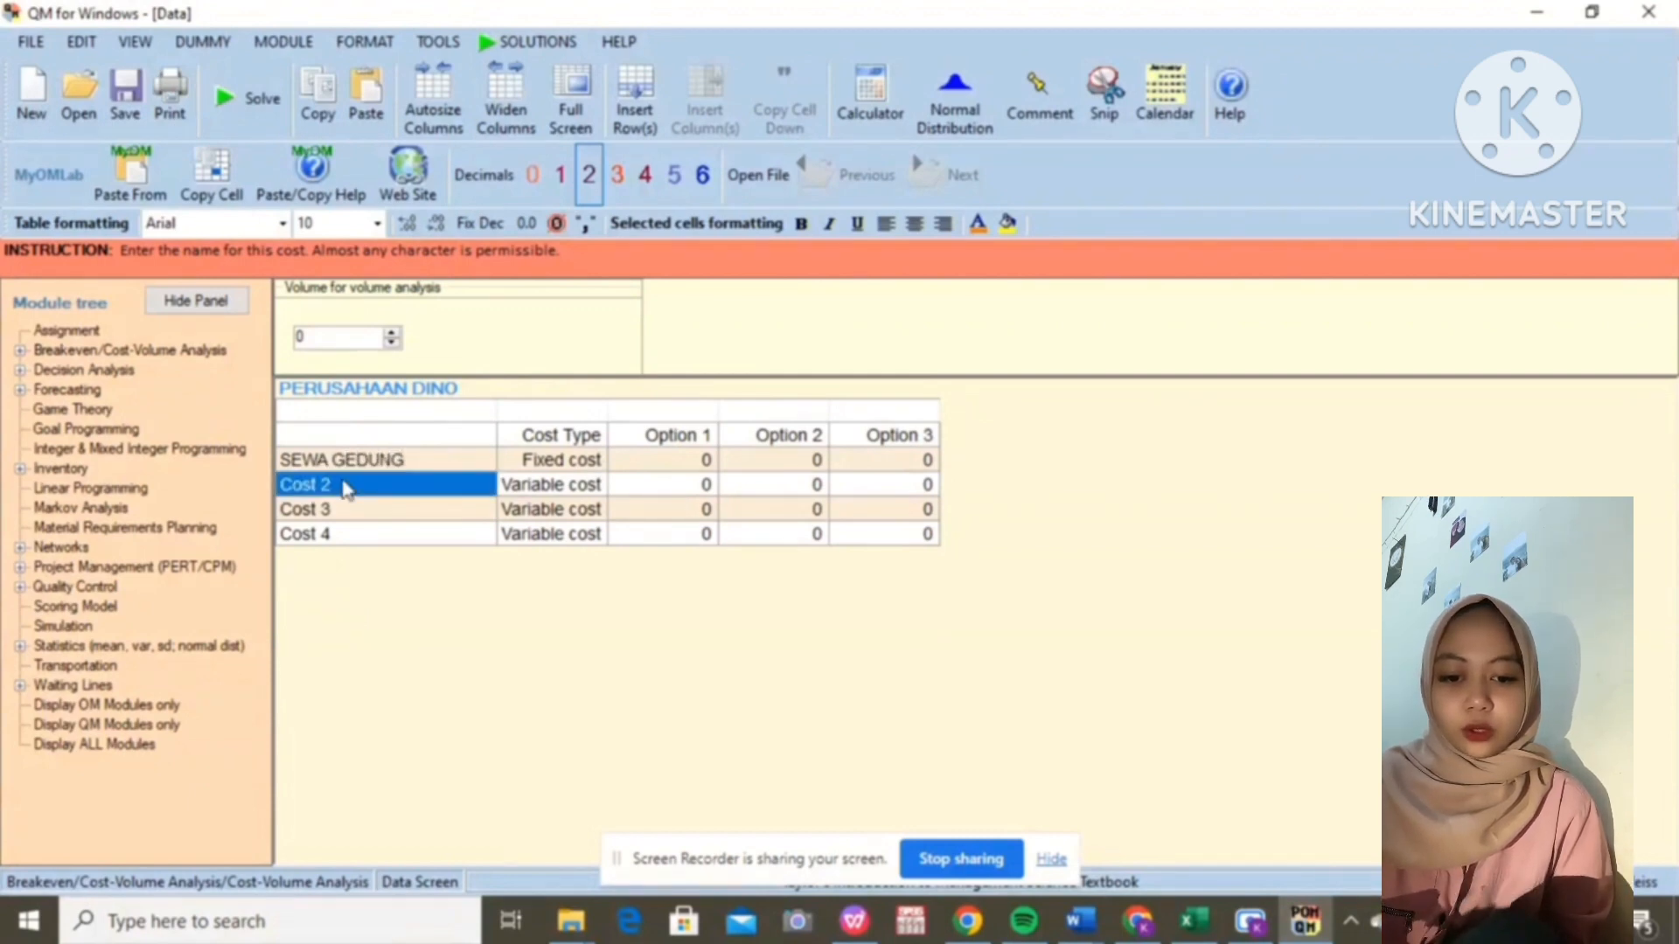
{"action": "type", "text": "BIAYA GAJI"}
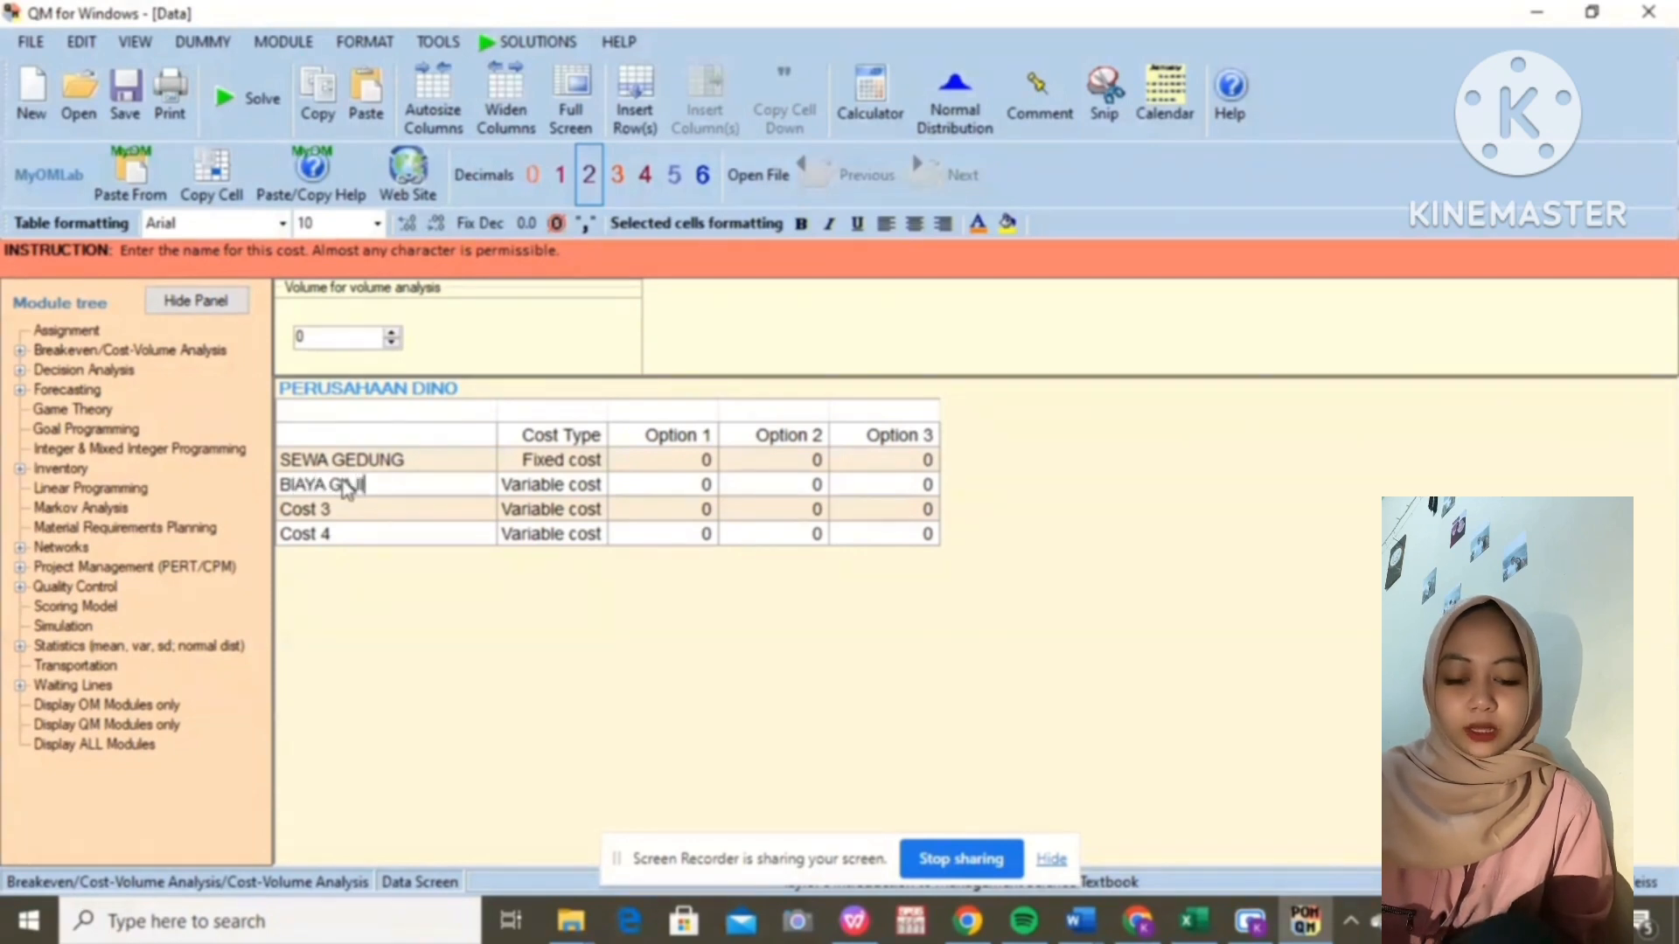
Step: Rename the third cost row as BAHAN BAKU/UNIT and the fourth as BIAYA DISTRIBUSI
{"action": "left_click", "coordinate": [320, 513]}
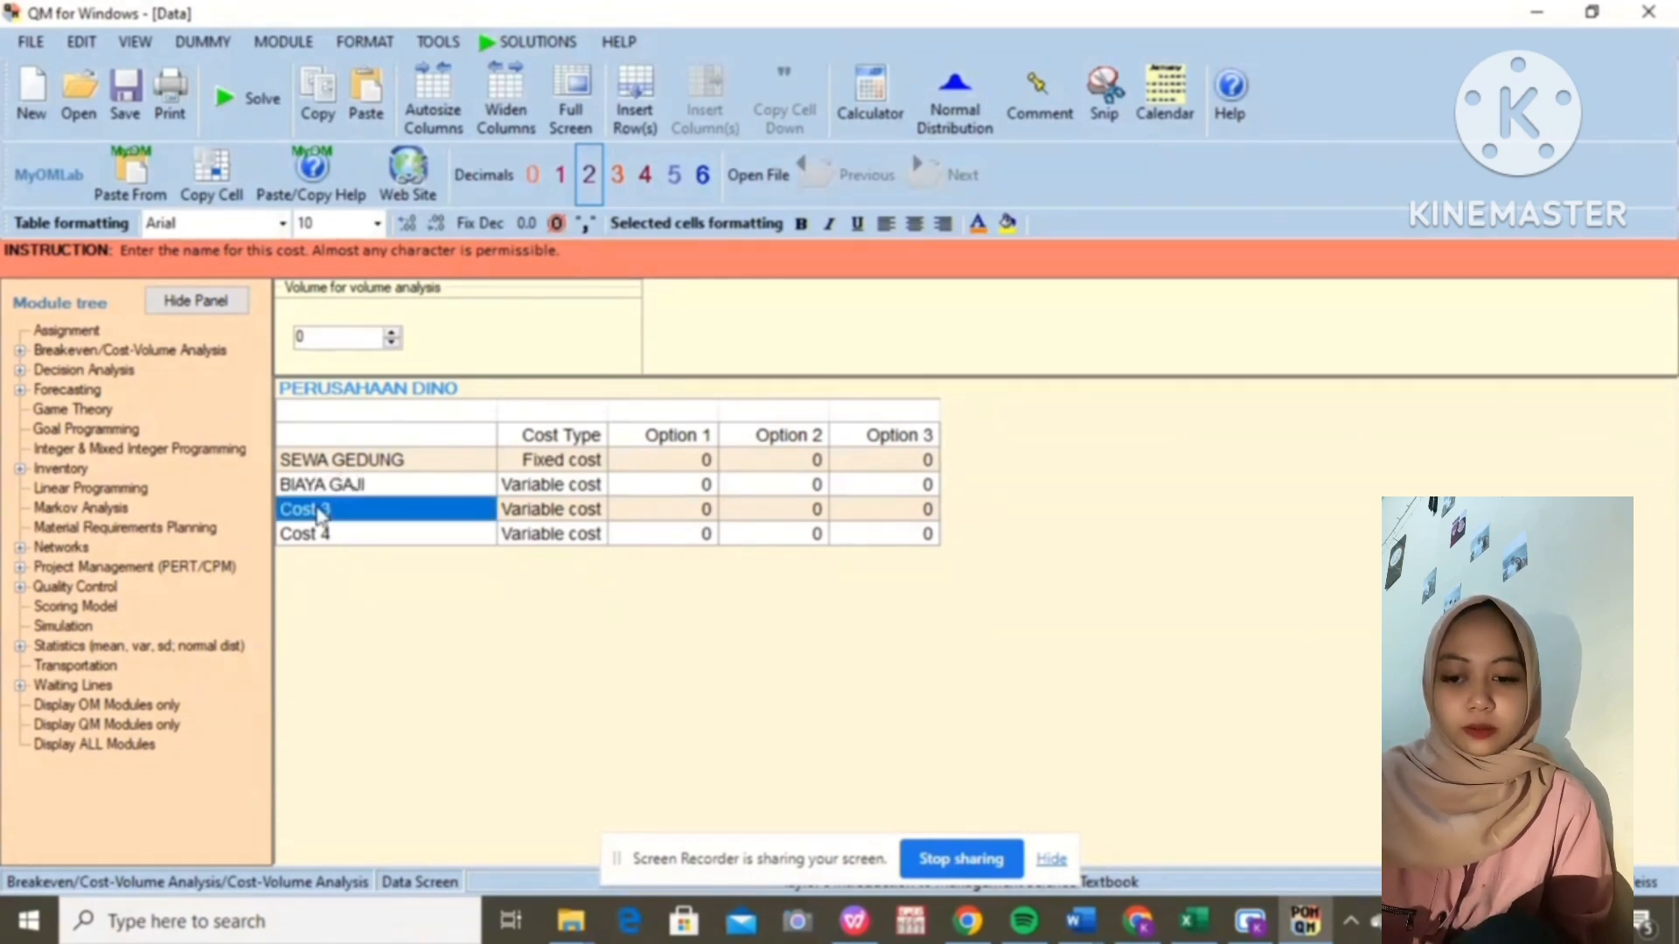
{"action": "type", "text": "BAHAN BAKU"}
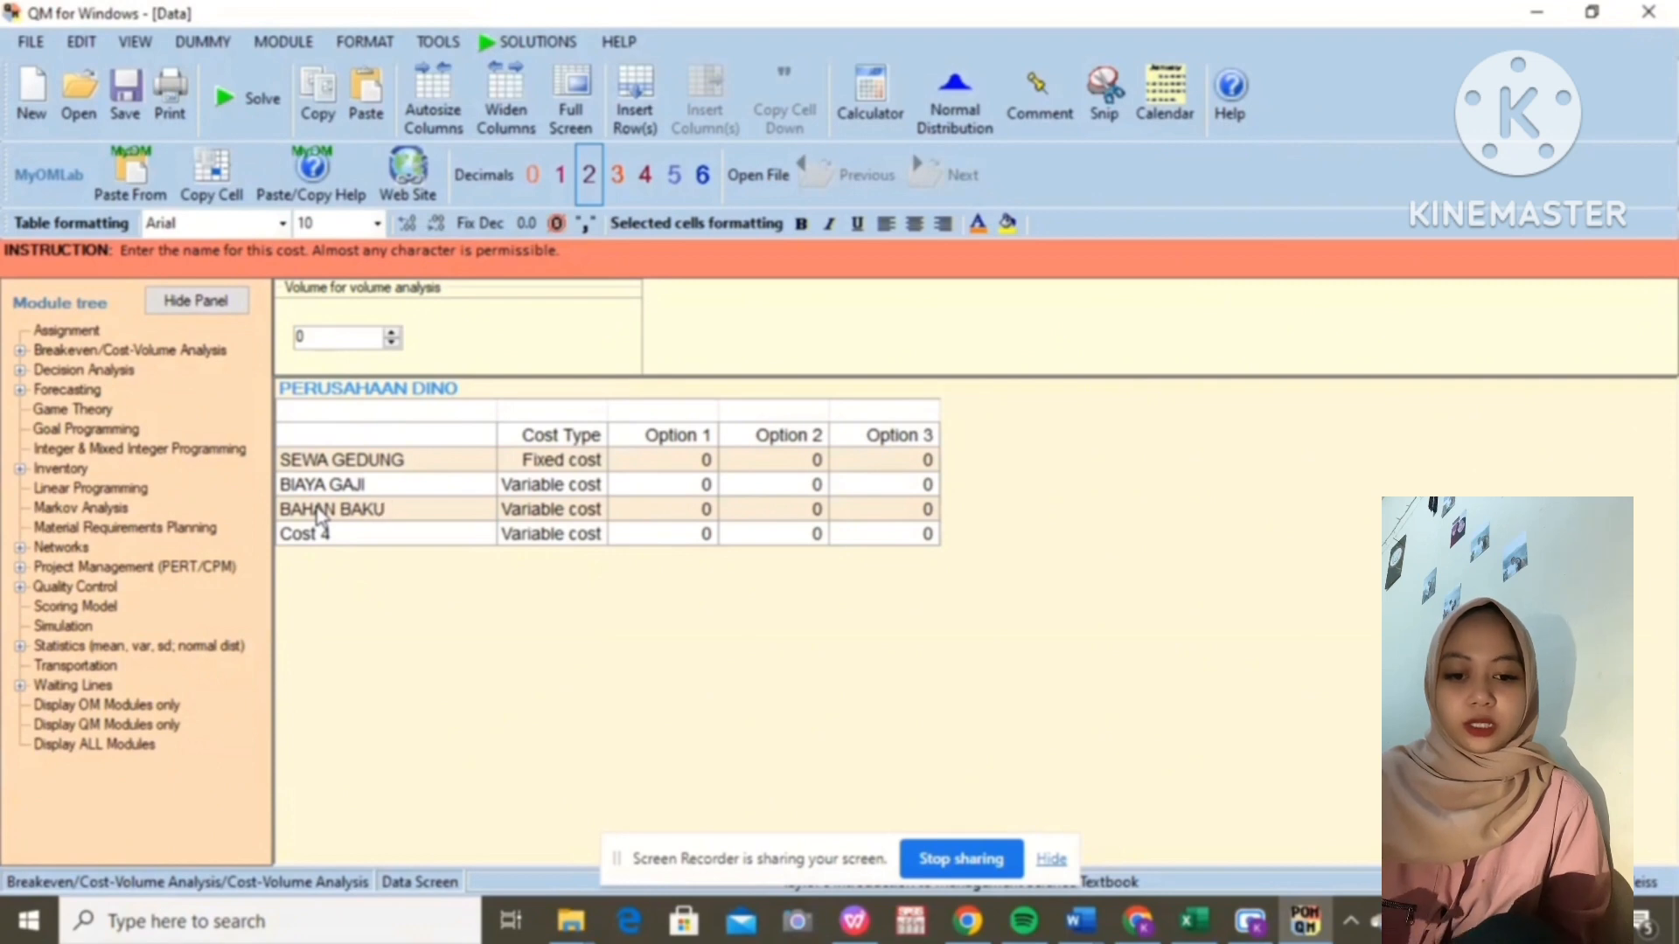
{"action": "type", "text": "/UNIT"}
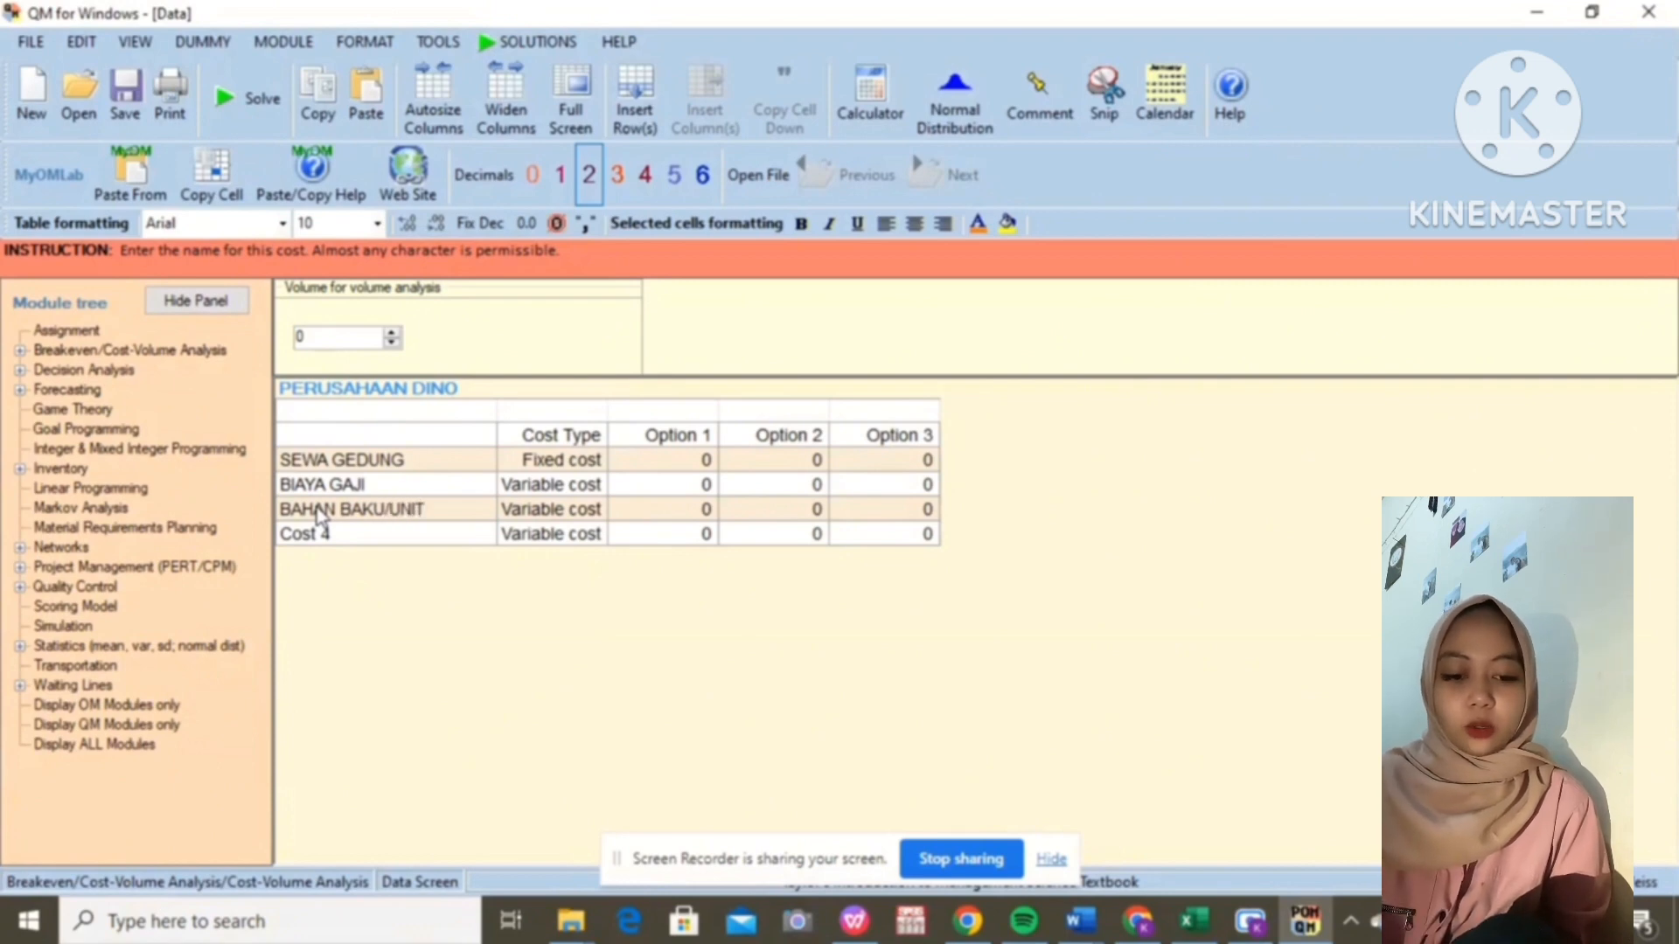
{"action": "left_click", "coordinate": [341, 542]}
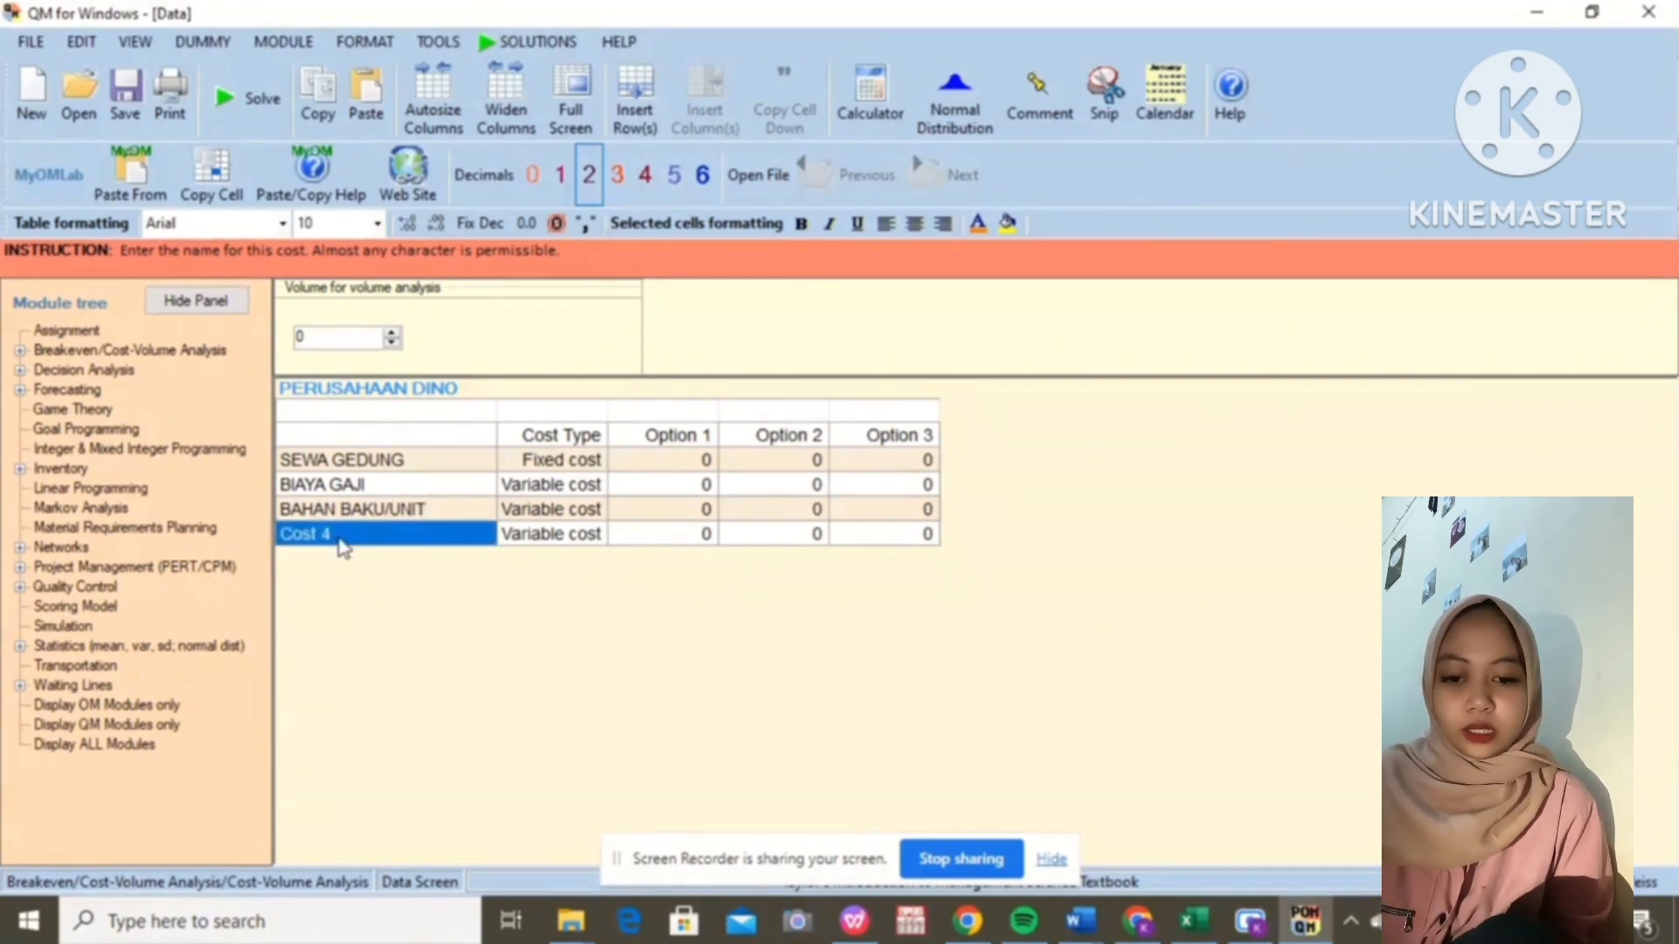
{"action": "type", "text": "BIAYA DISTR"}
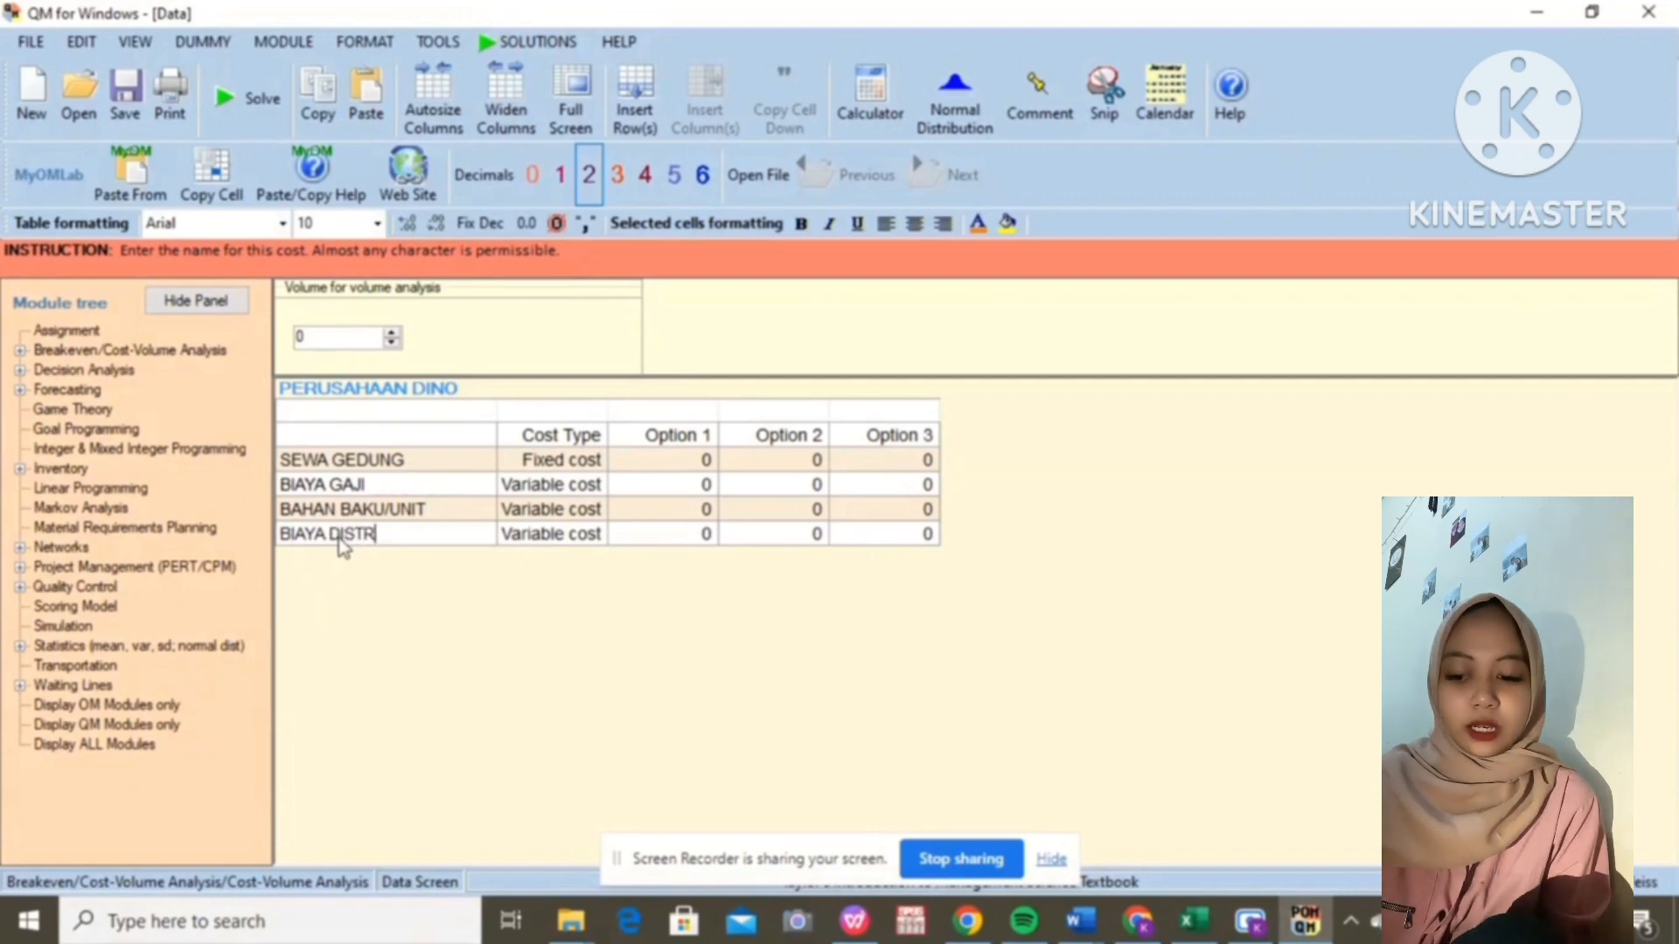
{"action": "type", "text": "IBUSI"}
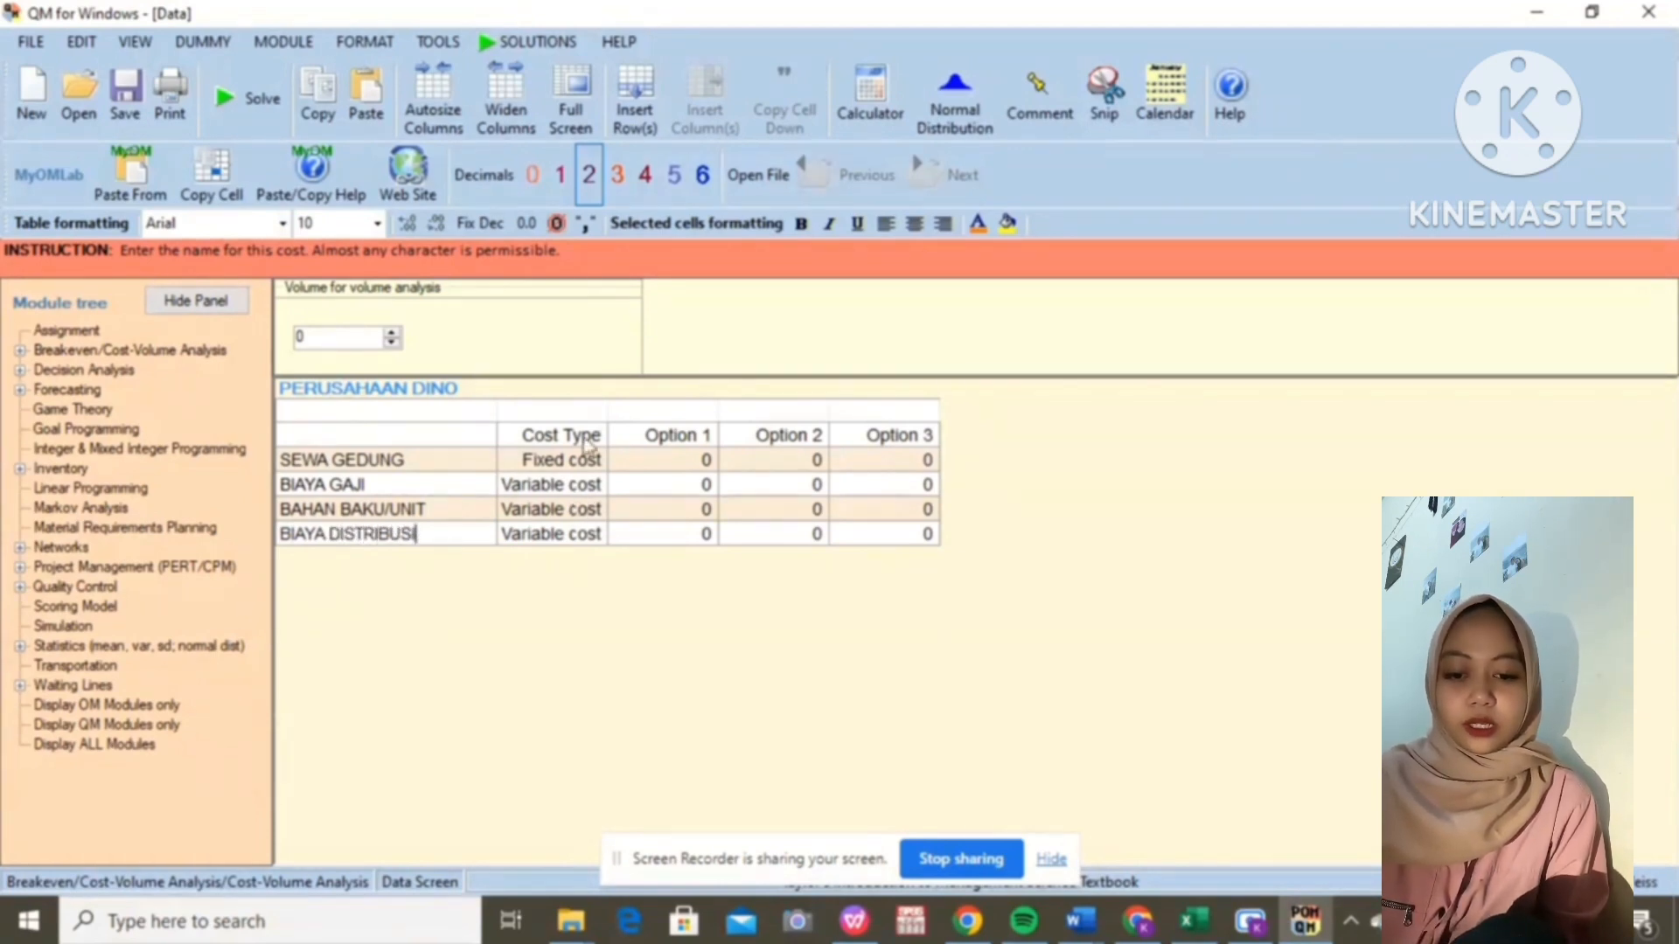
Step: Set the cost type of BIAYA GAJI to Fixed cost
{"action": "left_click", "coordinate": [592, 486]}
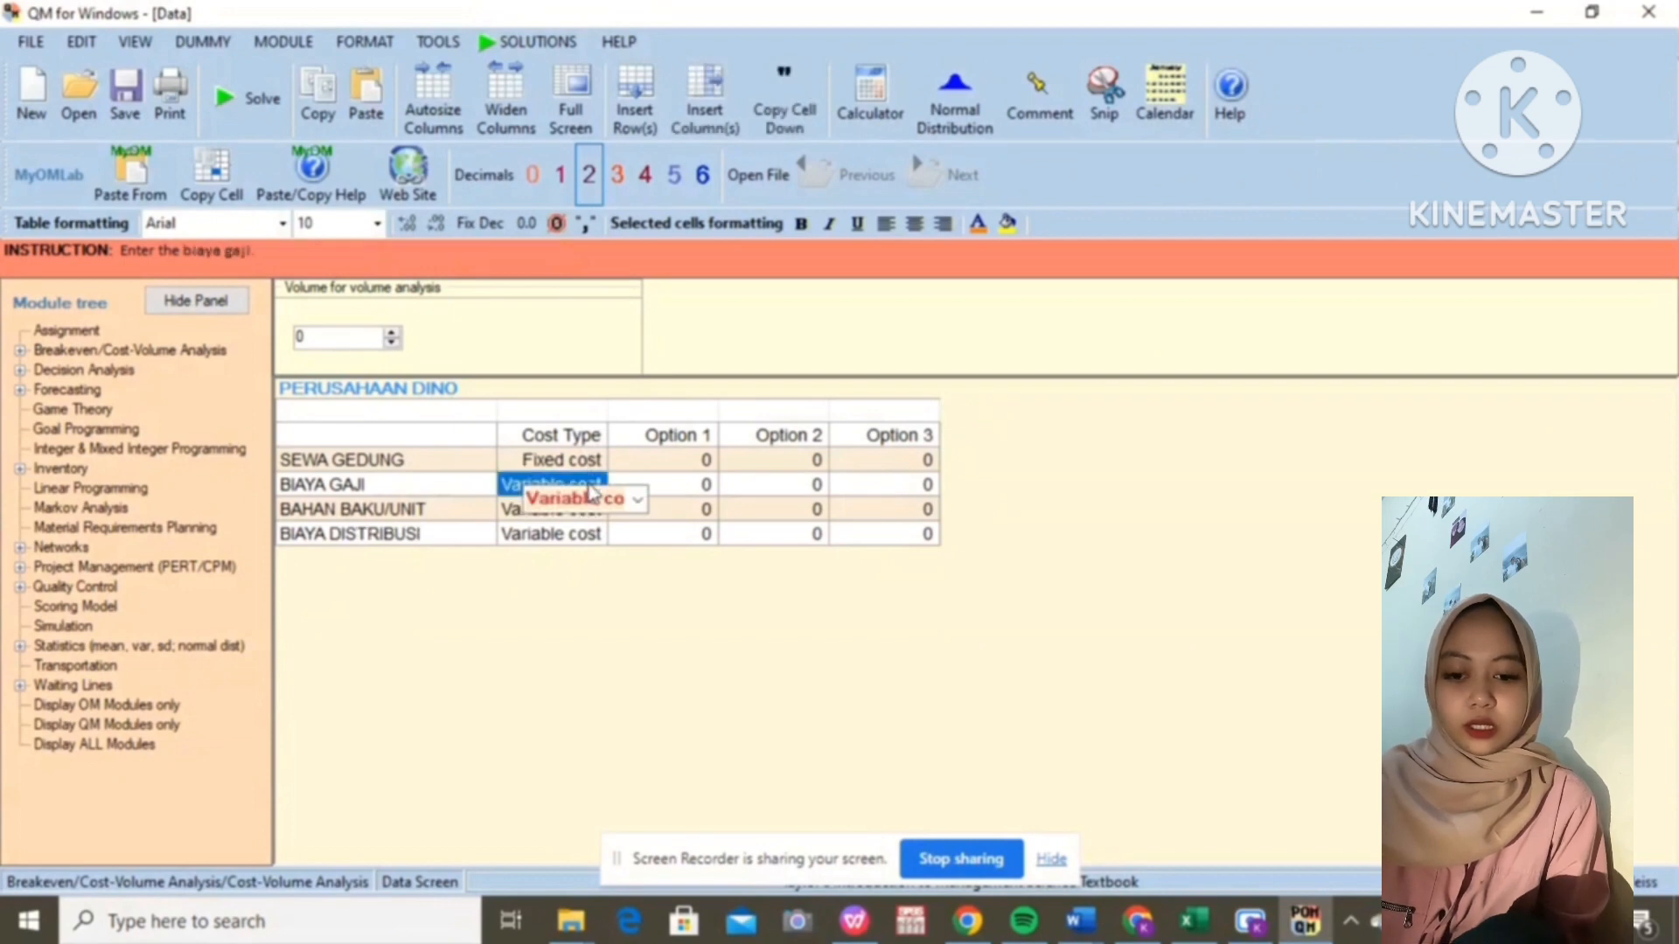
{"action": "left_click", "coordinate": [638, 500]}
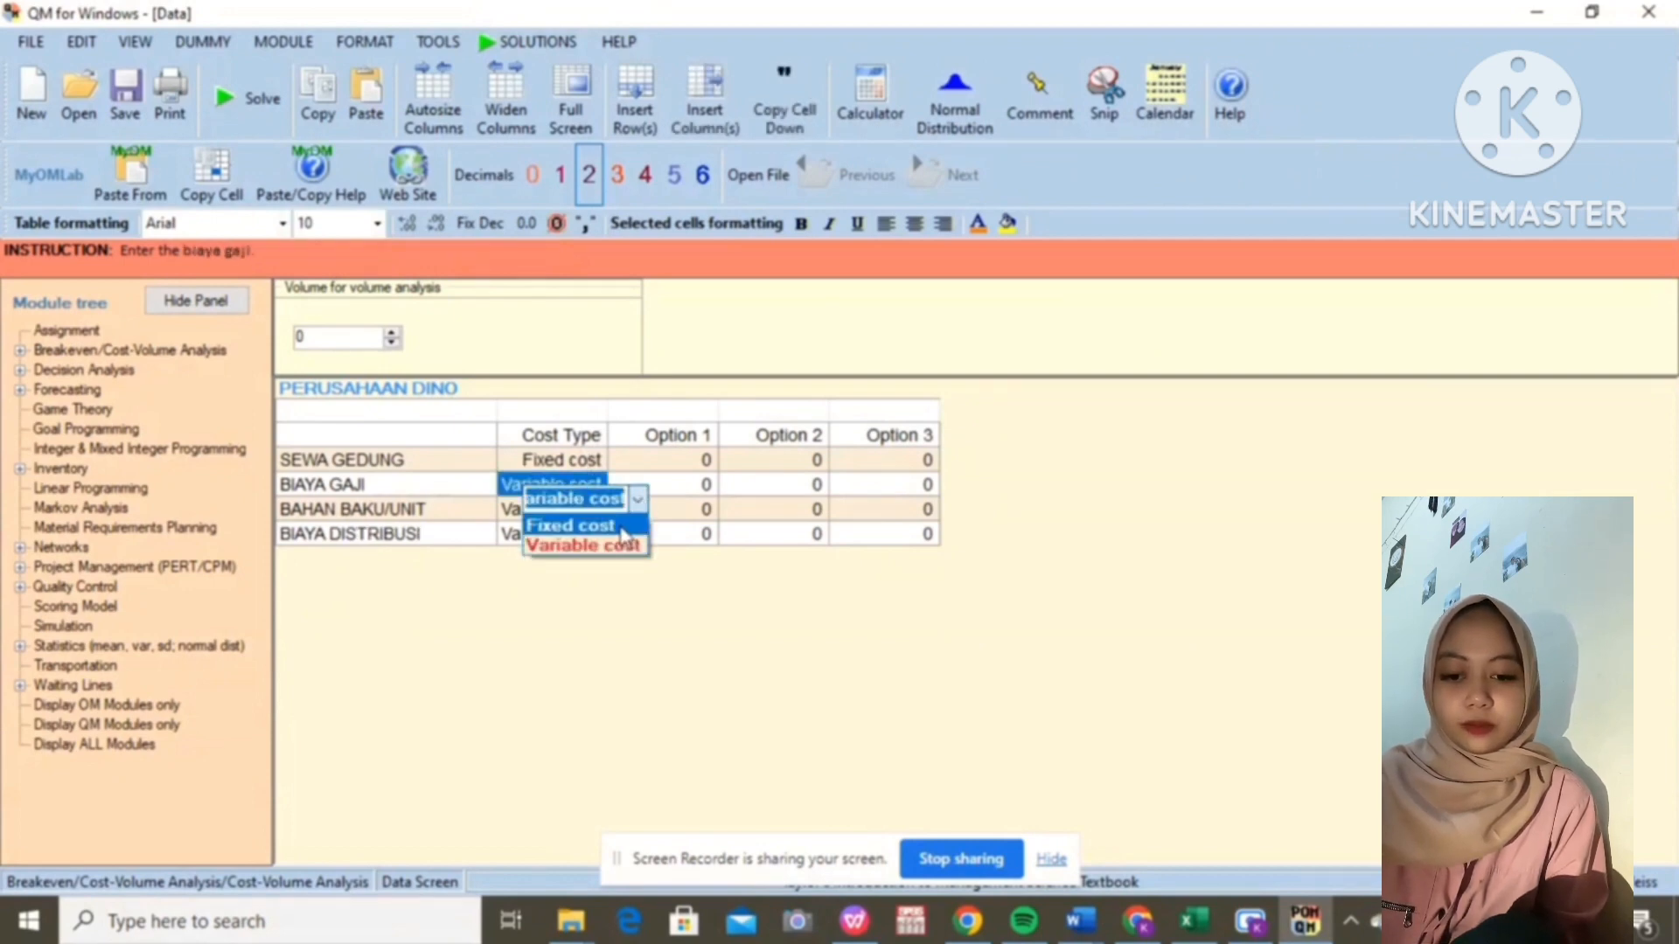
{"action": "left_click", "coordinate": [577, 526]}
Step: Enter the Option 1 fixed costs: 4500000 for SEWA GEDUNG and 500000 for BIAYA GAJI
{"action": "left_click", "coordinate": [703, 462]}
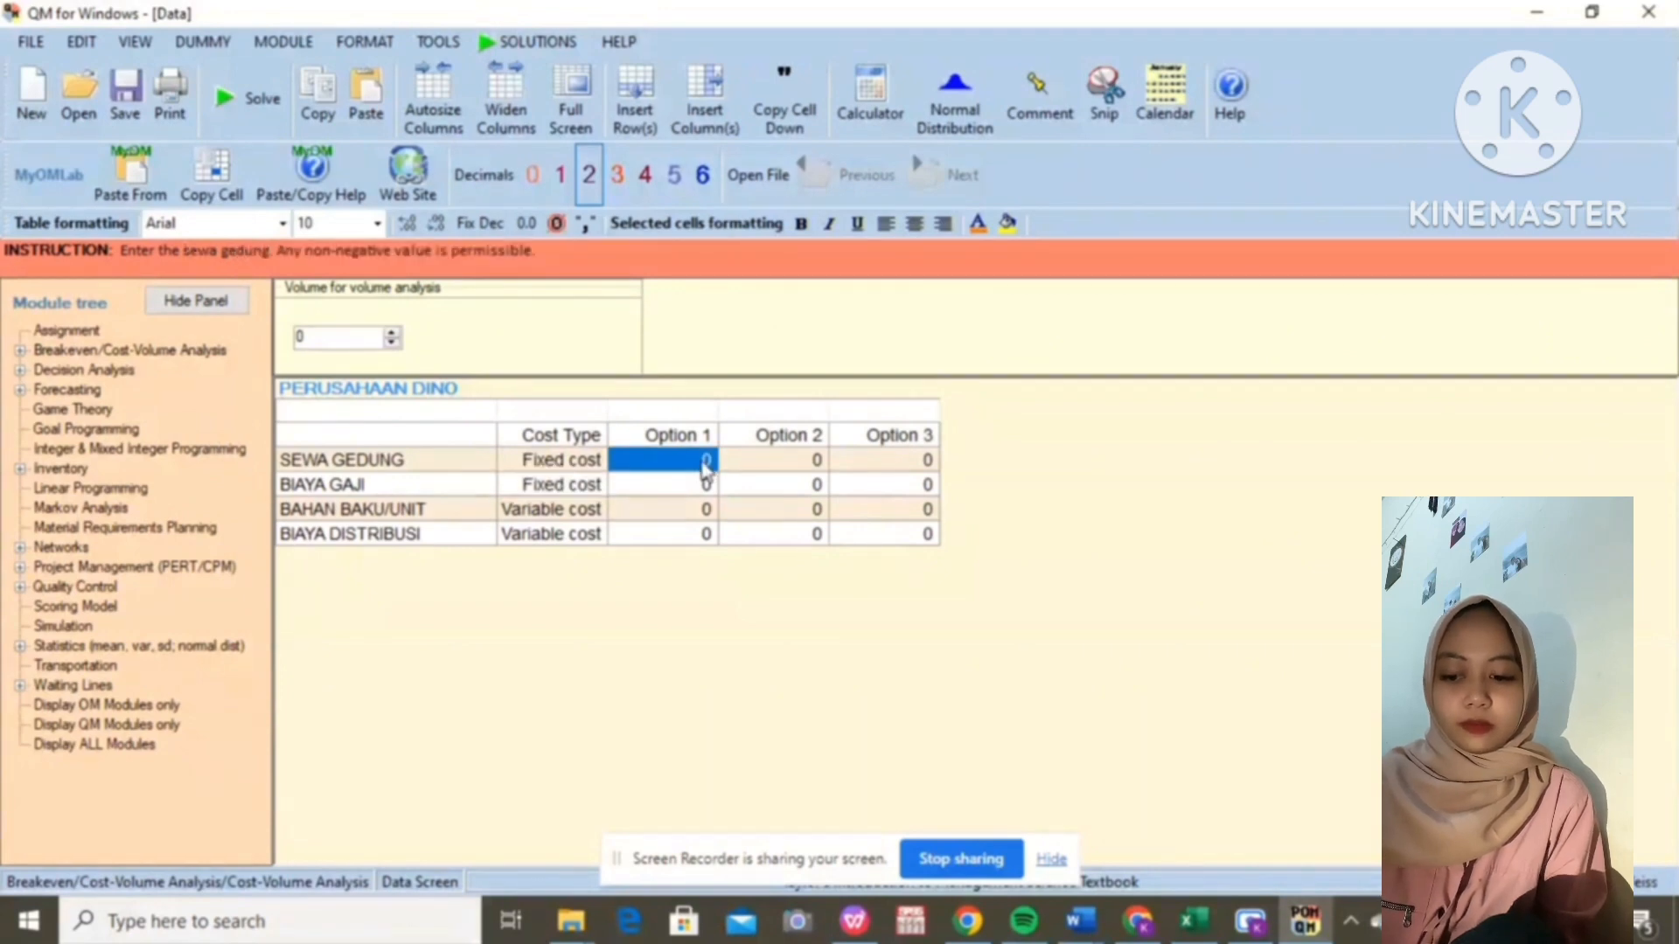
{"action": "left_click", "coordinate": [705, 463]}
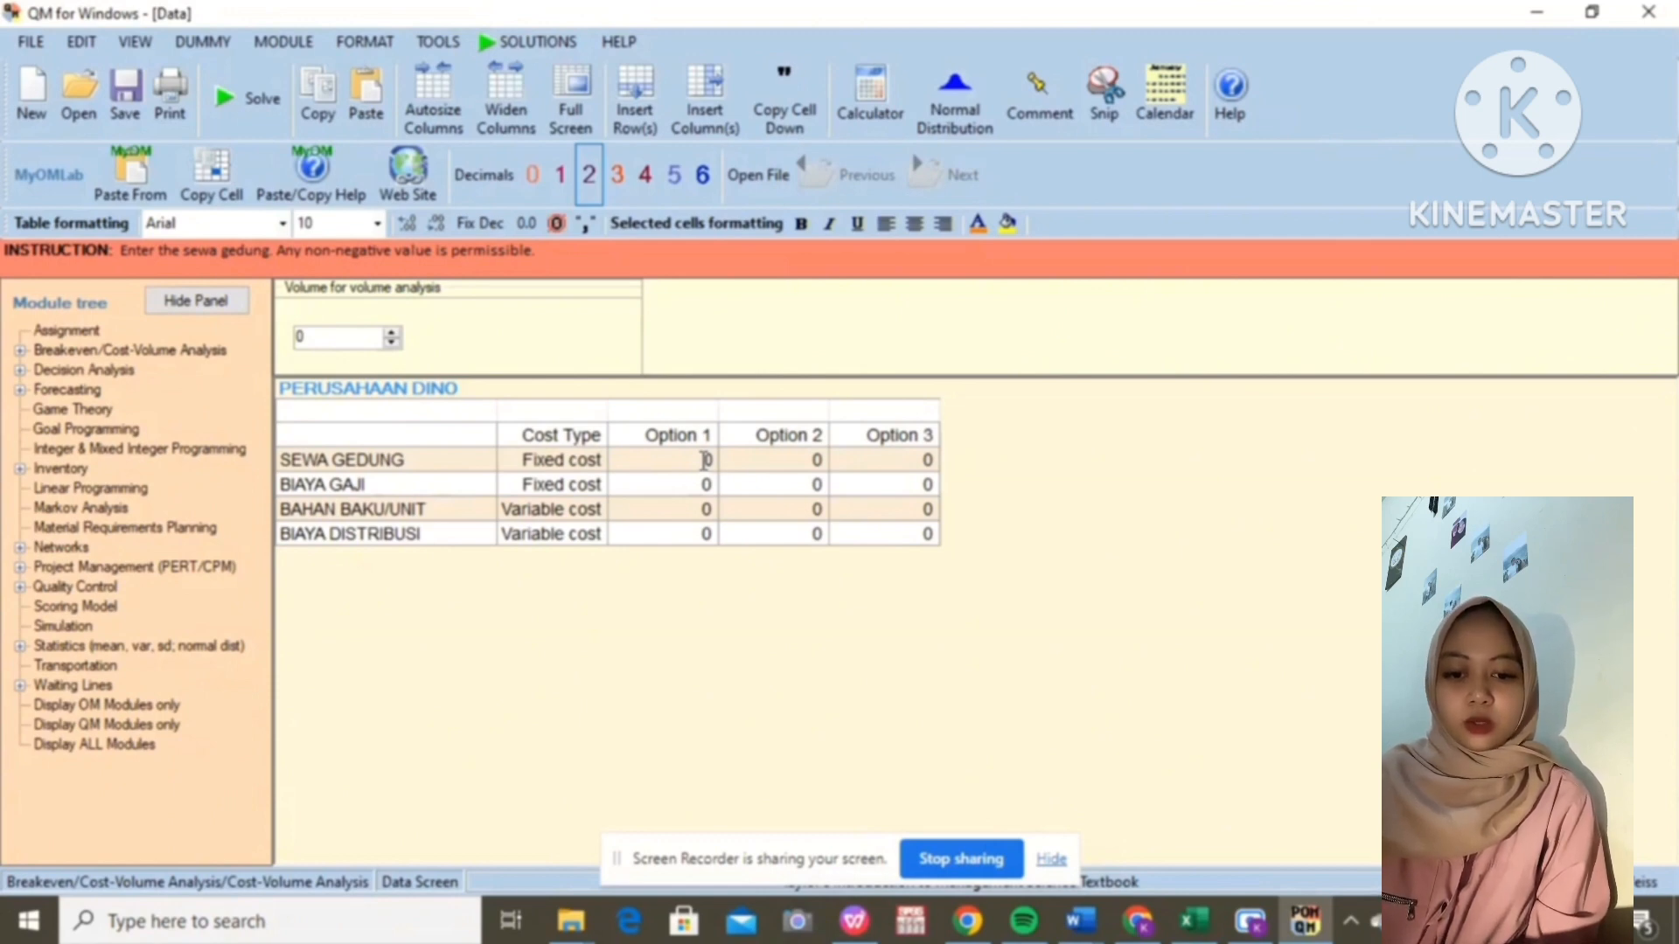
{"action": "key", "text": "Down"}
{"action": "key", "text": "Down"}
{"action": "key", "text": "Down"}
{"action": "left_click", "coordinate": [703, 461]}
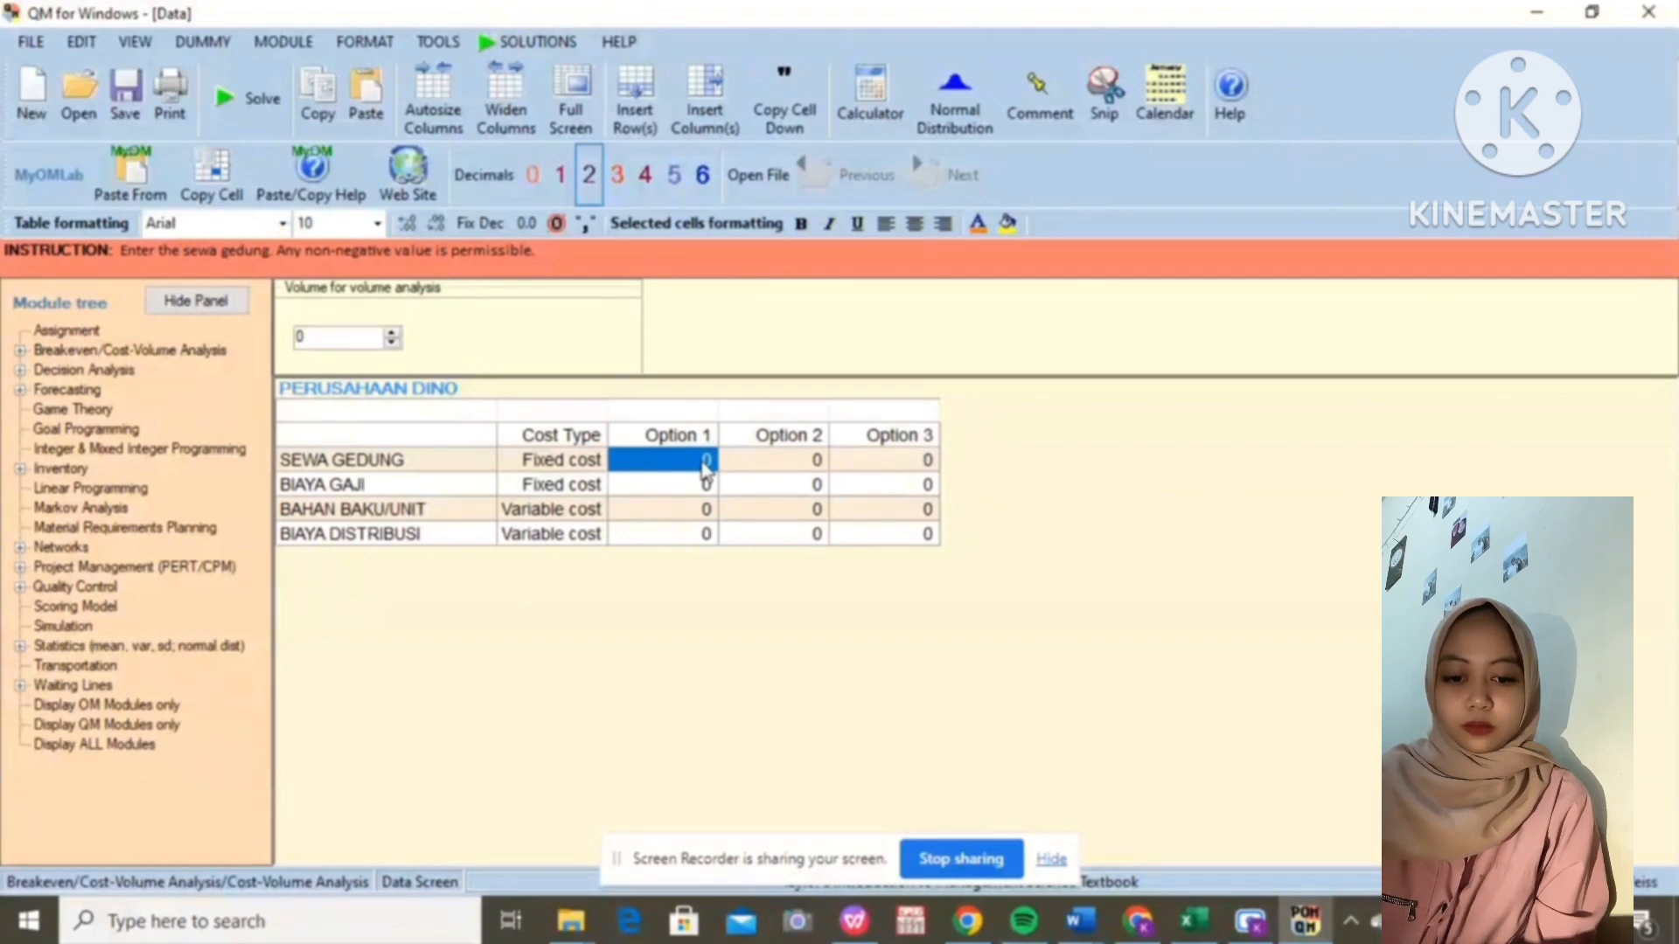
{"action": "type", "text": "4500000"}
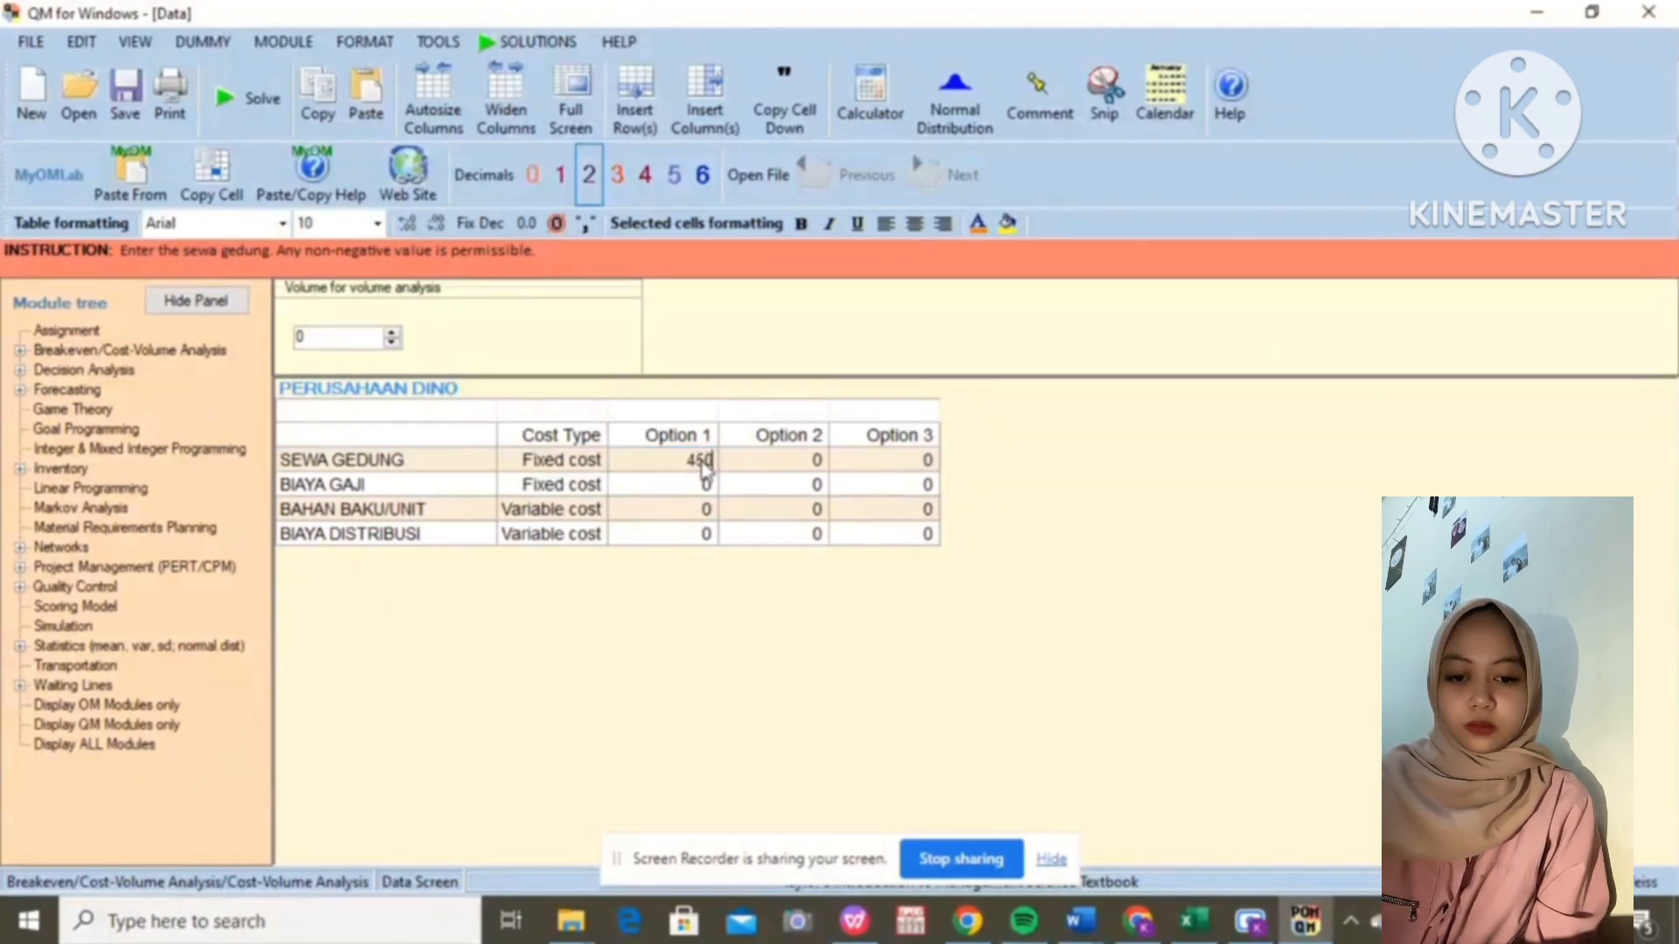
{"action": "left_click", "coordinate": [668, 489]}
{"action": "type", "text": "500000"}
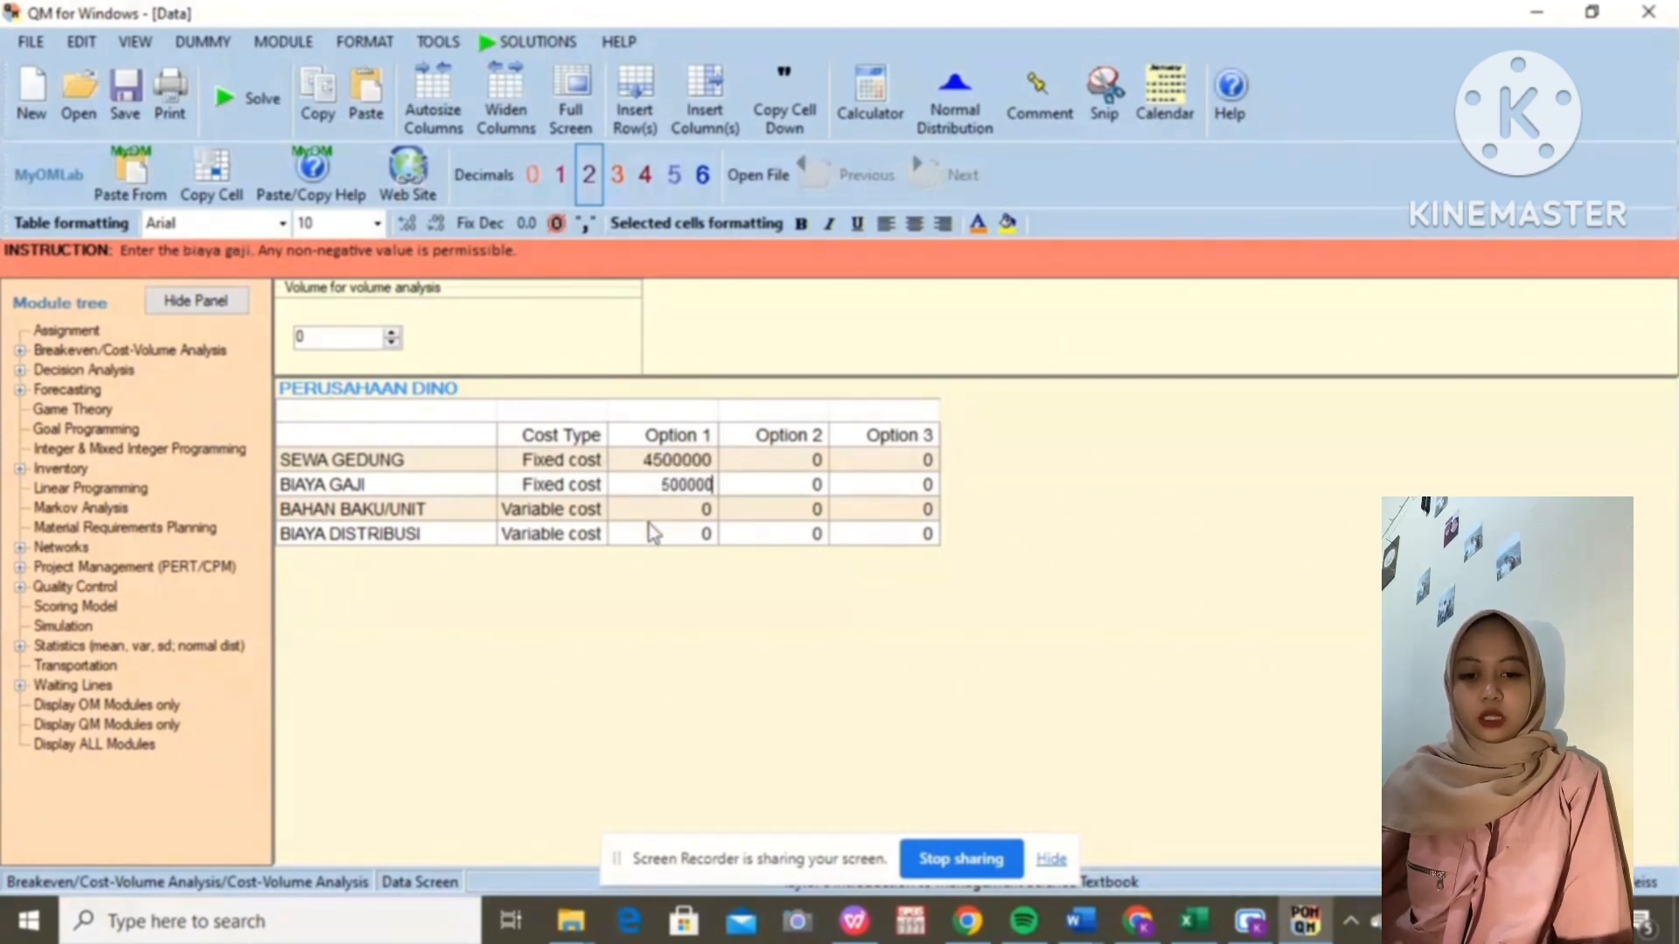
Step: Enter the Option 1 variable costs: 15000 for BAHAN BAKU/UNIT and 40000 for BIAYA DISTRIBUSI
{"action": "left_click", "coordinate": [647, 516]}
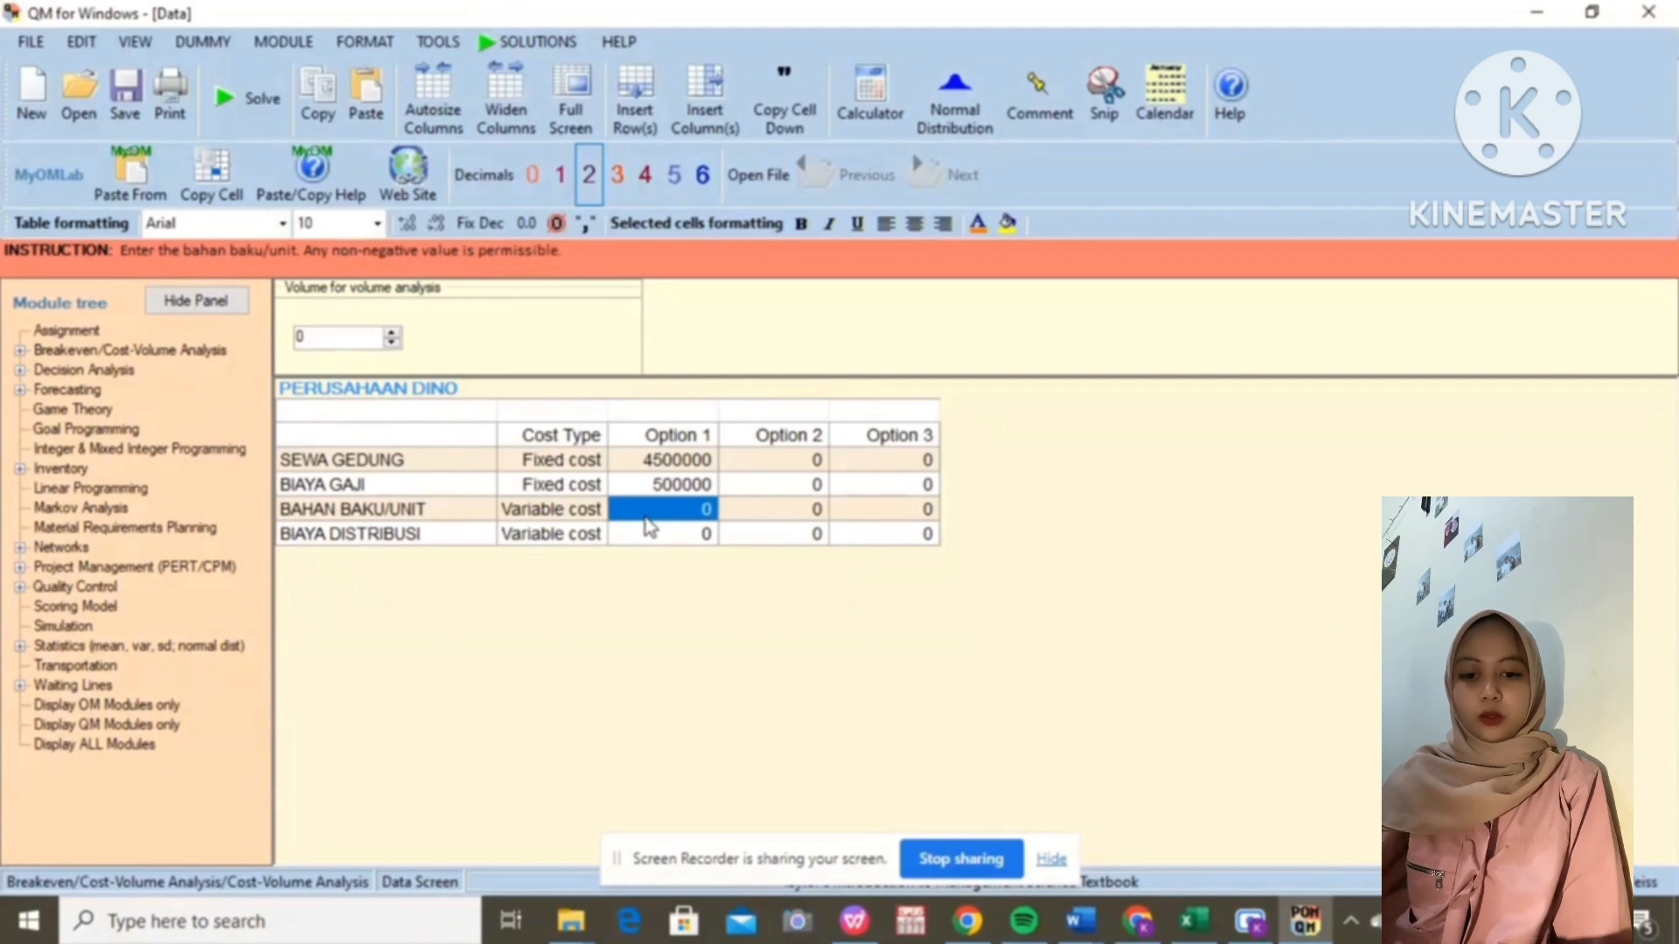
{"action": "type", "text": "15"}
{"action": "type", "text": "000"}
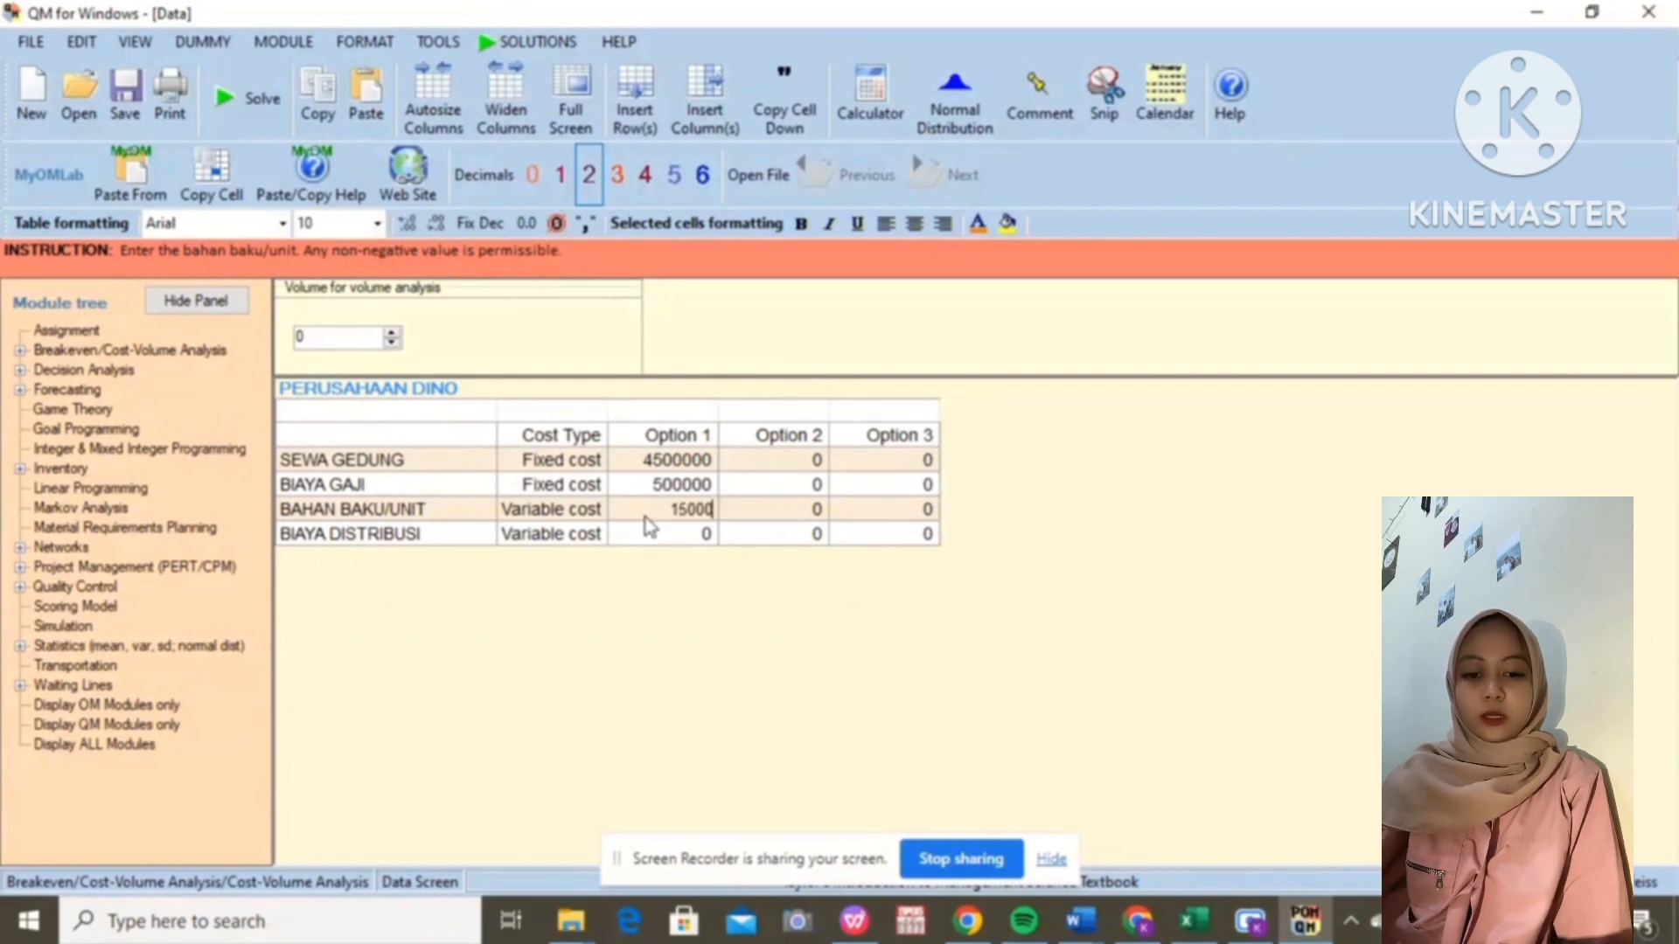
{"action": "left_click", "coordinate": [688, 533]}
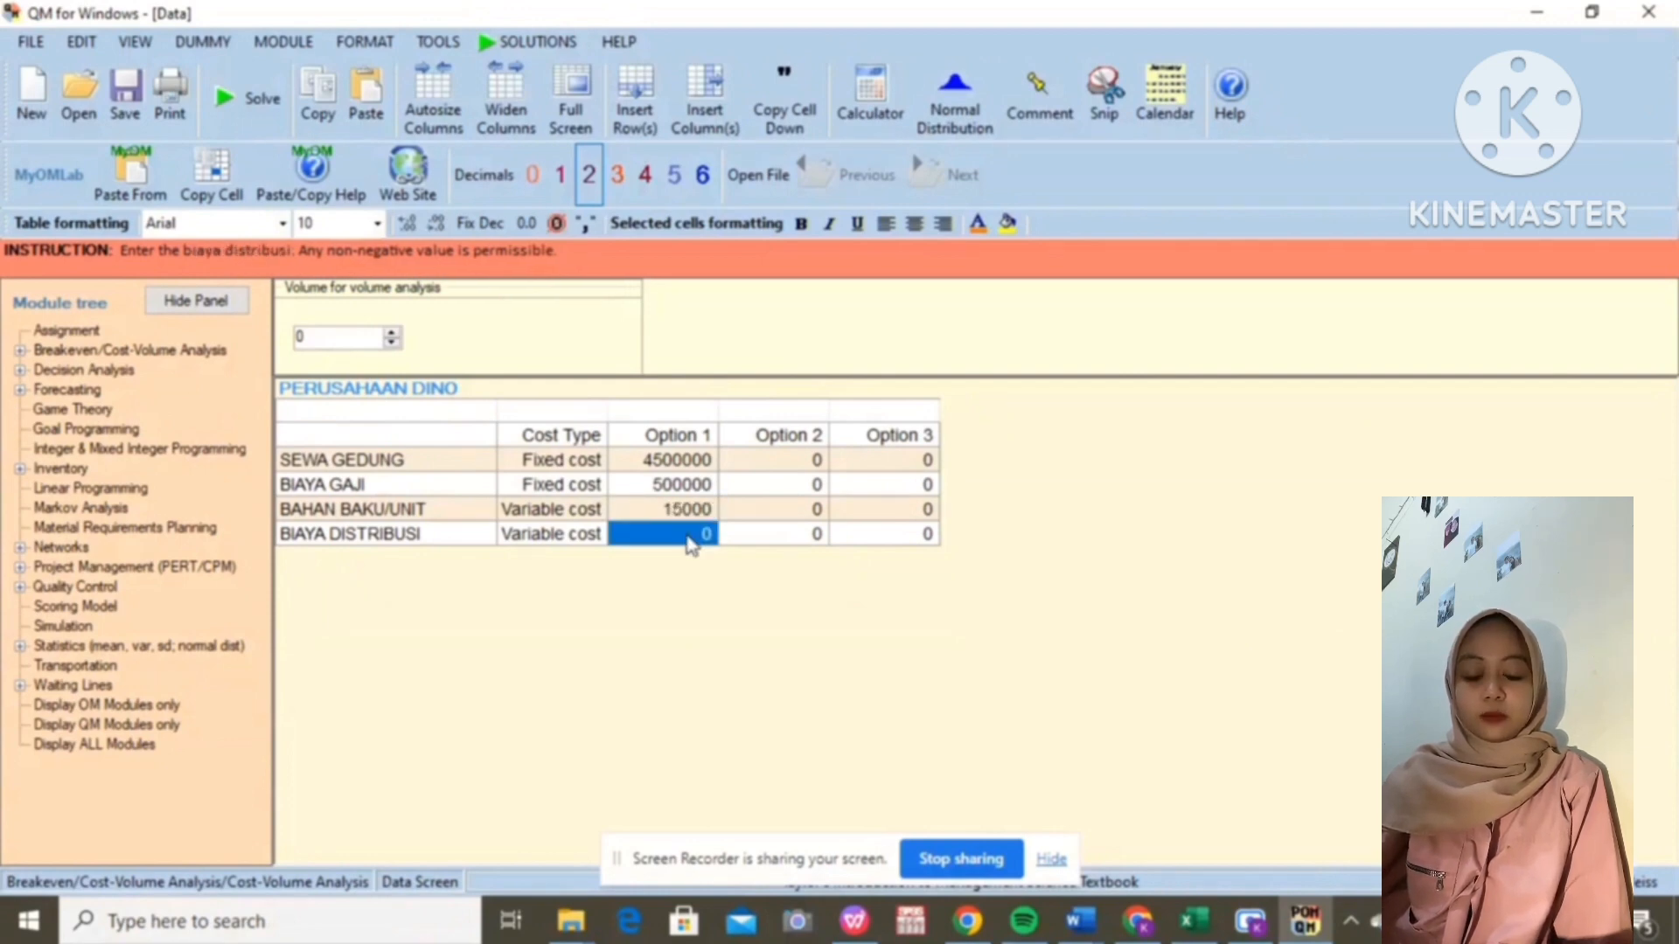
{"action": "type", "text": "40000"}
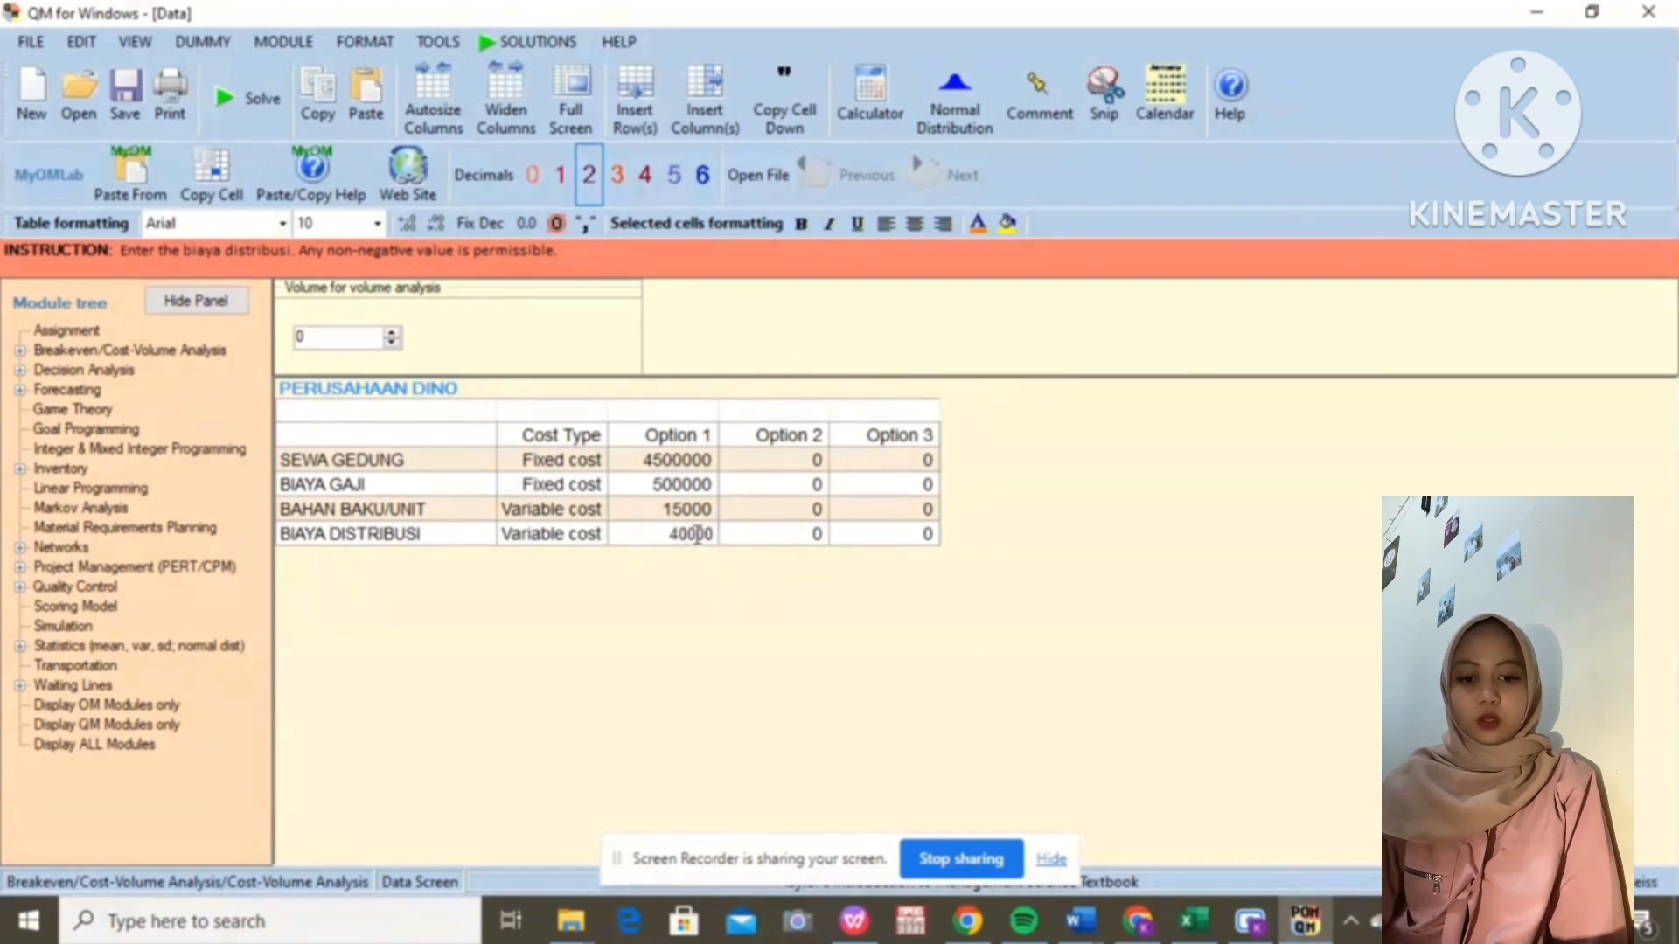
Step: Enter the Option 2 fixed costs: 5500000 for SEWA GEDUNG and 400000 for BIAYA GAJI
{"action": "left_click", "coordinate": [796, 466]}
{"action": "type", "text": "55"}
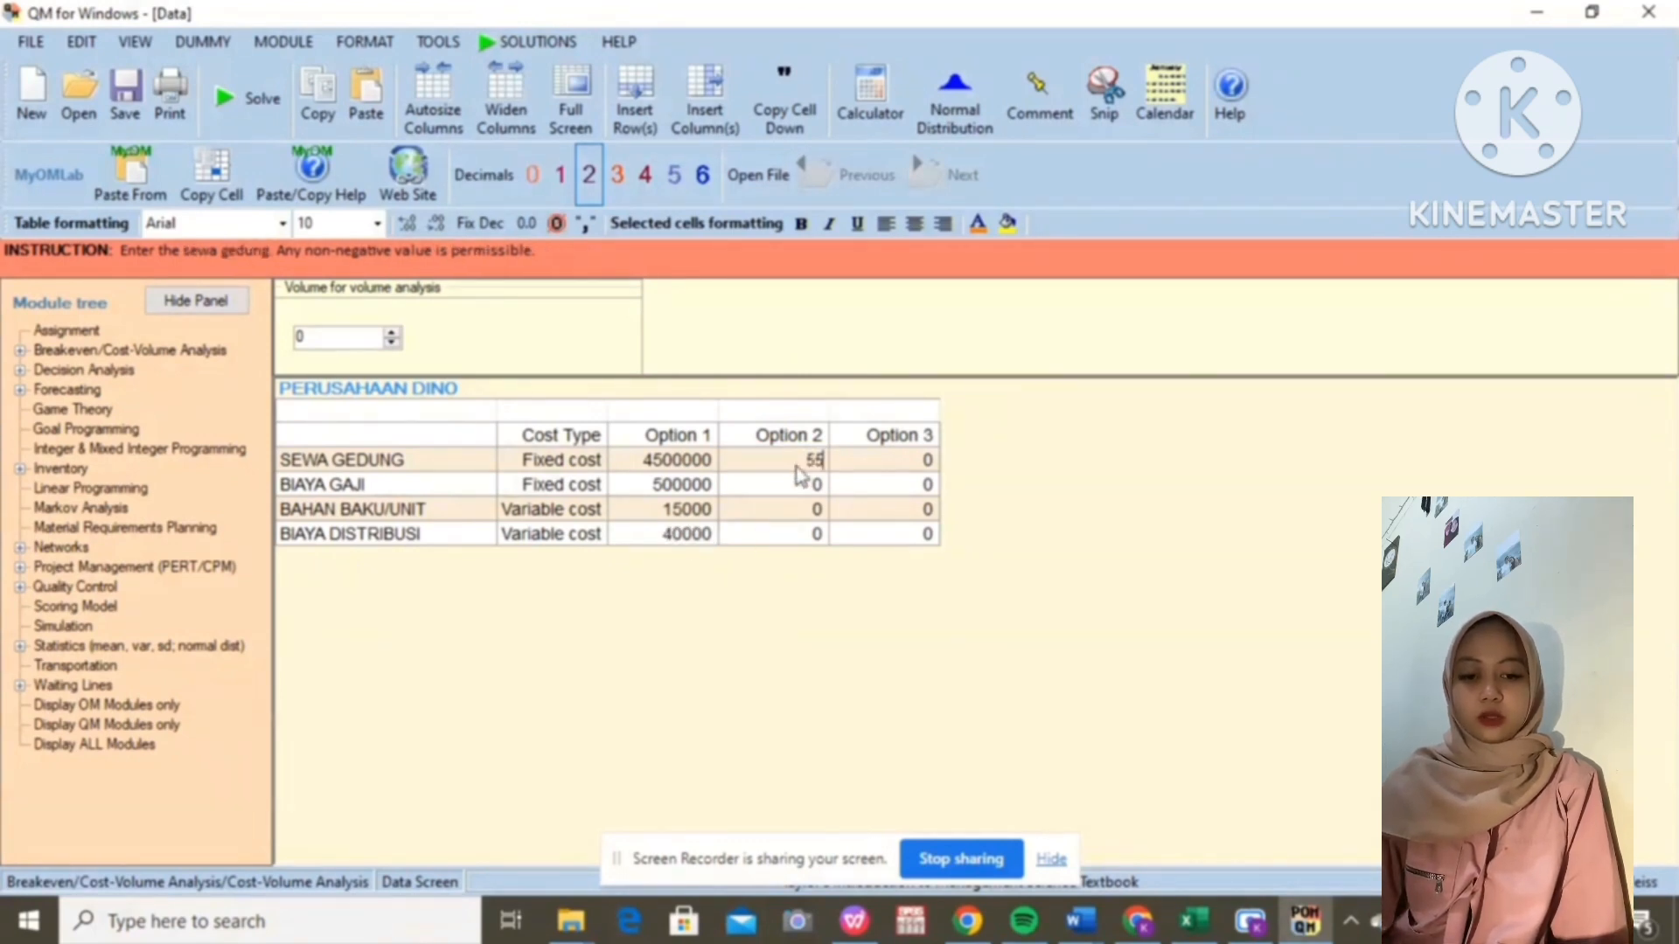
{"action": "type", "text": "00000"}
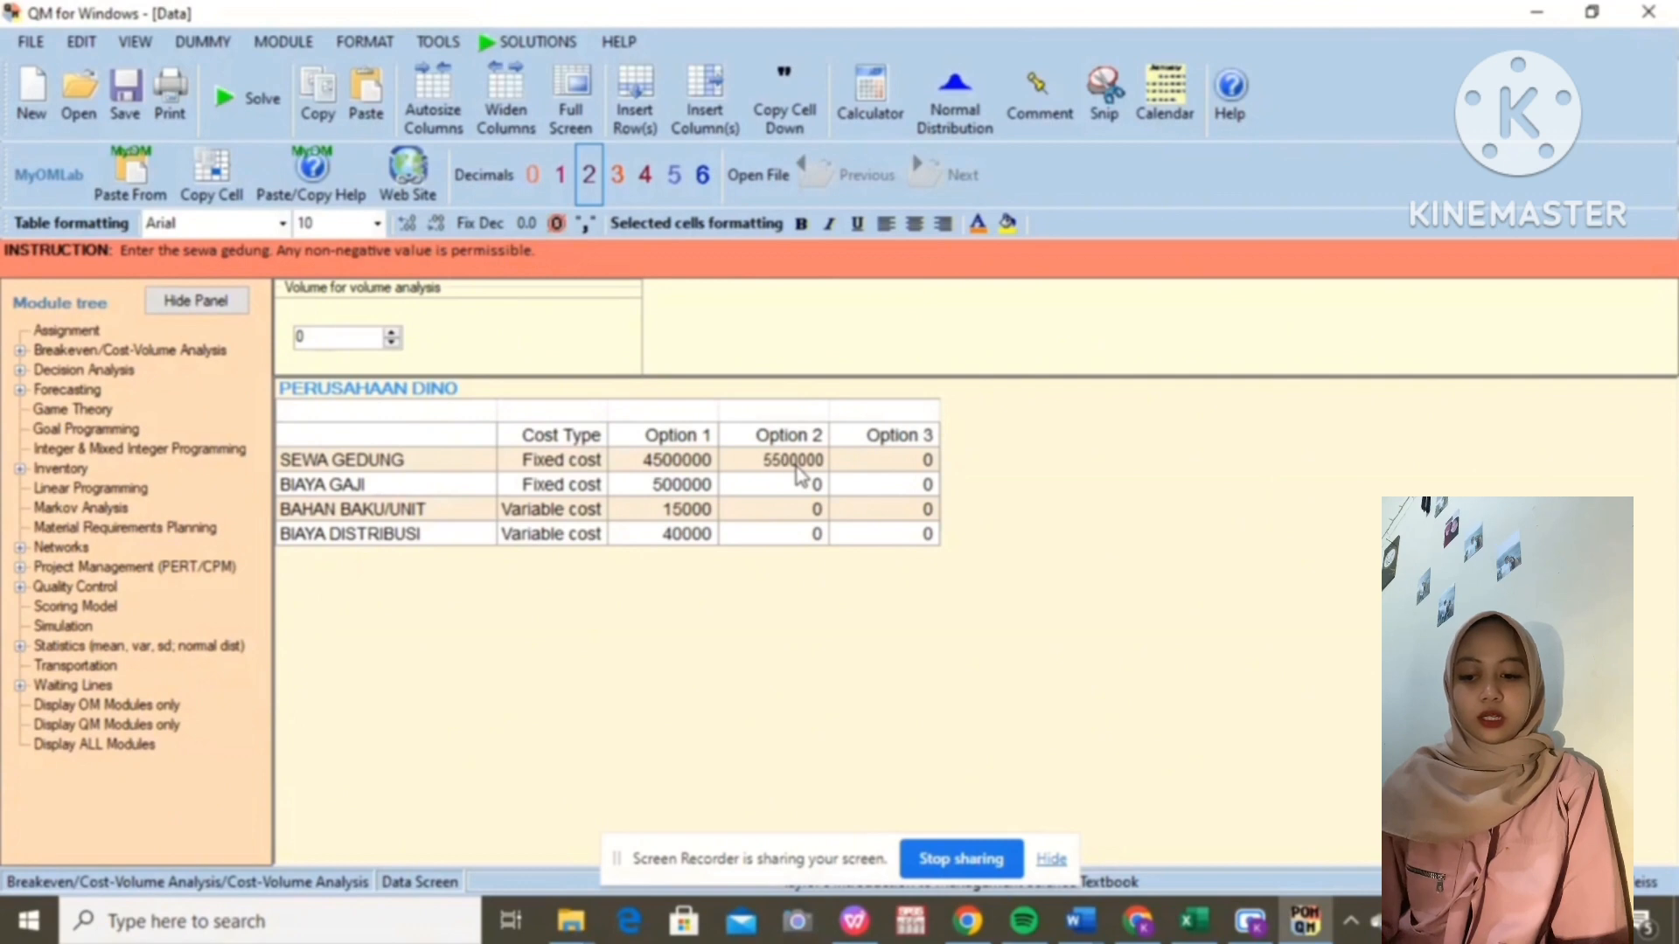
{"action": "left_click", "coordinate": [793, 486]}
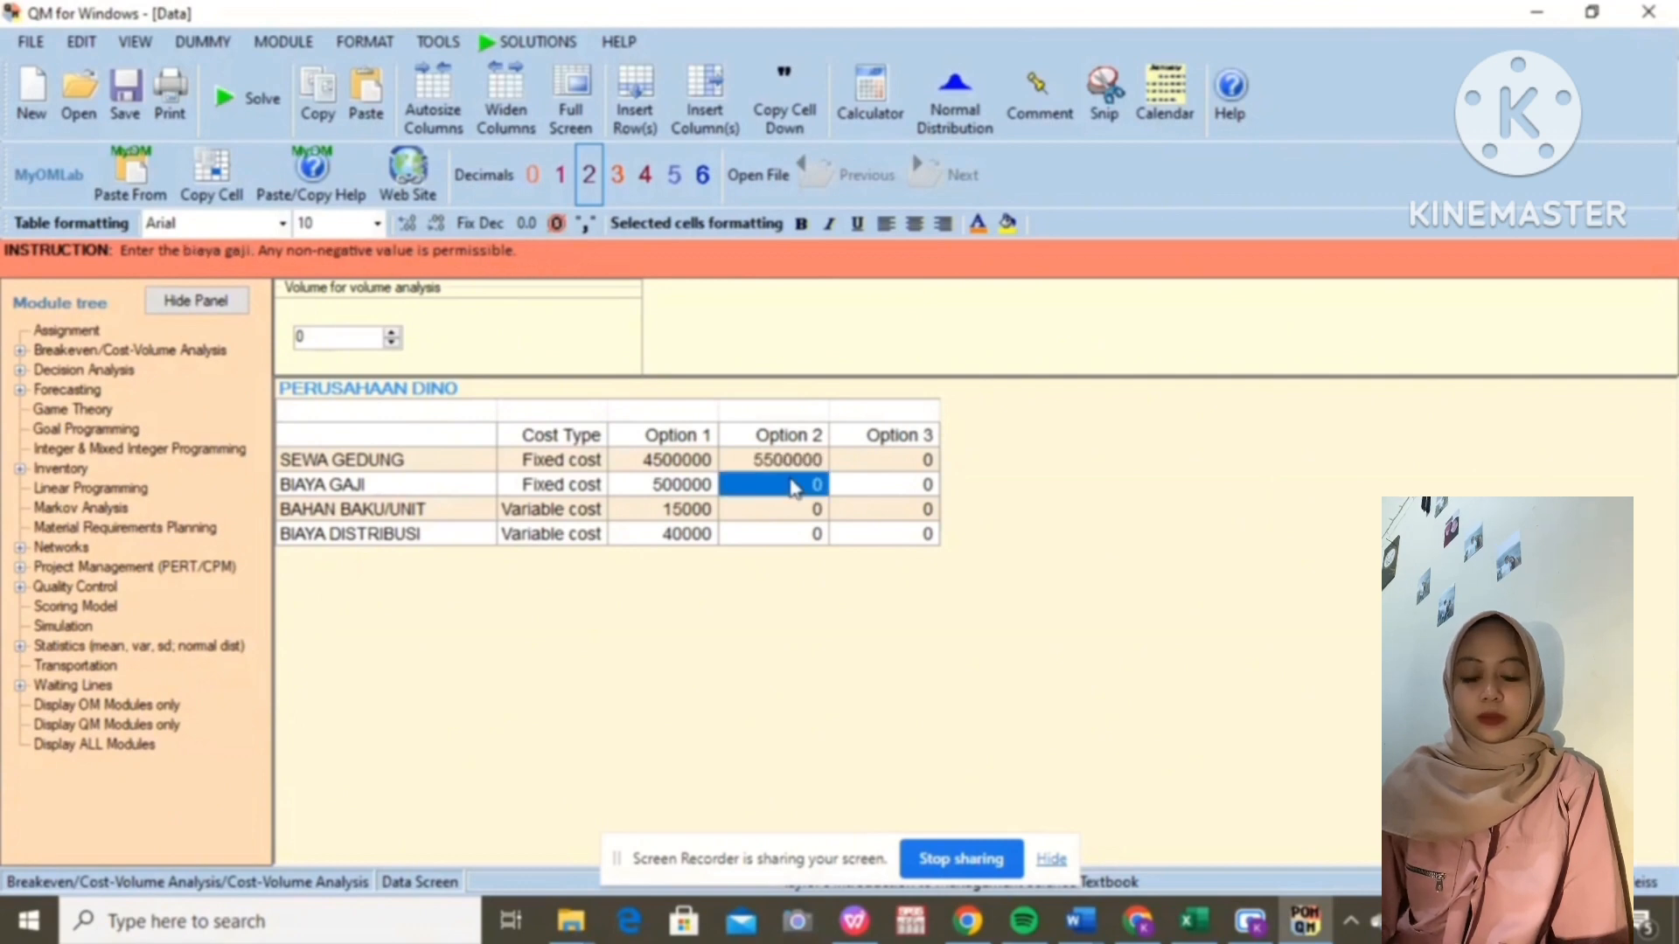
{"action": "type", "text": "400000"}
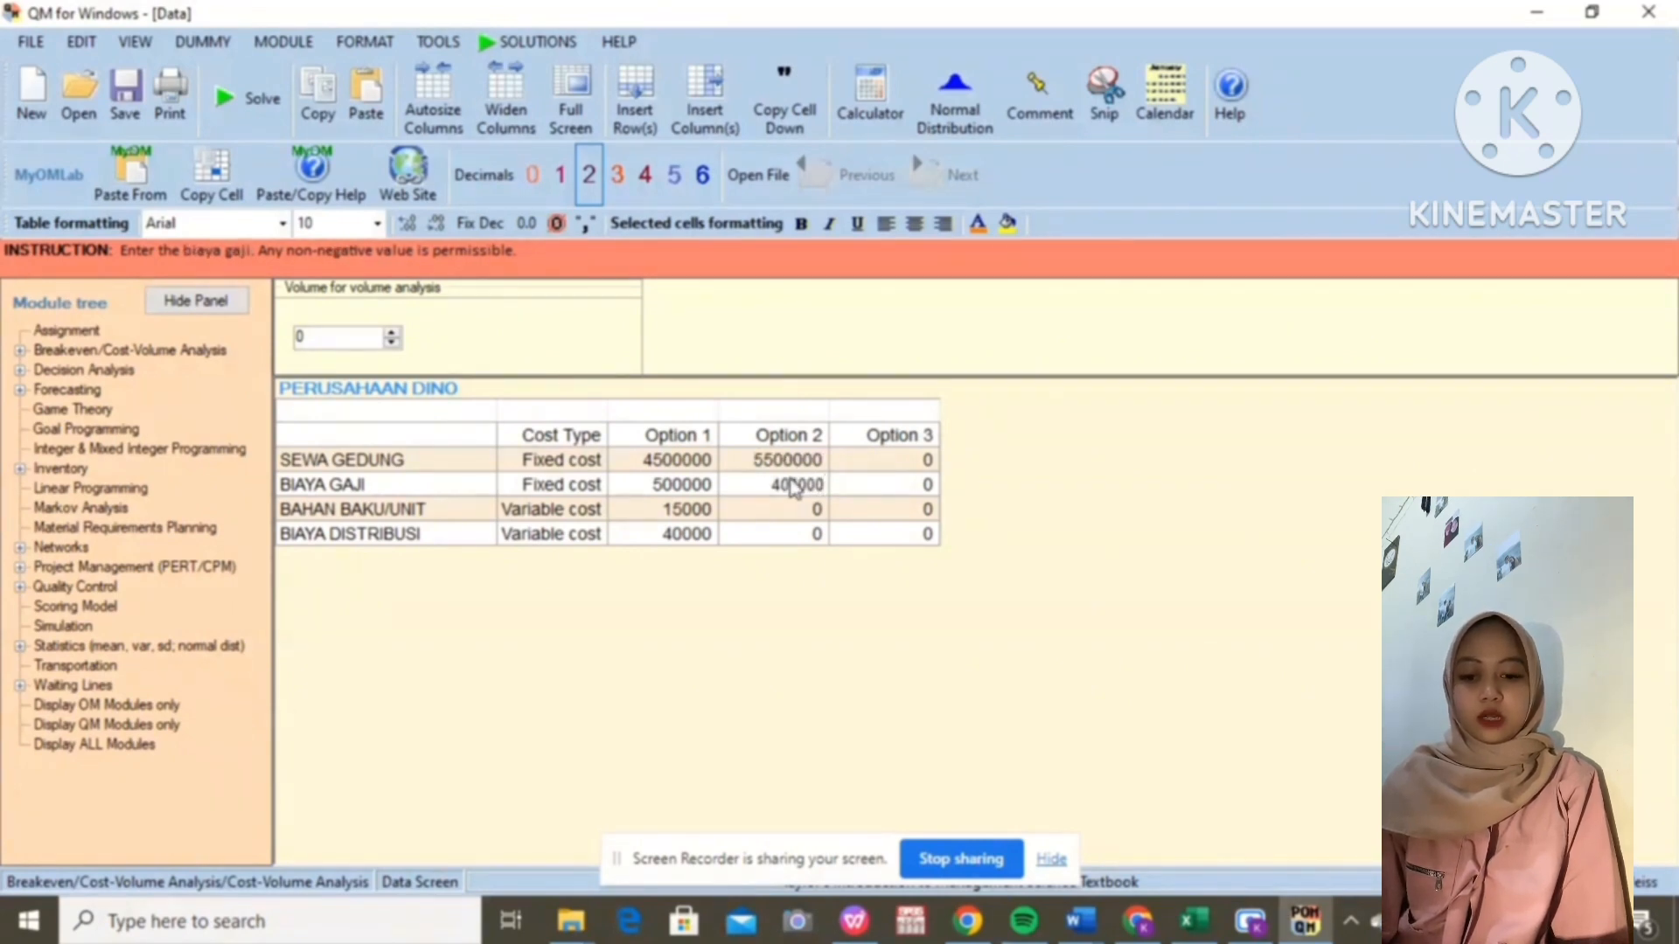
Step: Enter the Option 2 variable costs: 10000 for BAHAN BAKU/UNIT and 30000 for BIAYA DISTRIBUSI
{"action": "left_click", "coordinate": [773, 518]}
{"action": "type", "text": "10000"}
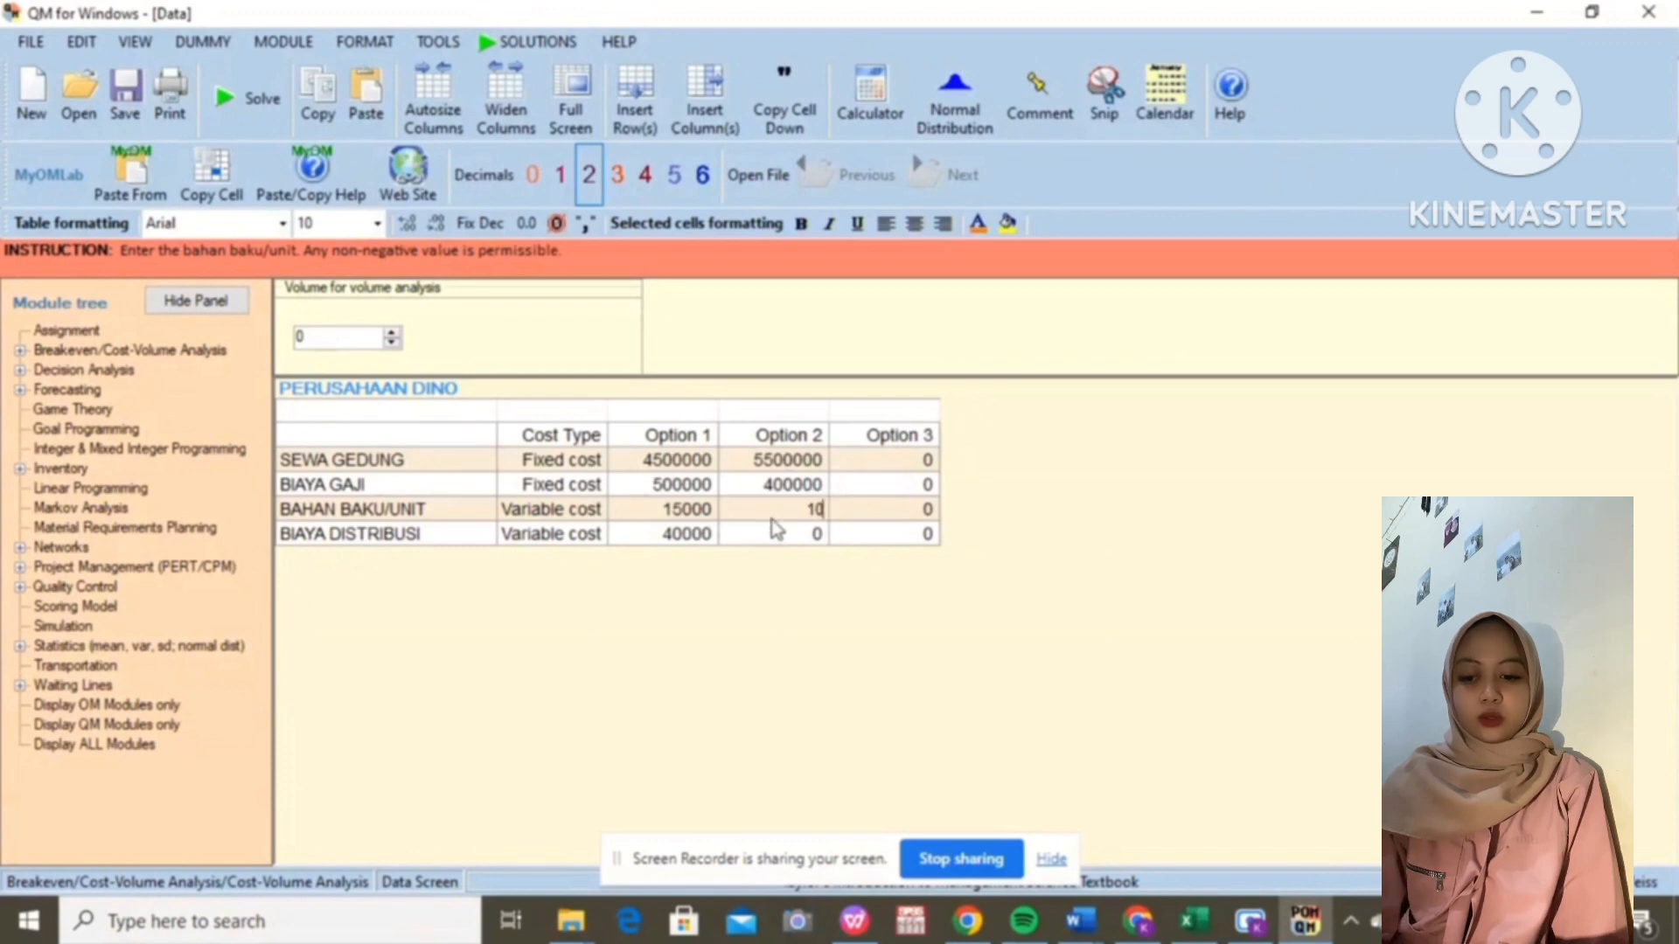
{"action": "left_click", "coordinate": [753, 536]}
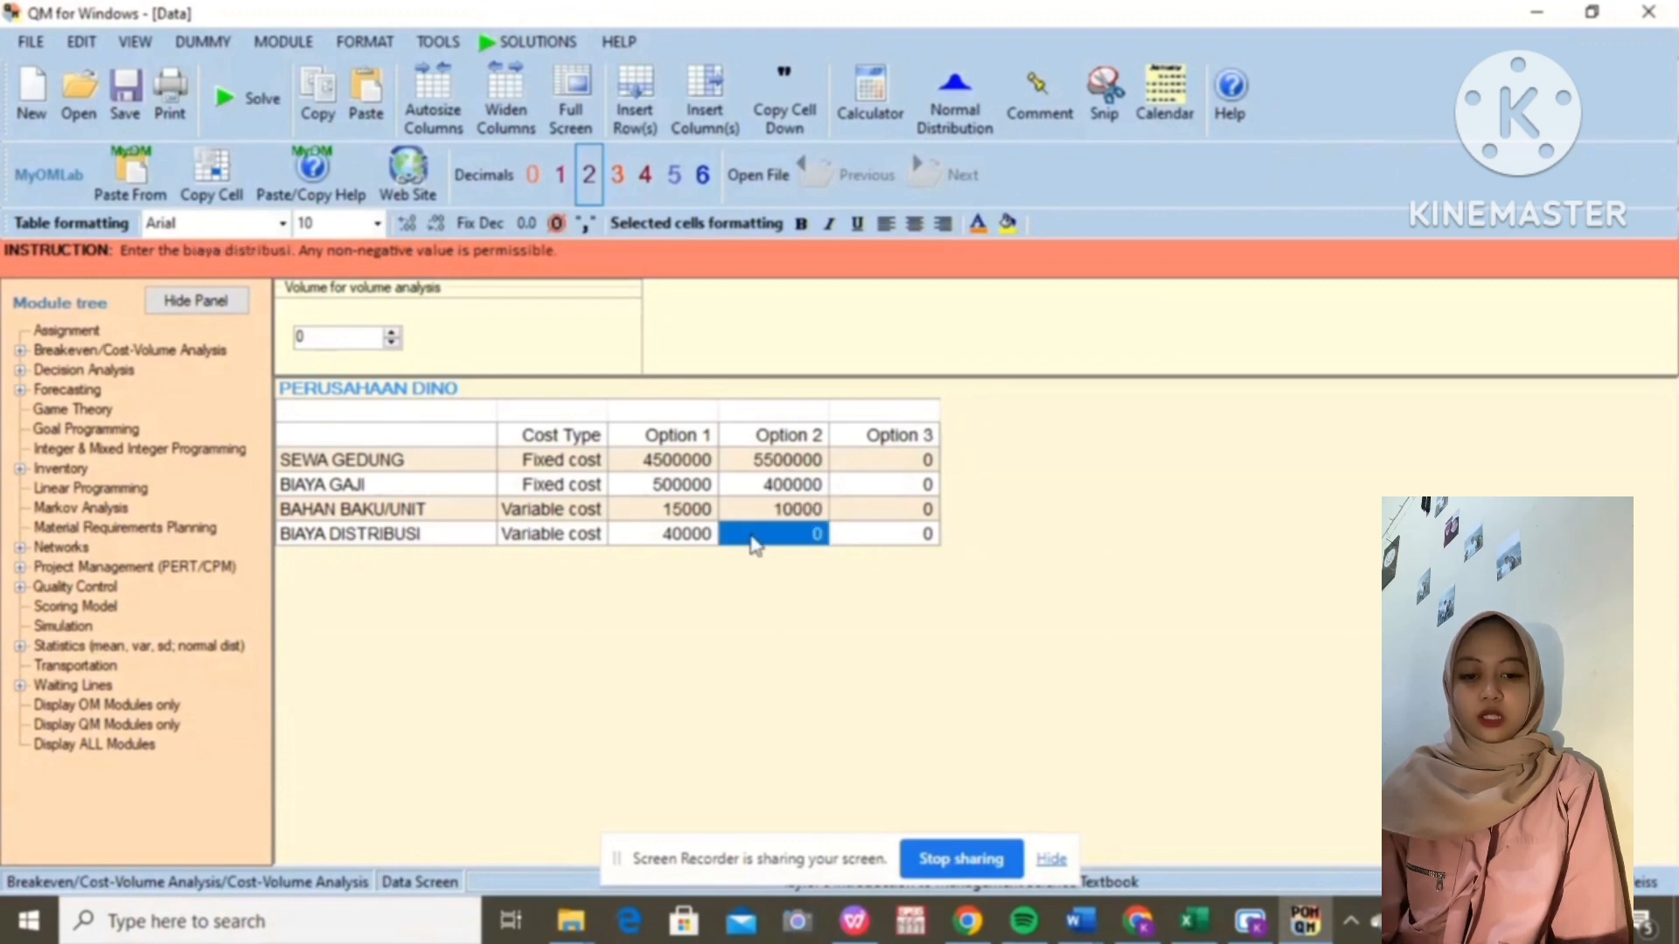
{"action": "type", "text": "3000"}
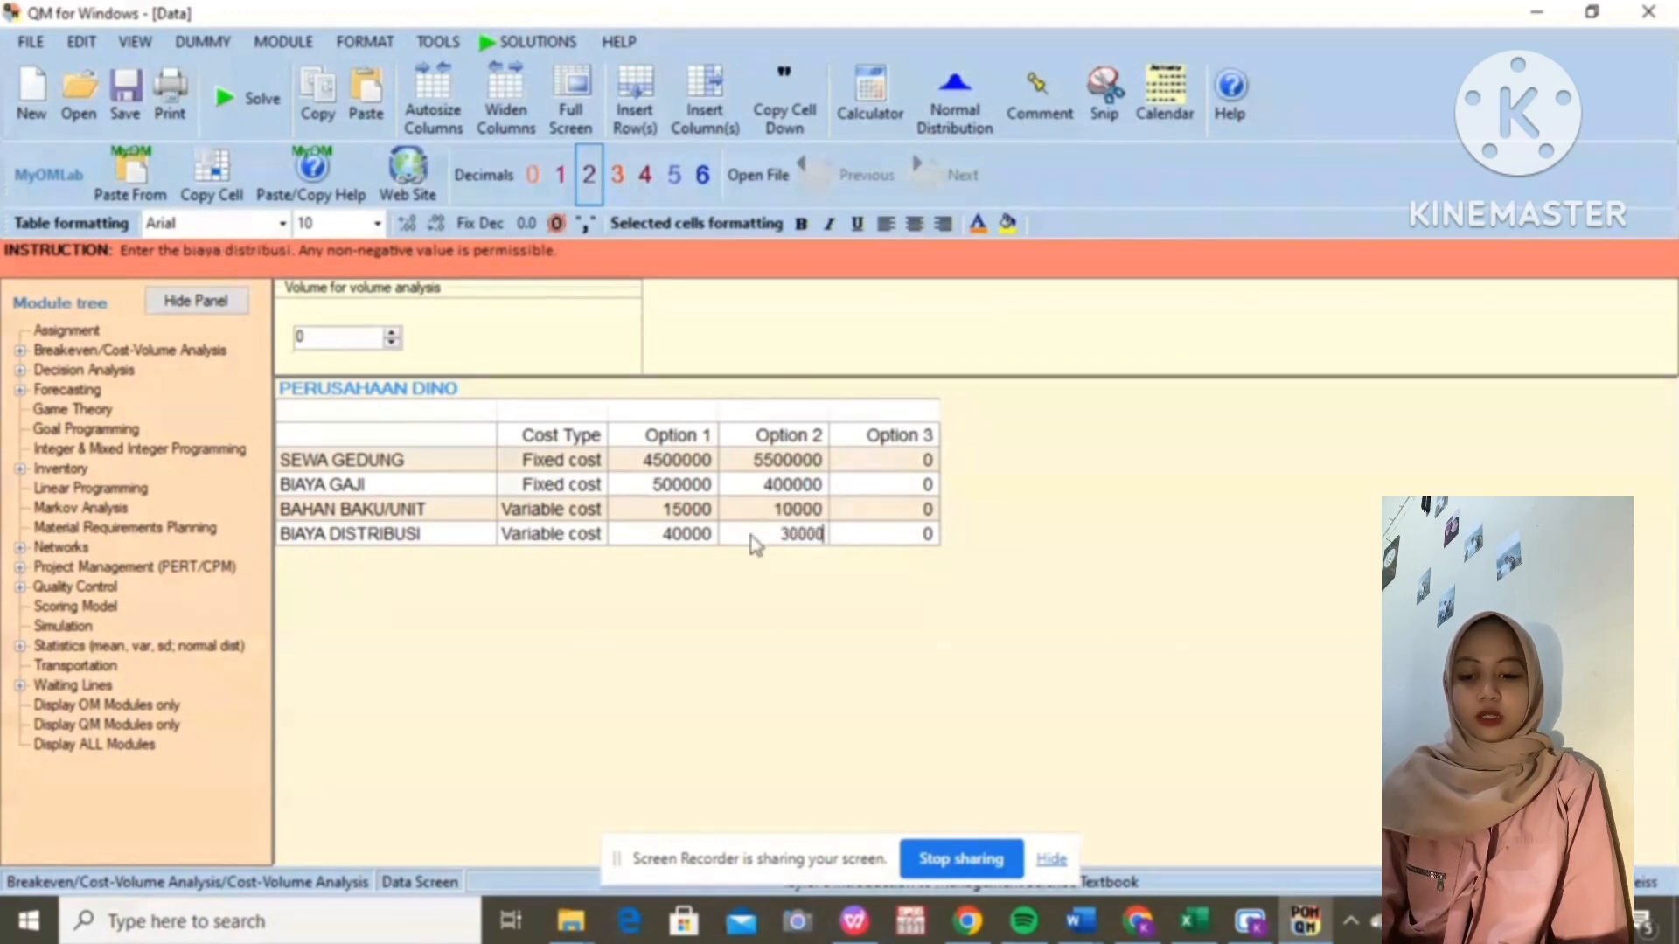
{"action": "type", "text": "0"}
Step: Enter the Option 3 fixed costs: 5000000 for SEWA GEDUNG and 450000 for BIAYA GAJI
{"action": "left_click", "coordinate": [885, 464]}
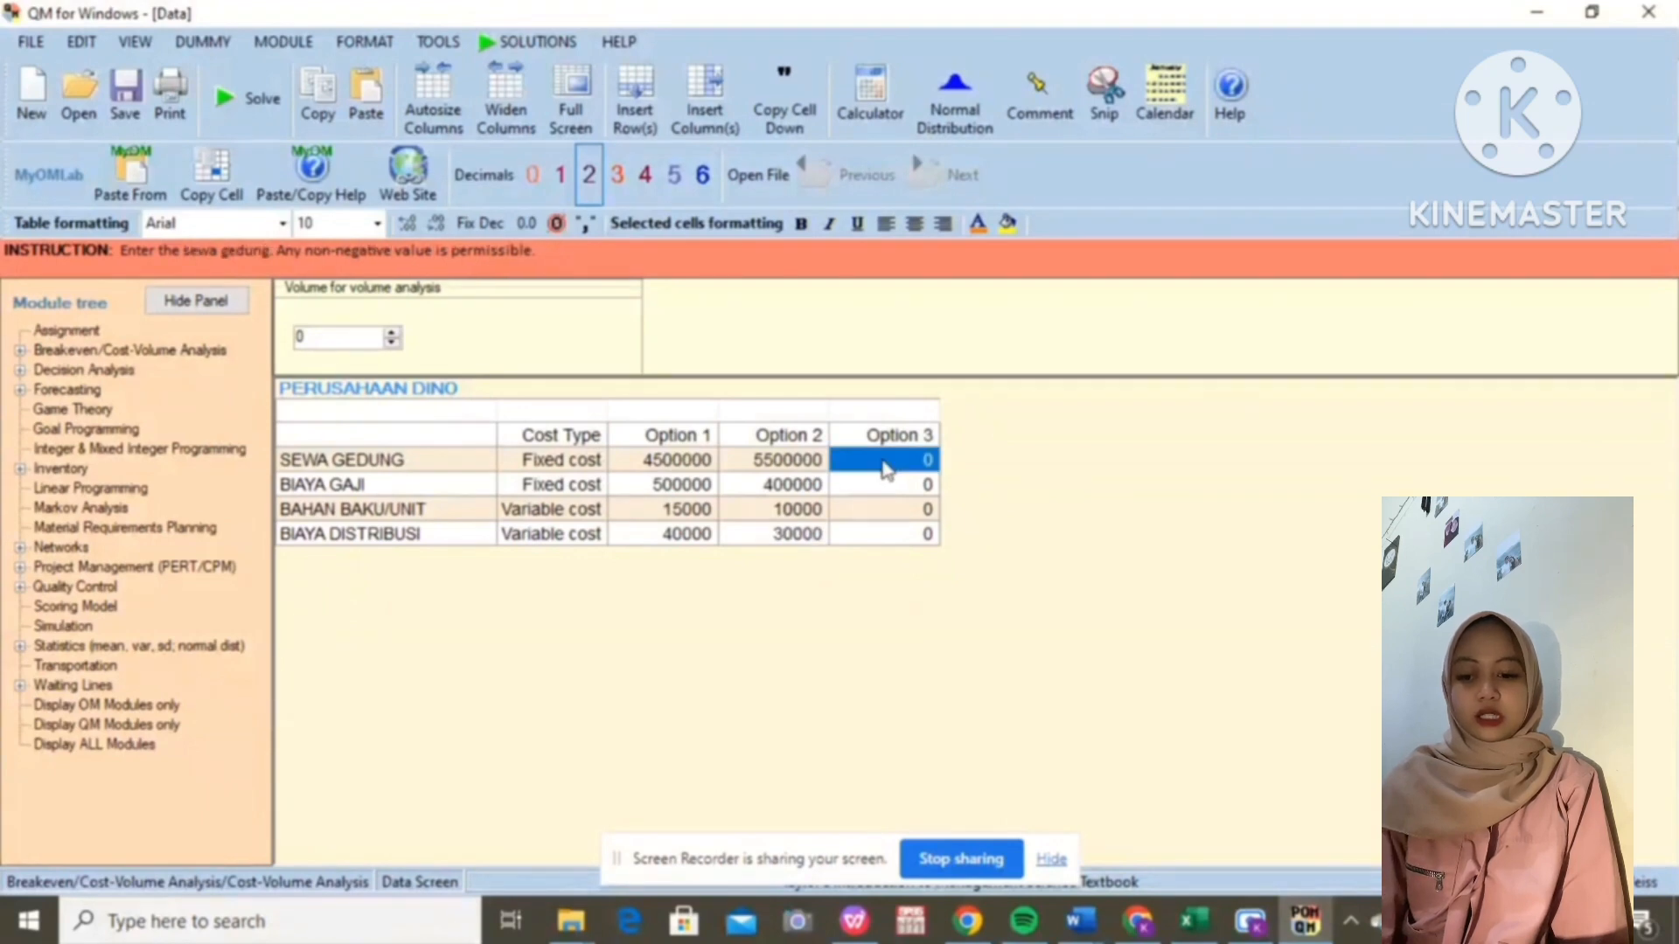
{"action": "type", "text": "5000000"}
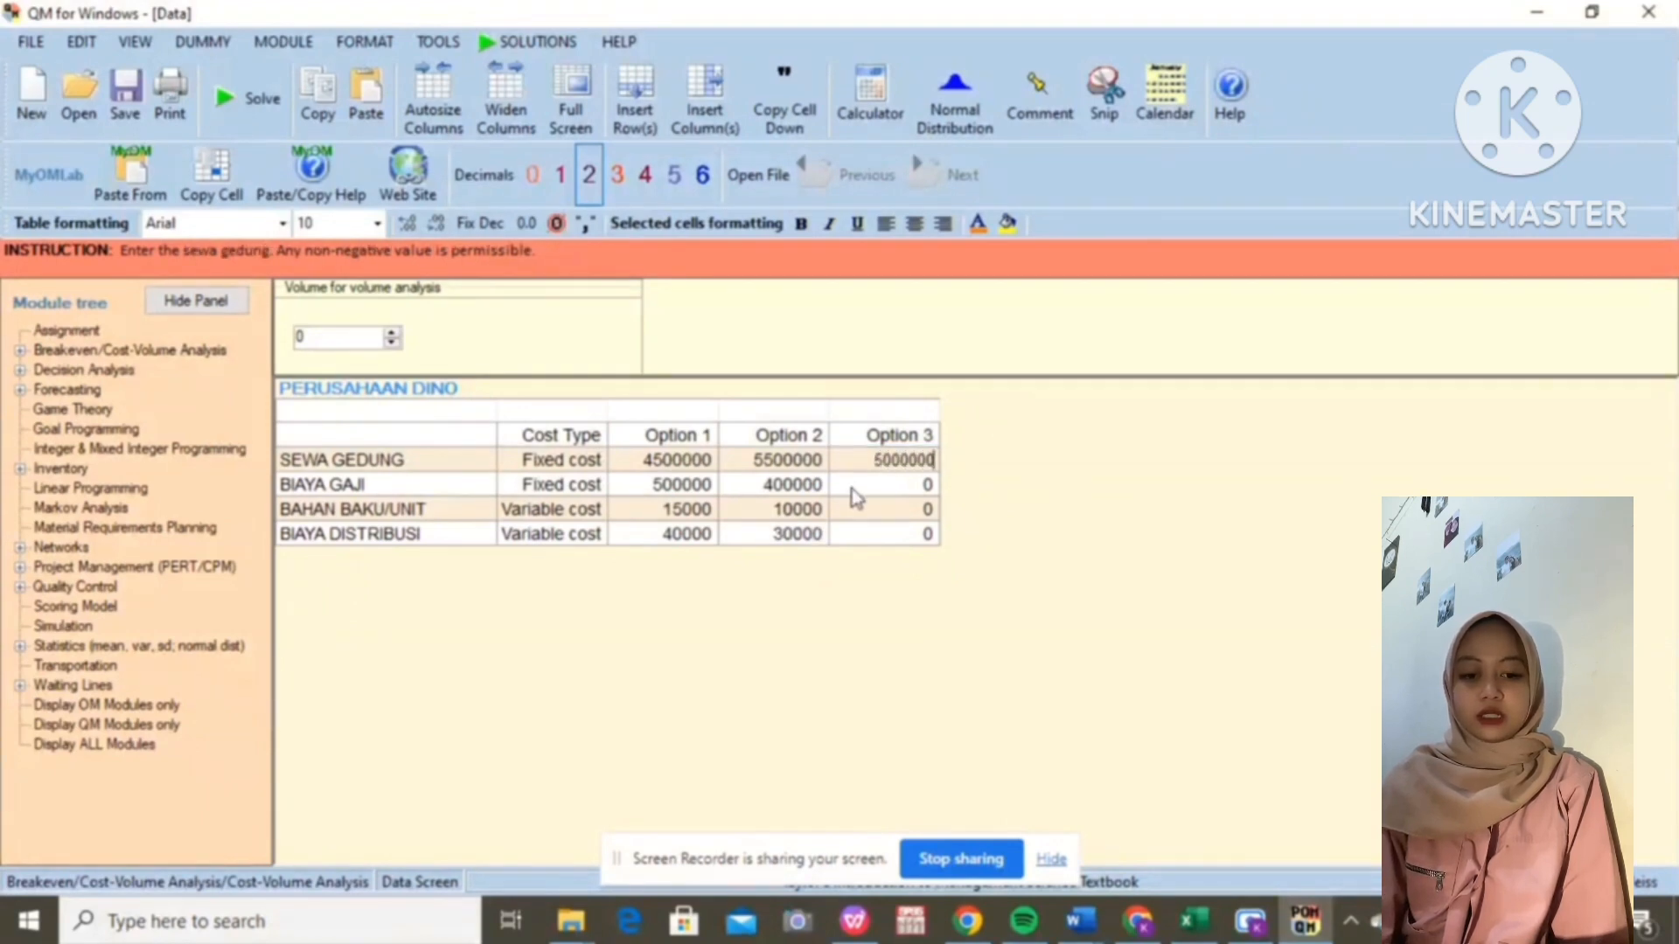
{"action": "left_click", "coordinate": [856, 494]}
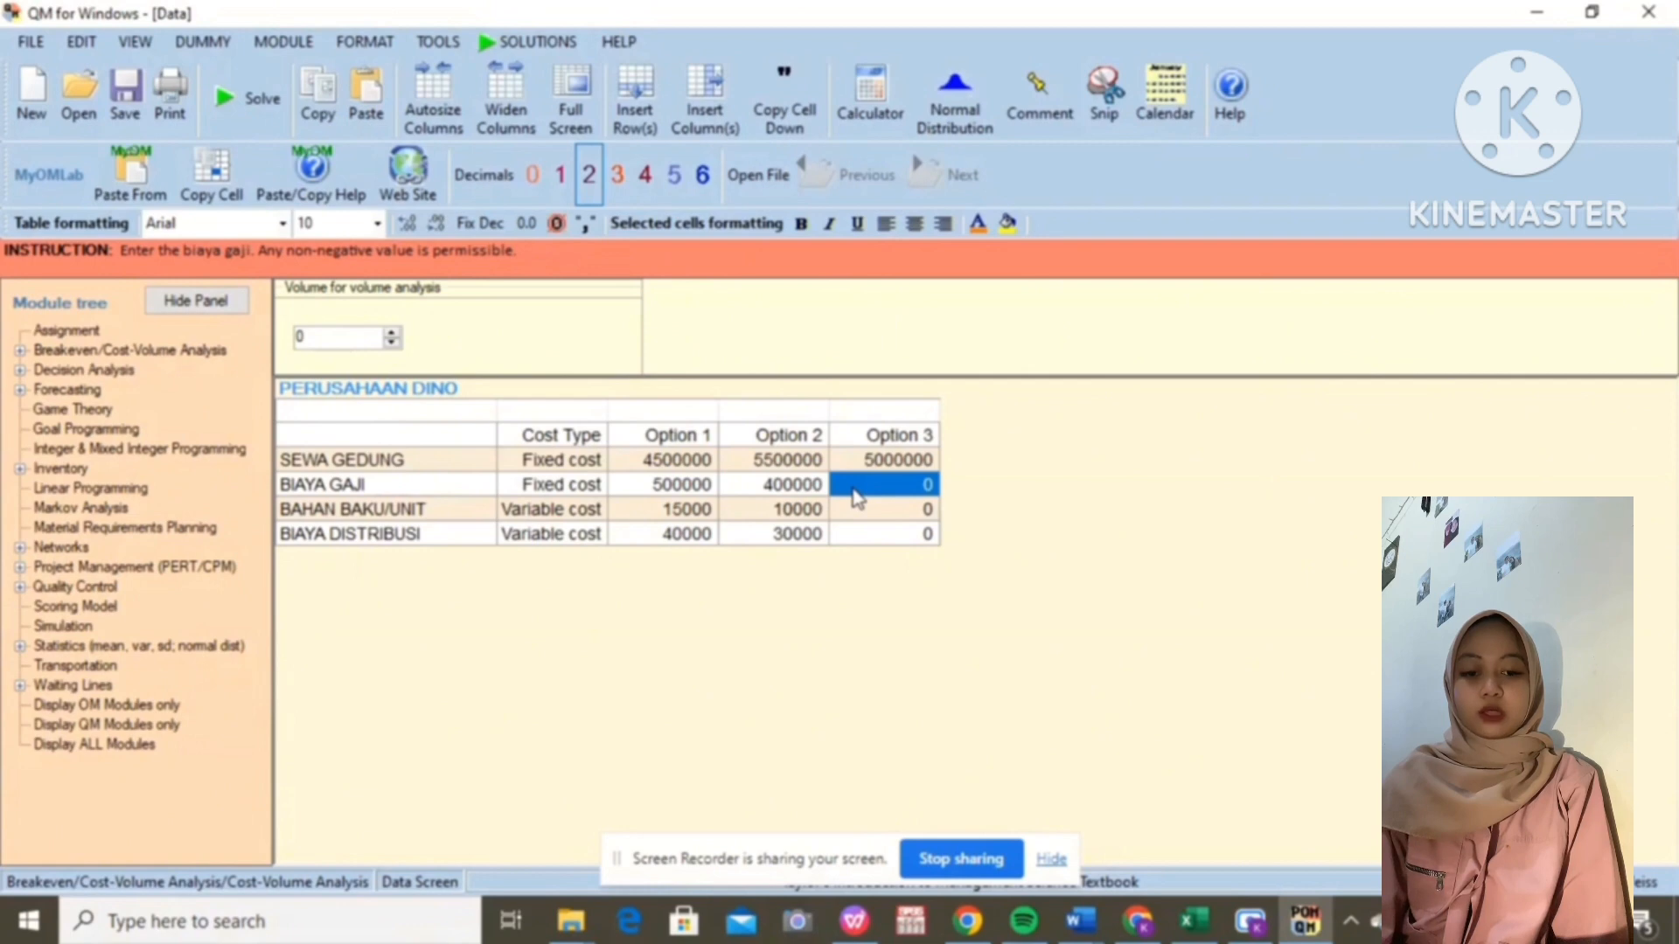
{"action": "type", "text": "450000"}
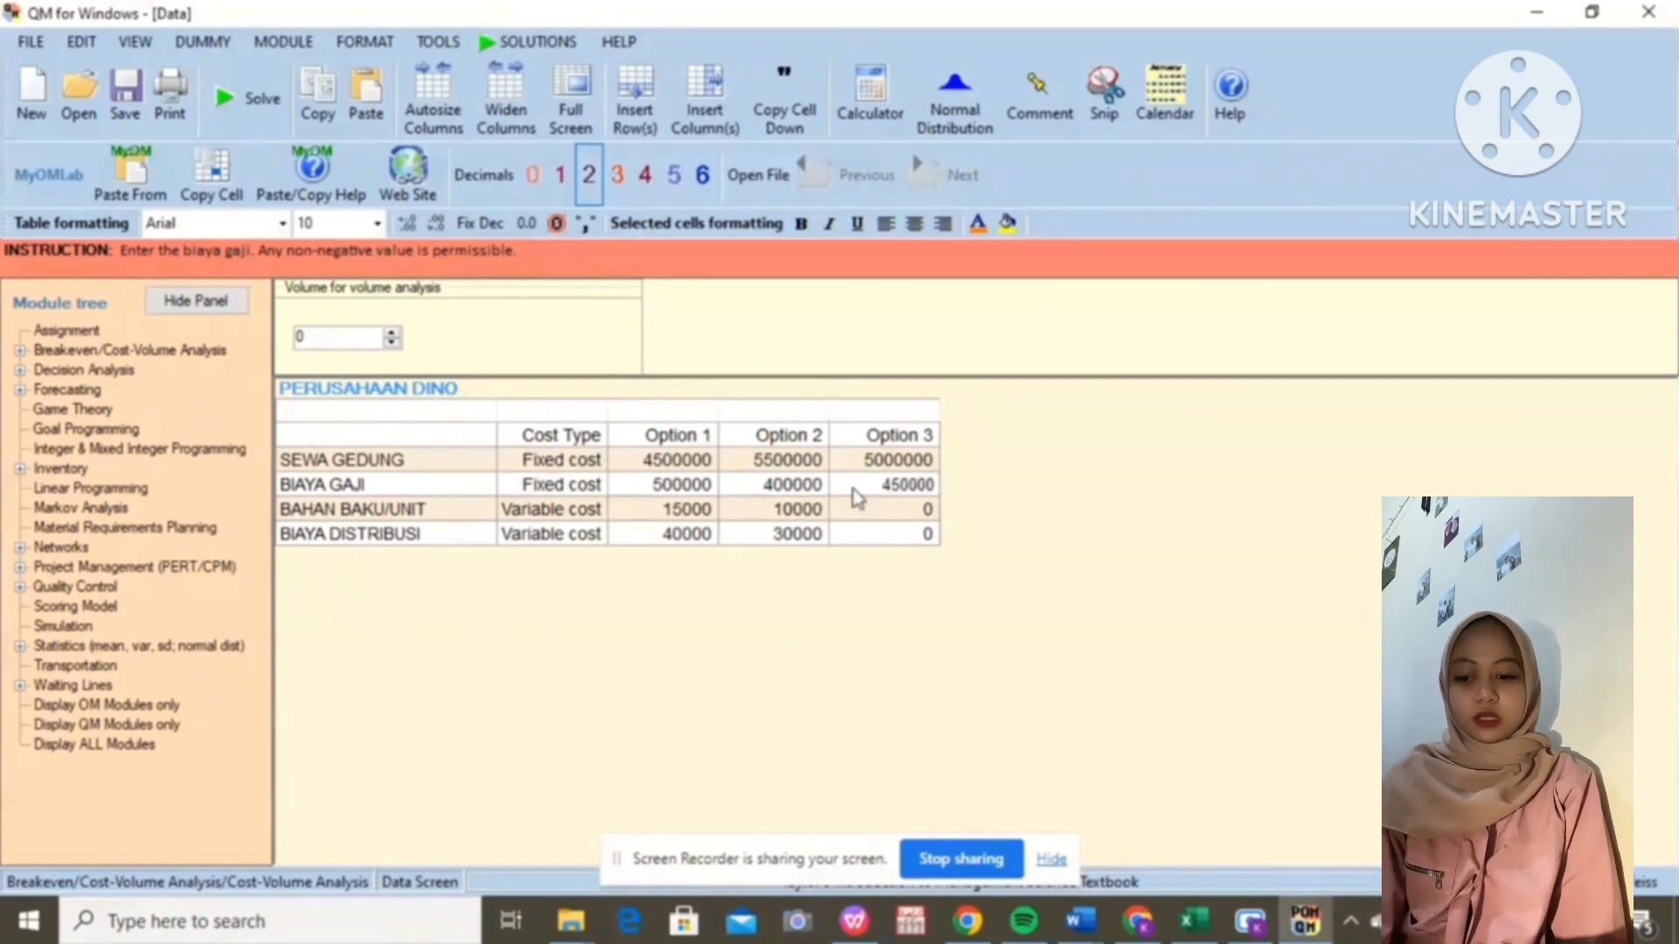
Step: Enter the Option 3 variable costs: 15000 for BAHAN BAKU/UNIT and 30000 for BIAYA DISTRIBUSI
{"action": "left_click", "coordinate": [870, 511]}
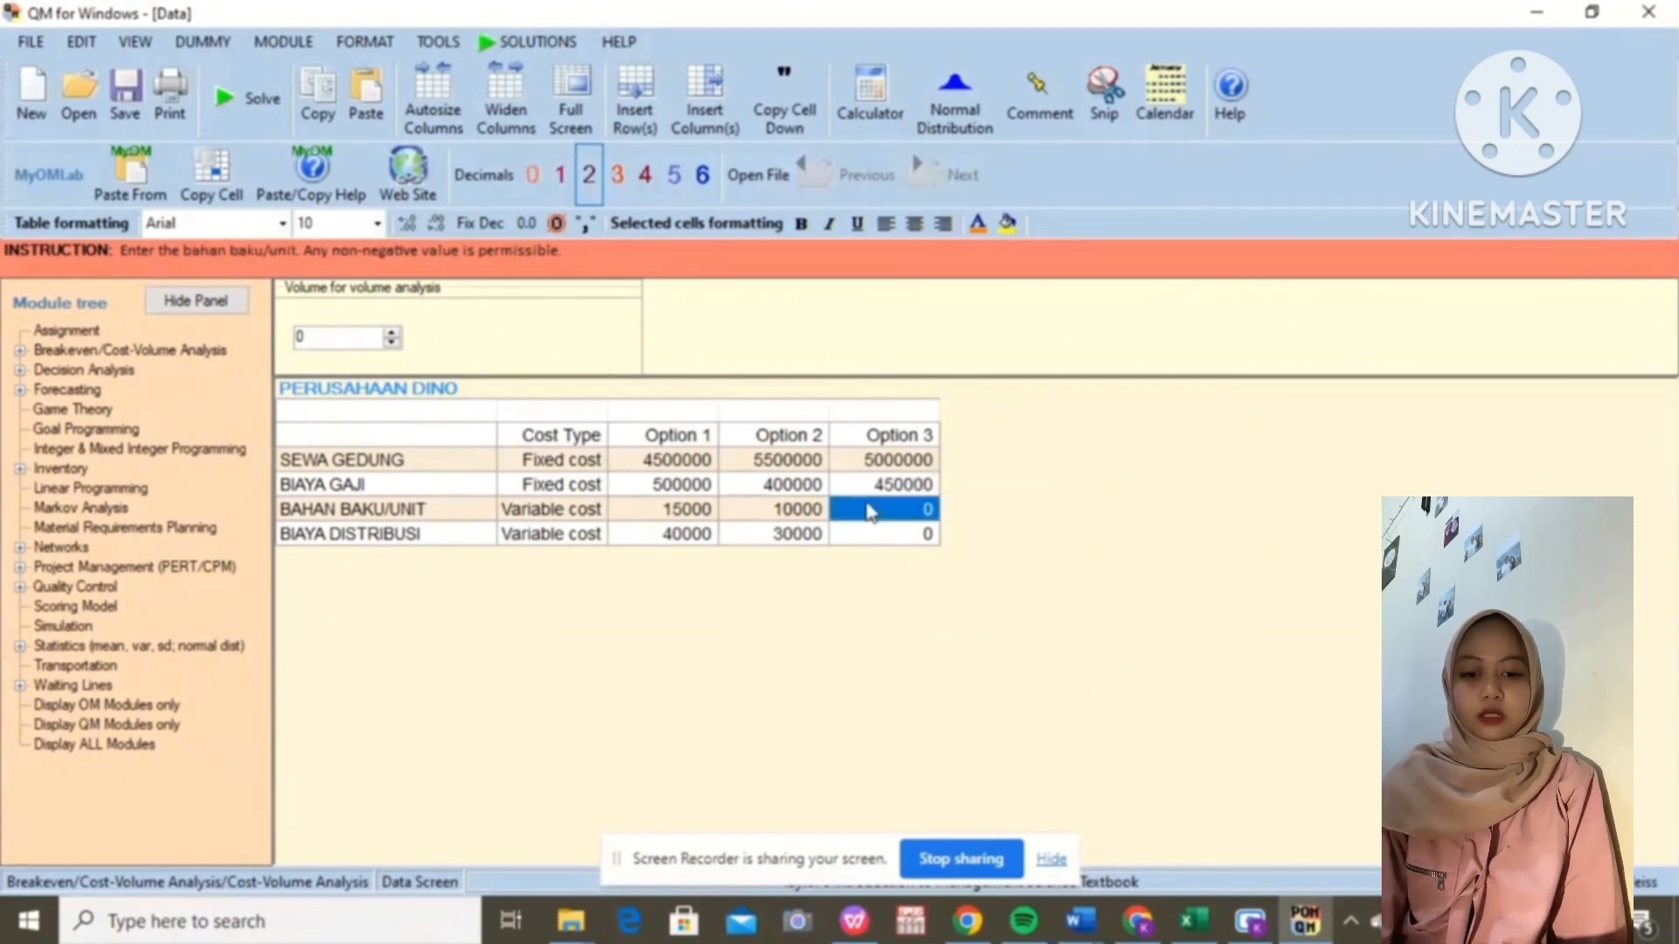
{"action": "type", "text": "15000"}
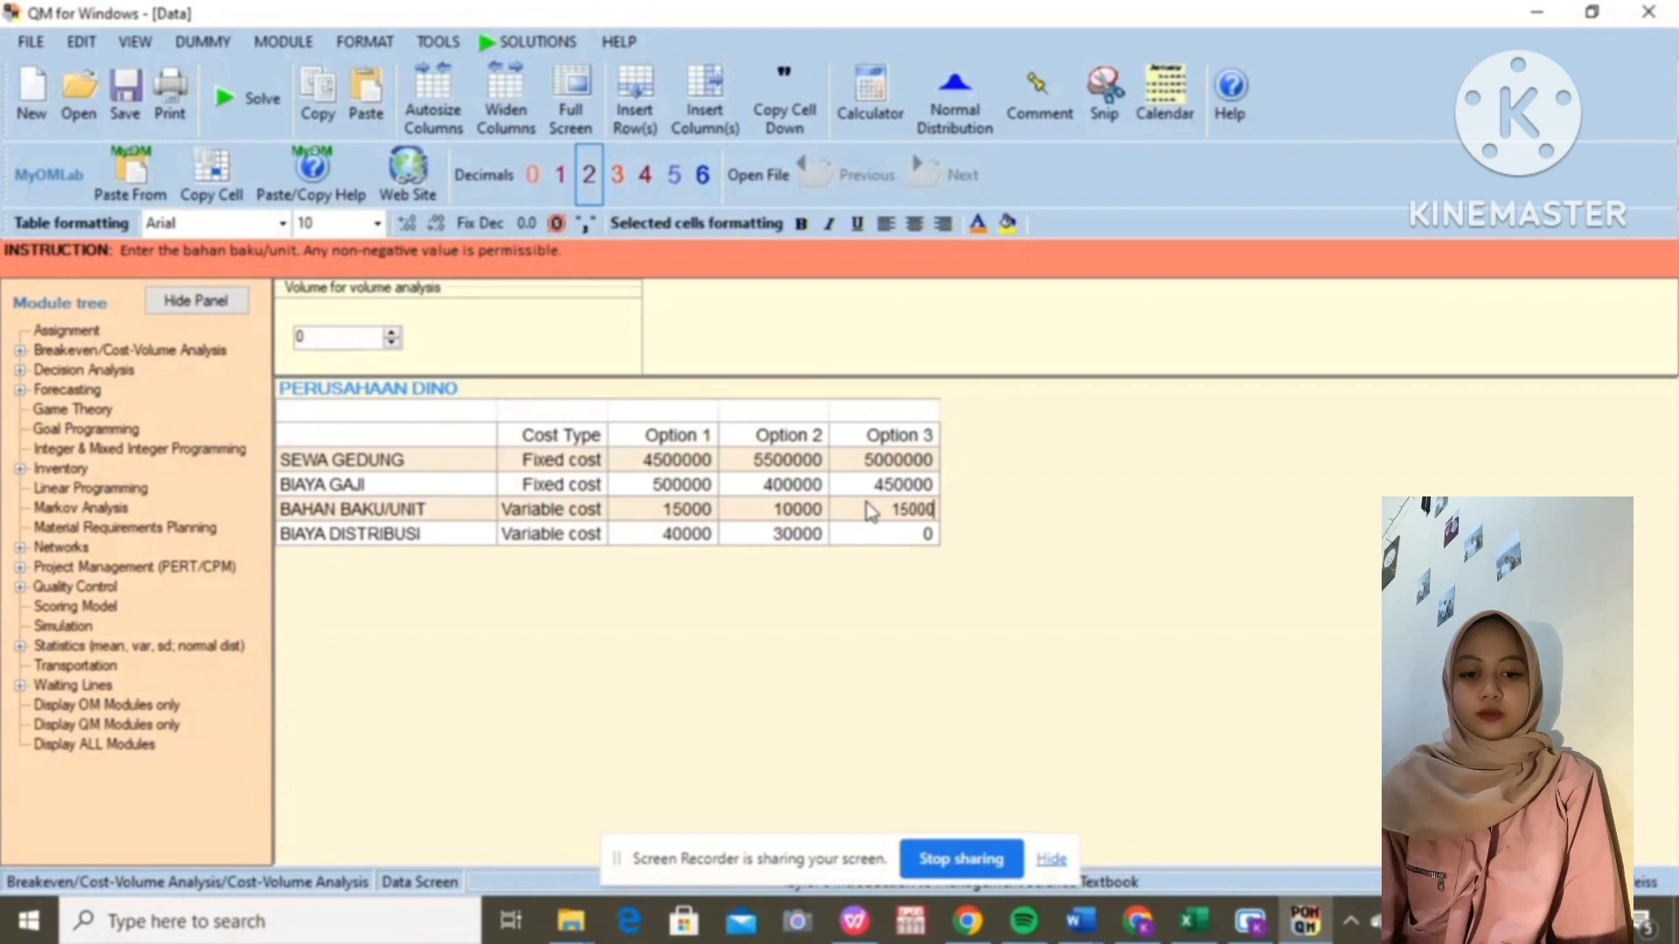
{"action": "left_click", "coordinate": [868, 537]}
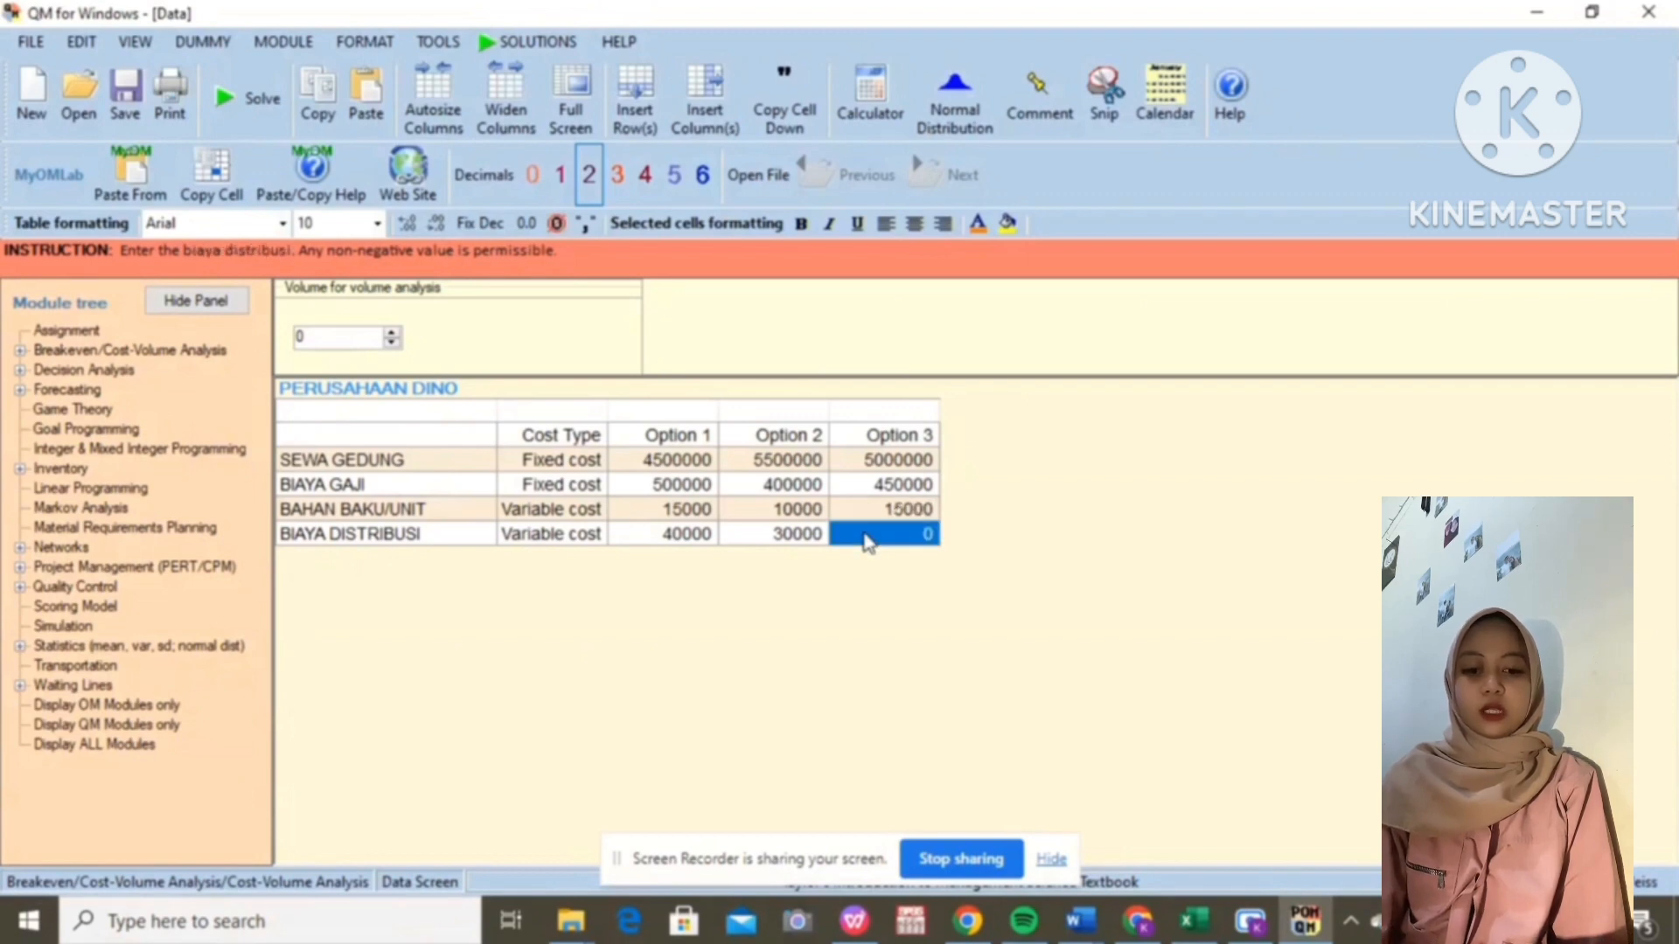
{"action": "type", "text": "30000"}
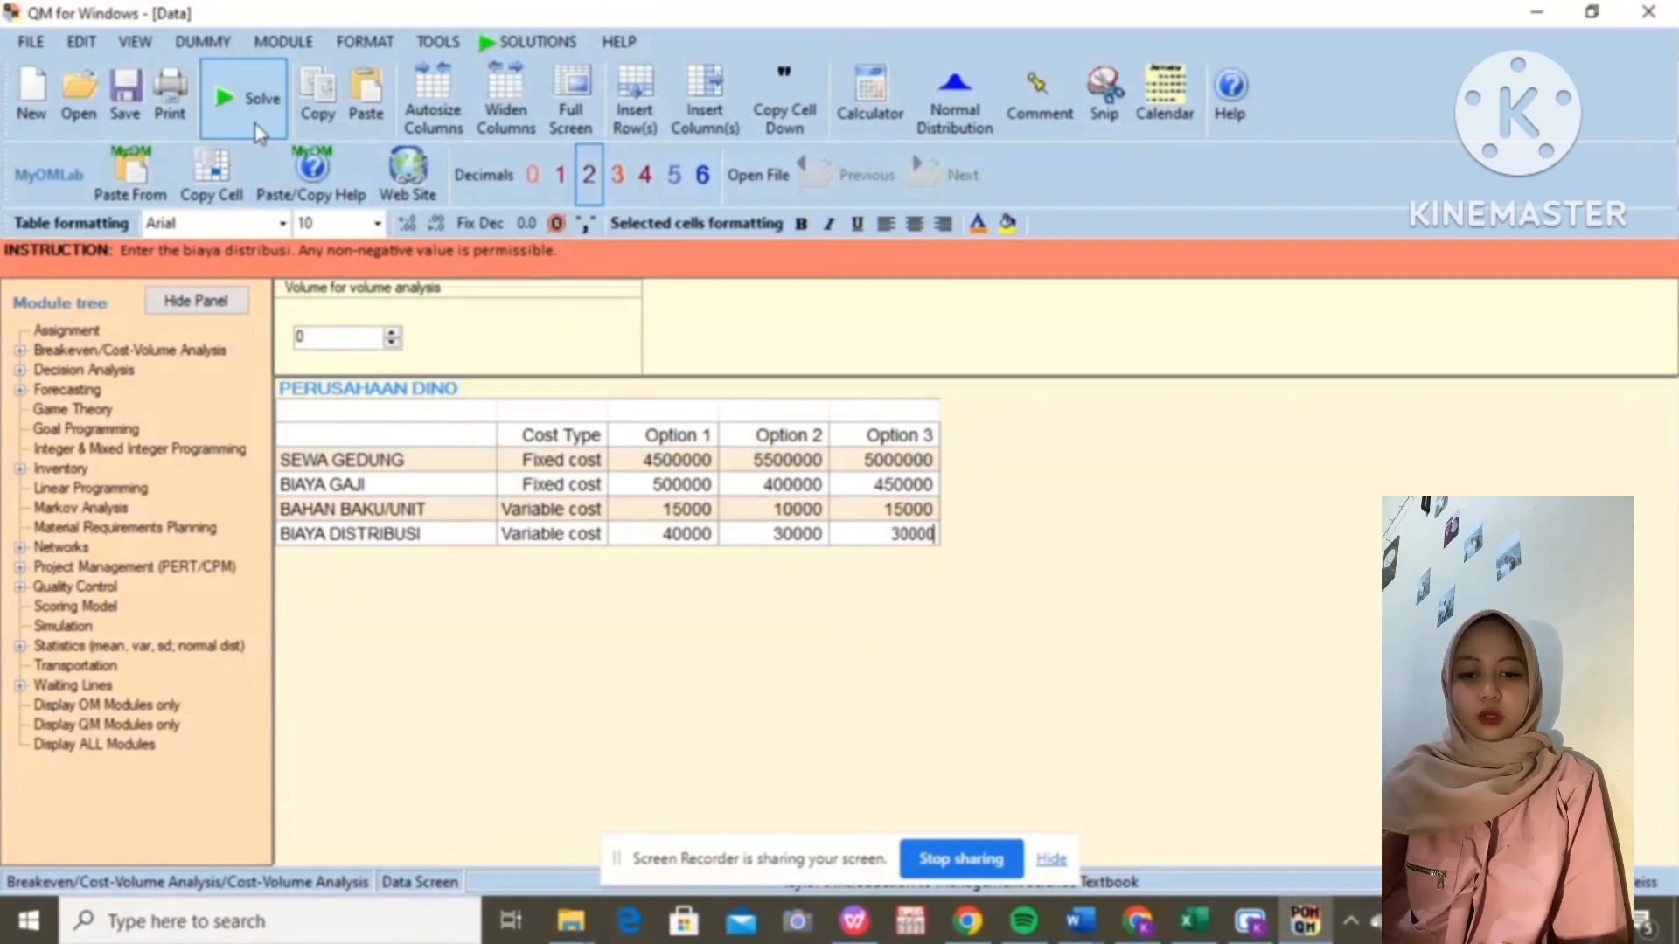
Step: Solve the cost-volume problem to view the breakeven points and crossover graph, and return to editing the data
{"action": "left_click", "coordinate": [245, 98]}
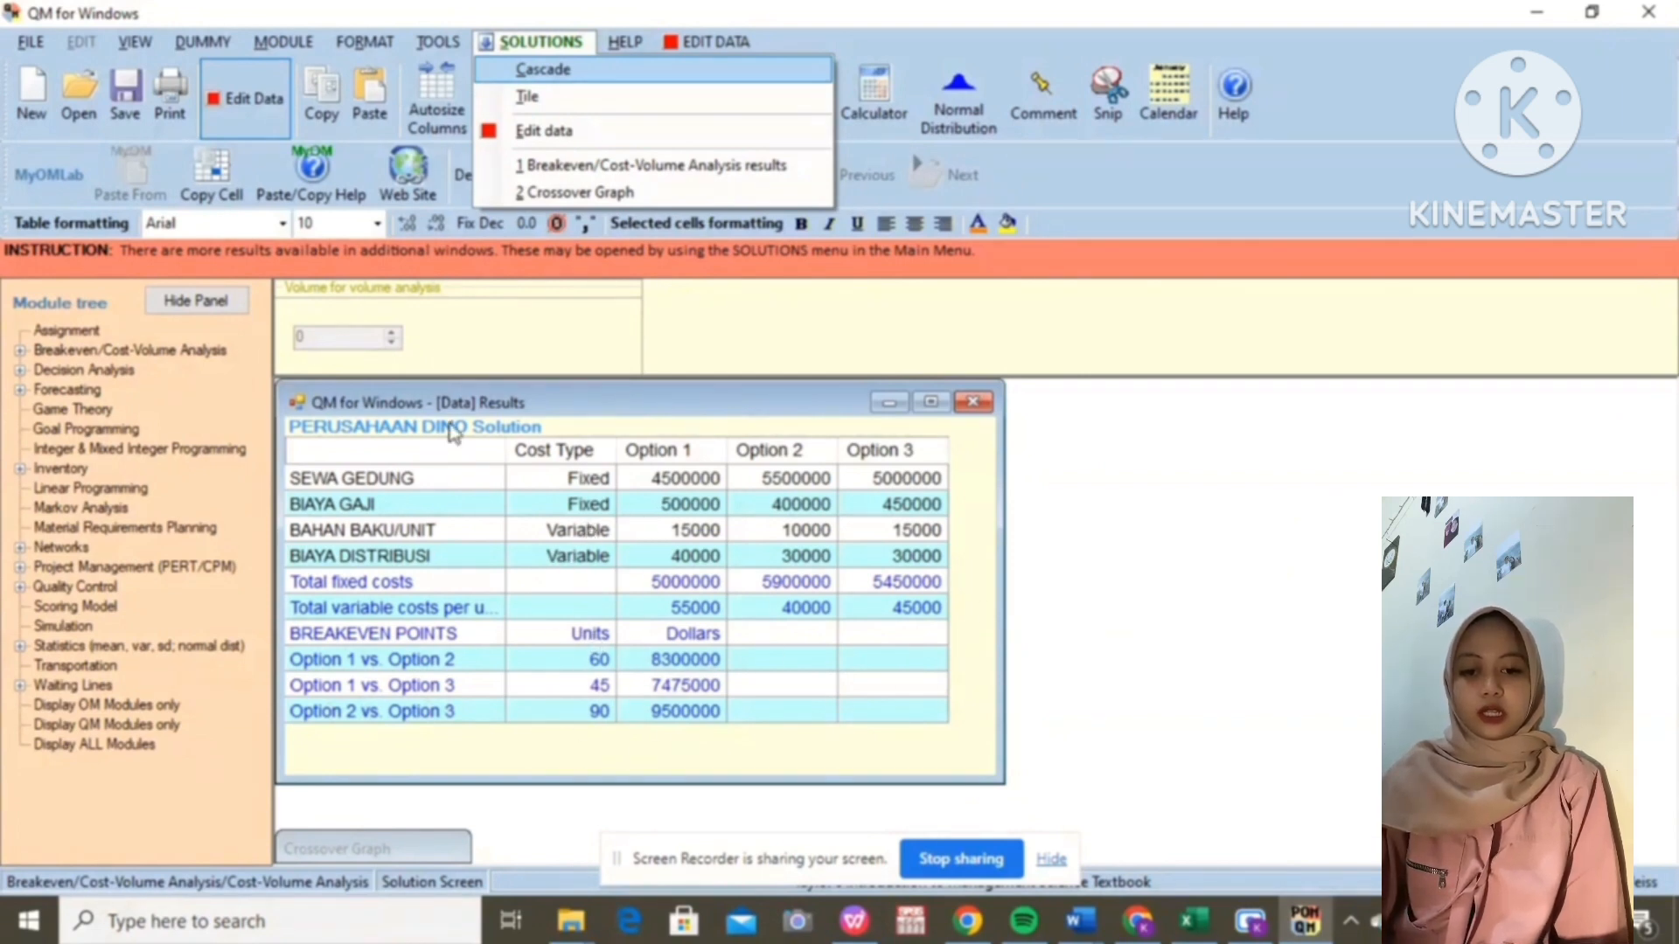
{"action": "left_click", "coordinate": [227, 101]}
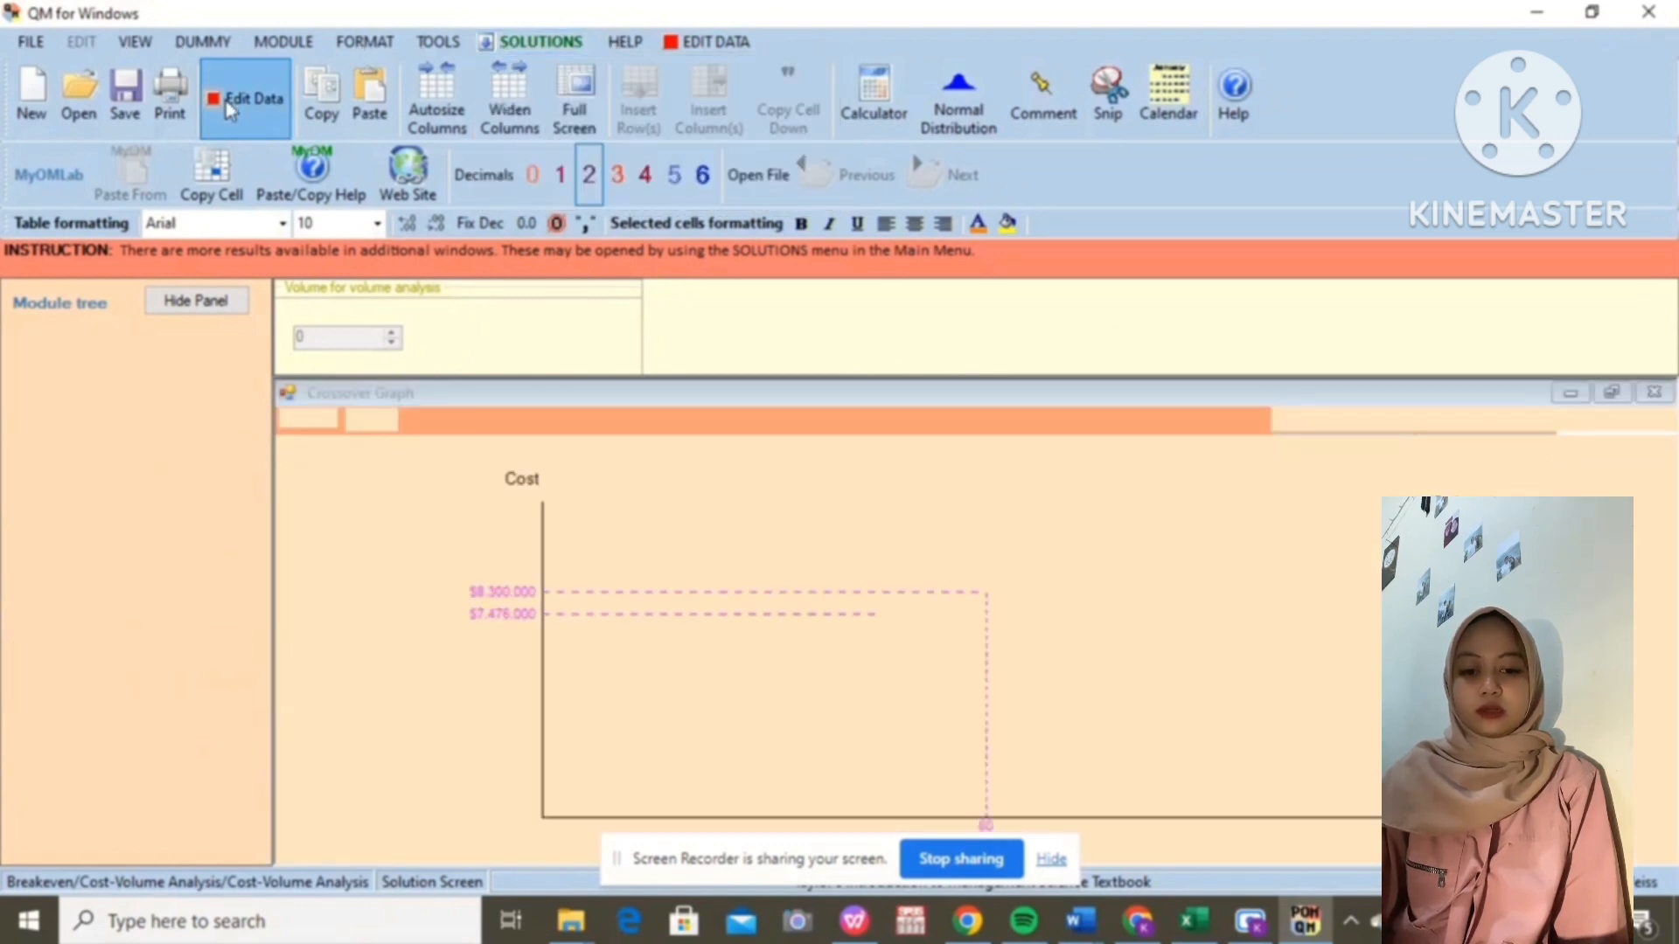
{"action": "left_click", "coordinate": [230, 105]}
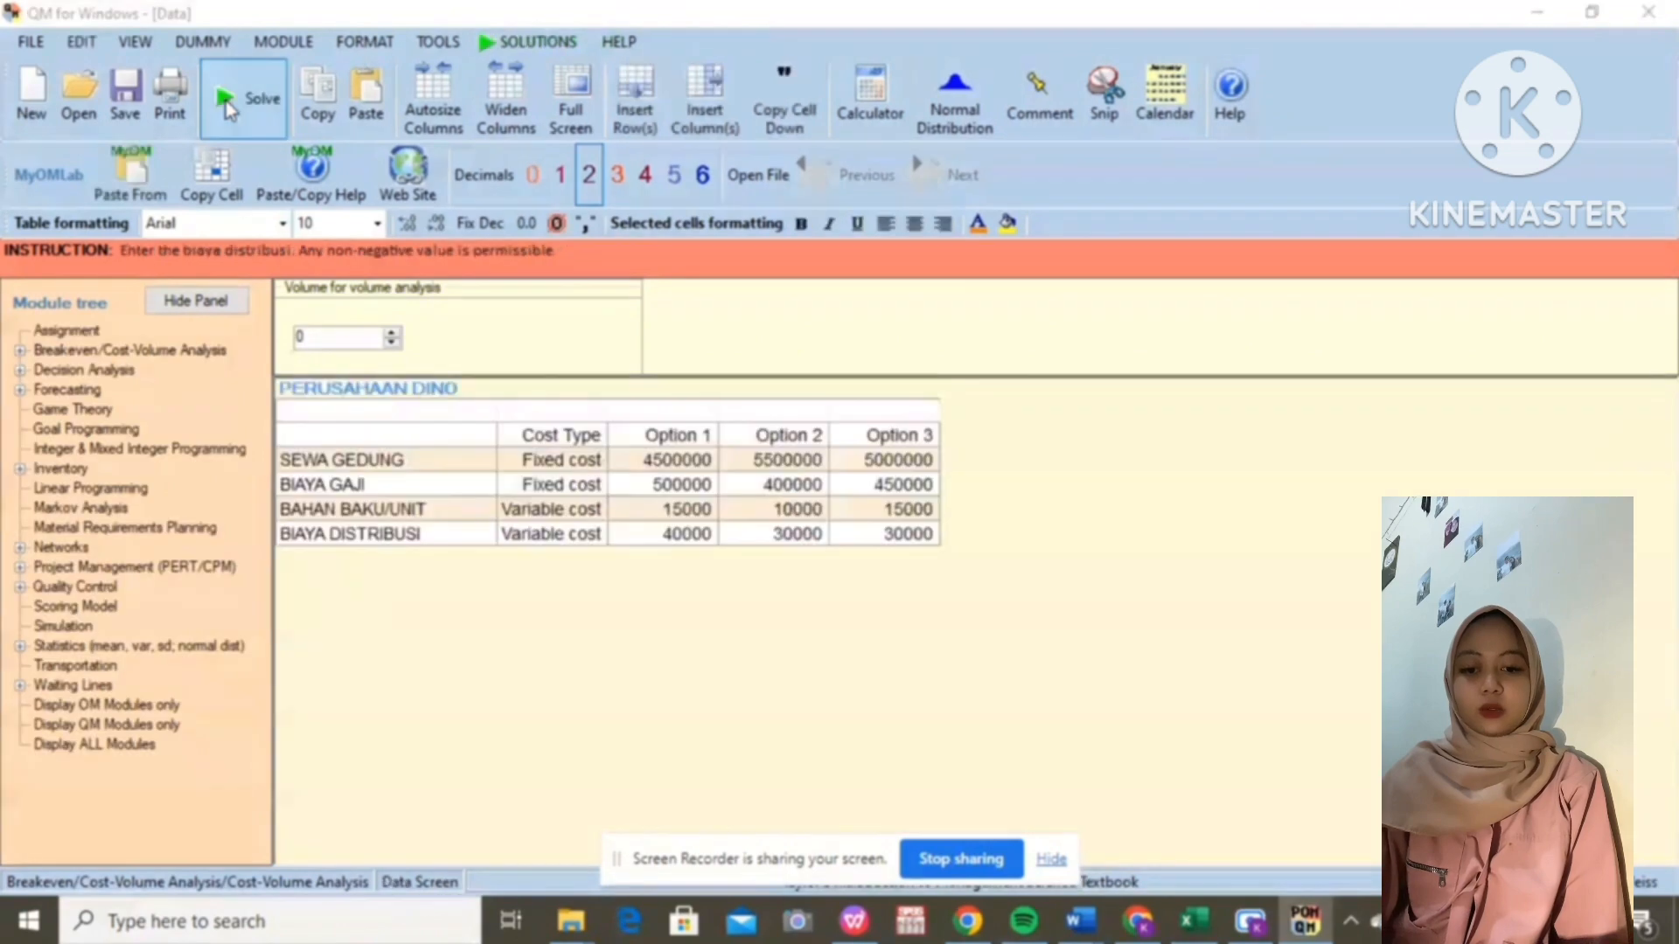
Step: Set the volume for volume analysis to 100 and solve the problem
{"action": "left_click", "coordinate": [324, 337]}
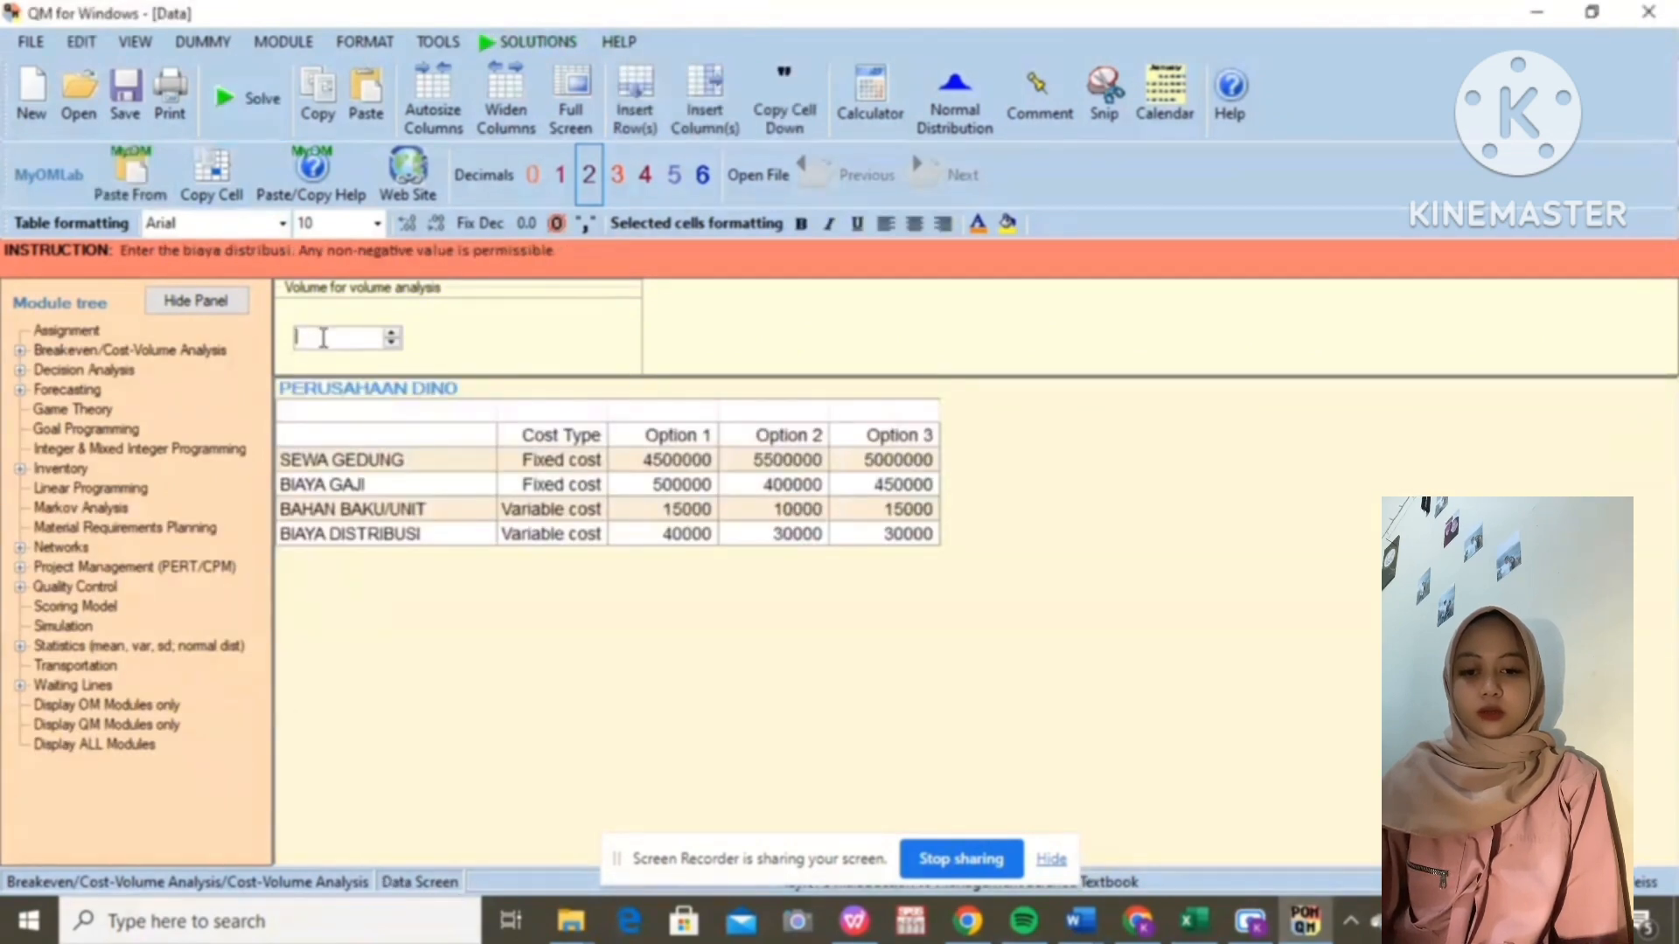
{"action": "type", "text": "100"}
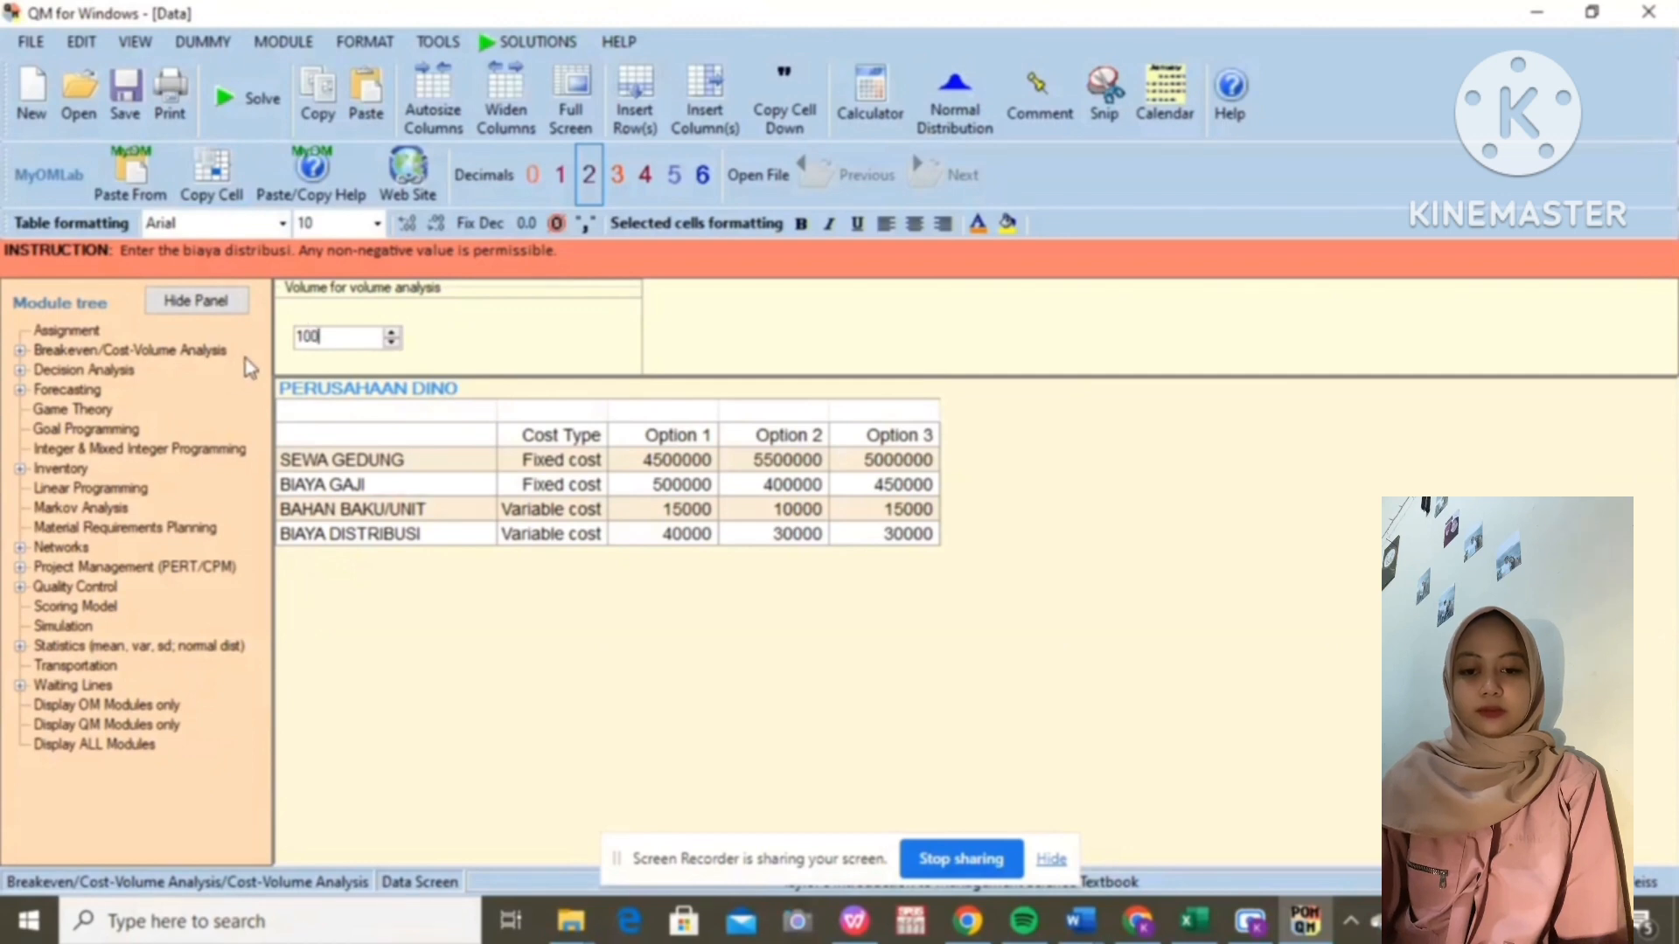
{"action": "left_click", "coordinate": [242, 91]}
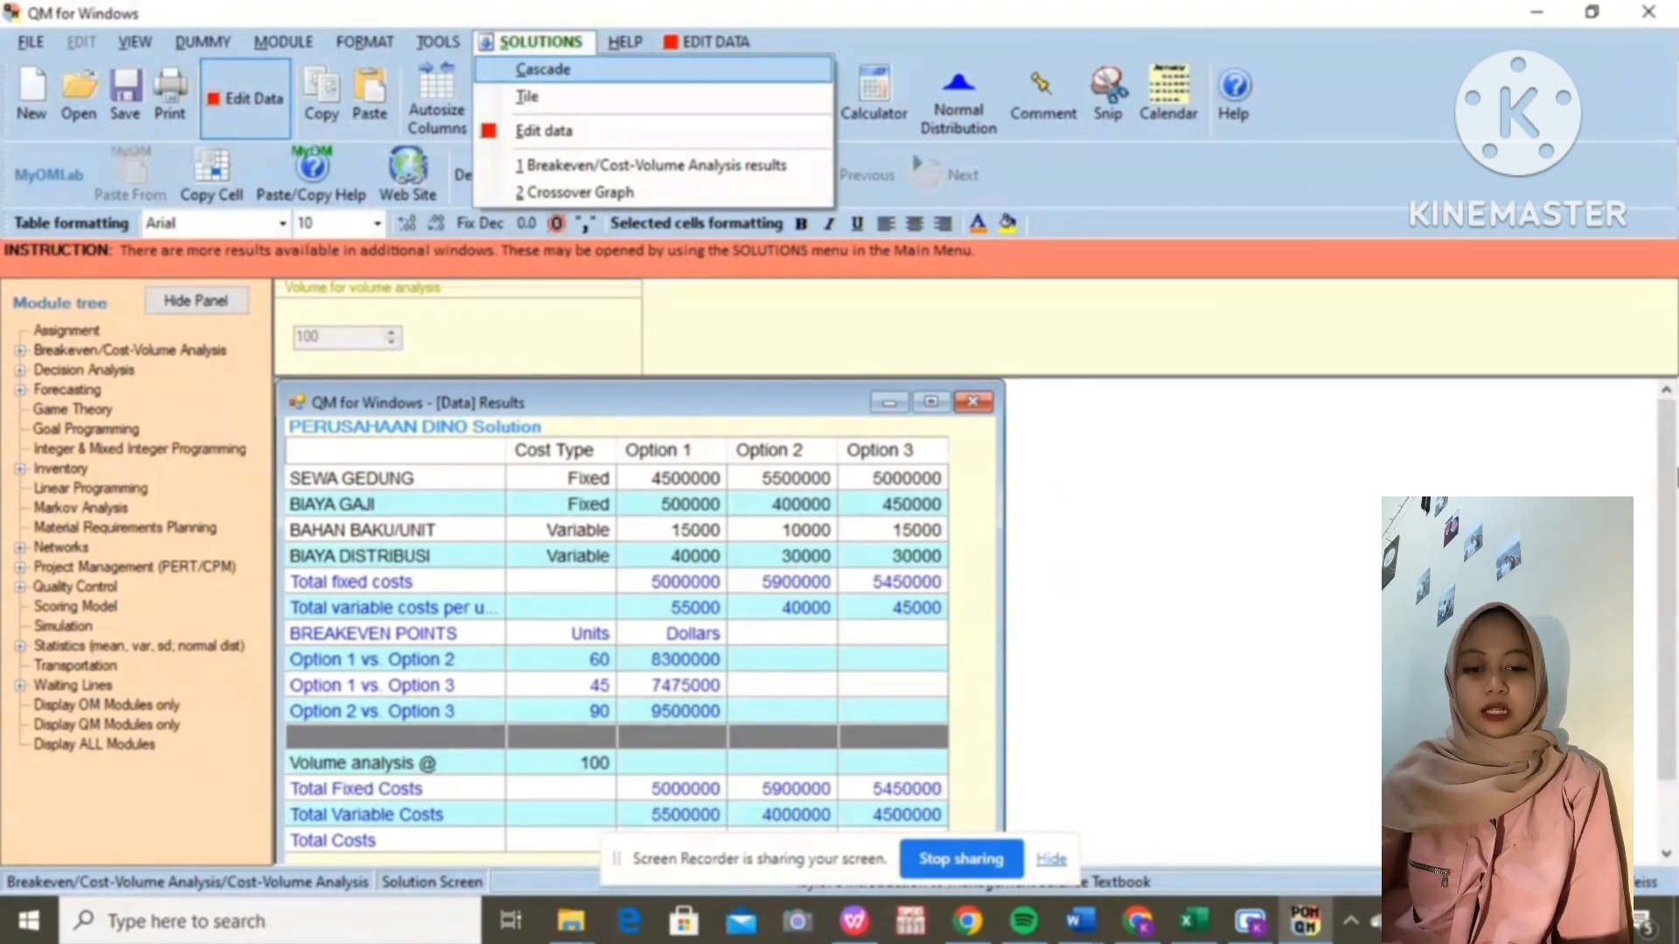
Step: Compare the total costs of the three options in the volume analysis at 100 units
{"action": "left_click_drag", "start_coordinate": [1674, 467], "coordinate": [1676, 497]}
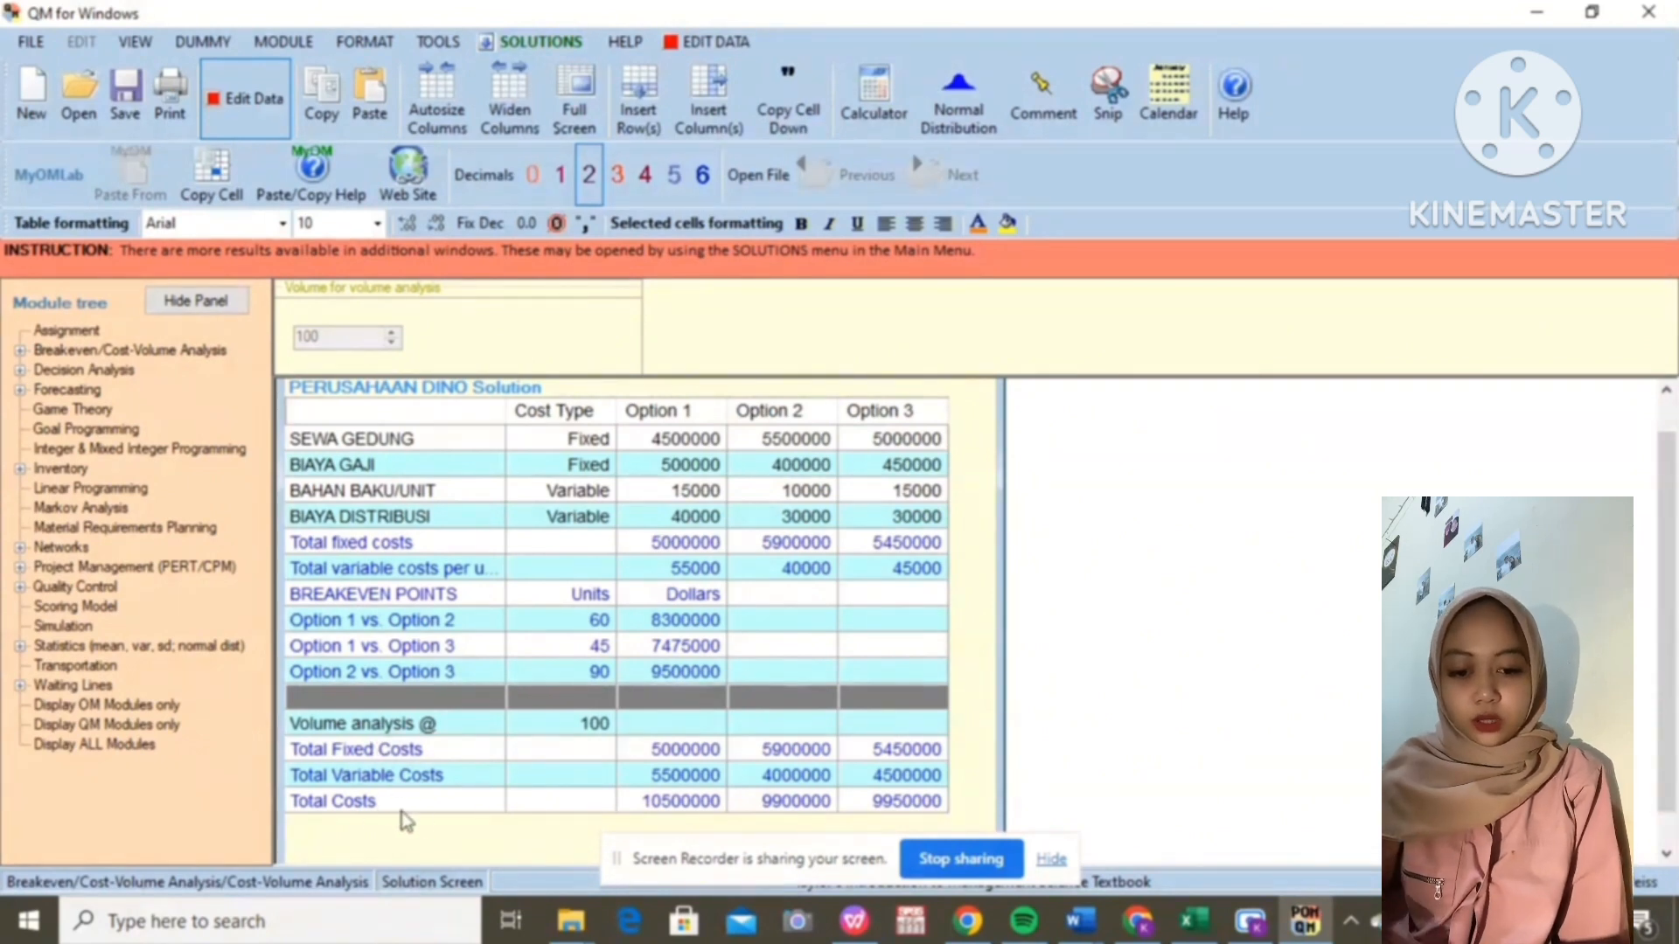
{"action": "left_click", "coordinate": [786, 813]}
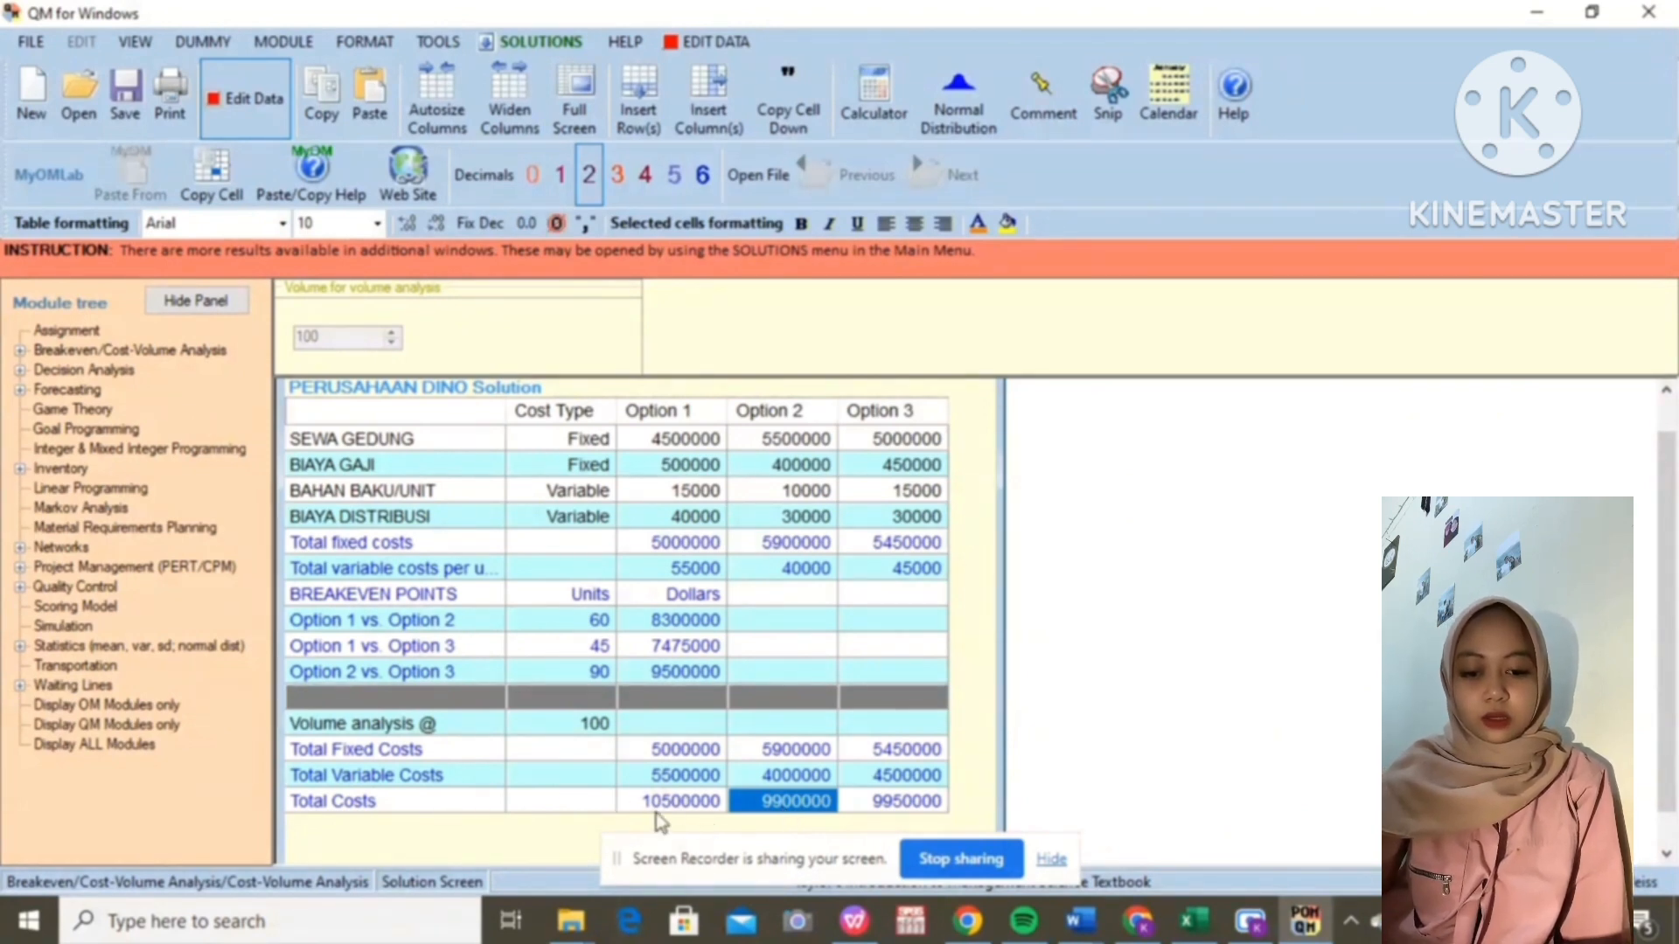
{"action": "left_click", "coordinate": [708, 811]}
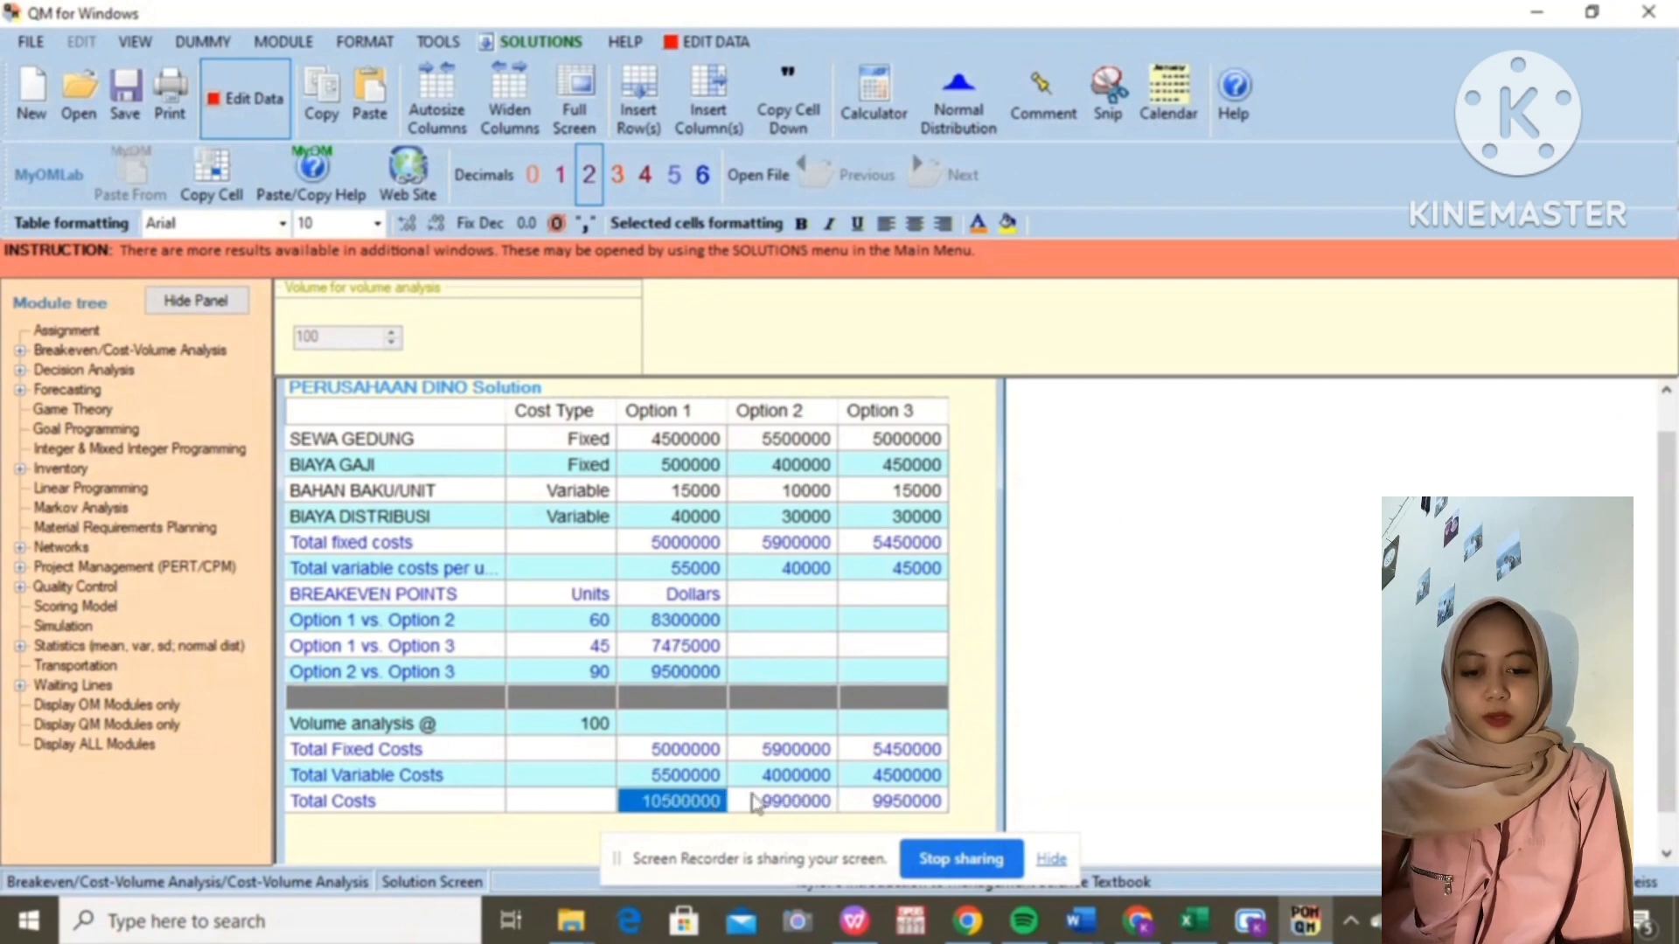
{"action": "left_click", "coordinate": [811, 809]}
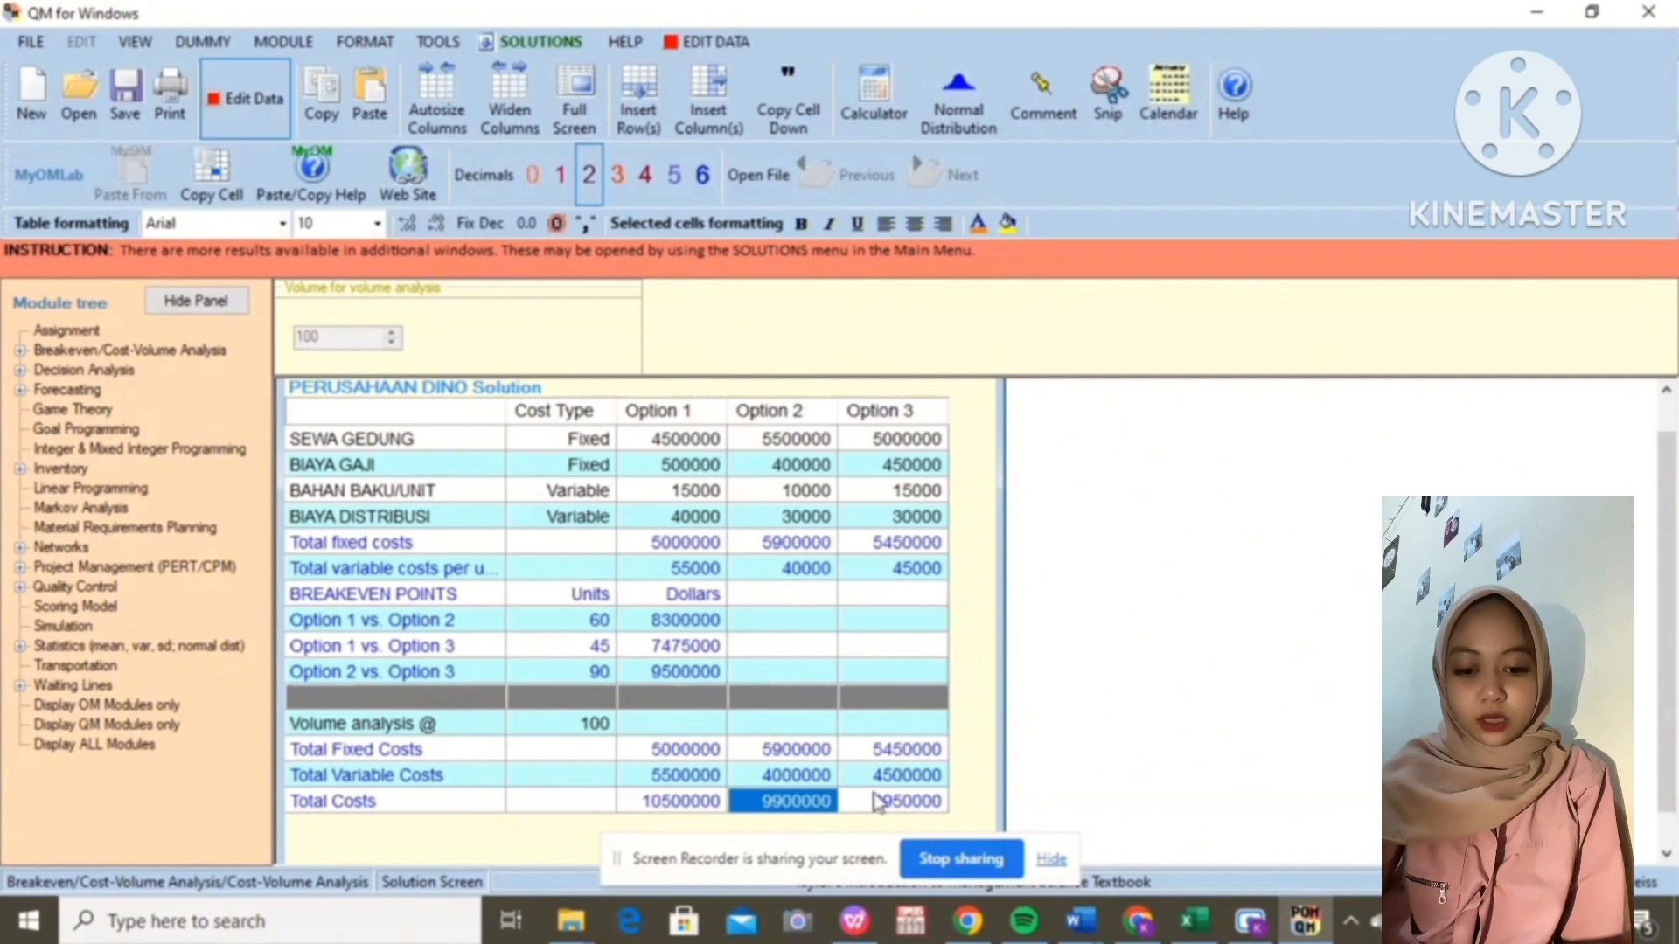
{"action": "left_click", "coordinate": [903, 813]}
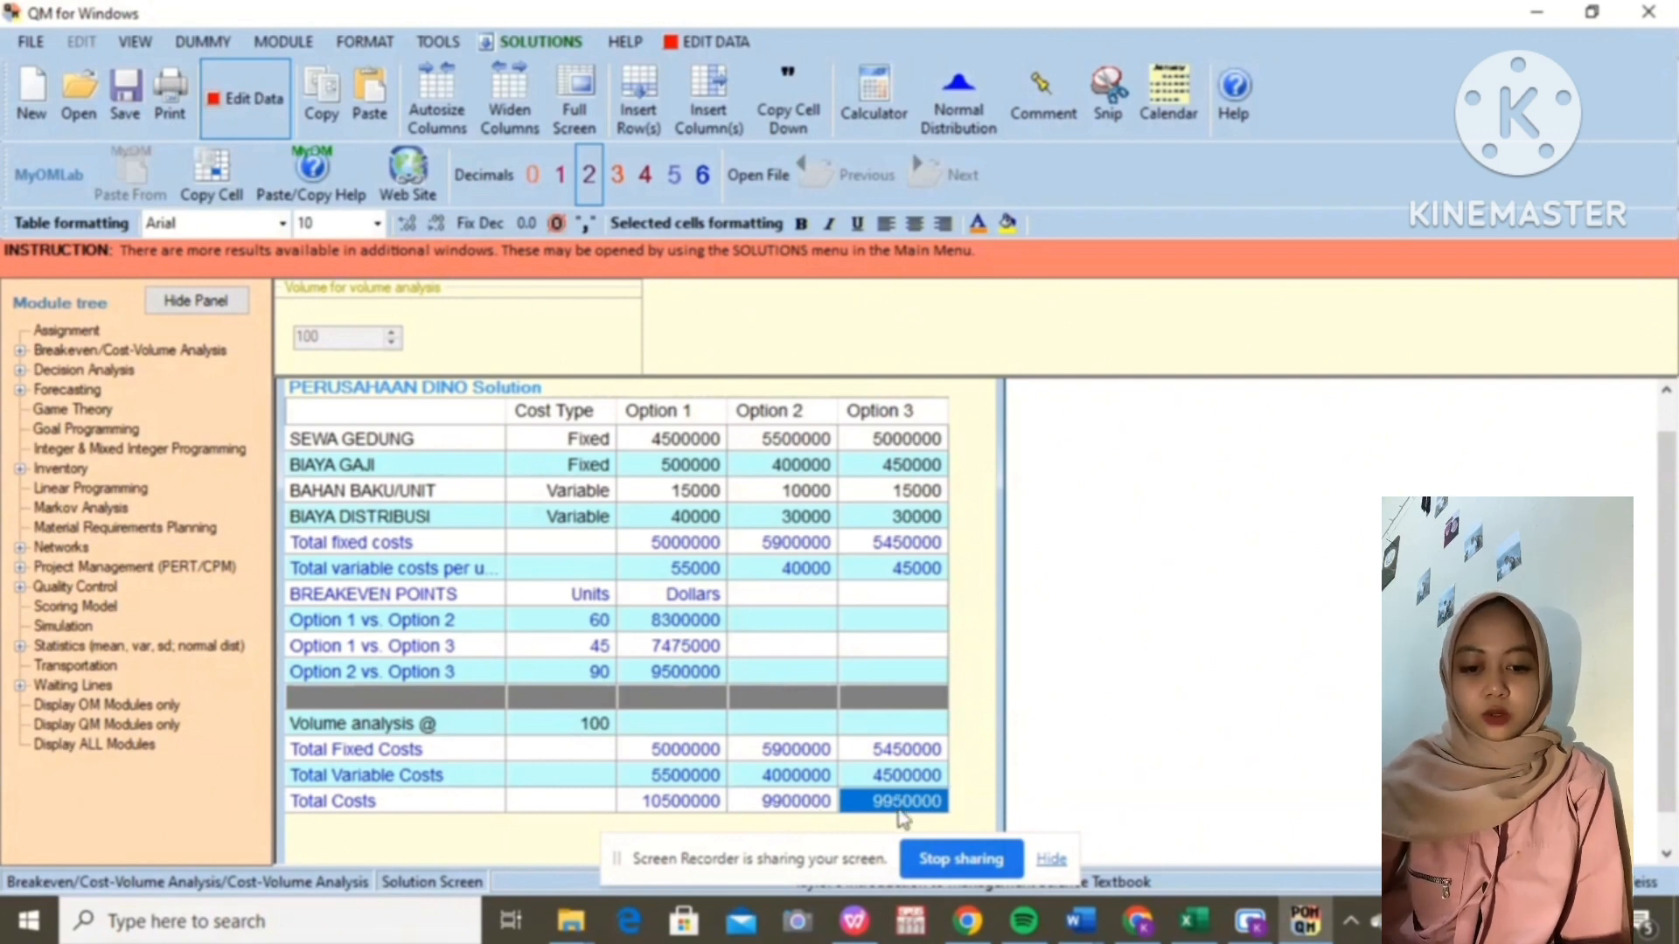
{"action": "left_click", "coordinate": [814, 808]}
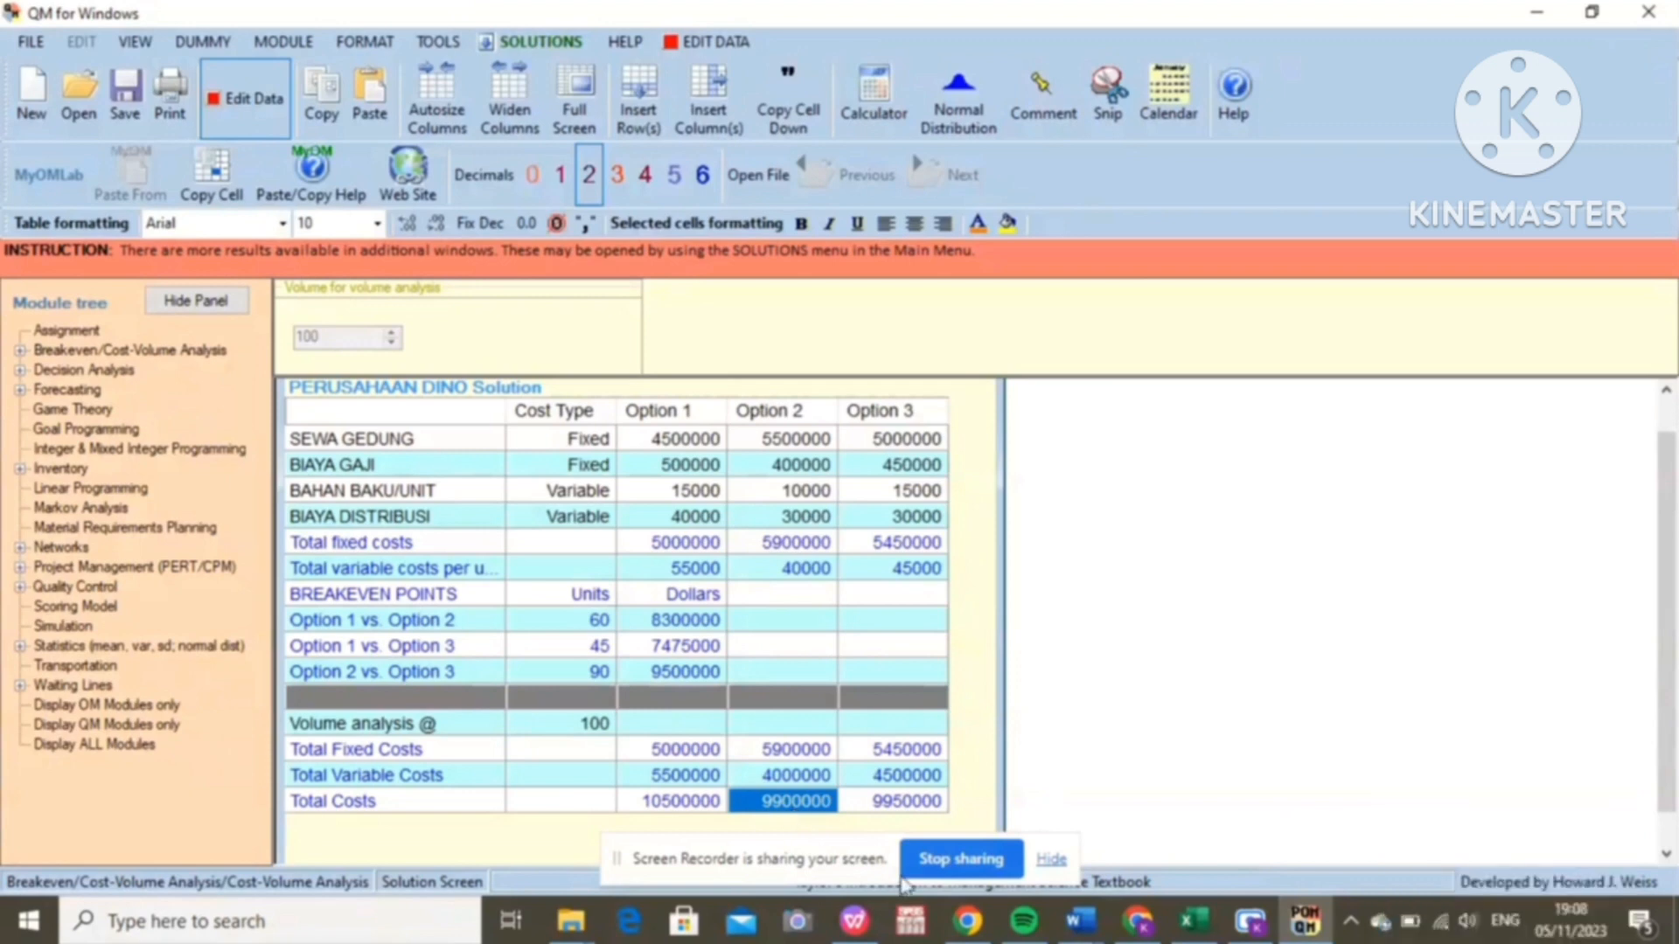
Step: Launch QM for Windows from the desktop and dismiss its Quick Start Instructions
{"action": "mouse_move", "coordinate": [1137, 921]}
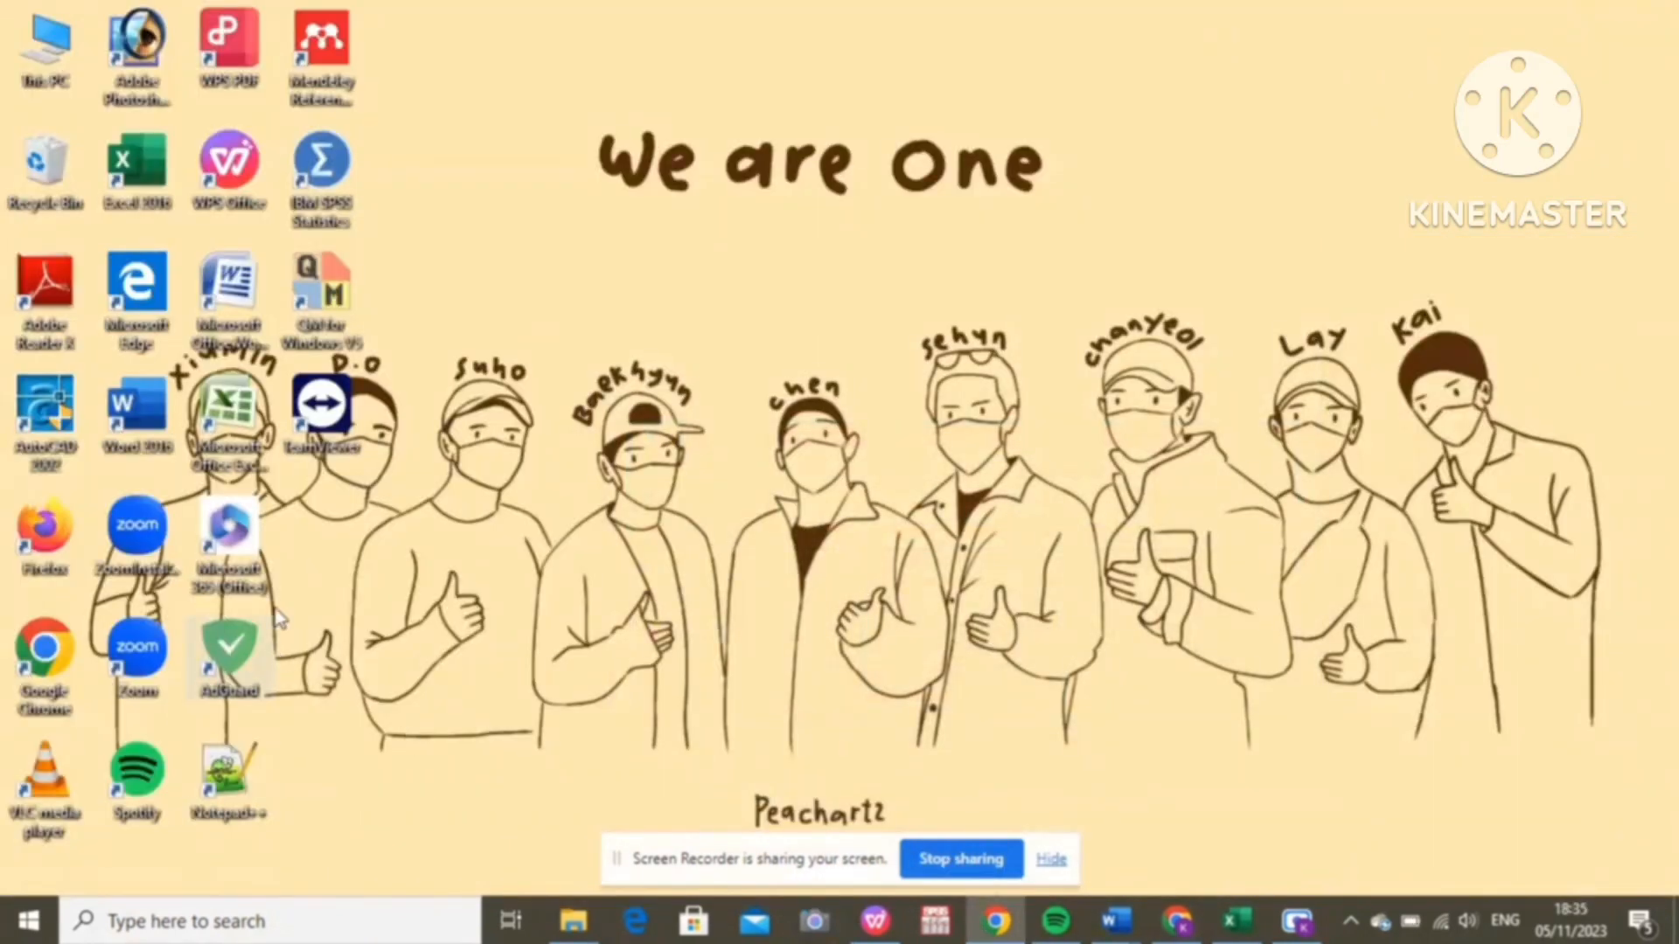
{"action": "left_click", "coordinate": [336, 308]}
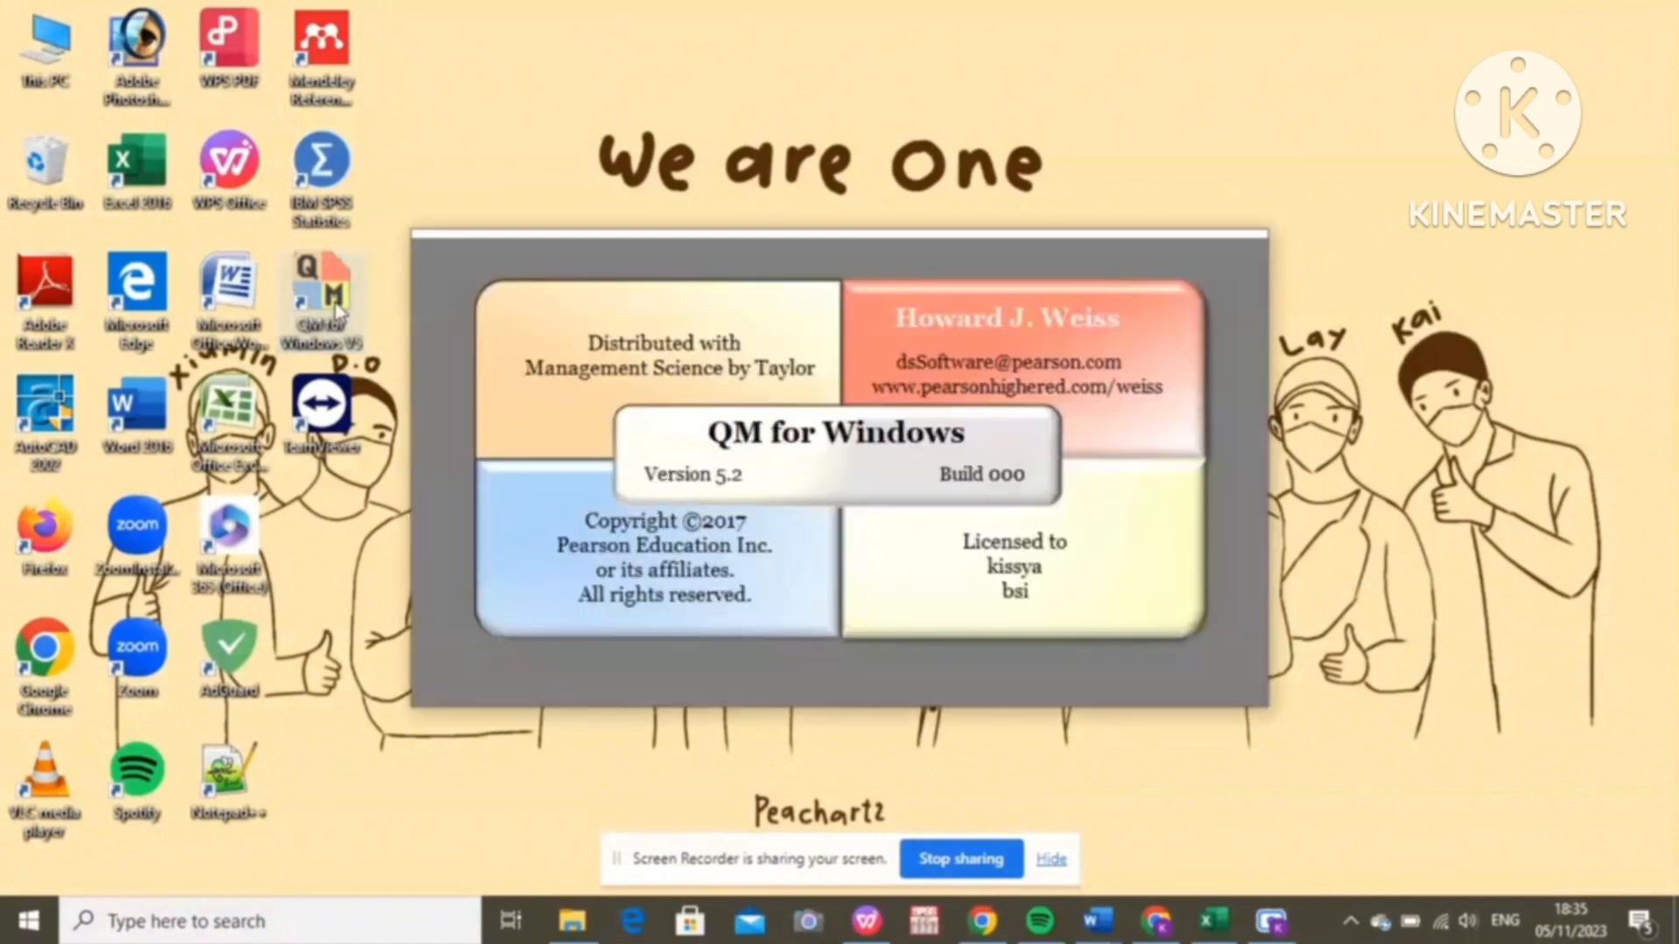
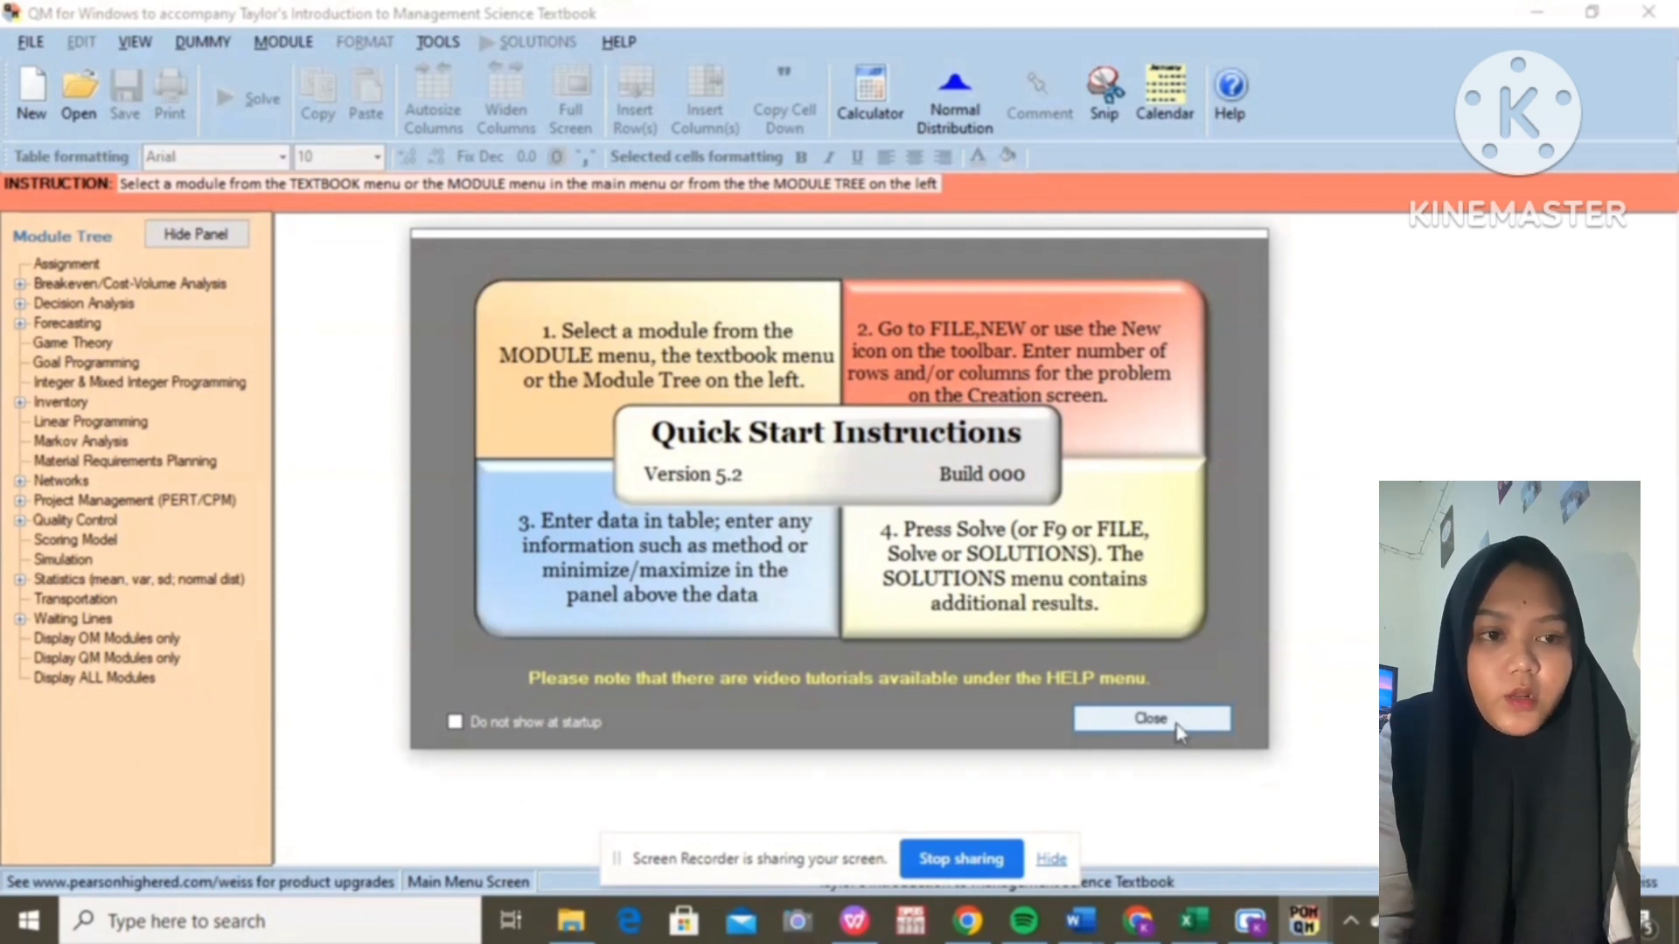
{"action": "left_click", "coordinate": [1177, 730]}
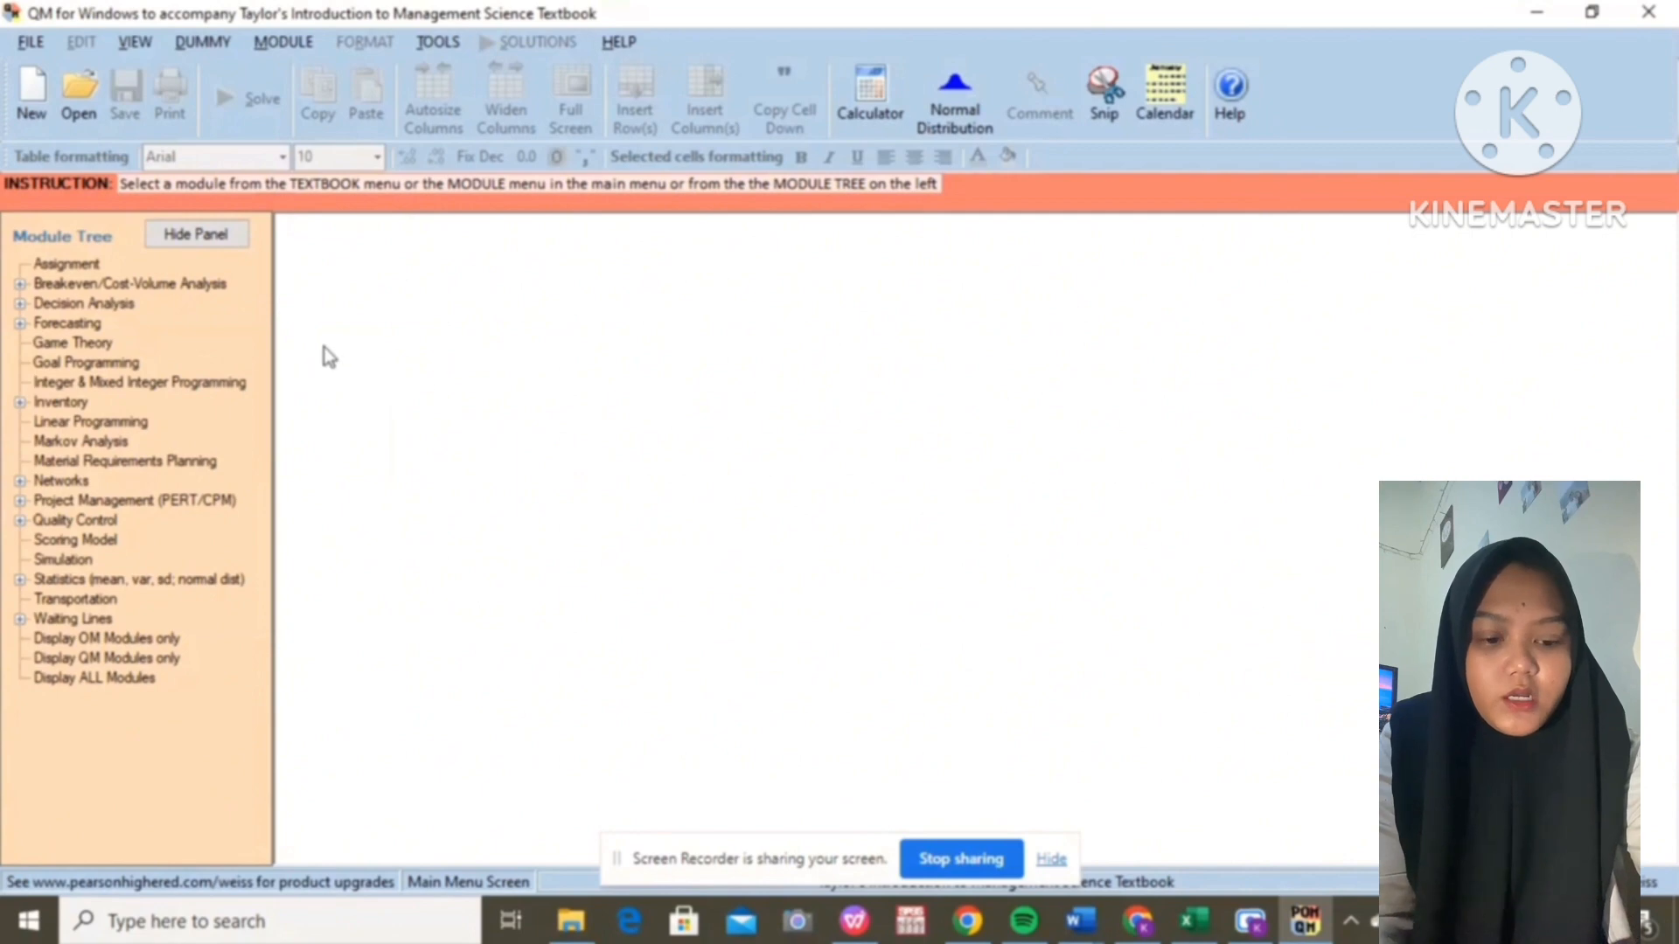
Step: Start a new Time Series Analysis data set in the Forecasting module and title it "PT Berkah"
{"action": "double_click", "coordinate": [99, 327]}
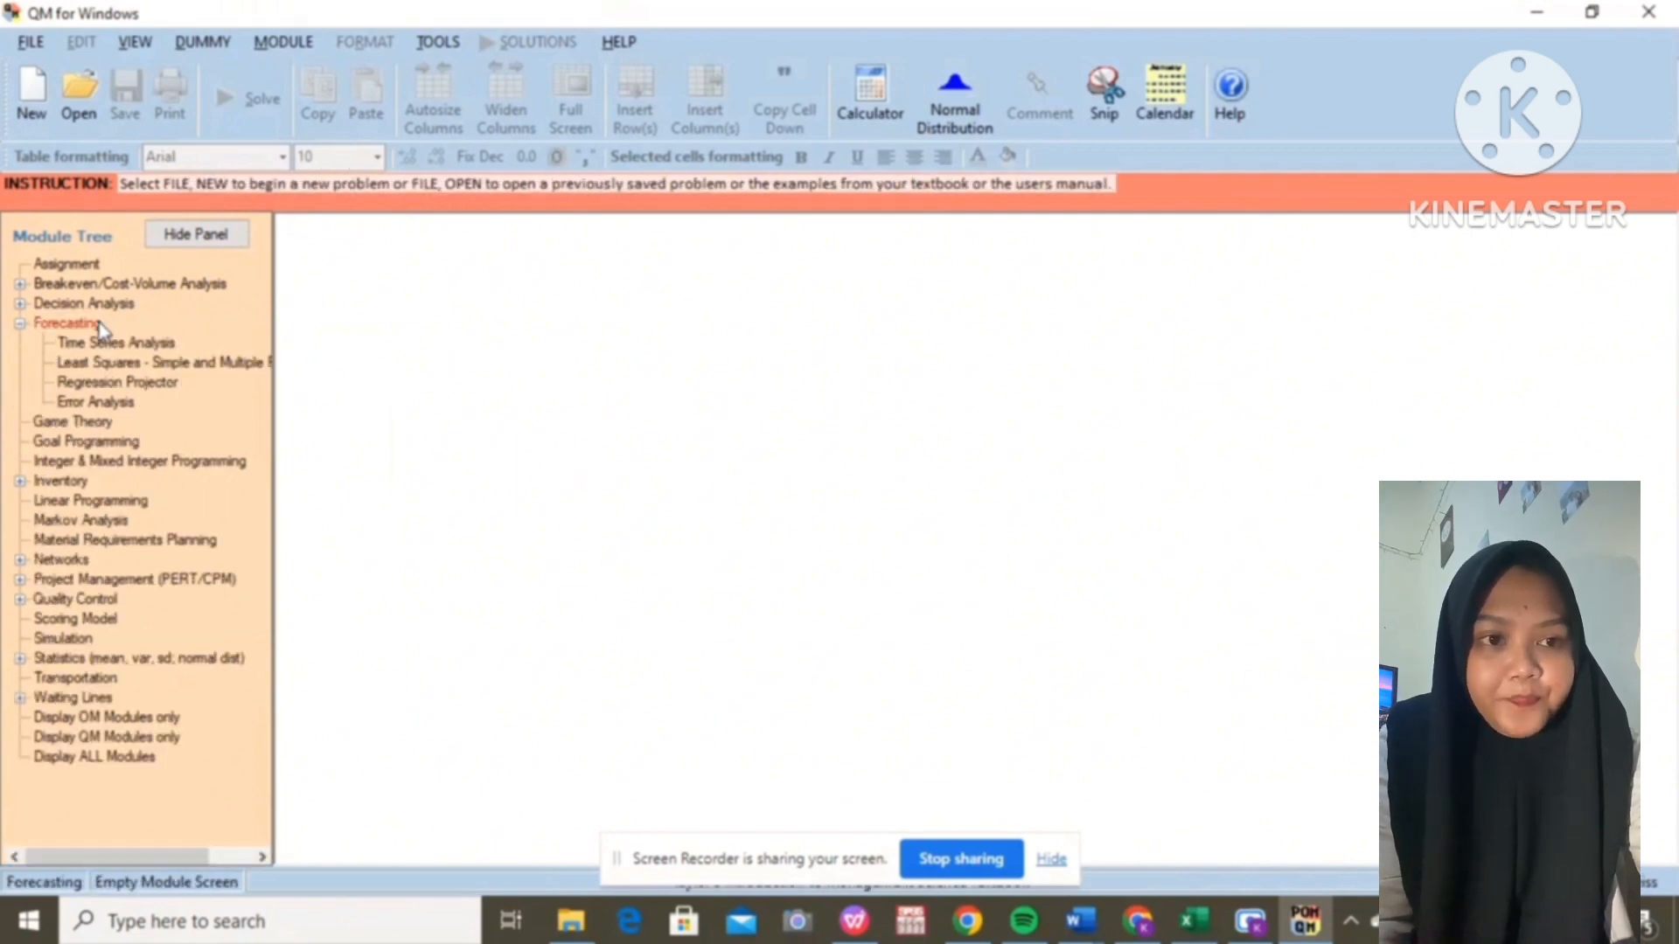
{"action": "double_click", "coordinate": [112, 344]}
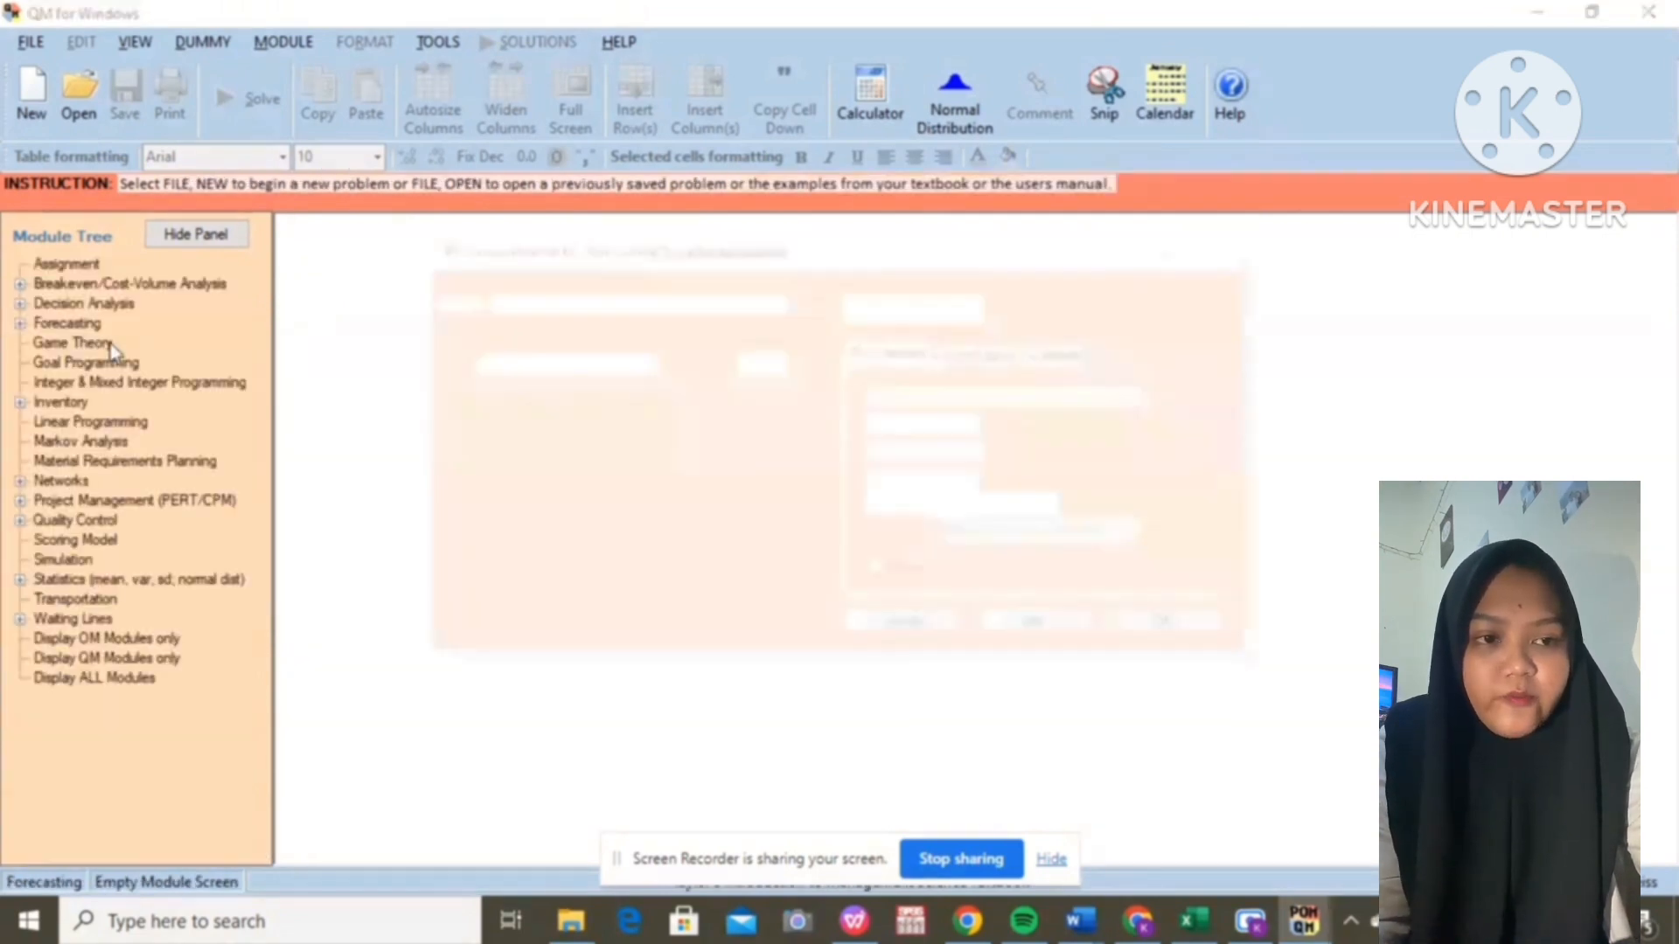
{"action": "left_click", "coordinate": [593, 302]}
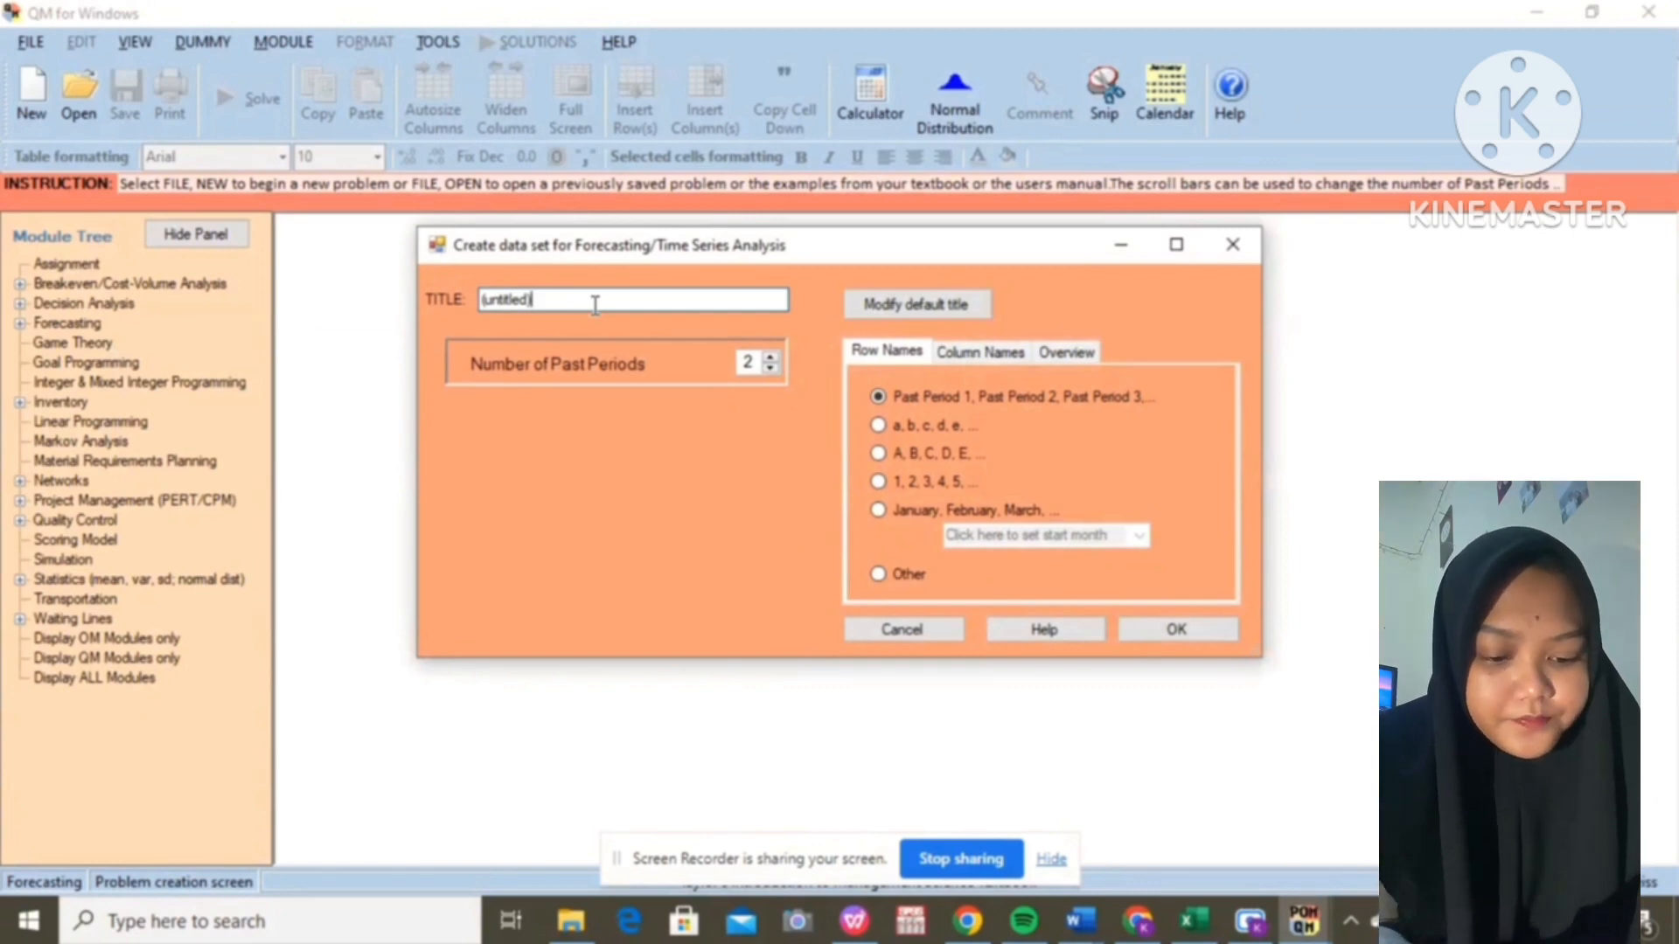
{"action": "type", "text": "p"}
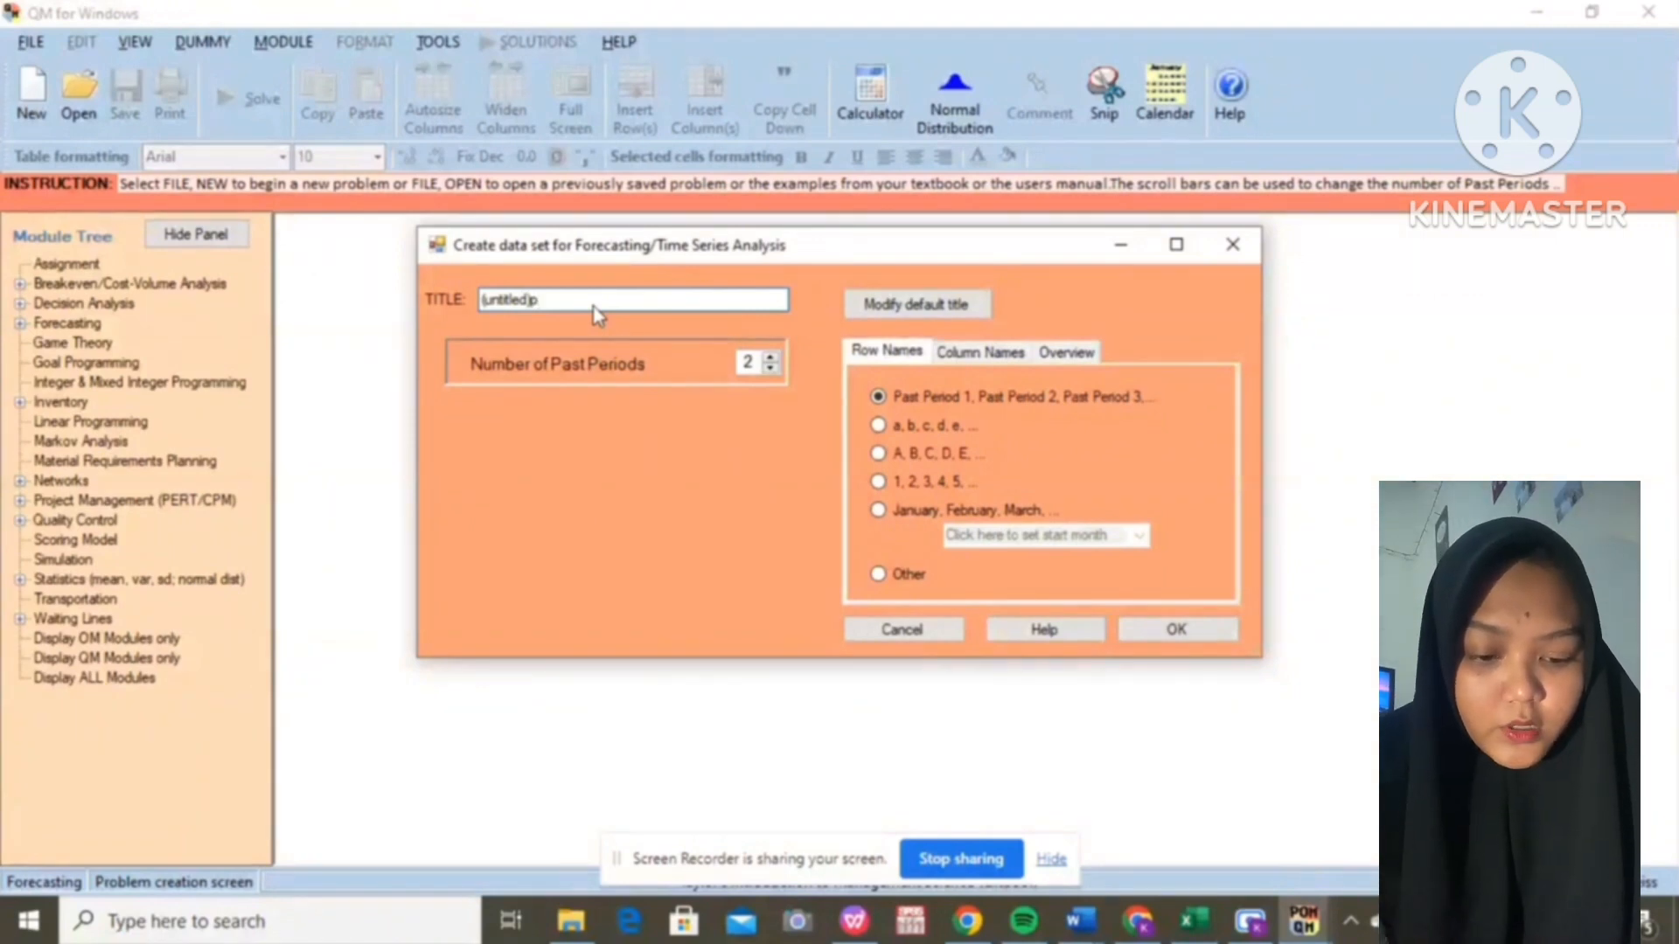
{"action": "key", "text": "BackSpace"}
{"action": "key", "text": "BackSpace"}
{"action": "key", "text": "BackSpace"}
{"action": "key", "text": "BackSpace"}
{"action": "key", "text": "BackSpace"}
{"action": "key", "text": "BackSpace"}
{"action": "key", "text": "BackSpace"}
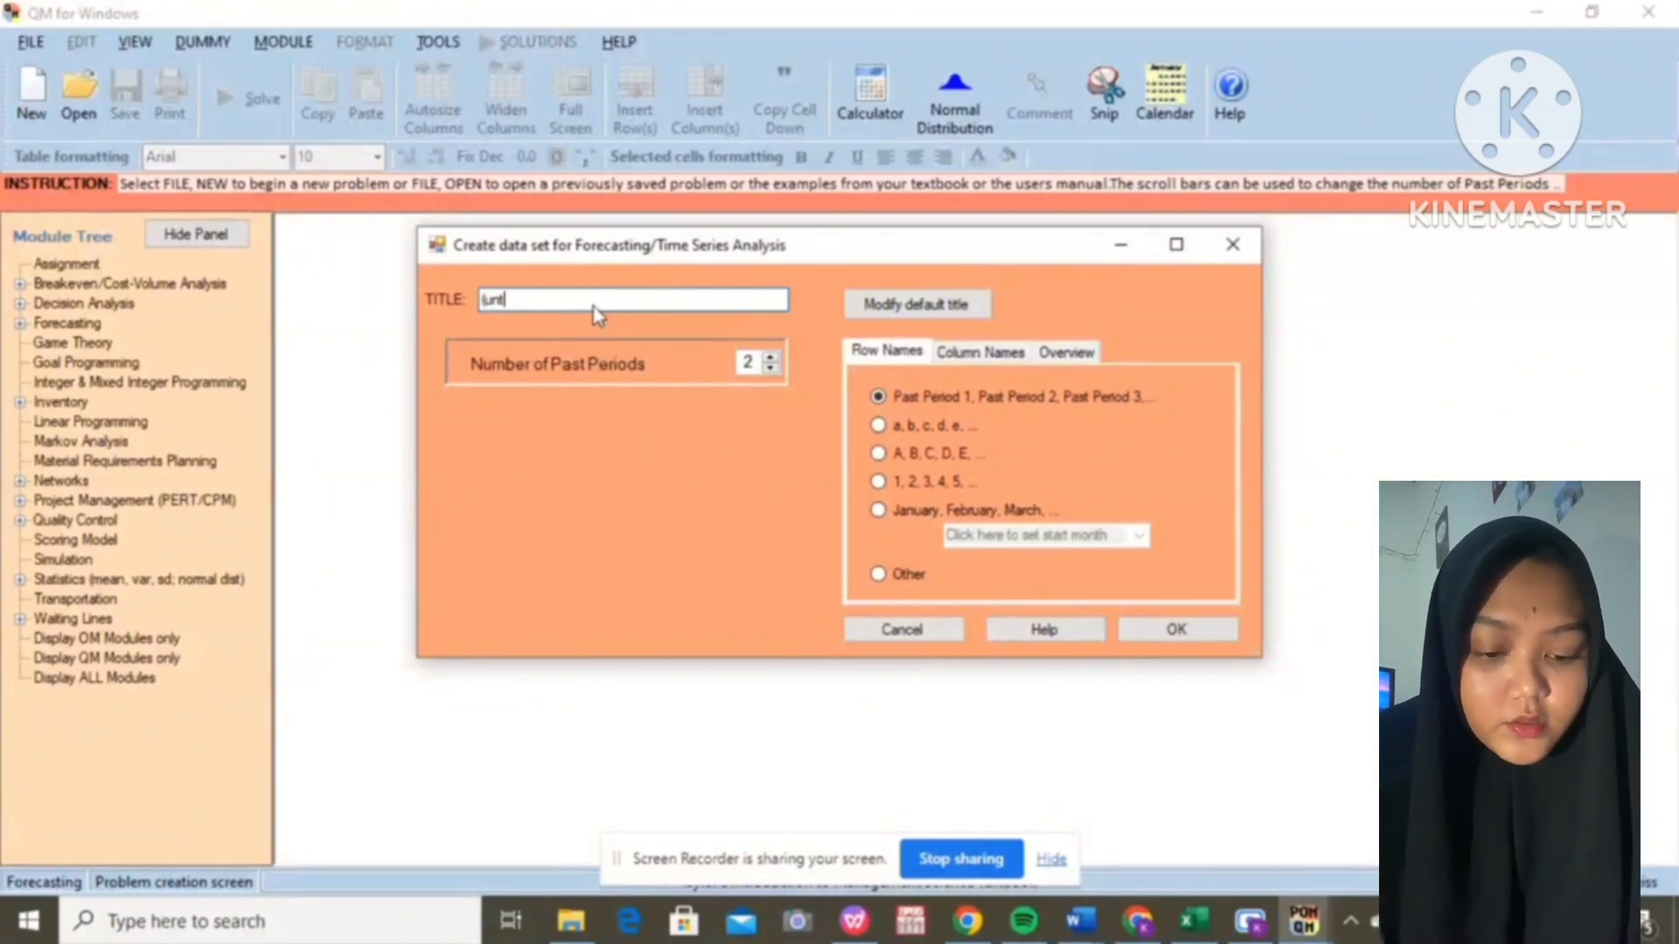
{"action": "key", "text": "BackSpace"}
{"action": "key", "text": "BackSpace"}
{"action": "key", "text": "BackSpace"}
{"action": "key", "text": "BackSpace"}
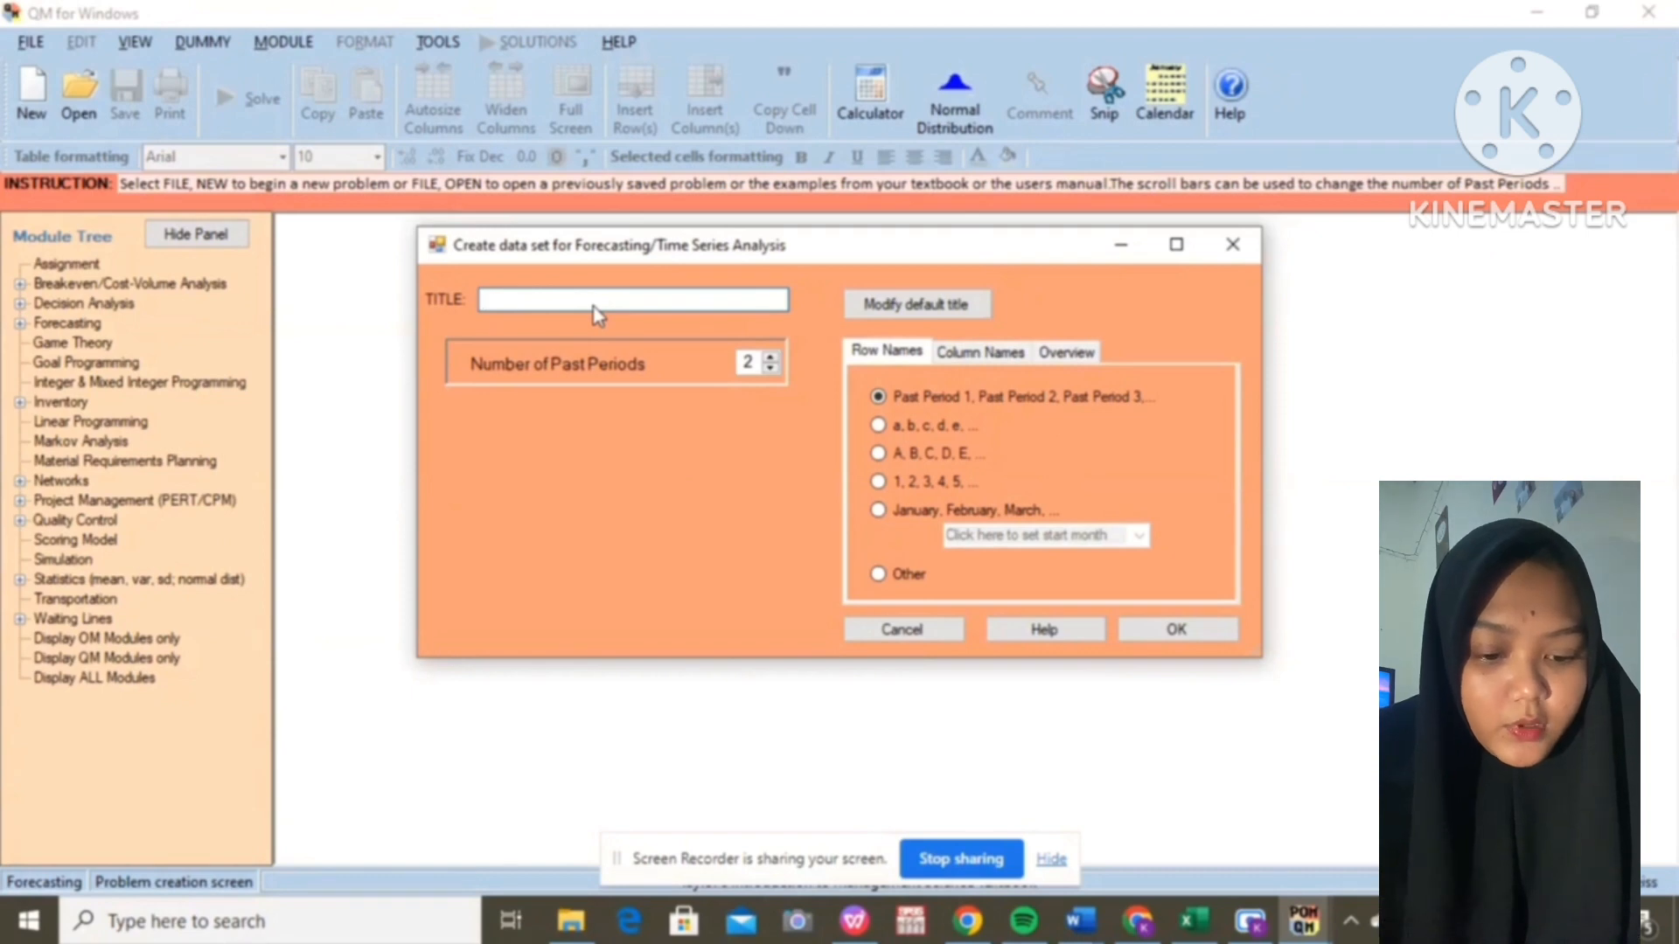
{"action": "type", "text": "P"}
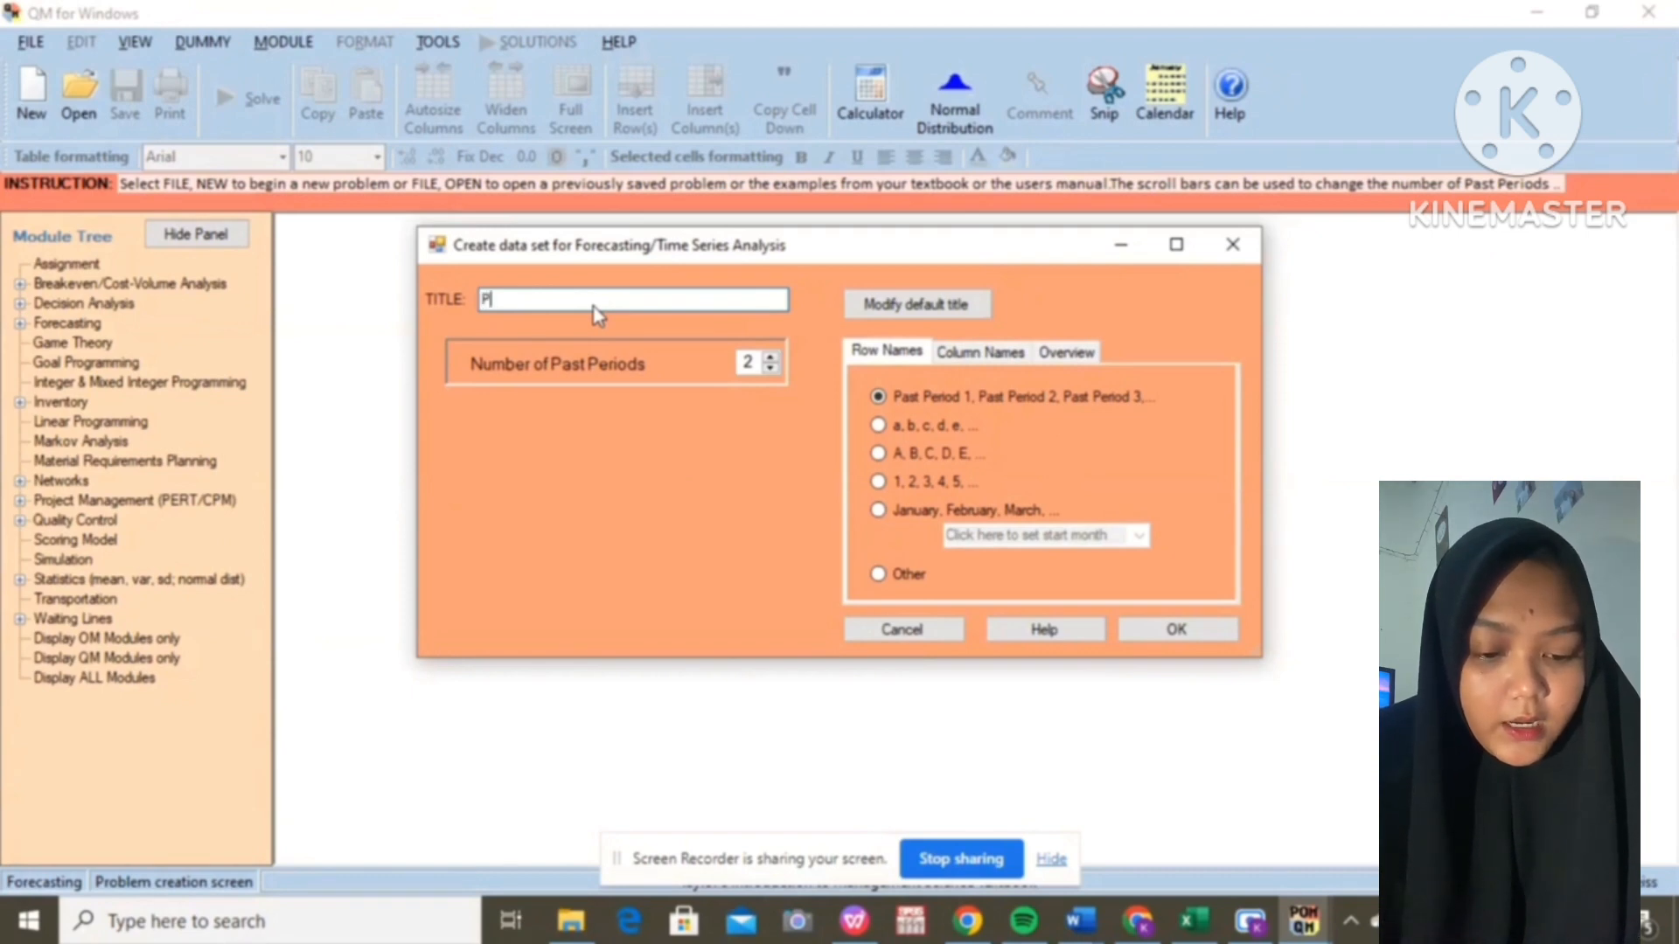
{"action": "type", "text": "T "}
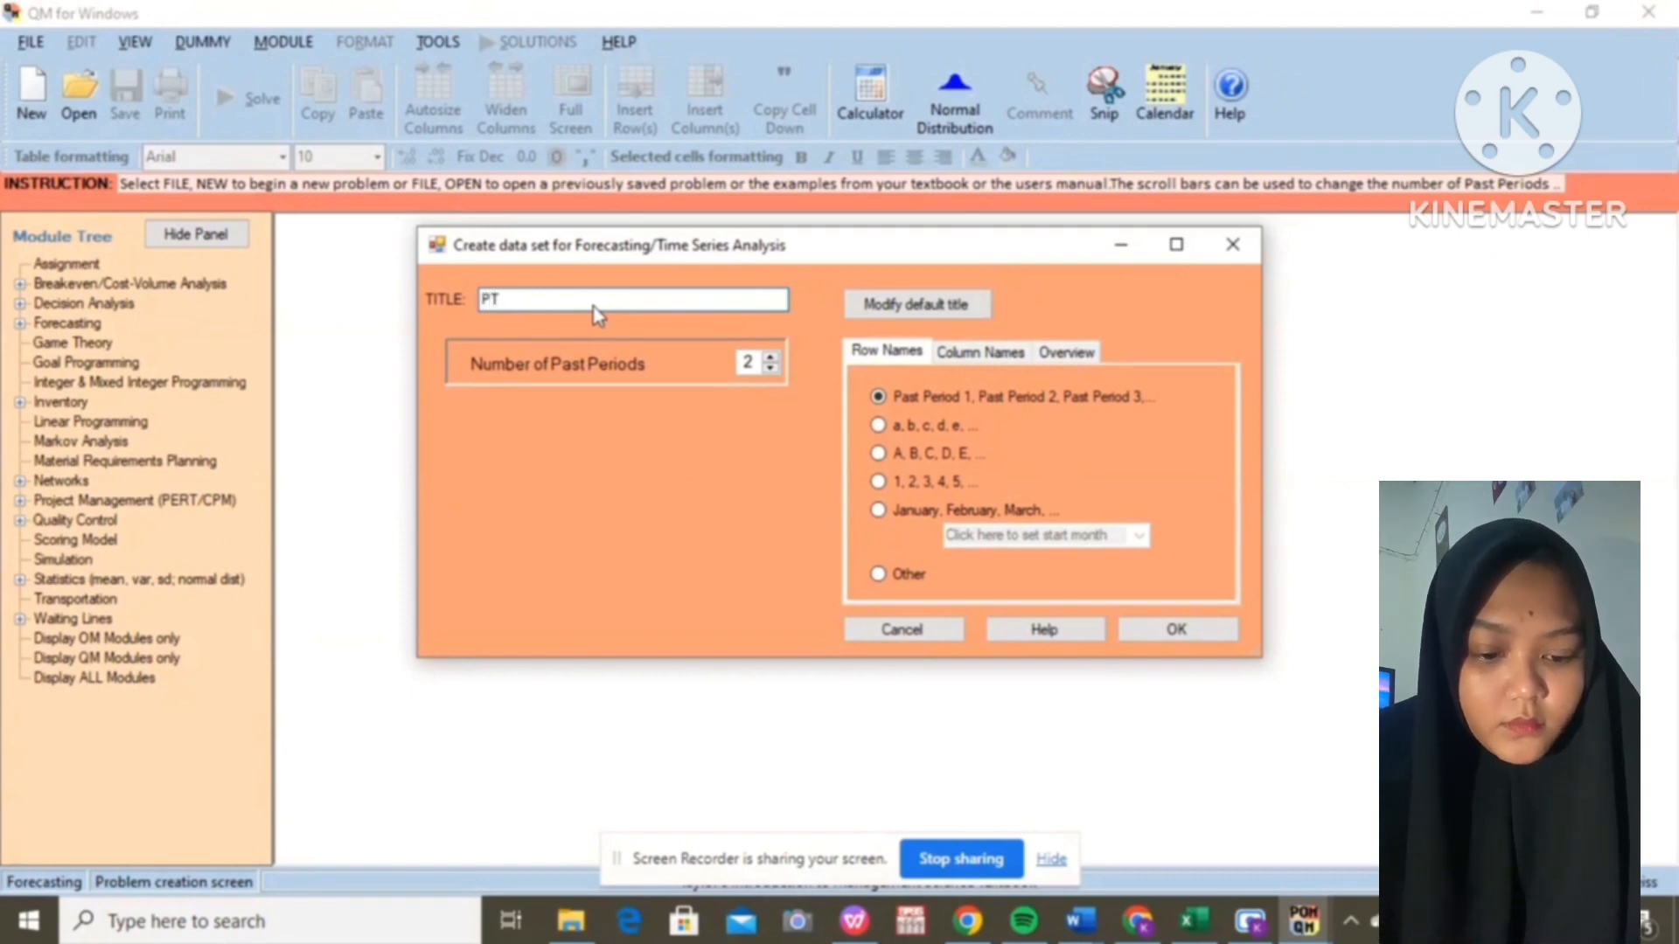
{"action": "type", "text": "Be"}
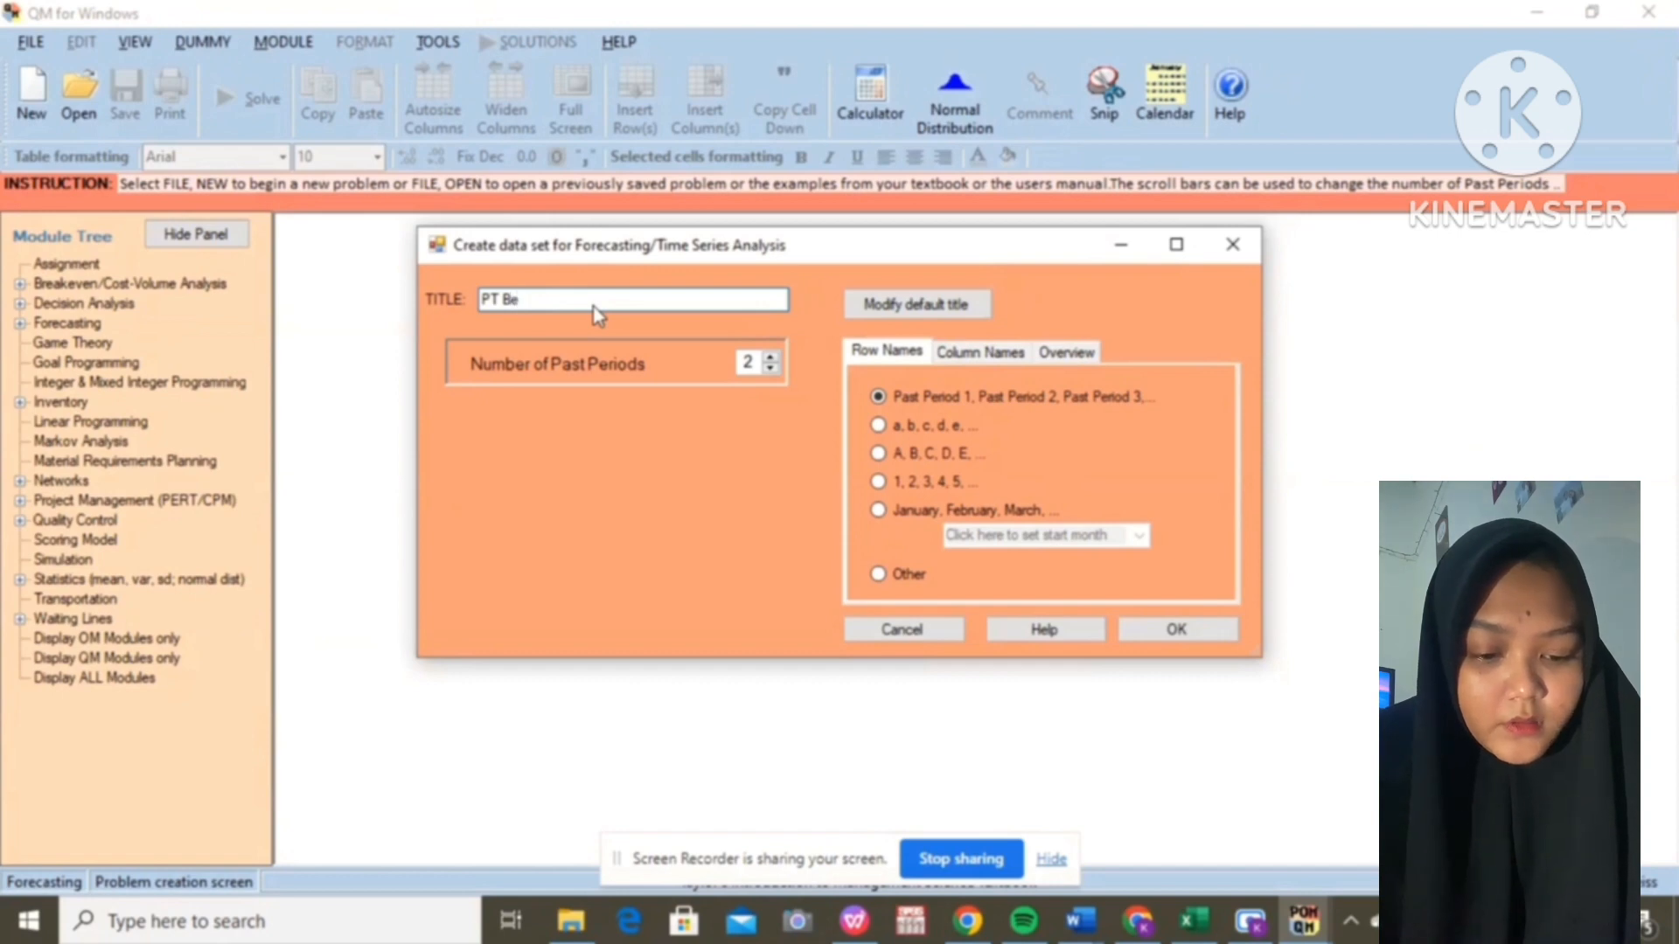
{"action": "type", "text": "rkal"}
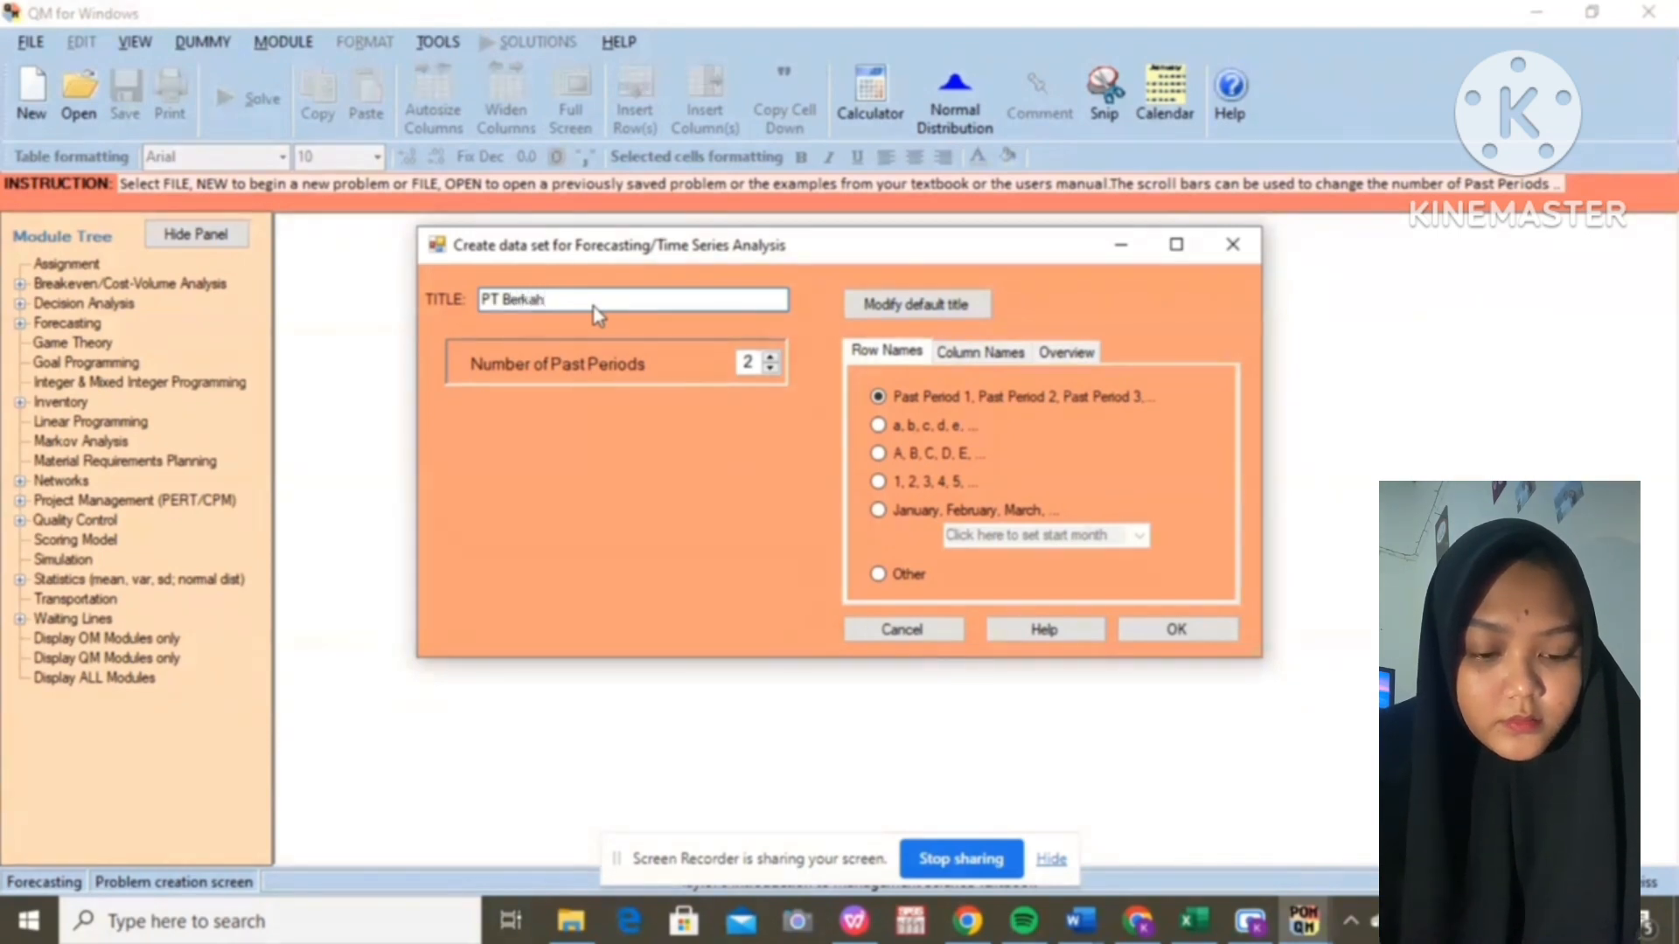
Step: Set the number of past periods to 12 and create the data set
{"action": "left_click", "coordinate": [758, 363]}
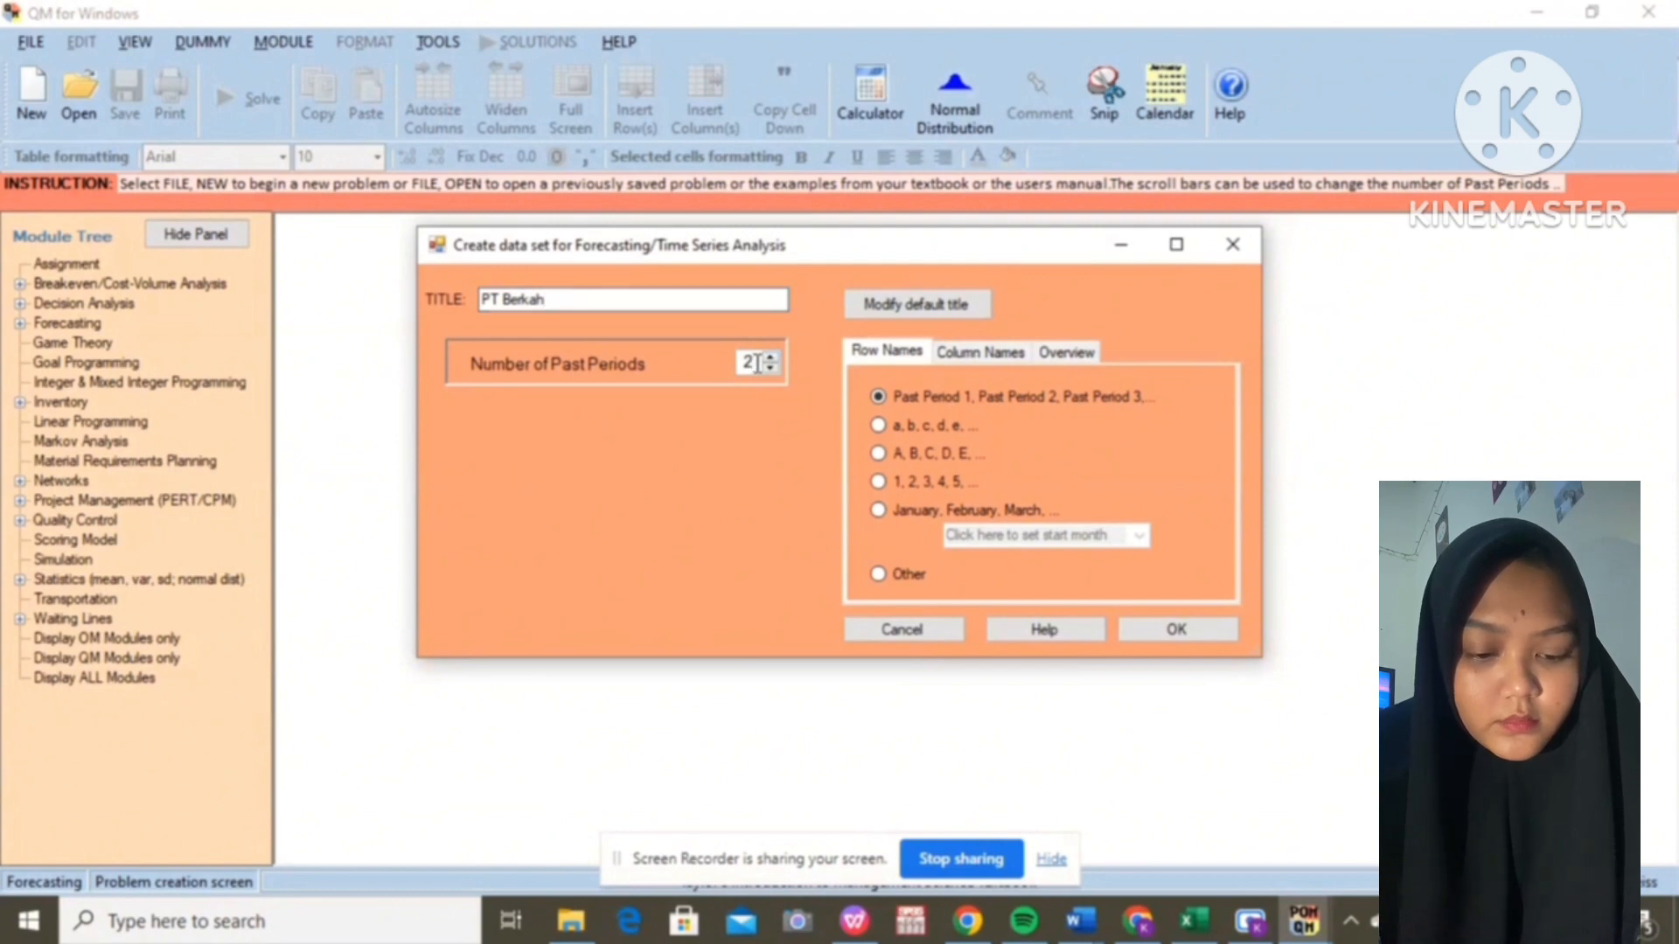
{"action": "key", "text": "BackSpace"}
{"action": "type", "text": "12"}
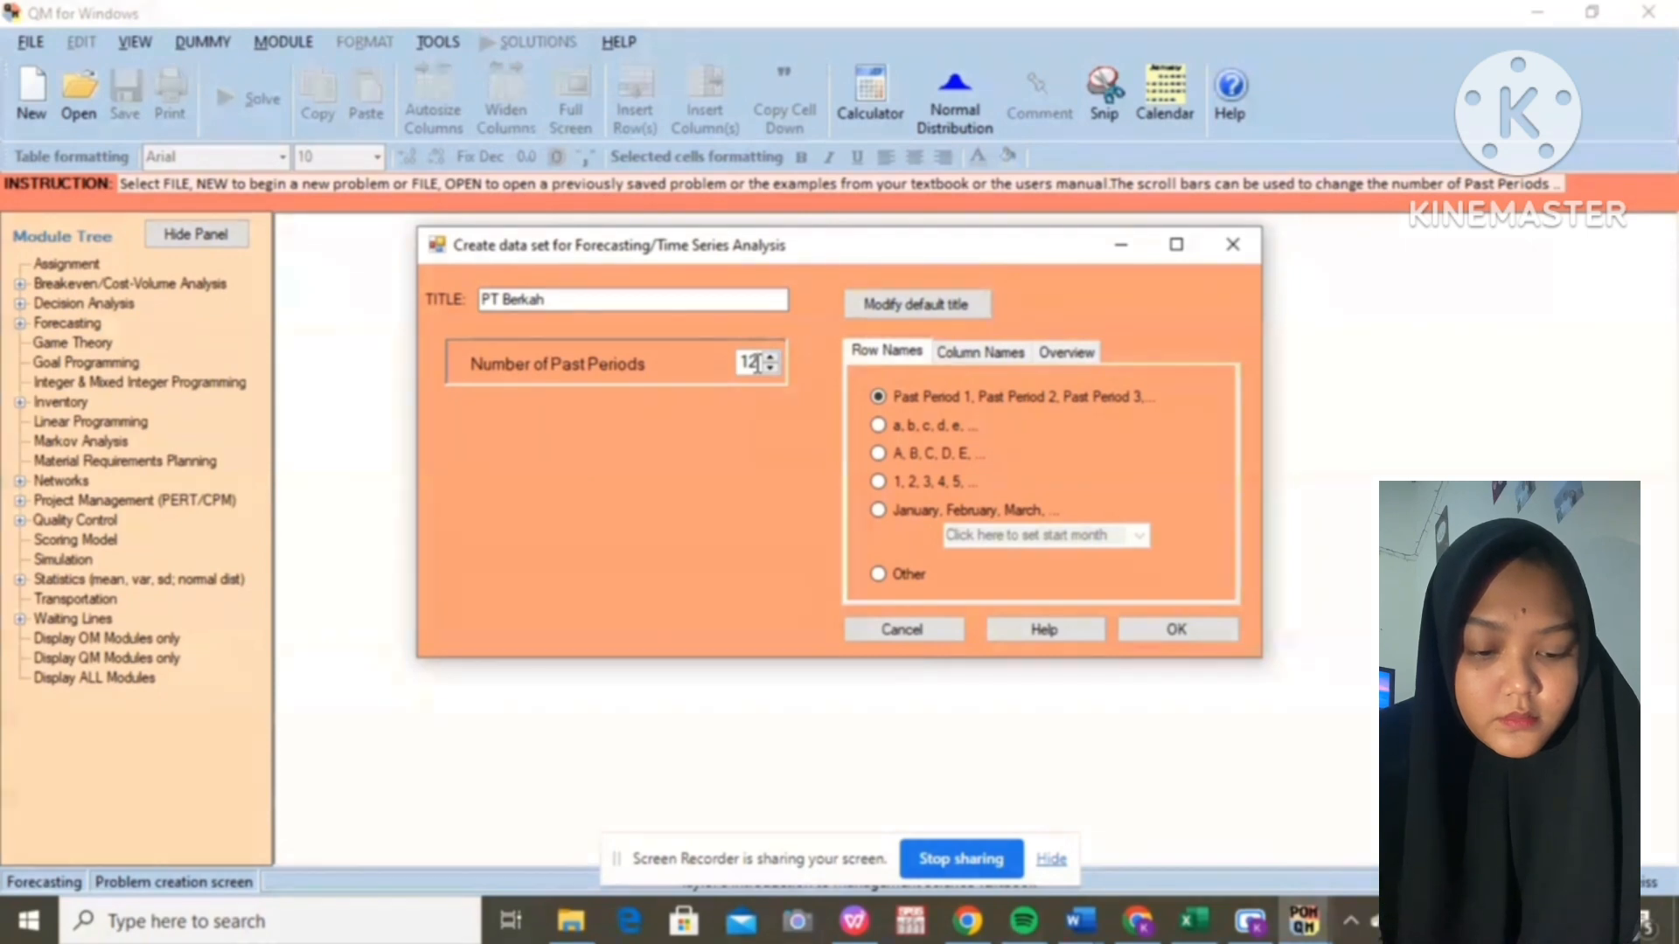
{"action": "left_click", "coordinate": [1177, 626]}
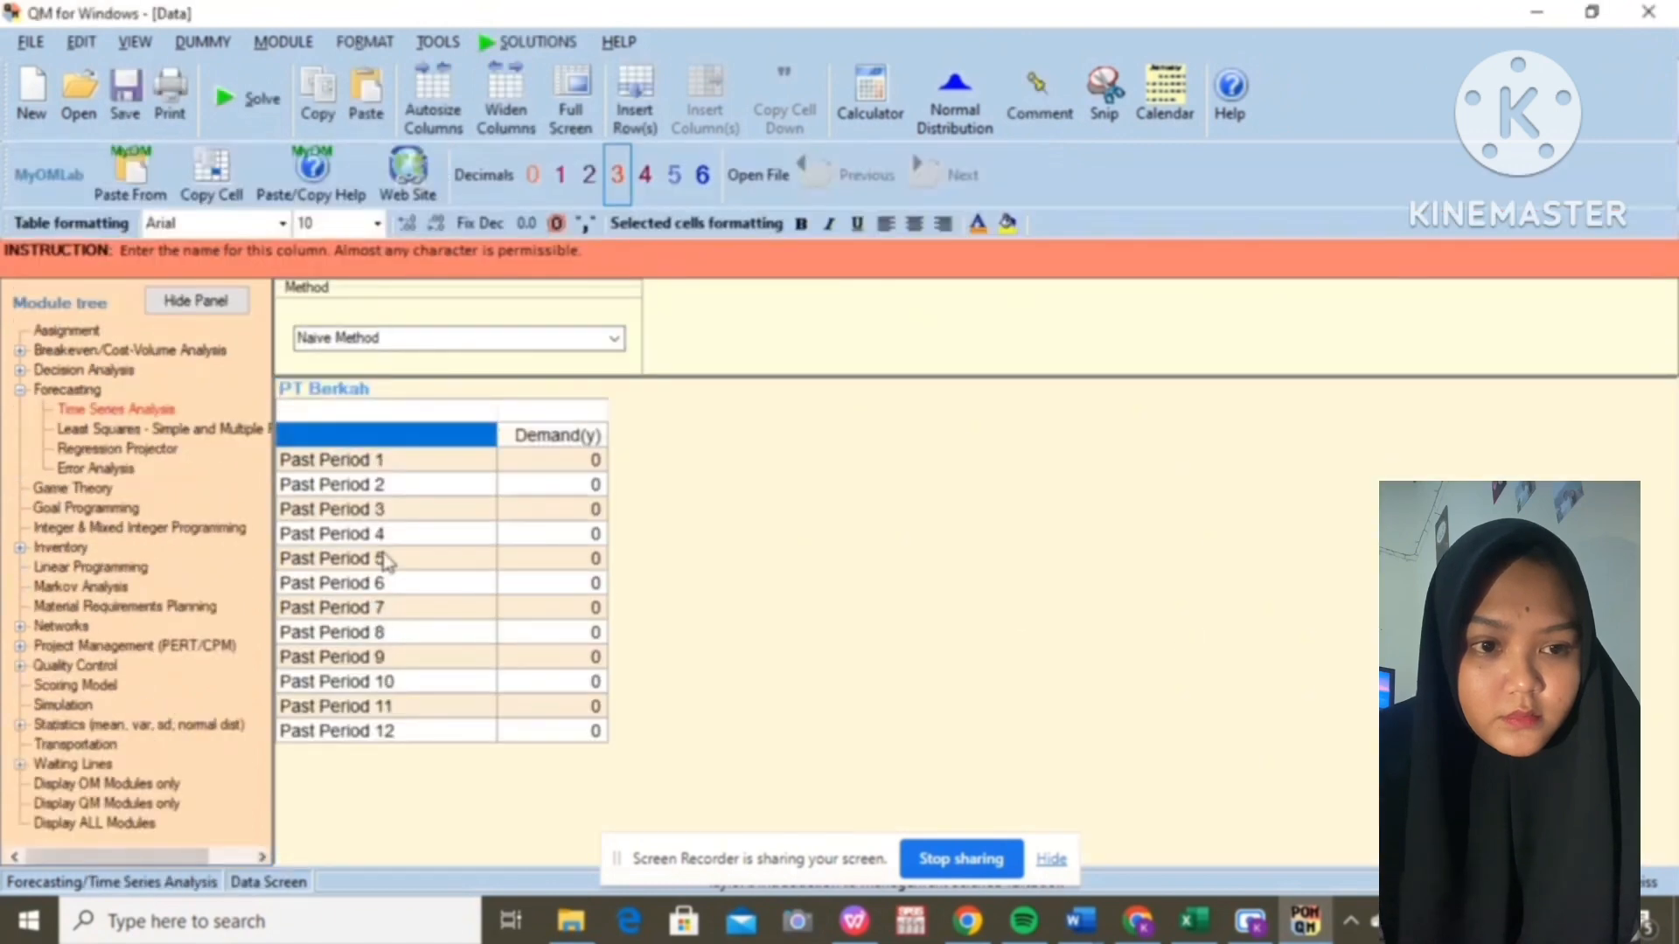
Step: Rename the first three past periods in the data table as JAN, FEB and MAR
{"action": "left_click", "coordinate": [429, 466]}
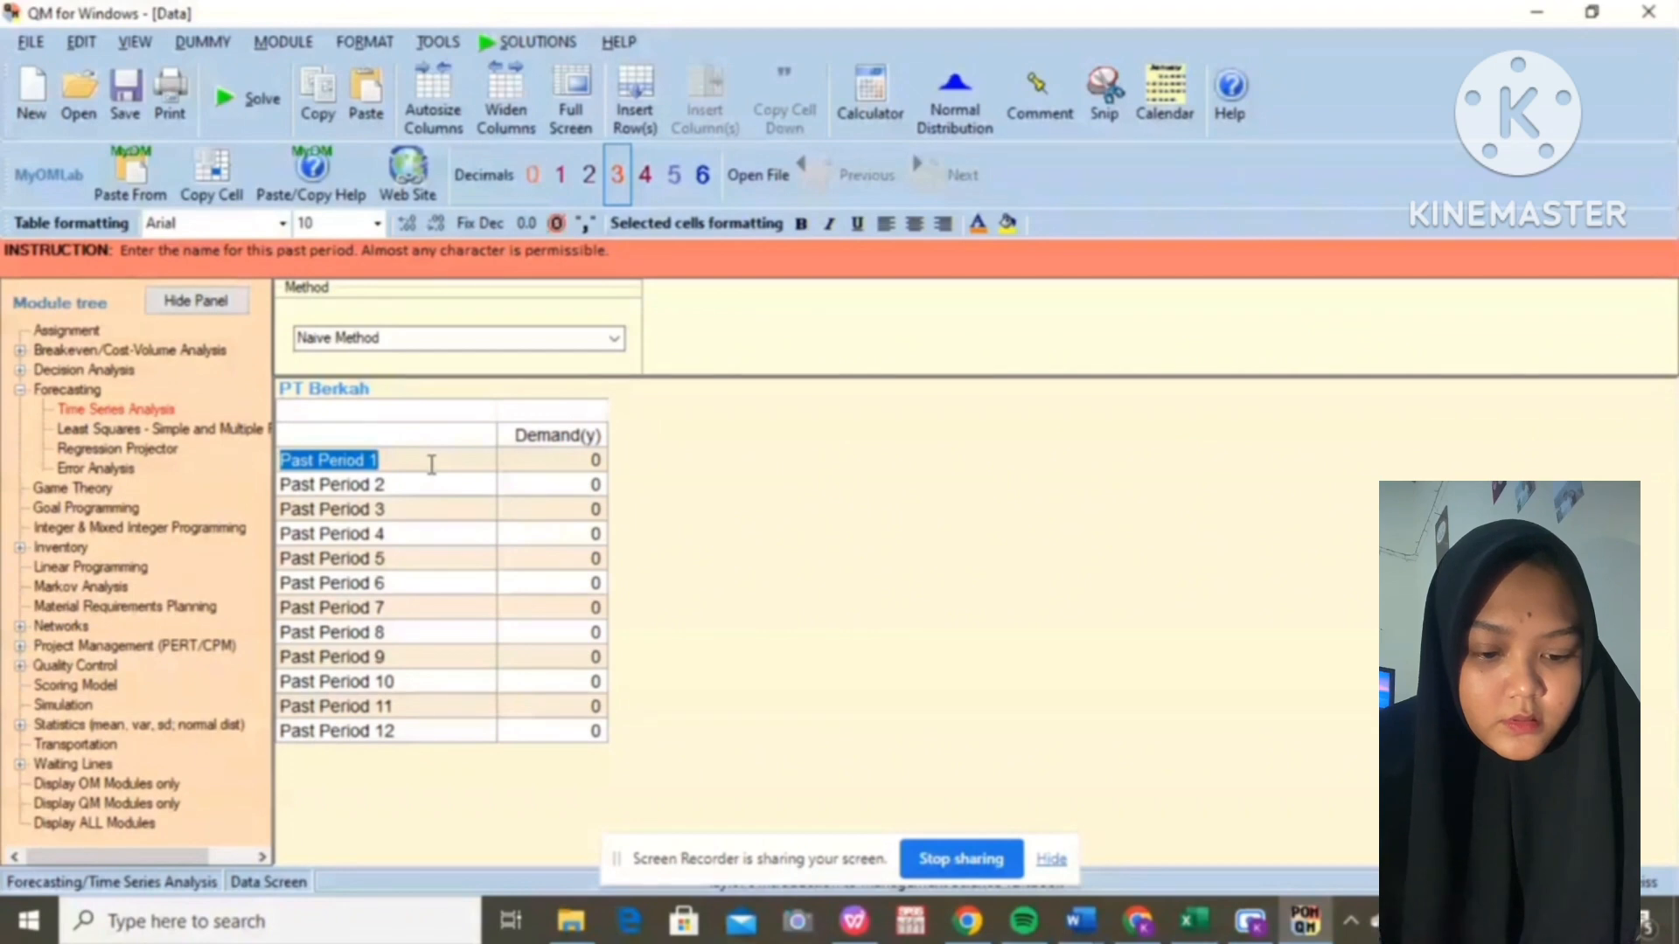
{"action": "key", "text": "BackSpace"}
{"action": "type", "text": "J"}
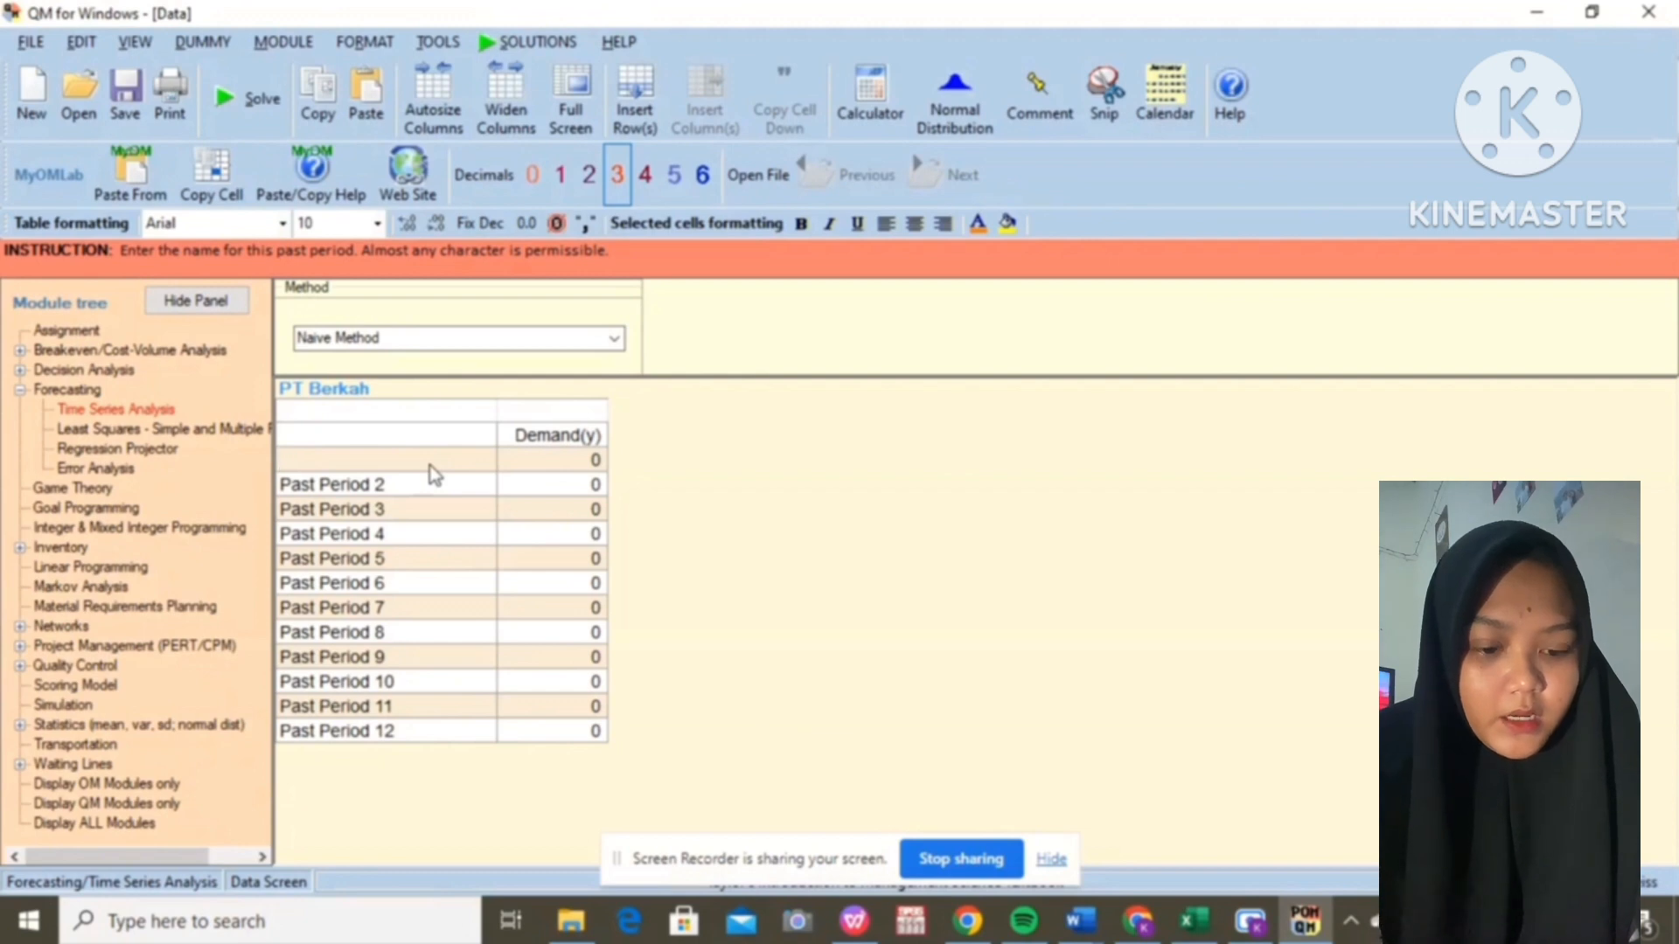
{"action": "type", "text": "JAN"}
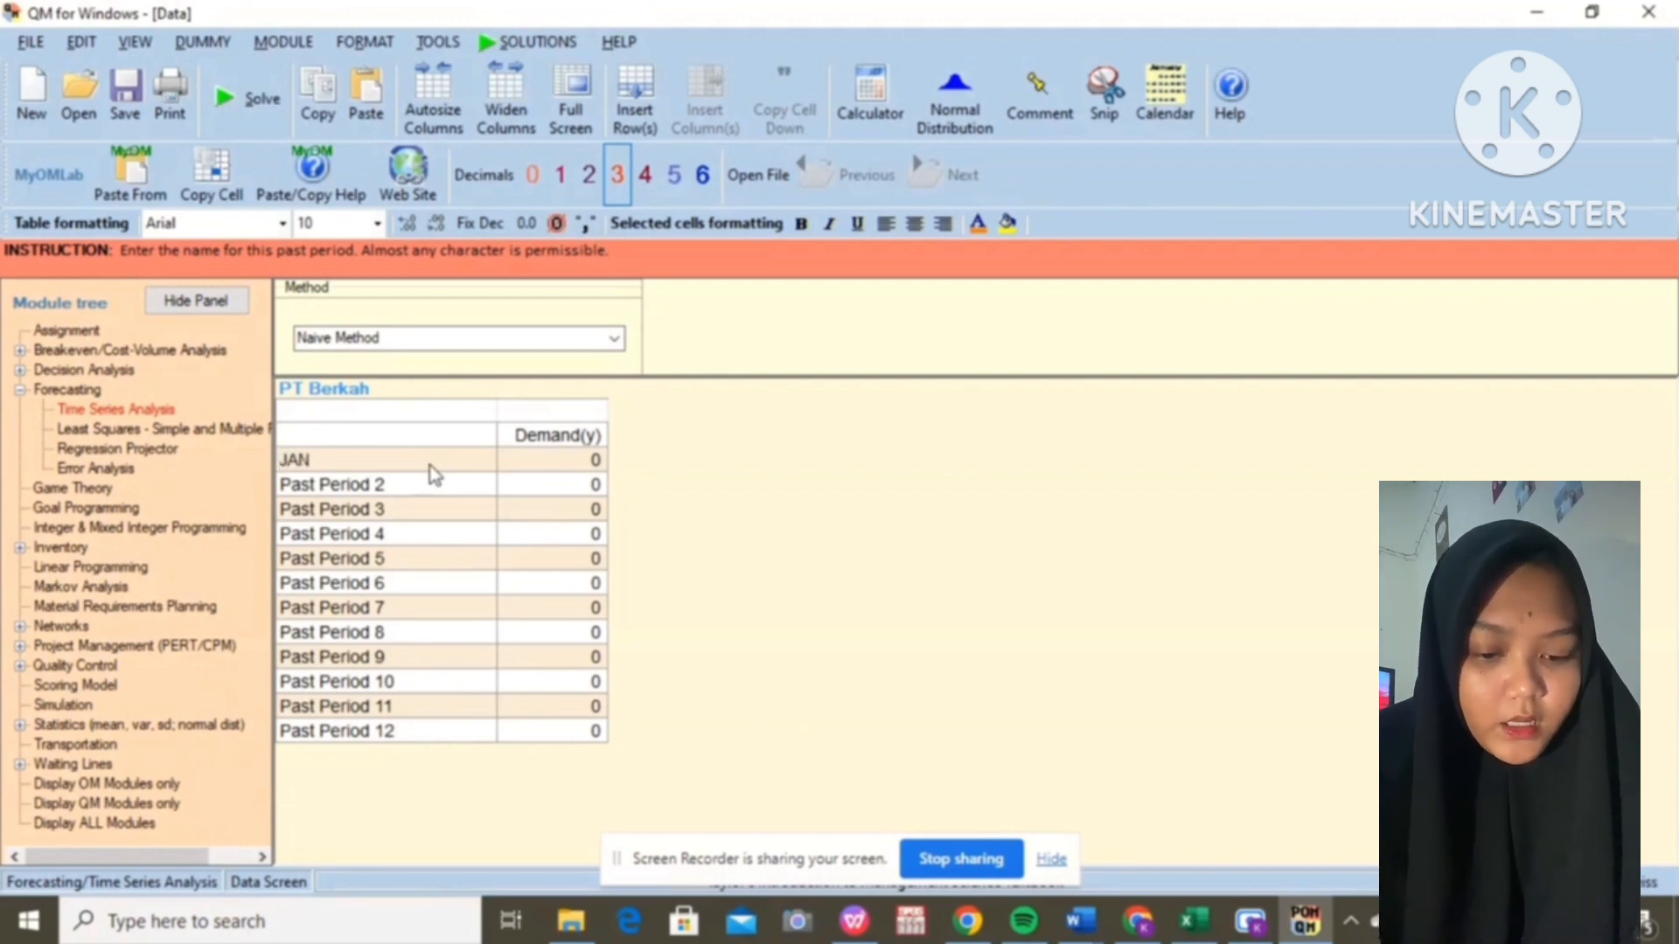
{"action": "left_click", "coordinate": [410, 490]}
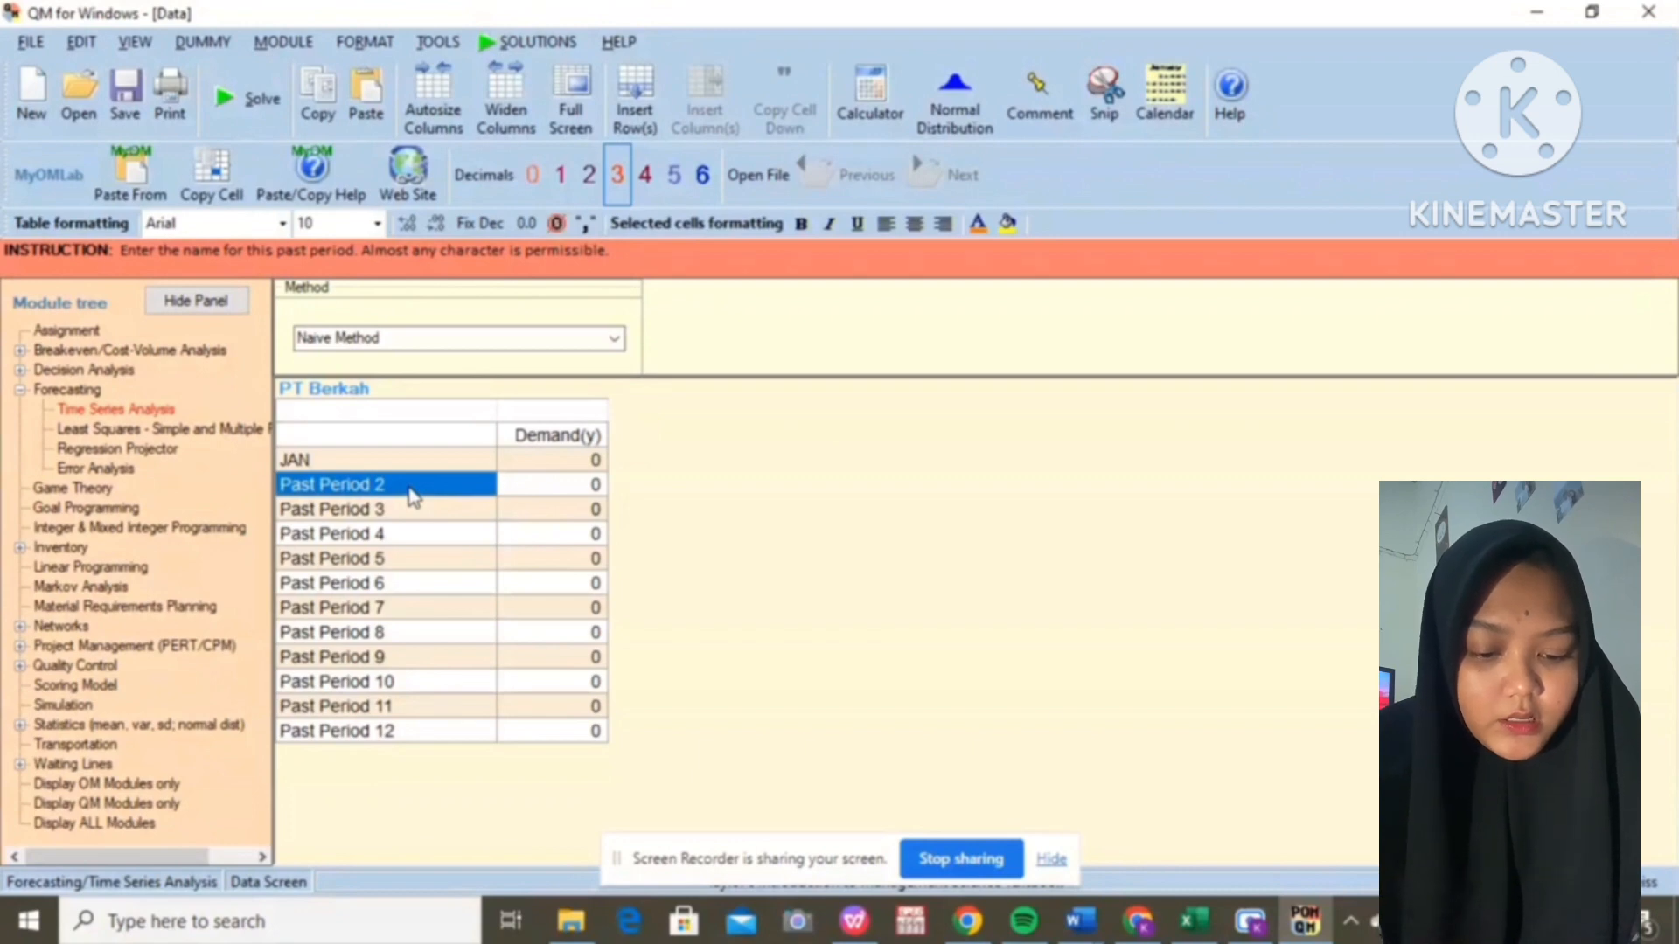
{"action": "left_click", "coordinate": [410, 486]}
{"action": "key", "text": "BackSpace"}
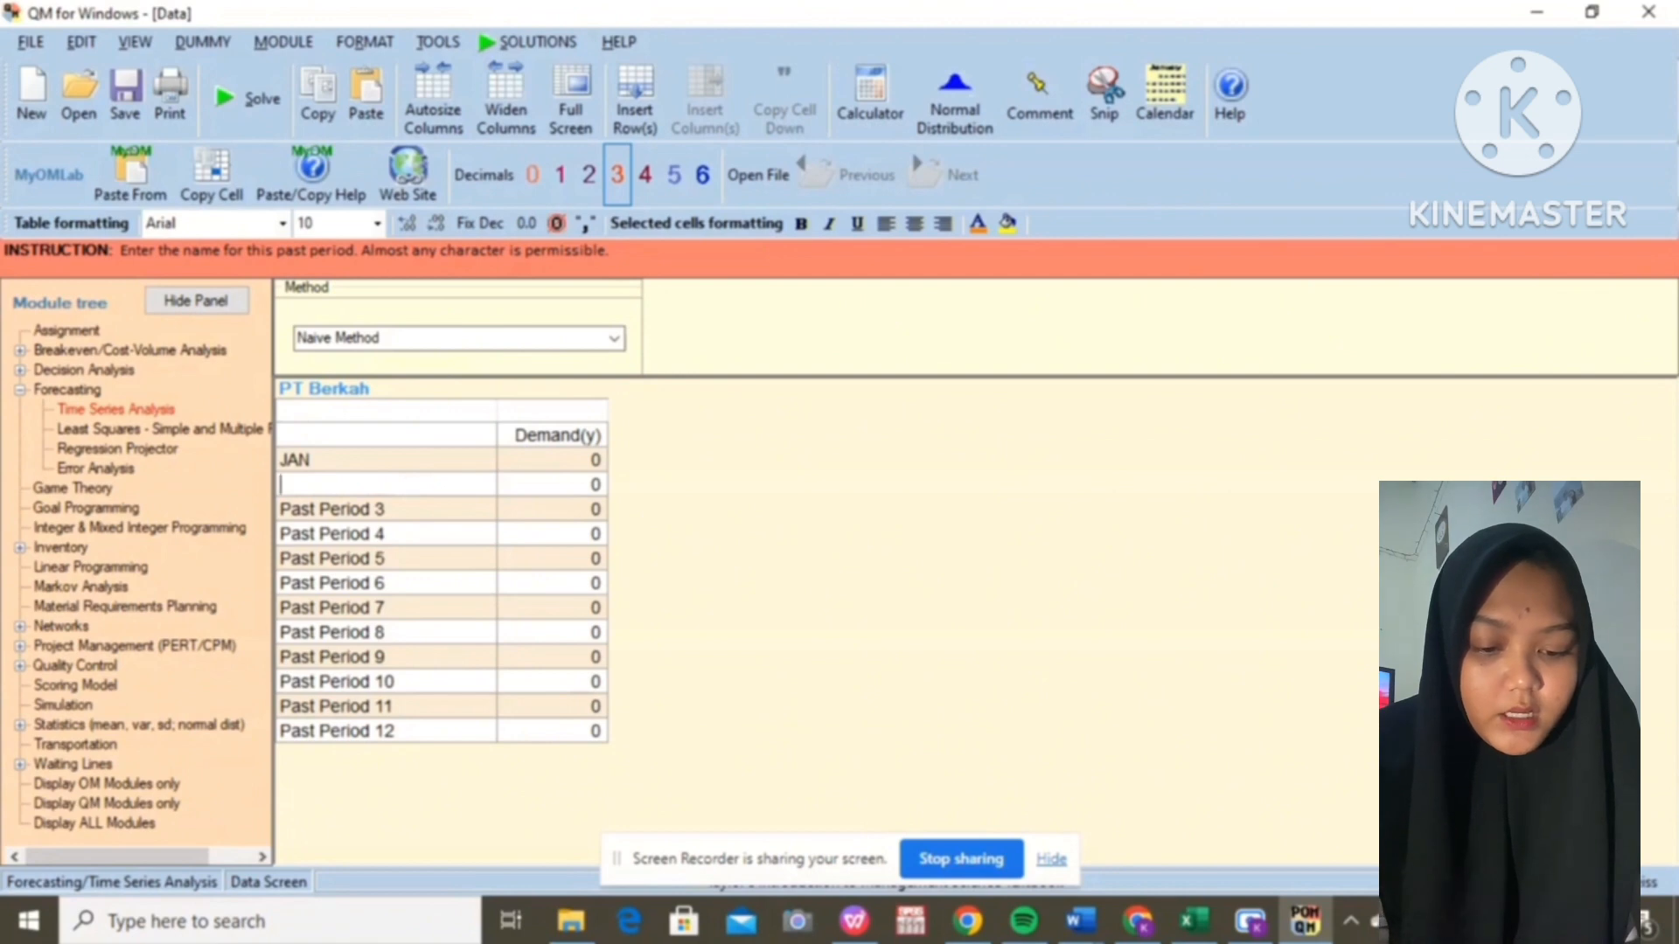
{"action": "type", "text": "FEB"}
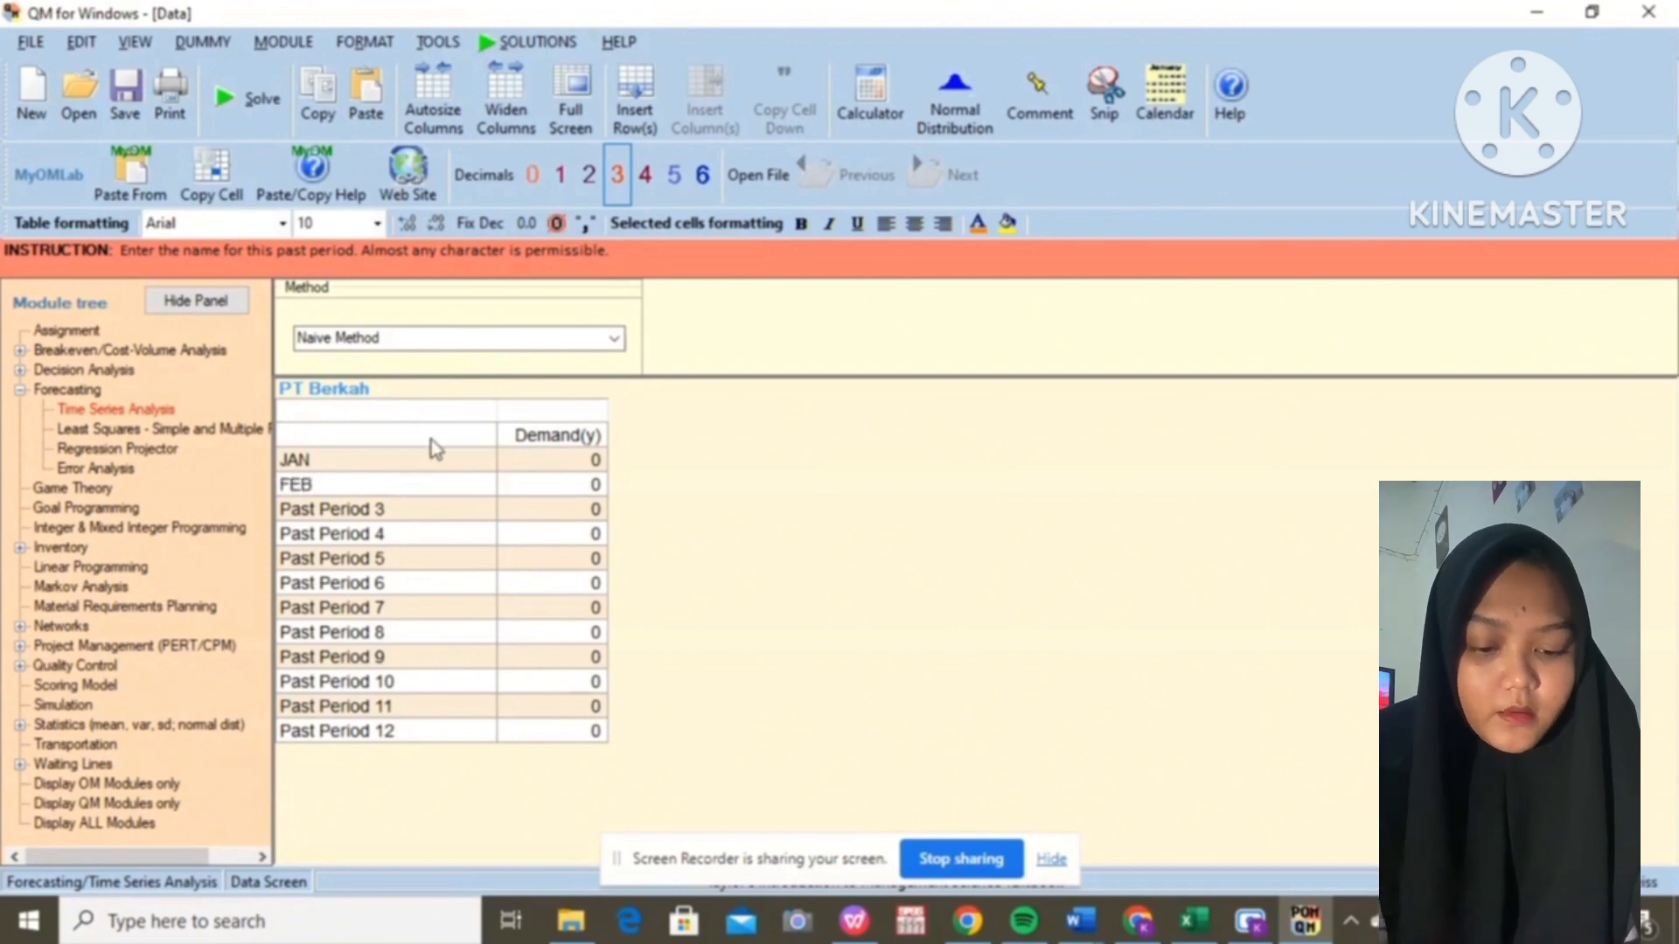
{"action": "left_click", "coordinate": [391, 510]}
{"action": "left_click", "coordinate": [391, 511]}
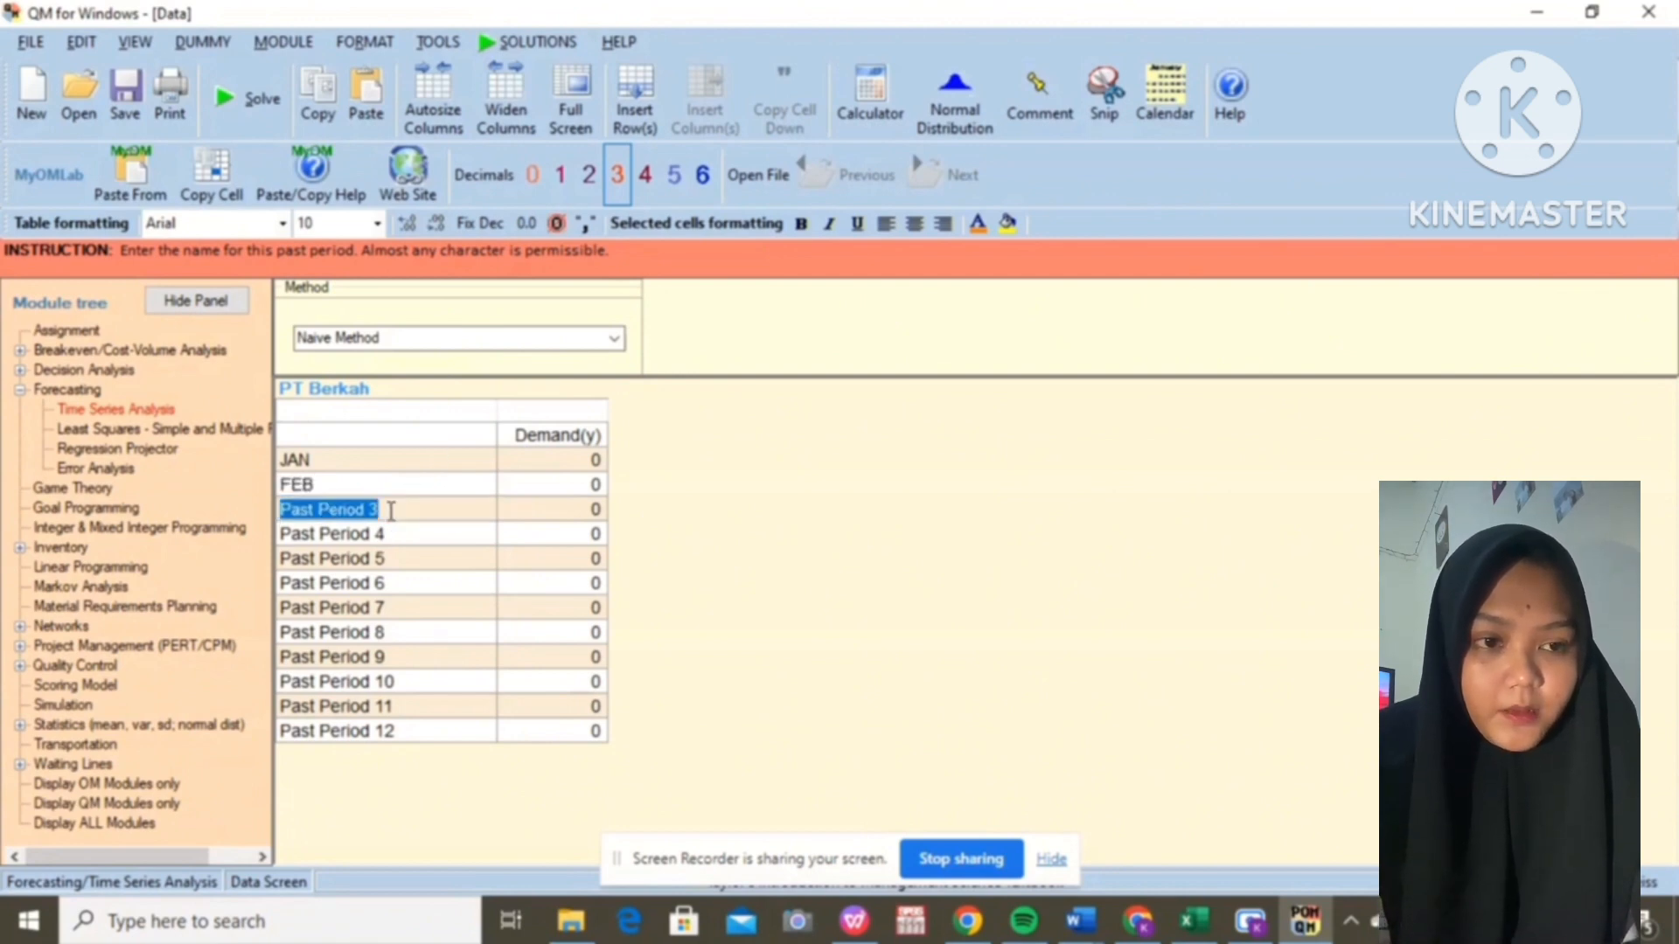
{"action": "key", "text": "BackSpace"}
{"action": "type", "text": "MAR"}
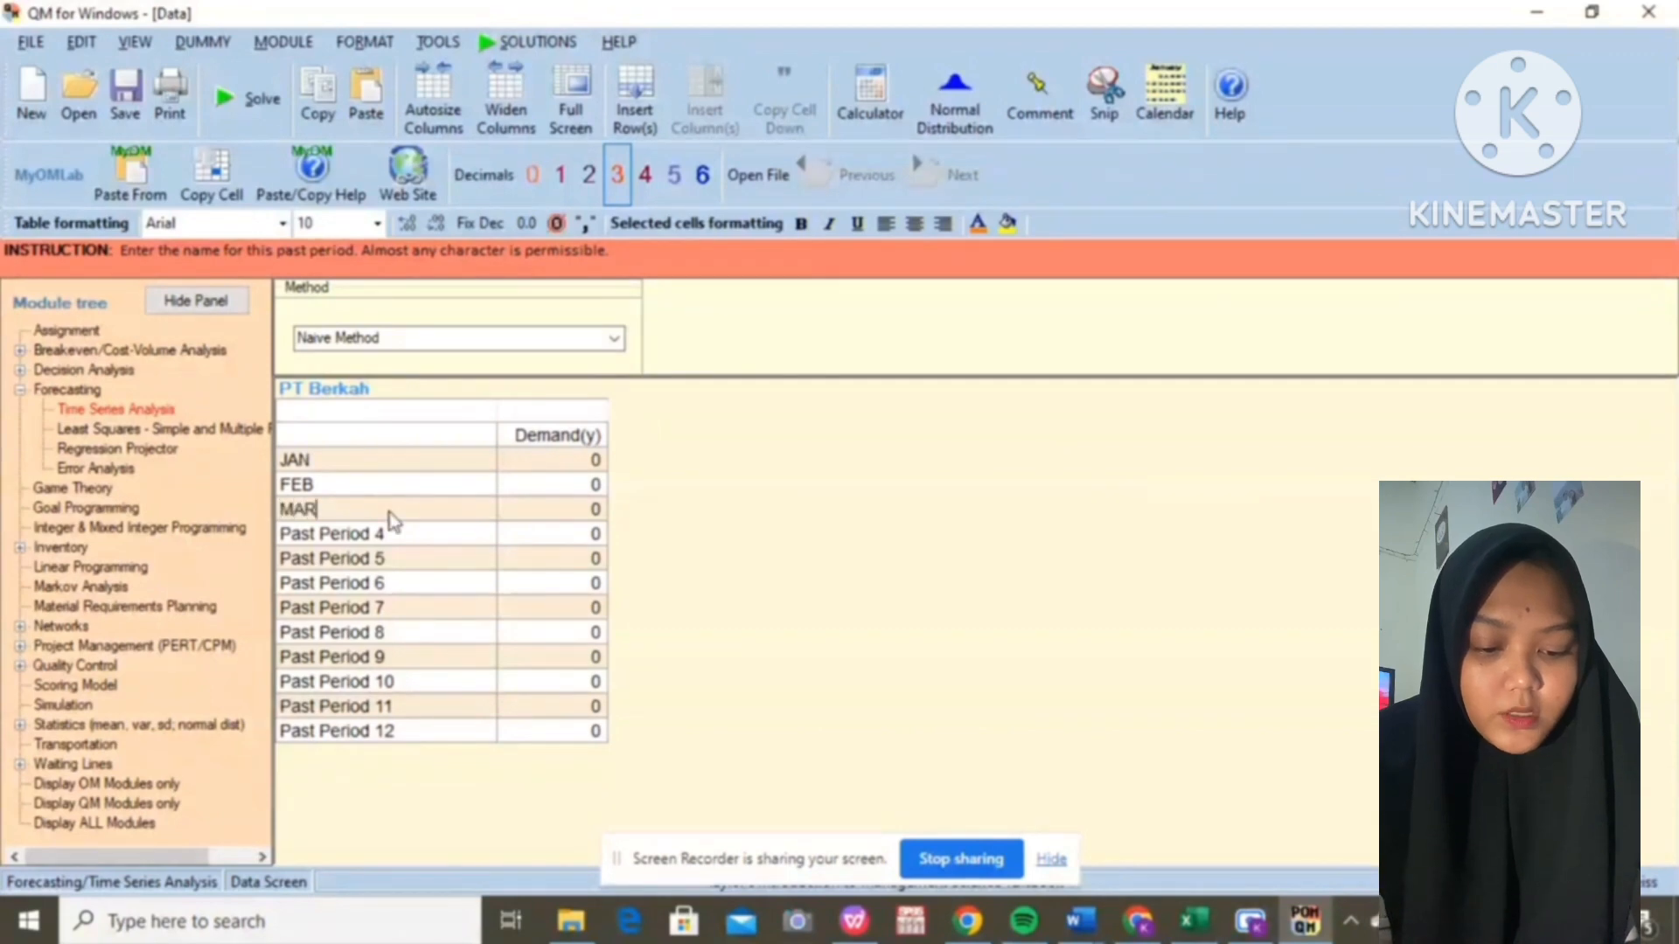
Step: Rename Past Period 4, 5 and 6 as APR, MEI and JUN
{"action": "left_click", "coordinate": [390, 531]}
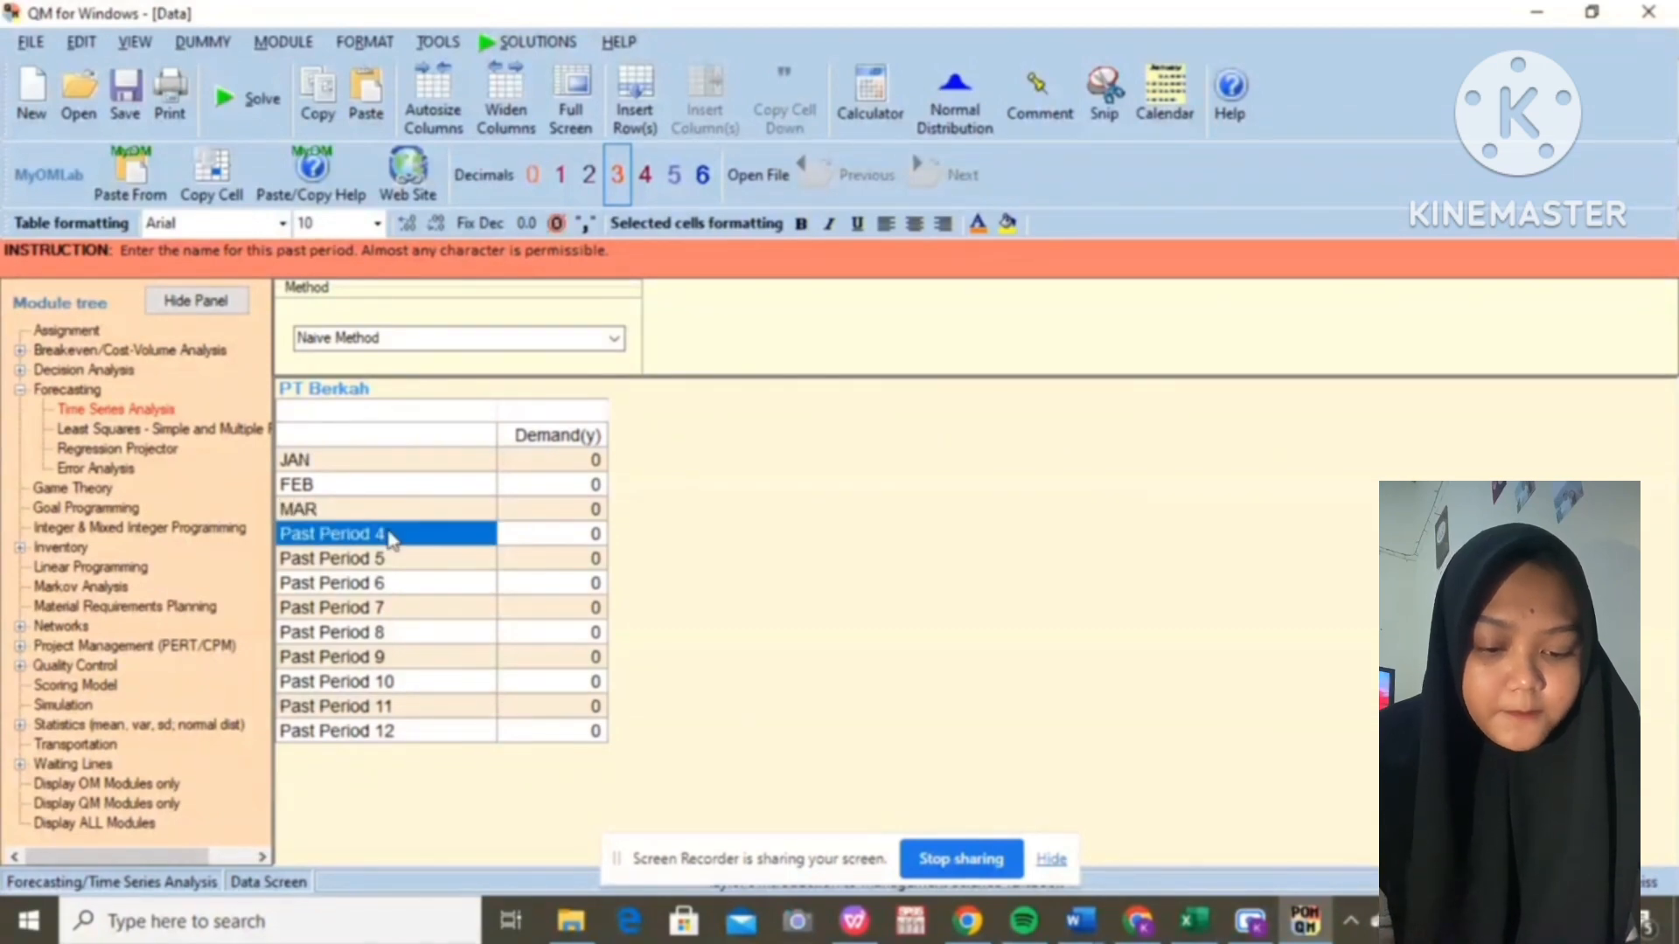
{"action": "left_click", "coordinate": [390, 532]}
{"action": "key", "text": "BackSpace"}
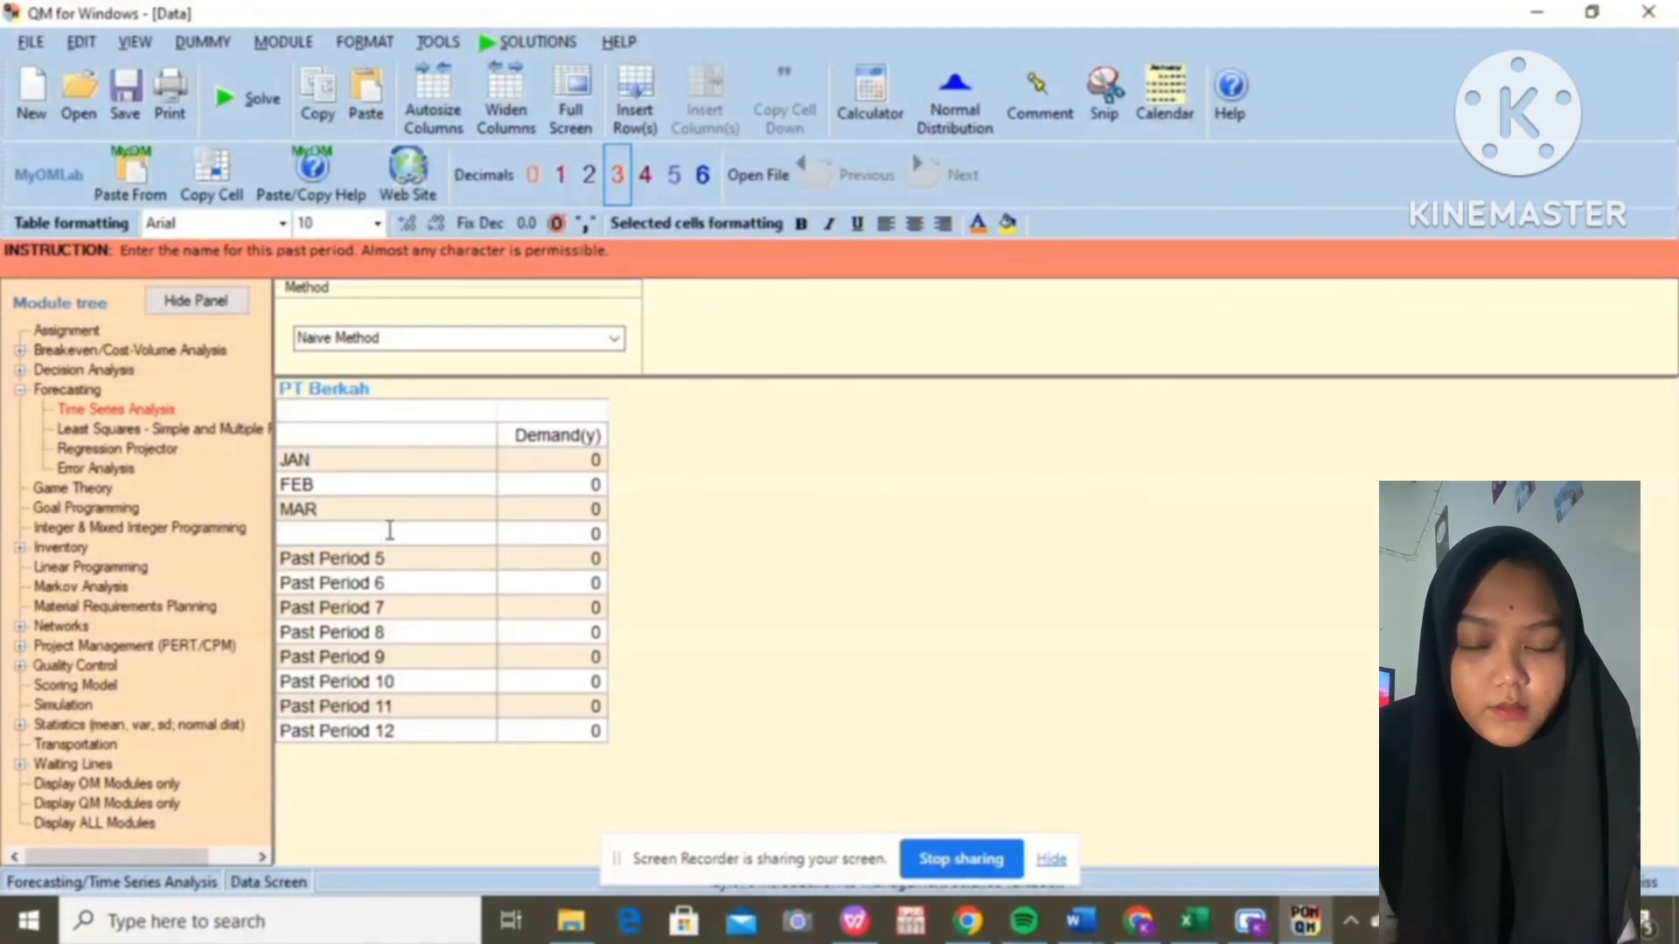
{"action": "type", "text": "APR"}
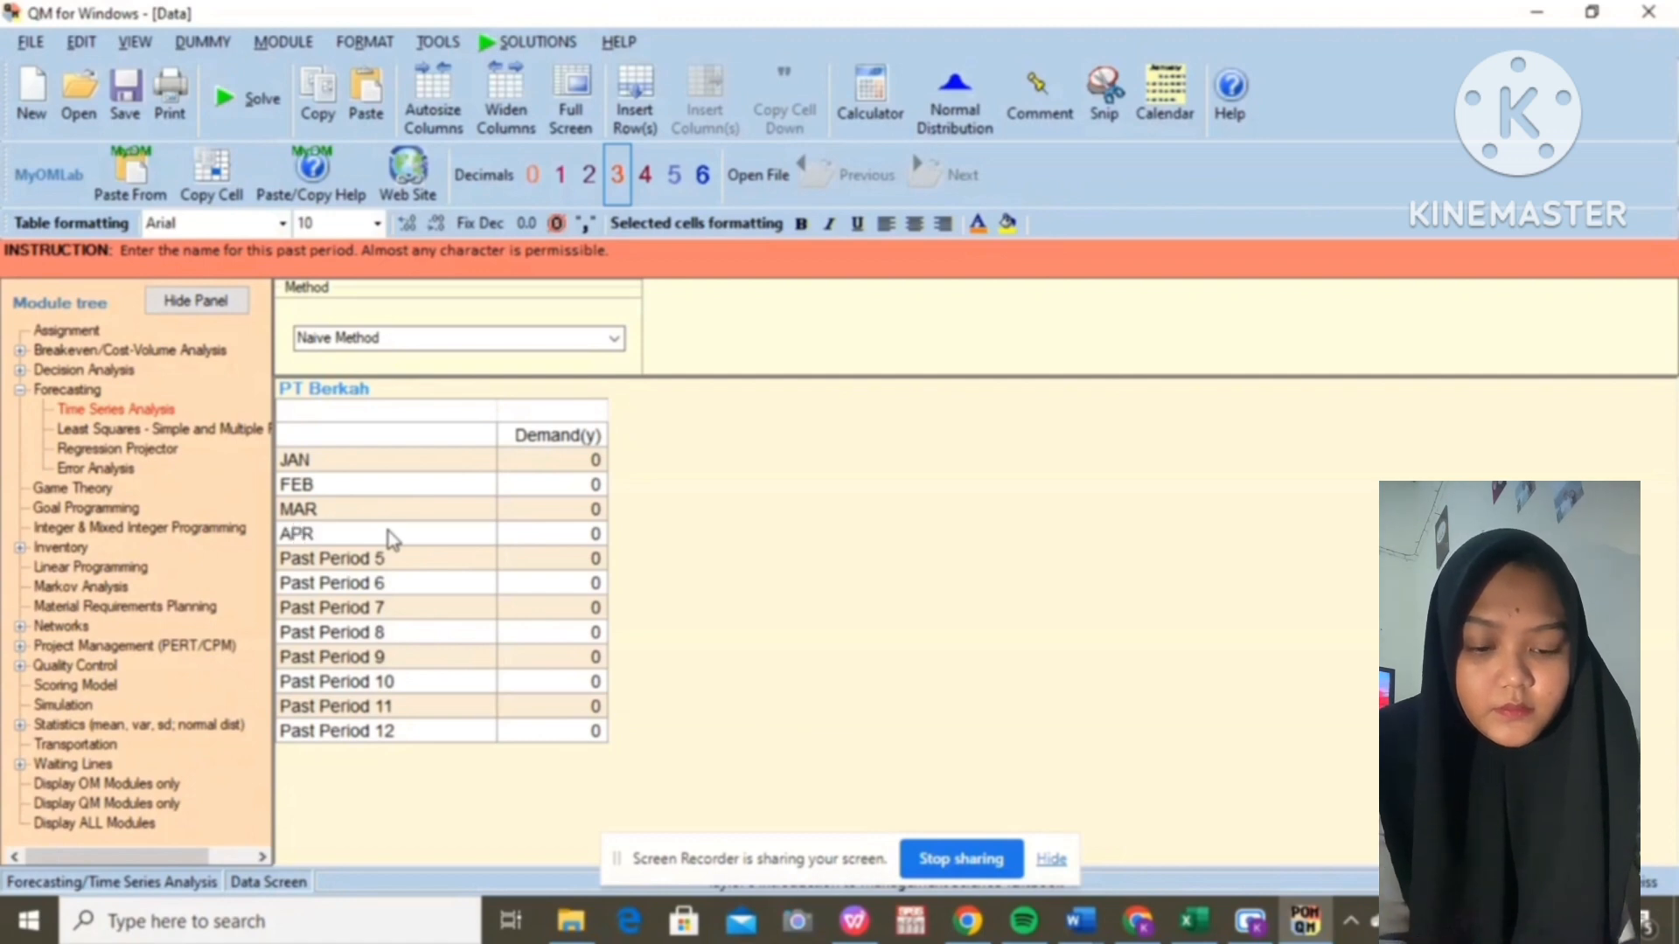
{"action": "left_click", "coordinate": [388, 562]}
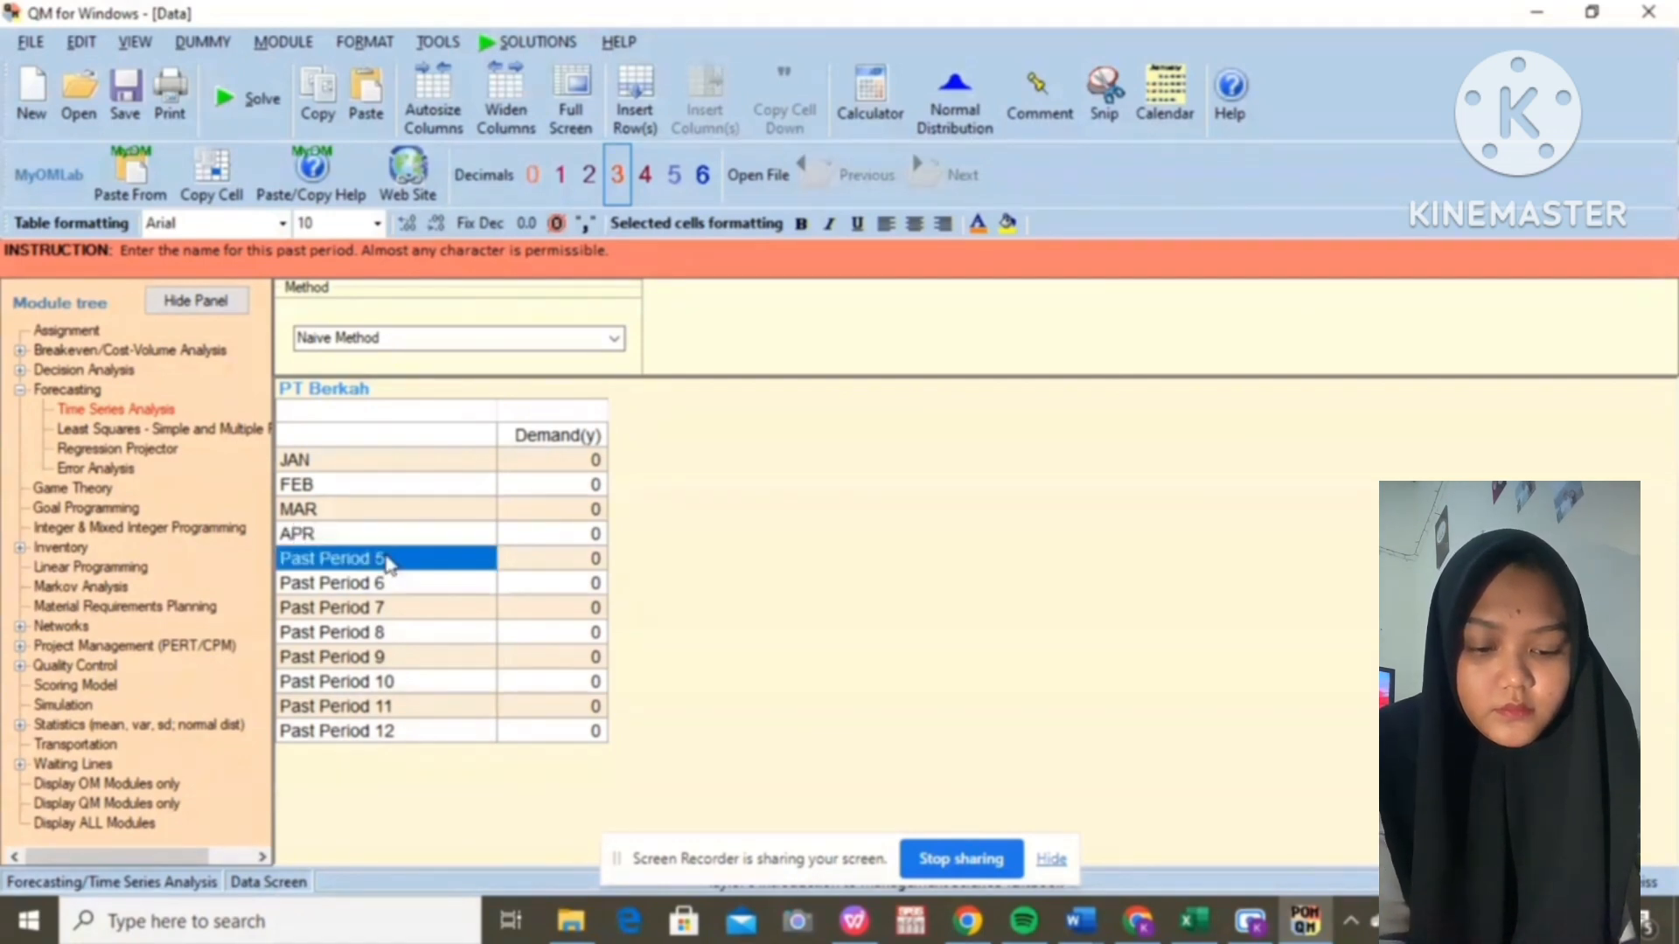
{"action": "left_click", "coordinate": [387, 561]}
{"action": "key", "text": "BackSpace"}
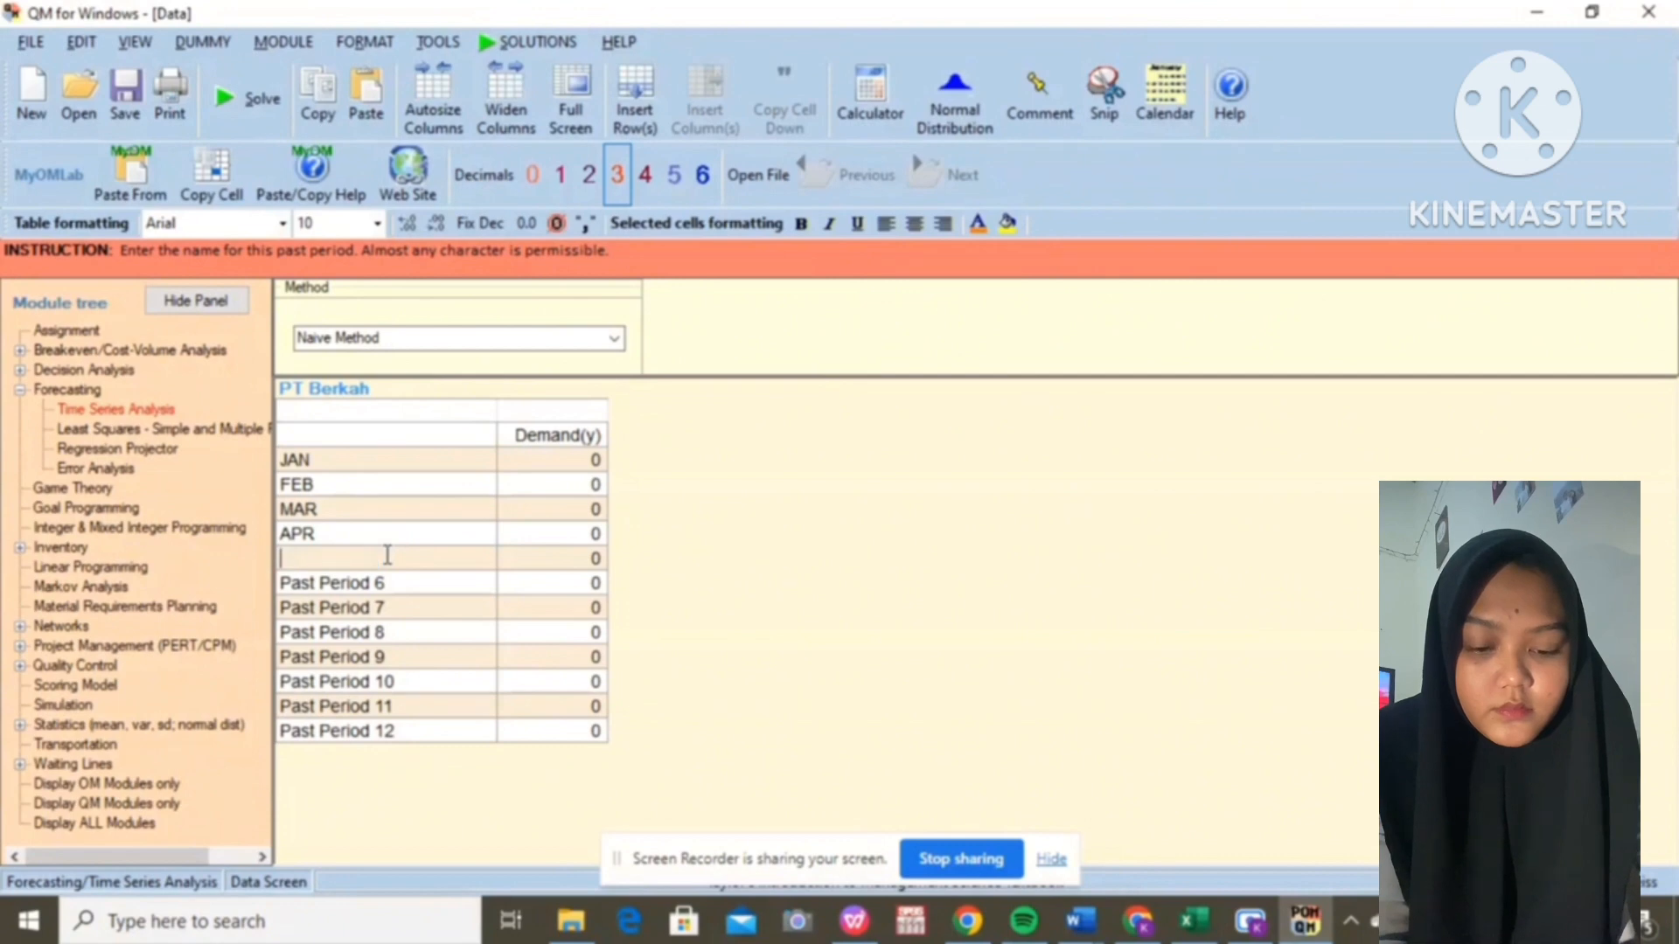
{"action": "type", "text": "MEI"}
{"action": "left_click", "coordinate": [397, 588]}
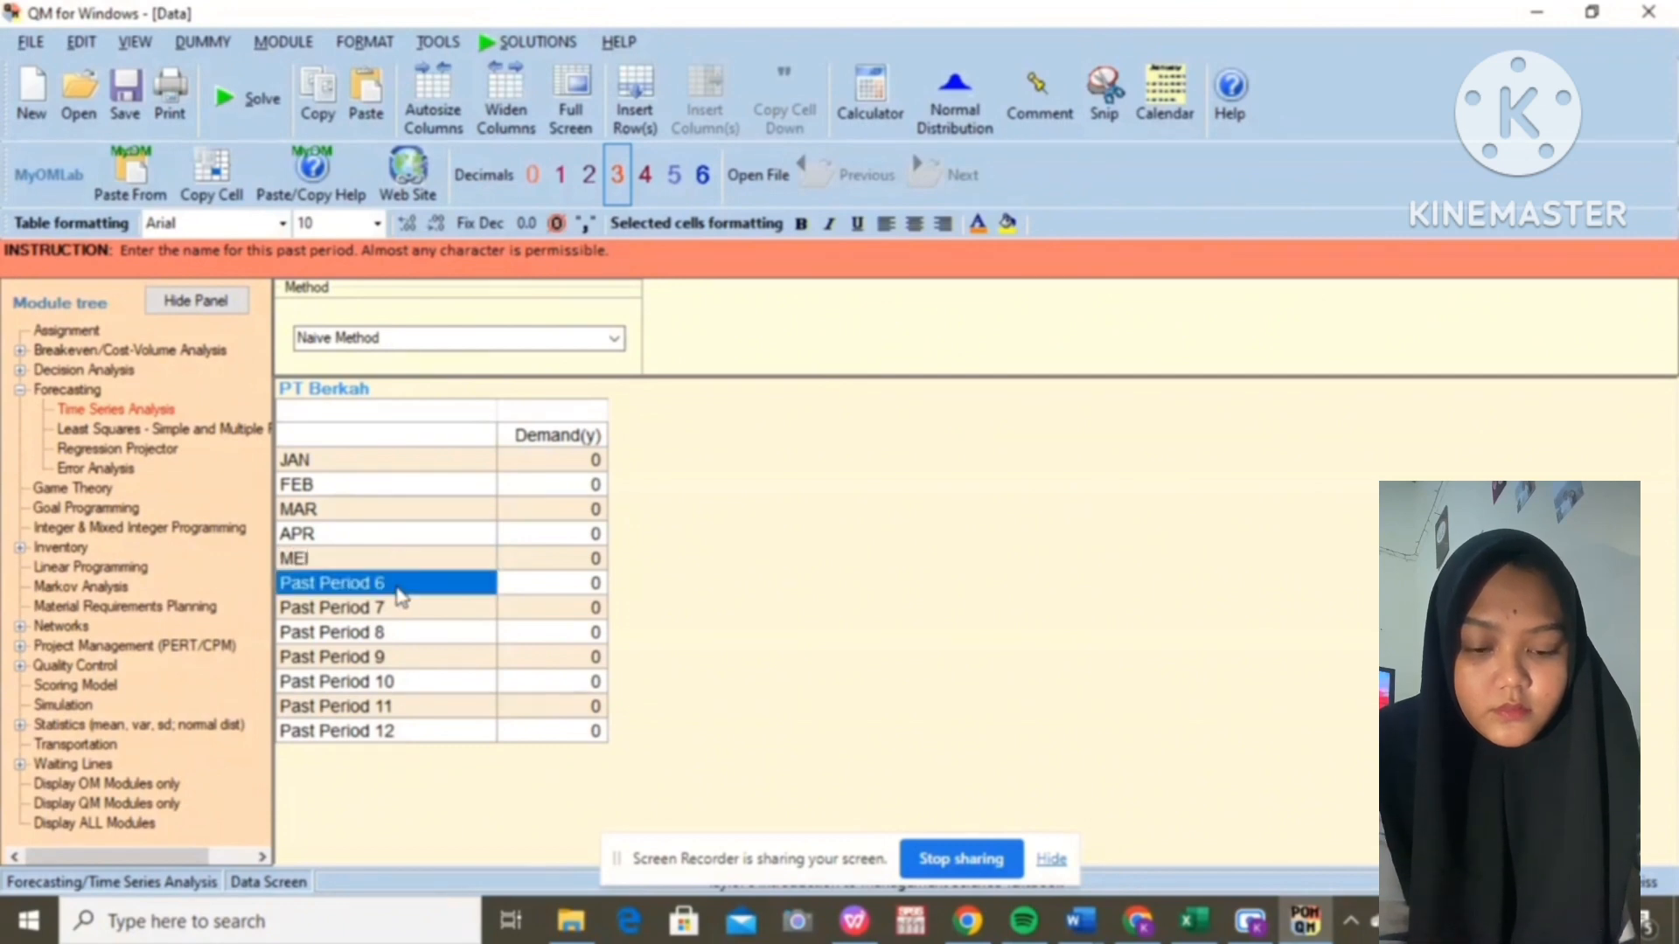
{"action": "left_click", "coordinate": [398, 586]}
{"action": "key", "text": "BackSpace"}
{"action": "type", "text": "JUN"}
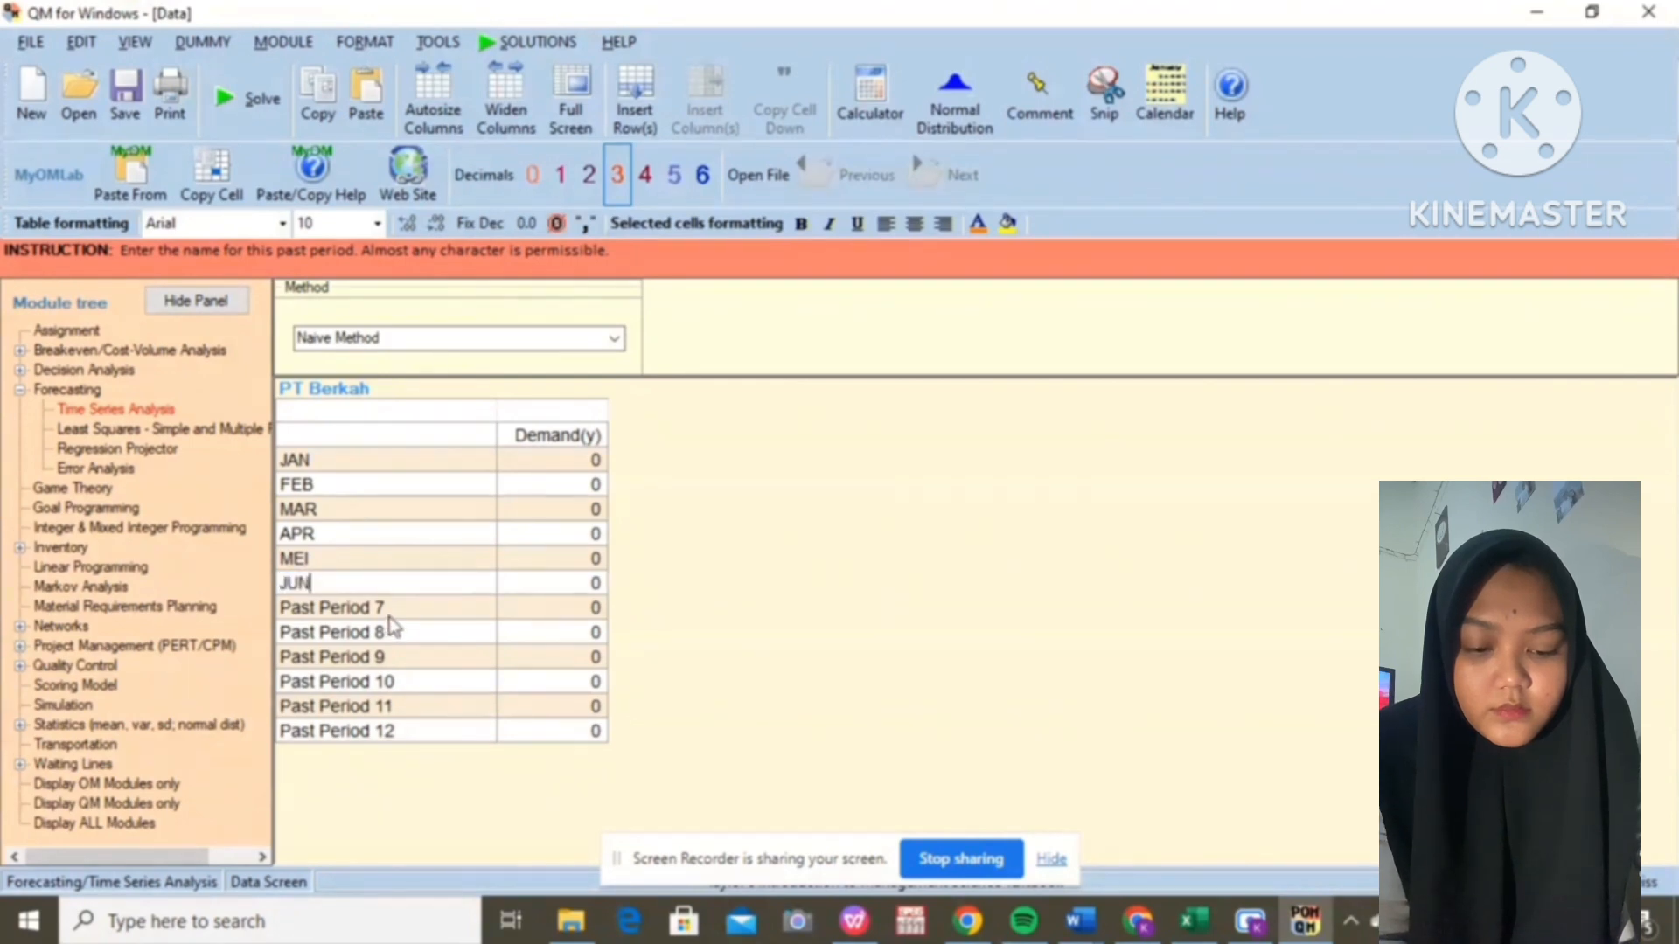
Step: Rename Past Period 7, 8 and 9 as JUL, AGS and SEP
{"action": "left_click", "coordinate": [392, 617]}
{"action": "left_click", "coordinate": [391, 614]}
{"action": "key", "text": "BackSpace"}
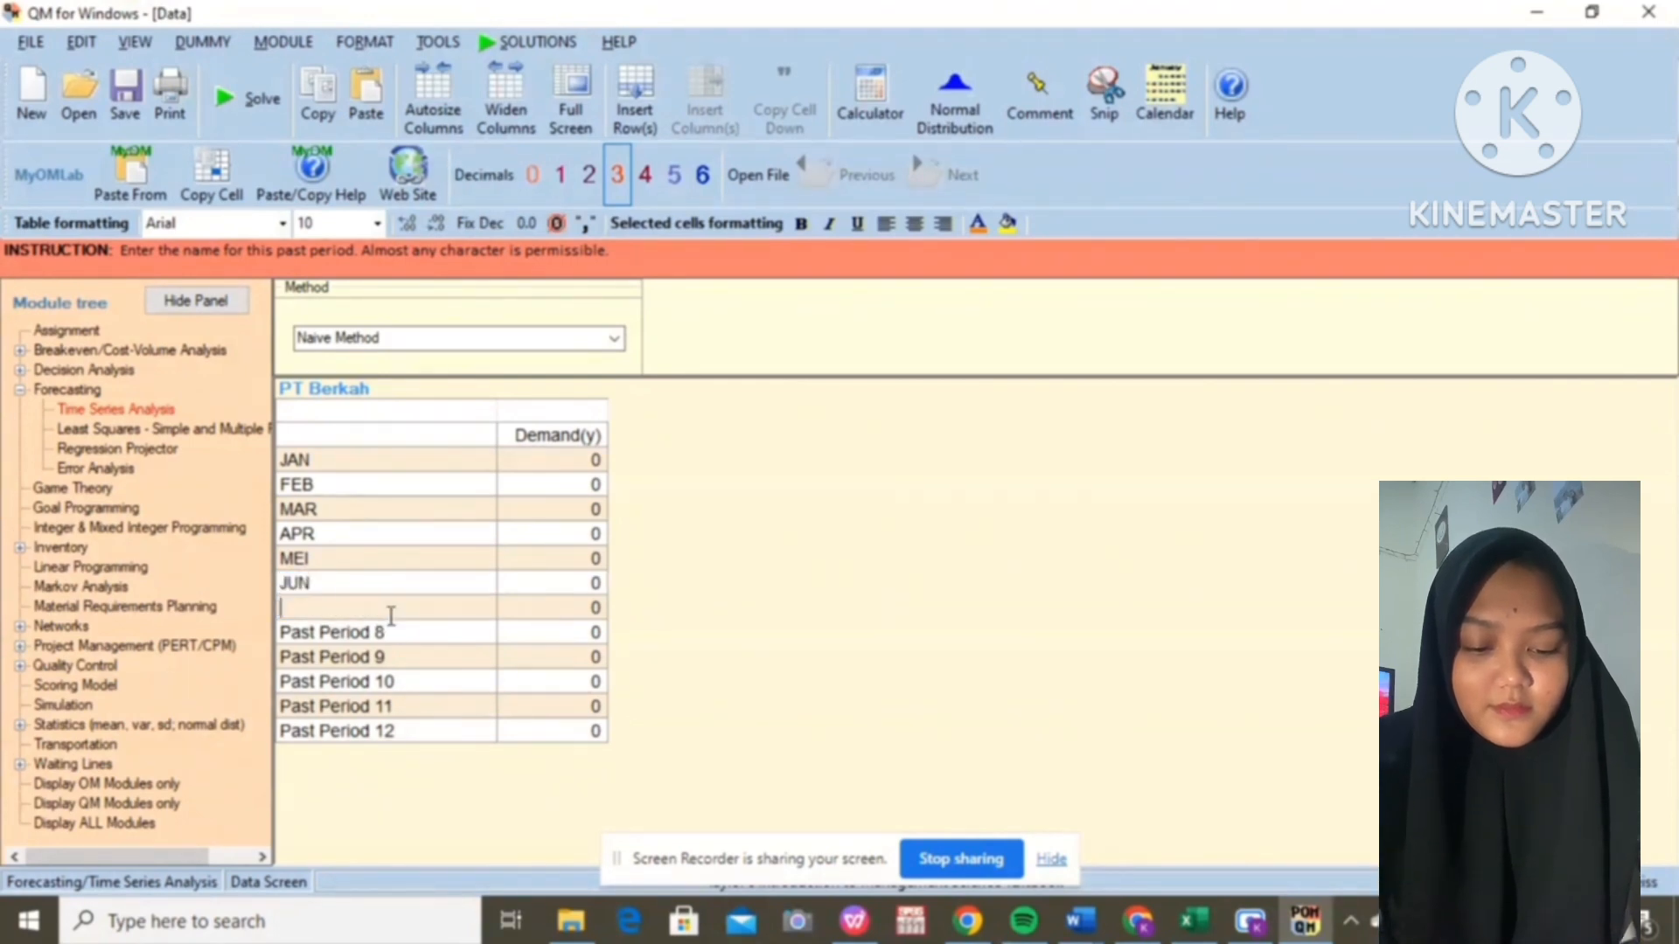
{"action": "type", "text": "JUL"}
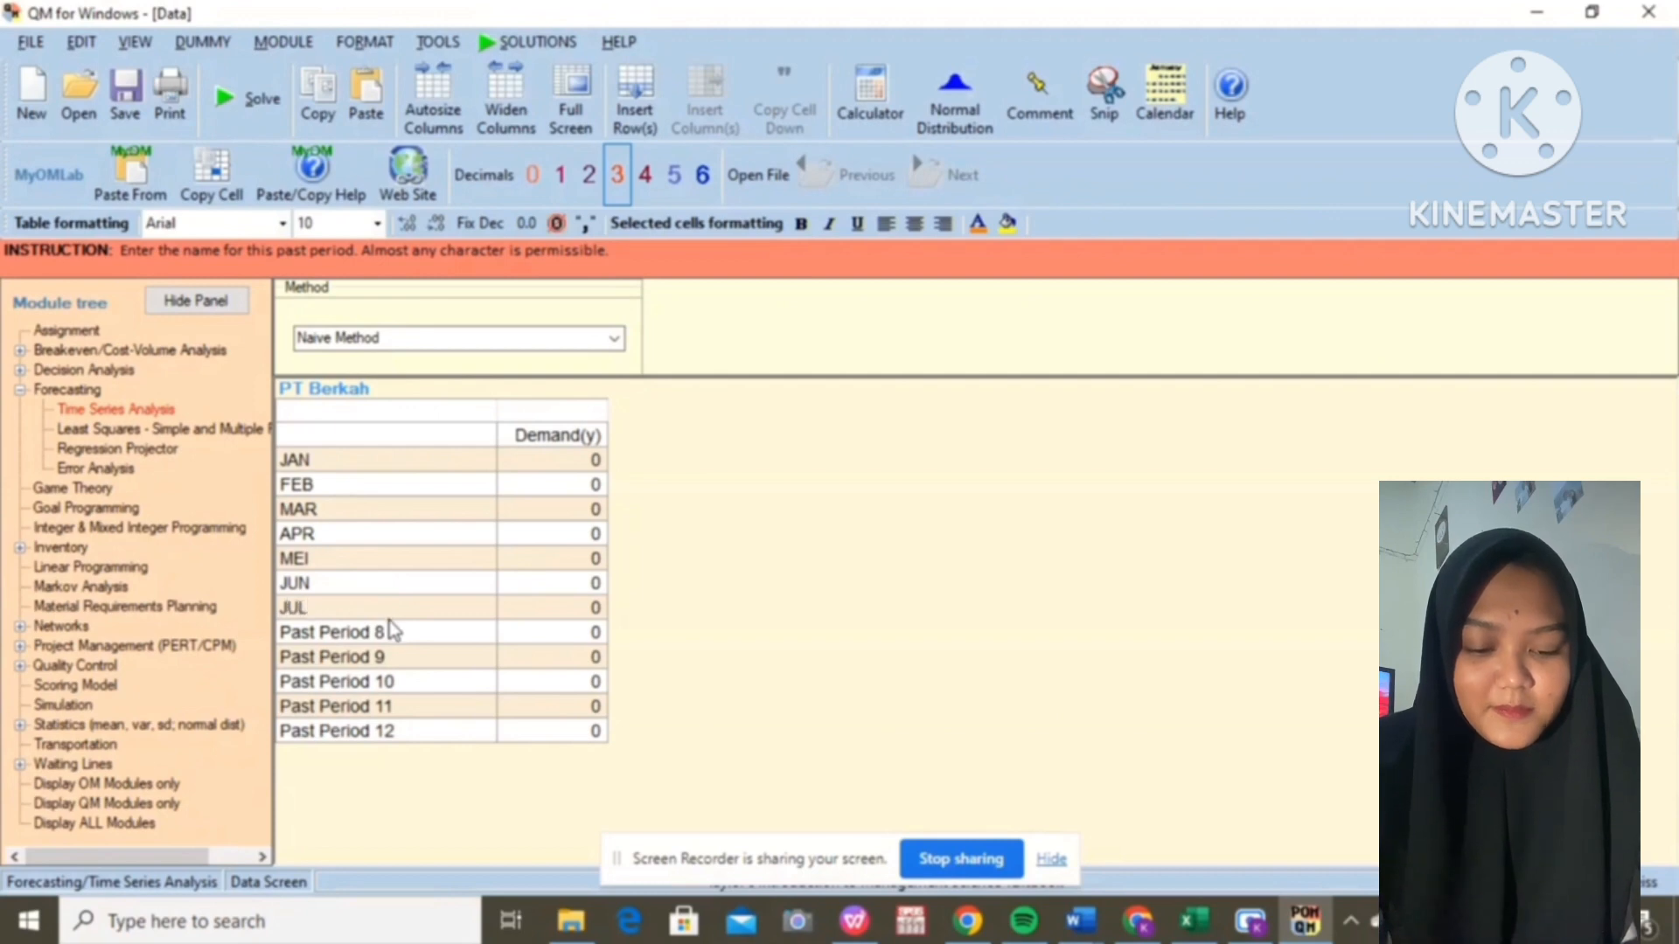
{"action": "left_click", "coordinate": [388, 641]}
{"action": "left_click", "coordinate": [388, 641]}
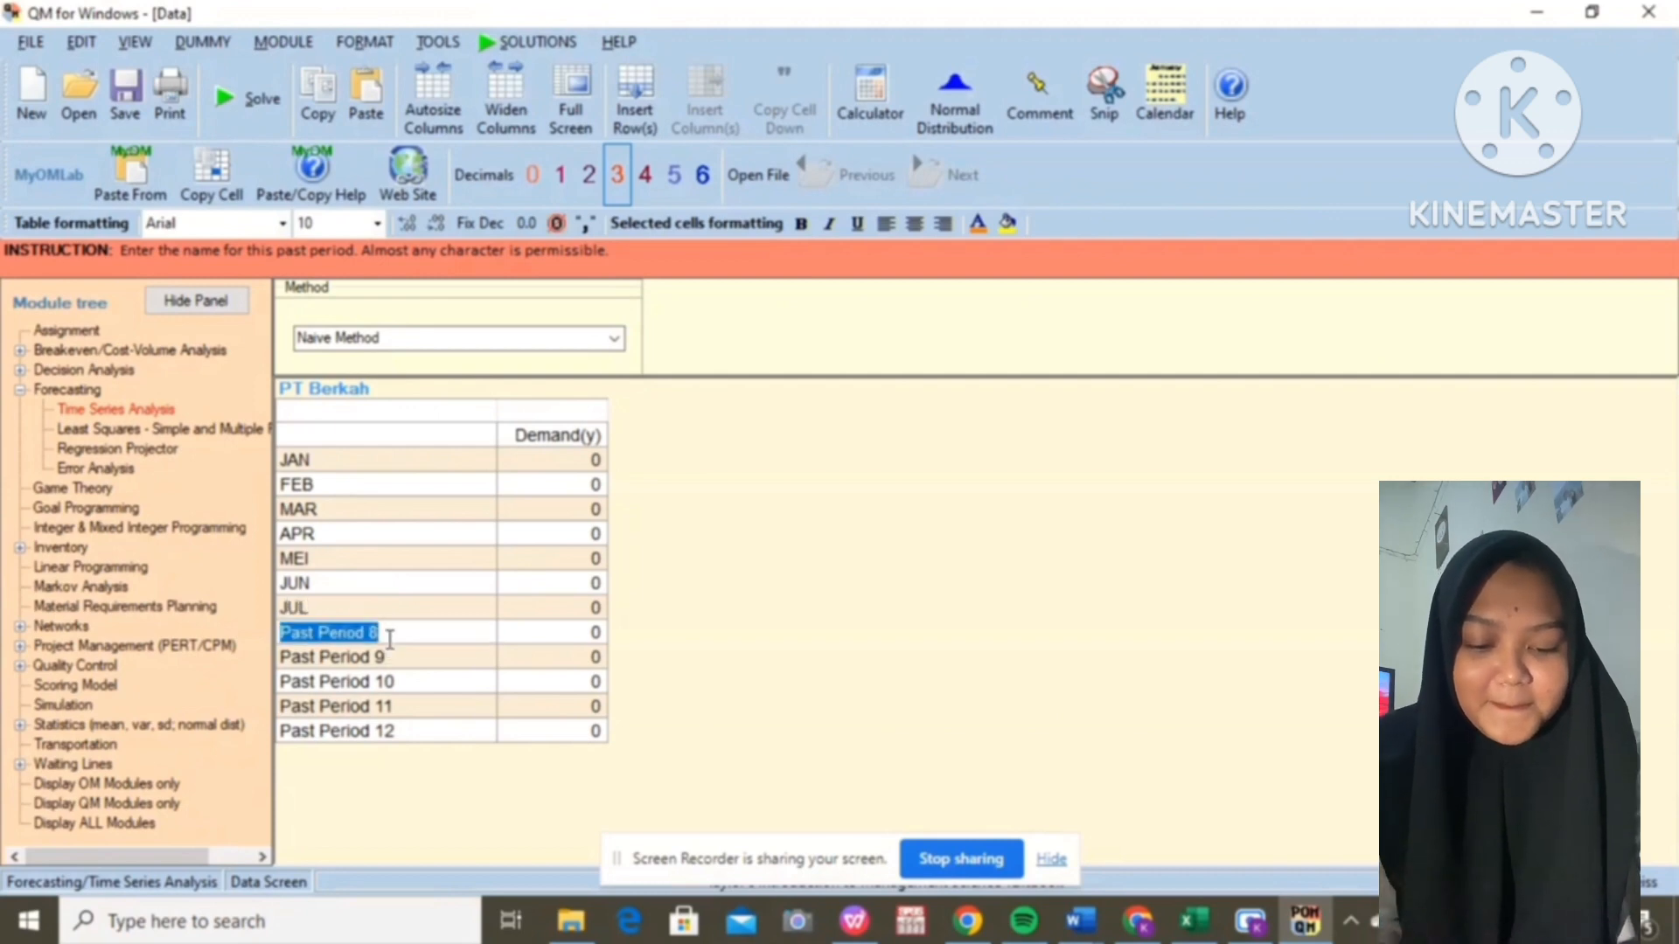
{"action": "key", "text": "BackSpace"}
{"action": "type", "text": "AGS"}
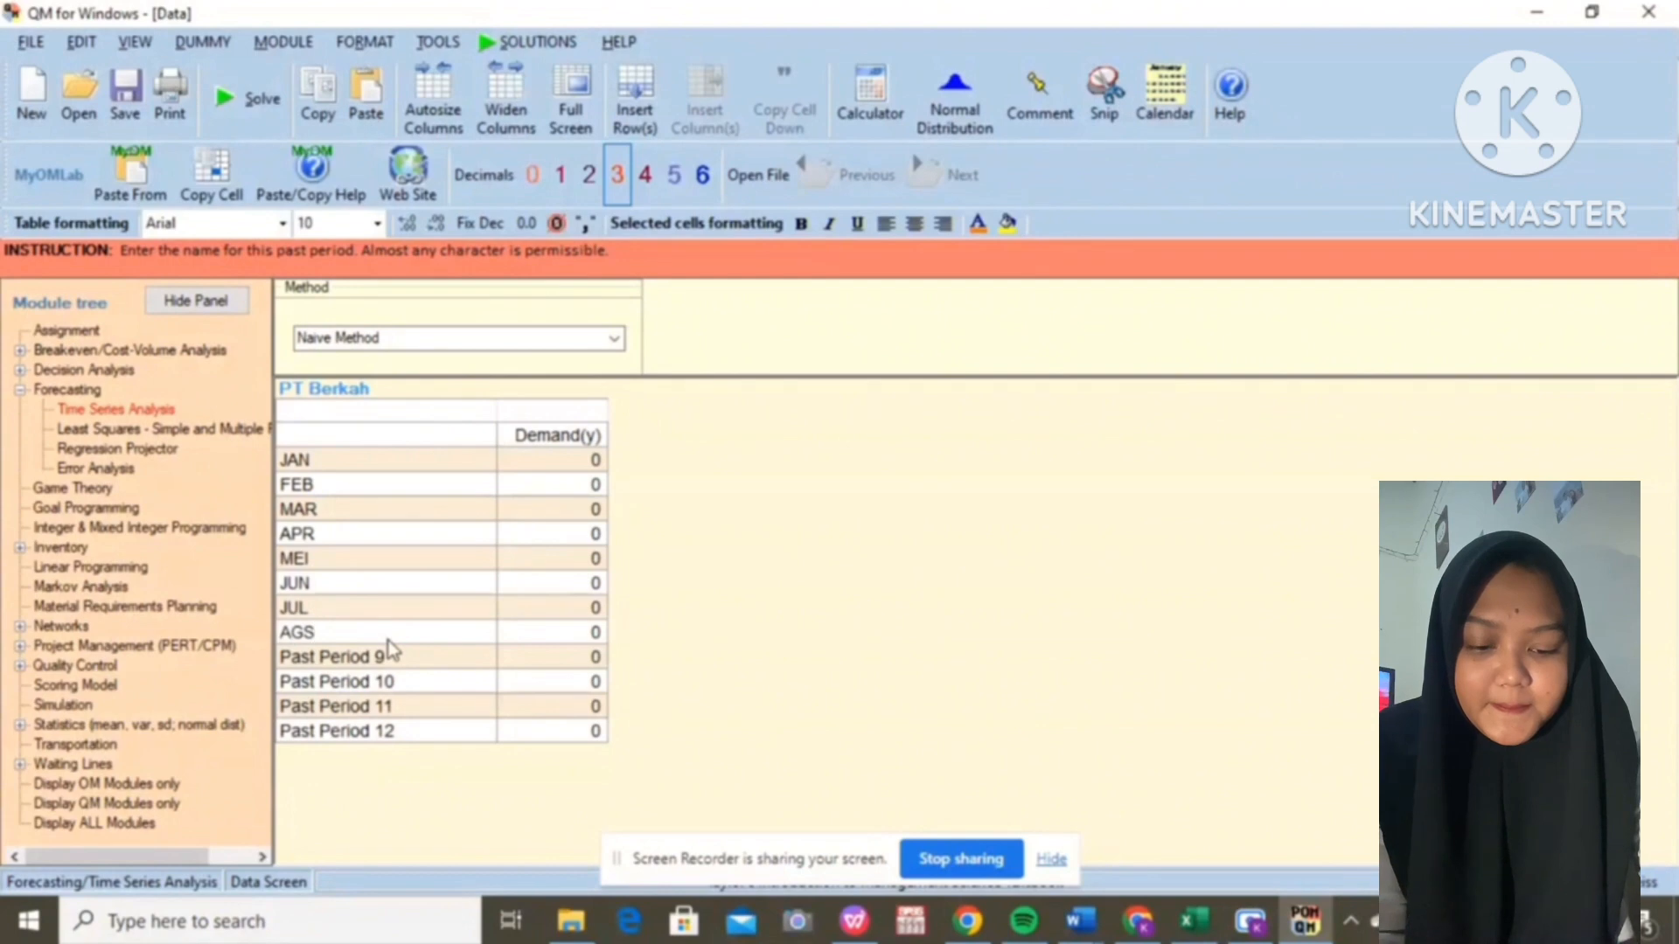
{"action": "left_click", "coordinate": [386, 665]}
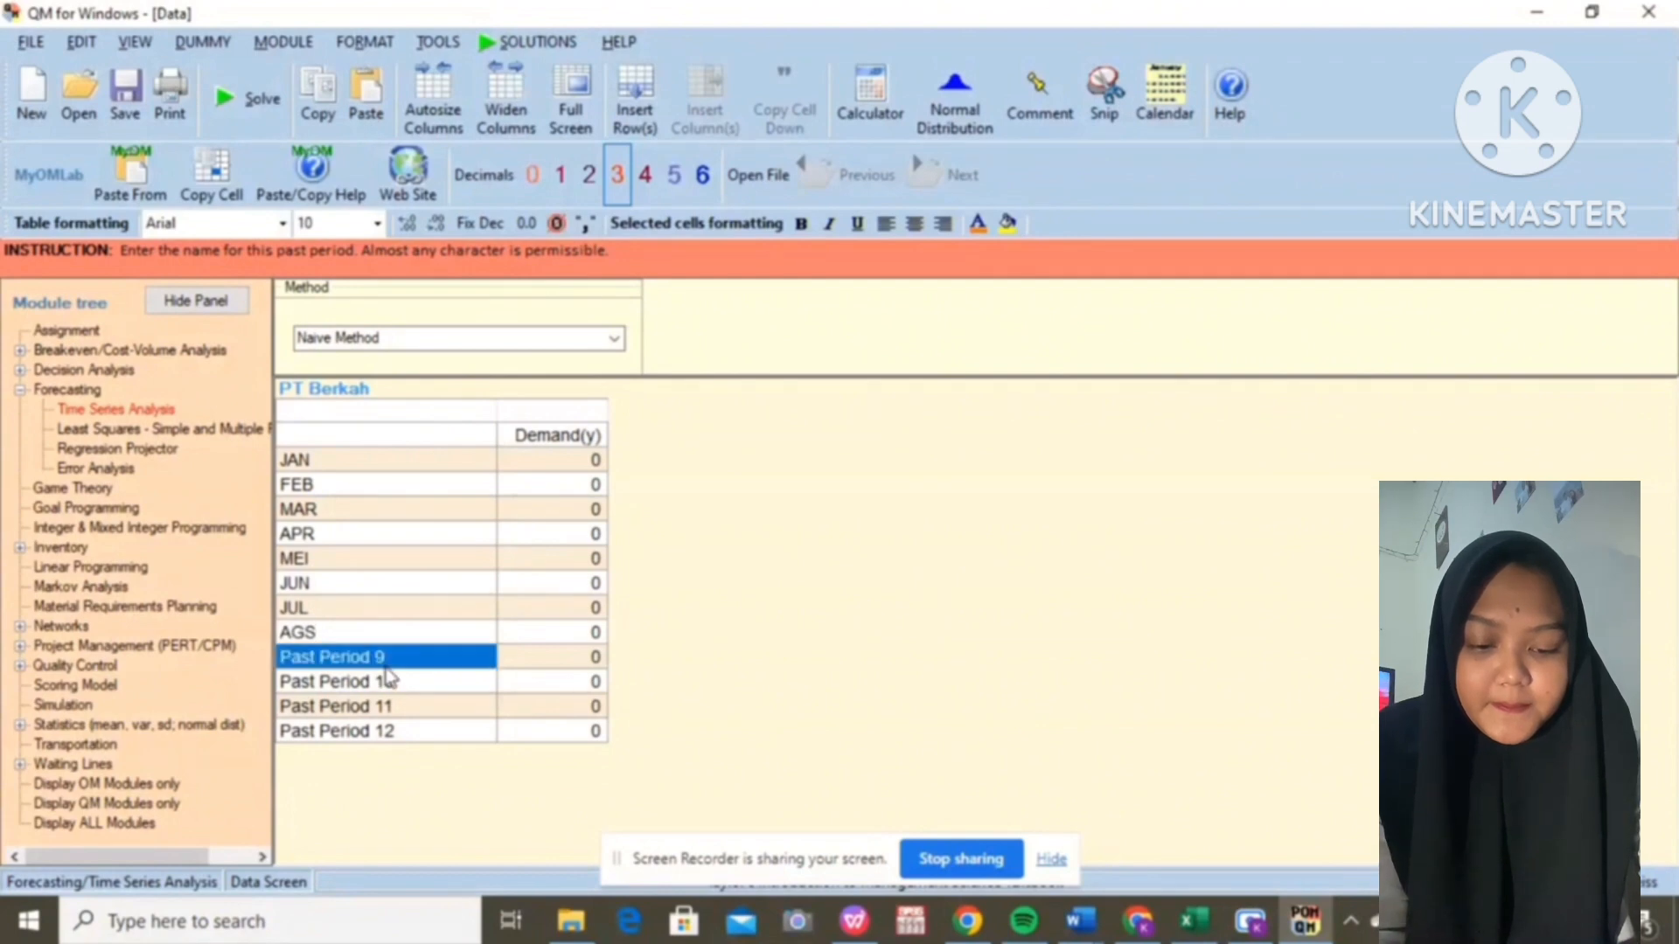
{"action": "key", "text": "BackSpace"}
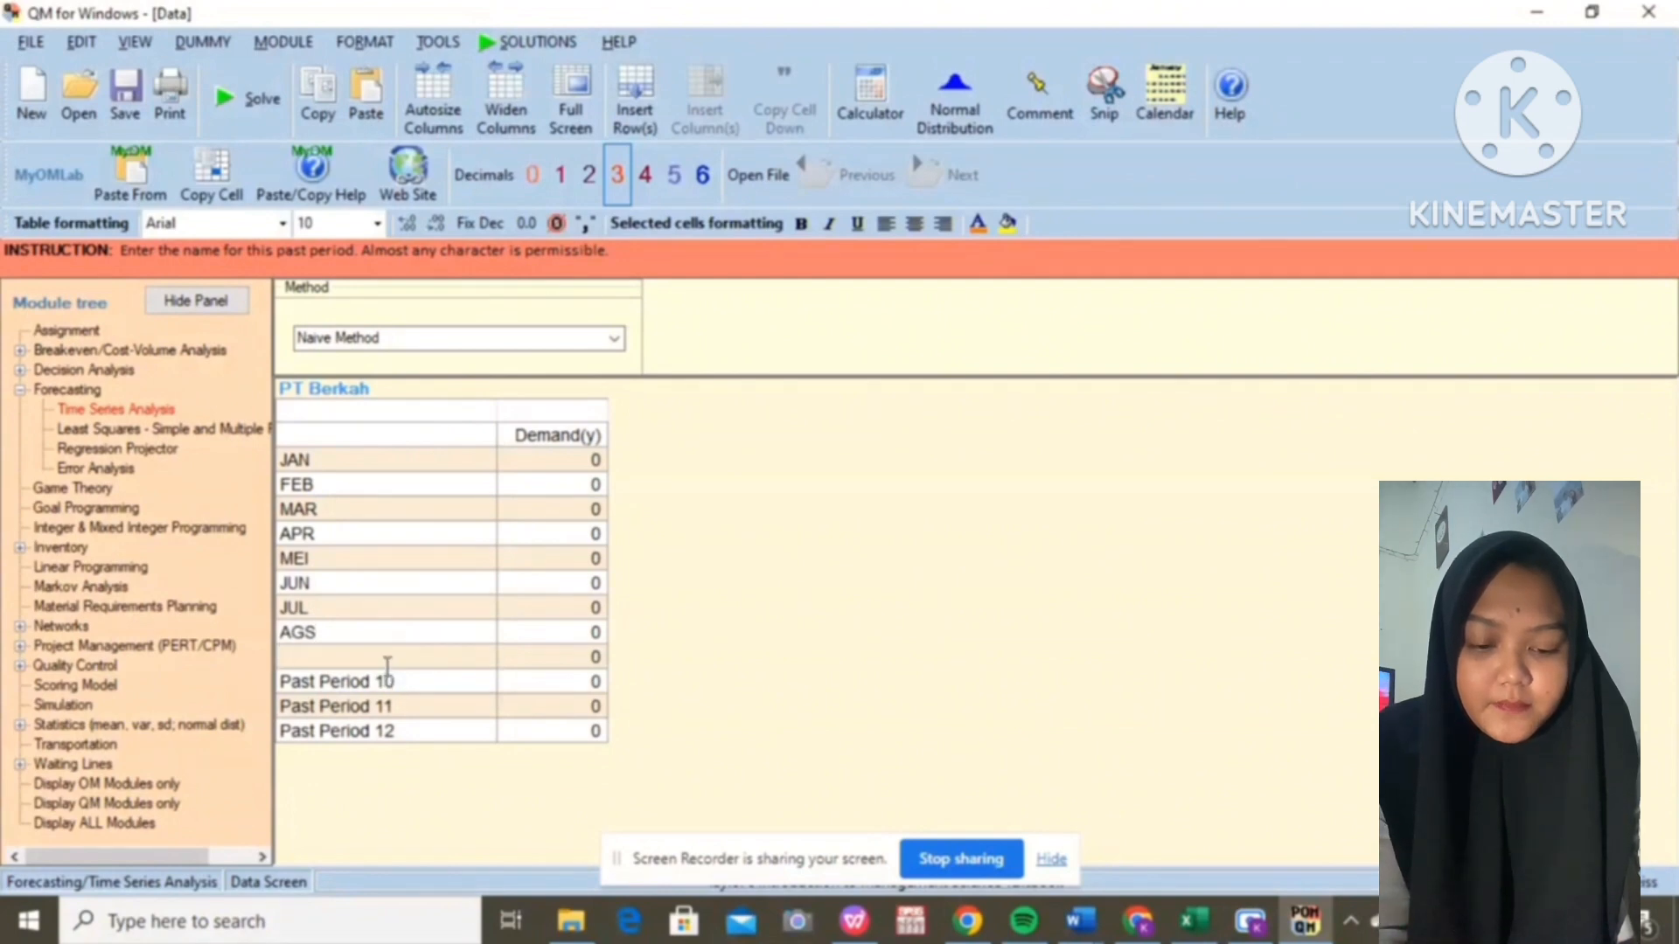
{"action": "type", "text": "SEP"}
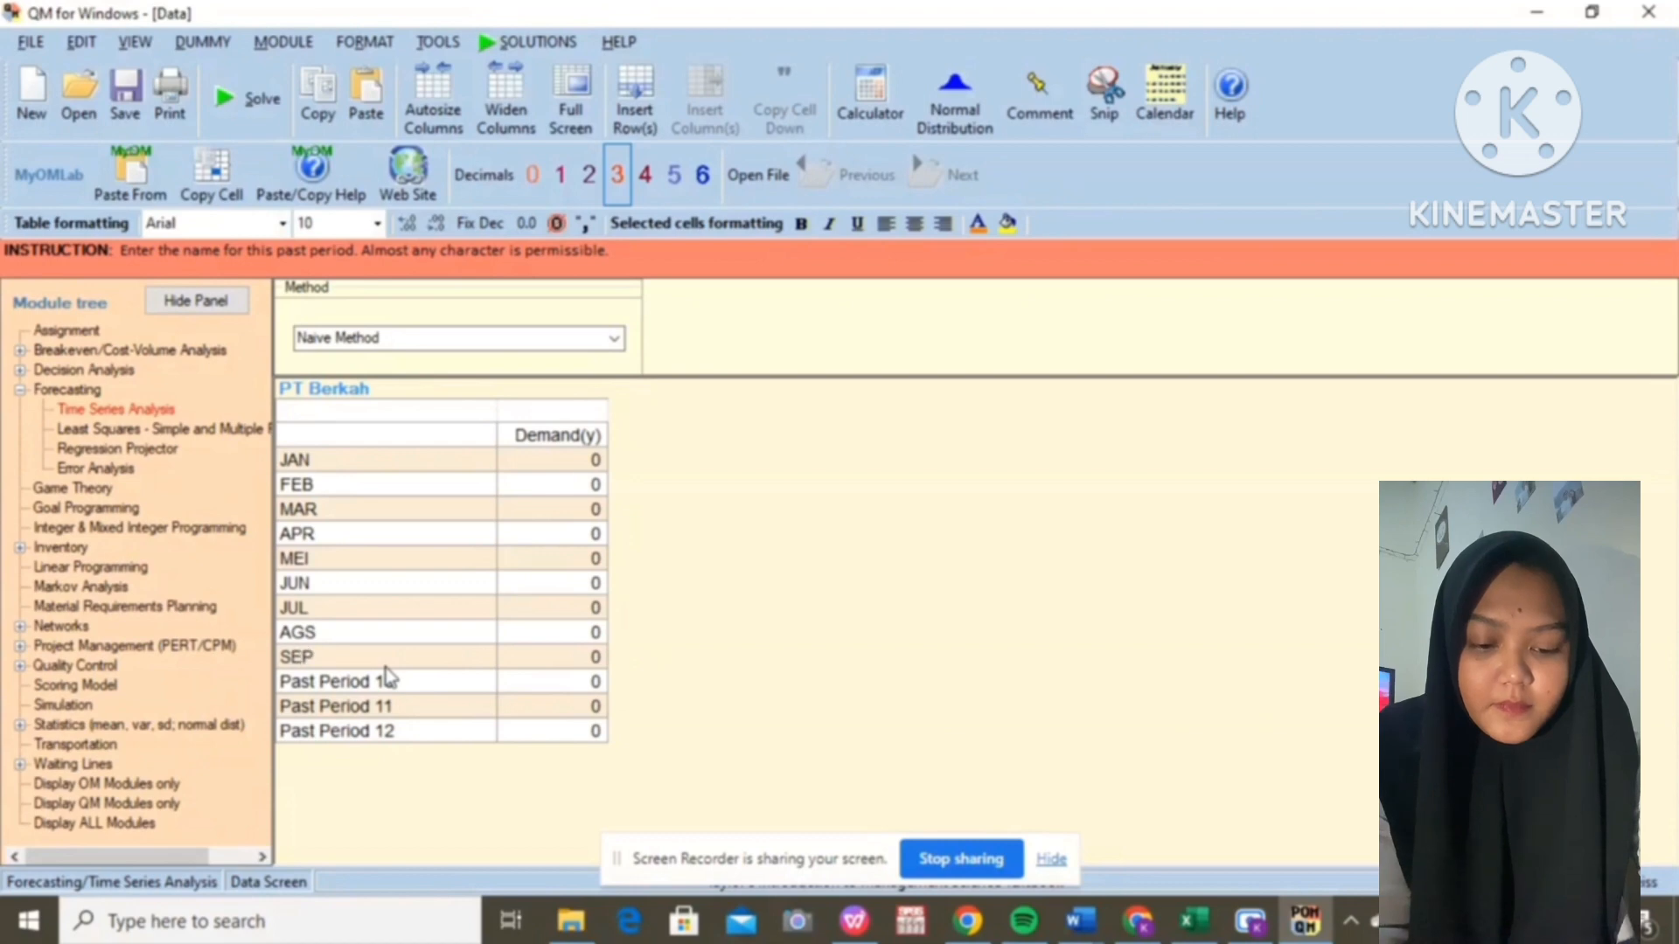
Step: Rename Past Period 10, 11 and 12 as OKT, NOV and DES
{"action": "left_click", "coordinate": [403, 680]}
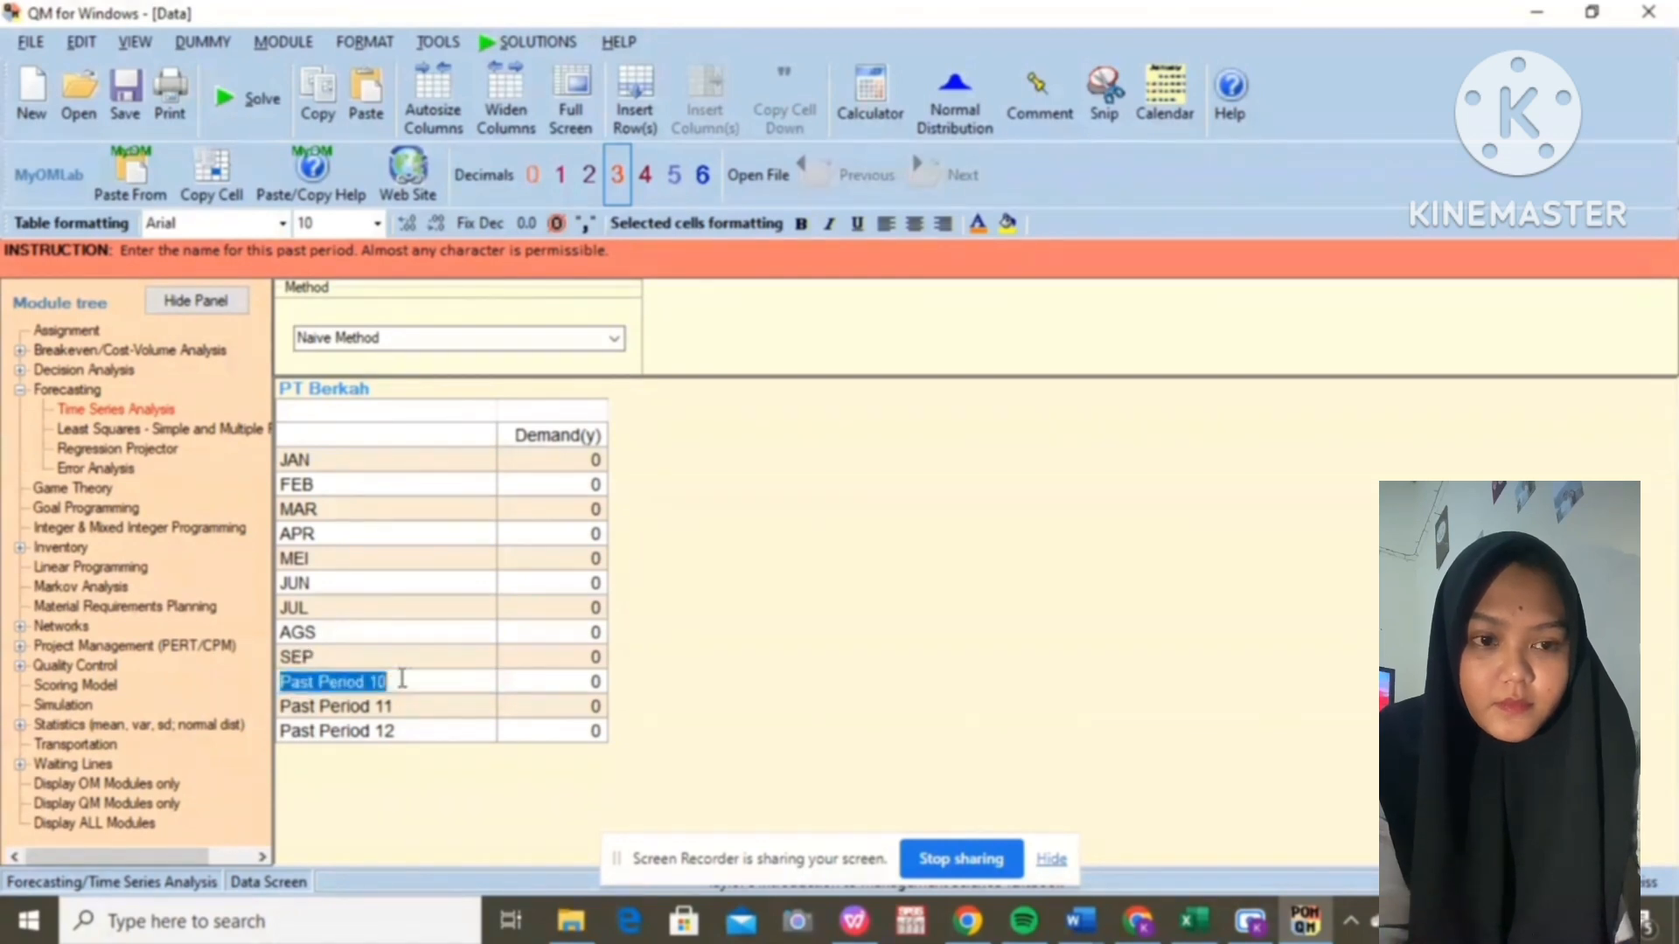
{"action": "key", "text": "BackSpace"}
{"action": "type", "text": "OKT"}
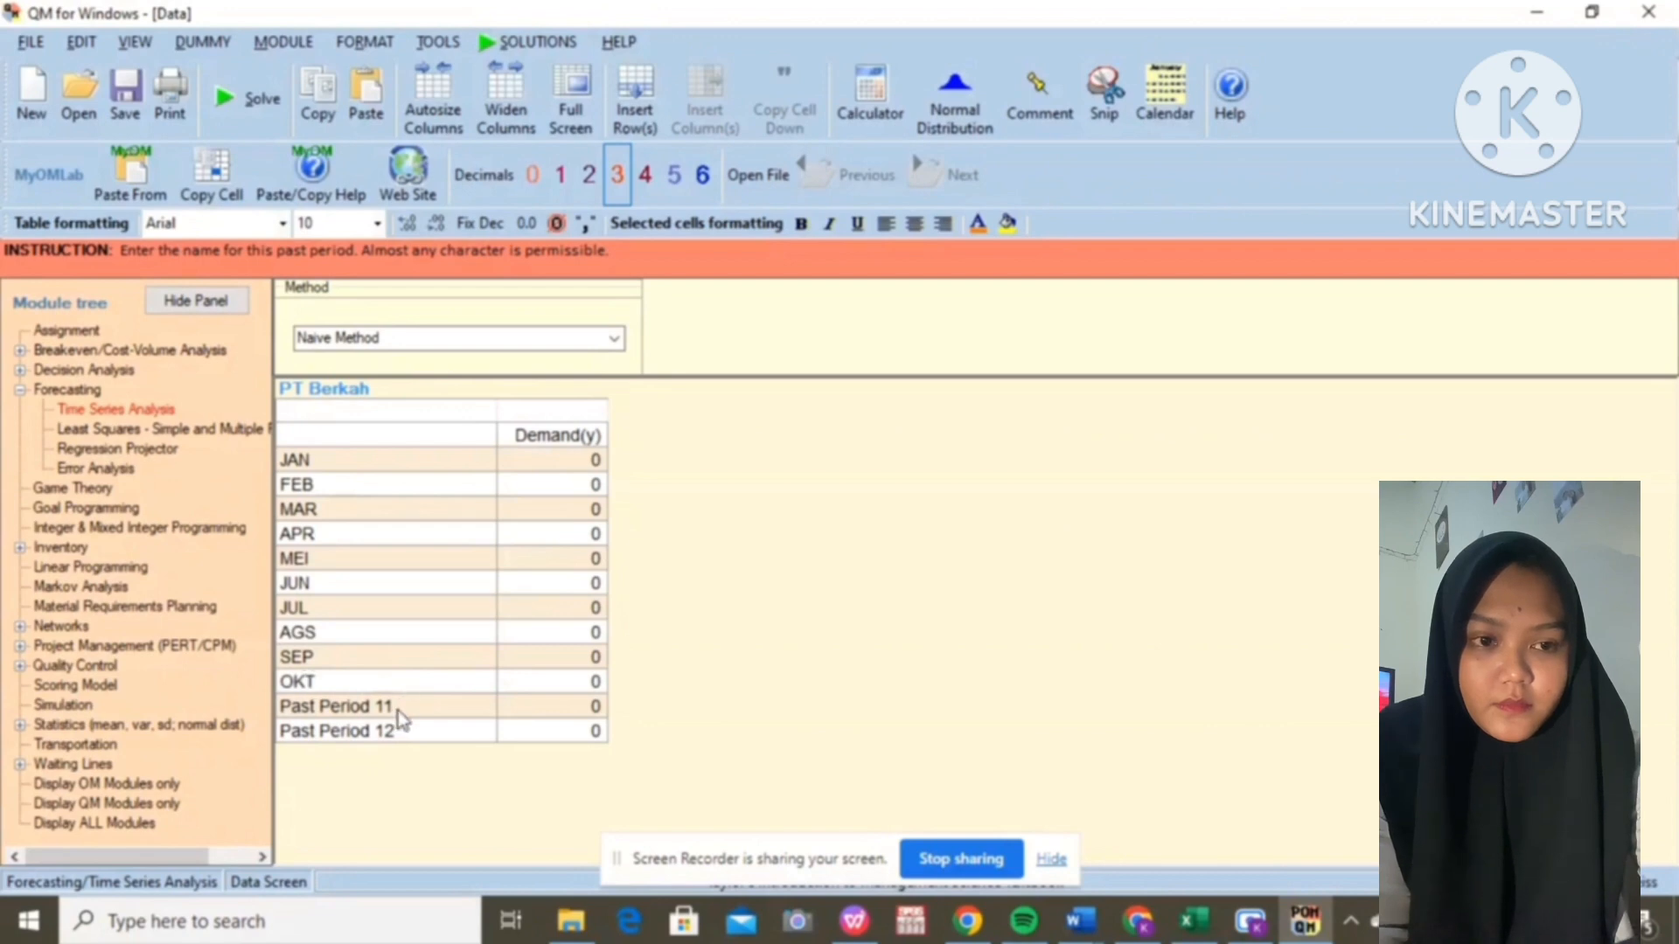
{"action": "left_click", "coordinate": [397, 711]}
{"action": "key", "text": "BackSpace"}
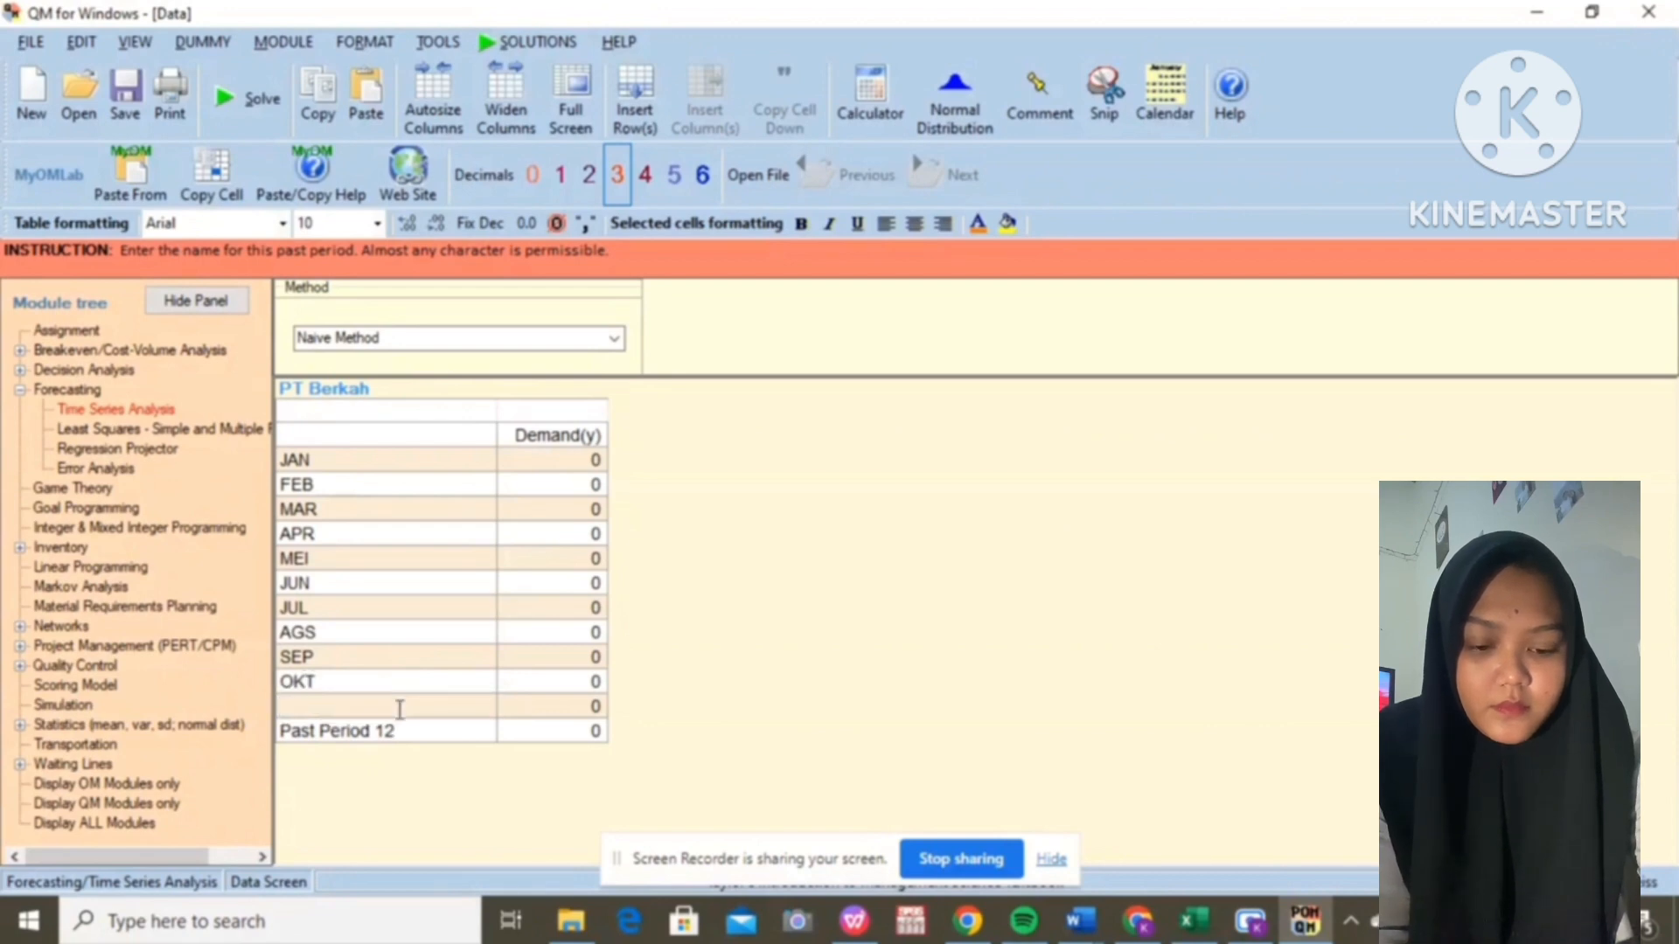
{"action": "type", "text": "NOV"}
{"action": "left_click", "coordinate": [403, 738]}
{"action": "key", "text": "BackSpace"}
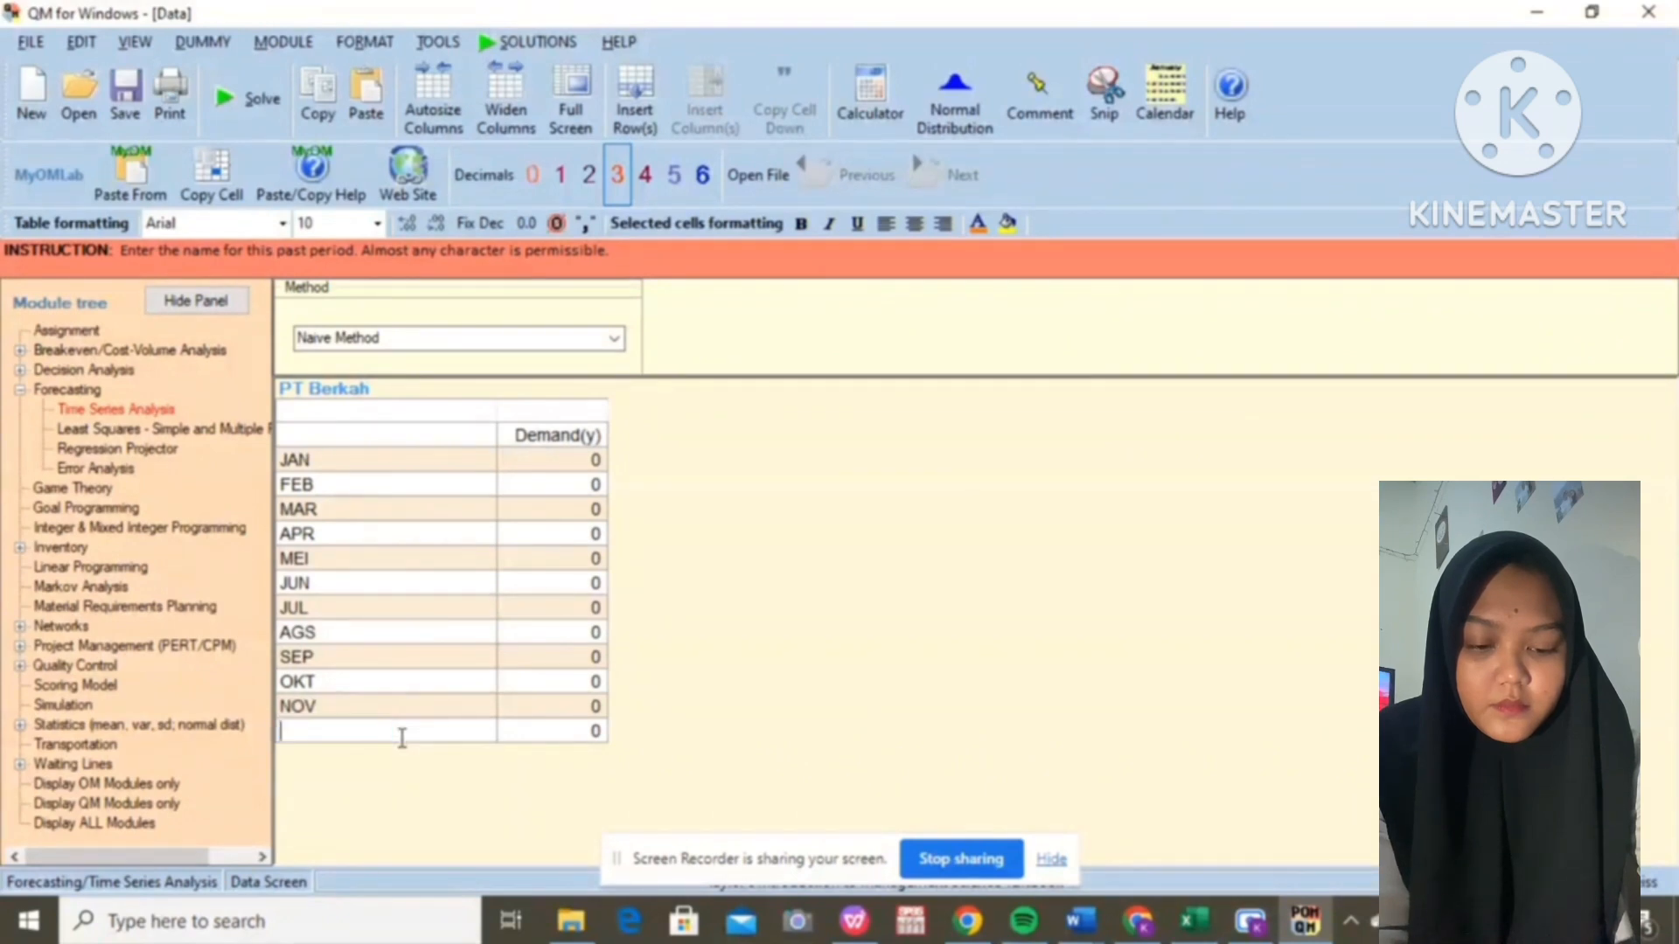
{"action": "type", "text": "DES"}
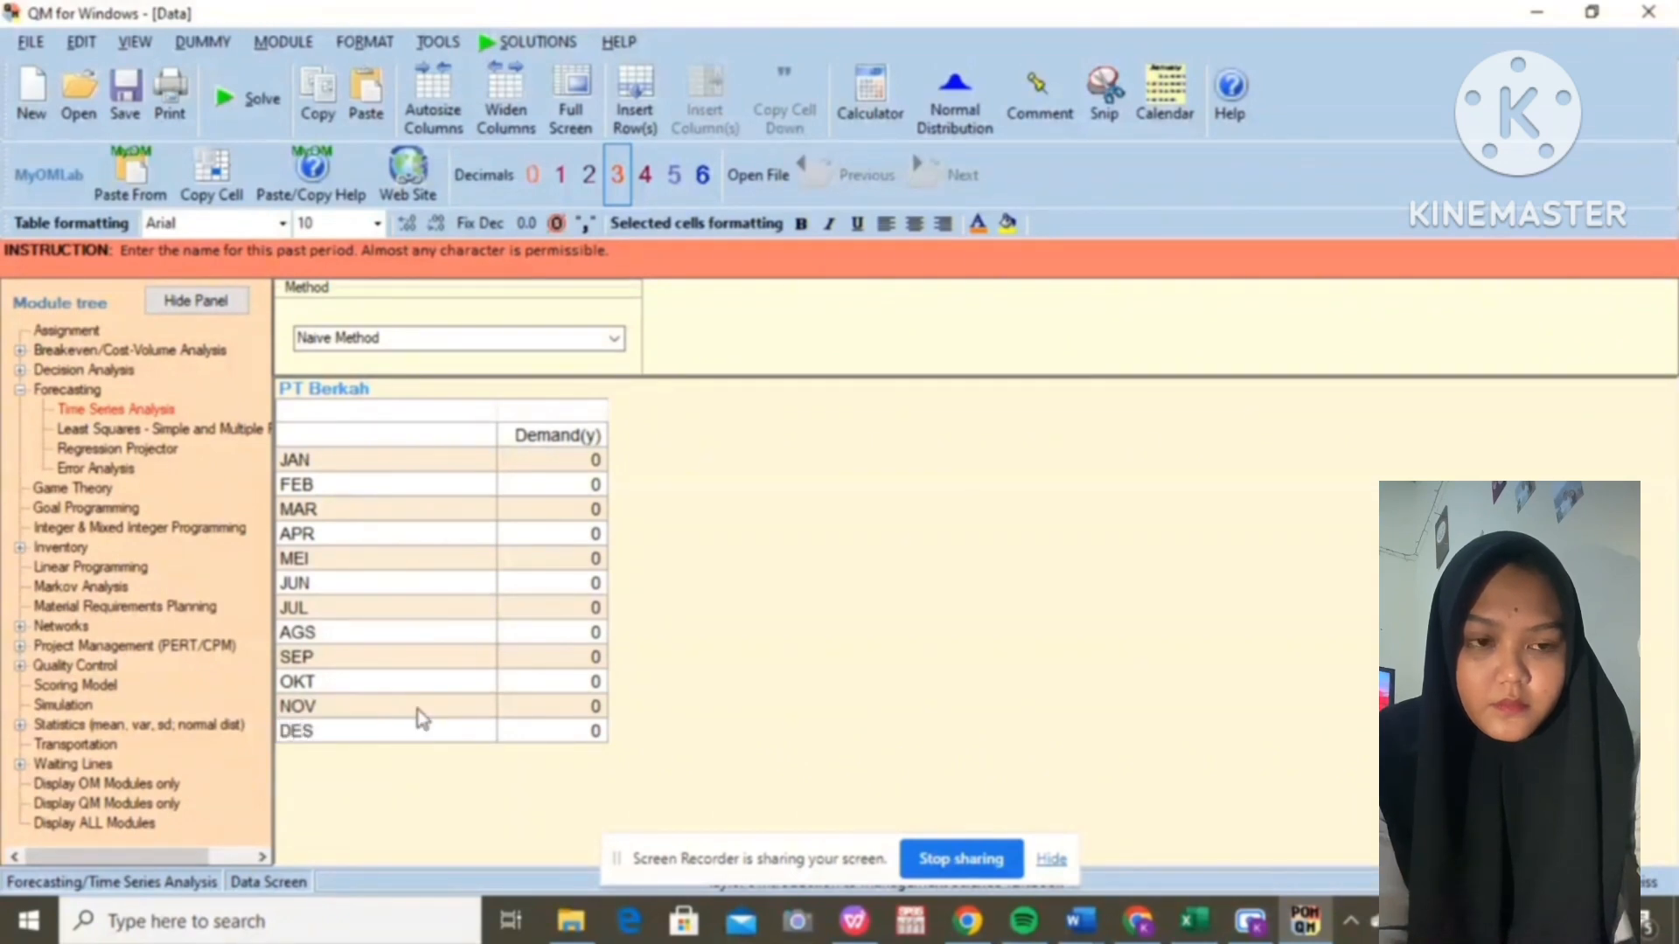
Step: Enter the demand for the first three months: JAN 130, FEB 170 and MAR 270
{"action": "left_click", "coordinate": [588, 464]}
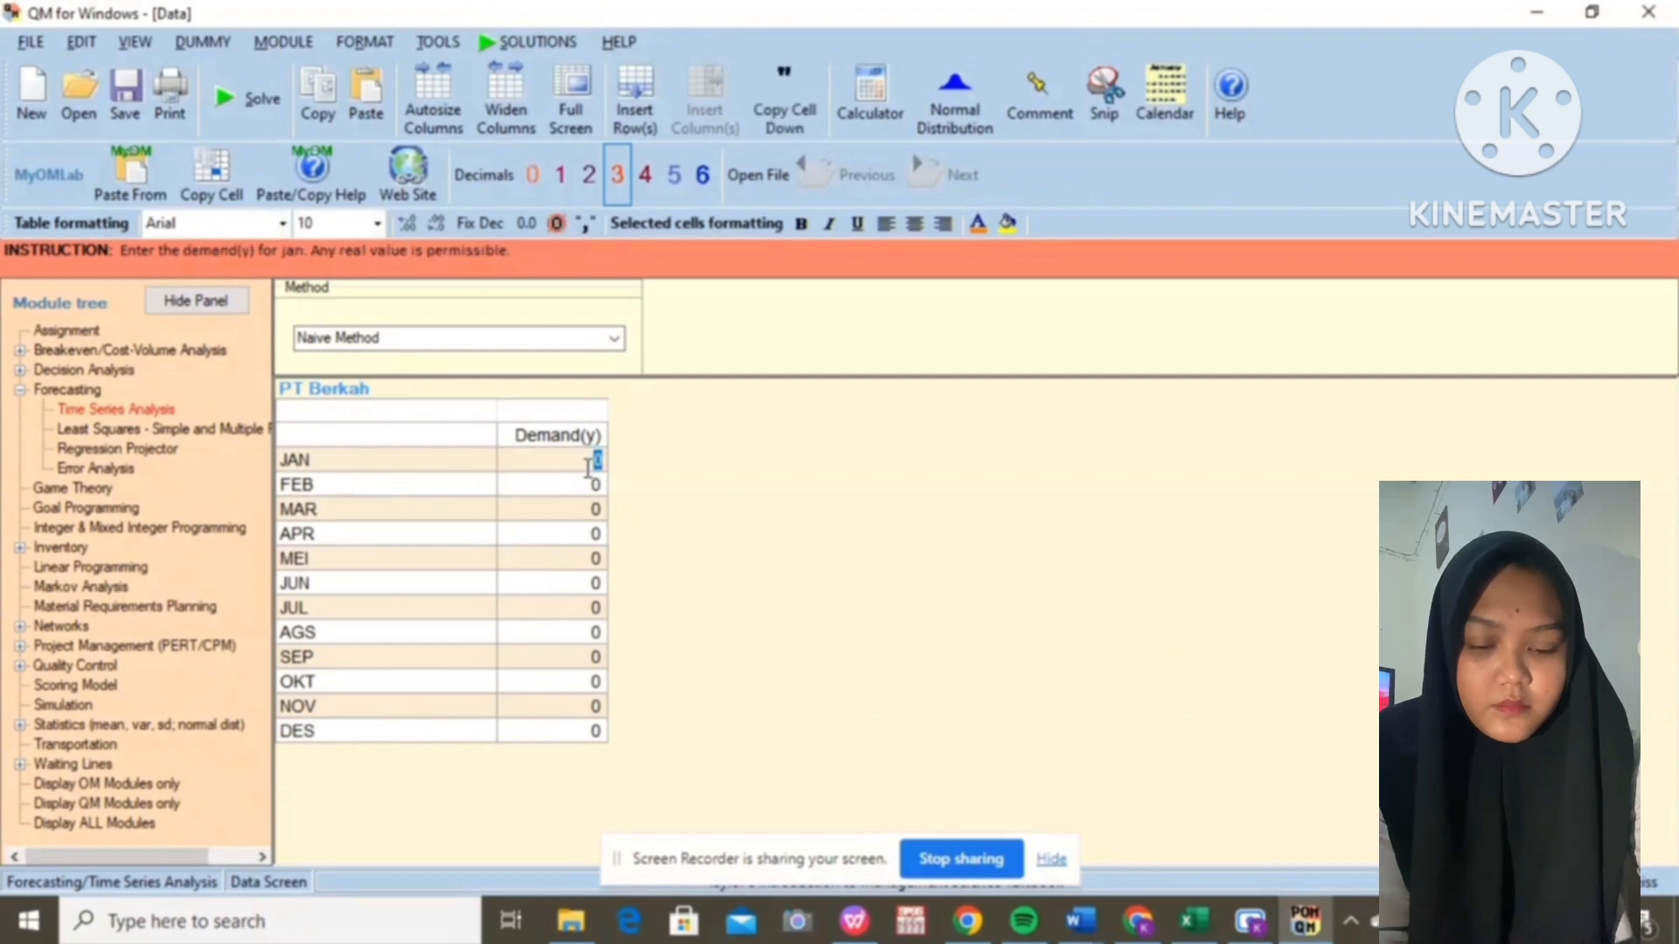
{"action": "type", "text": "13"}
{"action": "left_click", "coordinate": [593, 489]}
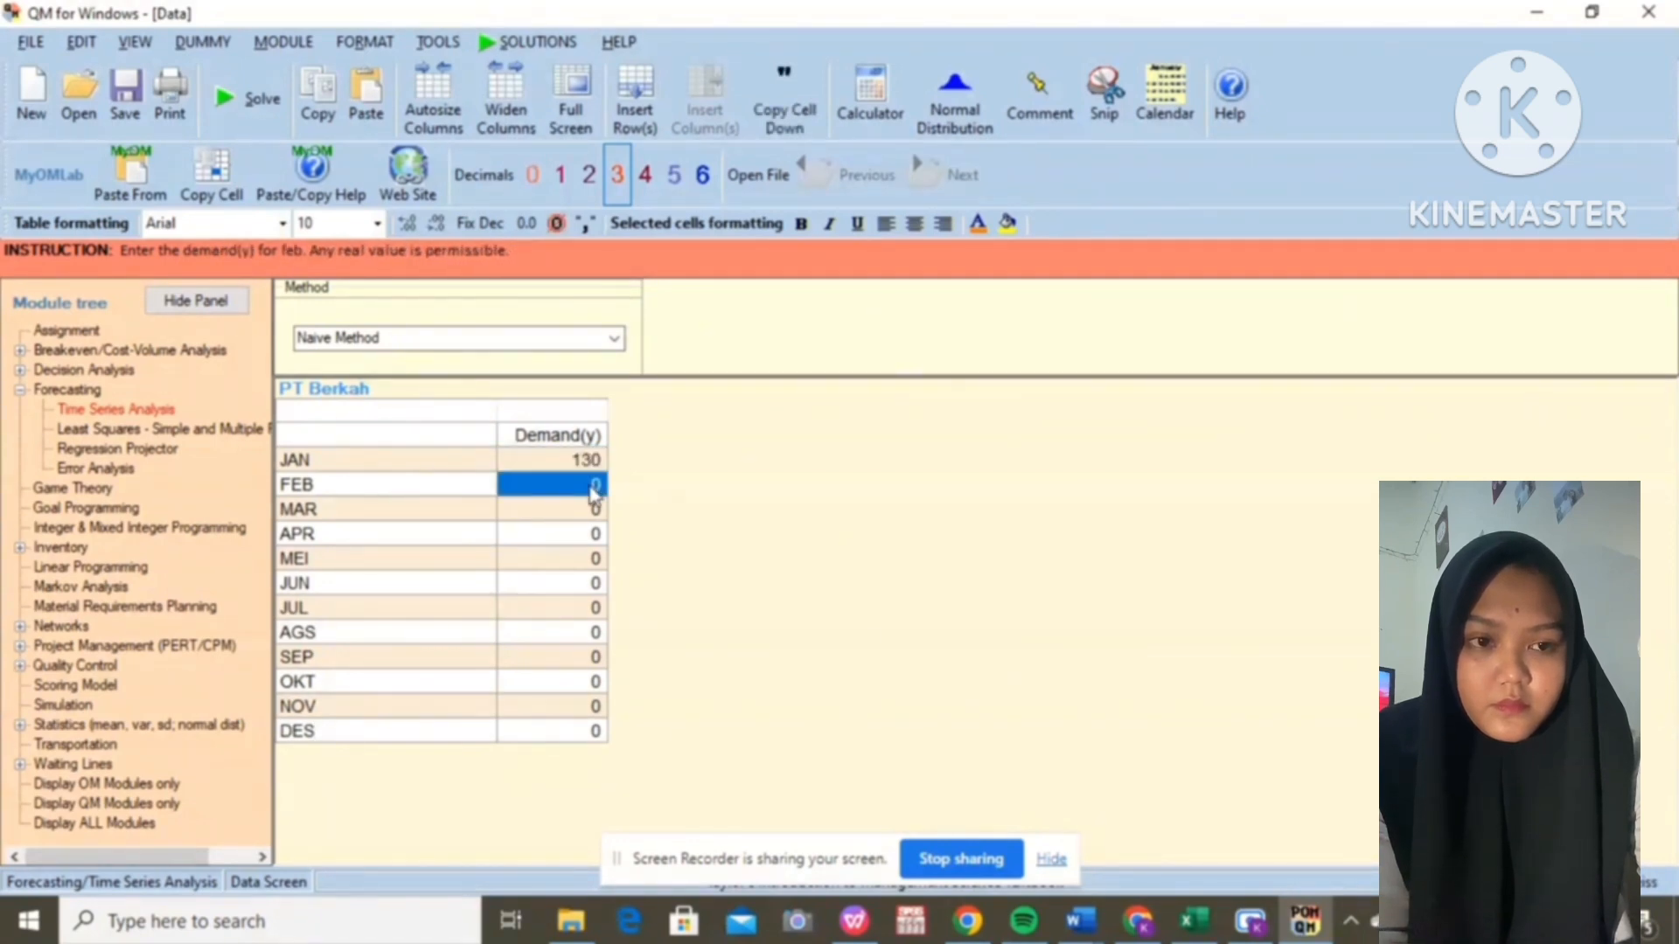
{"action": "left_click", "coordinate": [593, 490]}
{"action": "type", "text": "170"}
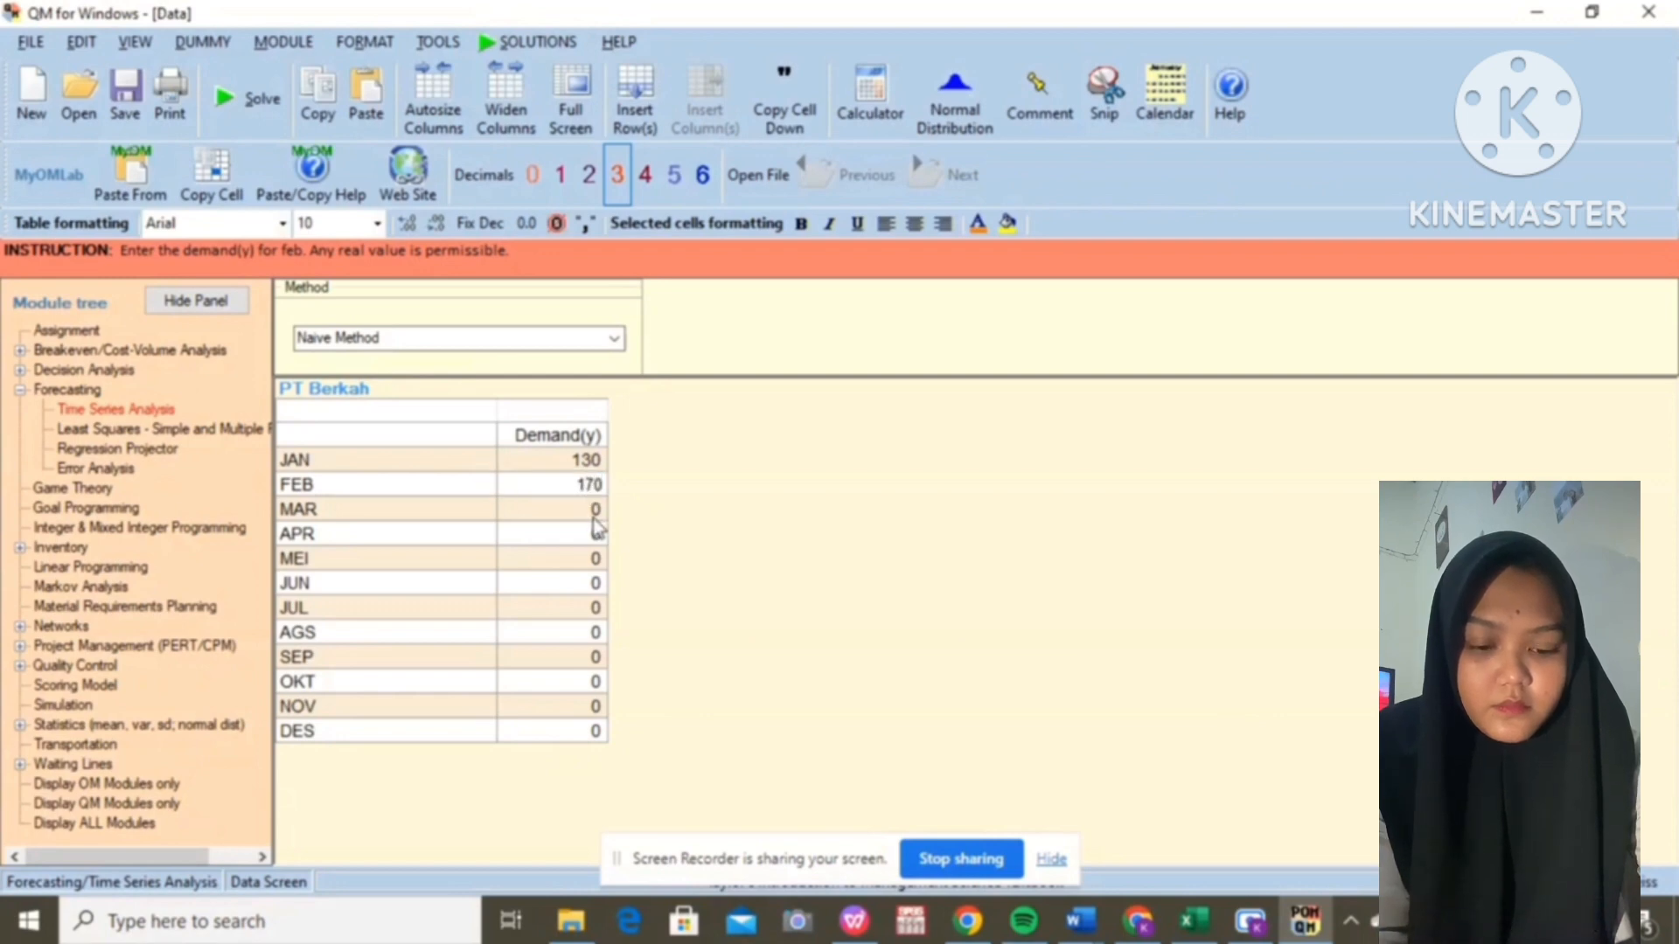
{"action": "left_click", "coordinate": [595, 519]}
{"action": "key", "text": "ctrl+a"}
{"action": "left_click", "coordinate": [597, 511]}
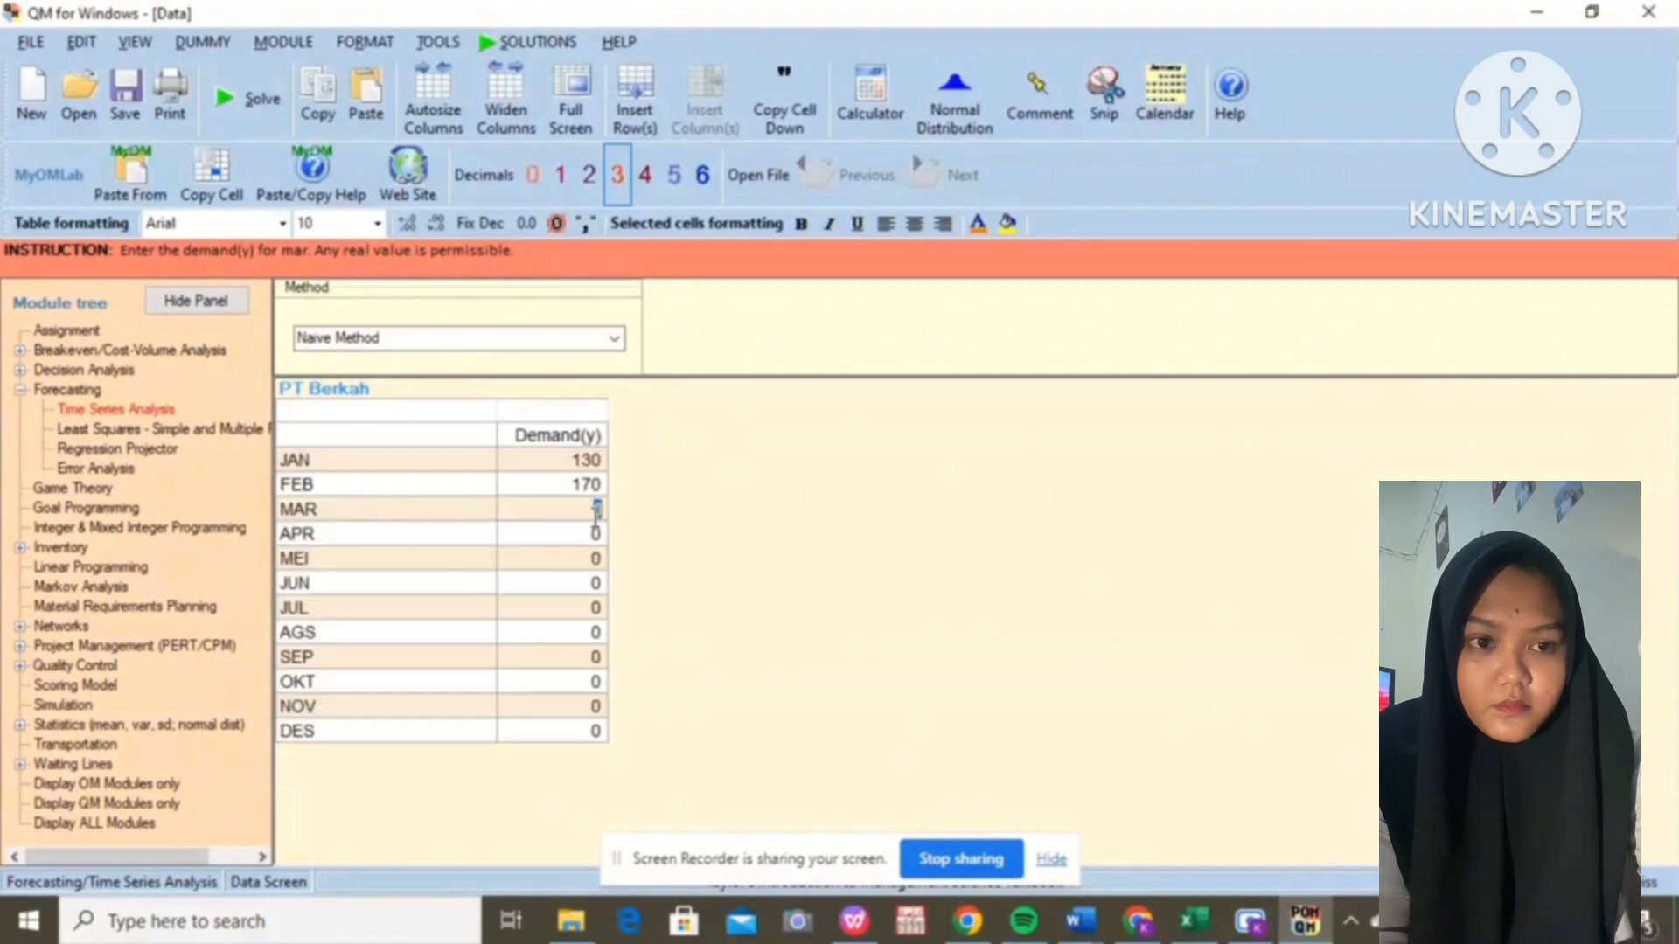
{"action": "type", "text": "2"}
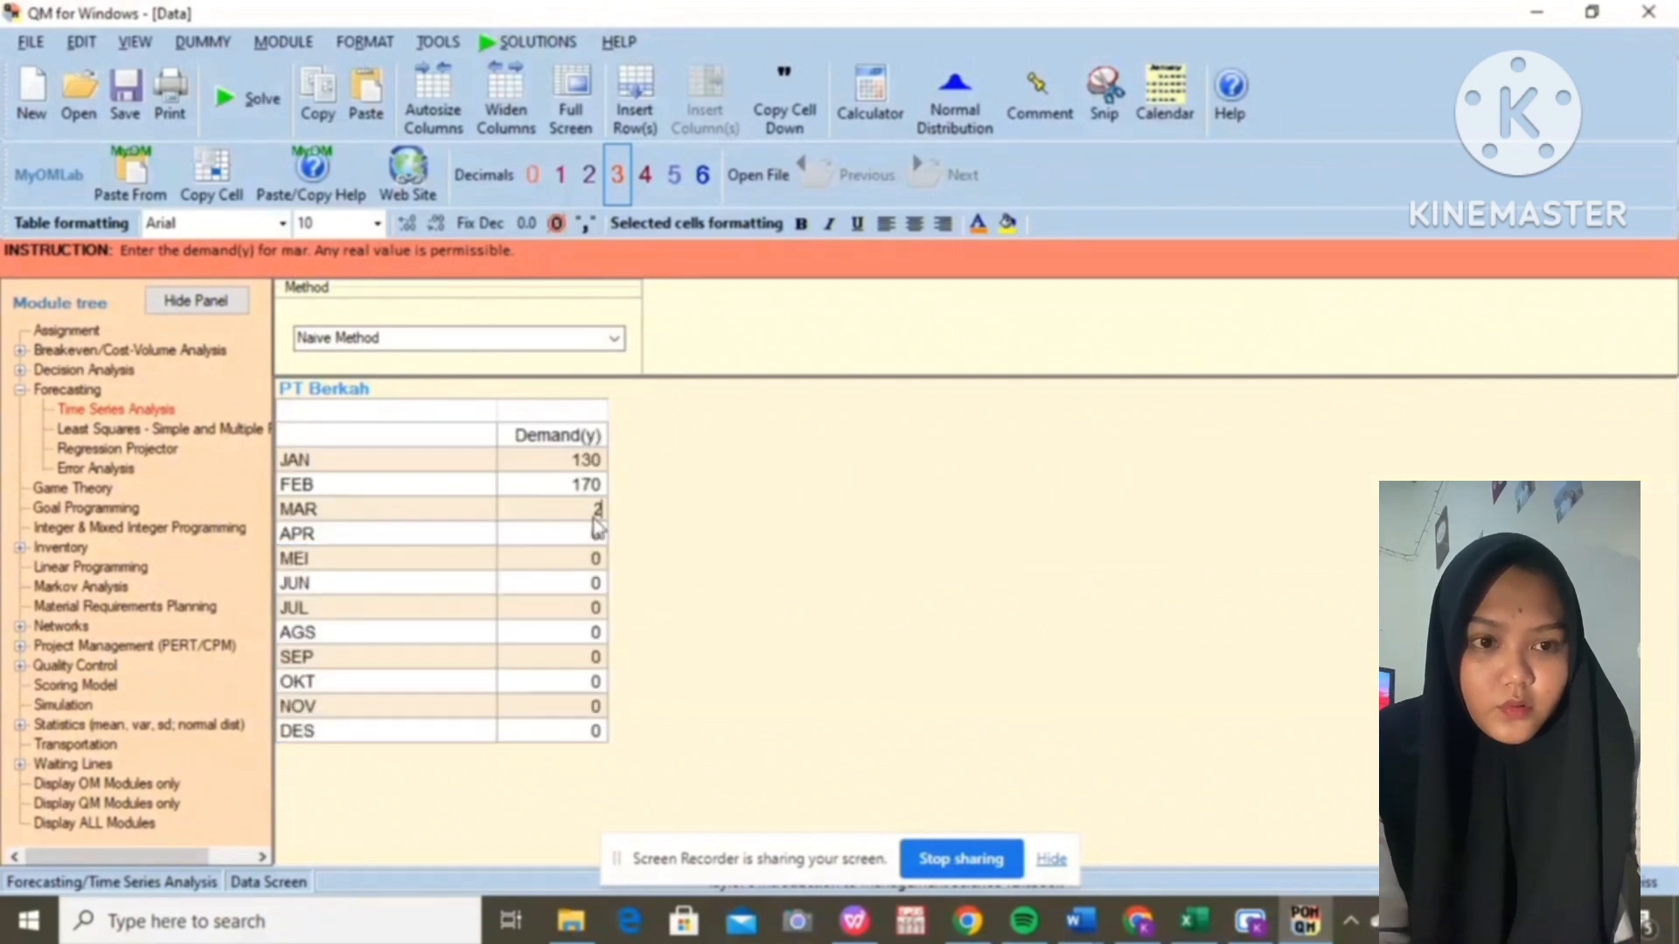
{"action": "type", "text": "70"}
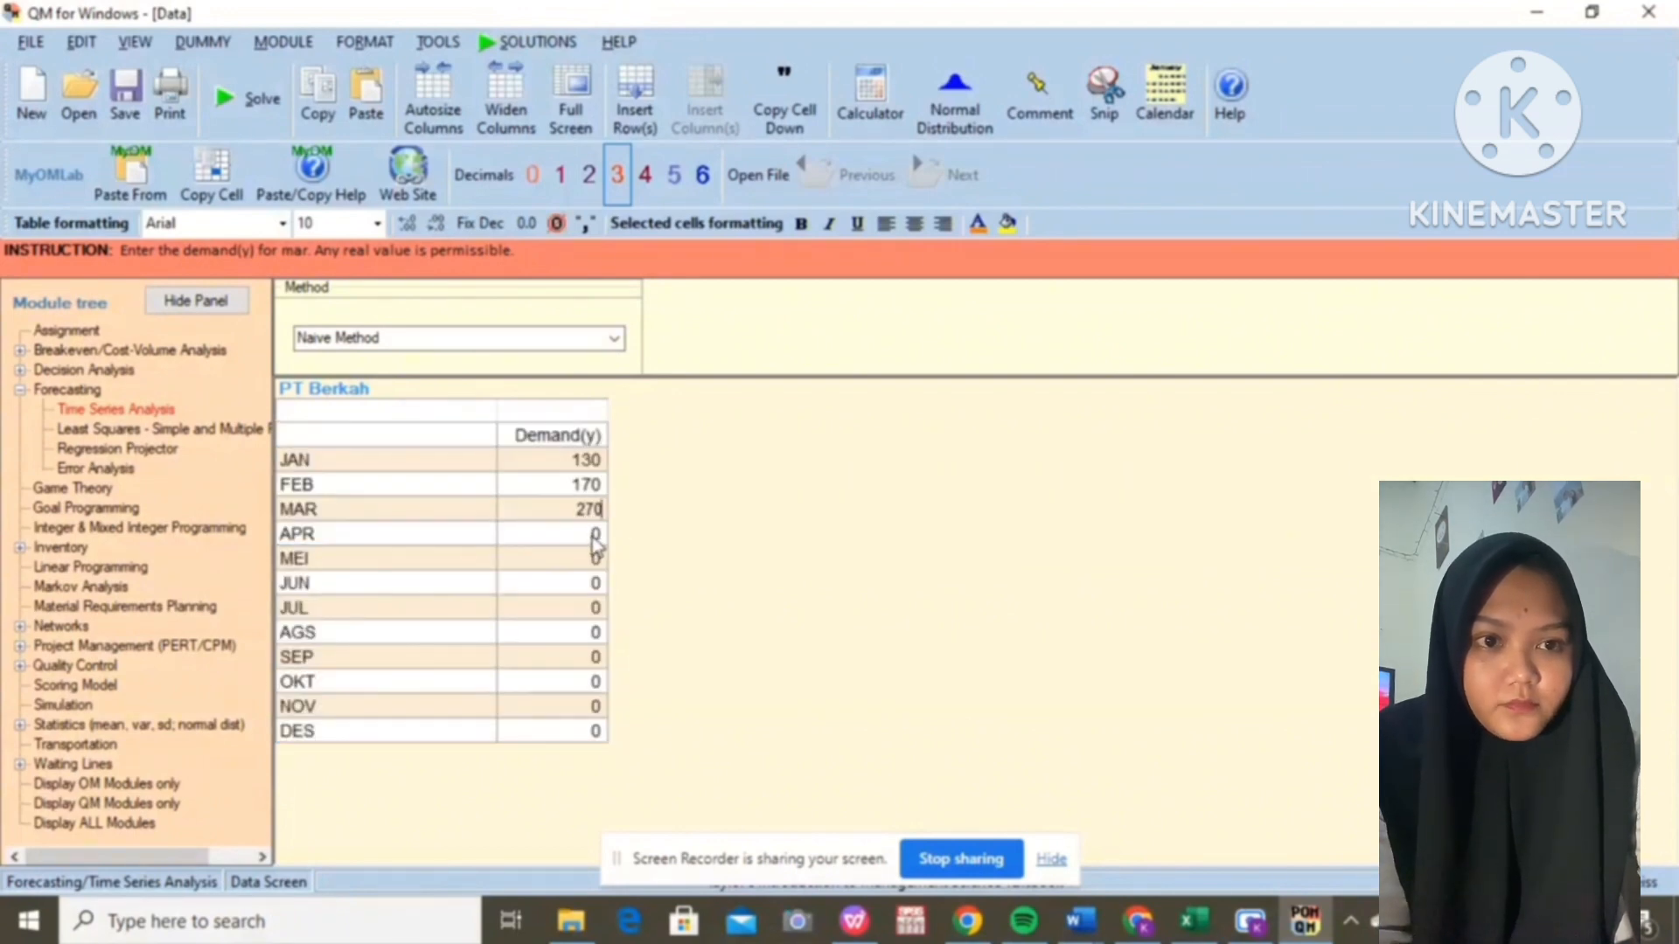
Step: Enter the demand values 250 for APR, 230 for MEI and 350 for JUN
{"action": "left_click", "coordinate": [594, 536]}
{"action": "left_click", "coordinate": [595, 537]}
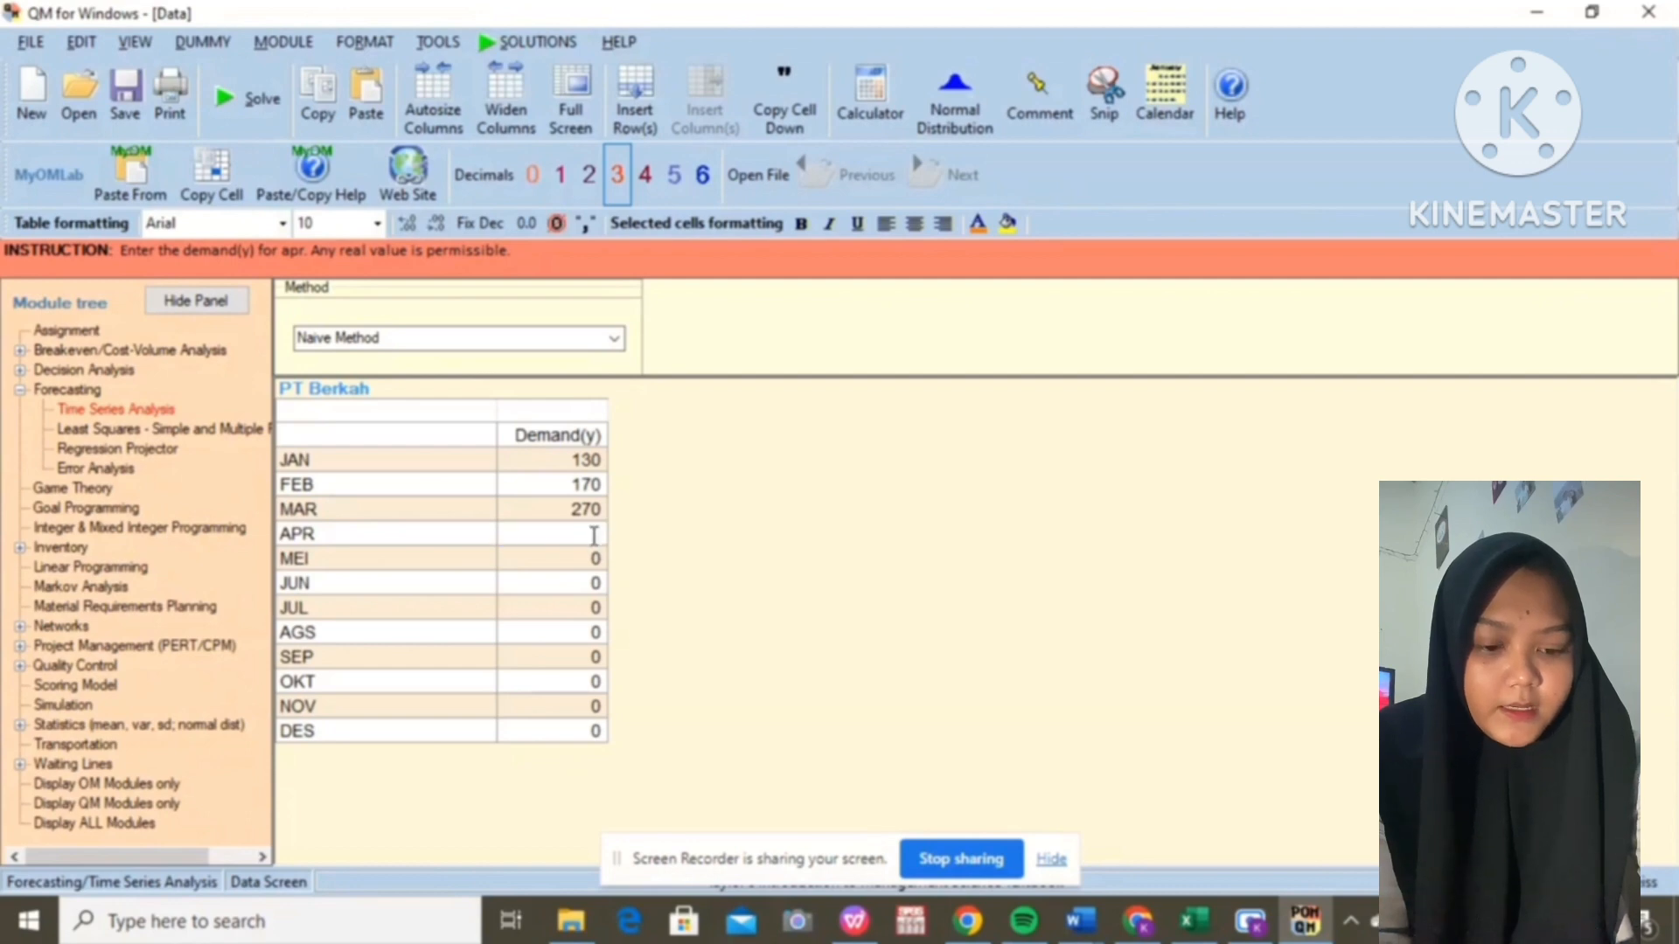
{"action": "type", "text": "250"}
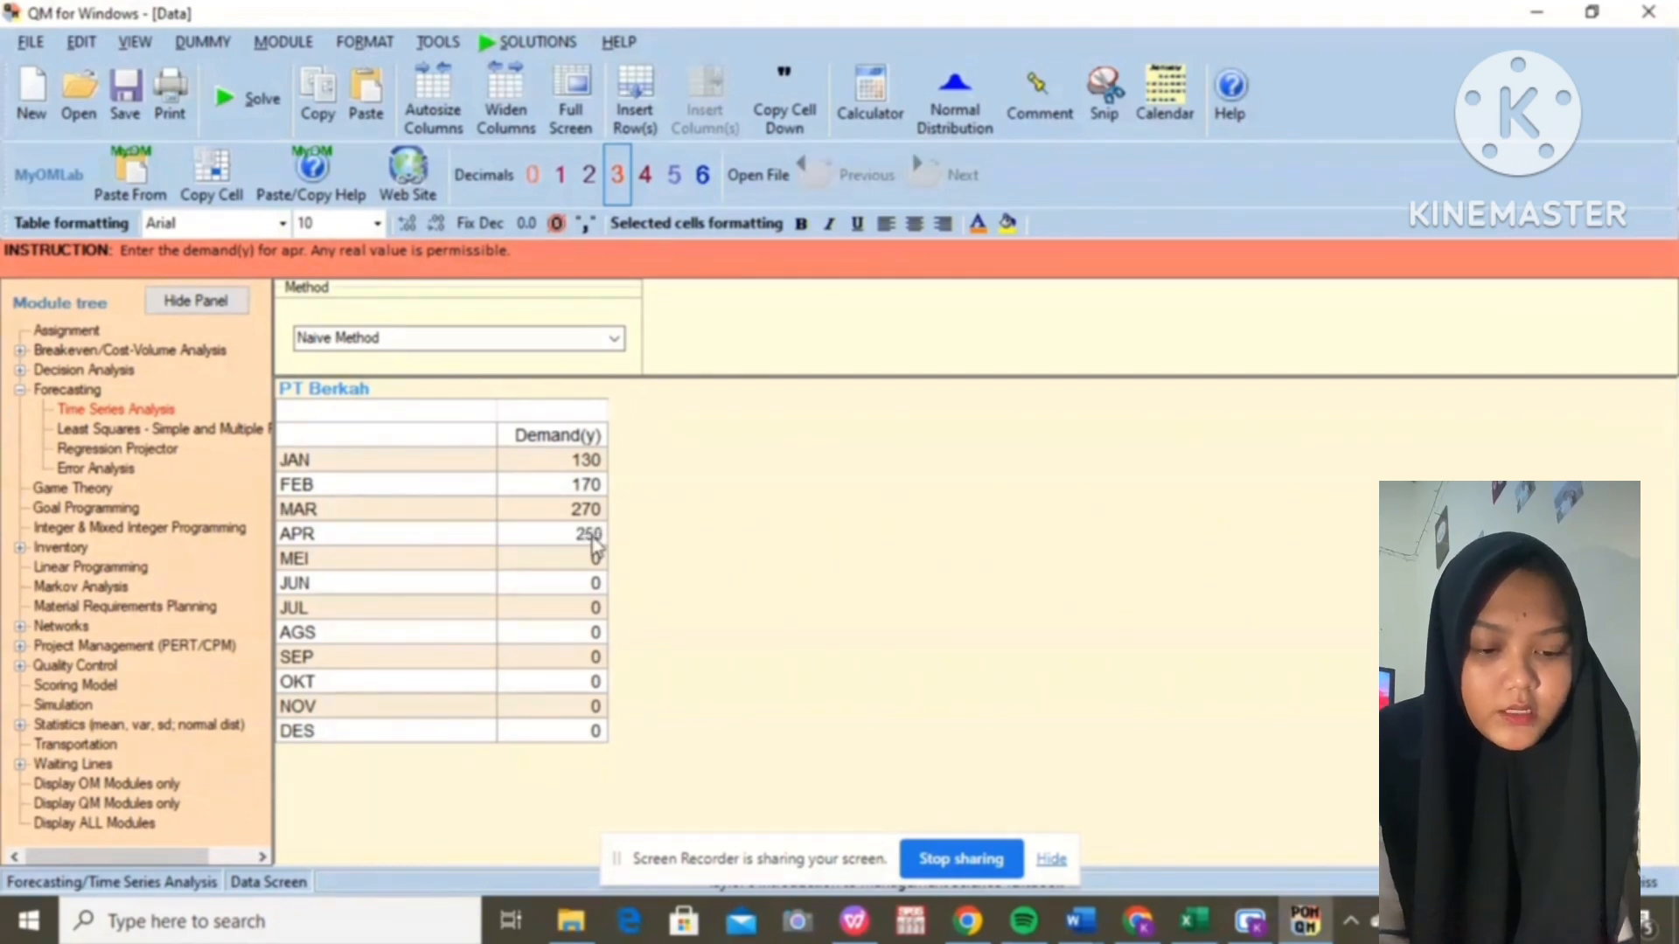
{"action": "left_click", "coordinate": [600, 560]}
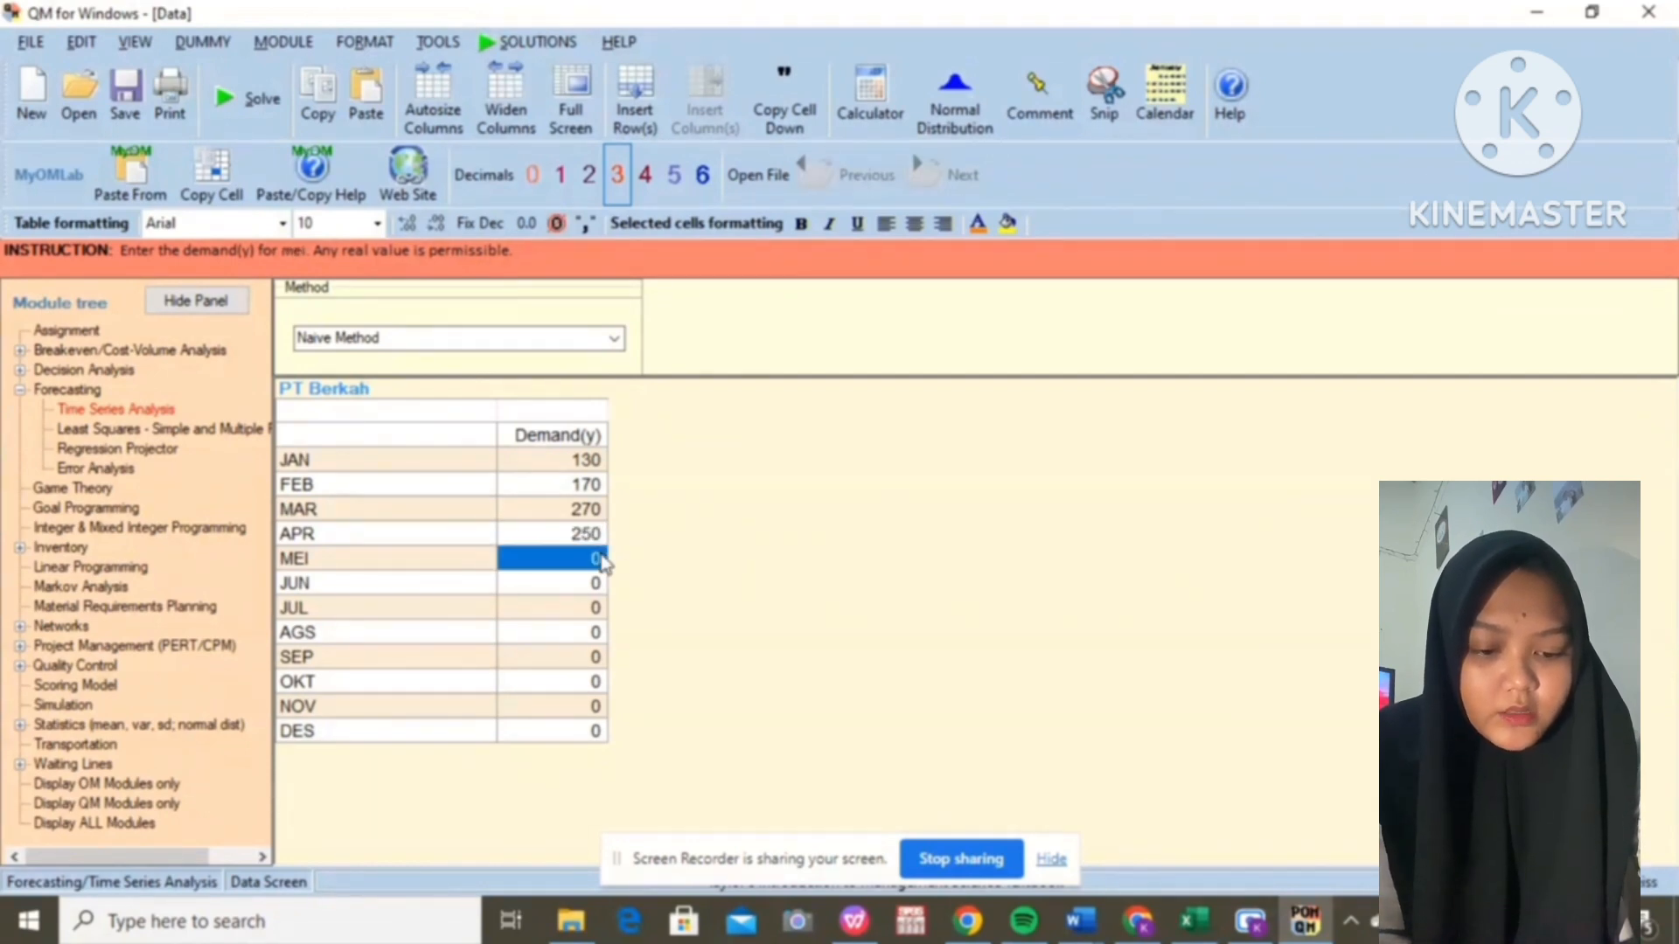
{"action": "left_click", "coordinate": [601, 560]}
{"action": "type", "text": "230"}
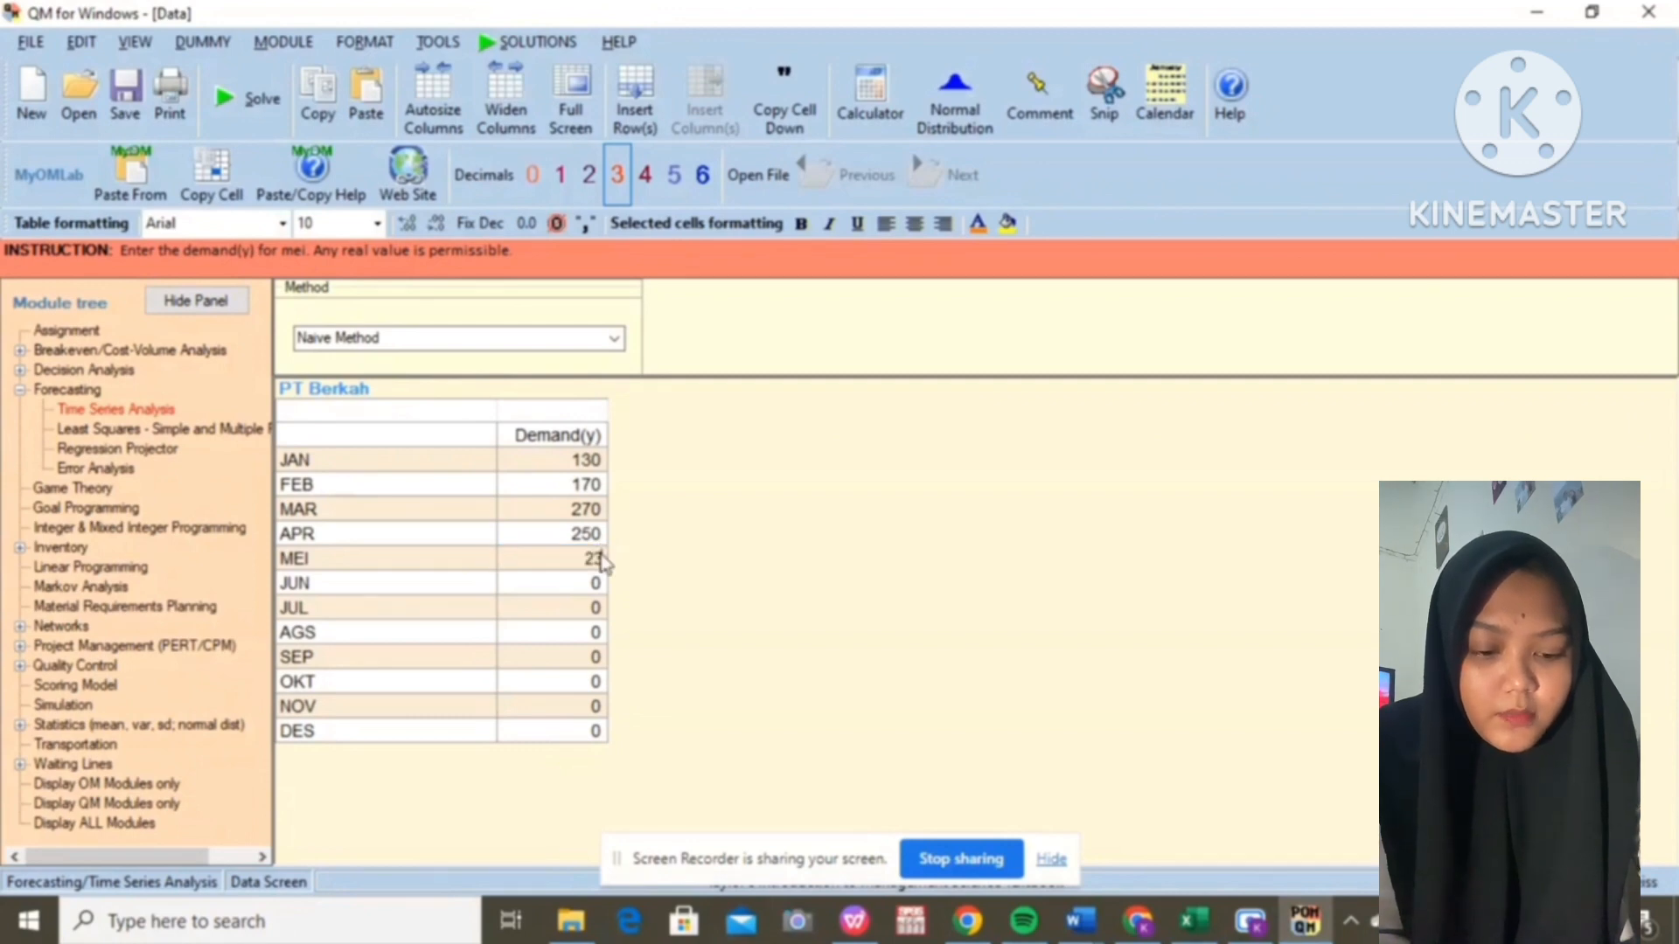
{"action": "left_click", "coordinate": [598, 582]}
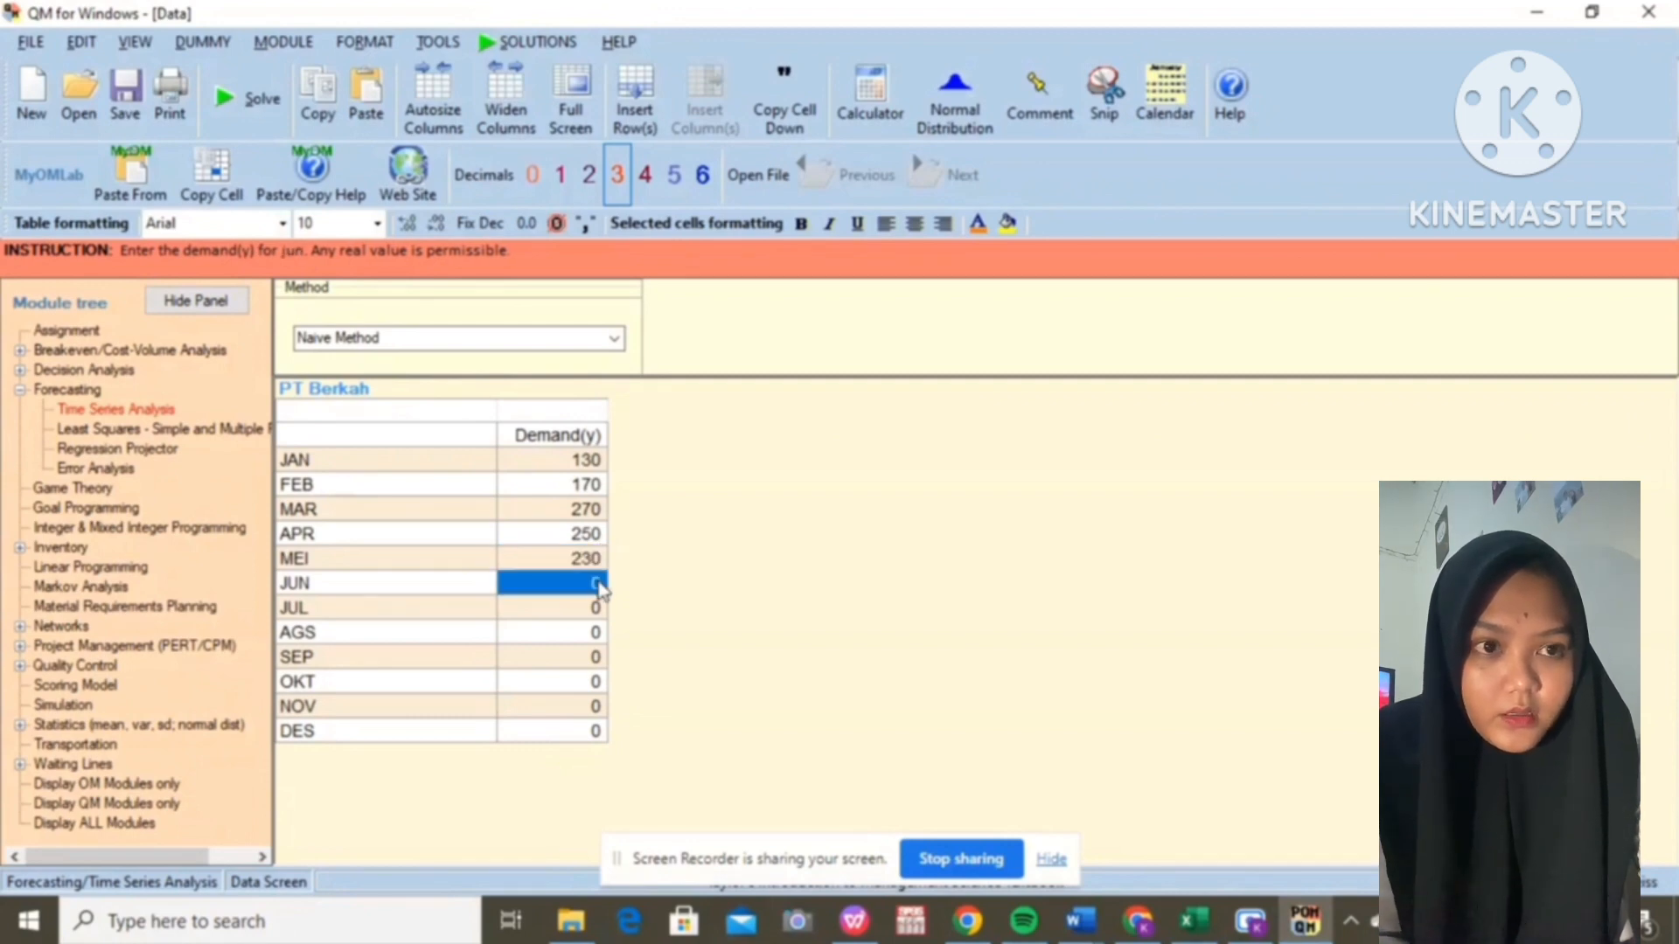
{"action": "left_click", "coordinate": [598, 582]}
{"action": "type", "text": "1"}
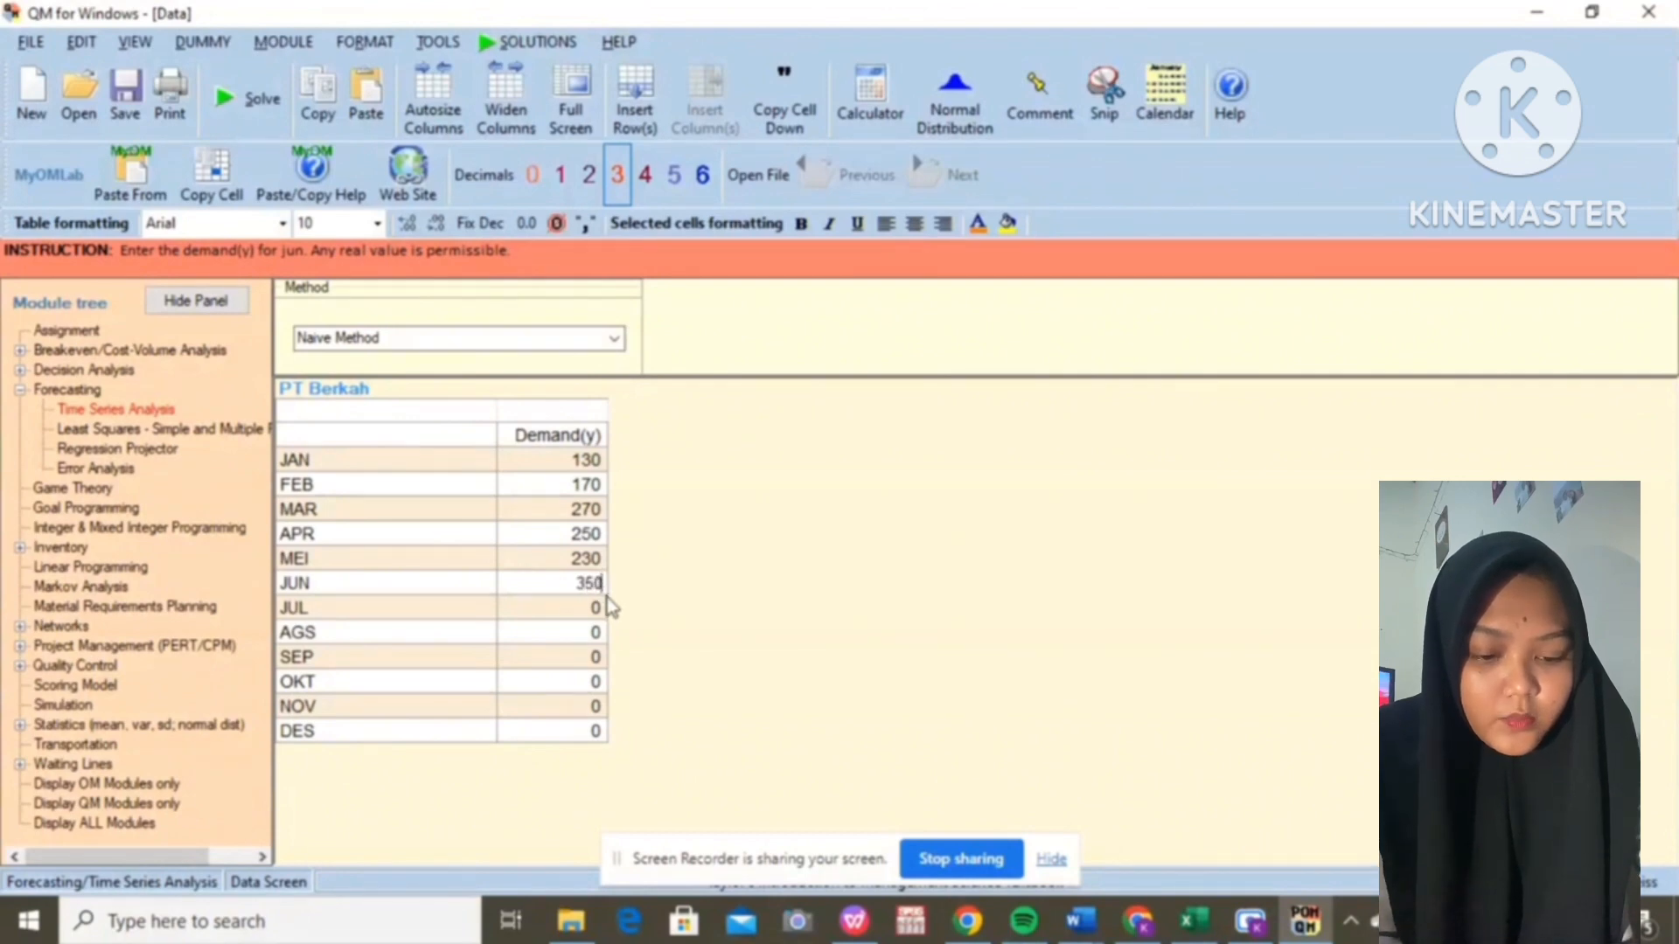
Step: Enter the demand values 330 for JUL, 290 for AGS and 240 for SEP
{"action": "left_click", "coordinate": [598, 608]}
{"action": "left_click", "coordinate": [598, 607]}
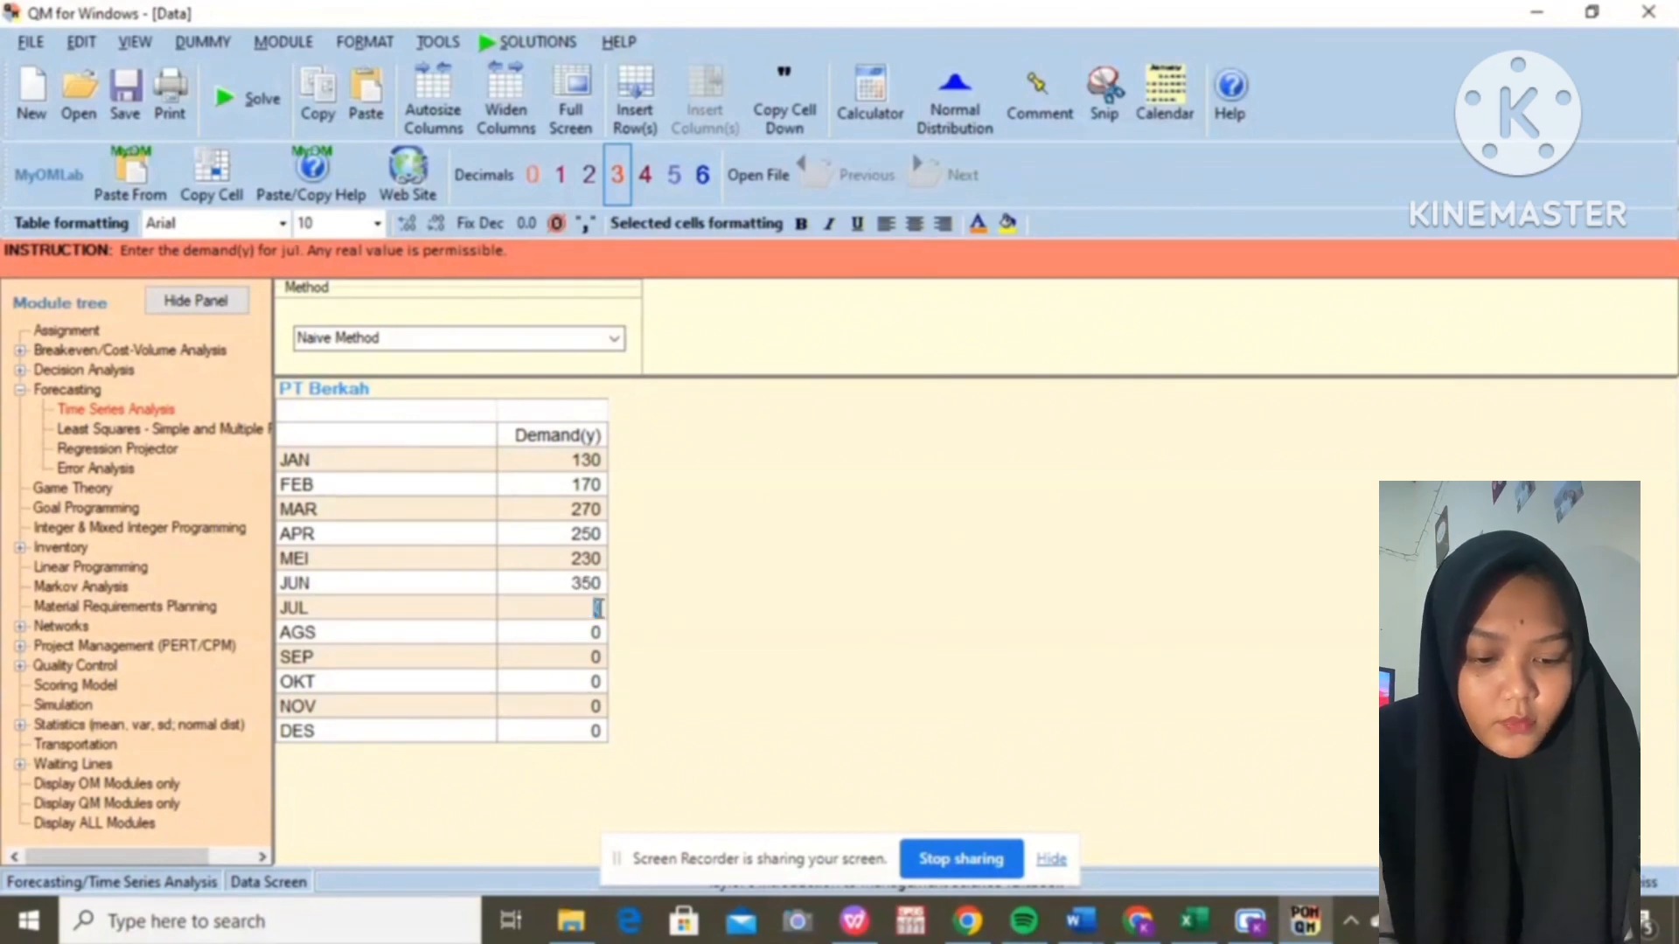
{"action": "type", "text": "33"}
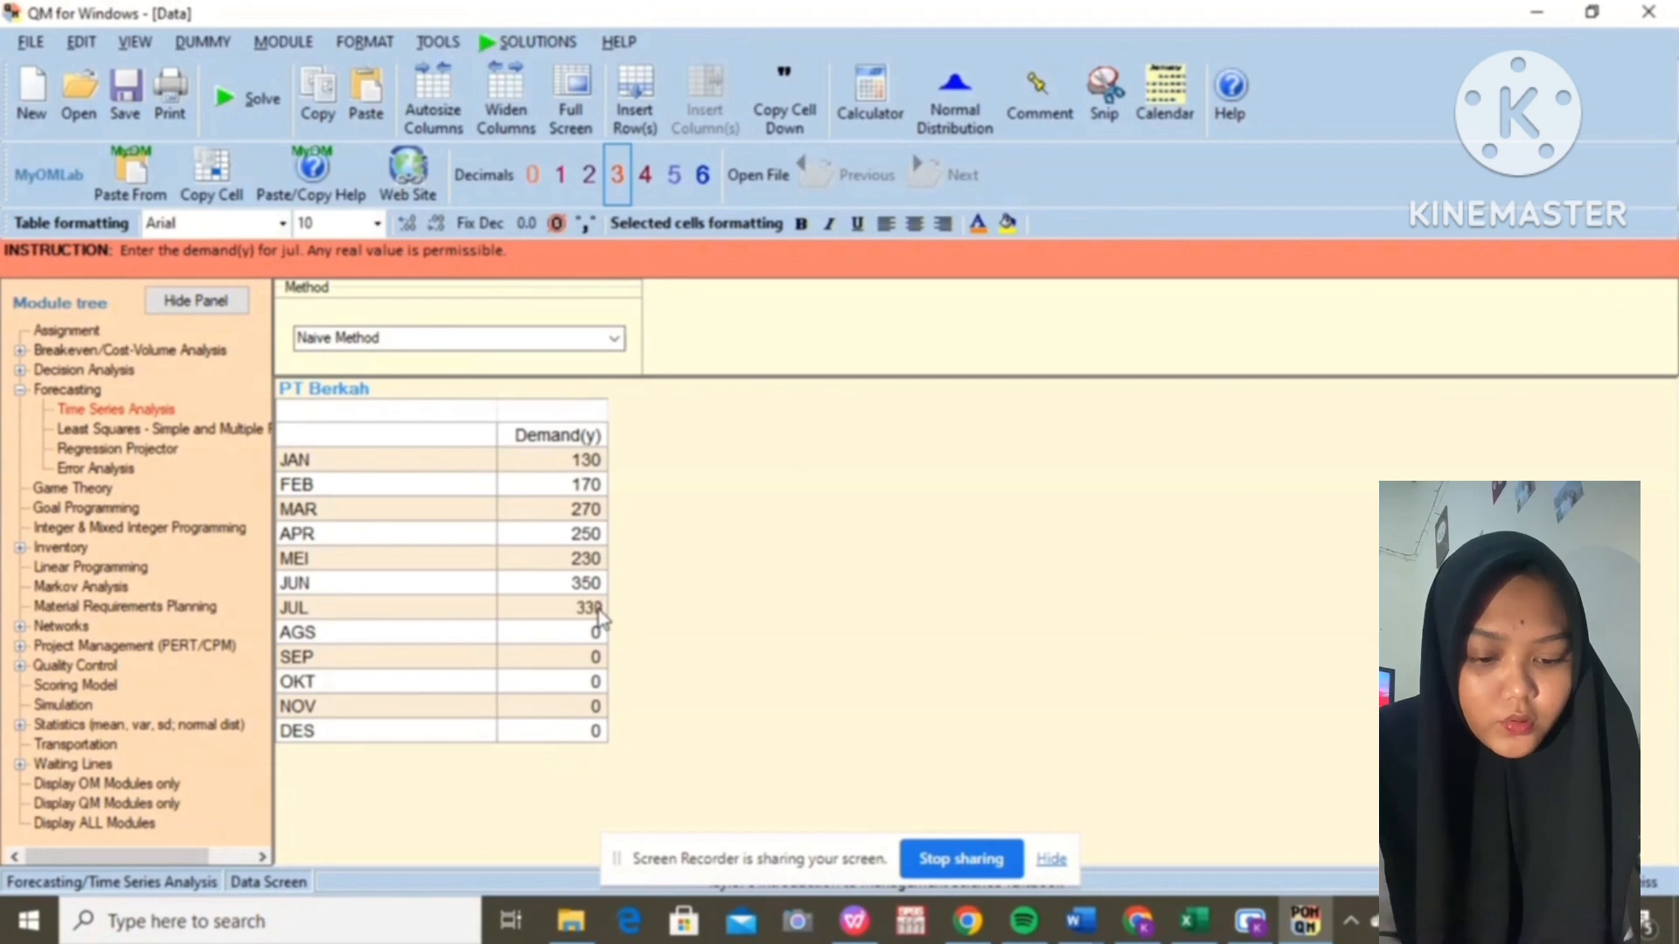
{"action": "type", "text": "0"}
{"action": "left_click", "coordinate": [602, 638]}
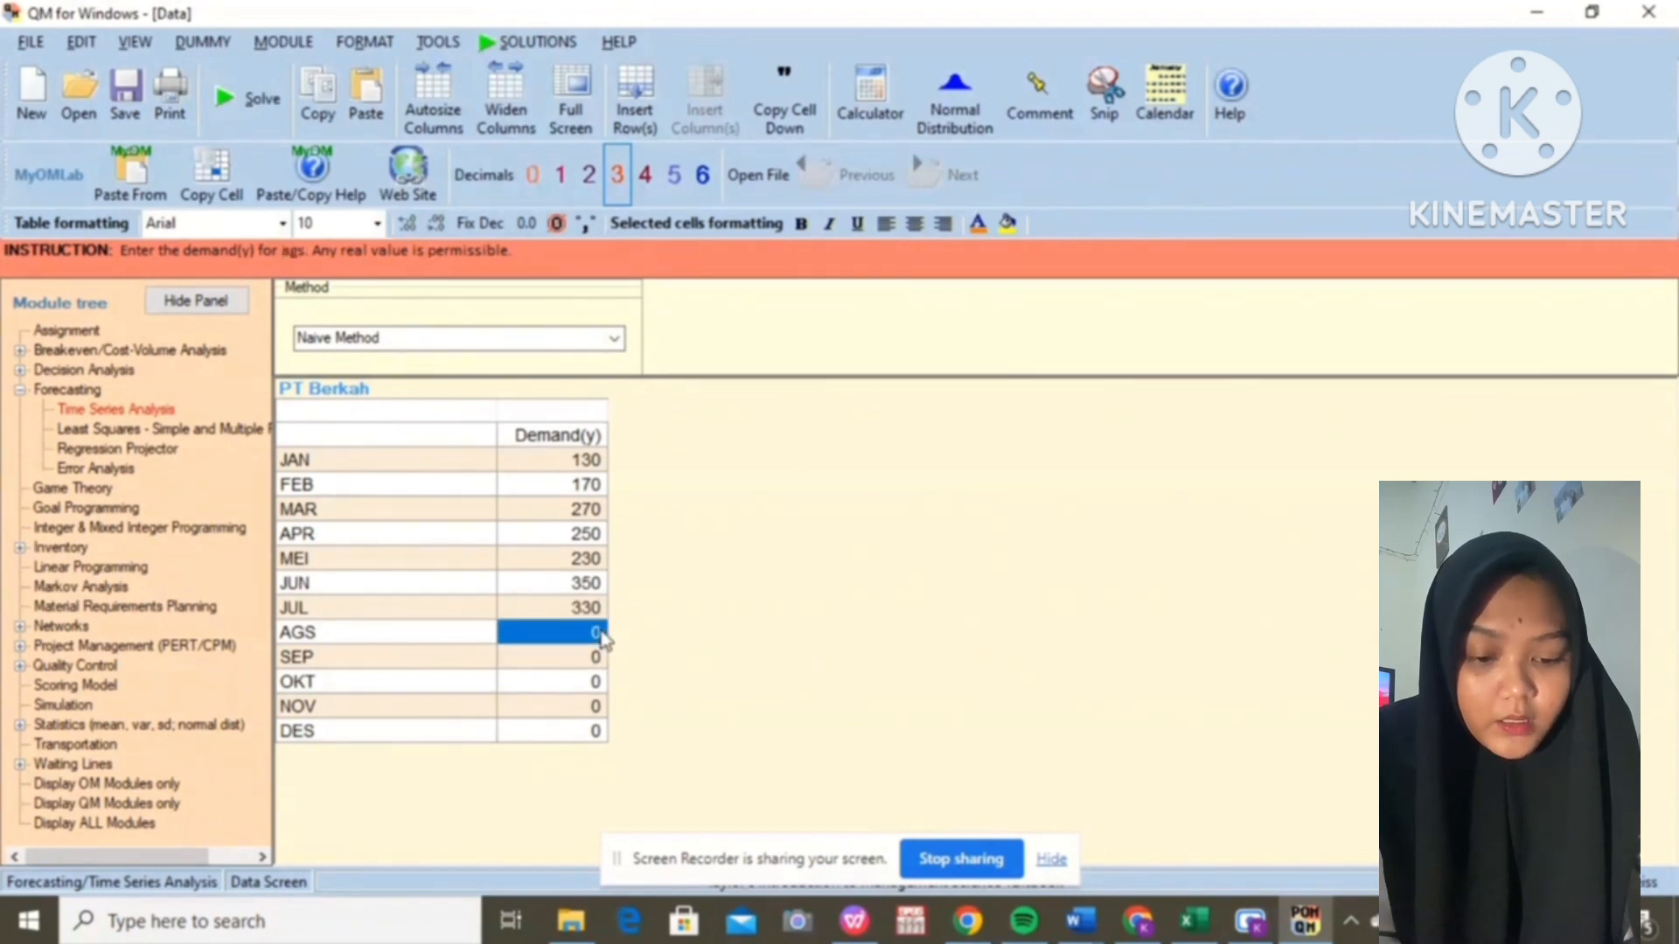
{"action": "left_click", "coordinate": [600, 634]}
{"action": "type", "text": "29"}
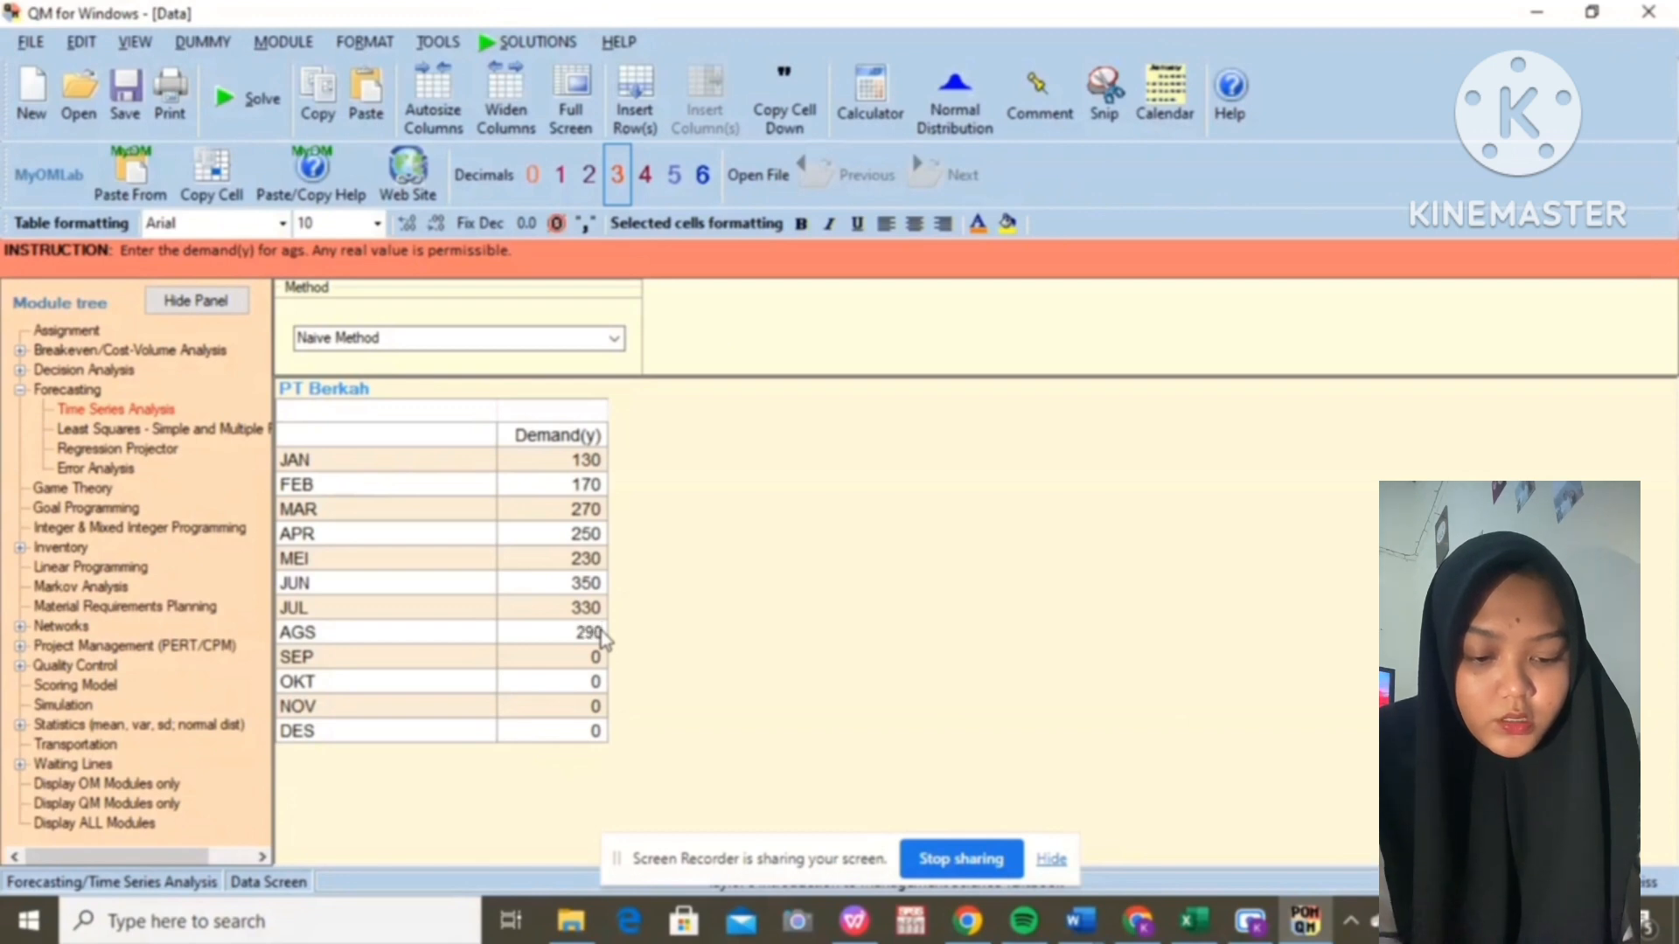
{"action": "type", "text": "0"}
{"action": "left_click", "coordinate": [600, 665]}
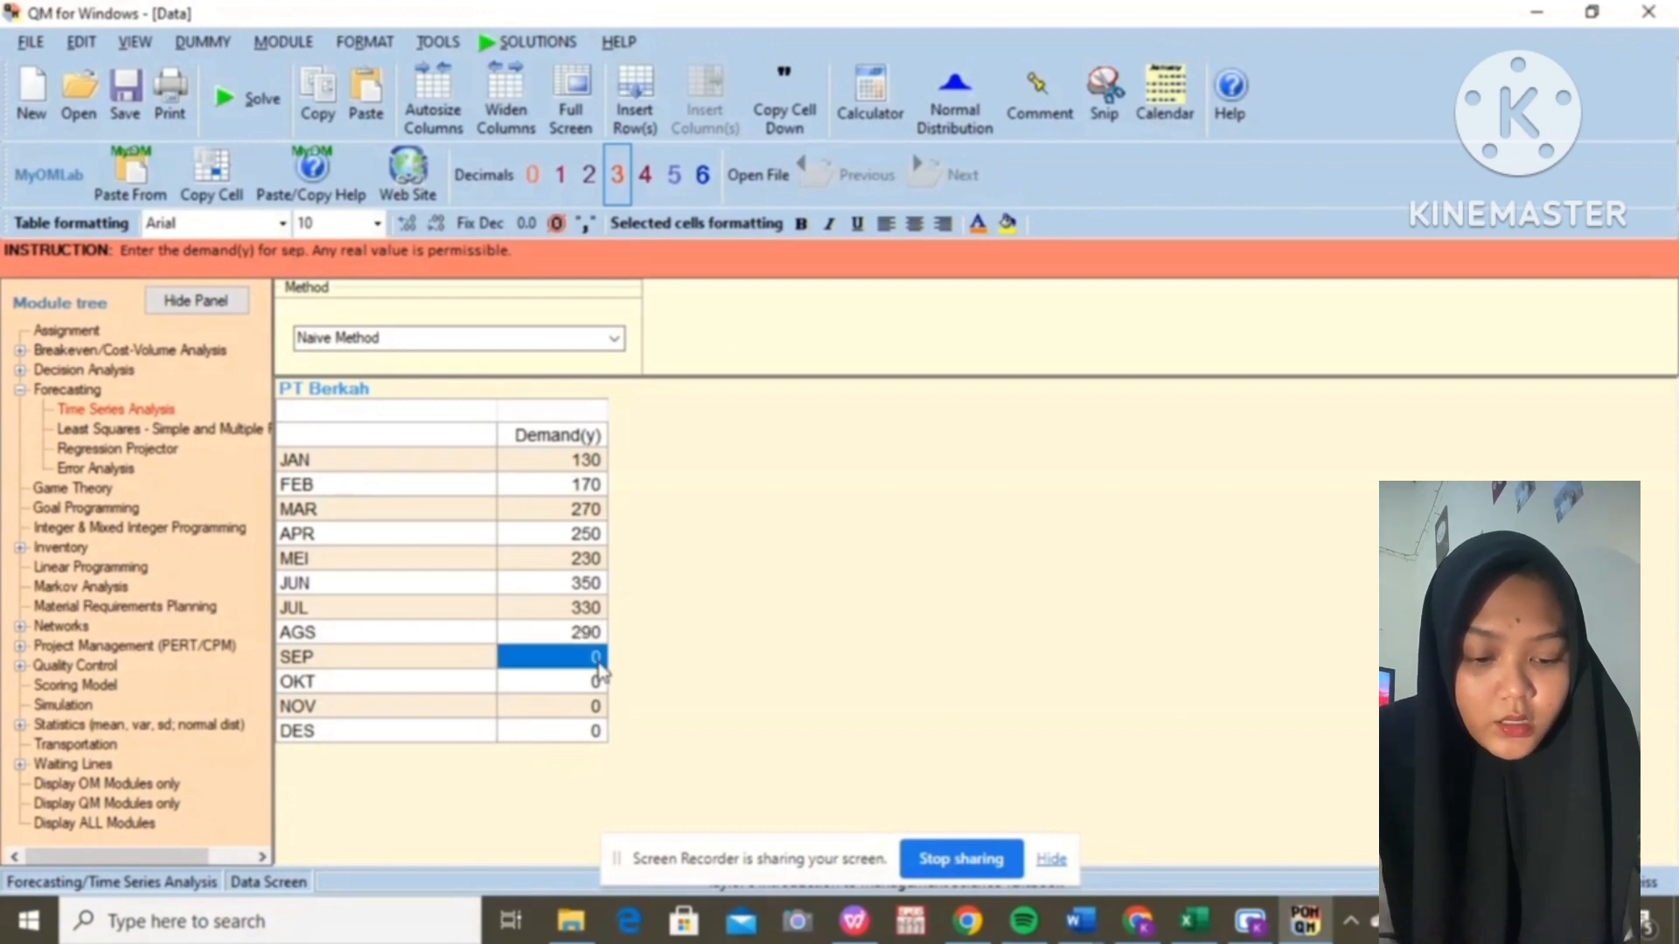
{"action": "left_click", "coordinate": [601, 660]}
{"action": "type", "text": "2"}
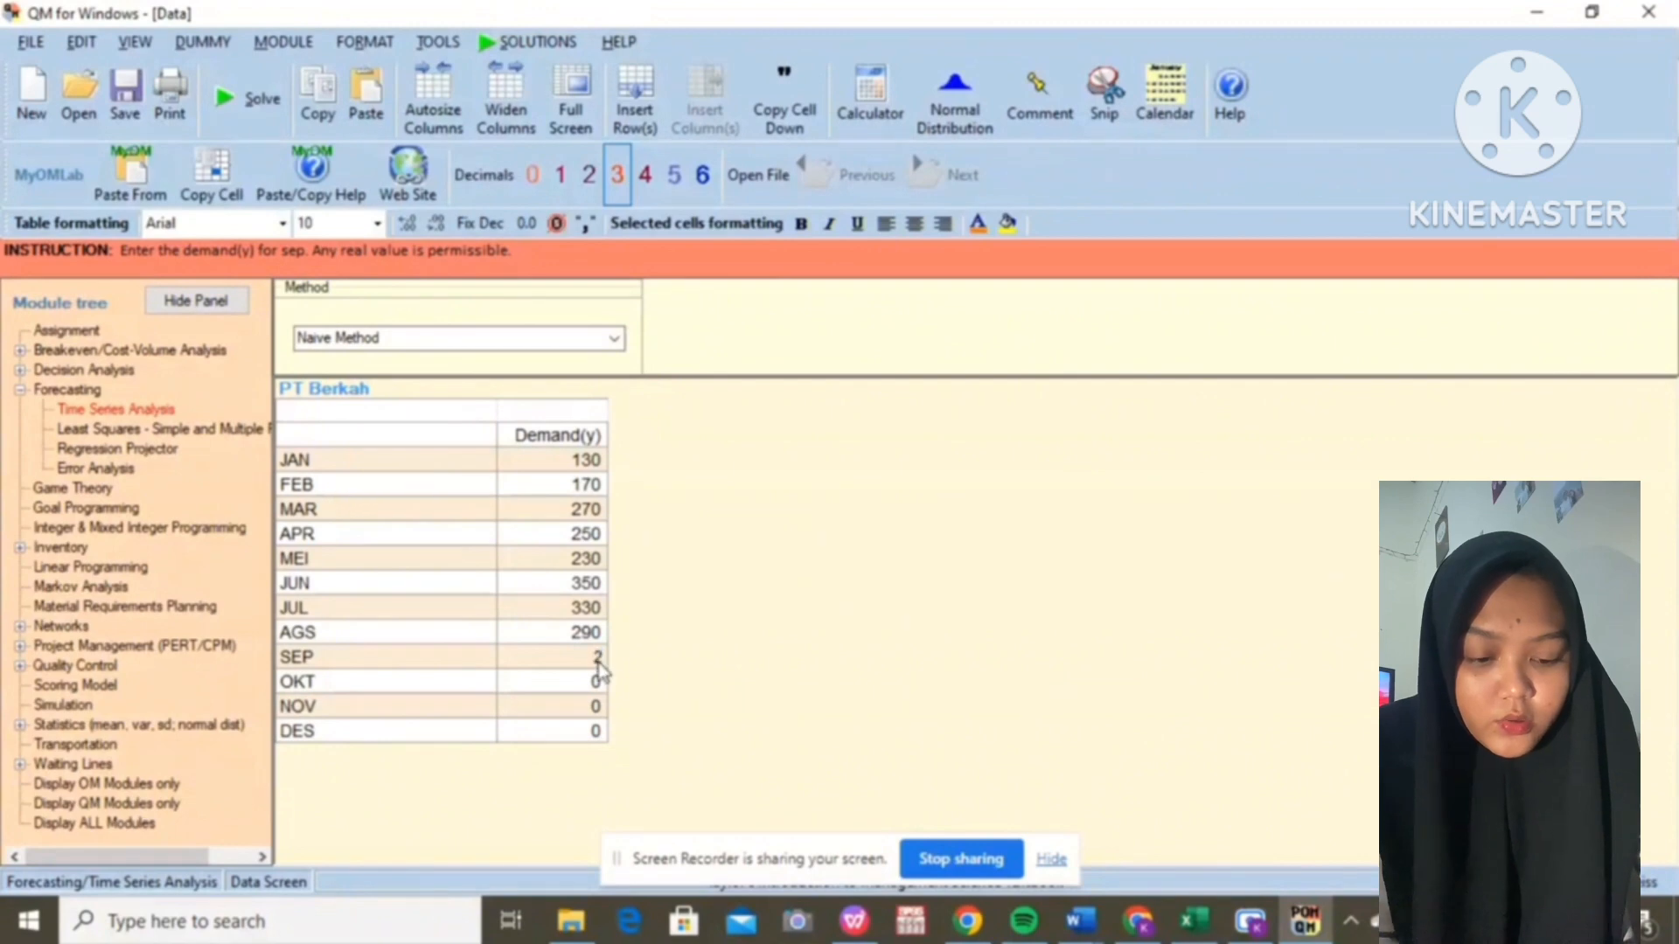
{"action": "type", "text": "40"}
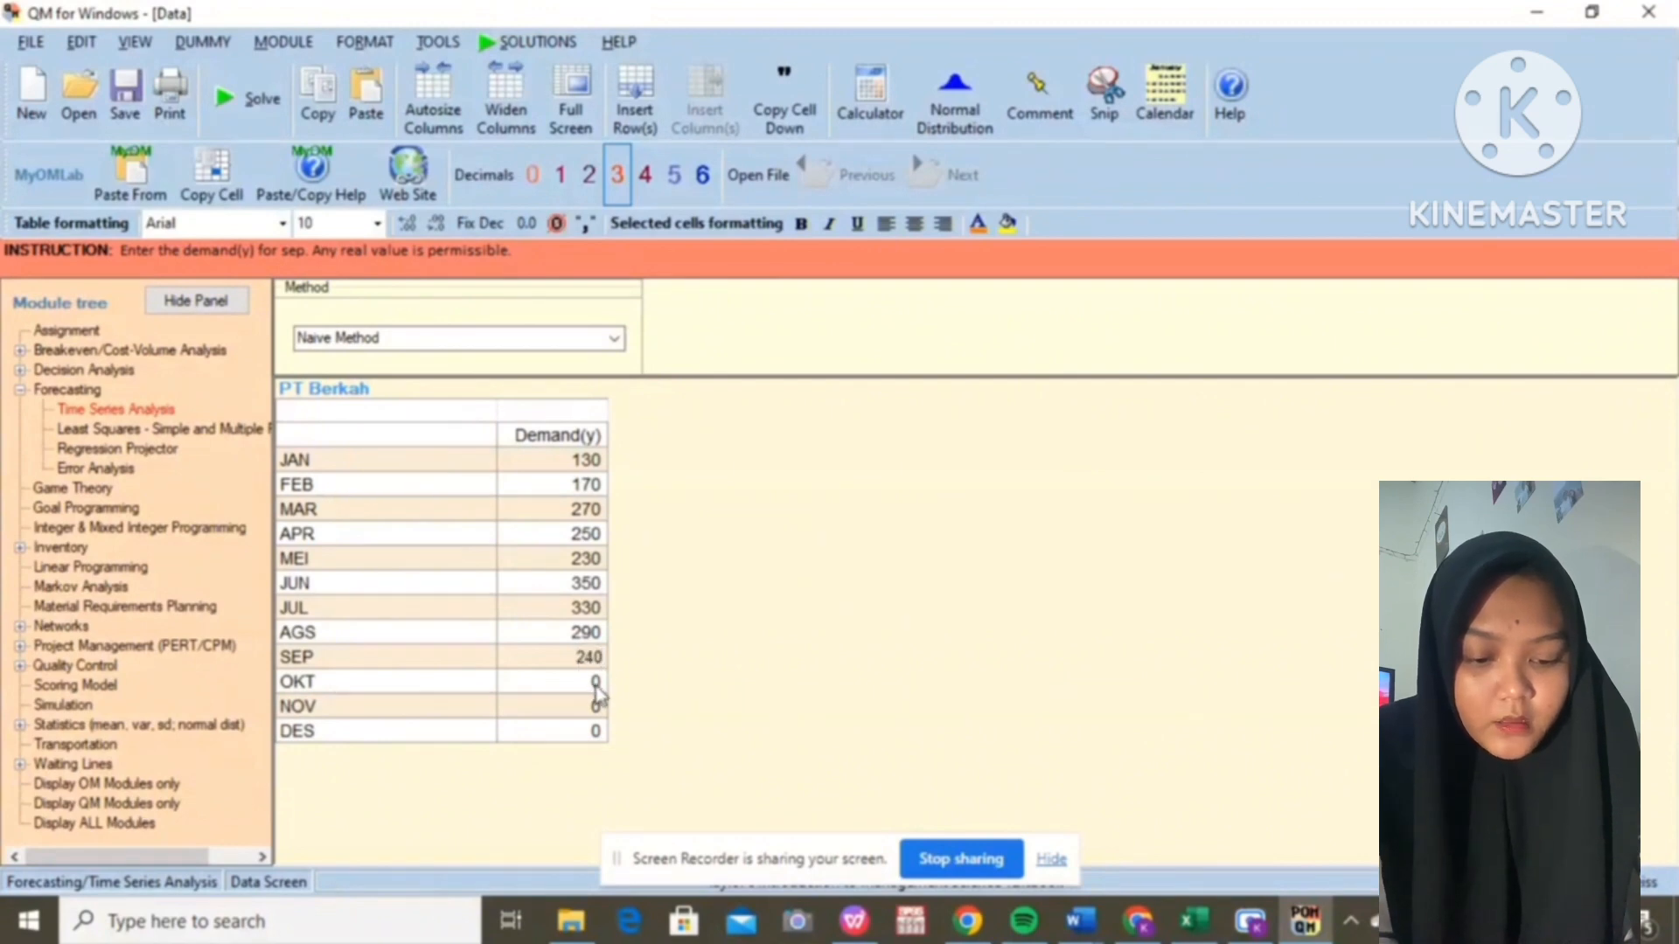
Step: Enter the demand for the last three months: OKT 200, NOV 190 and DES 180
{"action": "left_click", "coordinate": [598, 682]}
{"action": "left_click", "coordinate": [597, 682]}
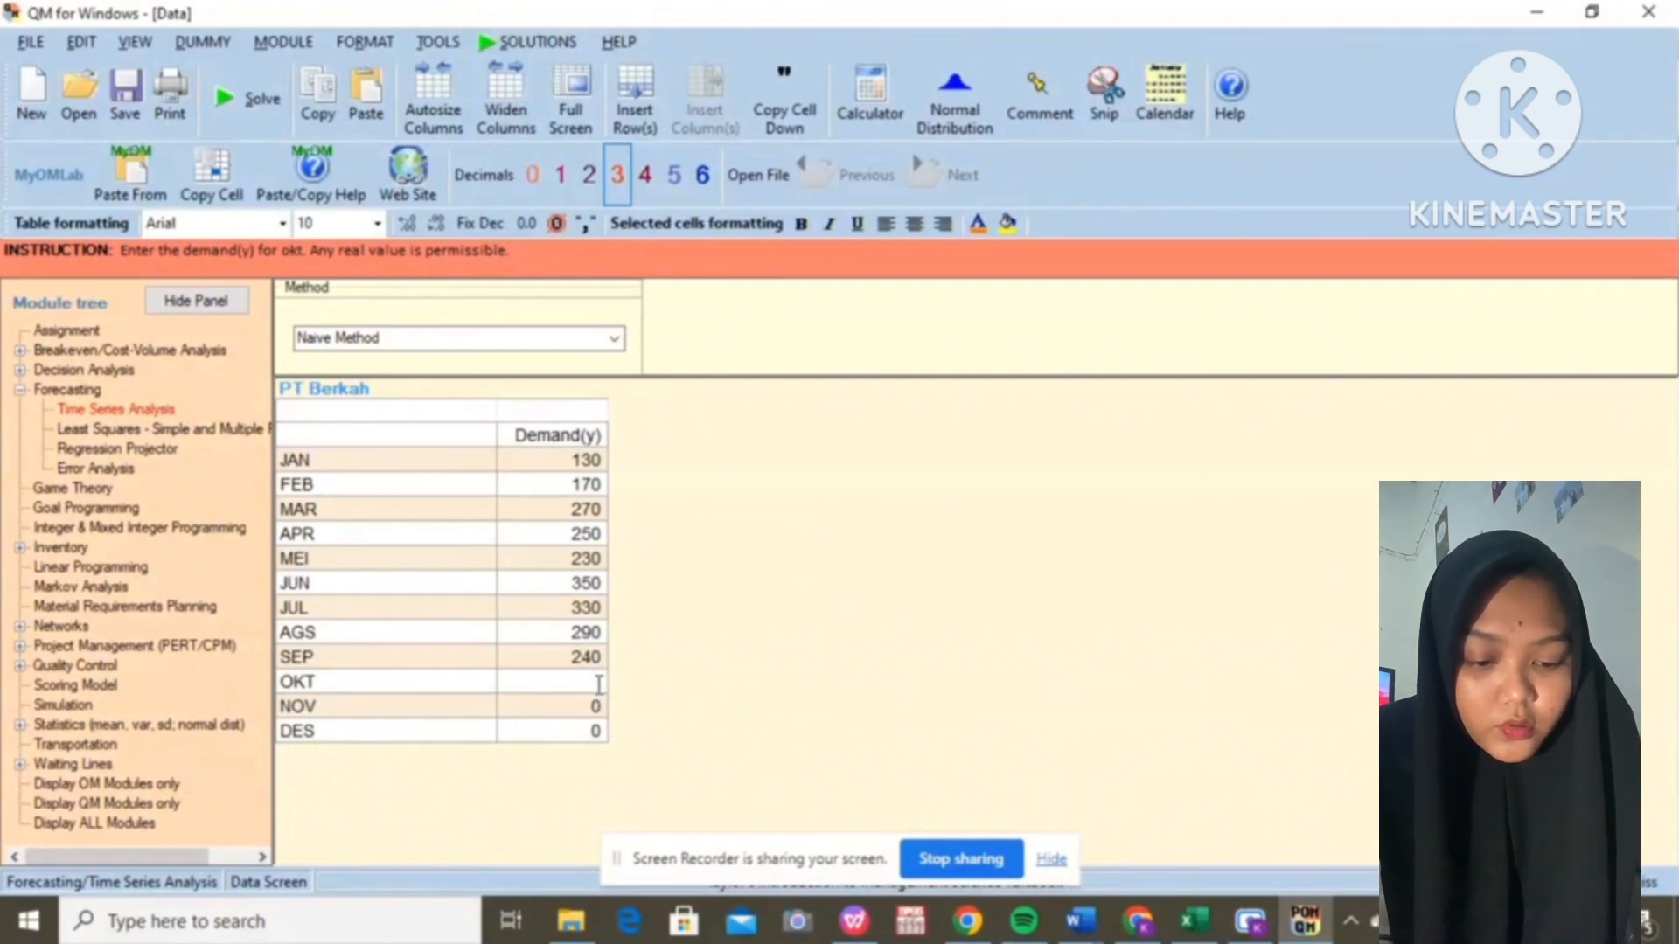
{"action": "type", "text": "200"}
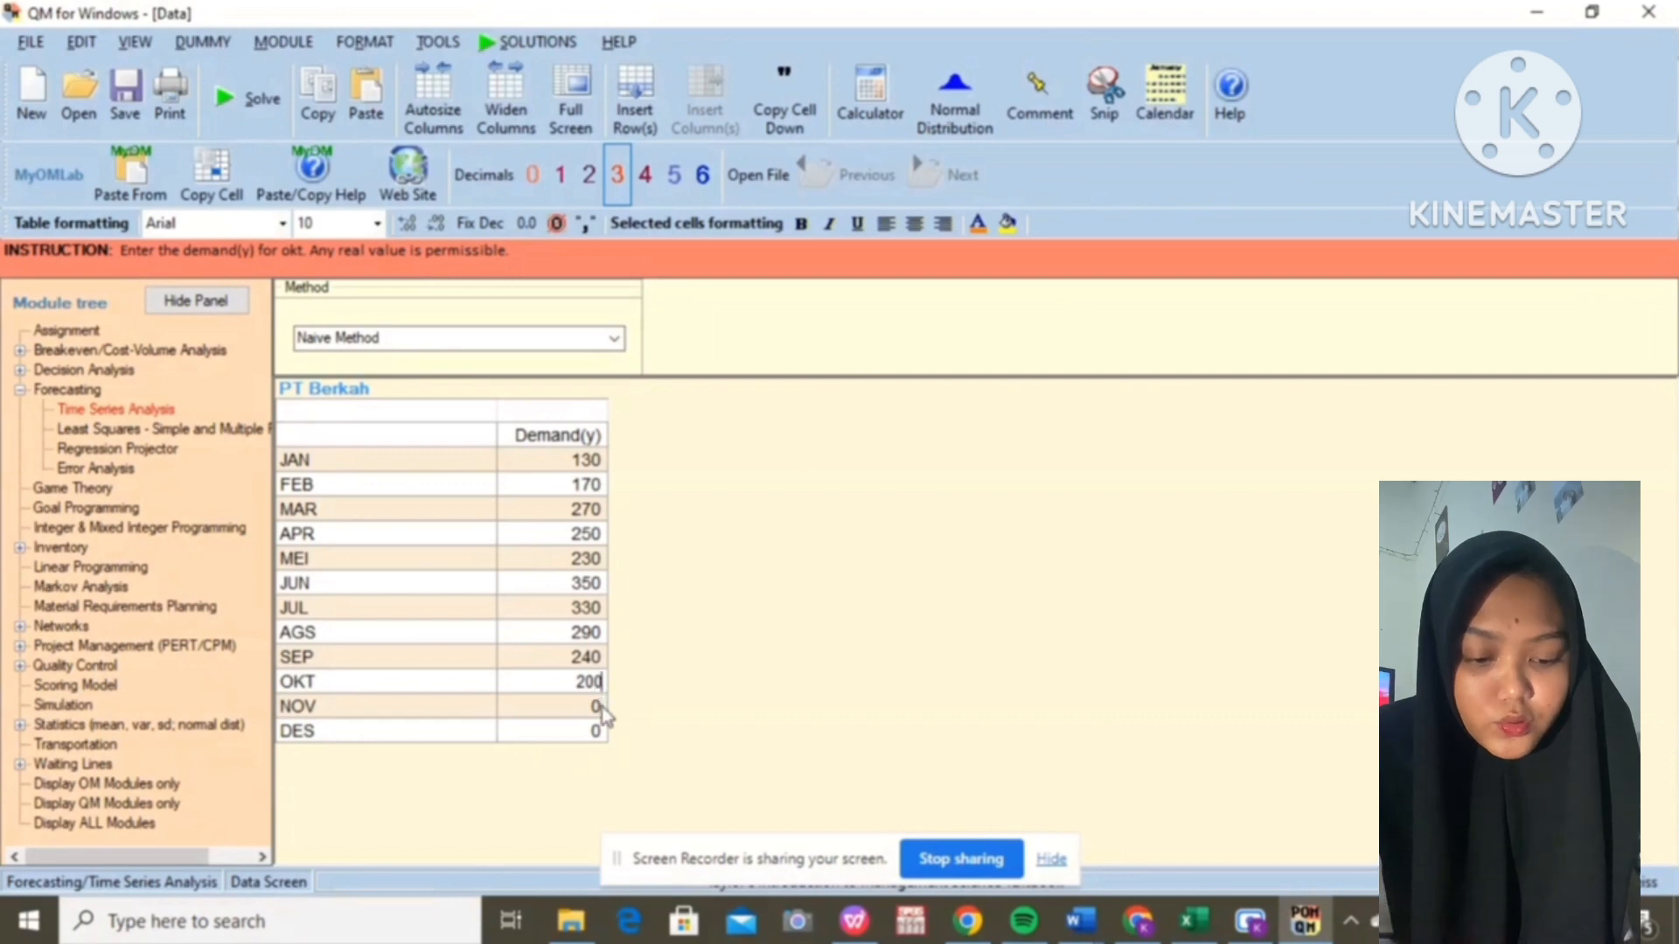
{"action": "left_click", "coordinate": [604, 713]}
{"action": "left_click", "coordinate": [603, 713]}
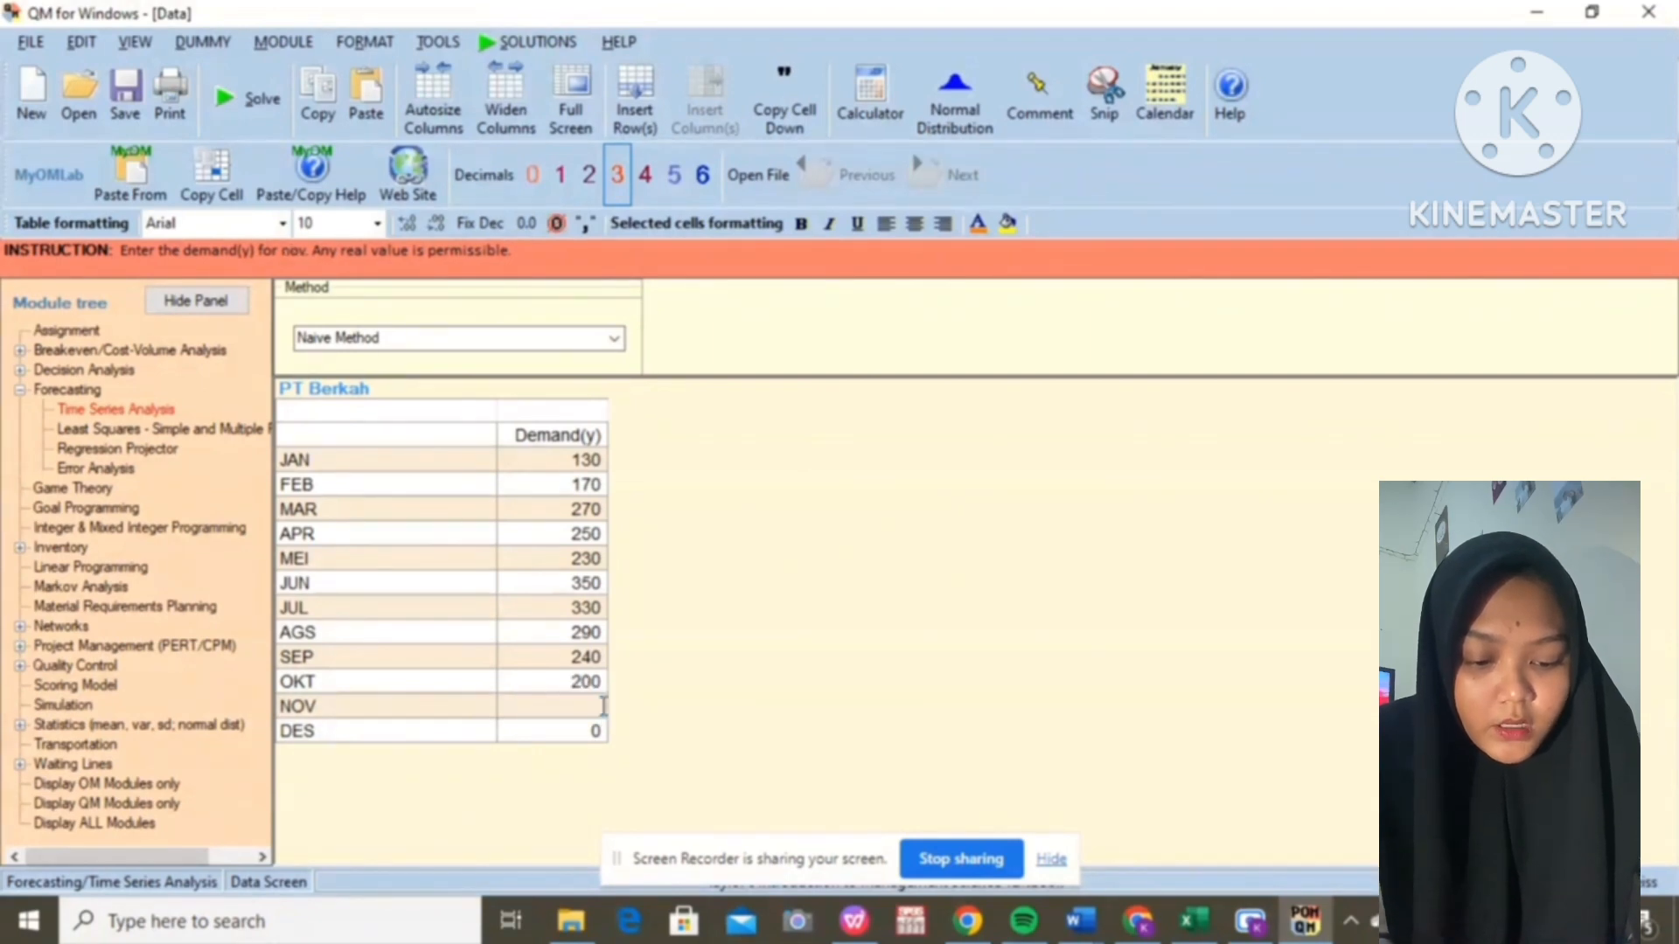
{"action": "type", "text": "190"}
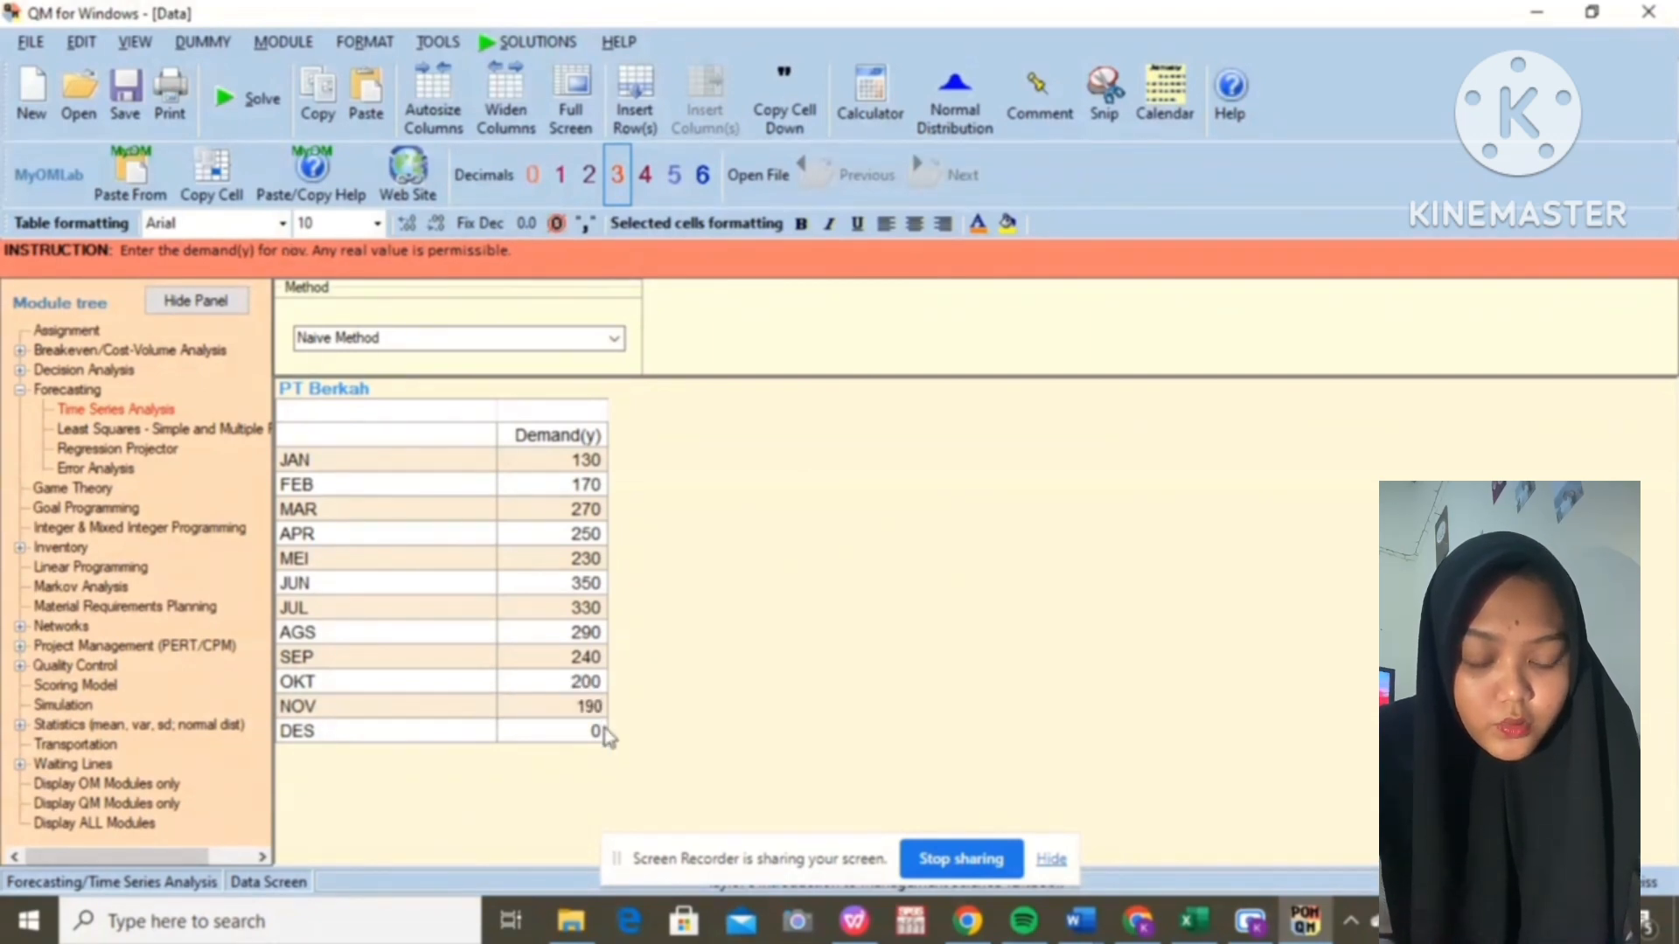
{"action": "left_click", "coordinate": [596, 737]}
{"action": "left_click", "coordinate": [598, 739]}
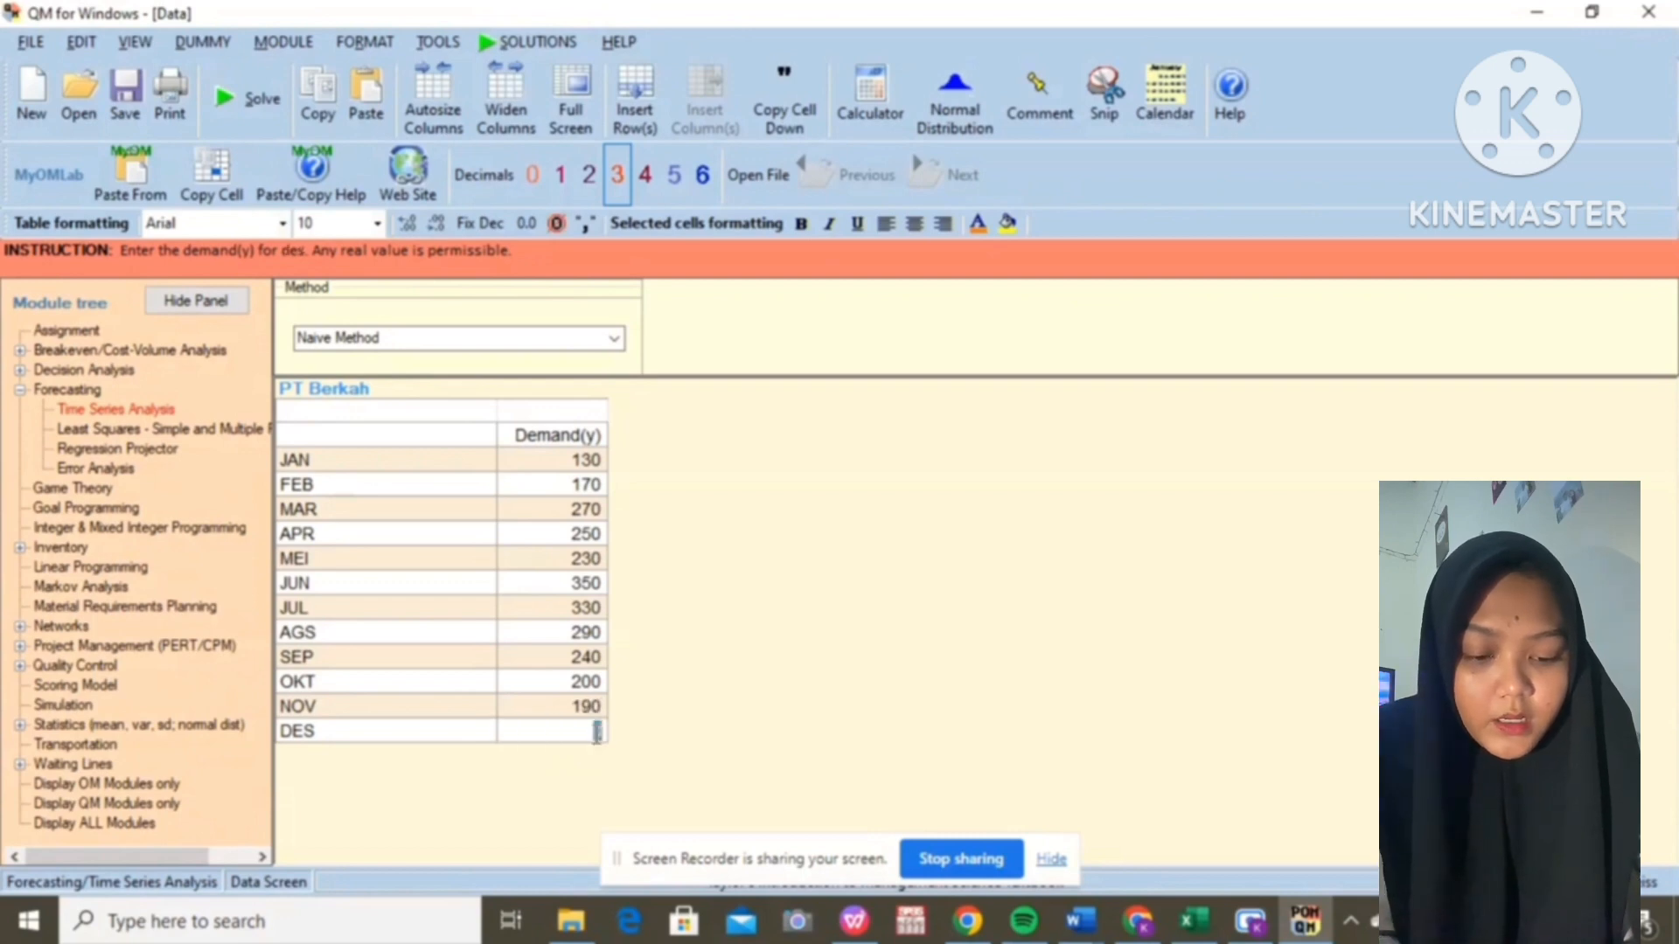
{"action": "type", "text": "18"}
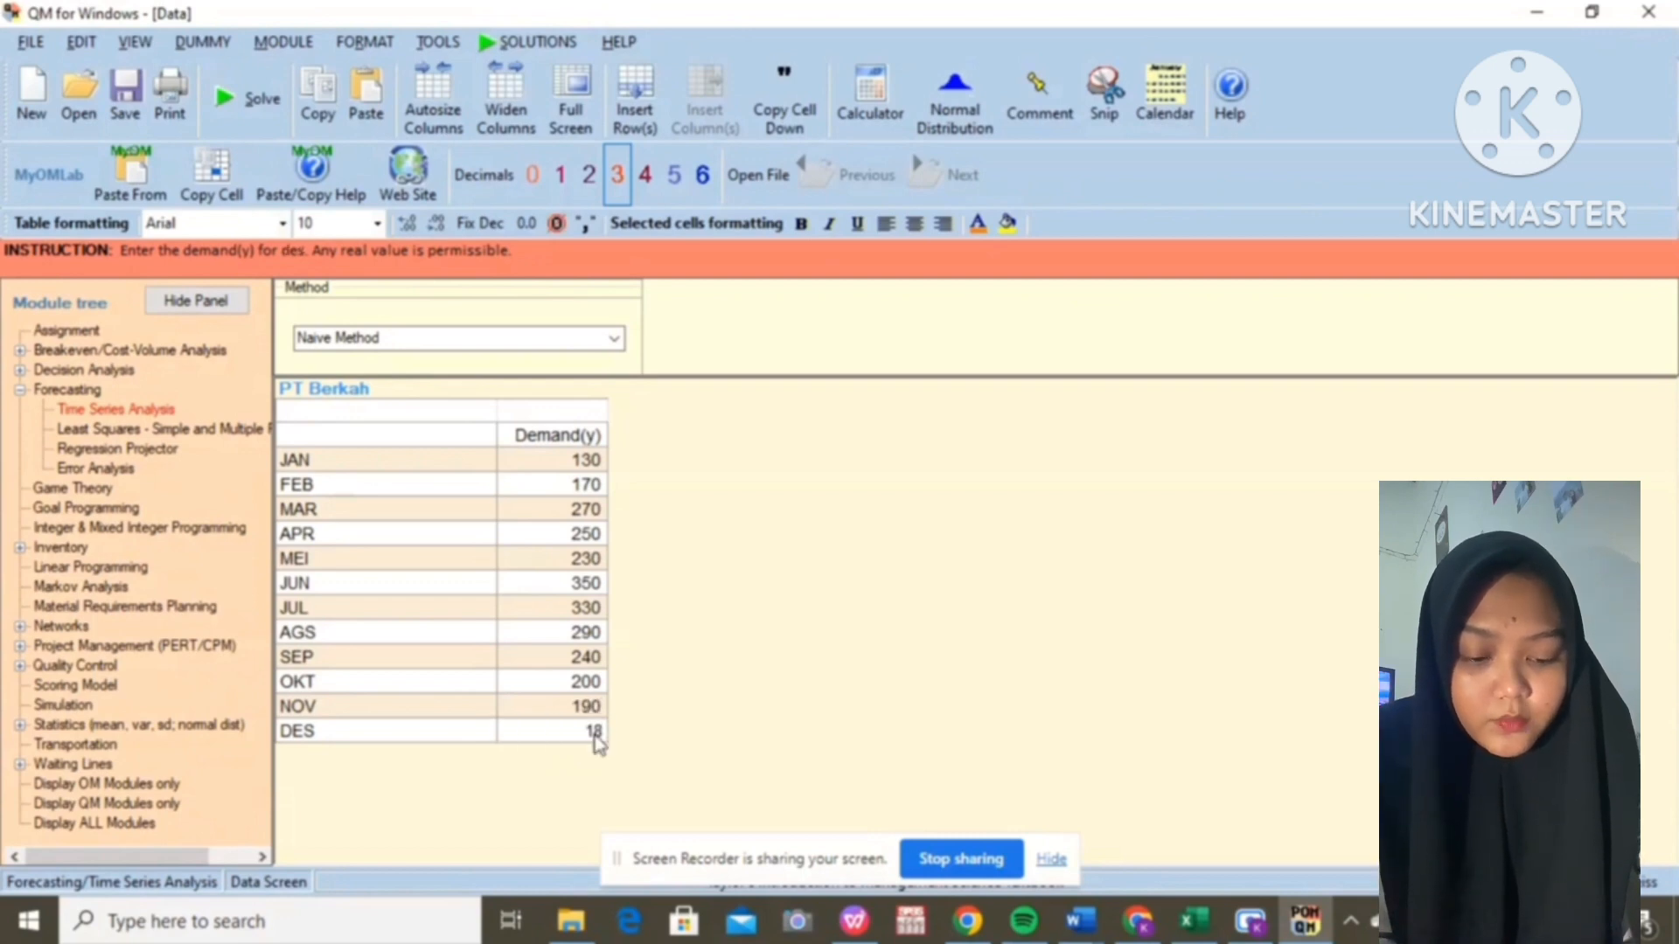
{"action": "type", "text": "0"}
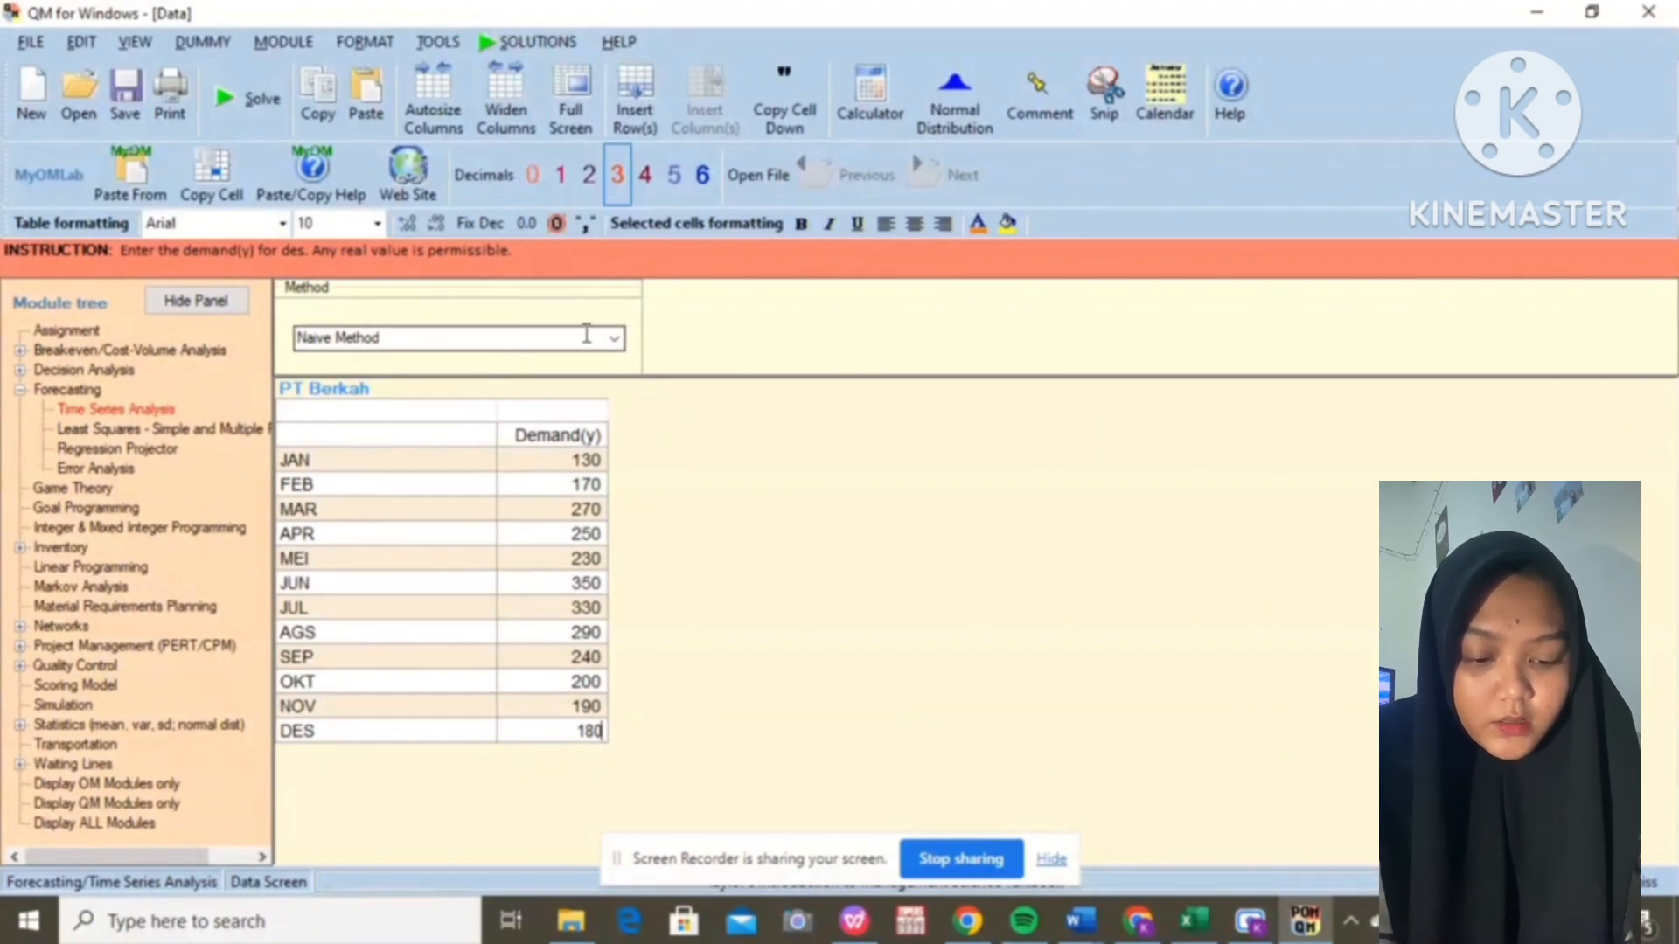
Step: Change the forecasting method for the PT Berkah data to Moving Averages
{"action": "left_click", "coordinate": [615, 341]}
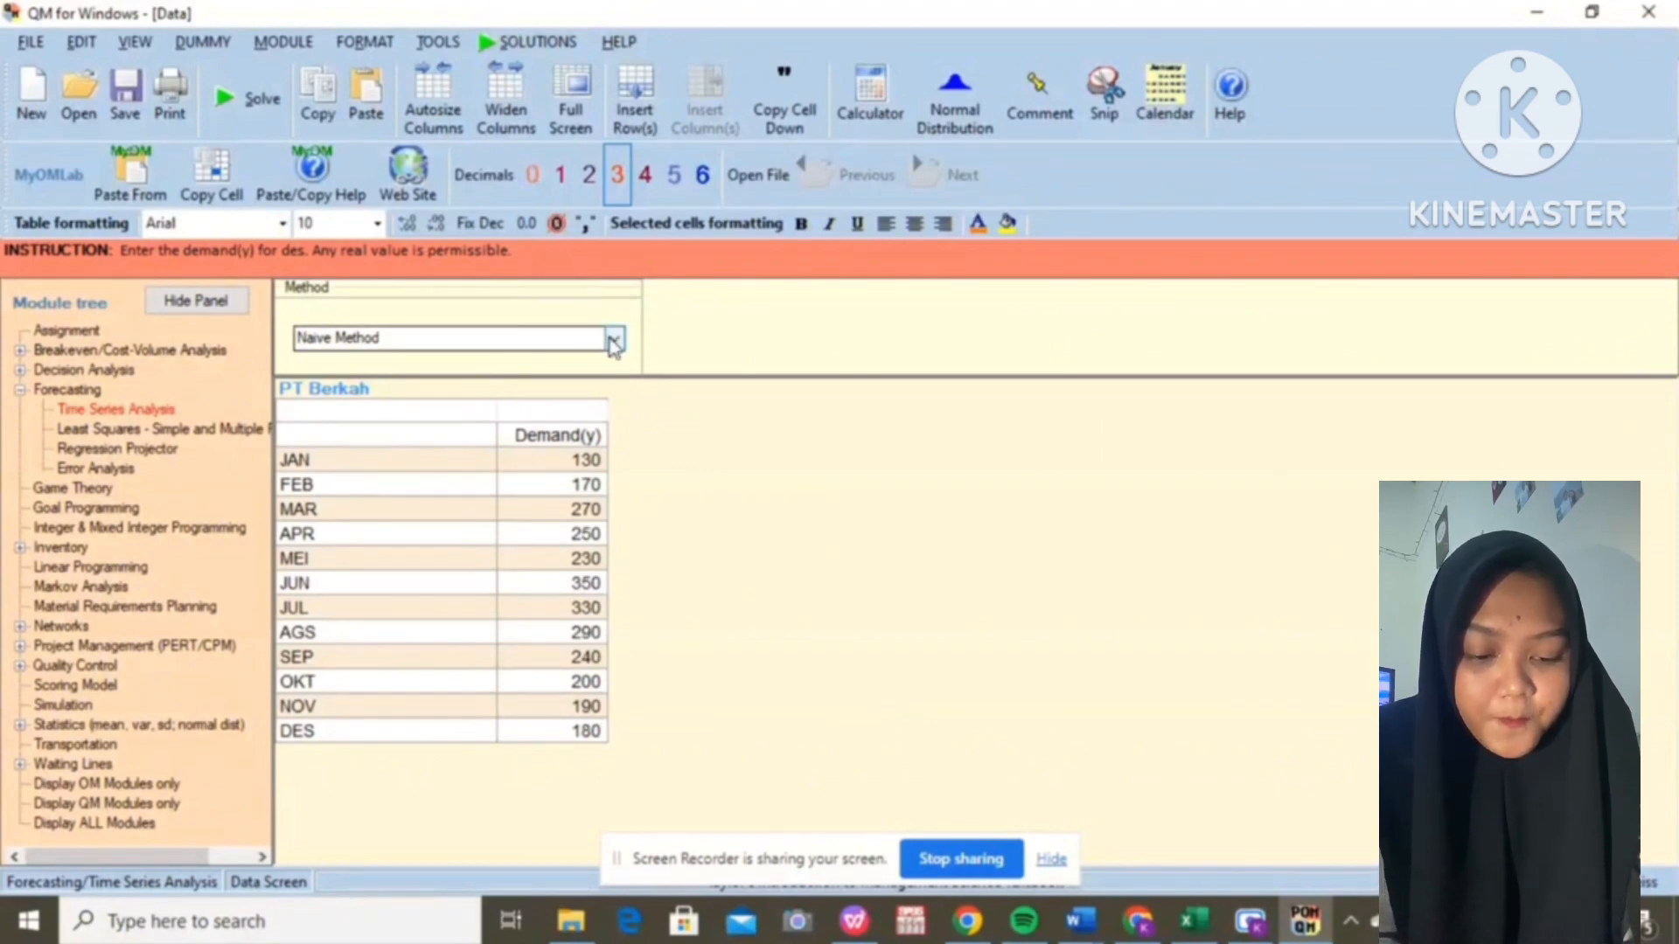
{"action": "left_click", "coordinate": [615, 341]}
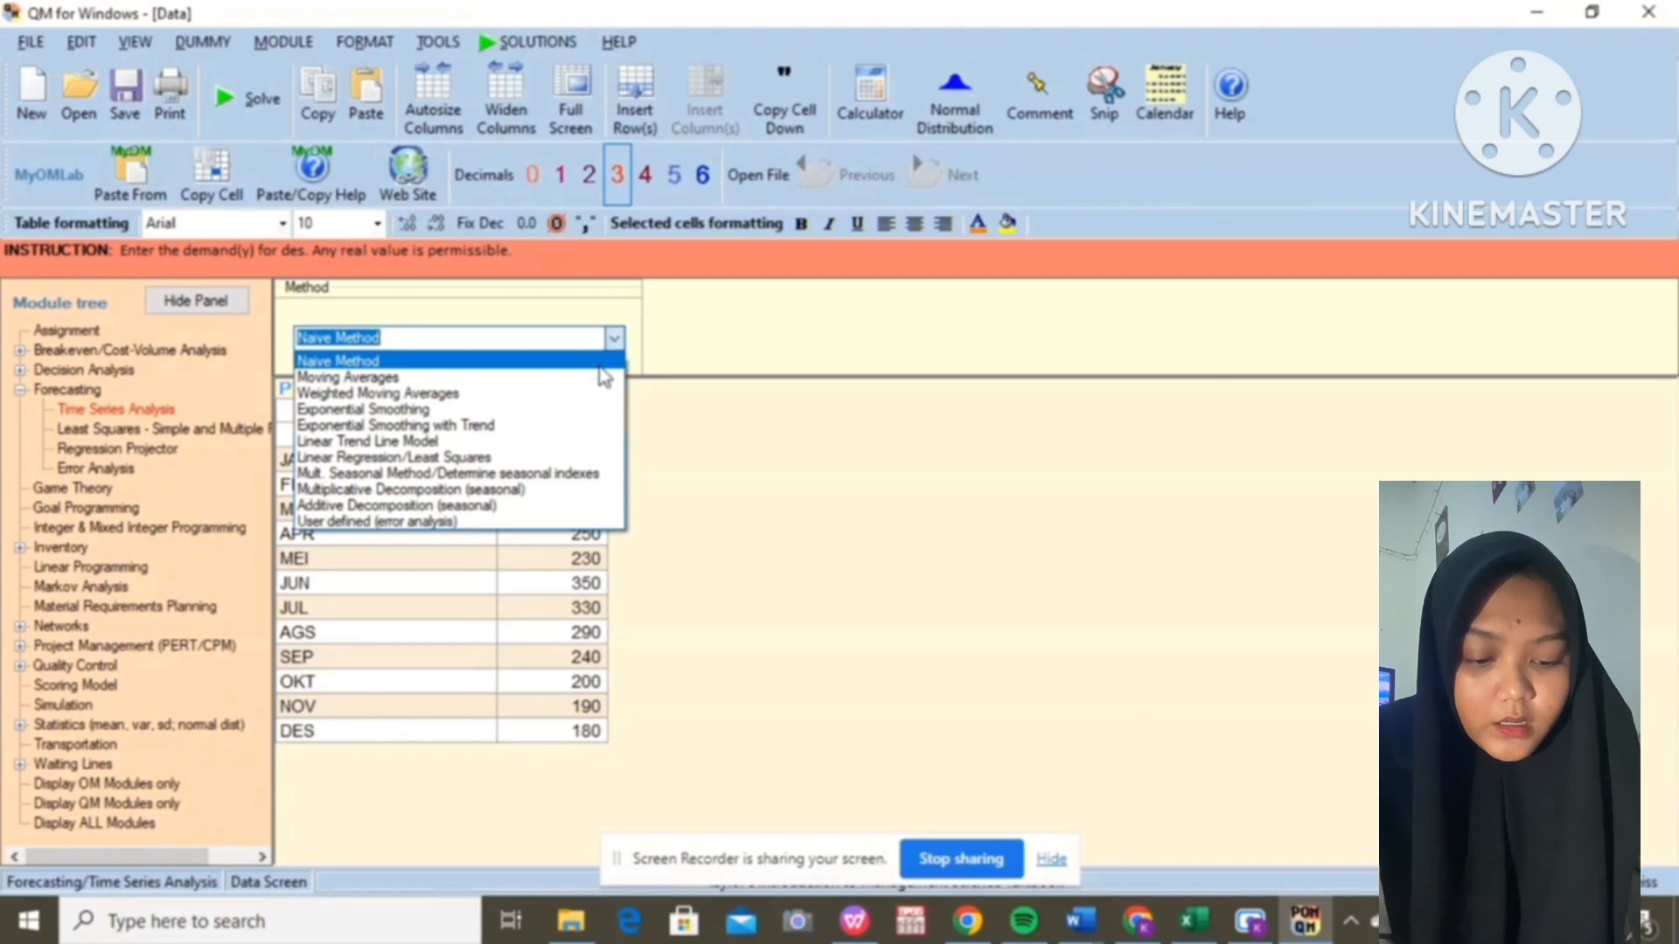
{"action": "left_click", "coordinate": [427, 378]}
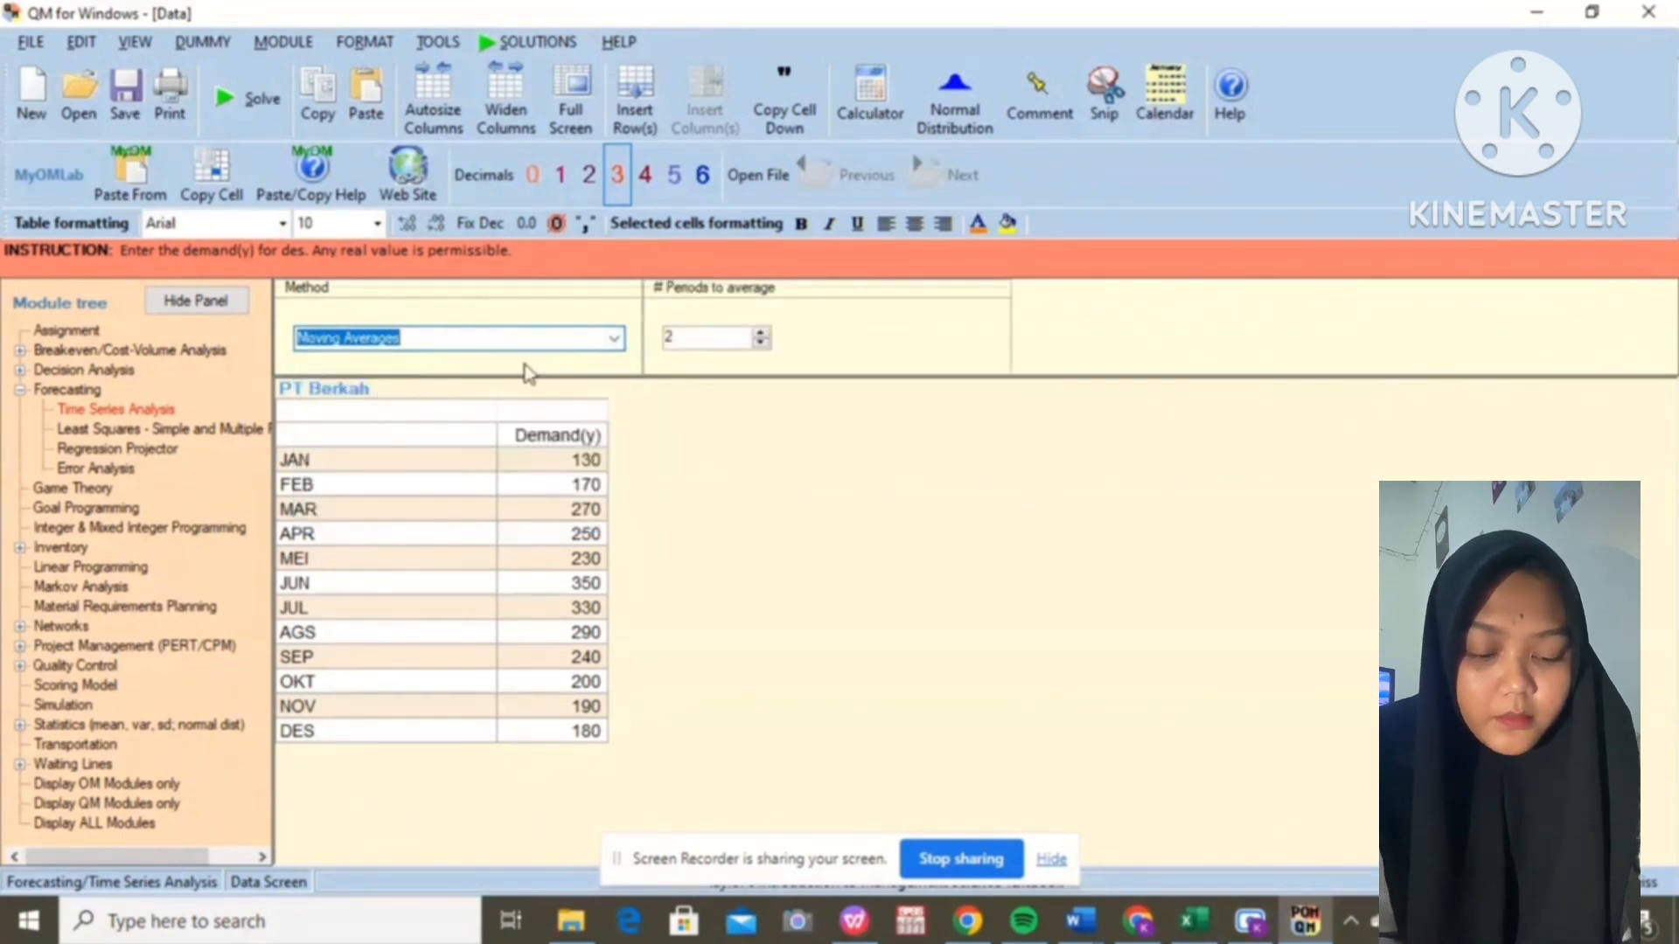
Step: Set the number of periods to average to 3 and solve the PT Berkah moving-average forecast
{"action": "left_click", "coordinate": [679, 343]}
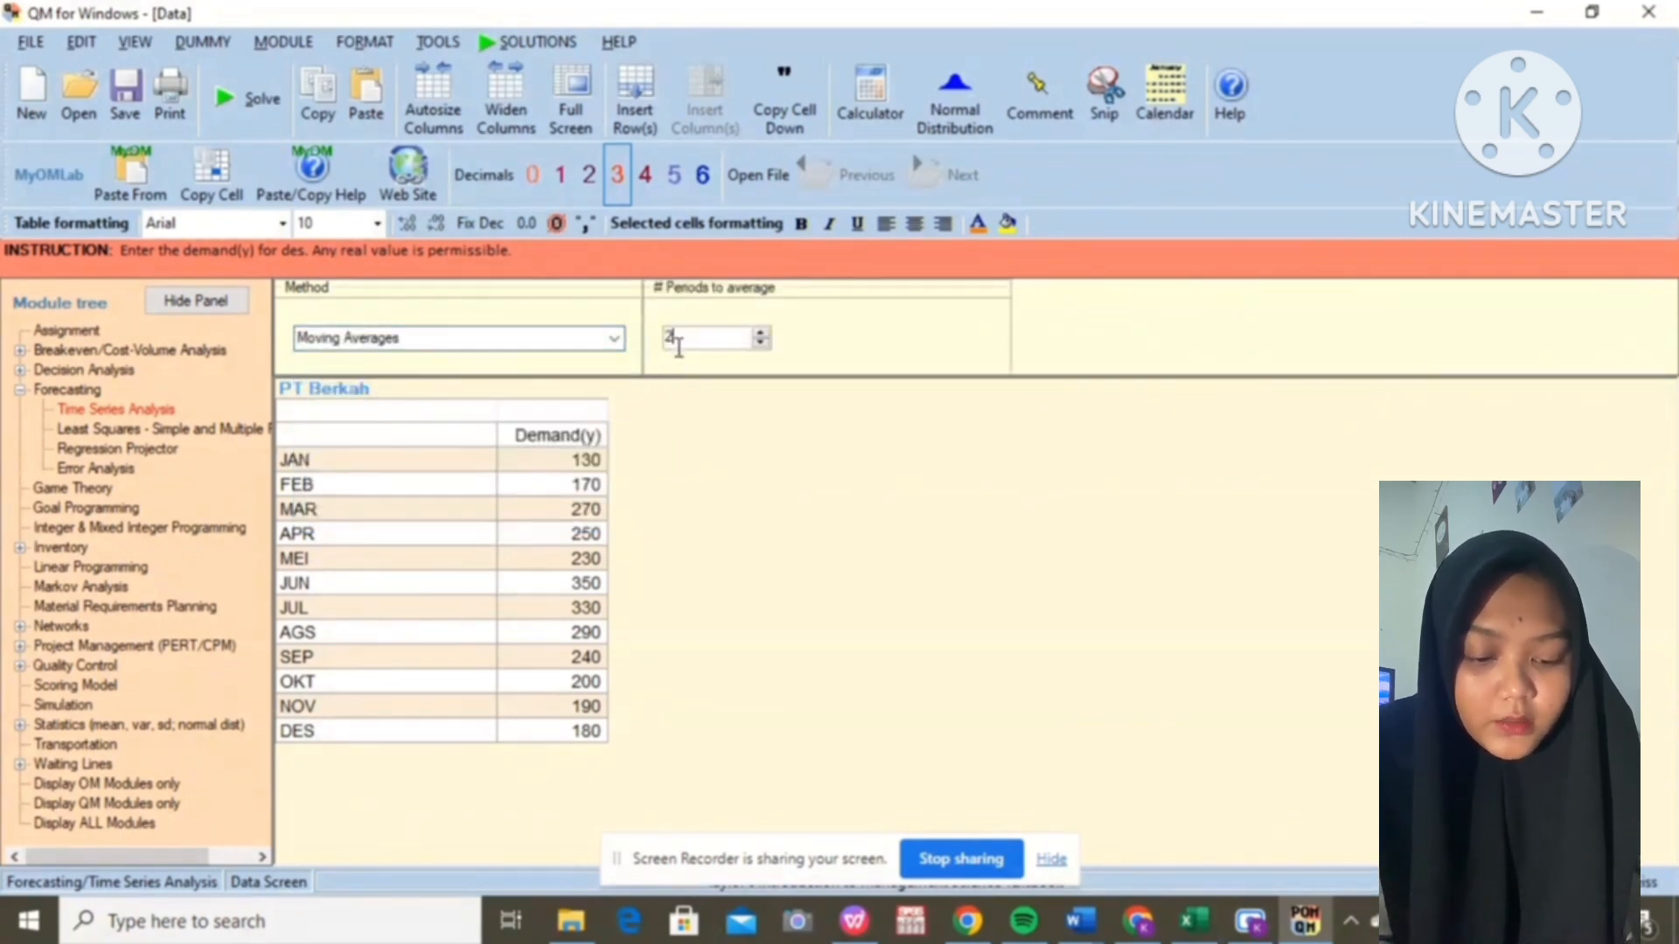
{"action": "type", "text": "3"}
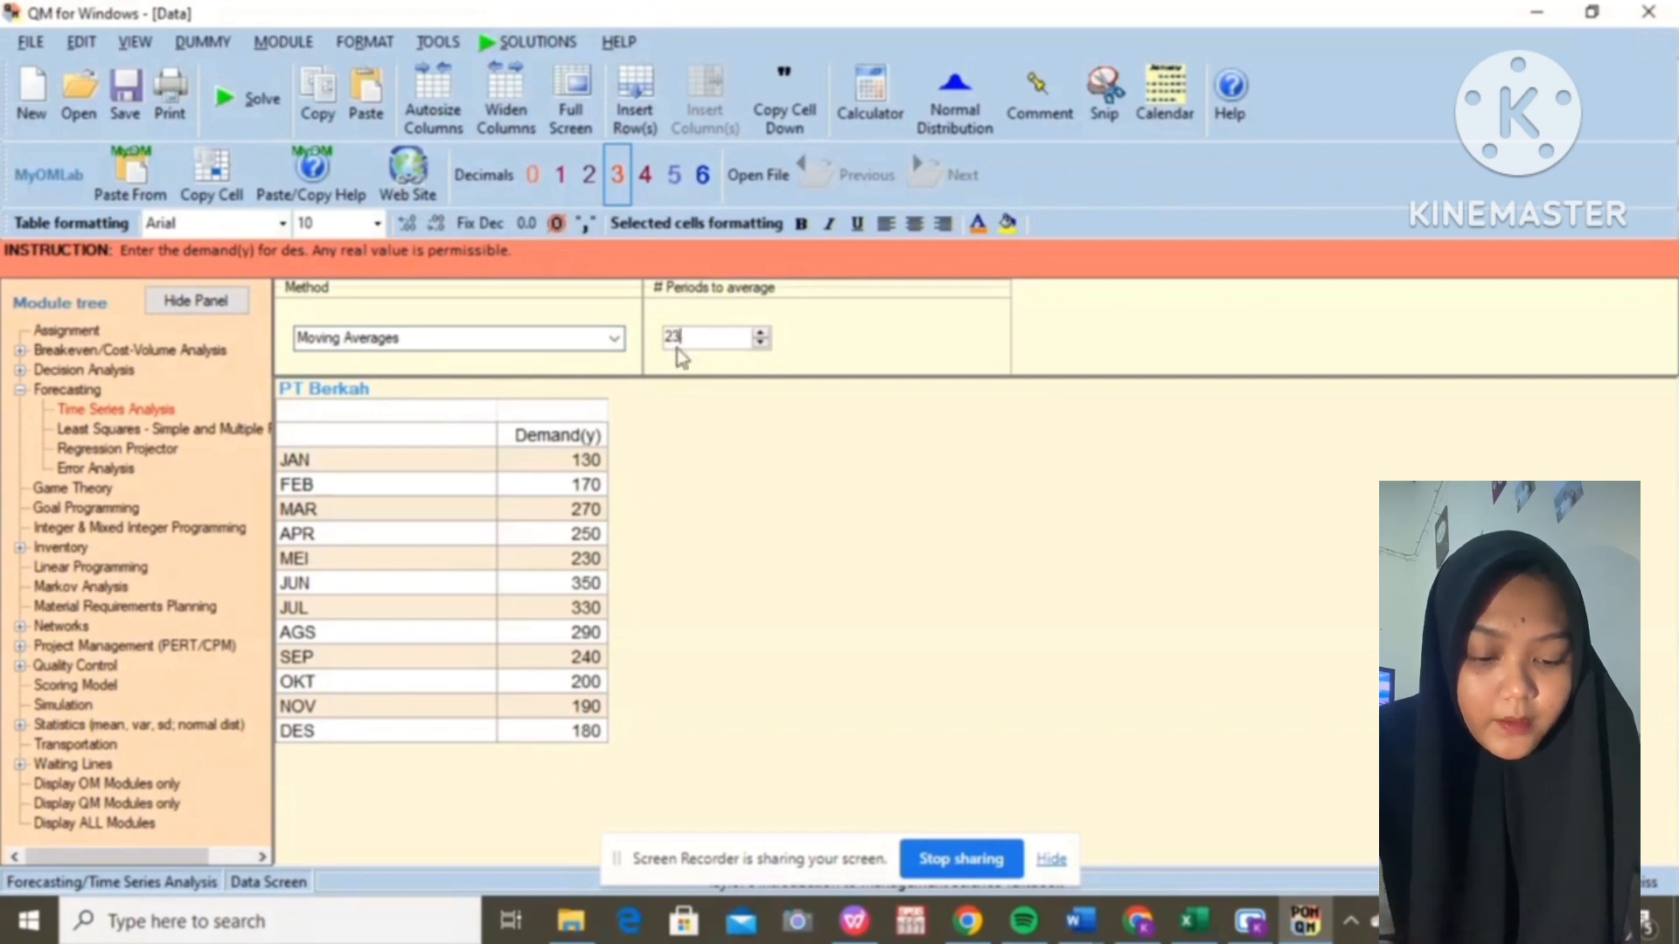
{"action": "key", "text": "BackSpace"}
{"action": "key", "text": "BackSpace"}
{"action": "type", "text": "3"}
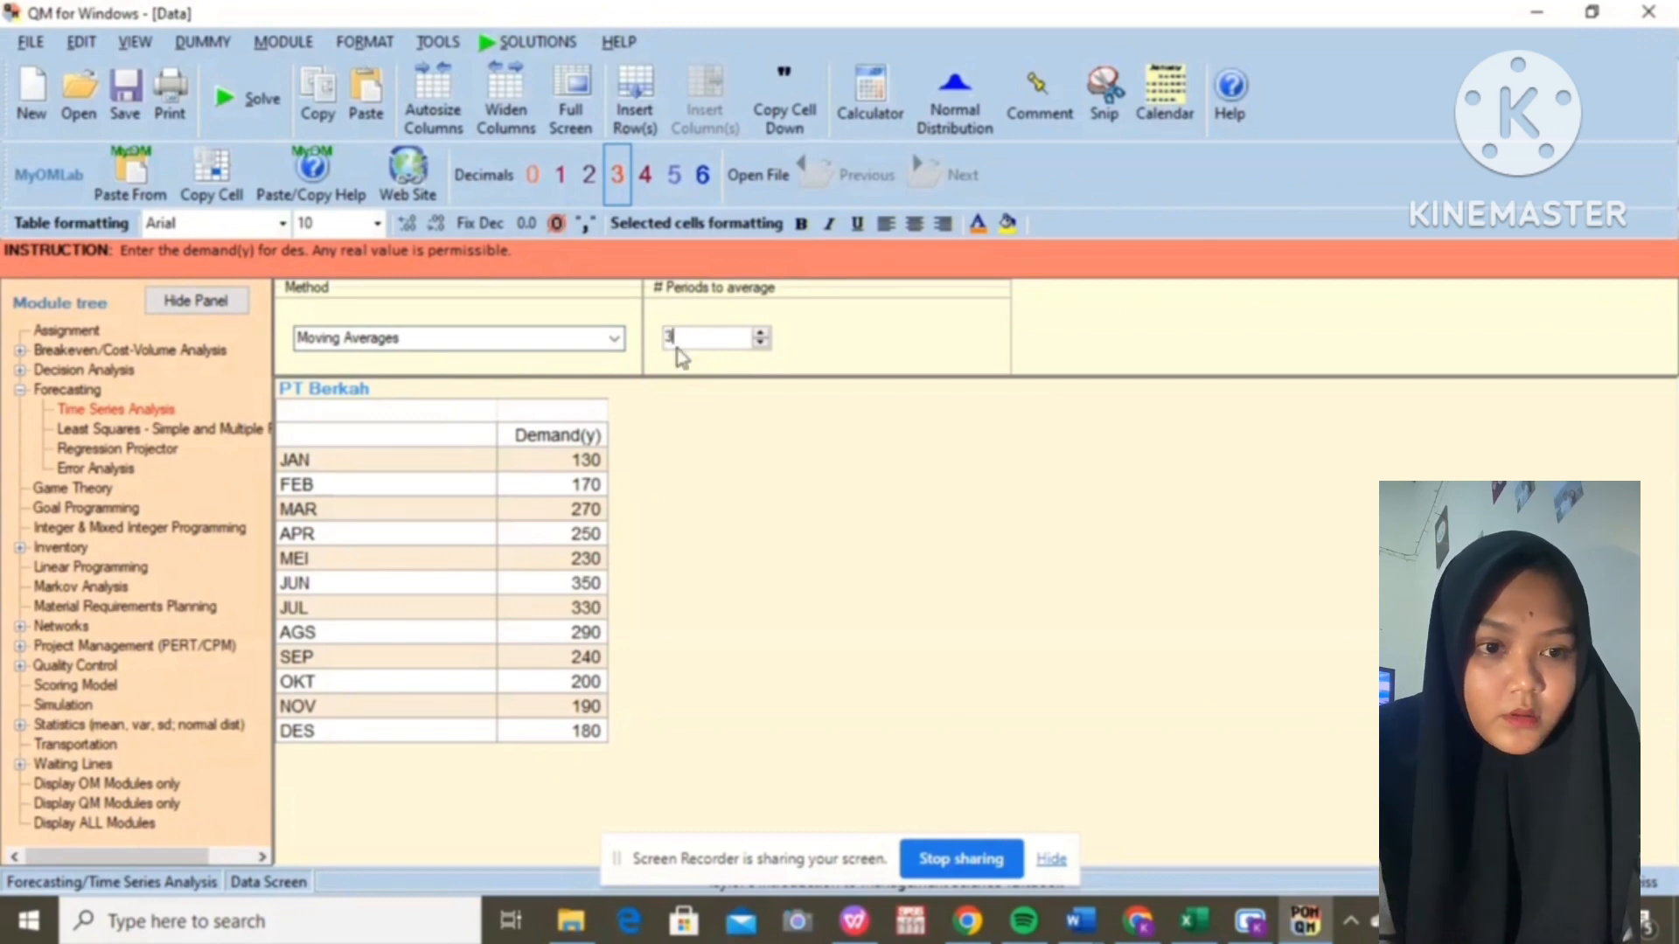
{"action": "left_click", "coordinate": [262, 98]}
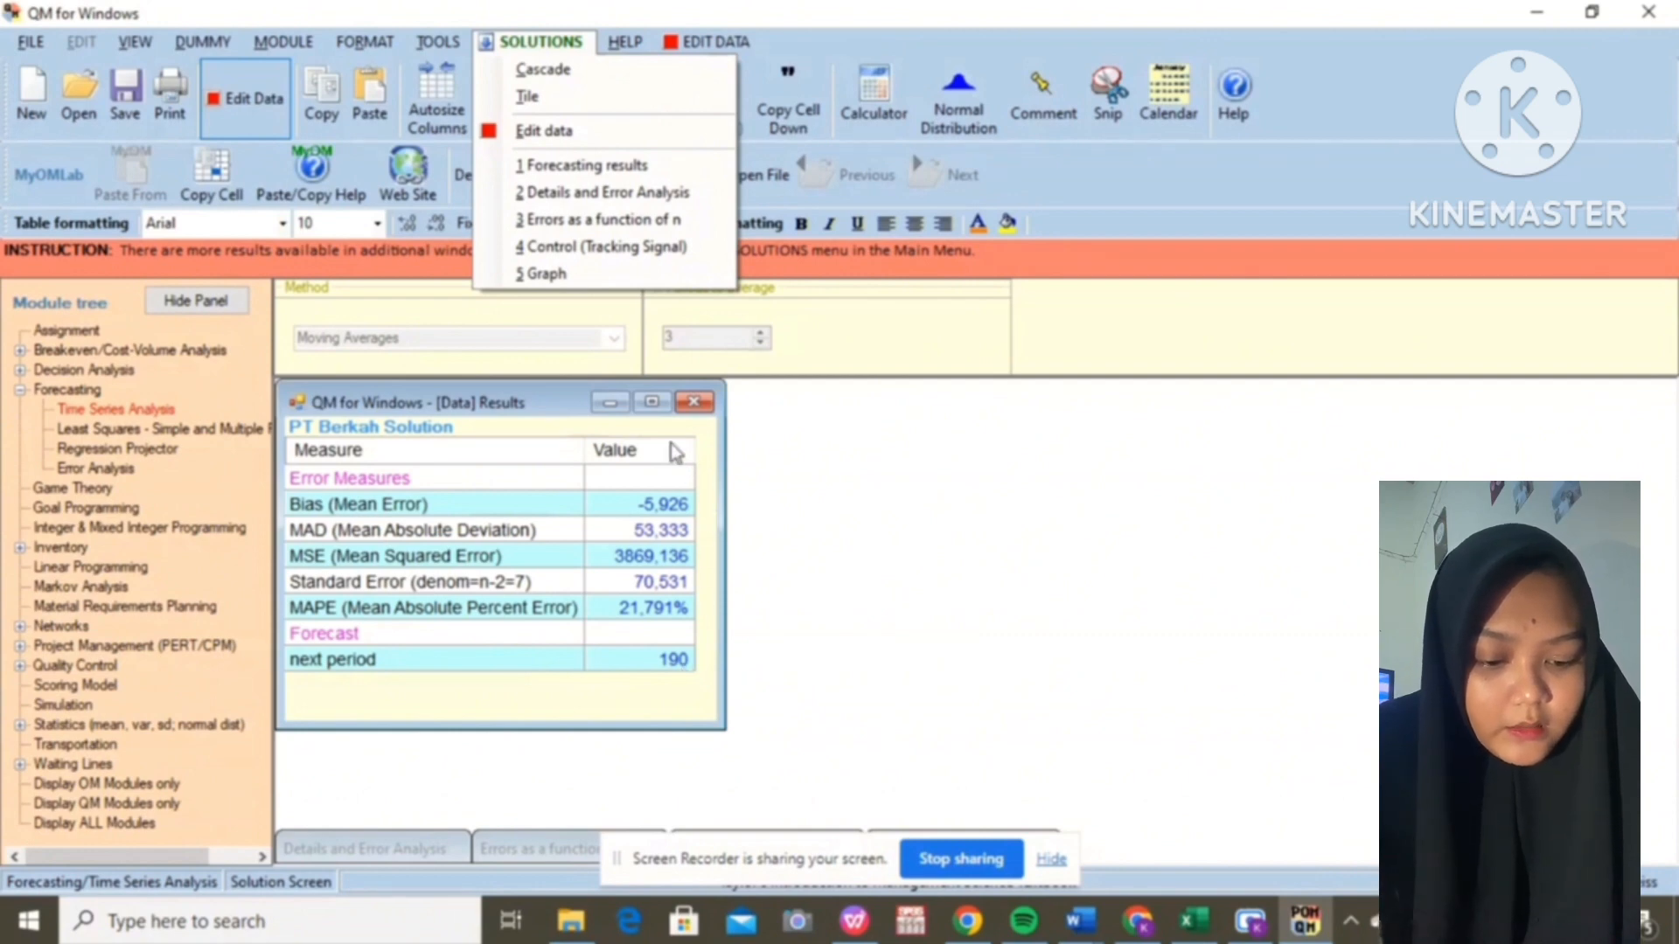
{"action": "left_click", "coordinate": [582, 374]}
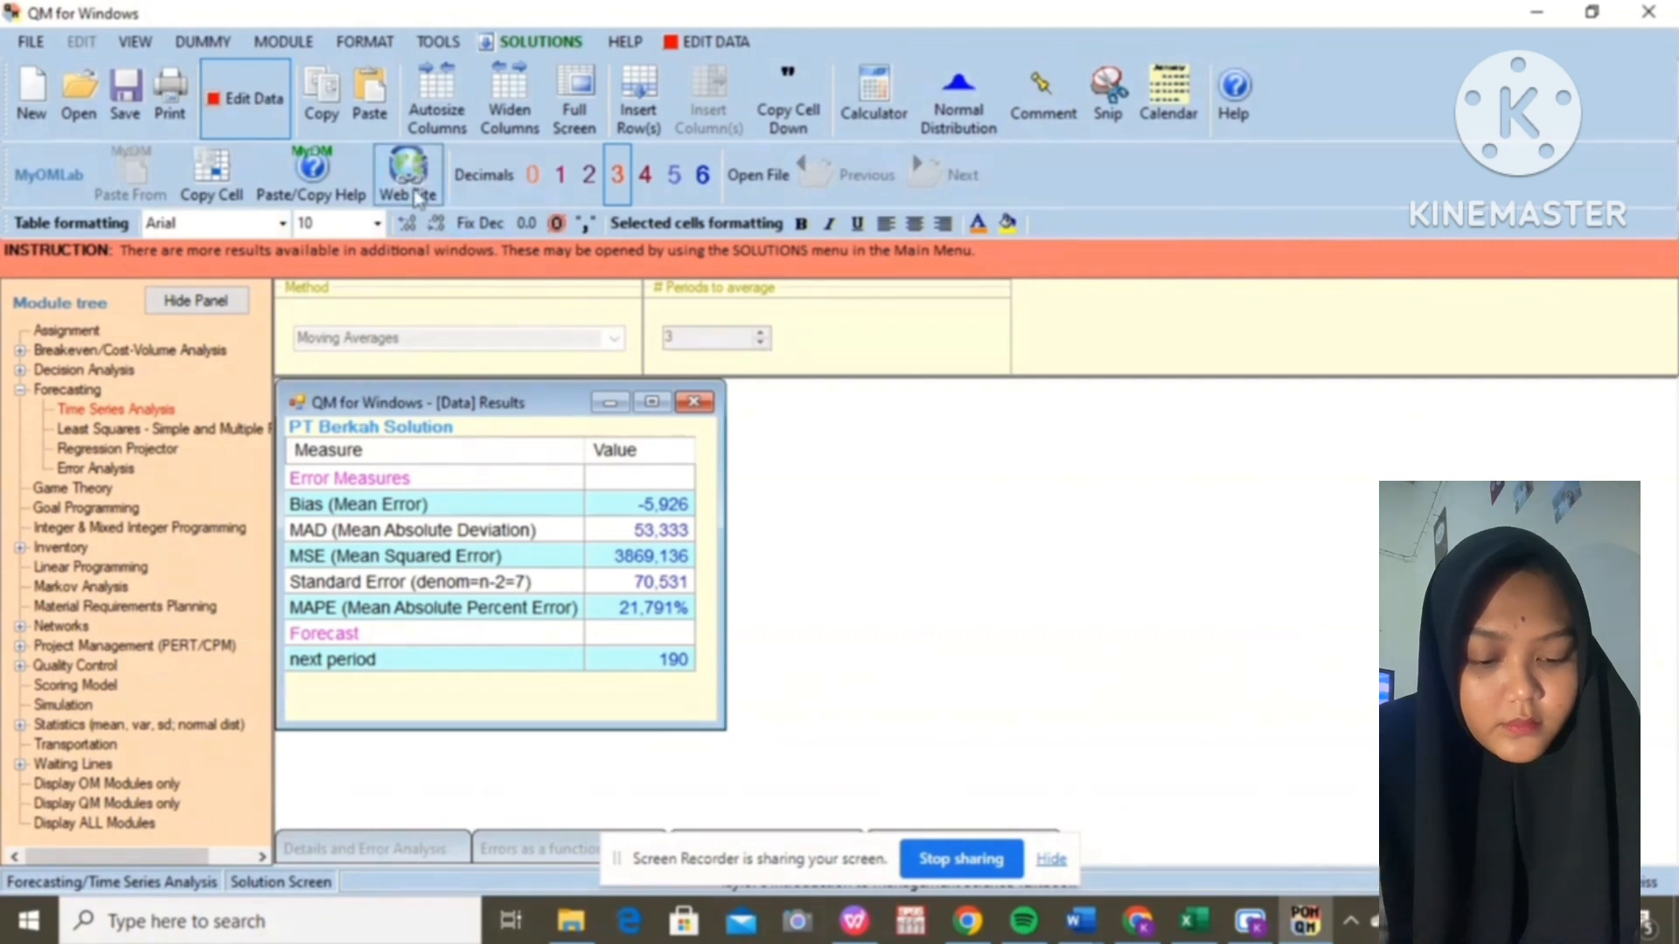
Step: Return to the PT Berkah data, switch the forecasting method to Naive Method and solve again
{"action": "left_click", "coordinate": [249, 105]}
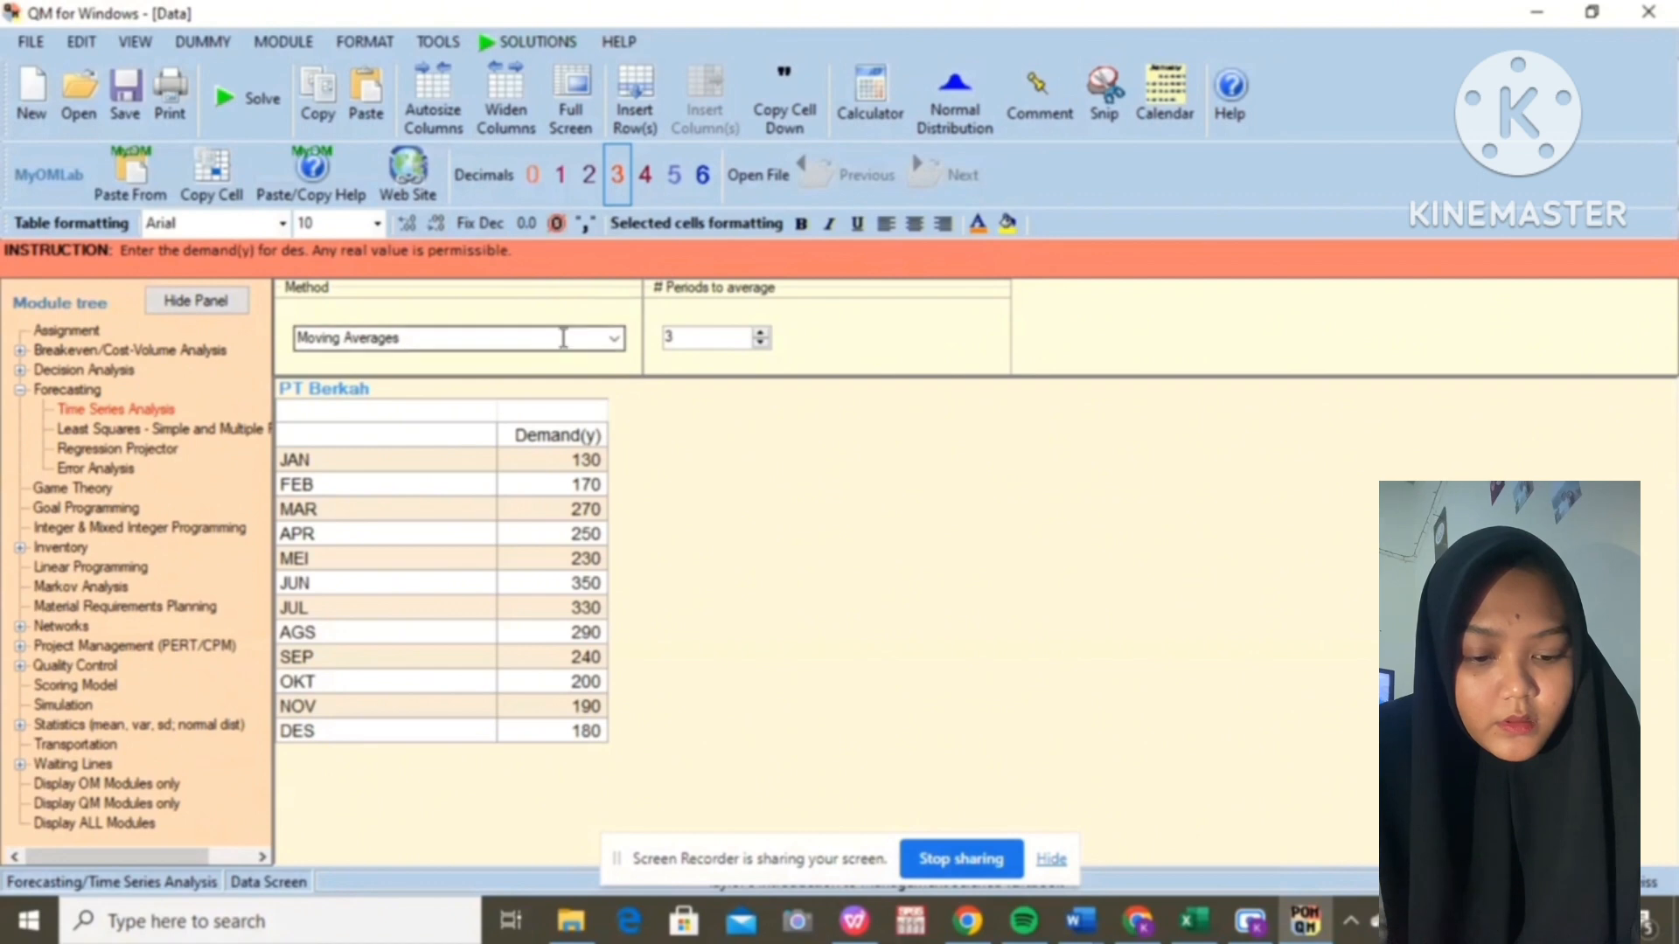
{"action": "left_click", "coordinate": [614, 340]}
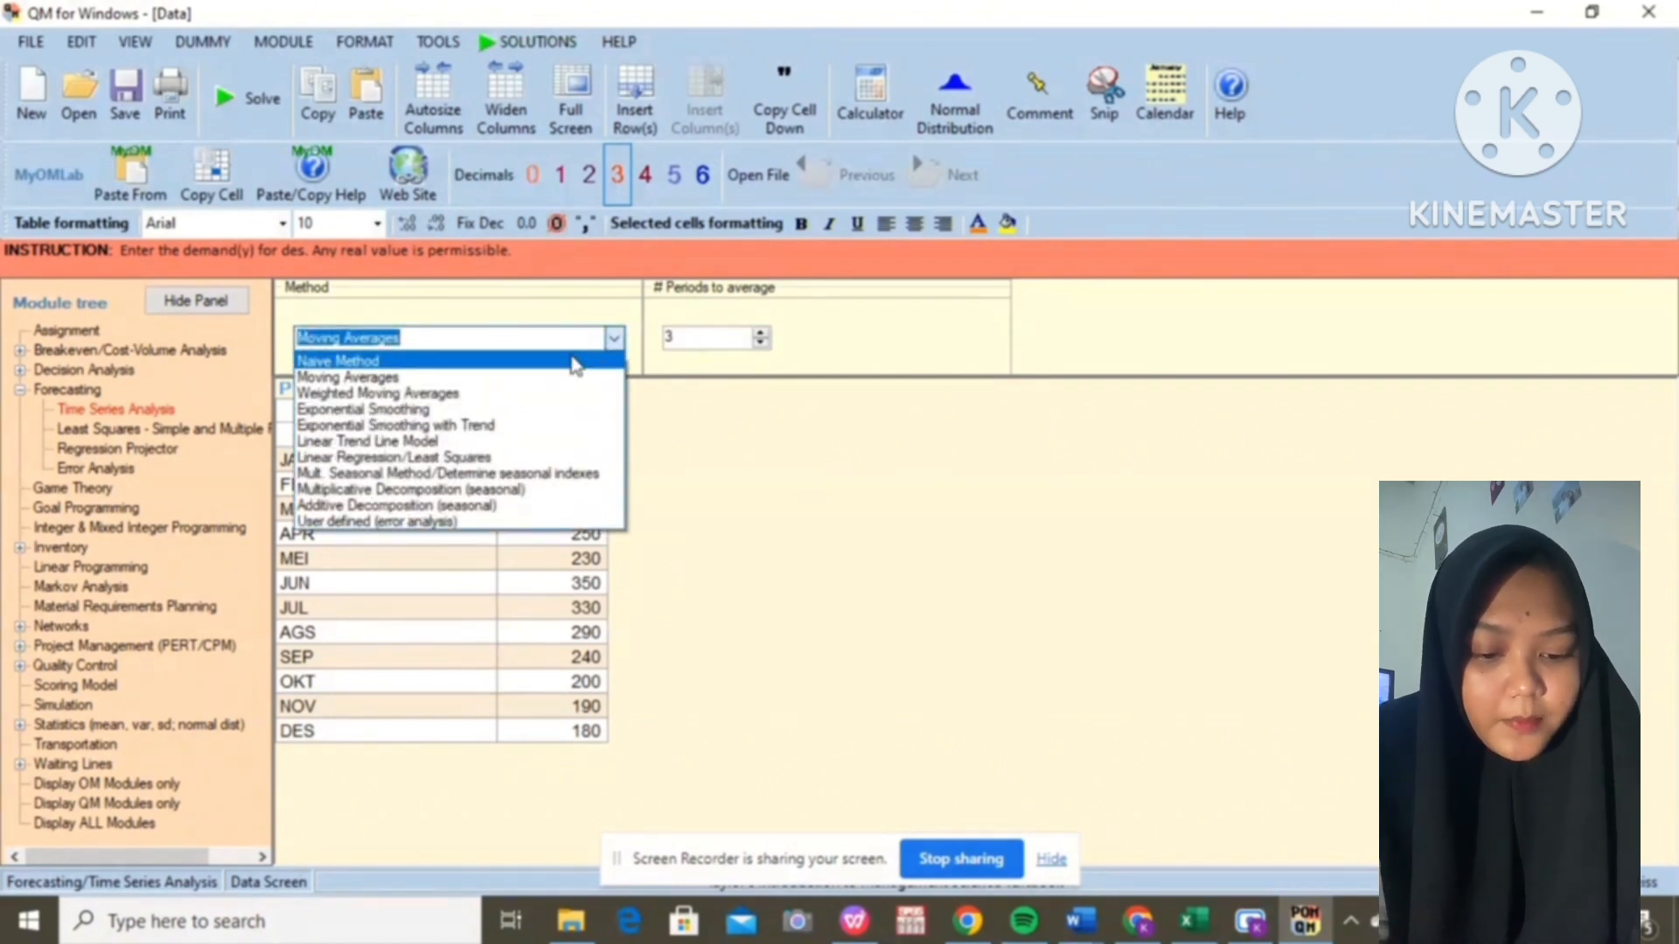
{"action": "left_click", "coordinate": [573, 361]}
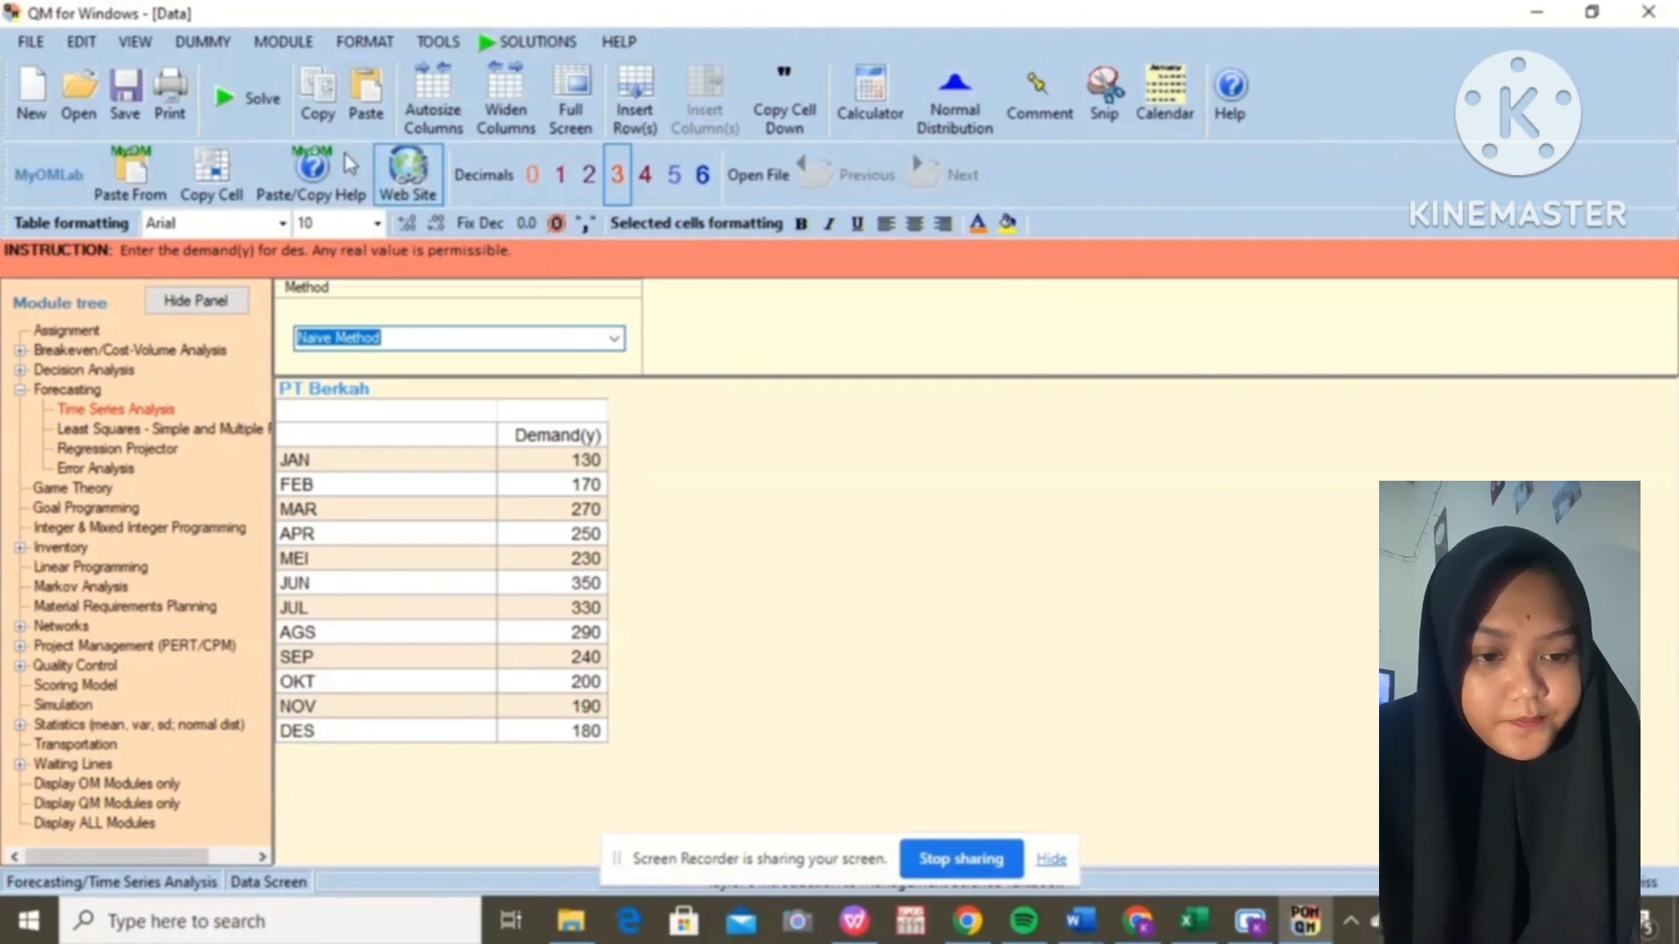
{"action": "left_click", "coordinate": [252, 100]}
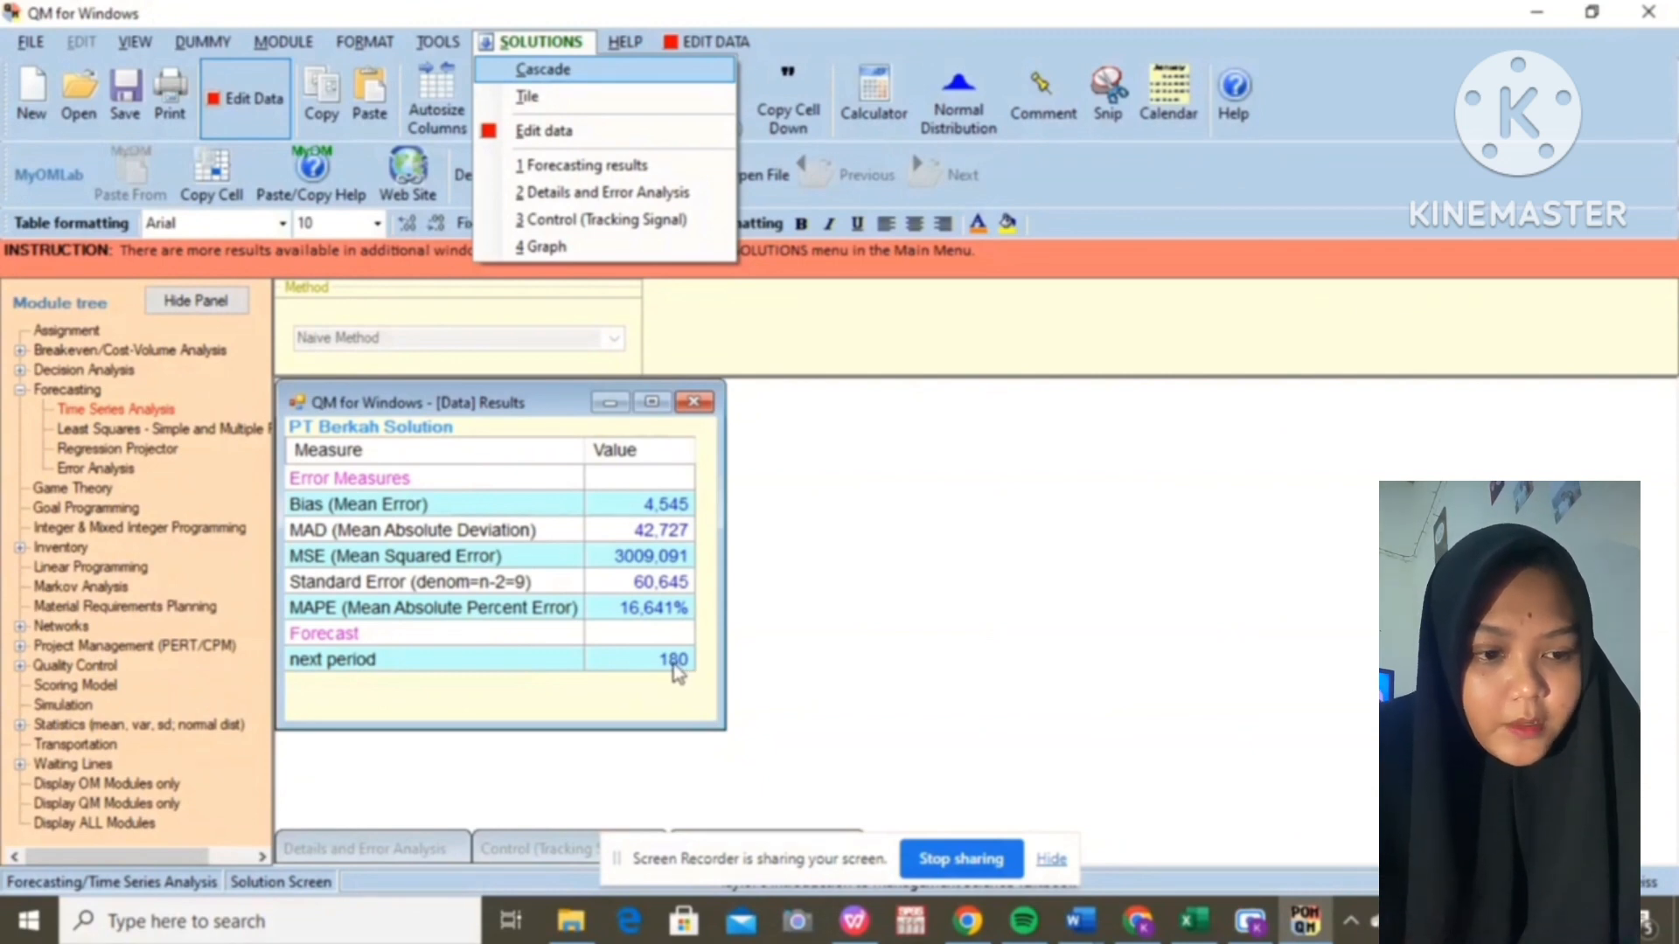
{"action": "left_click", "coordinate": [669, 312]}
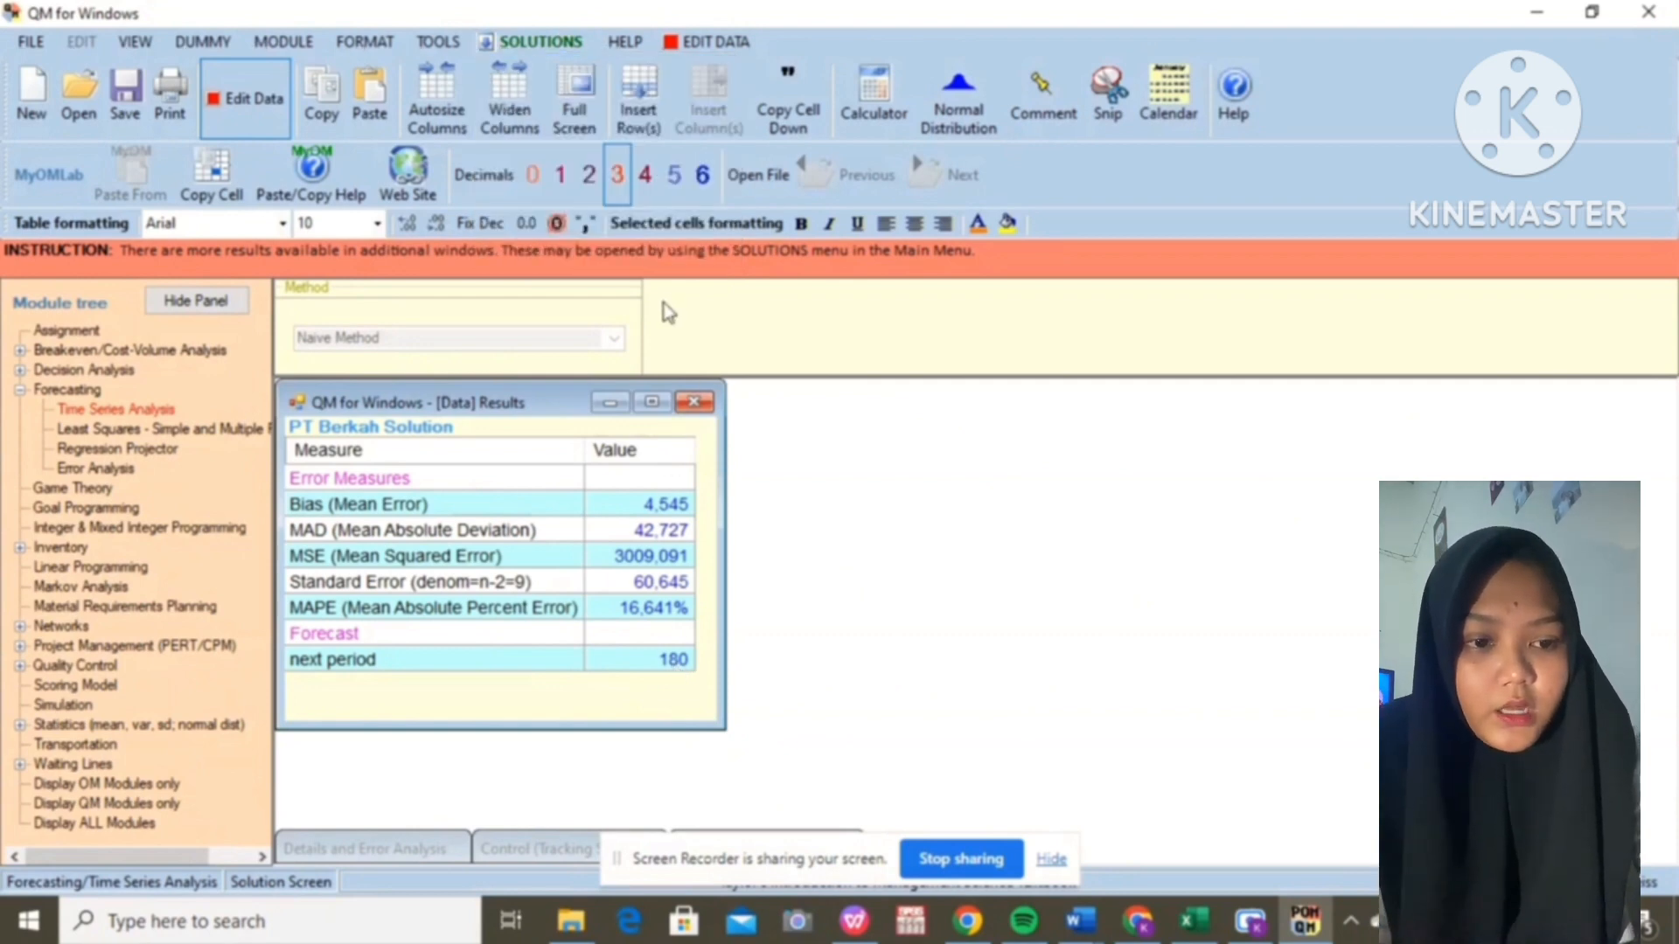